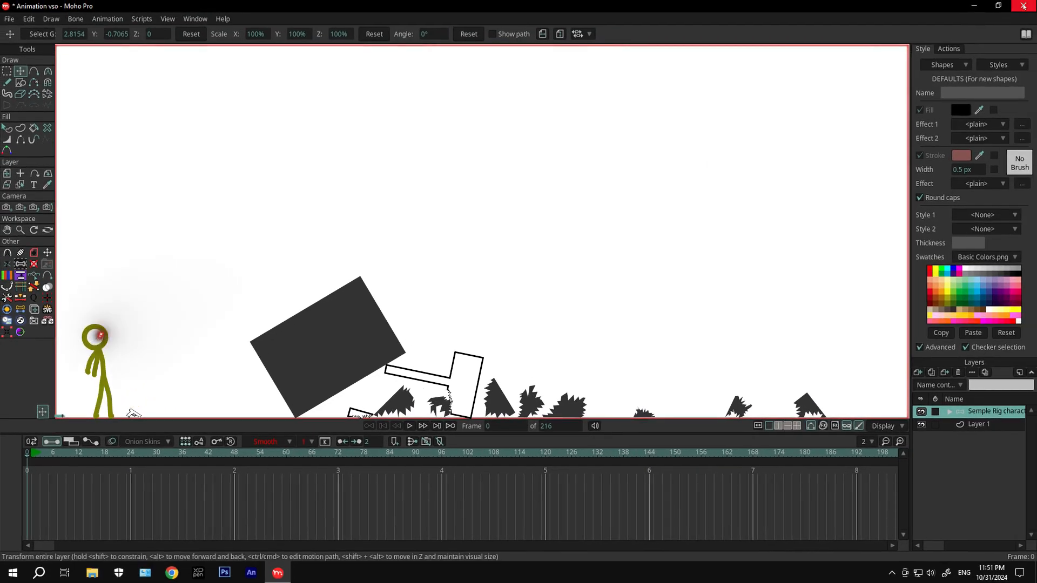
Close the animation document without saving its changes
click(1023, 6)
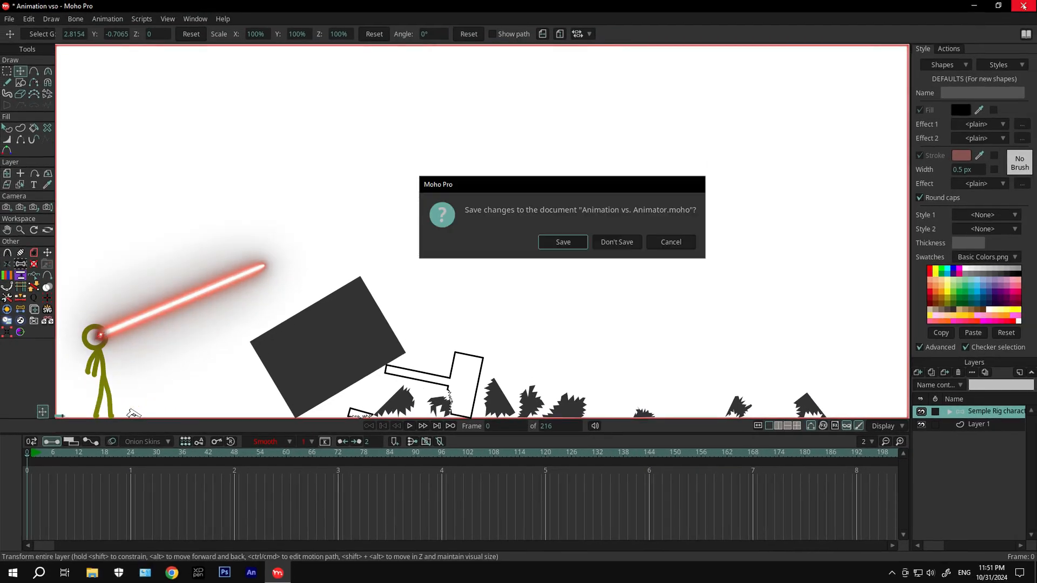
click(617, 245)
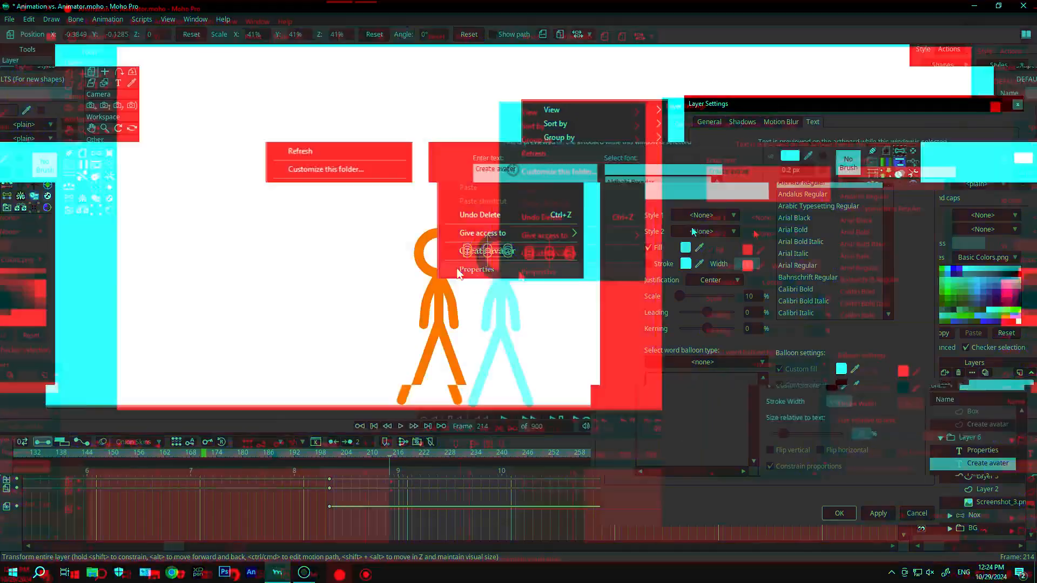
Correct the ending of the context menu's text layer so it reads "Create avatar" and apply the change
key(BackSpace)
key(BackSpace)
text(ar)
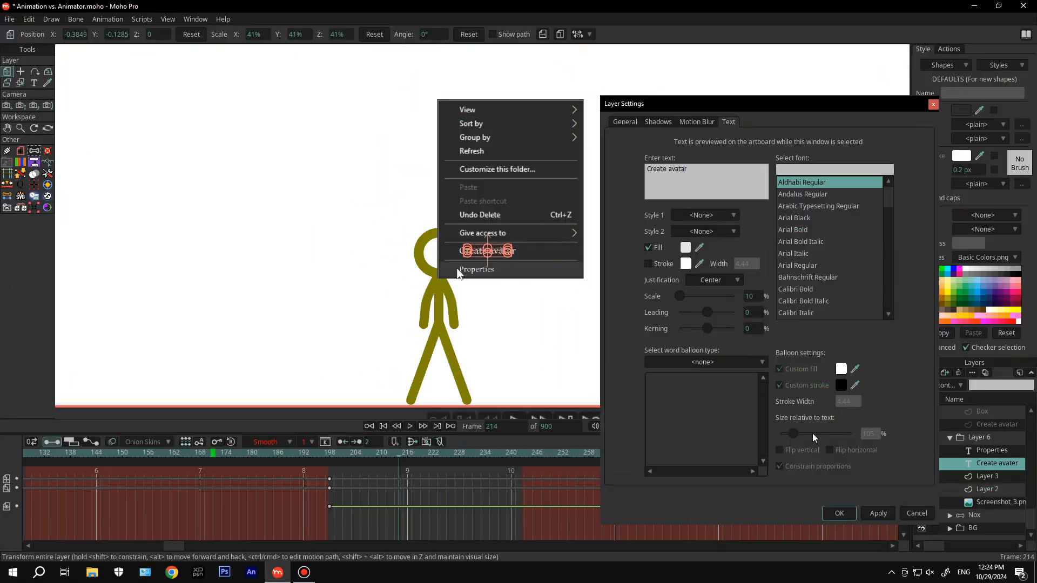
click(837, 513)
scroll(419, 283, up, 5)
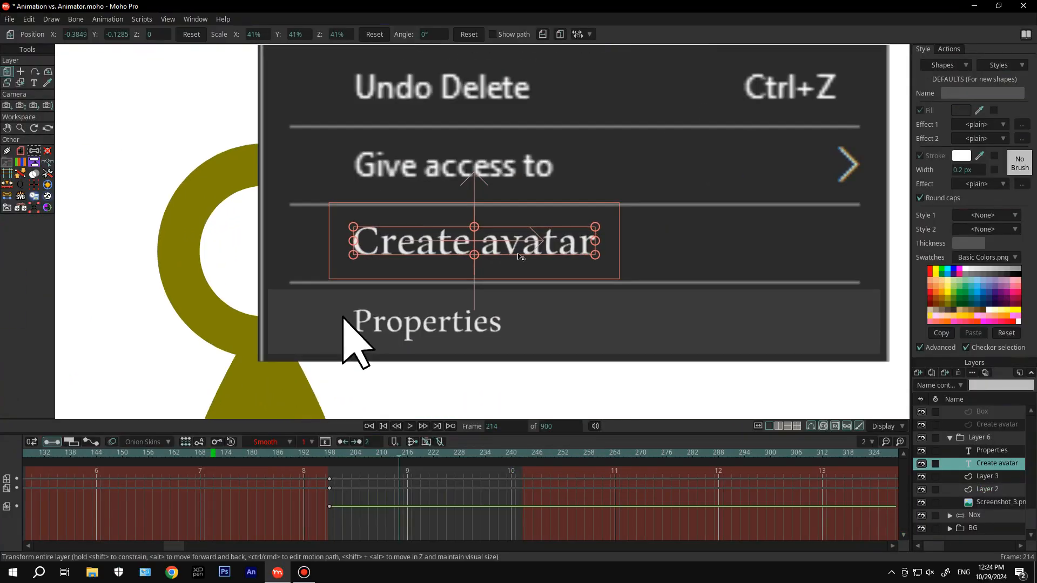
scroll(459, 239, up, 2)
scroll(442, 289, up, 1)
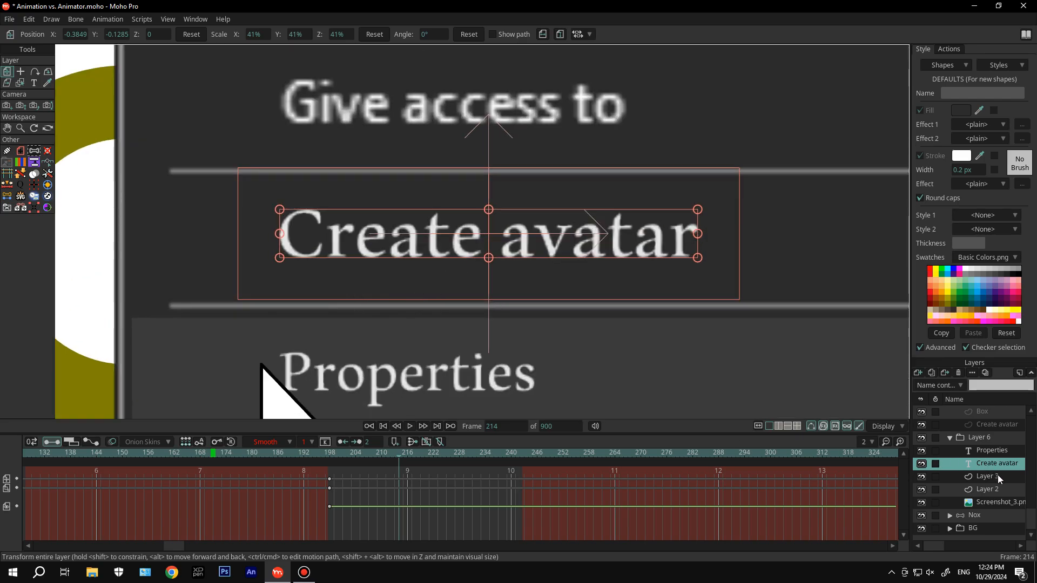
Check the font settings of the "Properties" text layer and leave them without applying changes
click(991, 450)
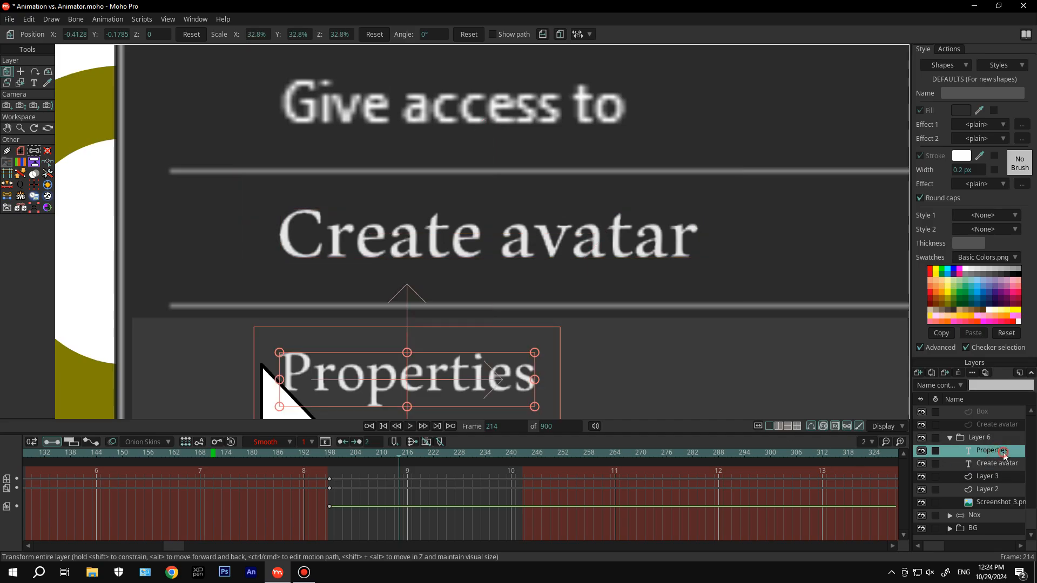
double_click(1003, 456)
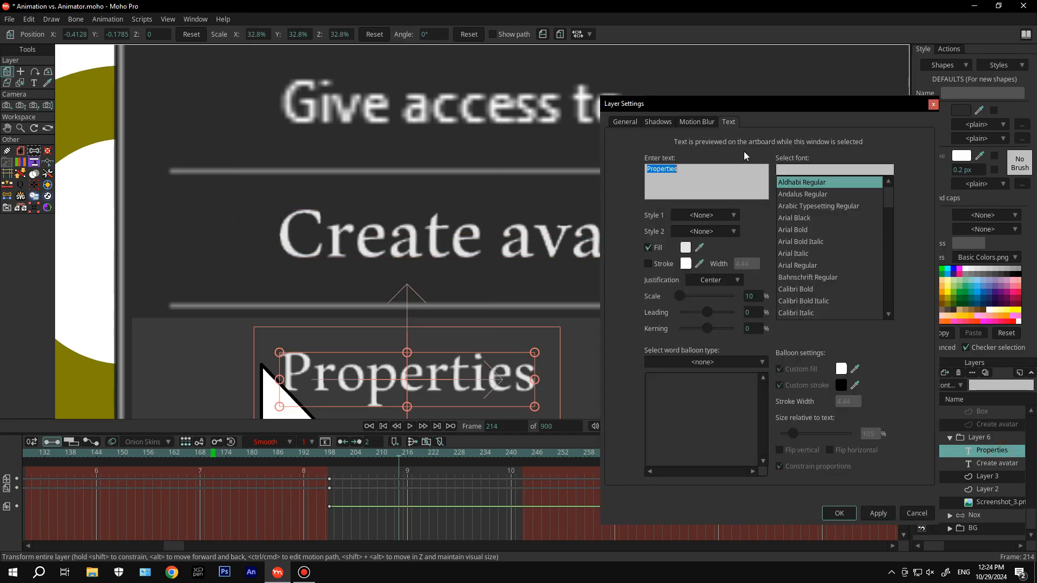
click(793, 187)
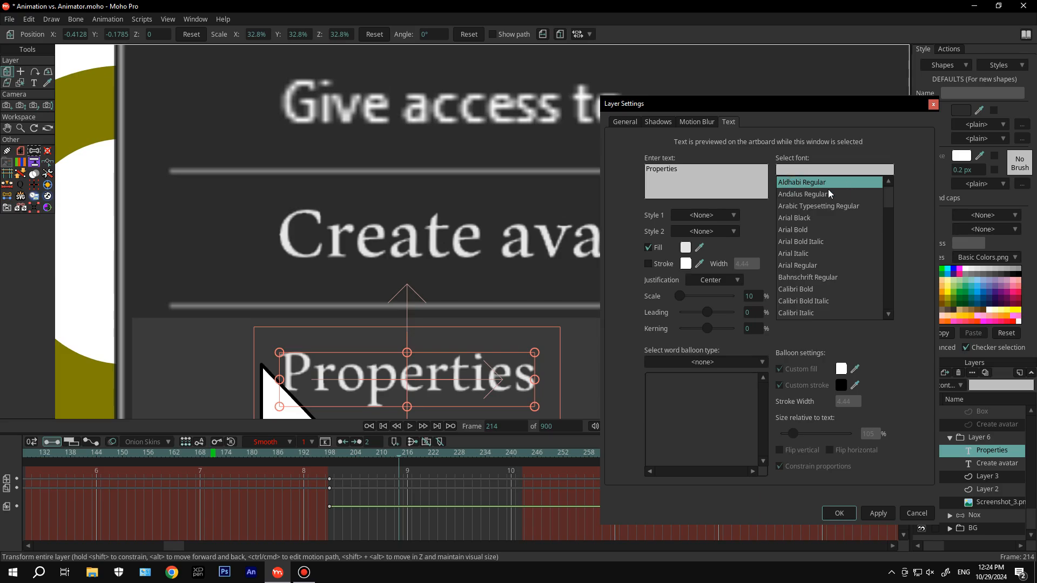
click(918, 513)
Check the font settings of the "Create avatar" text layer, and scale the text down from its corner
click(1002, 463)
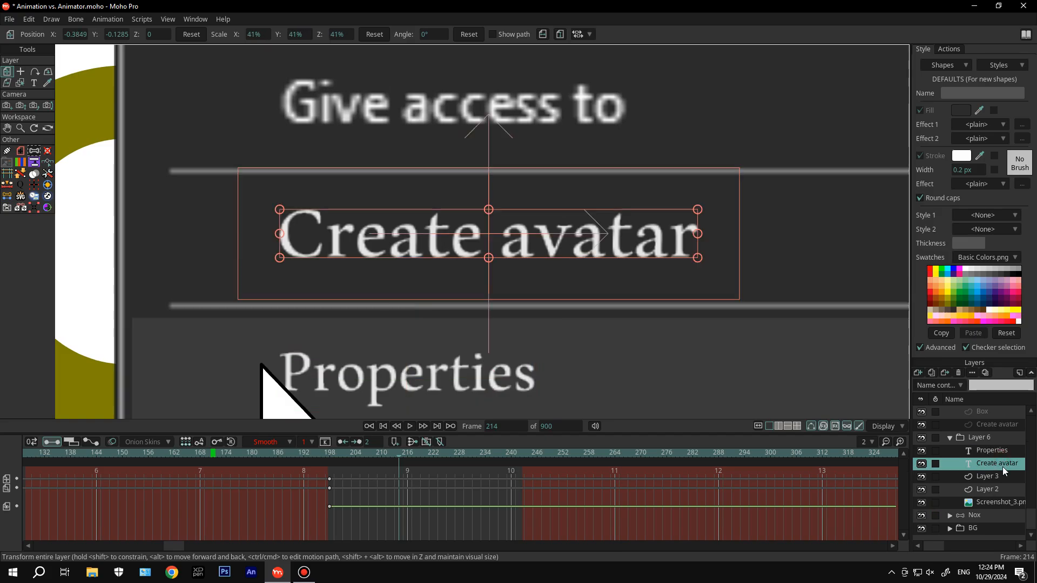
double_click(1001, 465)
click(798, 186)
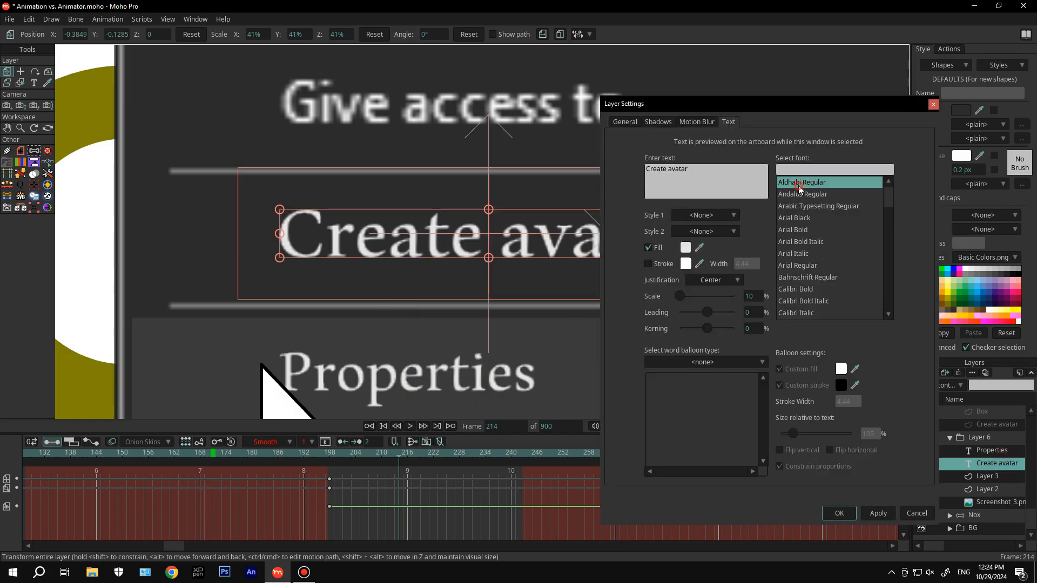
click(916, 514)
drag(697, 258, 638, 243)
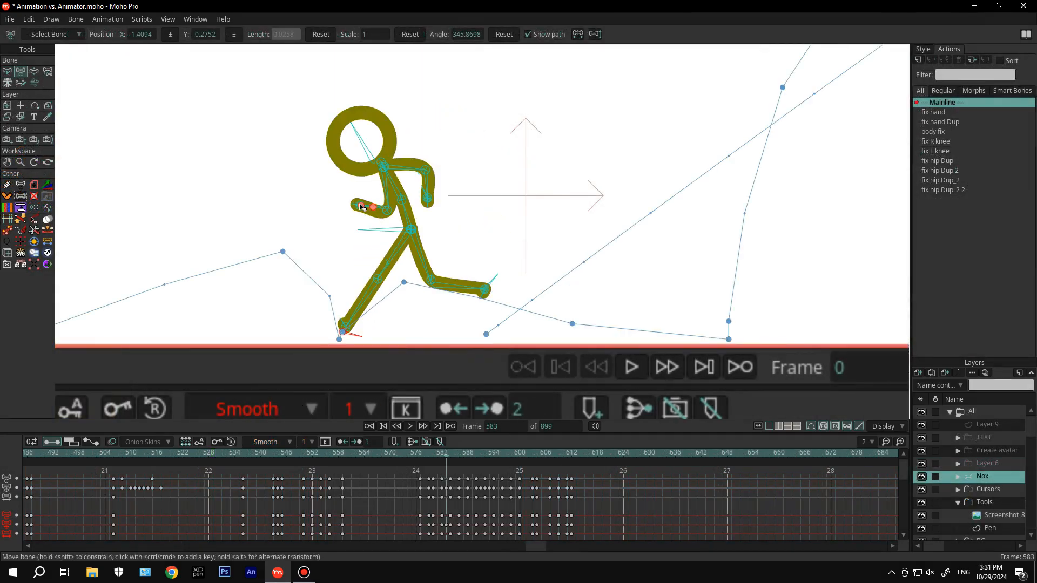
Reposition the running stick figure's hand bones lower at frame 583
click(437, 205)
key(ctrl+Right)
key(ctrl+Right)
key(ctrl+Right)
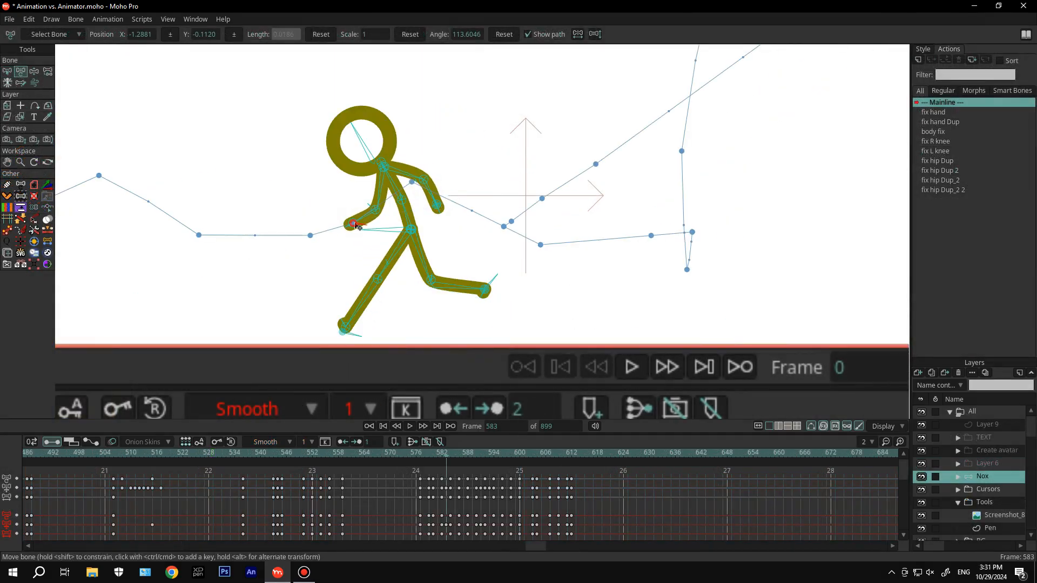
Push the Nox rig's following keyframes left by 1 frame at frame 585 and compare the neighbouring poses
drag(408, 246, 485, 245)
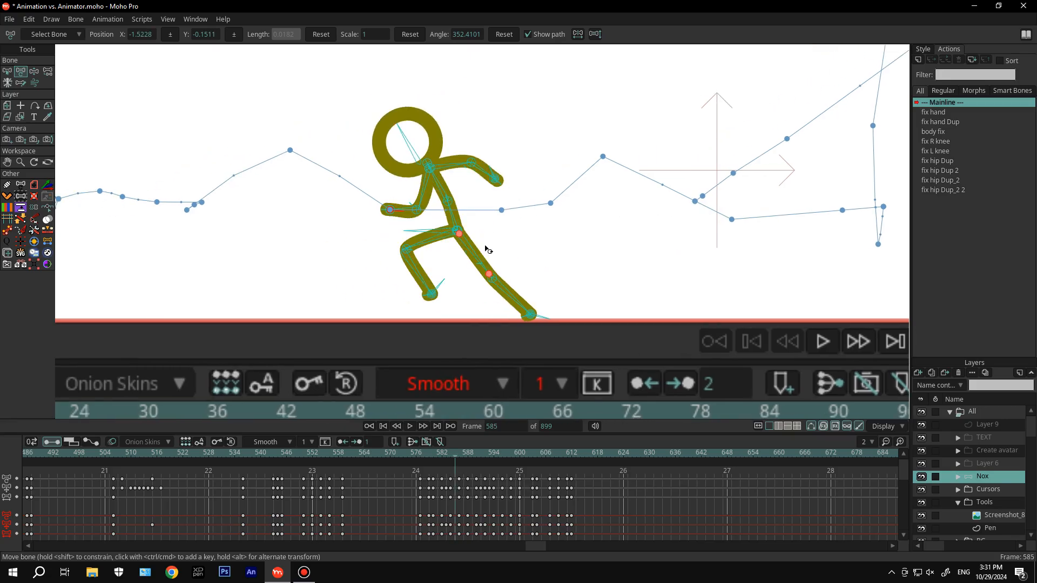
key(Left)
key(Right)
click(343, 442)
key(Left)
key(Right)
key(Left)
key(Right)
key(Right)
key(Right)
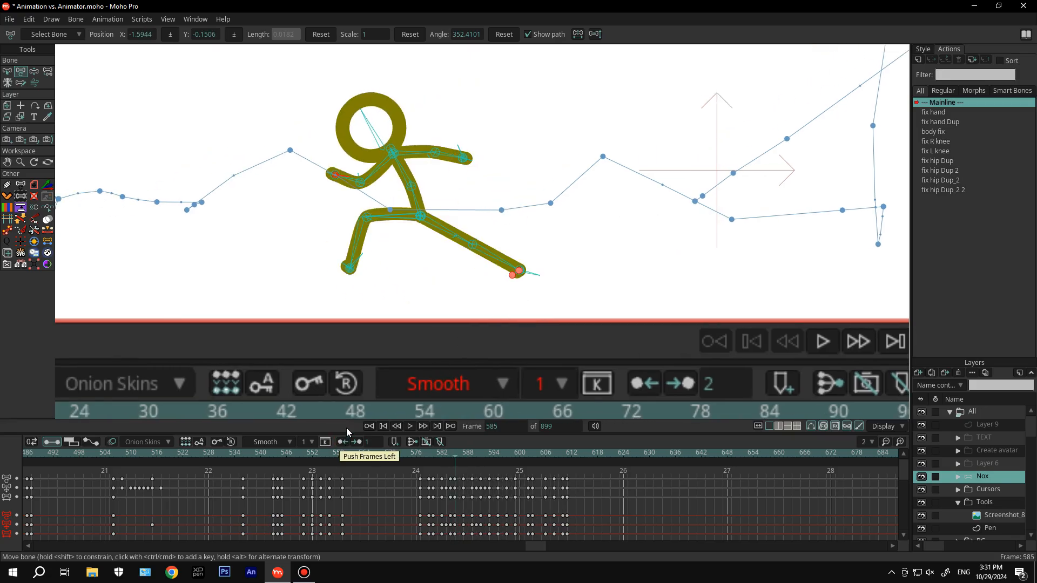
Move the running figure's front foot down and forward to plant it on the ground at frame 588
drag(408, 293, 484, 276)
key(Right)
click(304, 270)
drag(303, 272, 287, 292)
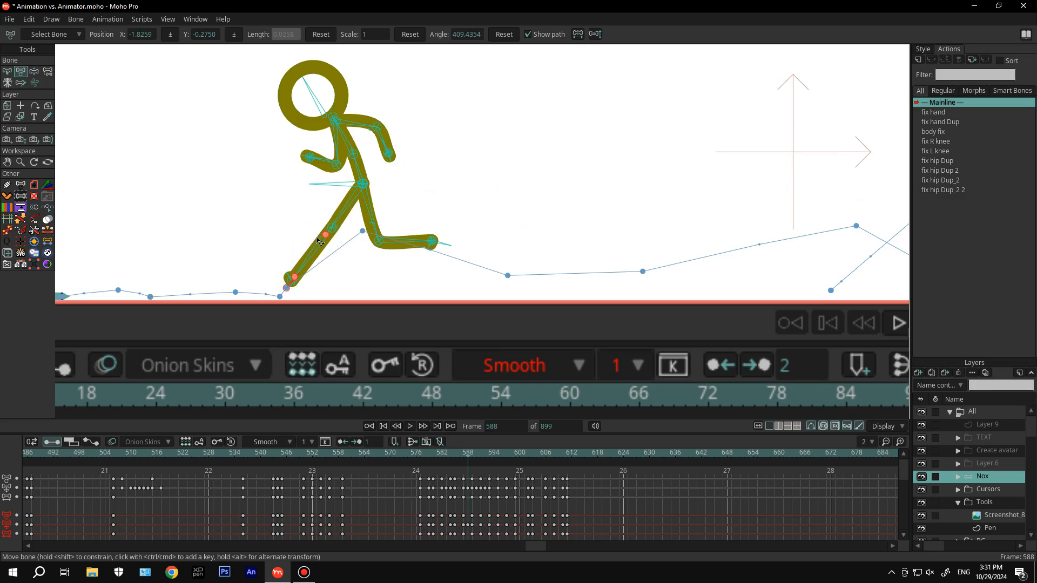
Lower the running figure's front hand and move the rear hand slightly outward at frame 588
click(327, 183)
drag(310, 157, 306, 182)
drag(388, 154, 396, 155)
click(311, 182)
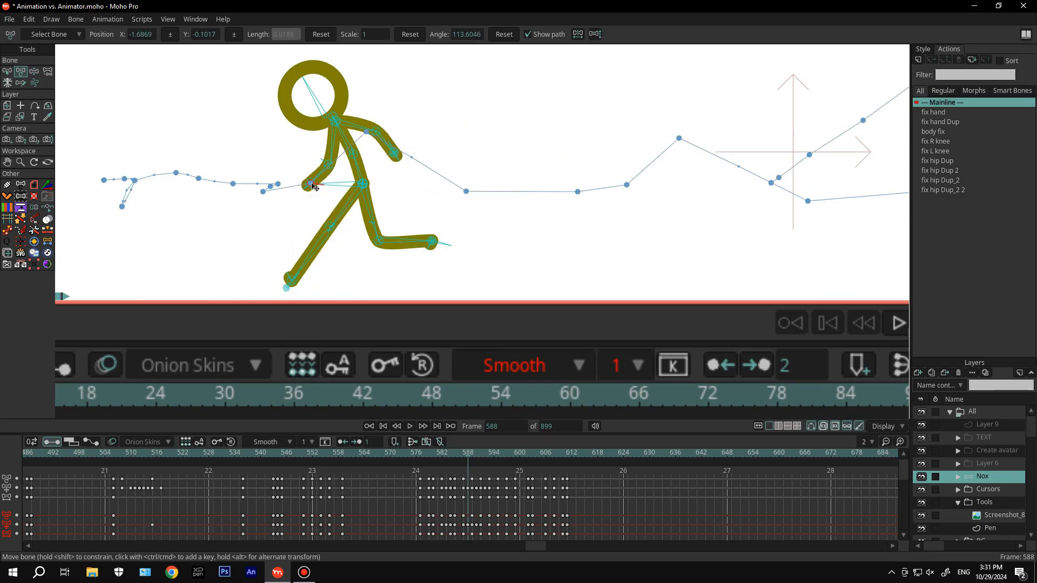
key(Left)
key(Right)
Step forward frame by frame from frame 588 to review how the run ends
click(288, 282)
key(Left)
key(Right)
key(Right)
drag(320, 229, 440, 229)
key(Right)
key(Right)
key(Right)
key(Right)
key(Right)
key(Right)
key(Right)
key(Right)
key(Right)
key(Right)
key(Right)
key(Right)
key(Right)
key(Right)
key(Right)
key(Right)
key(Right)
key(Right)
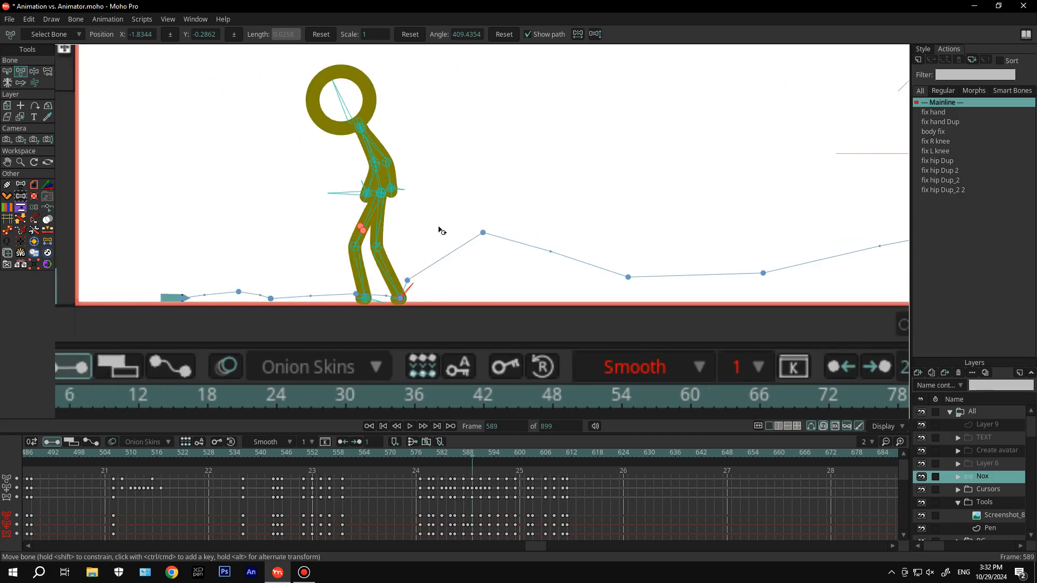
Scrub the timeline and inspect the Nox figure's pose from frame 607 to frame 619
scroll(439, 229, down, 6)
click(987, 464)
drag(400, 457, 459, 455)
click(991, 477)
scroll(518, 221, up, 7)
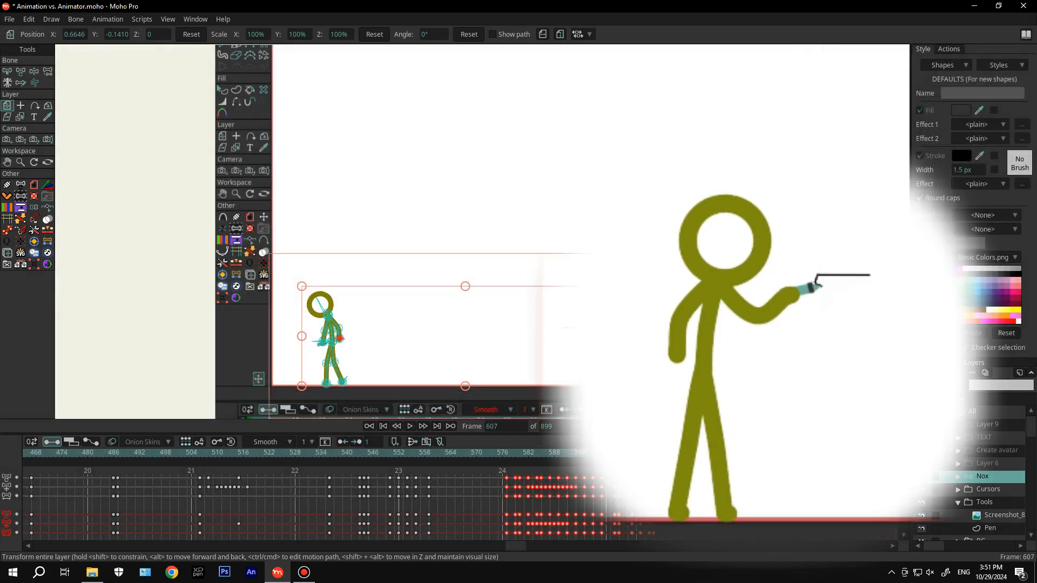
key(Right)
key(Right)
key(Right)
key(Right)
key(Right)
key(Right)
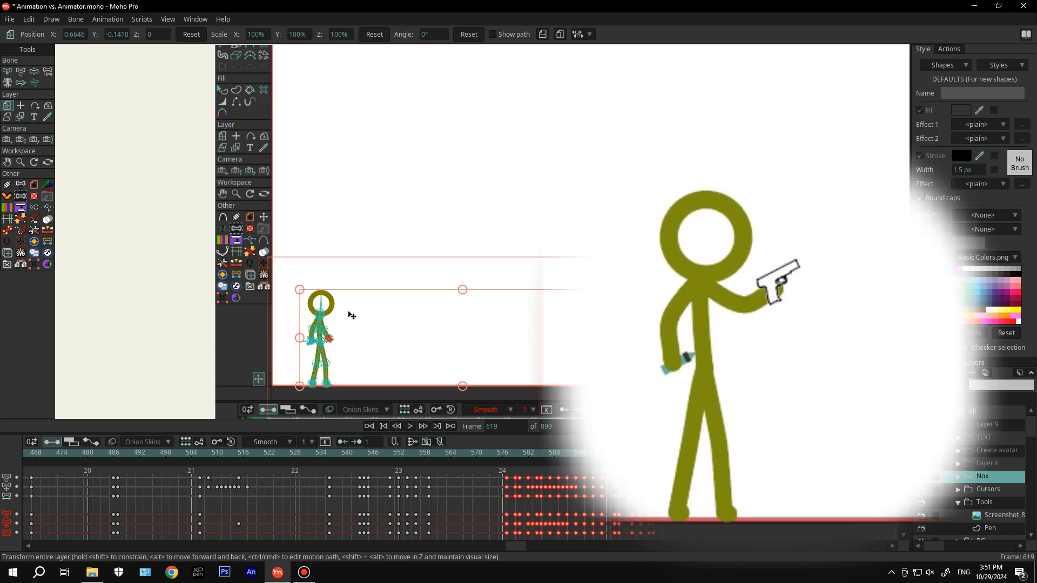
scroll(351, 315, up, 3)
scroll(421, 313, down, 1)
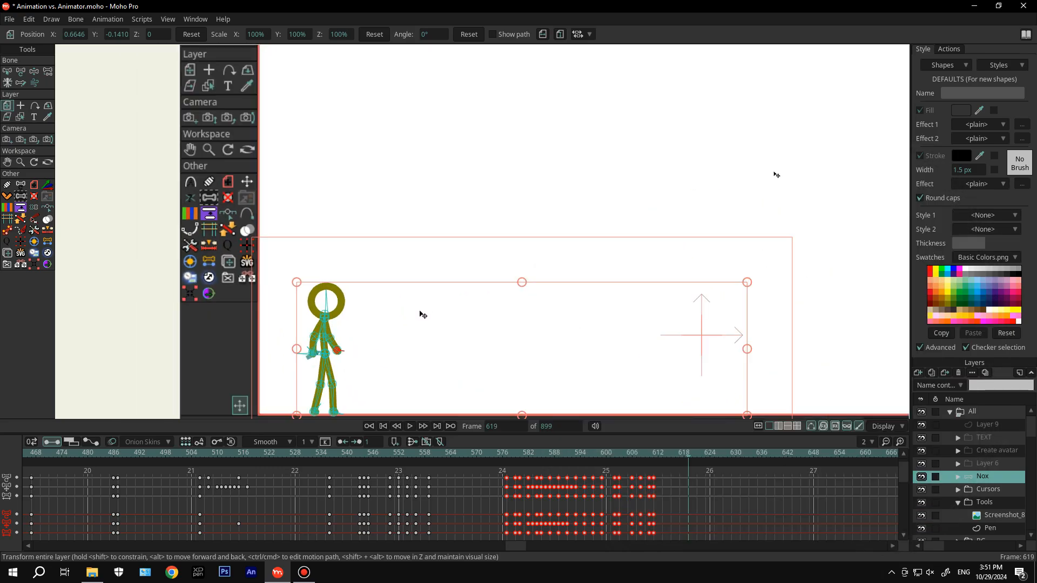
drag(441, 208, 405, 188)
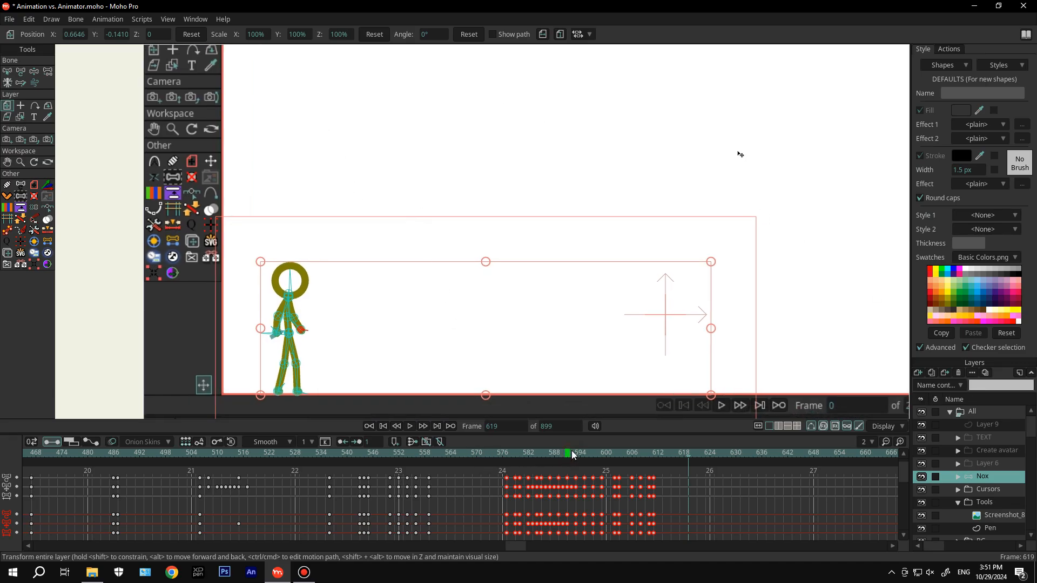
Return to frame 0 and import the pistol image Screenshot_9.png from the Assets folder into the scene
click(383, 426)
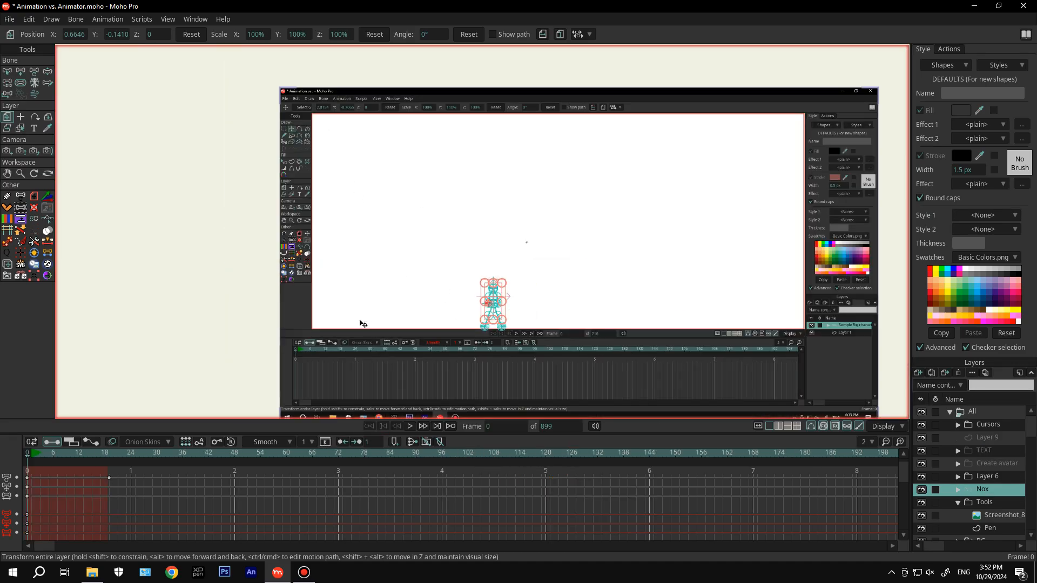
drag(389, 7, 499, 60)
double_click(20, 403)
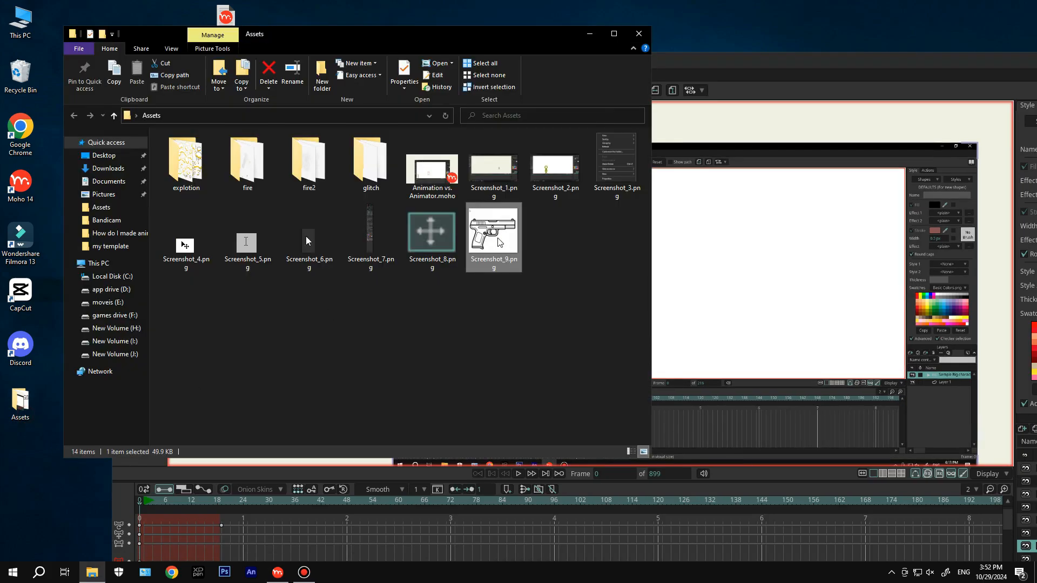
drag(499, 243, 680, 286)
click(590, 34)
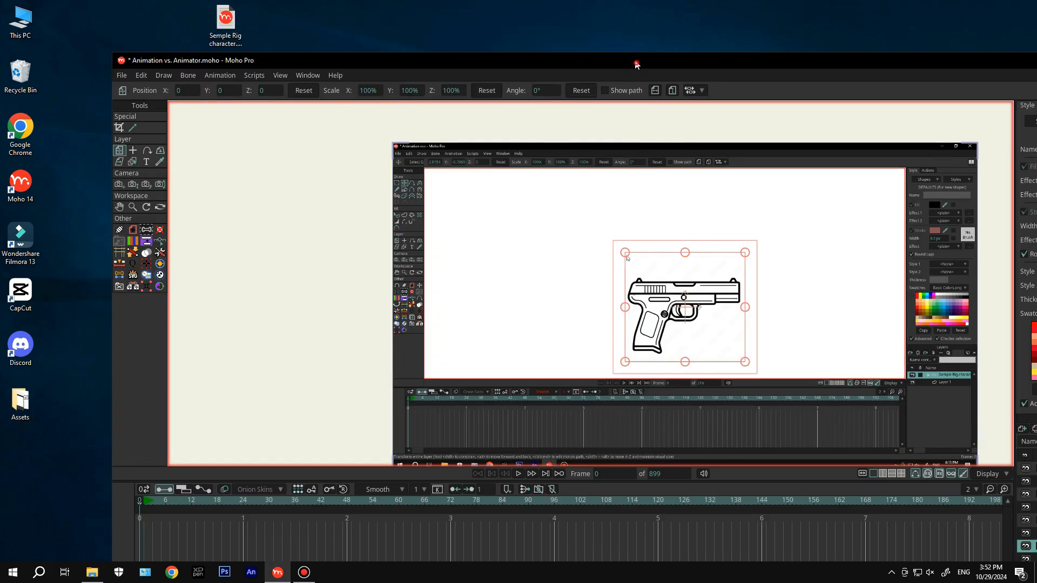
double_click(636, 65)
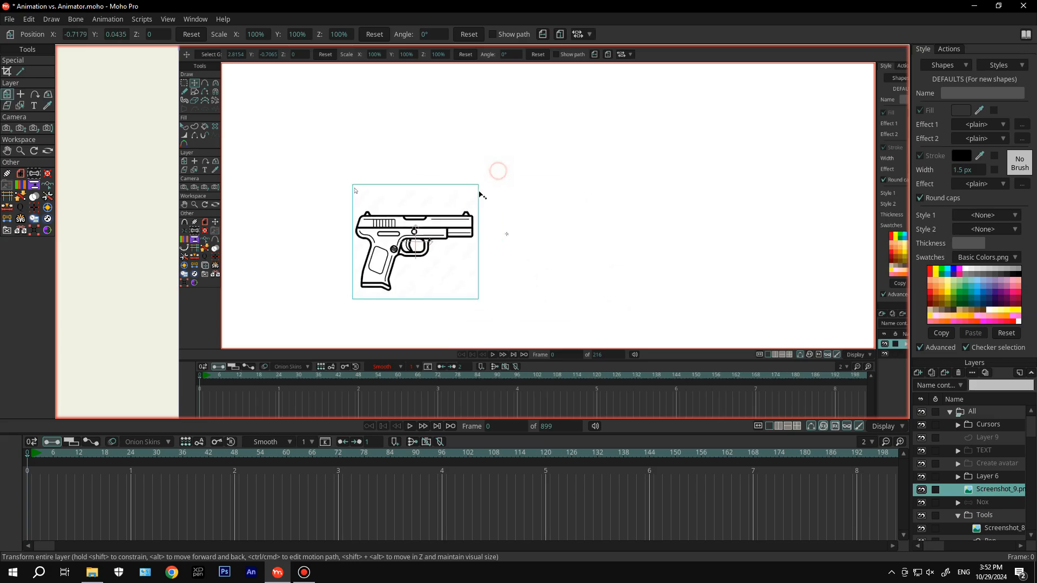
Reposition the pistol image on the canvas and scale it to about 13%
drag(479, 195, 379, 286)
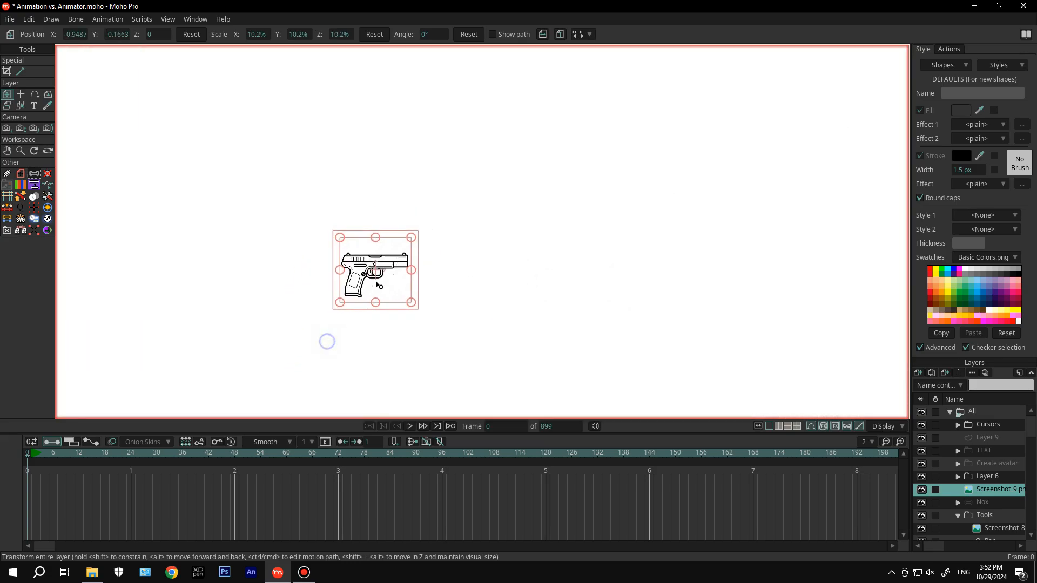
scroll(376, 283, up, 4)
drag(452, 185, 473, 168)
Create a new vector layer above the pistol image for the tracing
click(918, 374)
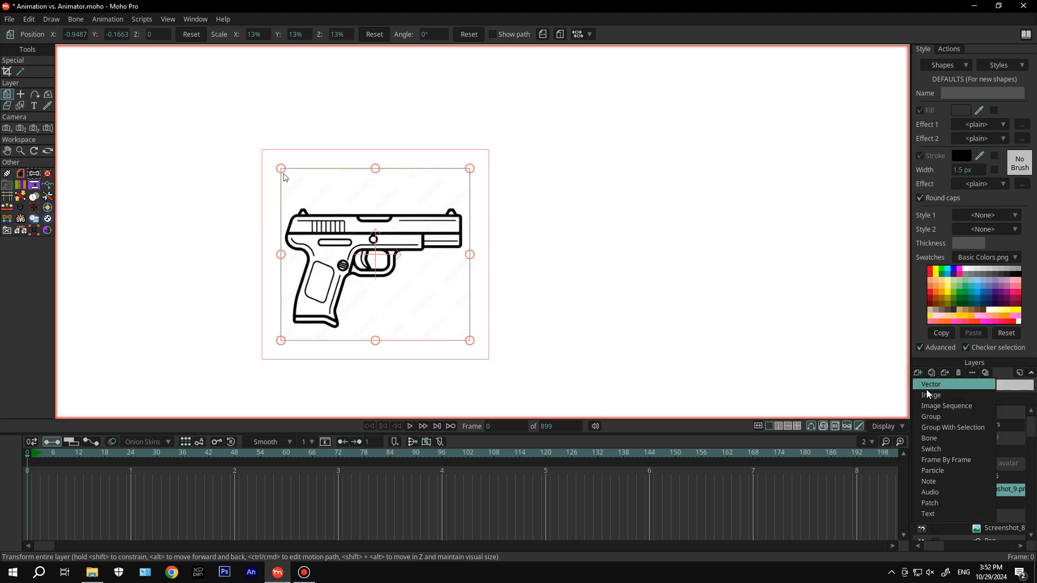
click(930, 385)
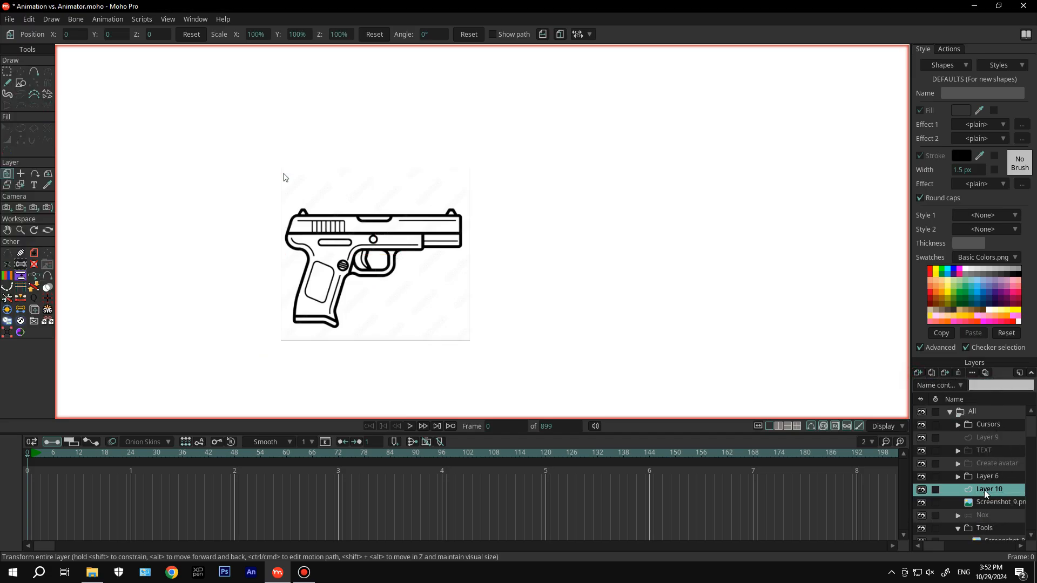
drag(401, 297, 469, 277)
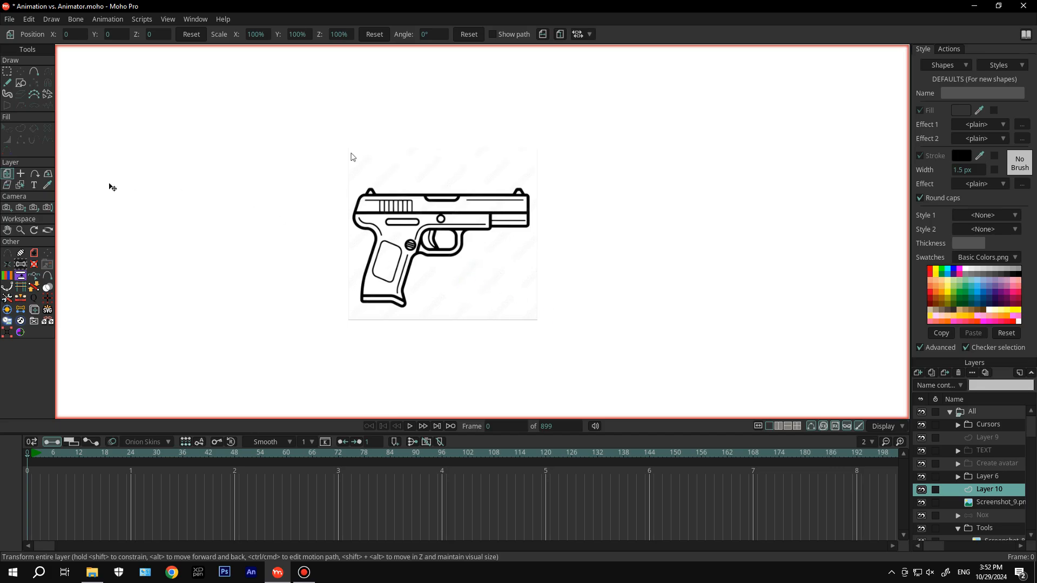
Trace the pistol's top edge and rear curve with the Add Point tool
click(34, 72)
scroll(442, 222, up, 6)
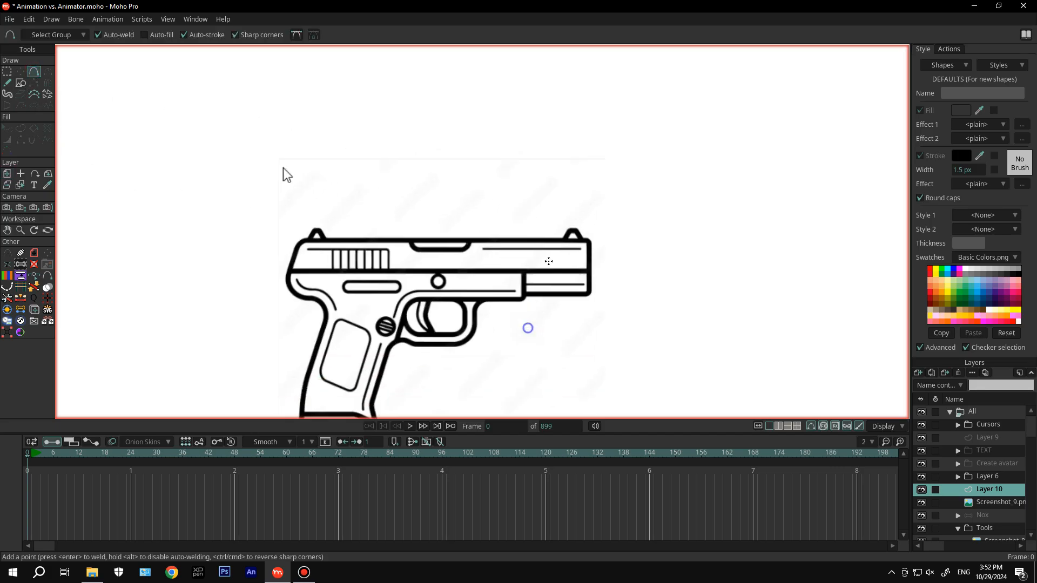
scroll(630, 225, down, 3)
drag(633, 221, 234, 273)
drag(234, 273, 227, 216)
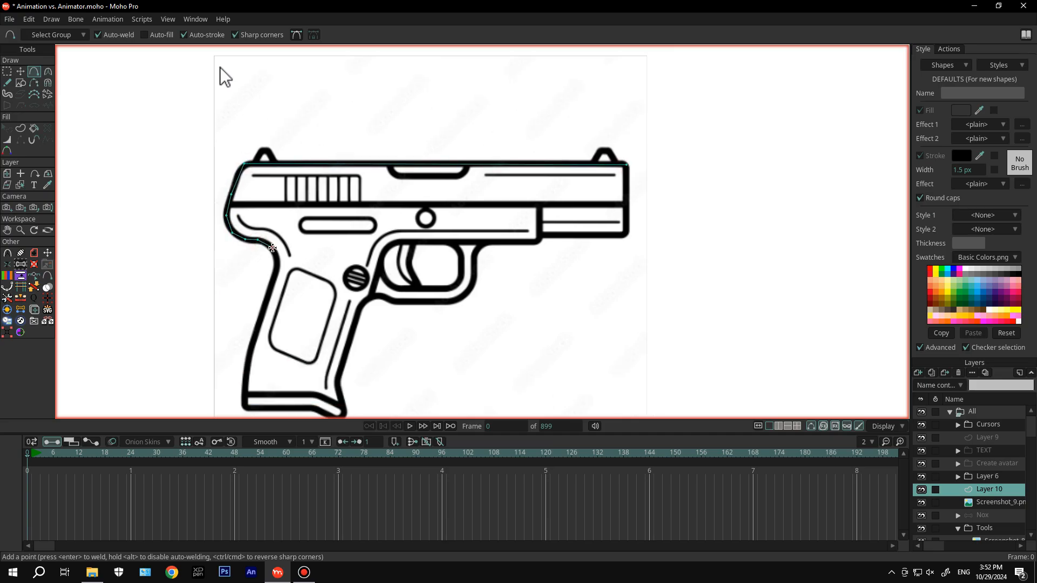
drag(272, 248, 279, 263)
drag(279, 263, 300, 209)
Continue the outline down the back of the pistol grip and along its base
scroll(300, 209, up, 3)
drag(300, 209, 316, 102)
drag(316, 101, 292, 213)
drag(292, 214, 296, 252)
drag(296, 252, 429, 253)
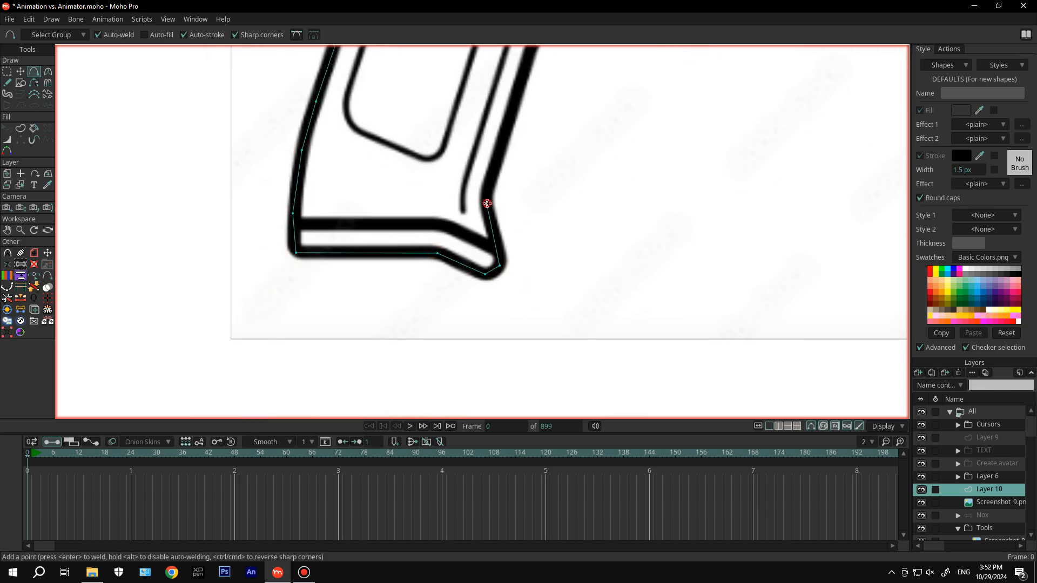
Trace up the front of the grip, around the outer trigger guard and along the barrel to close the outline
drag(487, 203, 462, 344)
drag(462, 344, 482, 269)
drag(487, 227, 500, 201)
drag(500, 201, 428, 318)
drag(428, 318, 439, 296)
drag(439, 295, 456, 283)
drag(456, 283, 517, 289)
drag(517, 289, 630, 287)
drag(748, 163, 799, 166)
scroll(391, 164, down, 5)
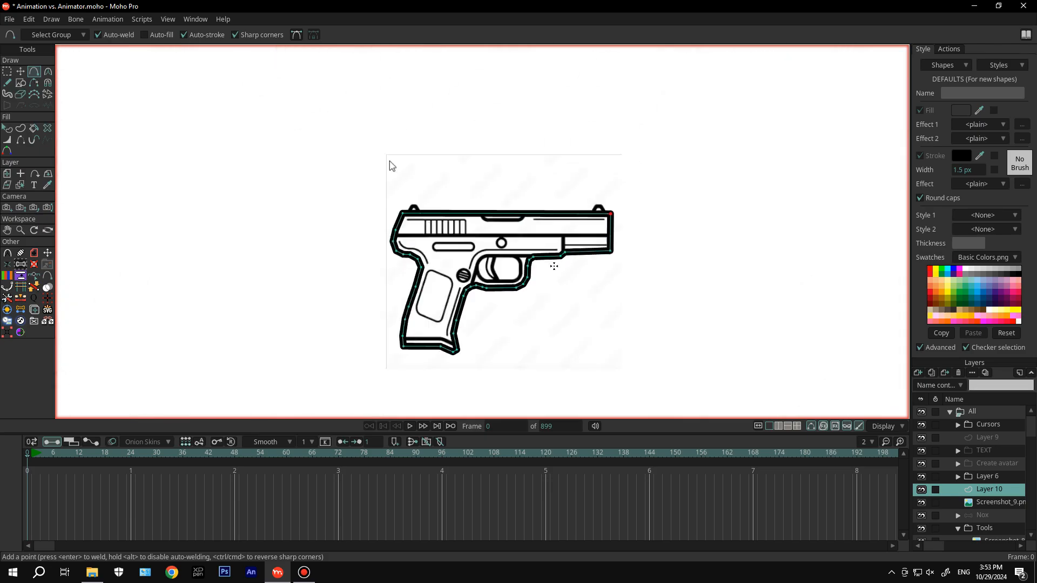
Trace the inner opening of the trigger guard as a closed loop joined to the pistol outline
scroll(525, 261, up, 6)
drag(528, 237, 405, 233)
drag(405, 233, 302, 233)
drag(302, 234, 258, 244)
mouse_move(259, 244)
mouse_down()
mouse_move(233, 284)
mouse_move(239, 271)
mouse_up()
drag(238, 272, 238, 317)
drag(238, 317, 260, 354)
drag(260, 354, 308, 368)
drag(308, 368, 381, 365)
drag(381, 364, 437, 362)
mouse_move(438, 361)
mouse_down()
mouse_move(464, 330)
mouse_move(464, 293)
mouse_up()
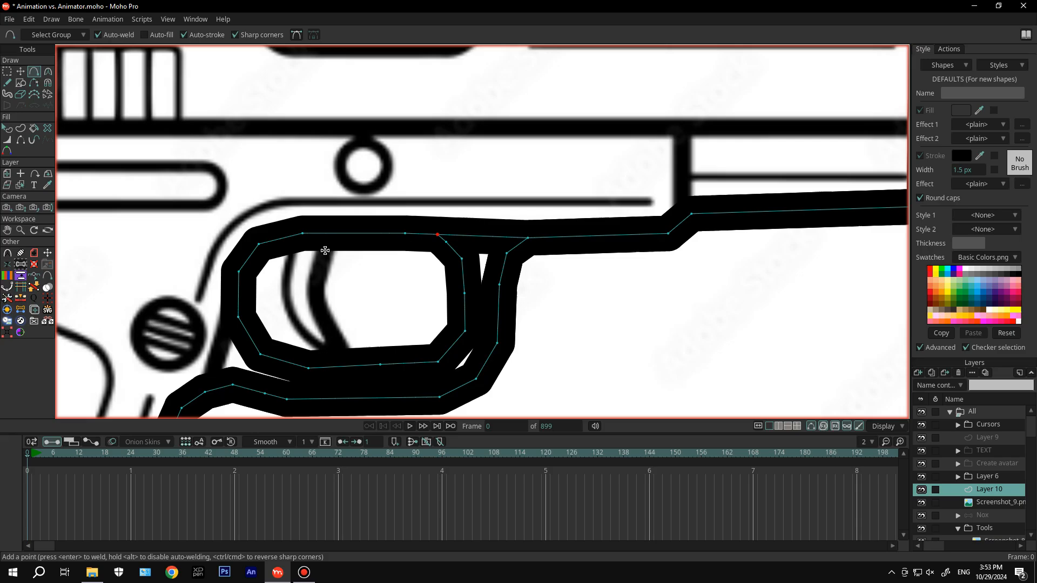
scroll(290, 253, down, 5)
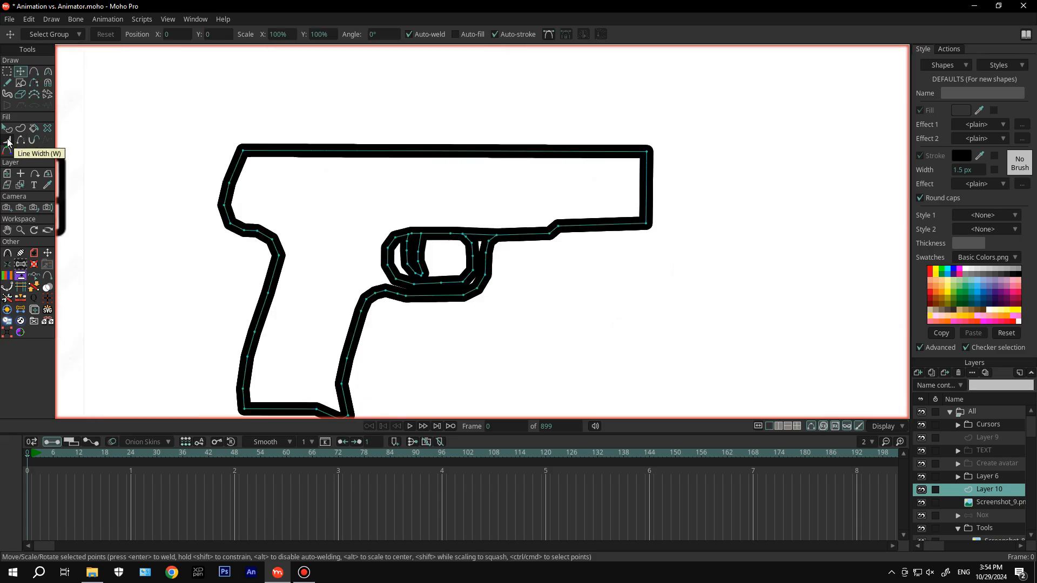
Thin the stroke at the trigger's points with the Line Width tool so its two edges become separate
click(7, 139)
scroll(424, 257, up, 3)
scroll(424, 257, up, 2)
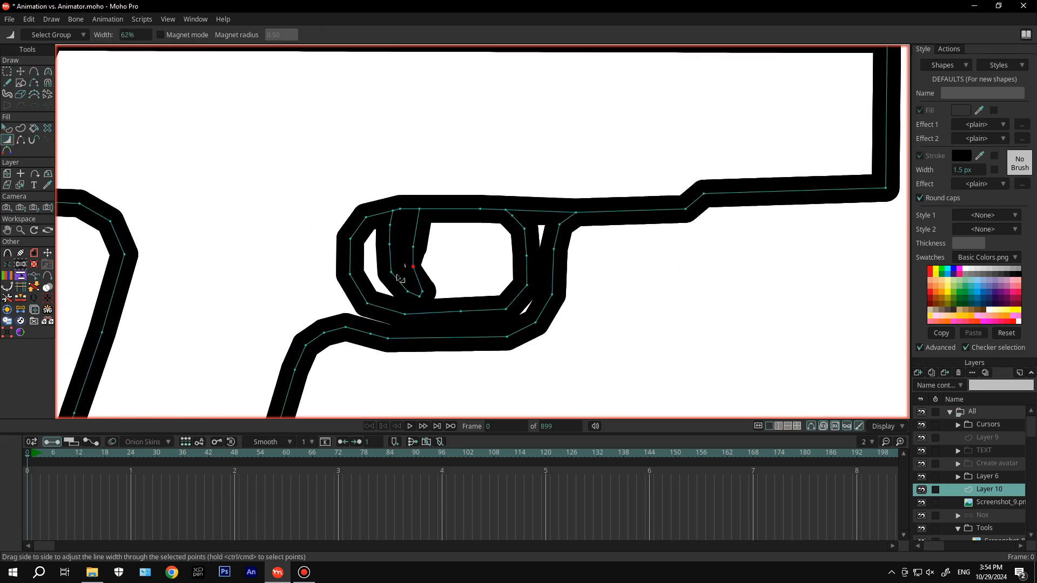
drag(390, 271, 415, 296)
drag(421, 291, 415, 290)
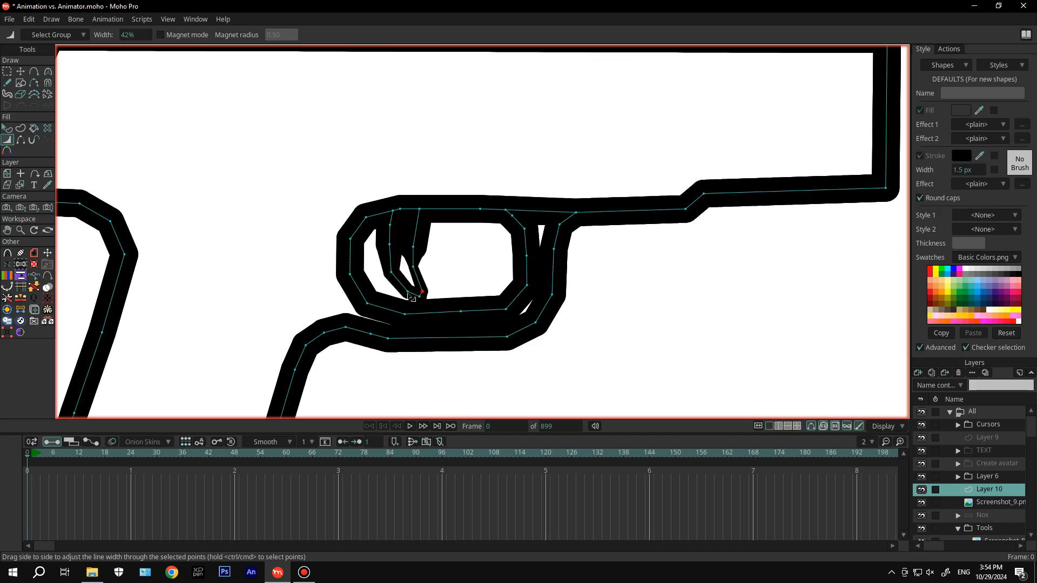
drag(413, 246, 406, 246)
drag(390, 244, 409, 246)
mouse_move(390, 224)
mouse_down()
mouse_move(412, 210)
mouse_move(397, 212)
mouse_up()
Reduce the line width at the points around the inner trigger guard loop, slimming it against the outer outline
drag(366, 219, 362, 219)
drag(352, 239, 349, 239)
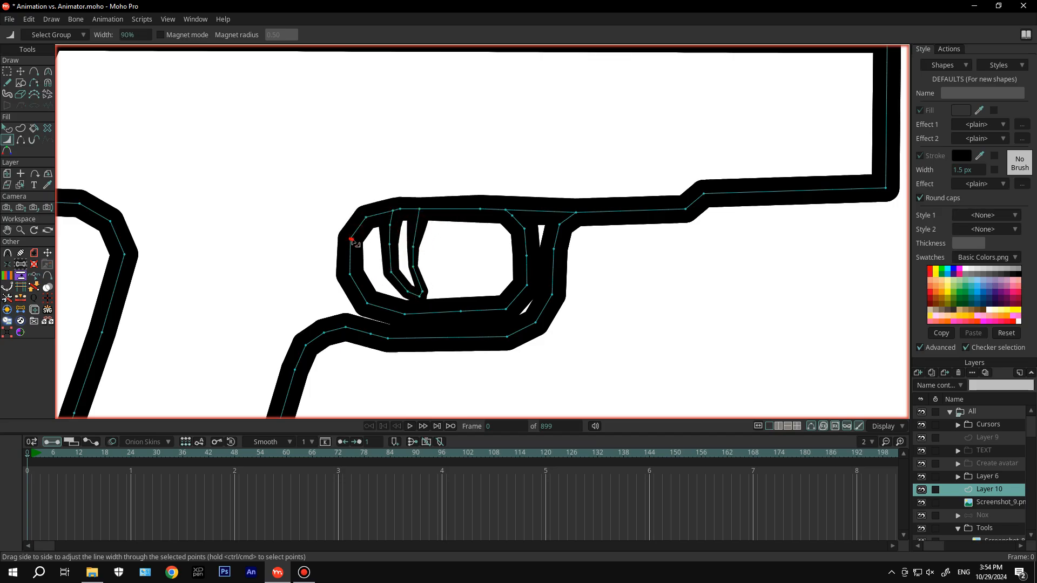
drag(392, 272, 402, 272)
scroll(421, 287, up, 1)
drag(410, 265, 333, 263)
scroll(393, 264, down, 5)
scroll(407, 268, up, 5)
drag(296, 250, 290, 250)
drag(452, 259, 445, 259)
drag(477, 230, 471, 231)
drag(472, 173, 466, 173)
drag(292, 248, 267, 217)
Set Layer 10's origin at the center of the traced pistol and turn off the layer's visibility at frame 0
scroll(324, 238, down, 8)
key(Up)
scroll(362, 298, down, 2)
scroll(386, 311, down, 2)
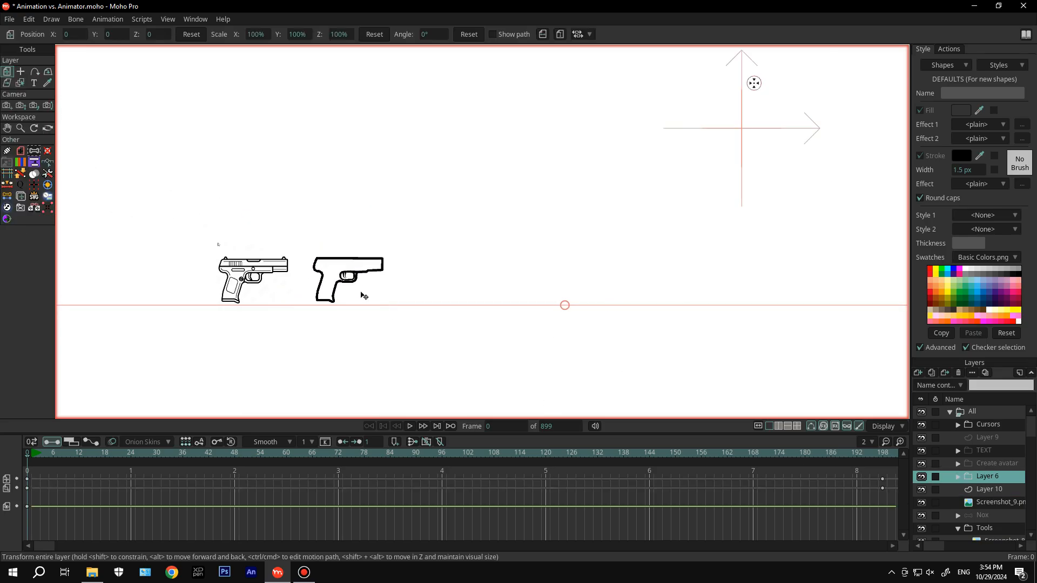
scroll(357, 300, down, 6)
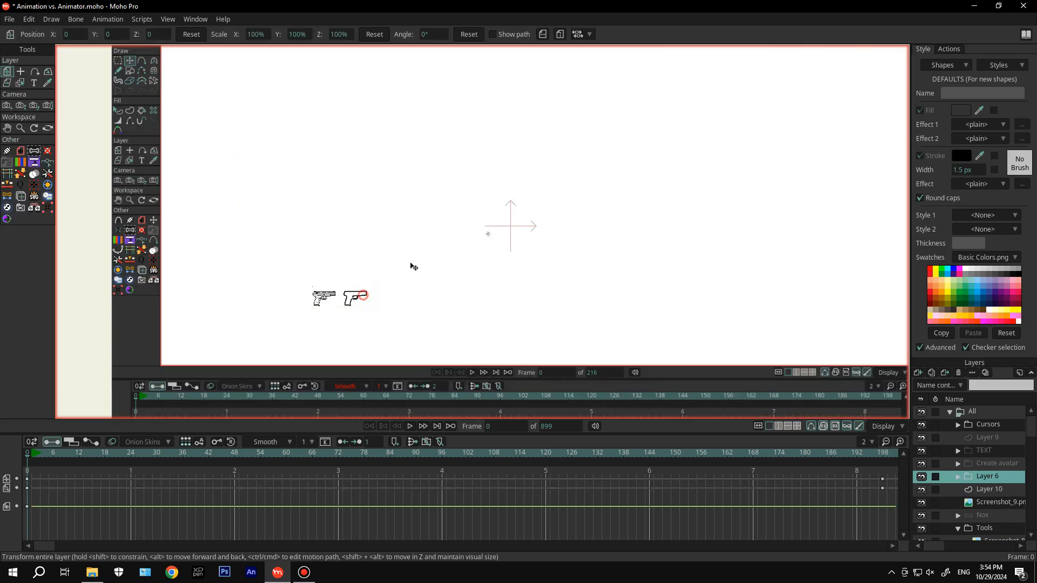
click(999, 488)
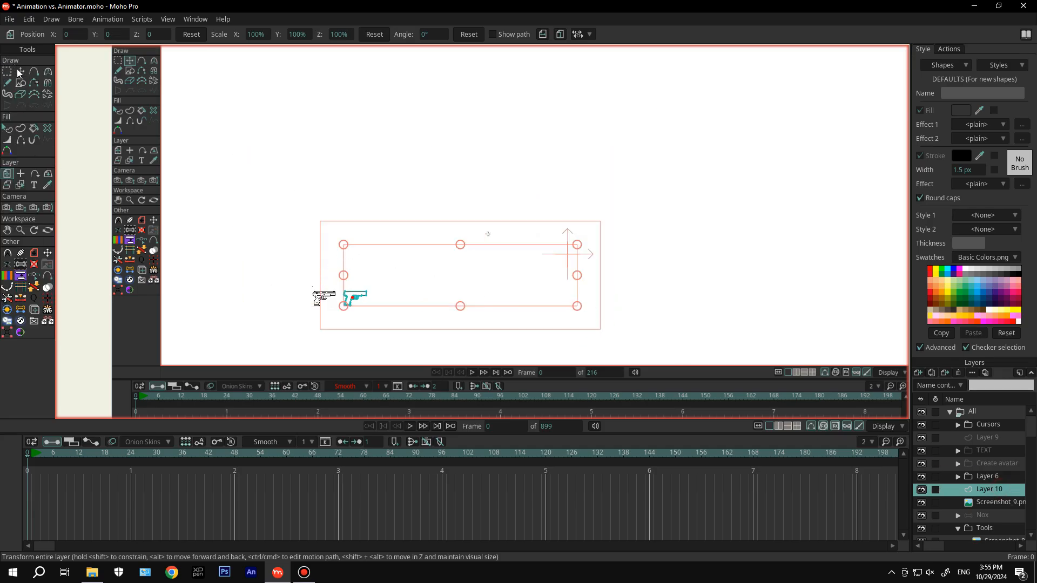
click(21, 173)
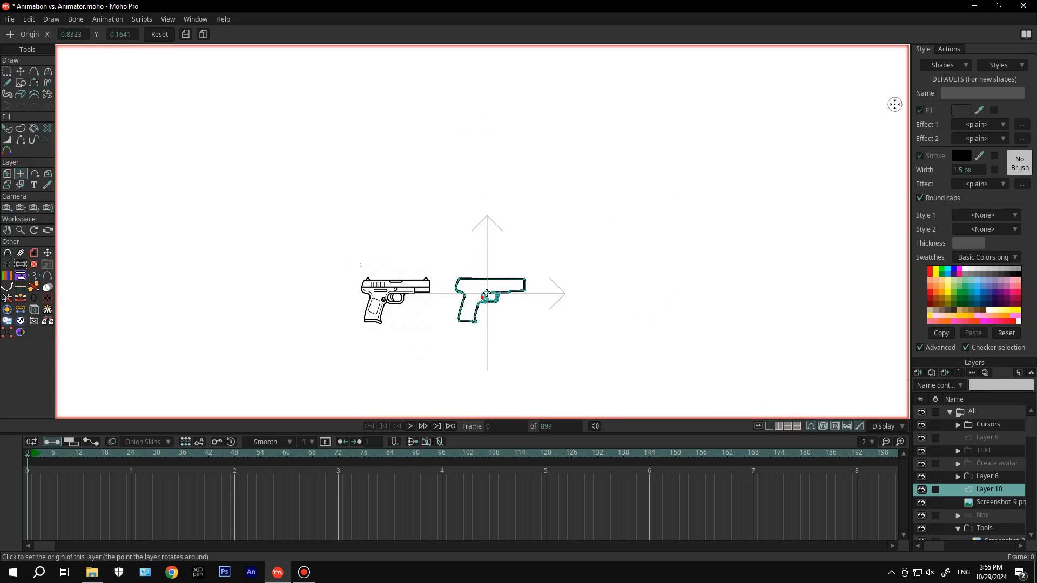
click(7, 173)
double_click(983, 489)
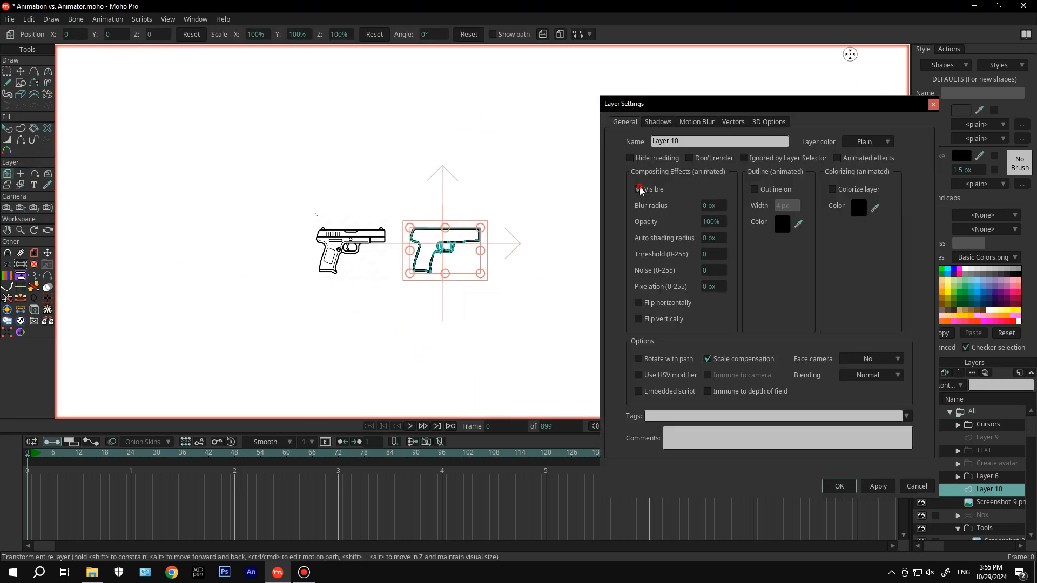
click(839, 486)
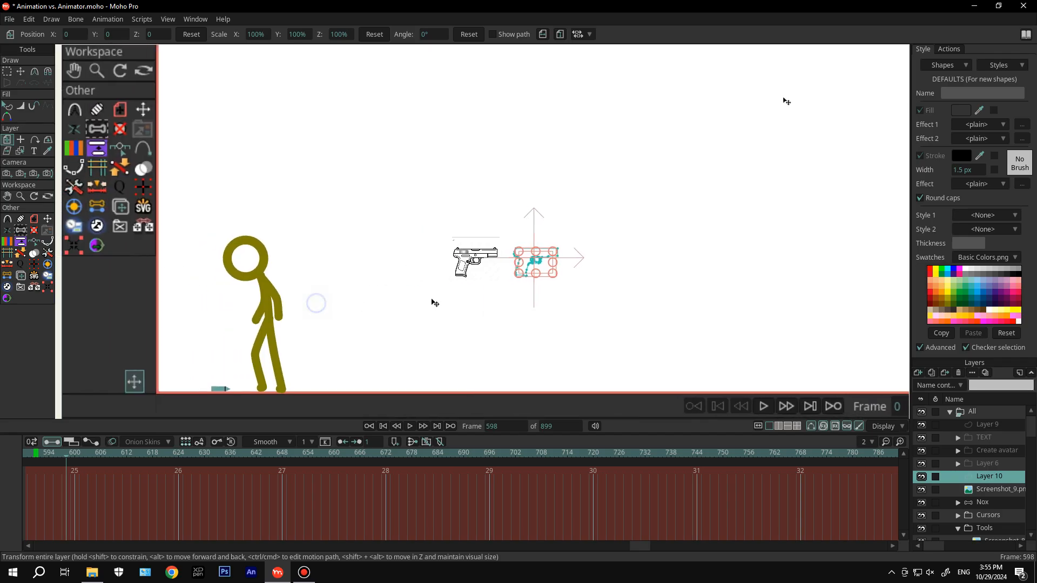
At frame 621, place the pistol in front of the stick figure at 60.3% scale and make Layer 10 visible
key(space)
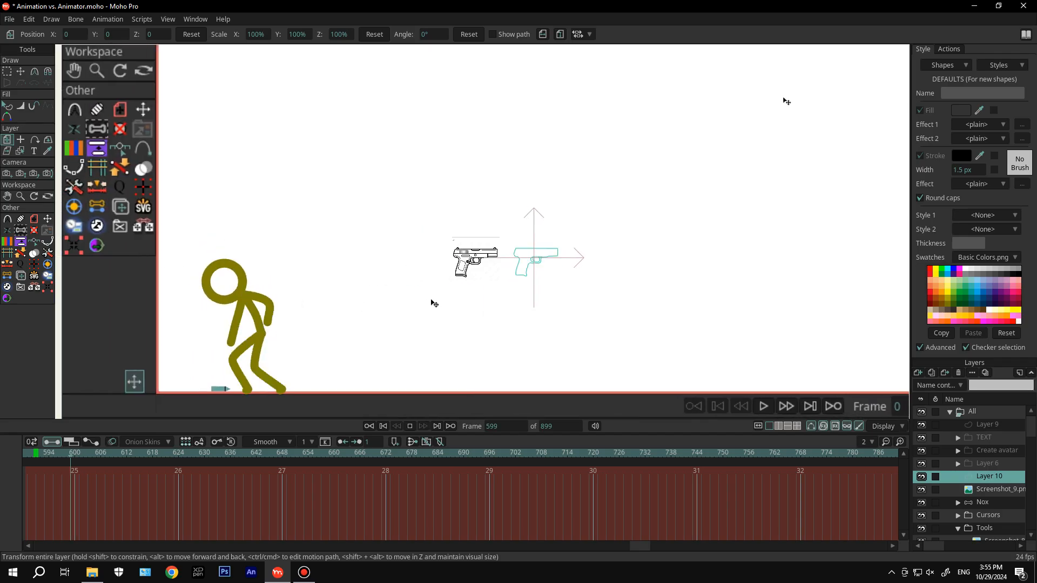
key(space)
drag(43, 457, 165, 453)
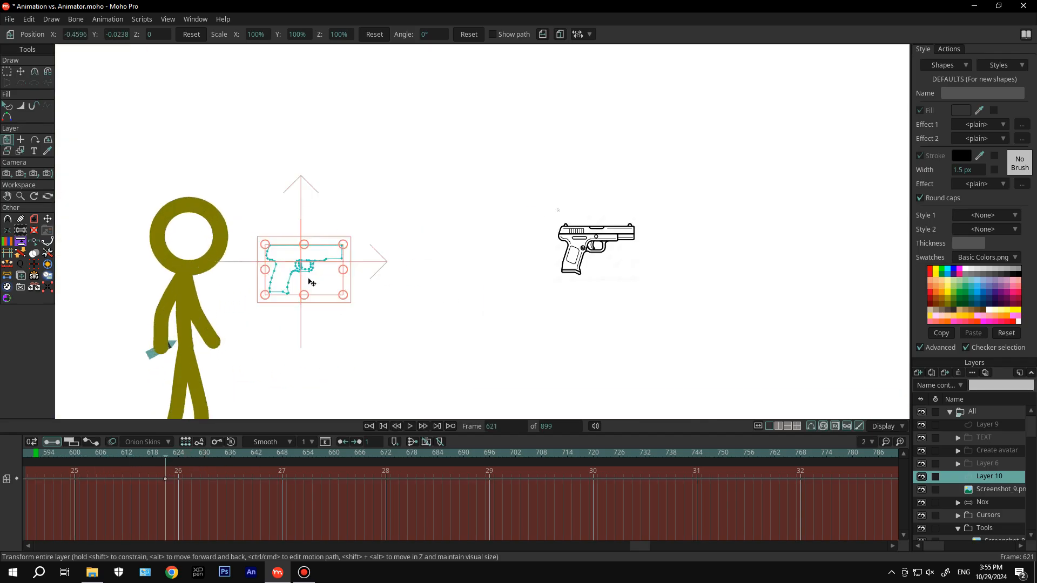
scroll(355, 383, up, 5)
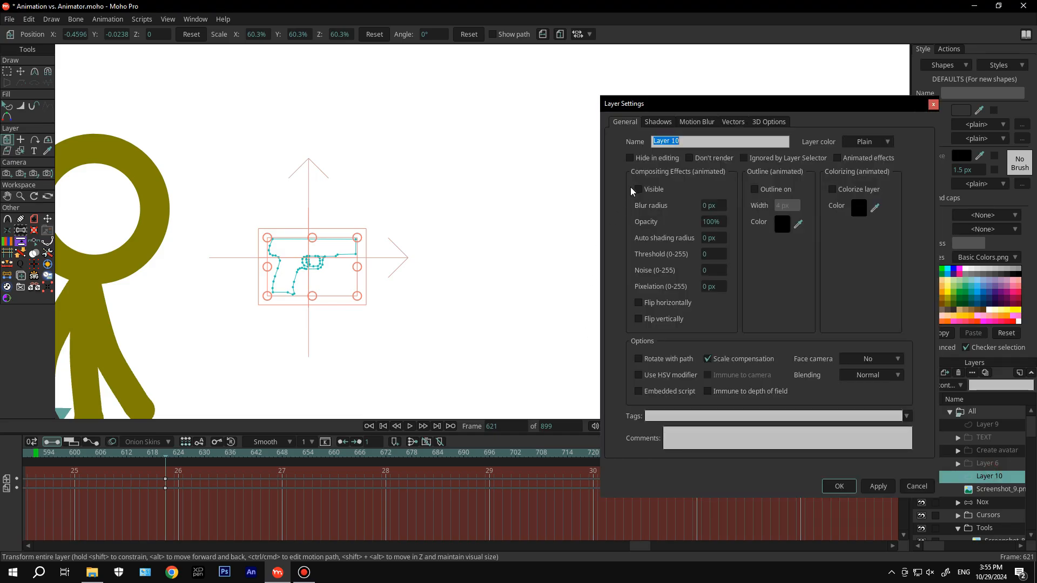
click(841, 487)
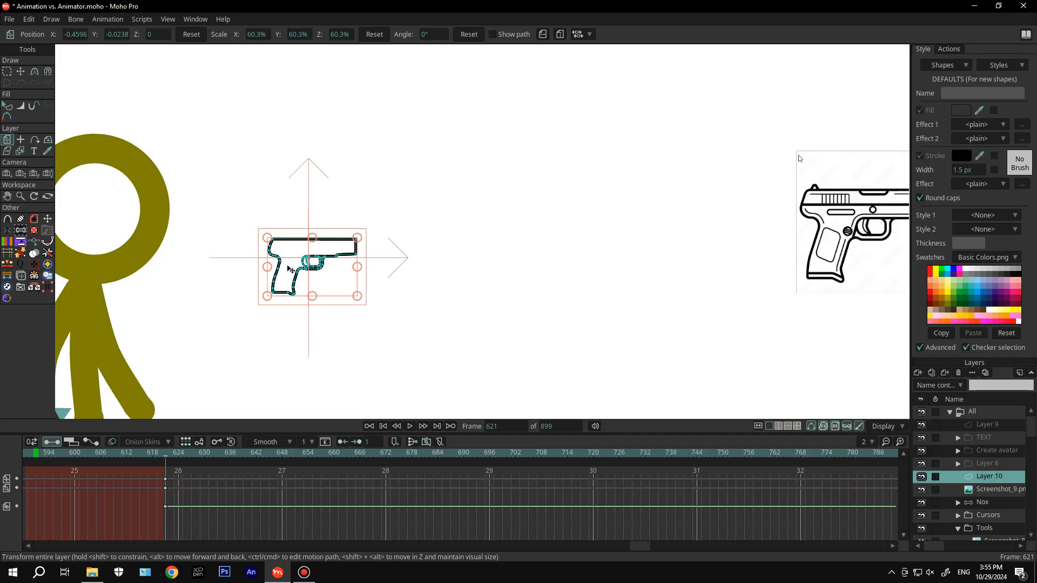
Set the stroke exposure End to 0% for the trigger guard, trigger and pistol outline at frame 621
click(34, 106)
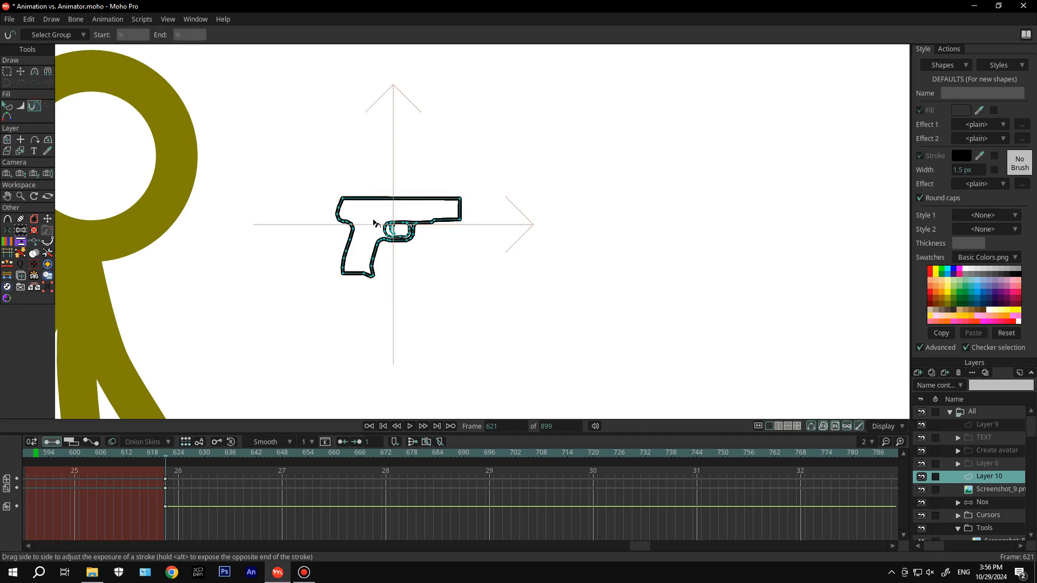
scroll(374, 222, up, 2)
click(391, 232)
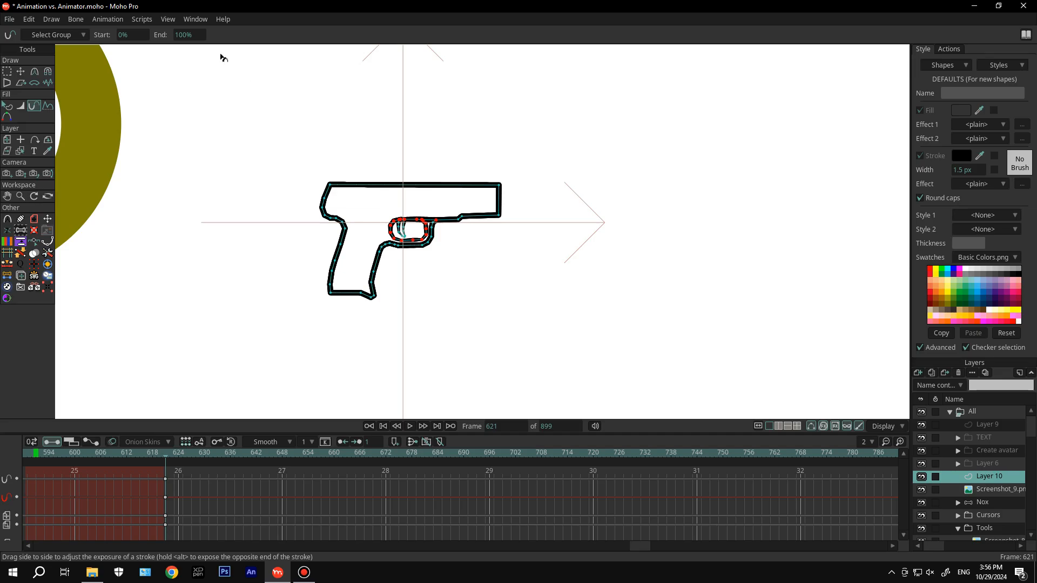
click(194, 36)
key(Return)
key(ctrl+z)
click(189, 36)
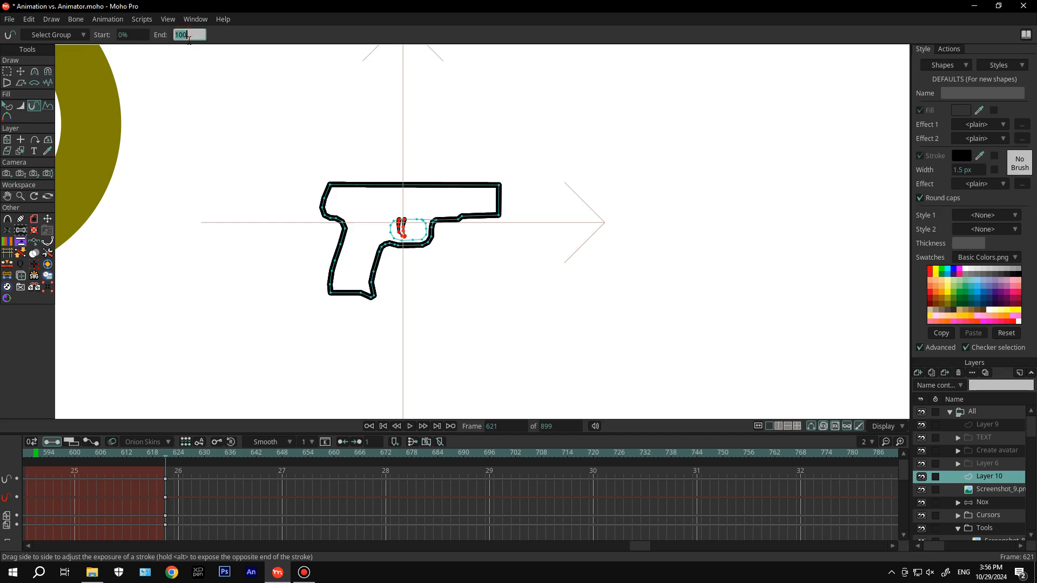
key(Return)
click(179, 37)
text(0)
key(Return)
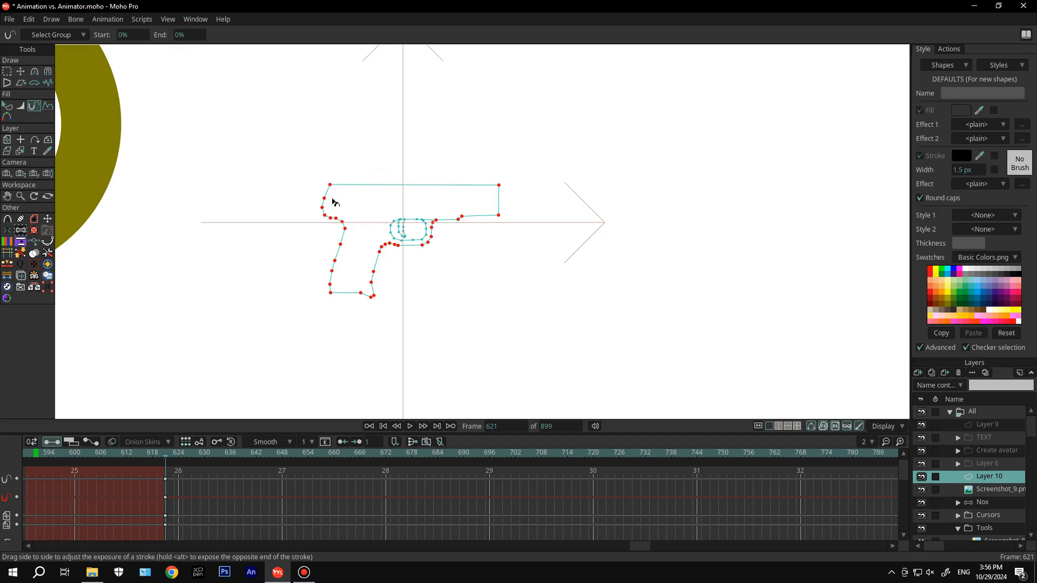
Set the pistol outline's stroke exposure End to 100% at frame 631
scroll(221, 344, down, 3)
scroll(335, 291, up, 3)
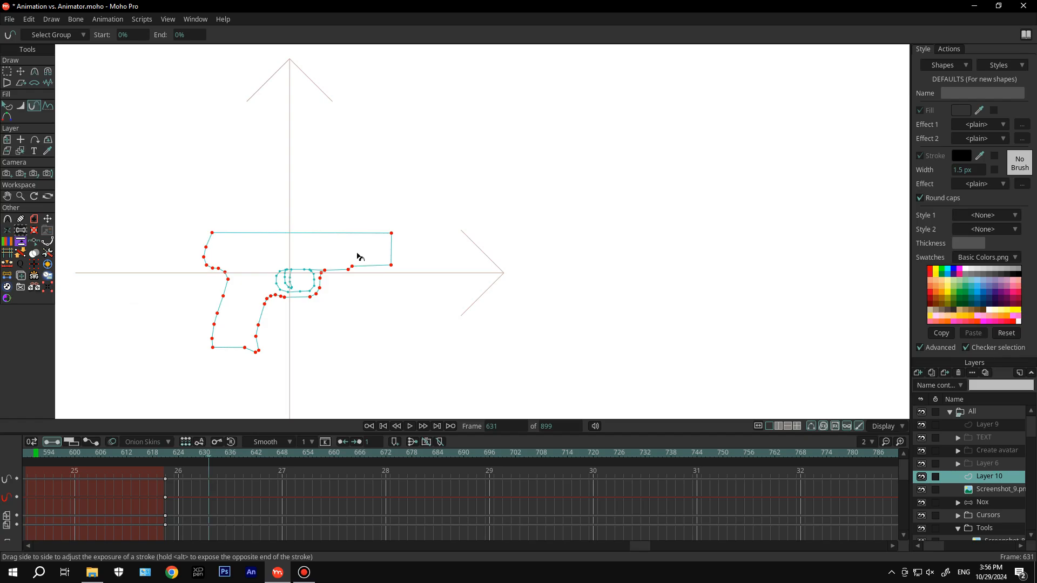
click(182, 36)
text(100)
key(Return)
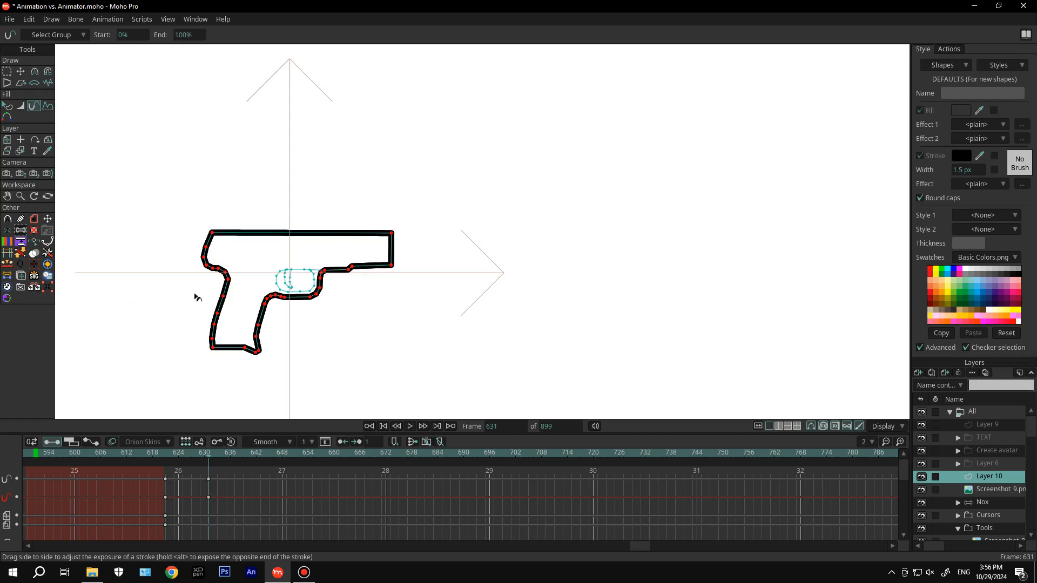
Expose the trigger and trigger guard strokes up to 100% at frame 639
mouse_move(208, 457)
mouse_down()
mouse_move(178, 456)
mouse_move(211, 457)
mouse_up()
scroll(290, 270, up, 3)
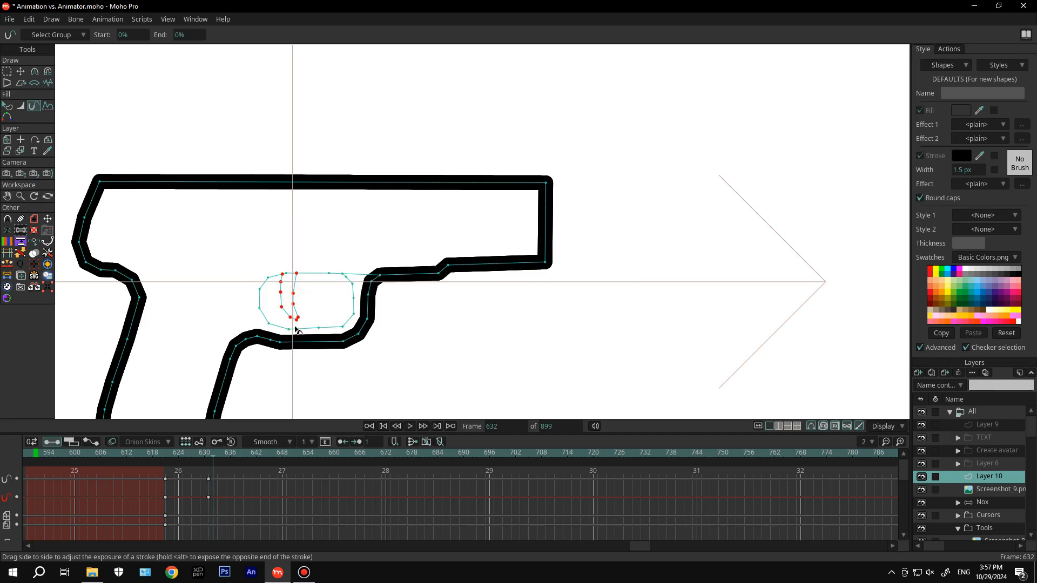
mouse_move(299, 305)
mouse_down()
mouse_move(320, 295)
mouse_move(310, 290)
mouse_up()
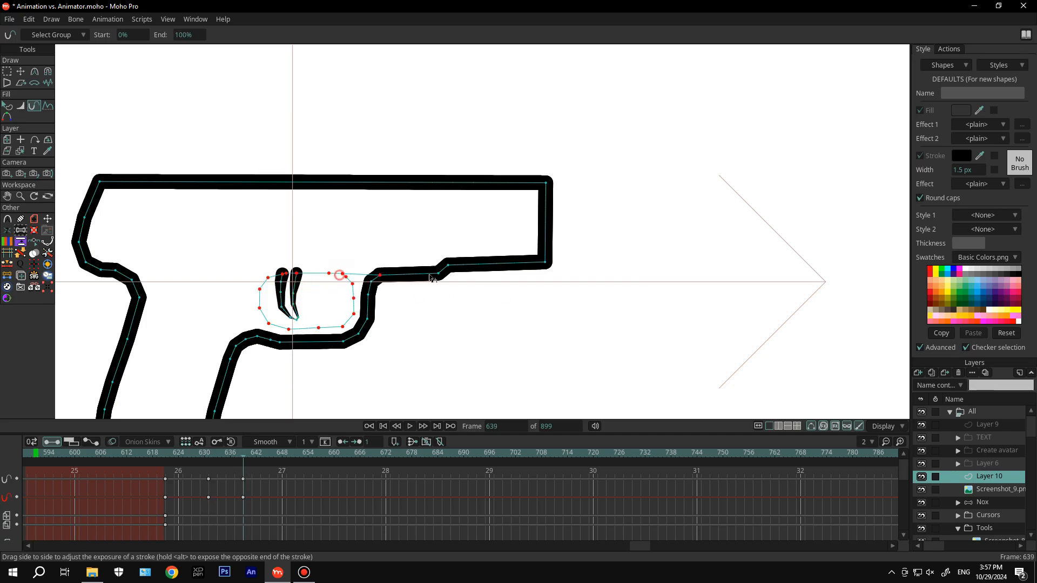
mouse_move(430, 278)
mouse_down()
mouse_move(412, 289)
mouse_move(412, 273)
mouse_up()
scroll(412, 274, down, 3)
Spread out Layer 10's stroke exposure keyframes so the drawing finishes at frame 645, playing the animation to check the timing
drag(231, 463, 286, 460)
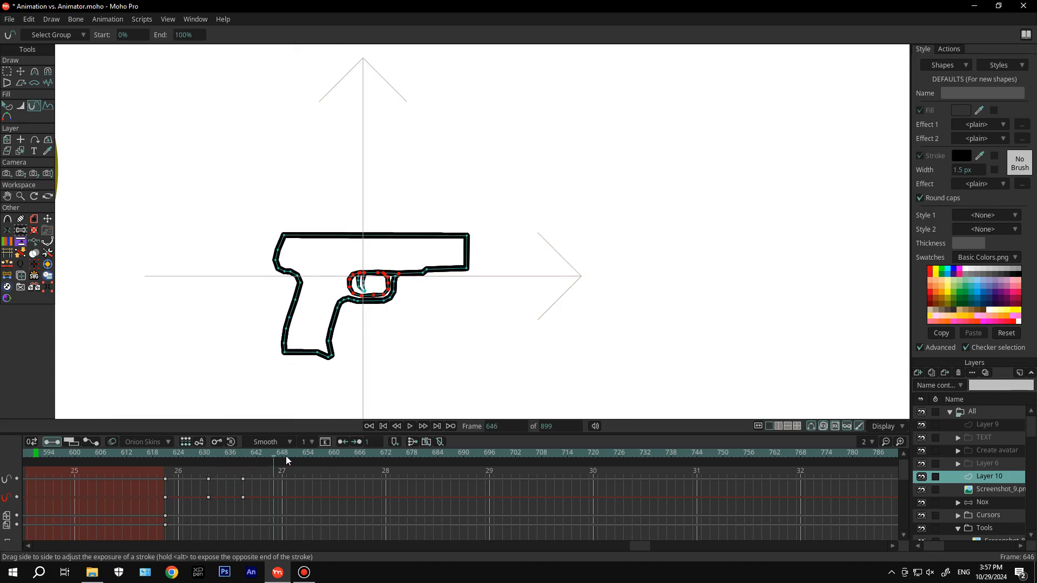
click(149, 455)
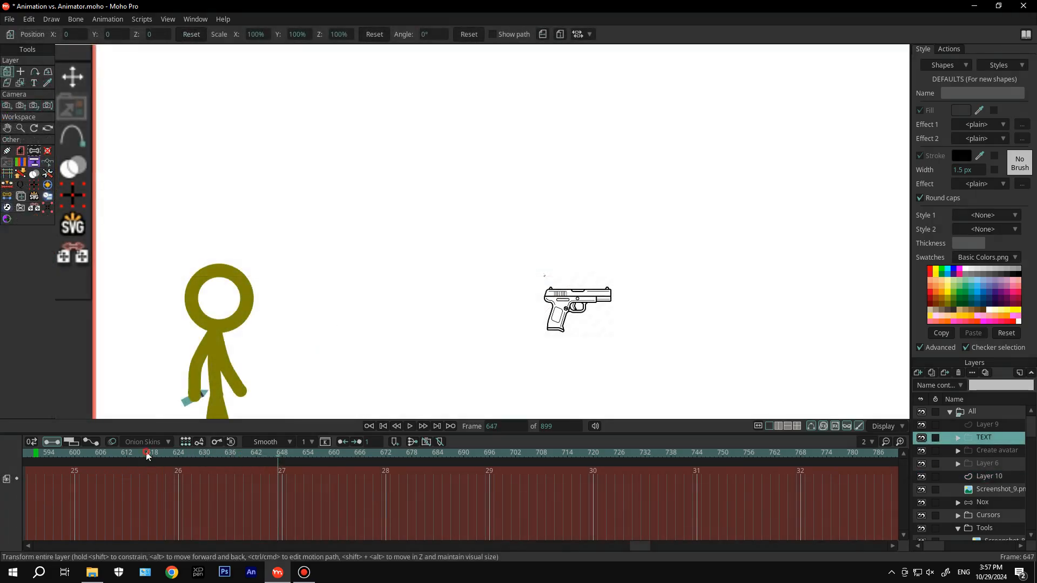
key(space)
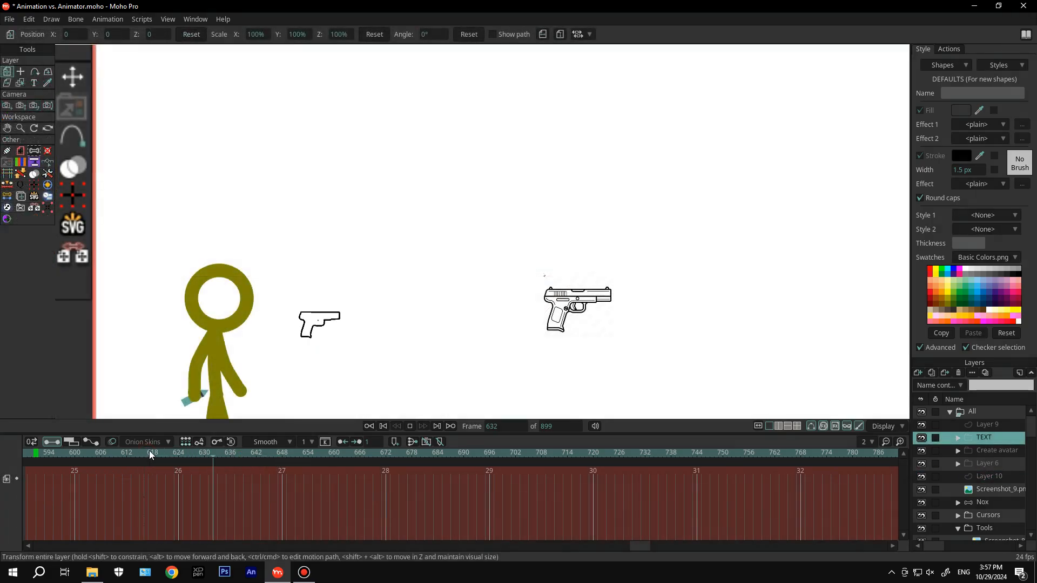
key(space)
click(994, 476)
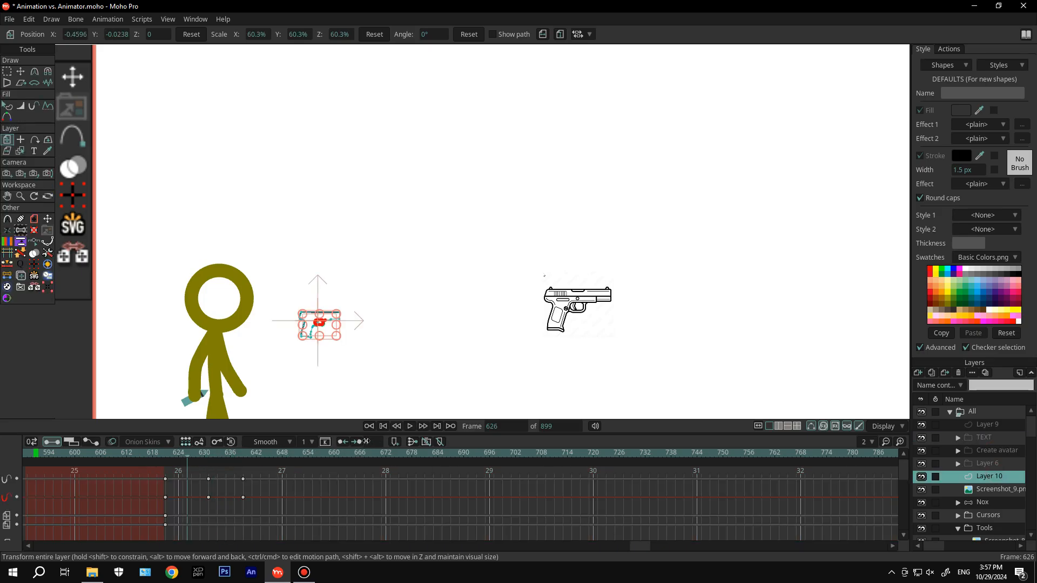
click(356, 443)
click(163, 455)
key(space)
key(space)
click(354, 443)
click(353, 443)
click(153, 455)
key(space)
key(space)
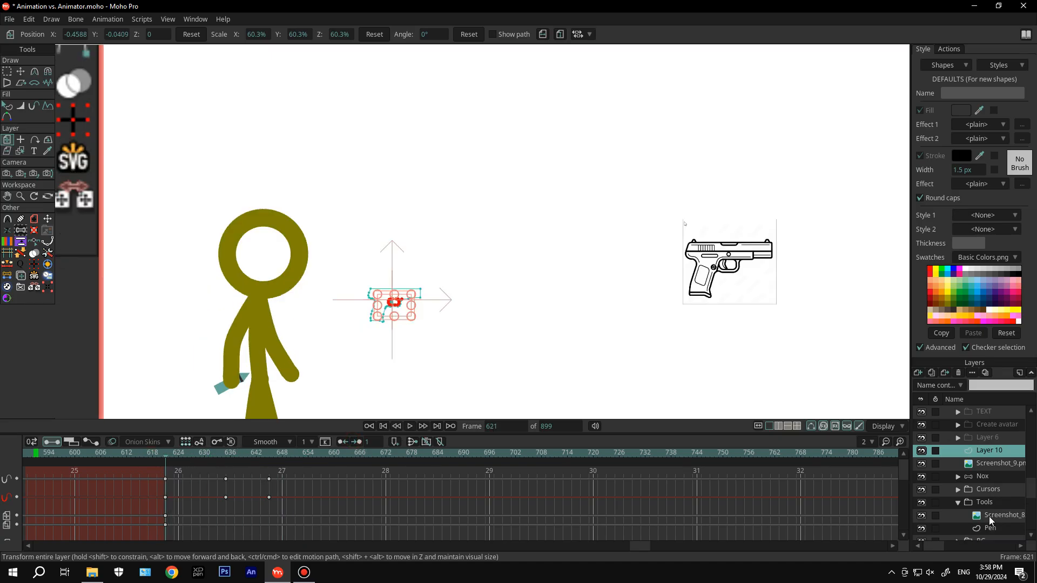
Move the Pen layer from the stick figure's hand to the starting point of the pistol's line around frame 623
scroll(989, 520, up, 1)
click(990, 502)
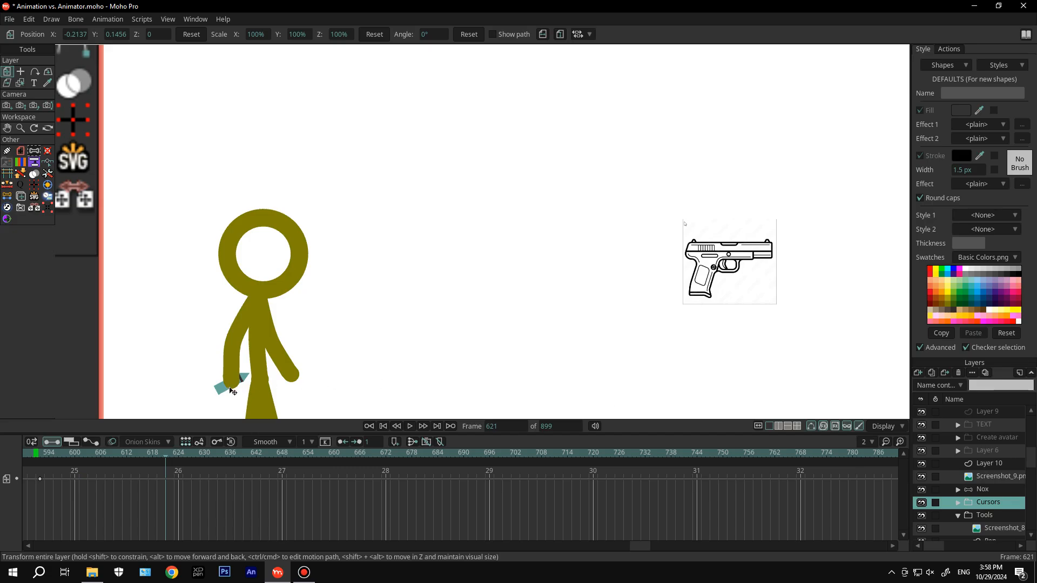
scroll(962, 478, down, 2)
click(998, 517)
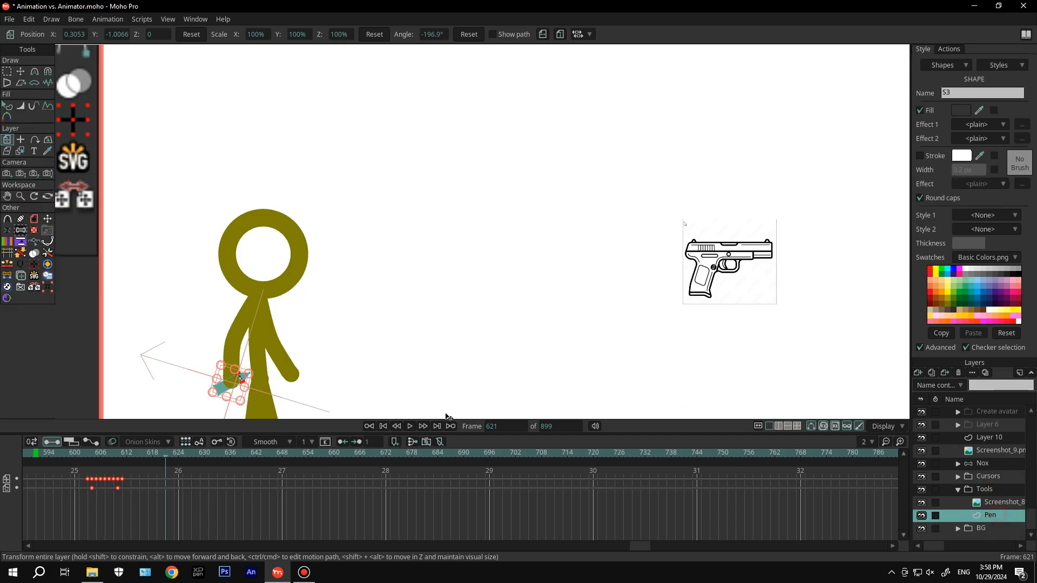
scroll(298, 324, down, 3)
scroll(255, 358, up, 5)
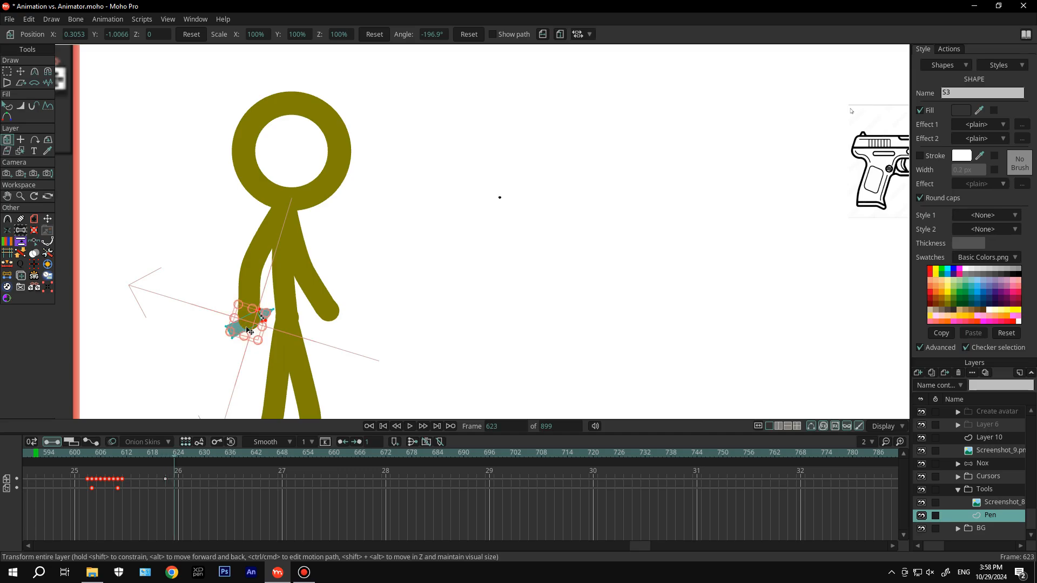
drag(248, 330, 422, 174)
scroll(456, 222, up, 4)
key(Right)
key(Right)
key(Right)
Move the Tools group above Layer 10 in the layer order and reselect its Pen layer
click(958, 489)
drag(991, 513, 986, 458)
key(Right)
key(Right)
key(Right)
key(Left)
key(Left)
click(957, 464)
click(988, 490)
Position the pen frame by frame from frame 620 to 628 so its tip follows the pistol's top edge and rear curve
key(Left)
key(Left)
key(Left)
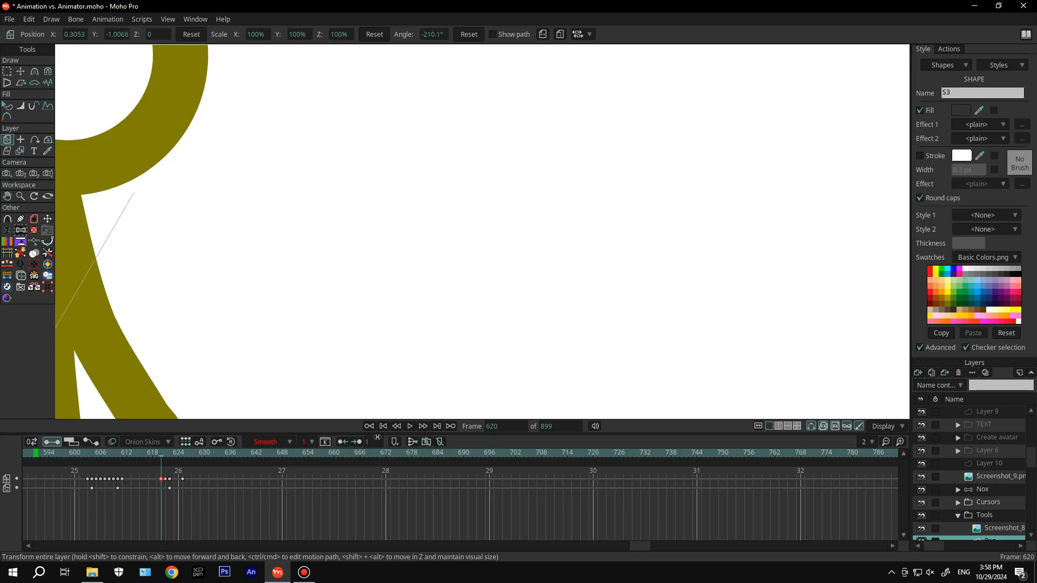
scroll(565, 66, up, 2)
key(Right)
key(Right)
key(Right)
key(Right)
key(Right)
key(Right)
key(Right)
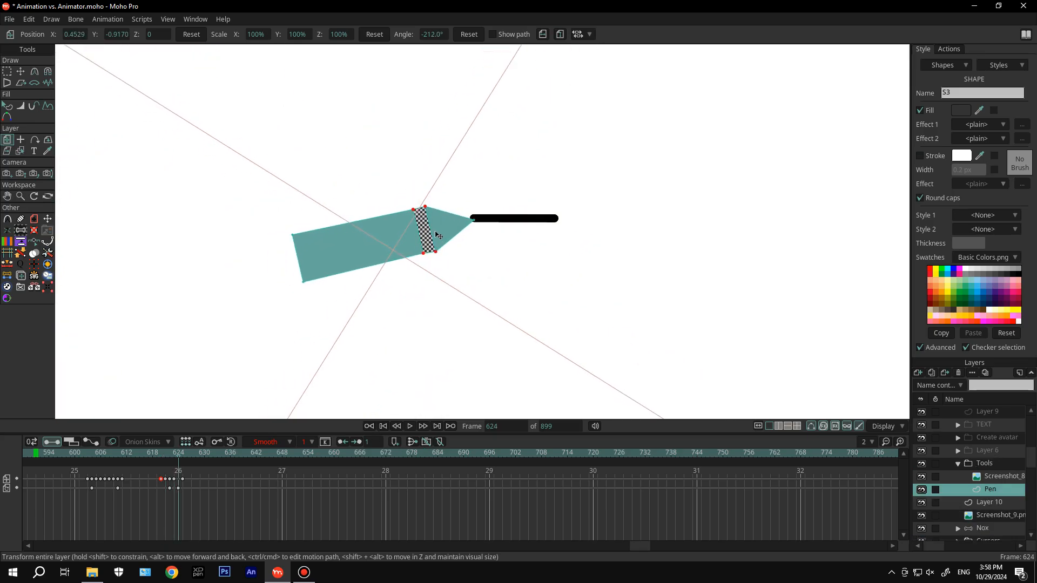
key(Right)
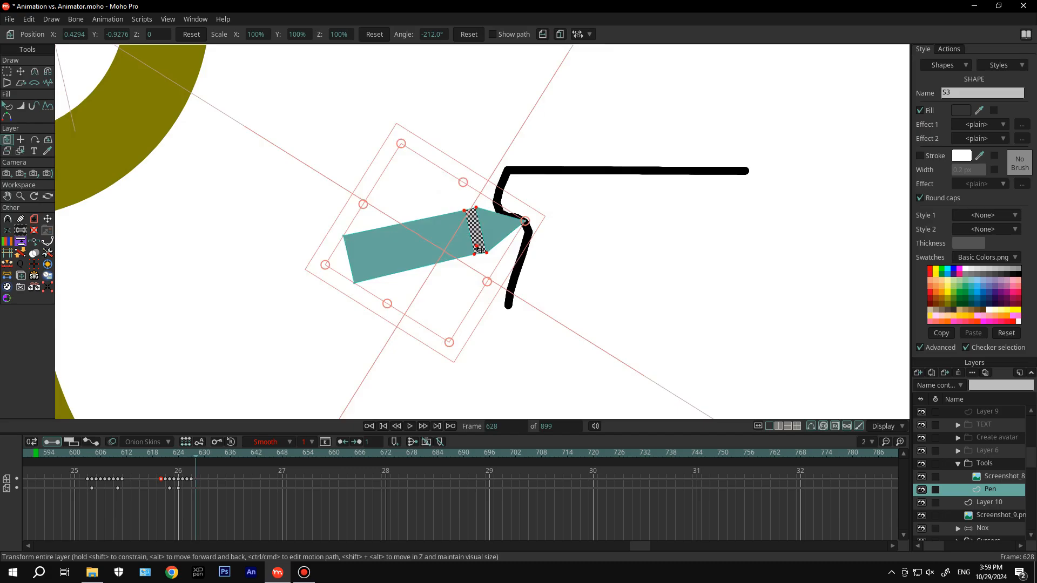
Keep the pen tip on the growing outline from frame 628 onward, down the grip and back up toward the barrel
drag(478, 243, 464, 323)
key(Right)
mouse_move(464, 324)
mouse_down()
mouse_move(451, 196)
mouse_move(511, 213)
mouse_up()
key(Right)
mouse_move(511, 213)
mouse_down()
mouse_move(535, 136)
mouse_move(443, 234)
mouse_move(549, 194)
mouse_move(595, 193)
mouse_up()
key(Right)
key(Right)
key(Right)
key(Right)
Shift the pen to the trigger area and follow the trigger and guard strokes frame by frame up to frame 645
drag(439, 242, 376, 242)
key(Right)
key(Right)
key(Right)
key(Right)
key(Right)
key(Right)
key(Right)
key(Right)
key(Right)
key(Right)
key(Right)
Pull the pen away from the finished pistol to the stick figure's head and play back the drawing sequence
scroll(388, 281, down, 4)
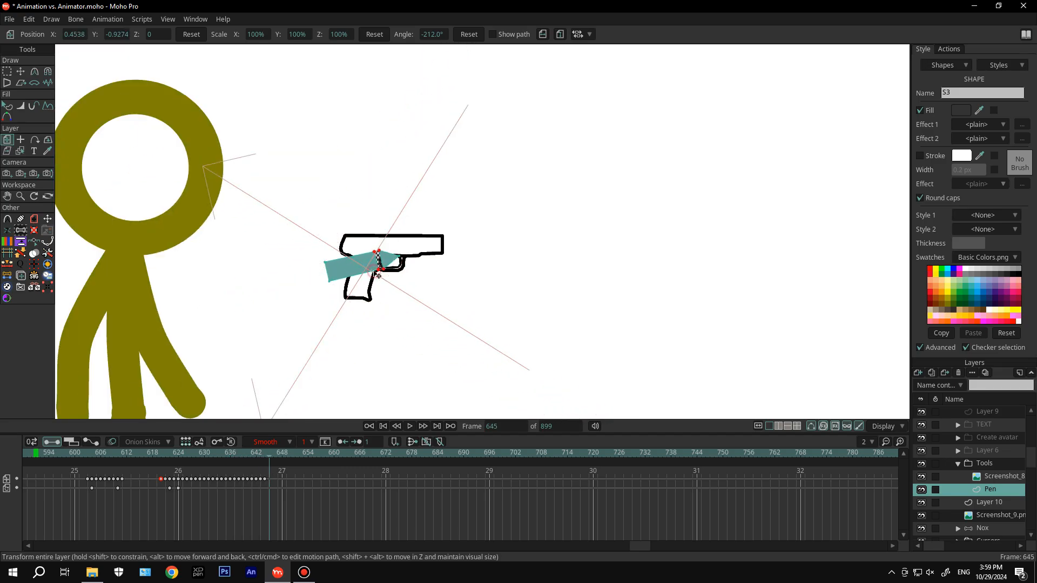
key(Right)
key(Right)
drag(388, 281, 218, 235)
scroll(242, 292, down, 3)
key(Right)
key(Right)
key(Right)
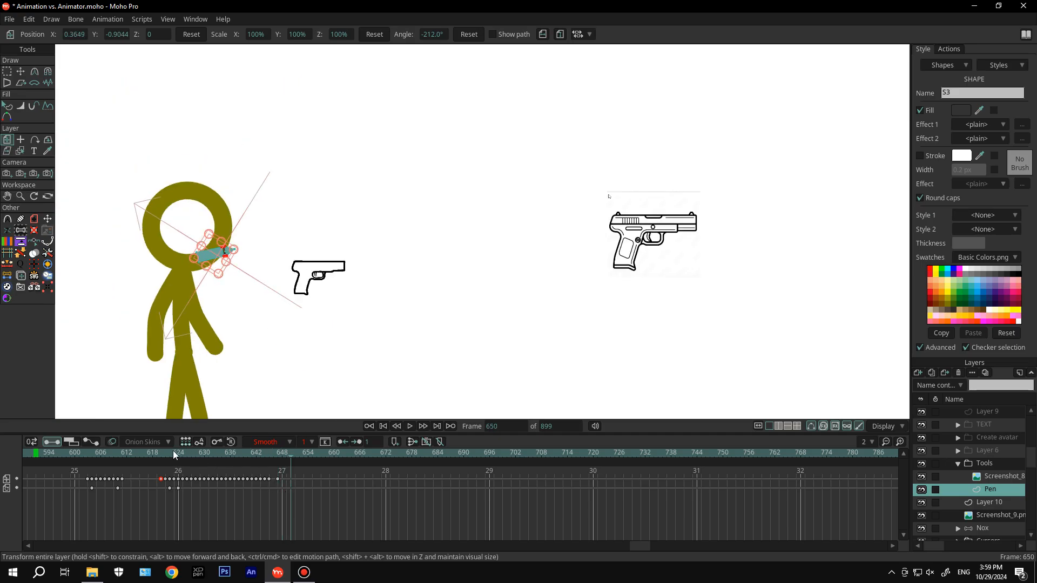
click(128, 454)
key(space)
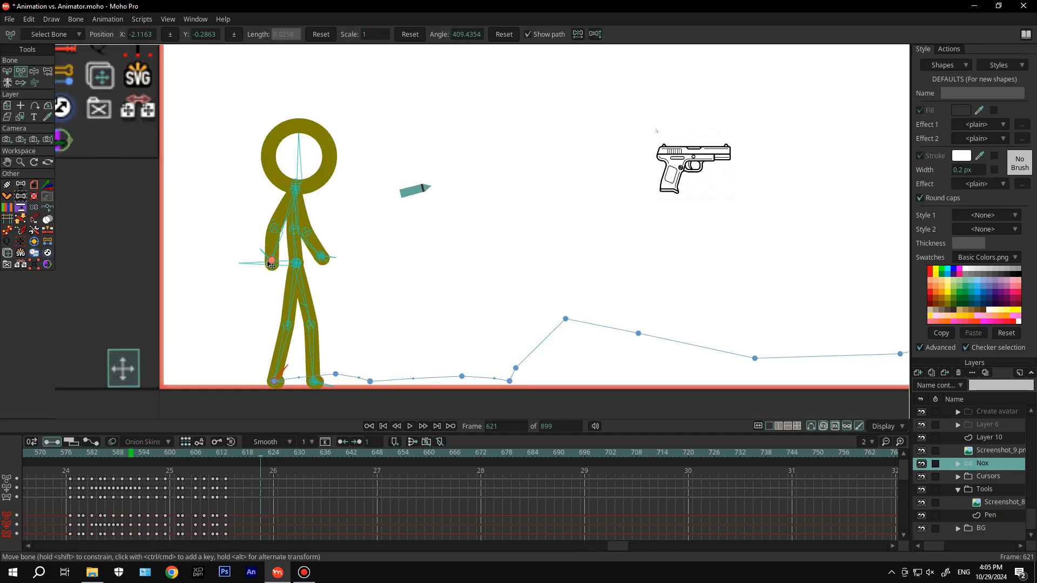
At frame 621, lean the stick figure forward and stretch its front arm so the hand grips the pen
mouse_move(269, 262)
mouse_down()
mouse_move(399, 195)
mouse_move(282, 262)
mouse_up()
drag(340, 168, 334, 167)
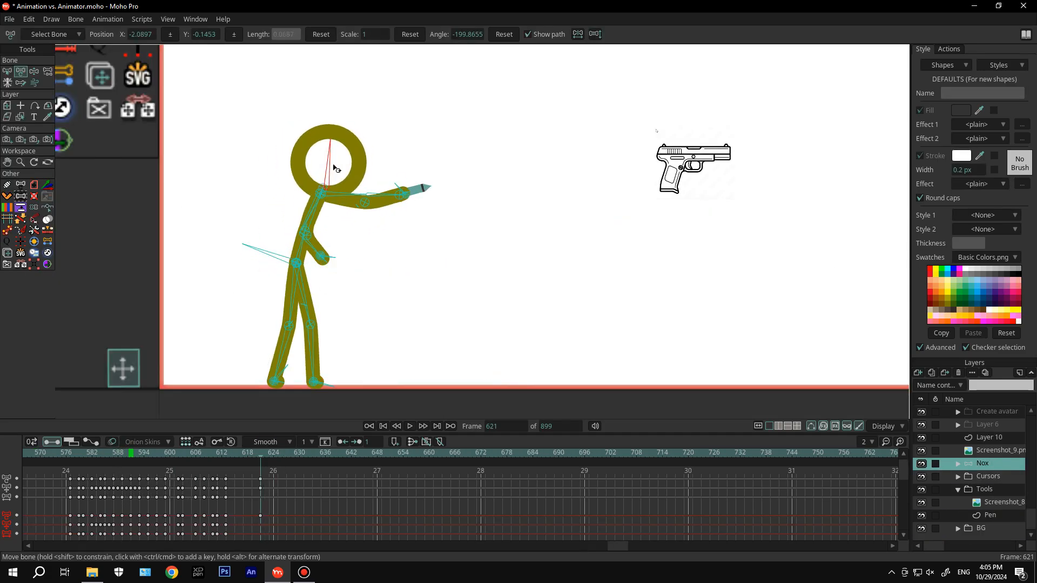
mouse_move(289, 262)
mouse_down()
mouse_move(300, 261)
mouse_move(285, 244)
mouse_up()
drag(373, 209, 374, 203)
click(405, 195)
Adjust the stick figure's hips at frame 621 and compare the reaching pose with the neighbouring frames
scroll(400, 195, up, 2)
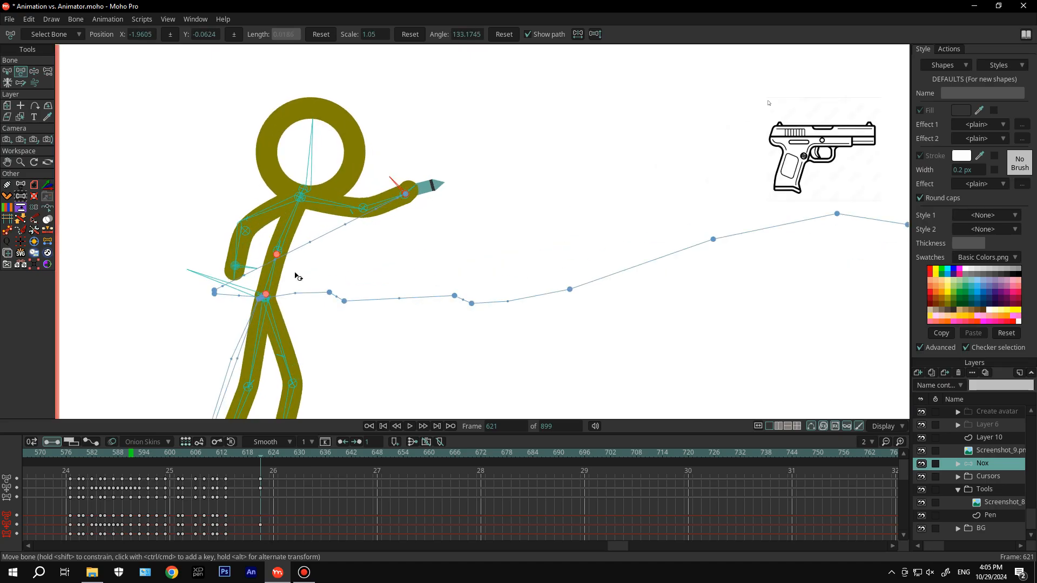
click(249, 292)
scroll(289, 307, down, 4)
scroll(288, 308, up, 3)
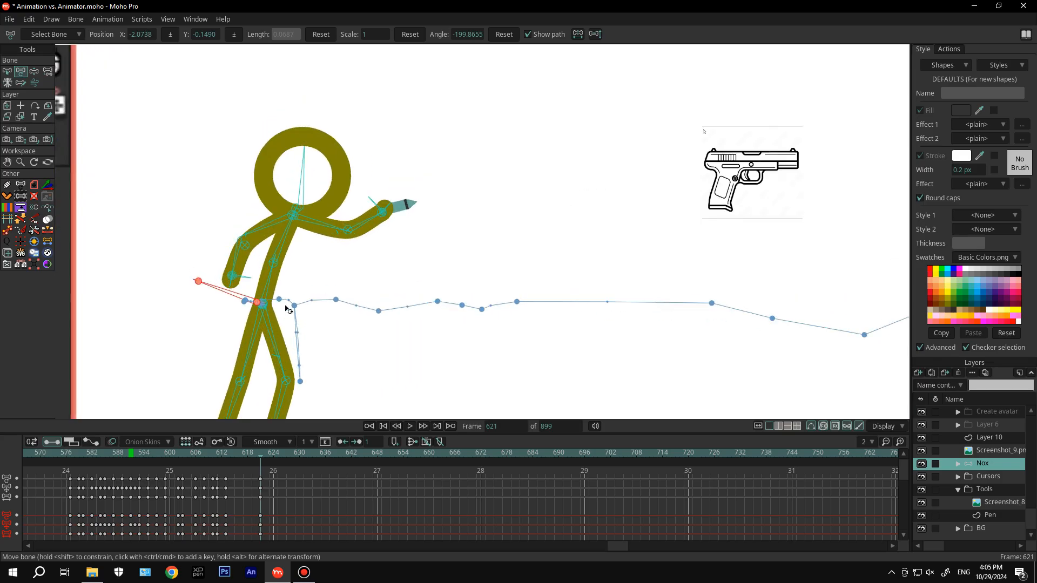
scroll(287, 309, down, 2)
key(Left)
key(Left)
key(Left)
key(Left)
key(Left)
key(Right)
key(Right)
key(Right)
key(Right)
key(Right)
key(Right)
Move the front hand frame by frame from 622 to 624 so it stays behind the pen along the top edge
scroll(347, 248, up, 4)
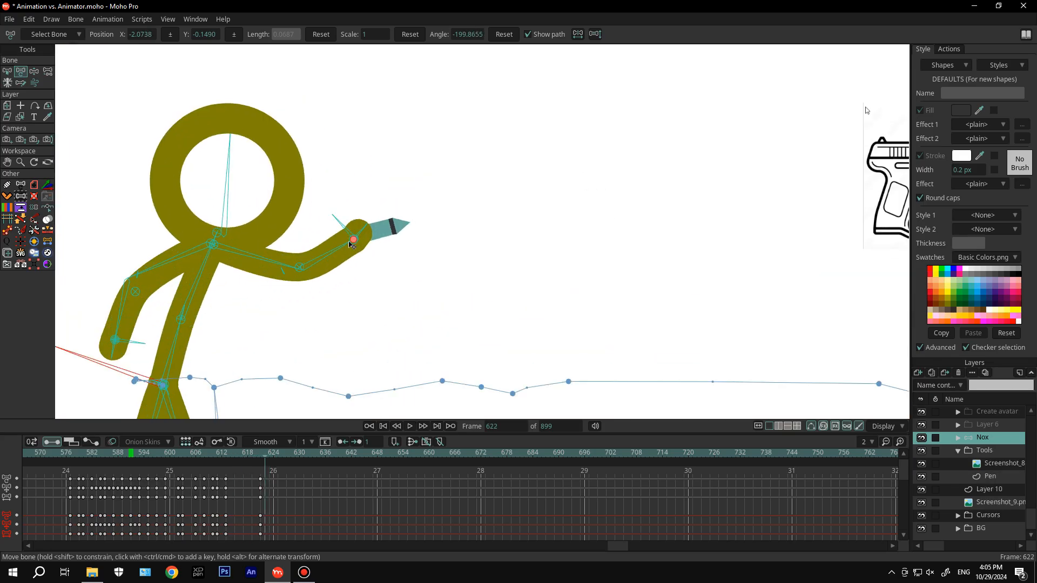
drag(350, 242, 329, 239)
key(Left)
key(Right)
key(Left)
key(Right)
key(Right)
key(Right)
key(Left)
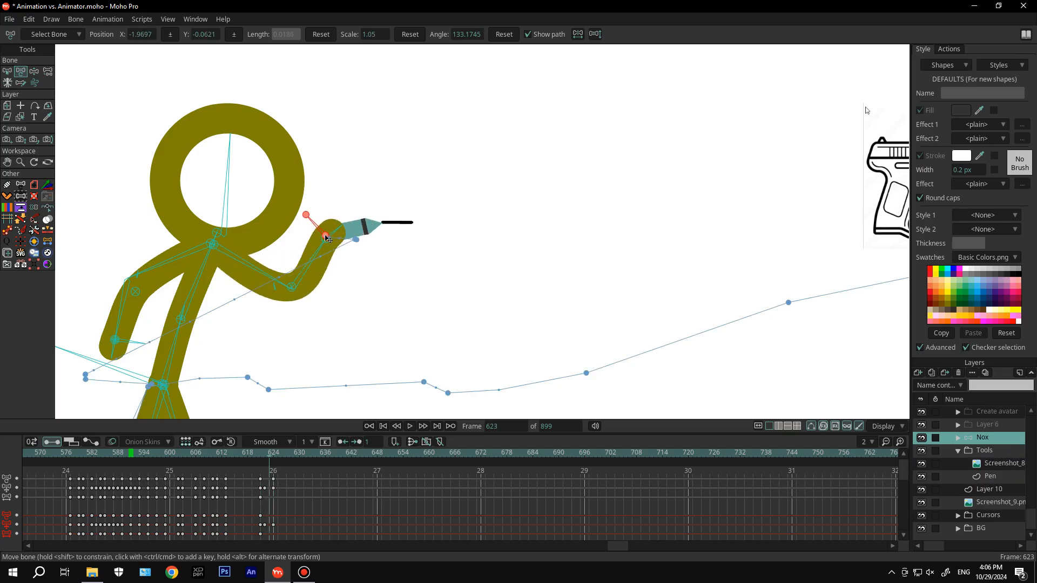
Refine how the front hand sits on the pen during the first stroke frames and flip through them to check
scroll(345, 236, up, 3)
key(Left)
key(Right)
key(Left)
key(Right)
mouse_move(358, 232)
mouse_down()
mouse_move(246, 240)
mouse_move(326, 246)
mouse_move(357, 233)
mouse_up()
key(Left)
key(Right)
key(Right)
key(Right)
key(Right)
key(Right)
key(Left)
key(Left)
Keep the front hand attached to the pen frame by frame around the pistol's outline up to frame 640
click(317, 238)
key(Right)
key(Right)
mouse_move(312, 206)
mouse_down()
mouse_move(274, 206)
mouse_move(282, 215)
mouse_move(268, 287)
mouse_move(301, 299)
mouse_move(319, 252)
mouse_move(381, 231)
mouse_move(340, 236)
mouse_up()
key(Right)
key(Right)
key(Right)
key(Right)
key(Right)
key(Right)
key(Right)
key(Right)
key(Right)
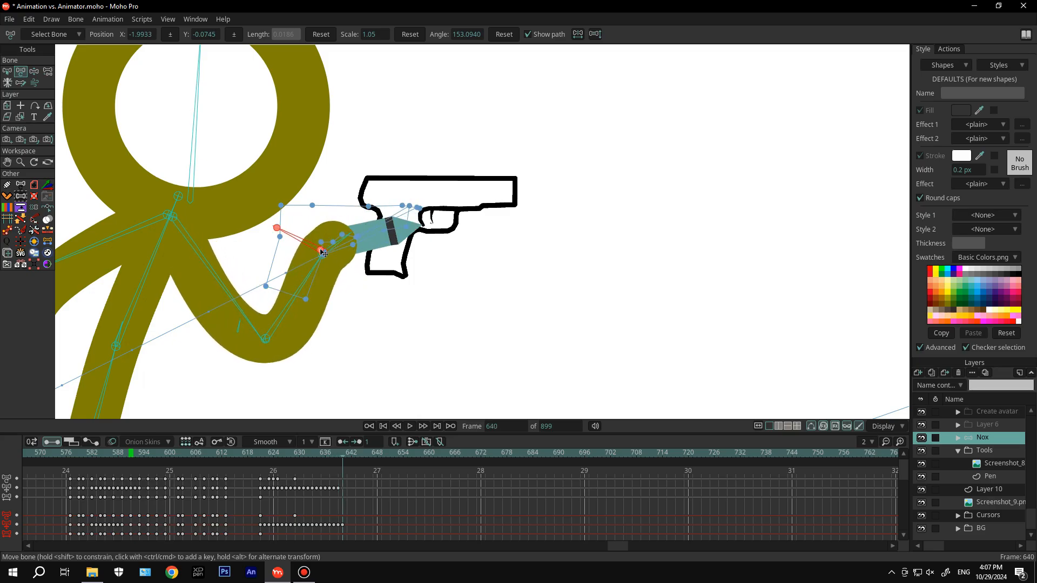
Continue moving the front hand with the pen from frame 640 through the trigger strokes to the end of the drawing
drag(330, 254, 332, 254)
key(Right)
drag(331, 254, 343, 237)
key(Right)
key(Right)
key(Right)
key(Right)
Return to the start of the drawing sequence and shift the stick figure's hips slightly around frames 622 to 624
scroll(344, 237, down, 5)
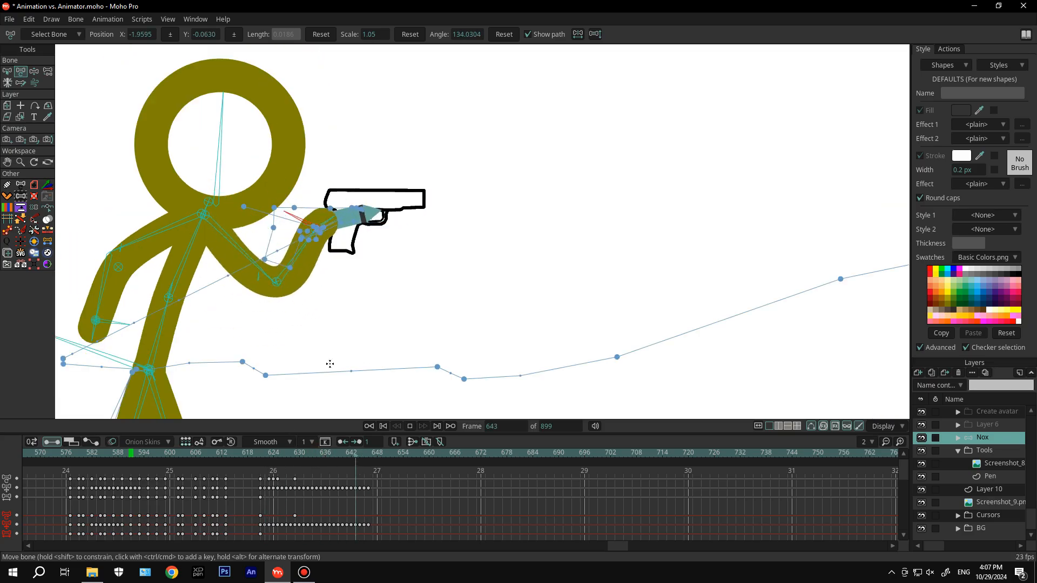
click(248, 452)
drag(247, 453, 266, 450)
drag(213, 322, 211, 325)
drag(244, 332, 233, 327)
key(Left)
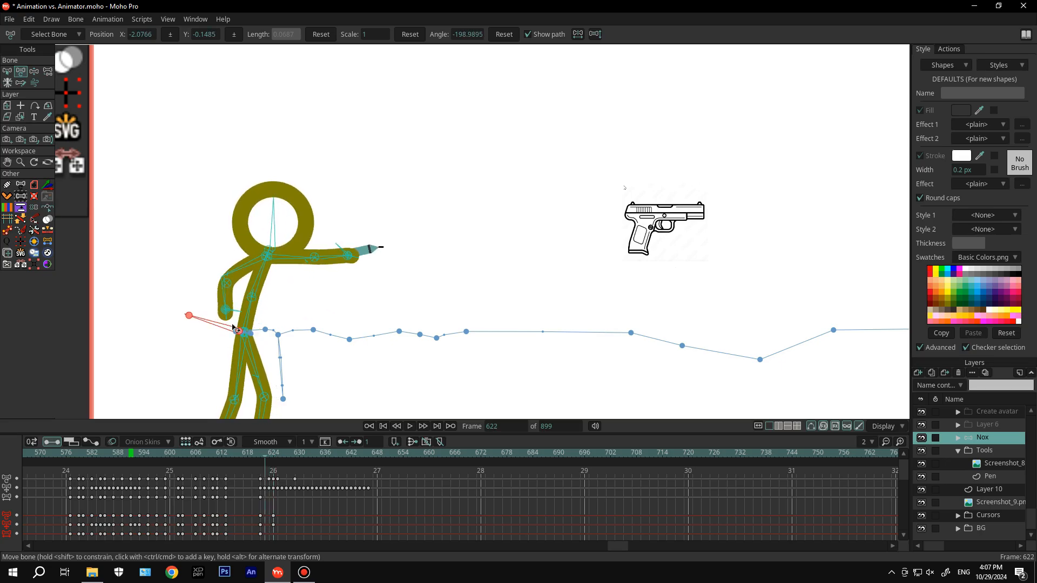
key(Right)
Reposition the rear hand at frame 625 and realign the front hand with the pen at frame 626
click(225, 312)
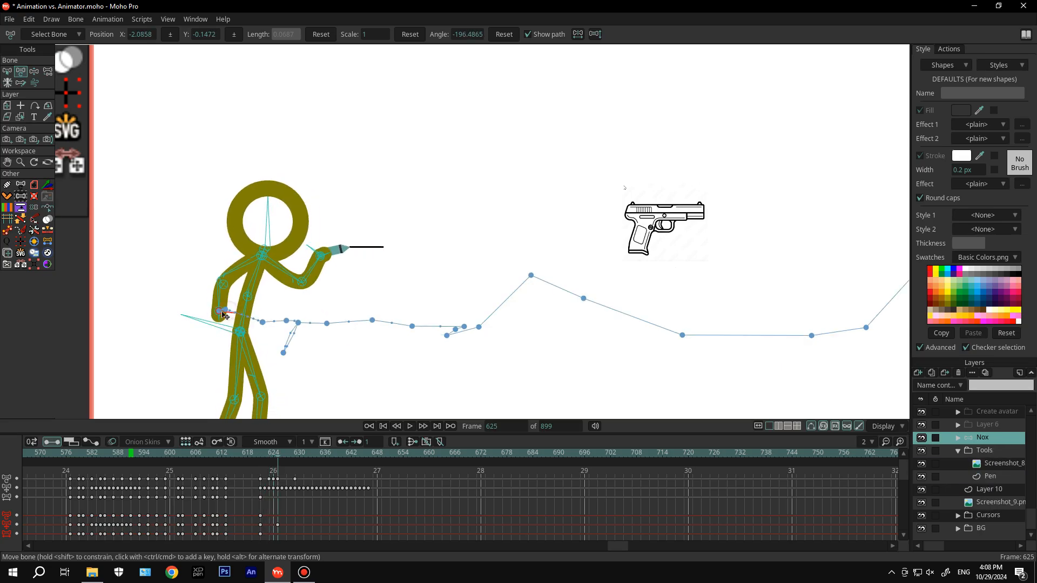
drag(221, 325, 220, 329)
scroll(308, 264, up, 5)
click(331, 250)
drag(330, 249, 355, 246)
scroll(337, 221, down, 6)
key(Left)
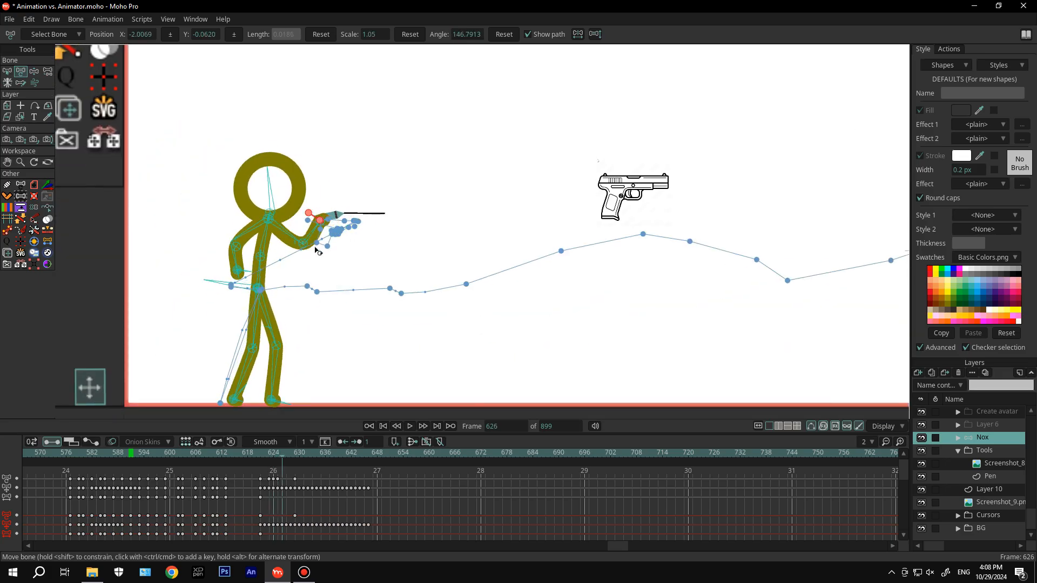
Shift the hips and set the rear hand at frame 627, comparing the pose with adjacent frames
scroll(312, 255, up, 5)
drag(197, 313, 193, 310)
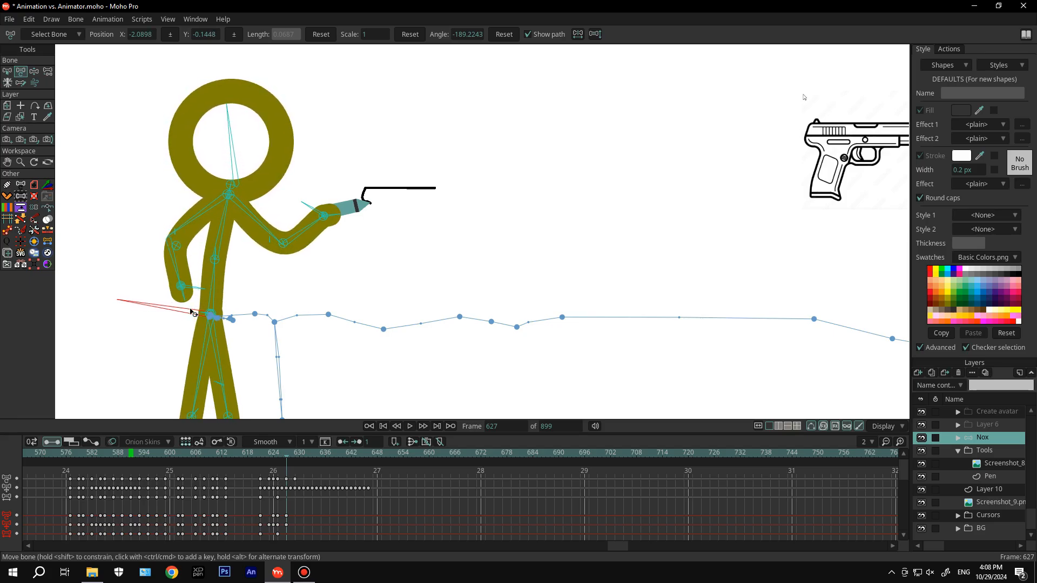
click(187, 287)
scroll(254, 260, down, 2)
key(Left)
key(Left)
key(Right)
key(Right)
key(Right)
Adjust the torso and tilt the head forward at frame 628, stepping through nearby frames to check the motion
click(229, 265)
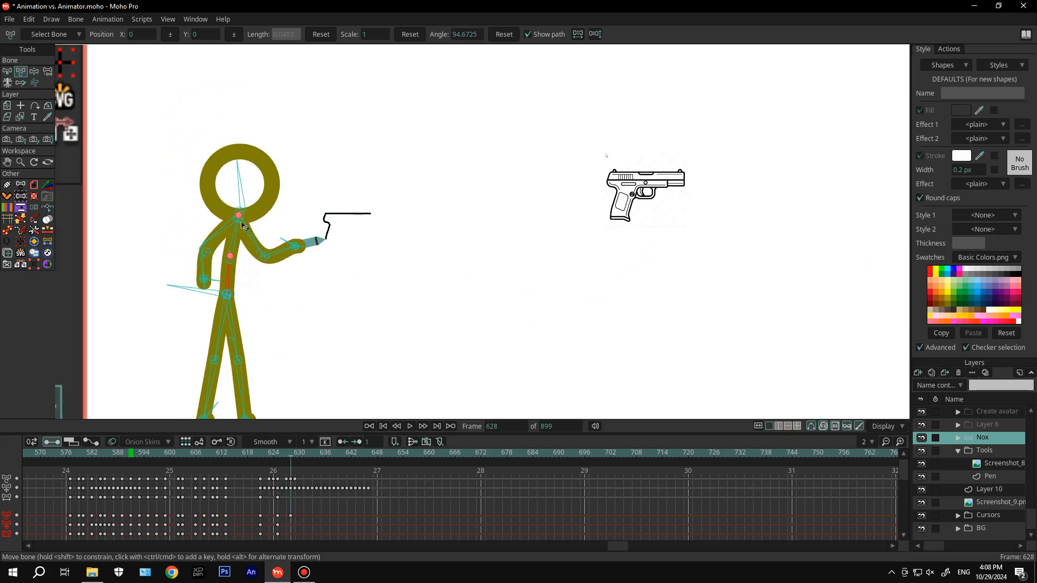
drag(241, 196, 248, 198)
key(Left)
key(Left)
key(Left)
key(Right)
key(Right)
key(Right)
At frame 631, move the hips and reposition the rear hand and head to follow the drawing arm
drag(220, 294, 218, 295)
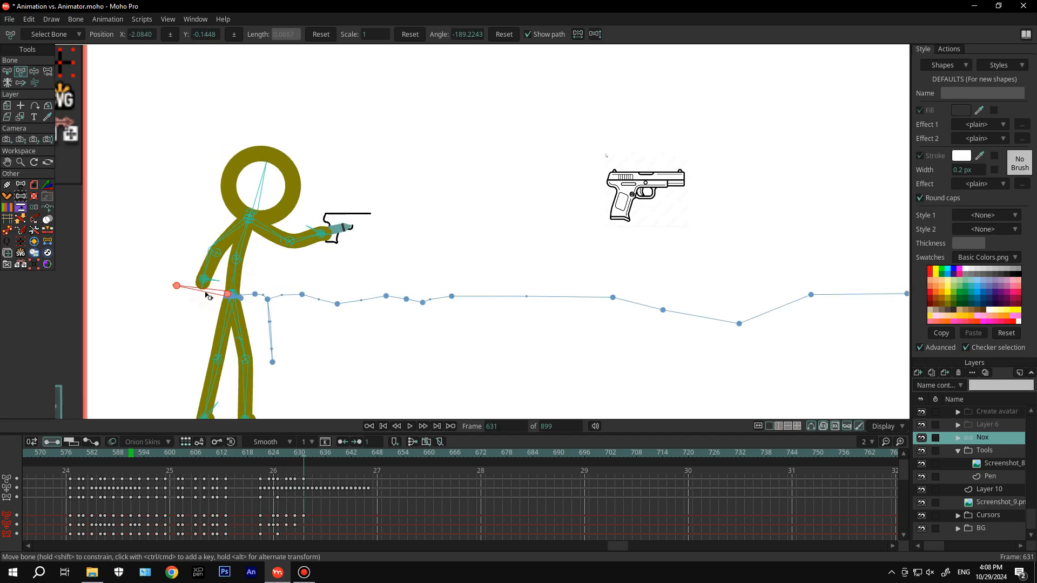
drag(208, 282, 219, 297)
click(264, 215)
key(Right)
key(Right)
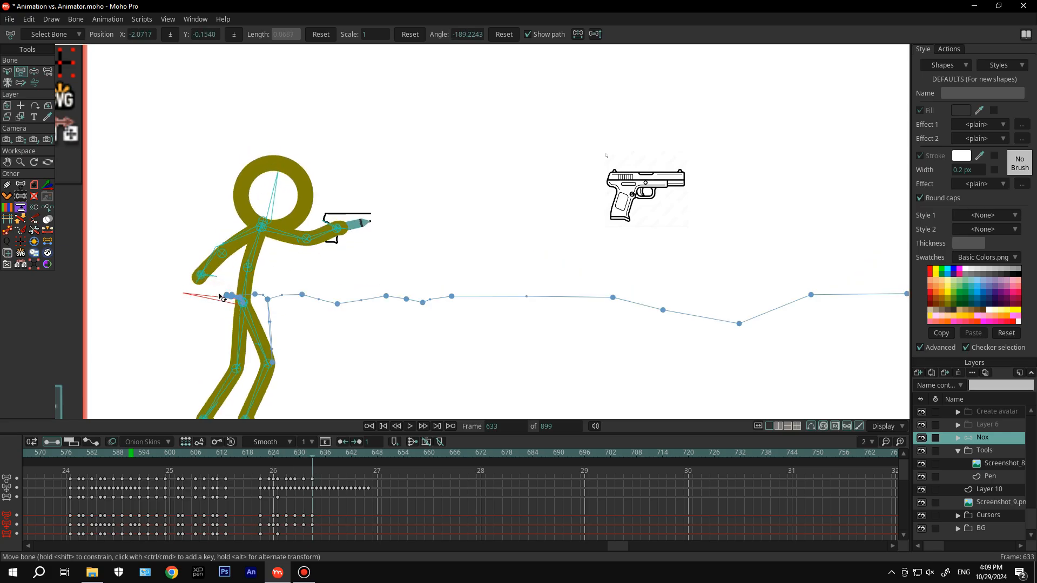
Adjust the stick figure's head, rear hand and hips from frame 633 to 644 so the body sways with the strokes
click(267, 205)
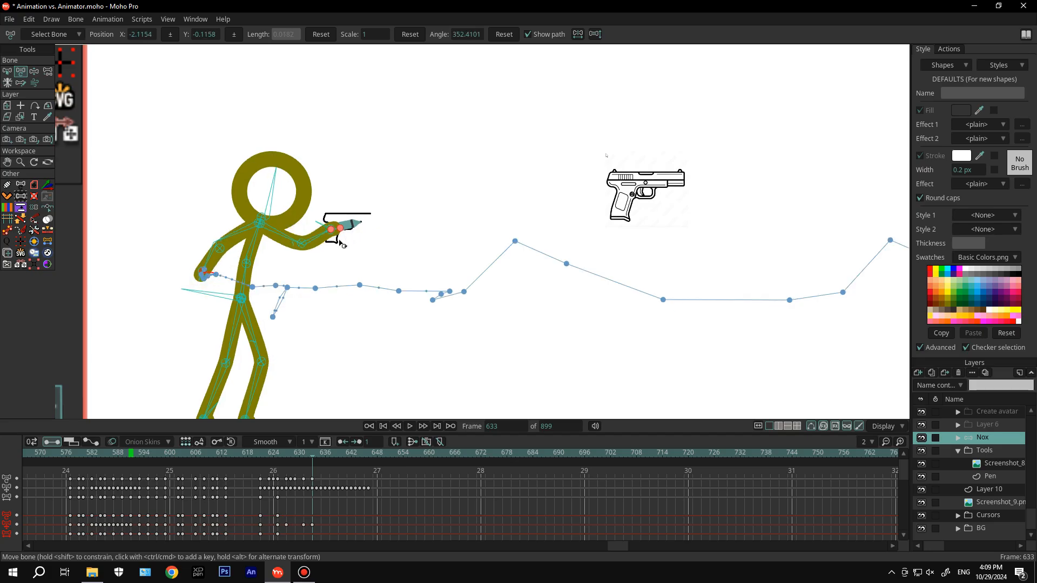
key(Right)
drag(229, 301, 218, 299)
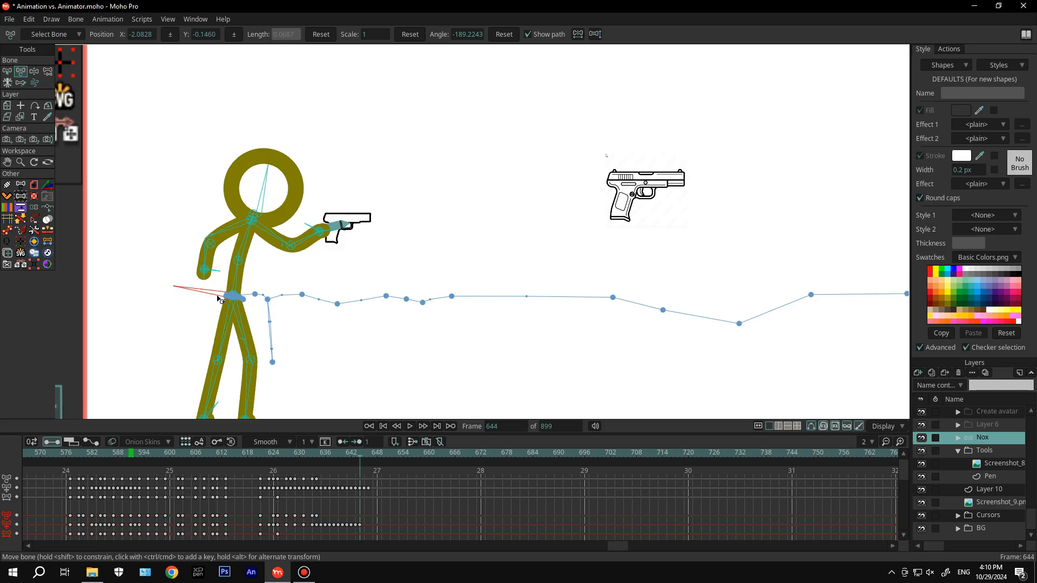
key(Right)
scroll(229, 274, up, 3)
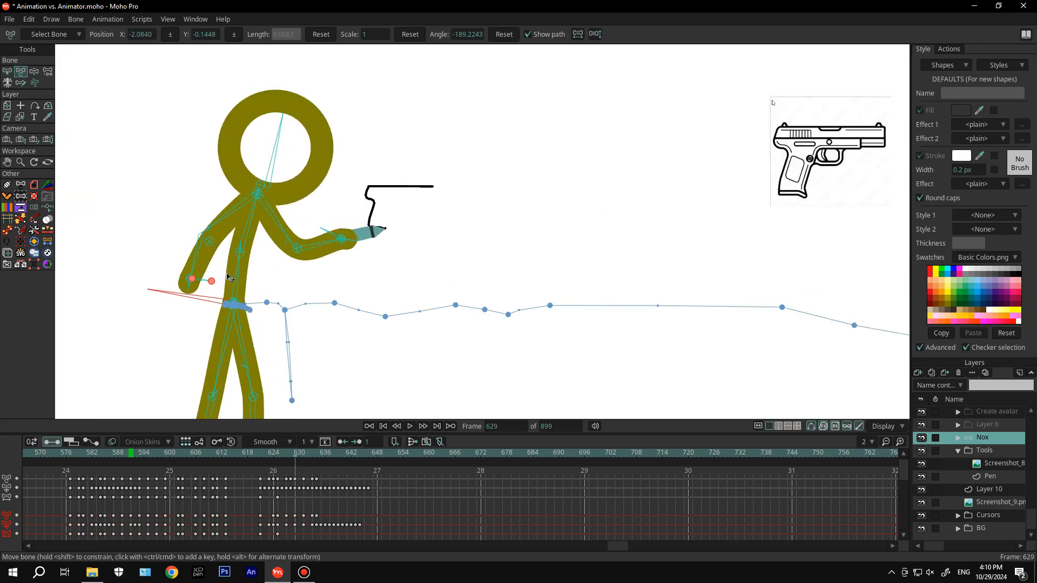
Refine the rear hand's swing from frame 629 to 636, stepping back and forth between frames
mouse_move(190, 275)
mouse_down()
mouse_move(184, 269)
mouse_move(188, 278)
mouse_up()
key(Right)
key(Left)
key(Left)
key(Left)
key(Left)
key(Left)
key(Left)
key(Left)
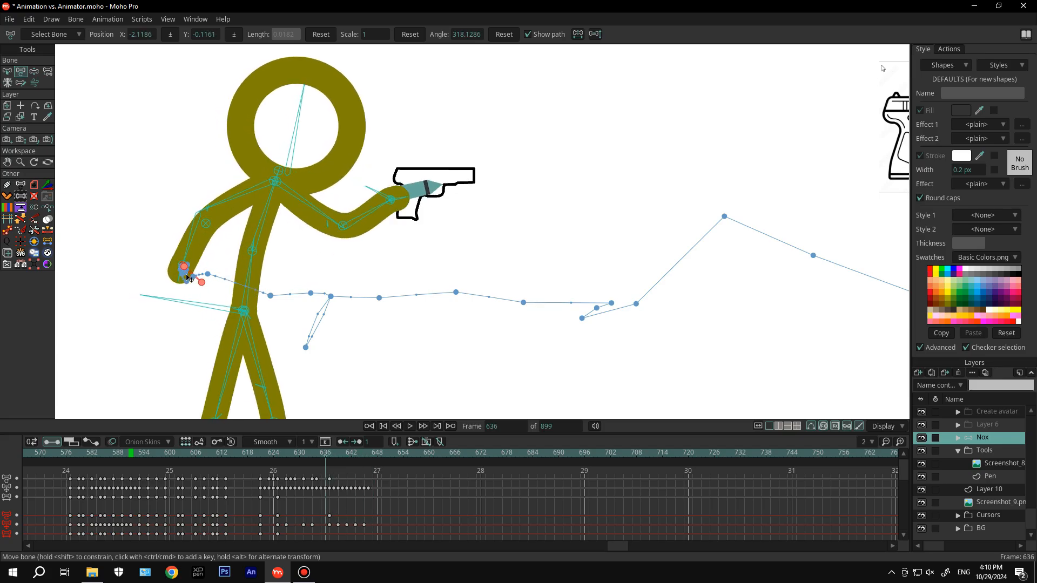
Play back the animation from about frame 598 to review the stick figure drawing the pistol
scroll(287, 272, down, 3)
click(162, 454)
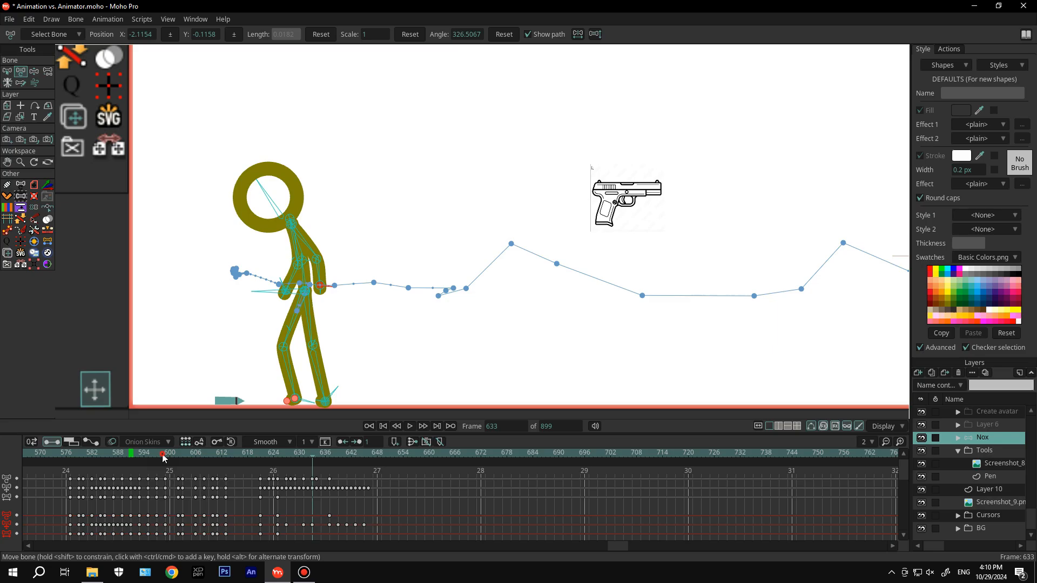
key(space)
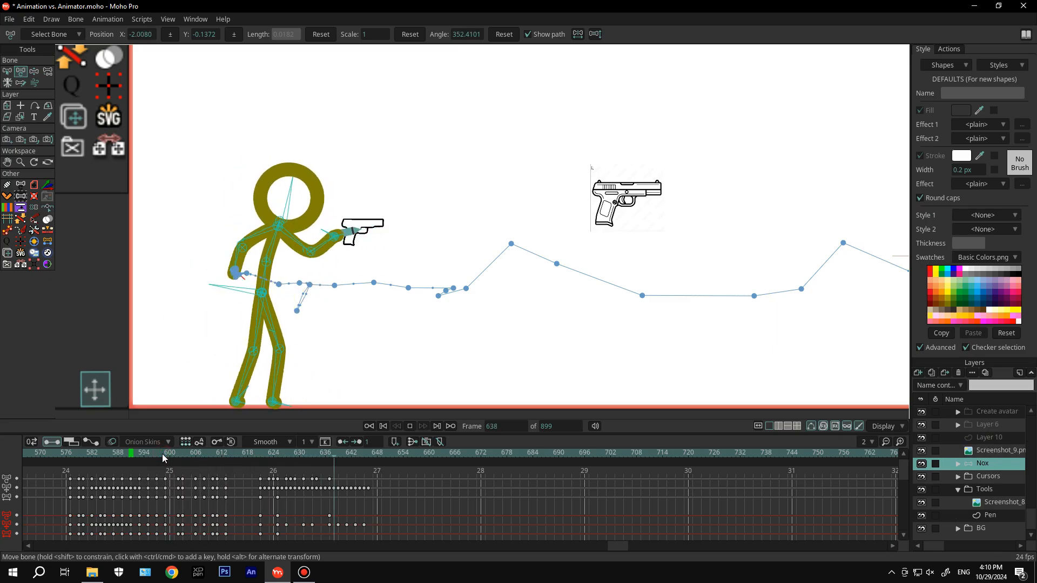
key(space)
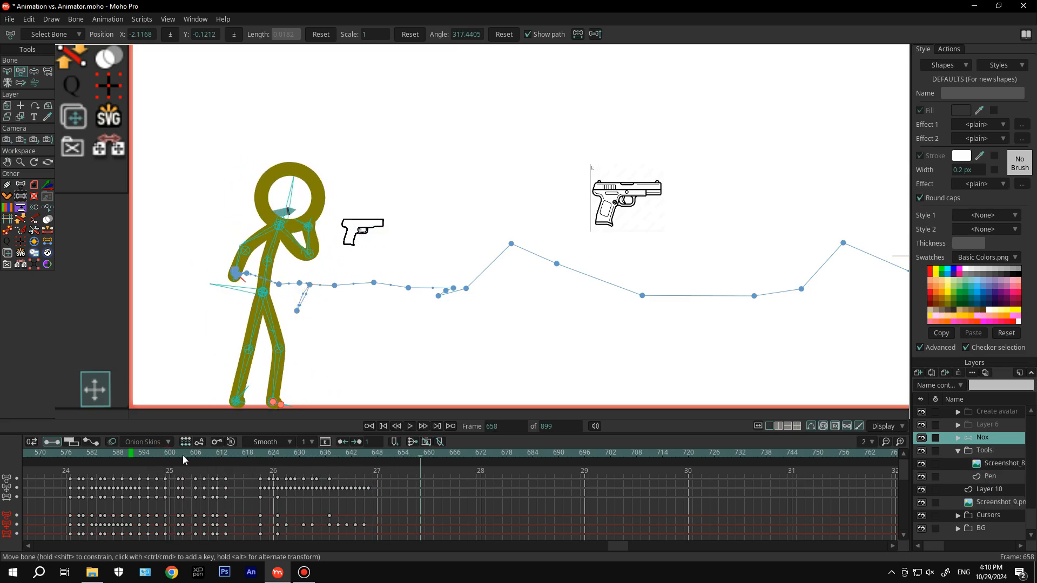
drag(319, 454, 371, 453)
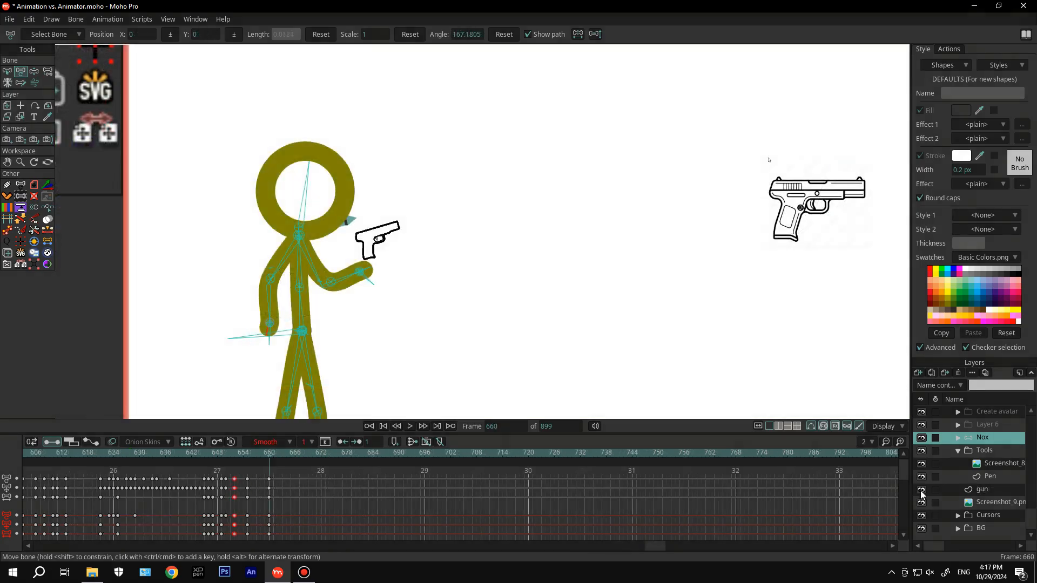
Select the gun layer and examine its translation, scale and rotation keyframes from frame 645 to 649
key(Left)
key(Left)
click(989, 490)
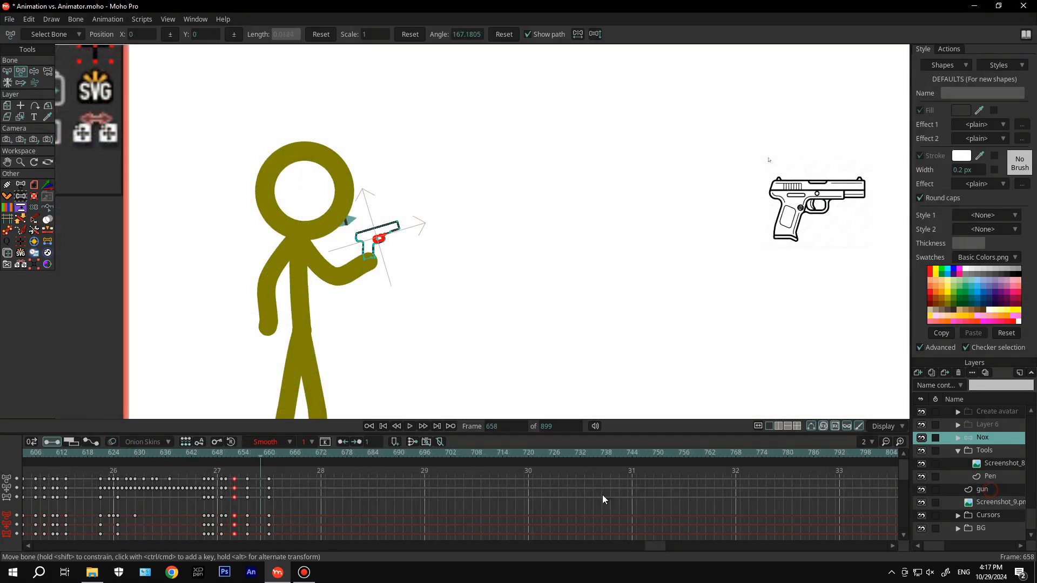
click(203, 461)
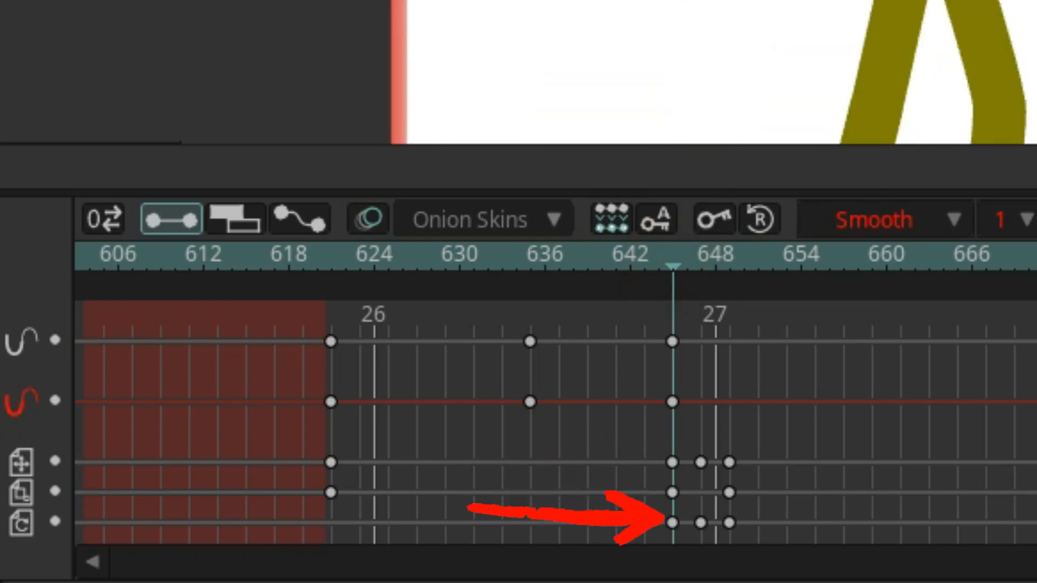
key(Right)
key(Right)
key(Right)
key(Right)
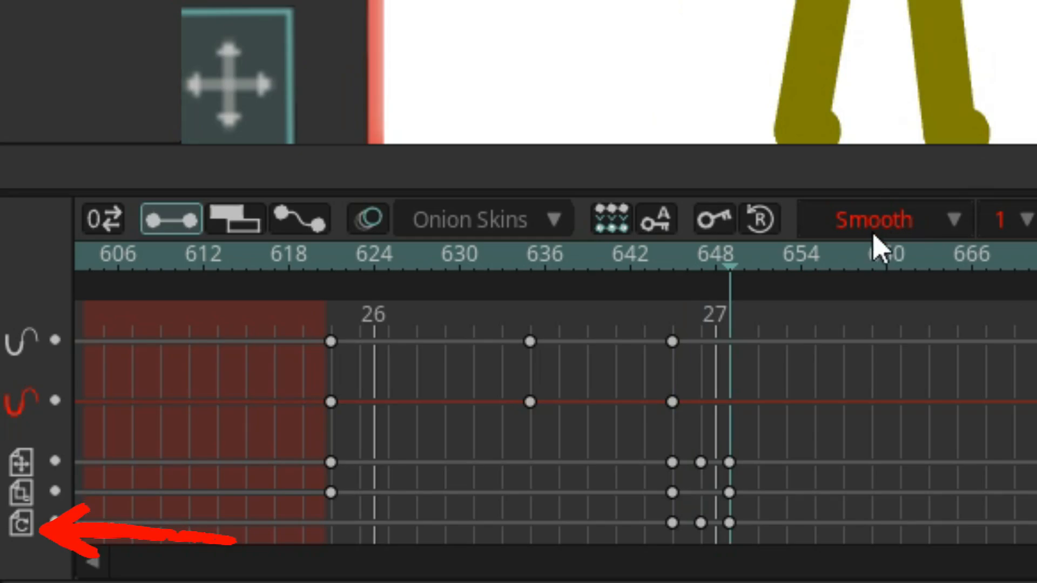
Move the gun layer's last transform keyframes to frame 652 and return to frame 645
scroll(767, 510, down, 1)
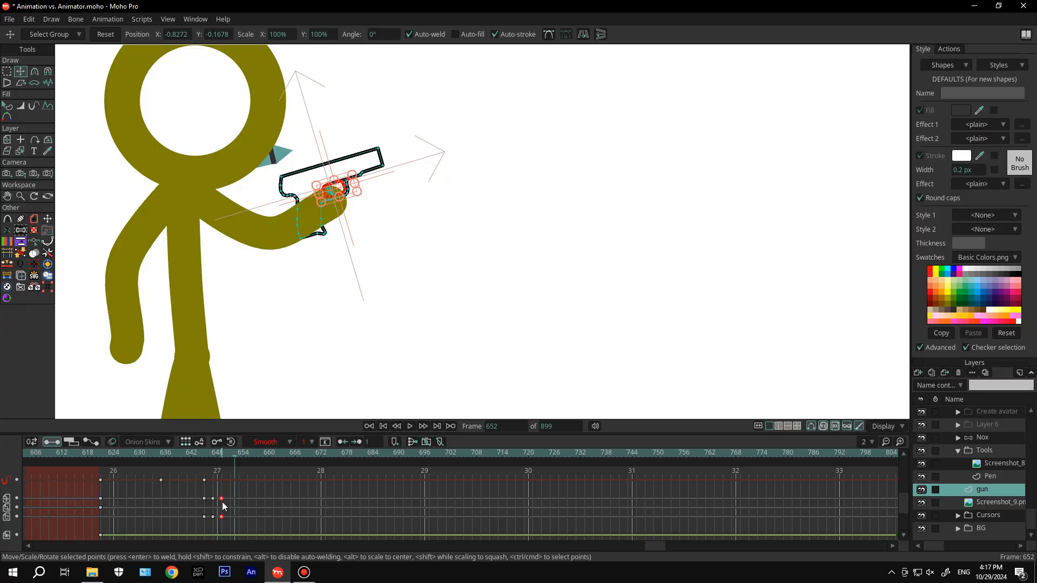
drag(232, 498, 211, 520)
key(Left)
key(Left)
key(Left)
mouse_move(210, 457)
mouse_down()
mouse_move(235, 462)
mouse_move(203, 453)
mouse_up()
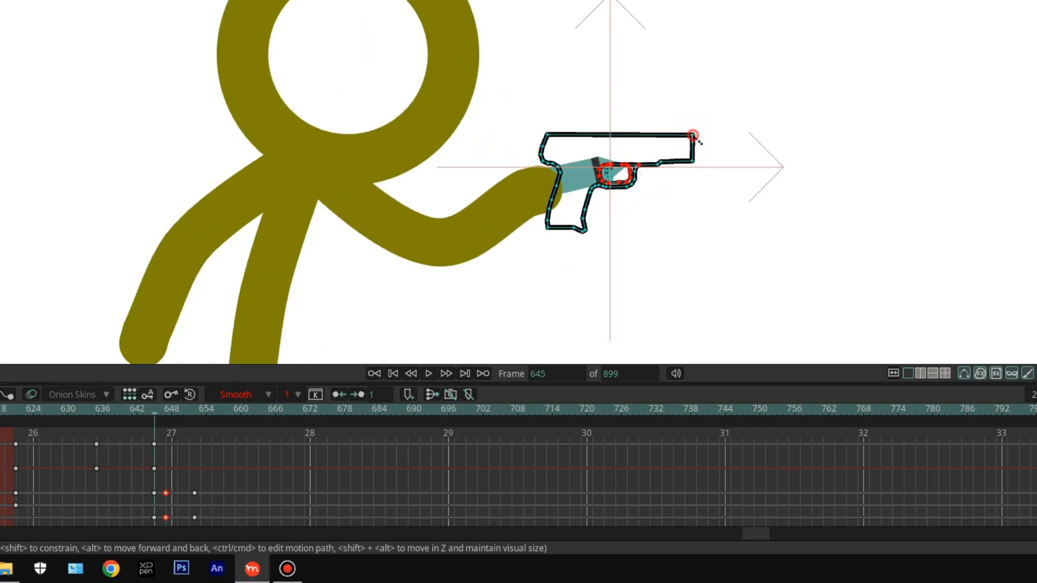
Scale the gun down to 50.7% at frame 652, fit it into the stick figure's hand, and play back the catch
key(Right)
key(Right)
key(Right)
key(Right)
key(Right)
key(Right)
key(Right)
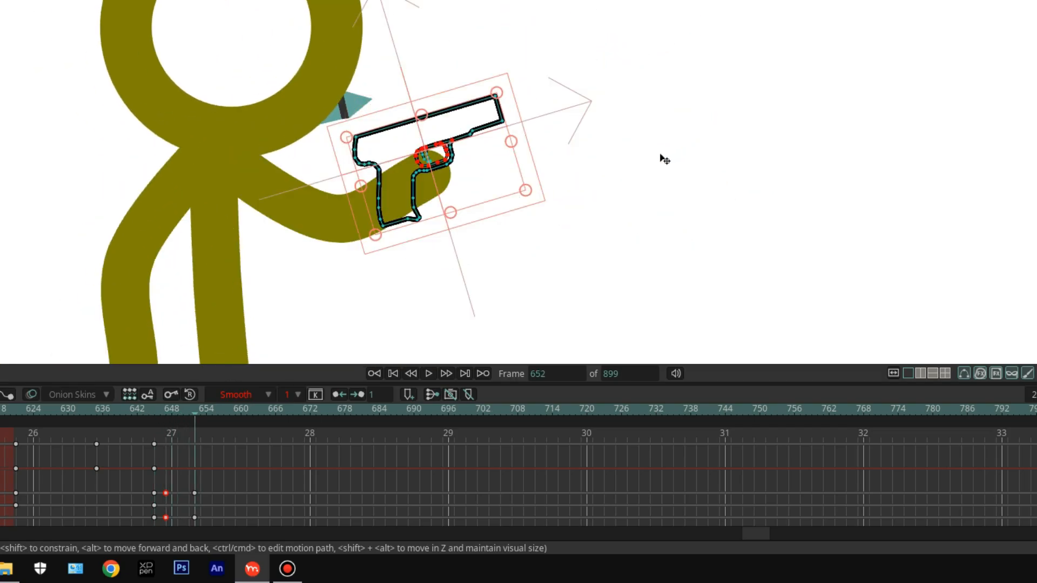
mouse_move(505, 110)
mouse_down()
mouse_move(497, 106)
mouse_move(483, 127)
mouse_move(489, 102)
mouse_up()
drag(475, 139, 482, 142)
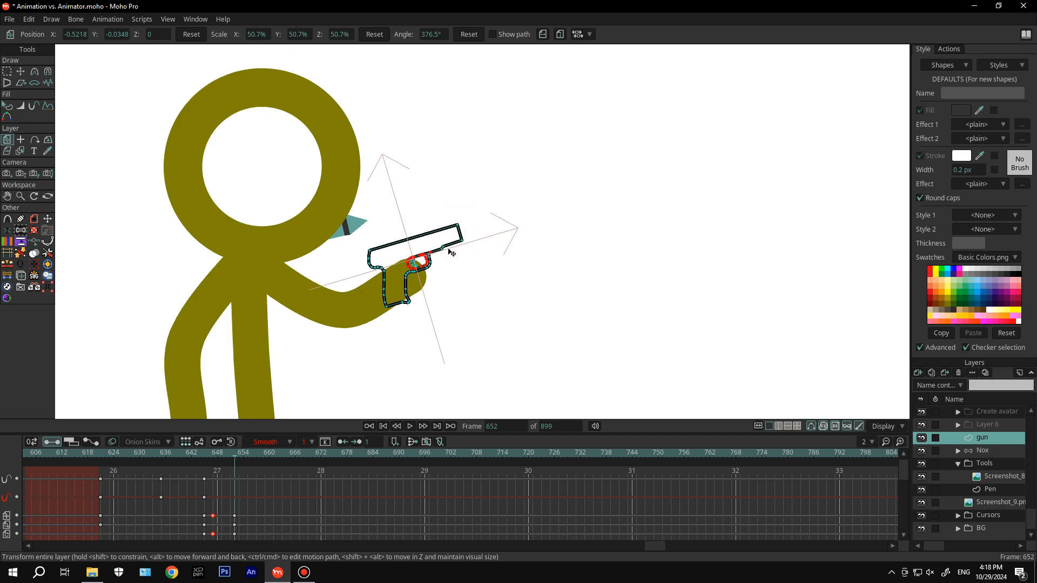
drag(452, 254, 463, 231)
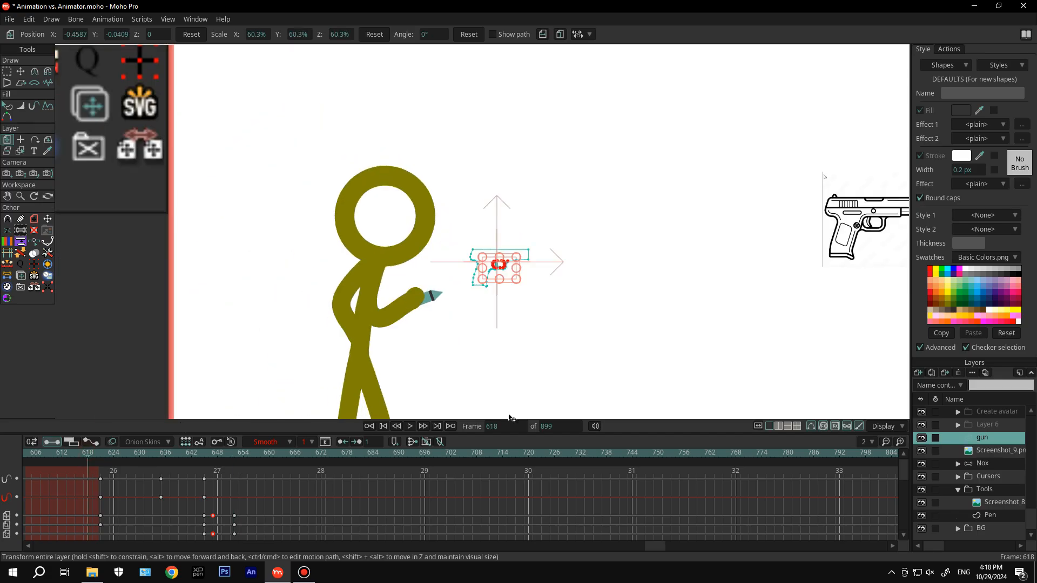
key(space)
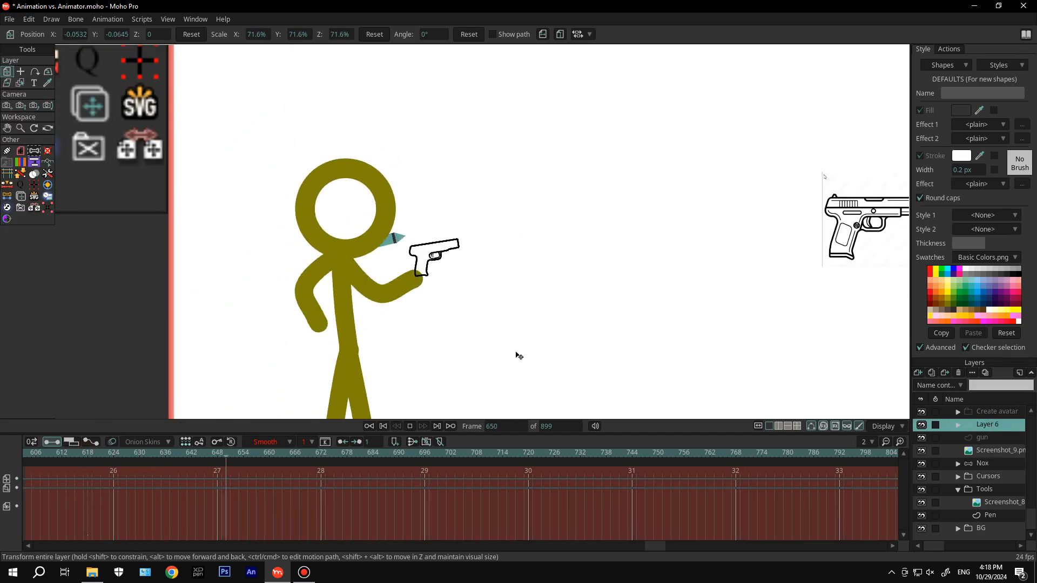
key(space)
Shift the stick figure's final keyframes later on the timeline using a 7-frame increment and play back the timing
click(282, 442)
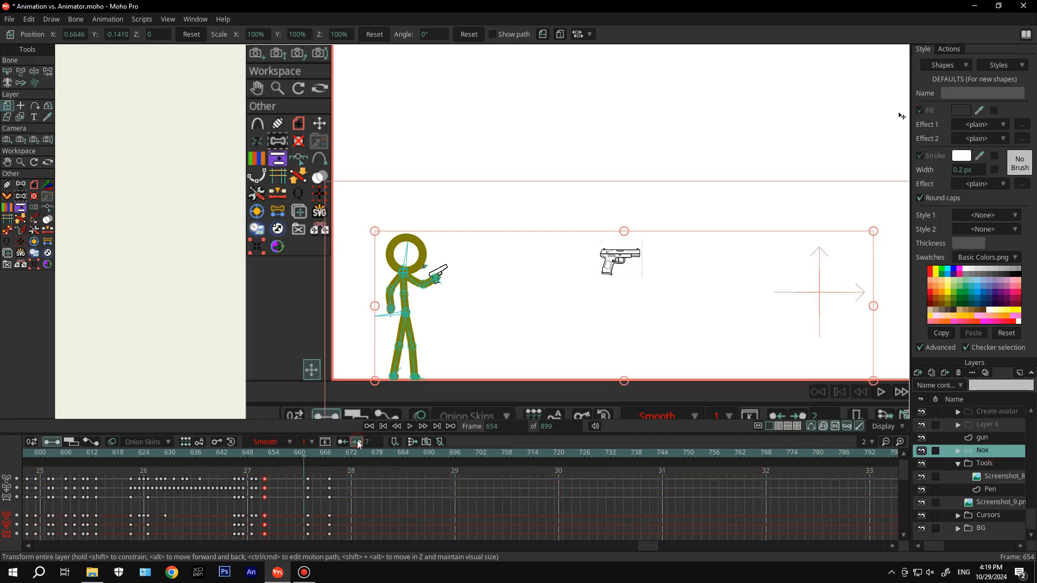
click(210, 453)
key(space)
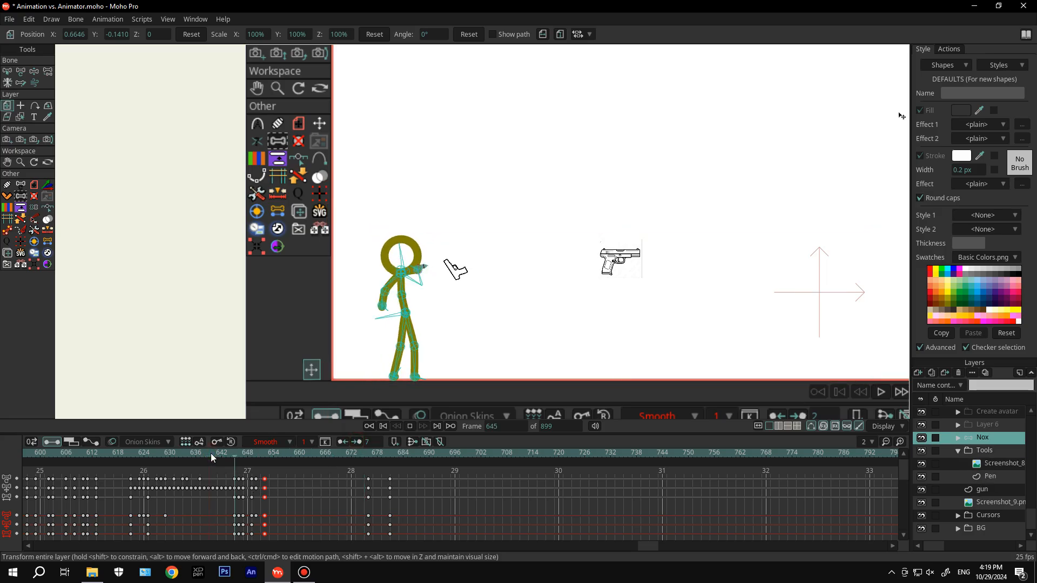
key(space)
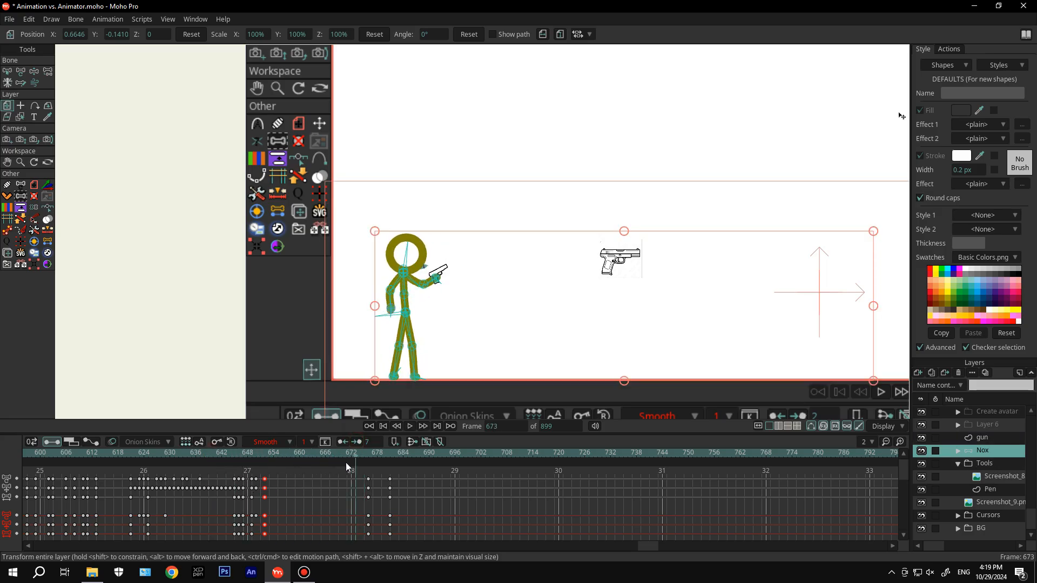
scroll(365, 443, down, 2)
Shift the stick figure's final keyframes back earlier and replay the gun-holding sequence to check the timing
click(342, 442)
click(239, 458)
key(space)
key(space)
click(240, 455)
key(space)
key(space)
drag(239, 455, 346, 454)
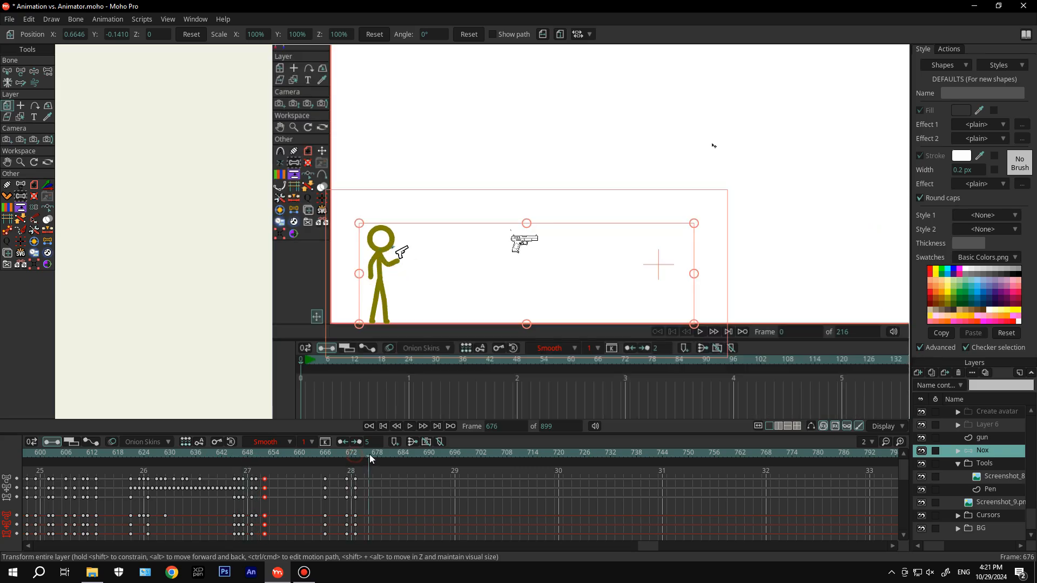
Extend the stick figure's bent gun-side arm straight forward at frame 676 by repositioning its arm and hand bones
click(20, 72)
click(812, 427)
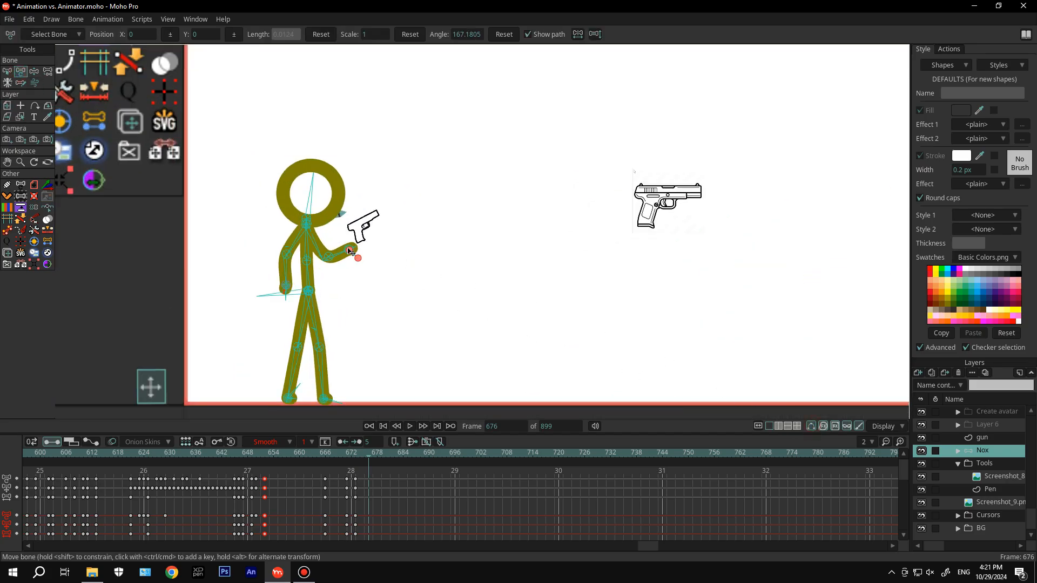
drag(350, 252, 350, 210)
scroll(354, 207, up, 4)
drag(387, 179, 401, 207)
click(324, 231)
scroll(324, 233, down, 2)
Refine the stick figure's shoulder, hip and hanging-arm bones for the aiming pose at frame 676
drag(271, 220, 262, 222)
click(226, 344)
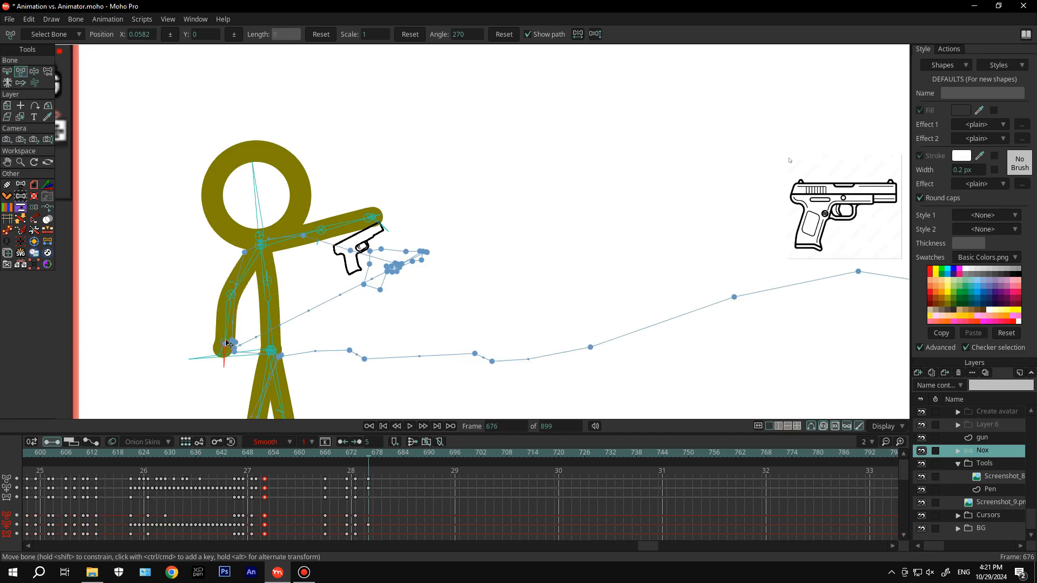
scroll(270, 299, down, 4)
drag(243, 325, 243, 328)
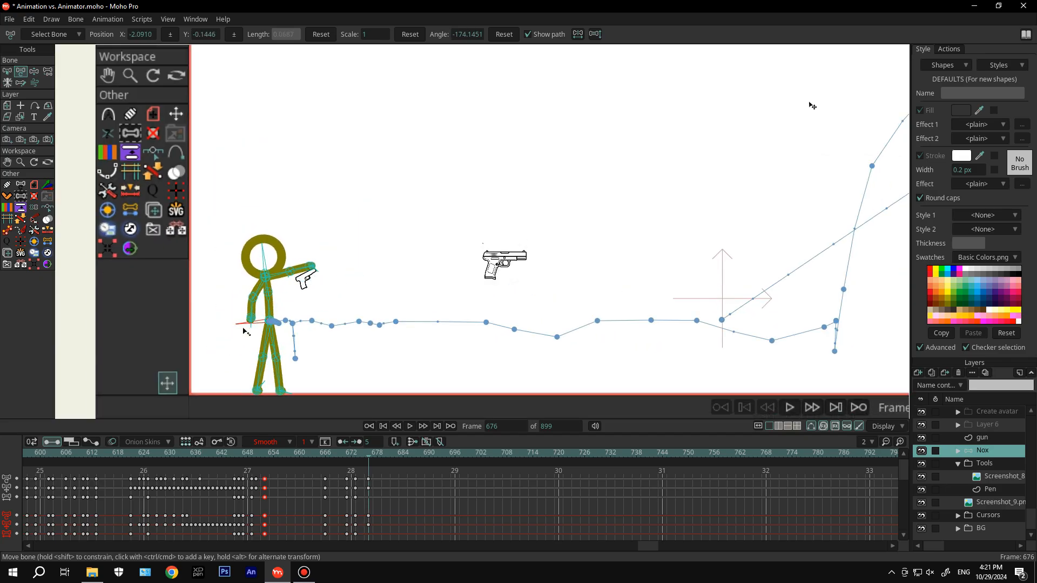
scroll(307, 276, up, 5)
click(230, 259)
scroll(232, 291, down, 6)
click(218, 322)
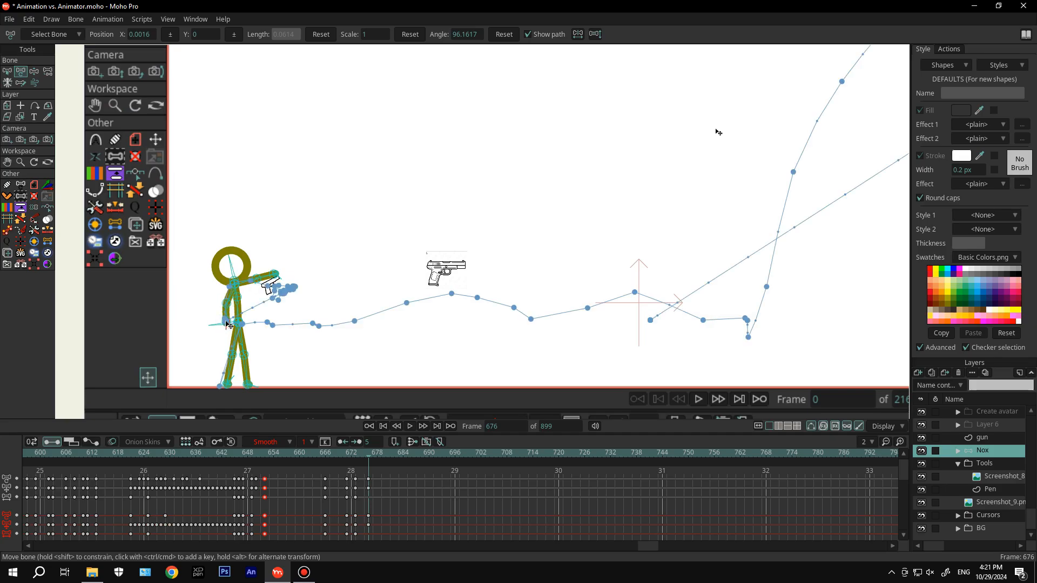
scroll(229, 325, up, 3)
Key the gun layer's transform at frame 666 and raise the gun to follow the moving hand at frame 671
click(982, 437)
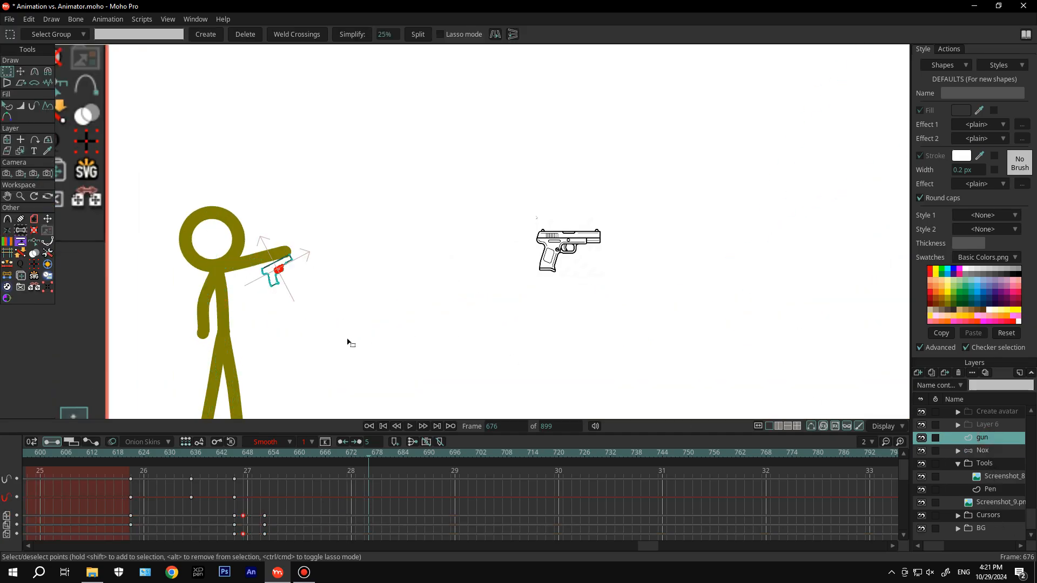
key(ctrl+Left)
key(ctrl+Left)
key(ctrl+Left)
key(m)
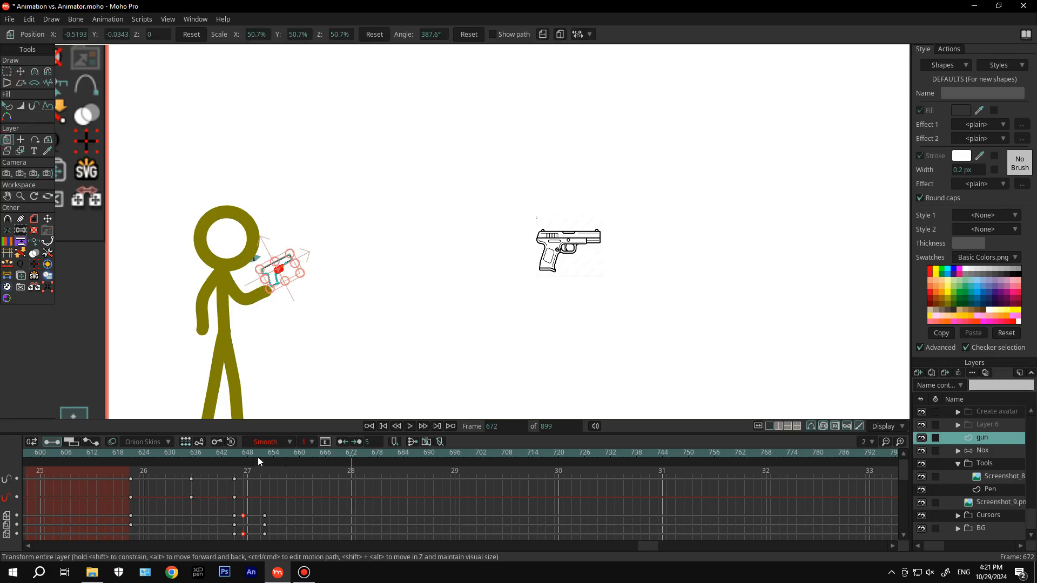
drag(258, 457, 331, 457)
scroll(286, 281, up, 5)
click(286, 281)
key(ctrl+Right)
key(ctrl+Right)
key(ctrl+Right)
key(ctrl+Right)
key(ctrl+Right)
drag(266, 255, 313, 203)
Copy the gun's frame 671 transform keyframes to frame 673 and place the gun in the outstretched hand at frame 676
click(346, 525)
key(ctrl+c)
key(ctrl+Right)
key(ctrl+Right)
key(ctrl+v)
scroll(351, 523, down, 5)
key(ctrl+Right)
key(ctrl+Right)
key(ctrl+Right)
drag(350, 201, 334, 230)
scroll(304, 240, down, 5)
scroll(305, 236, up, 5)
scroll(282, 233, down, 7)
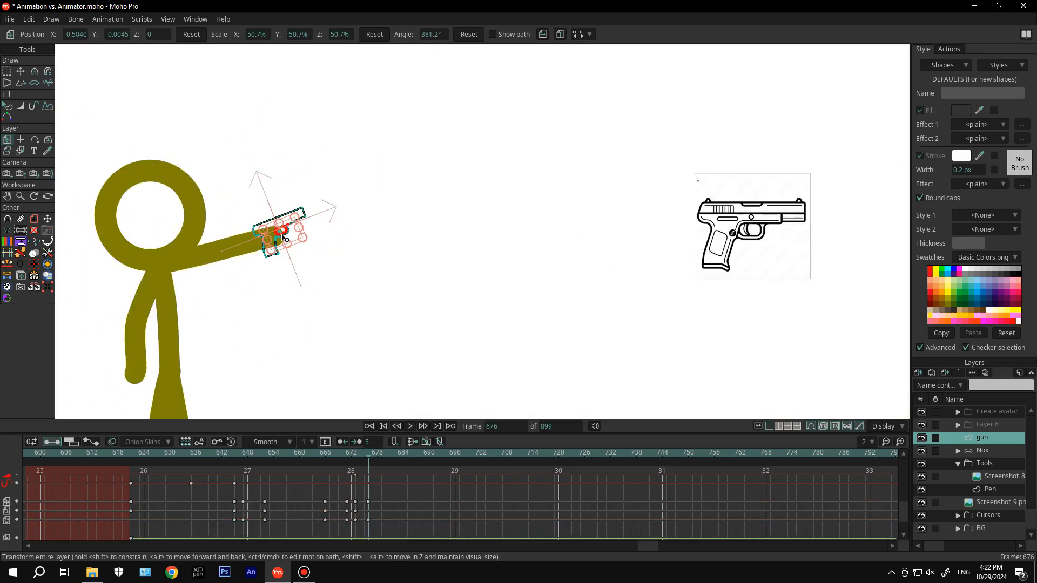
Play back the gun catch and the raising of the arm up to frame 678
drag(369, 457, 225, 501)
key(space)
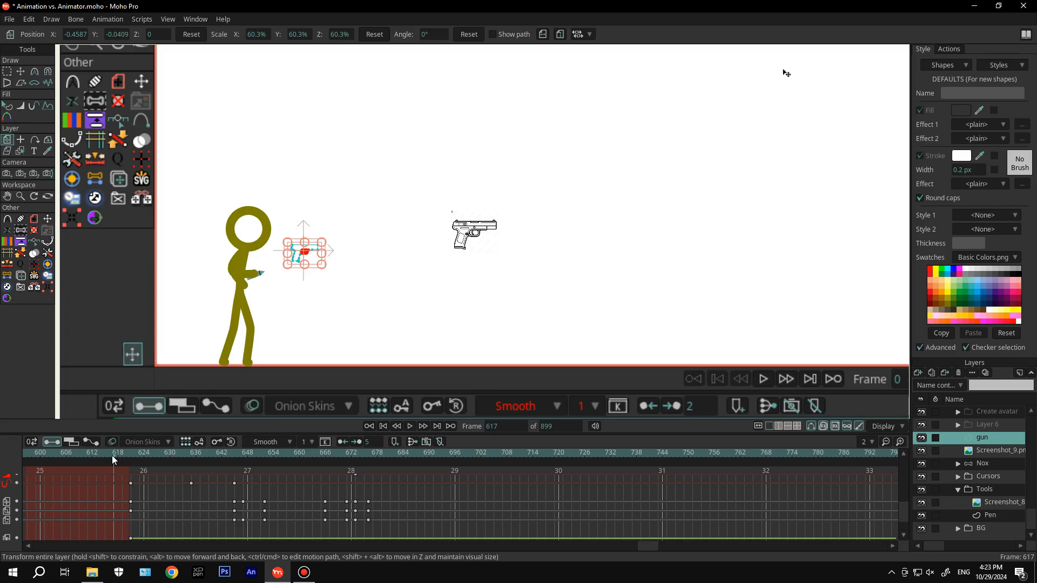
click(377, 459)
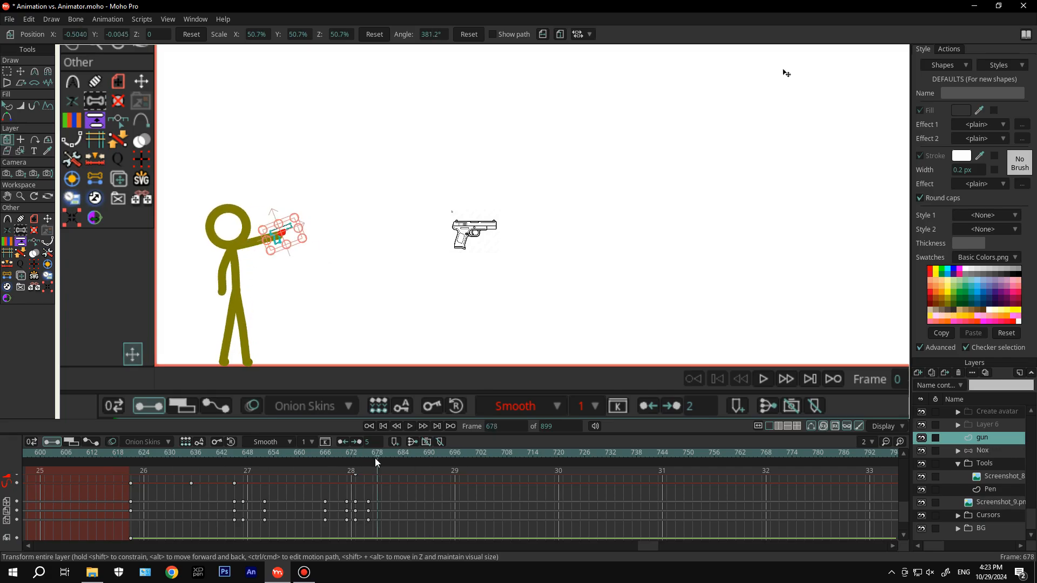
Adjust the stick figure's head and torso bones at frame 676 and compare the pose with the neighbouring frames
click(982, 450)
scroll(274, 303, up, 5)
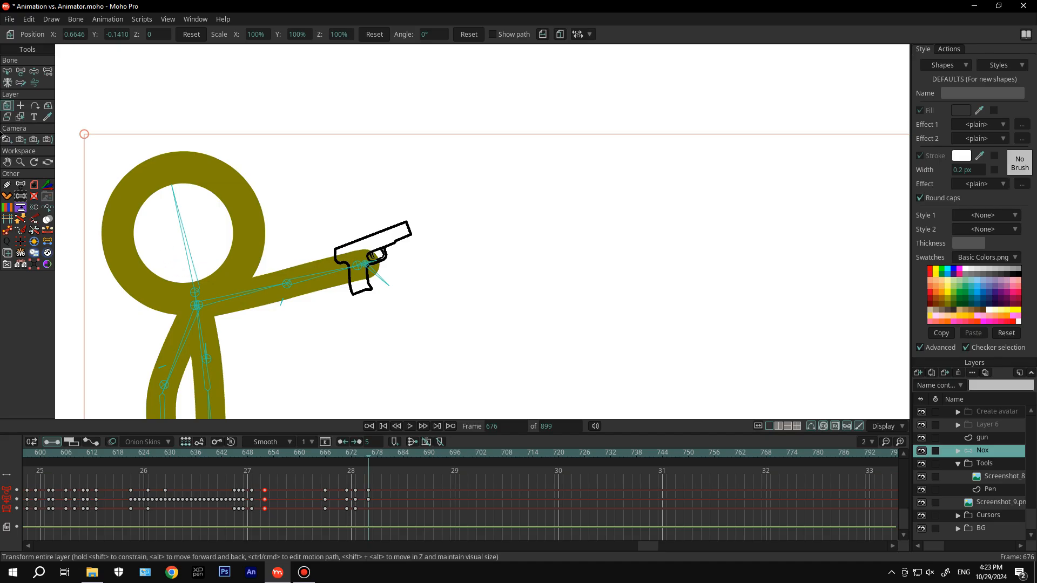
click(22, 70)
drag(201, 284, 216, 276)
scroll(221, 280, down, 5)
click(224, 332)
key(Left)
key(Left)
key(Right)
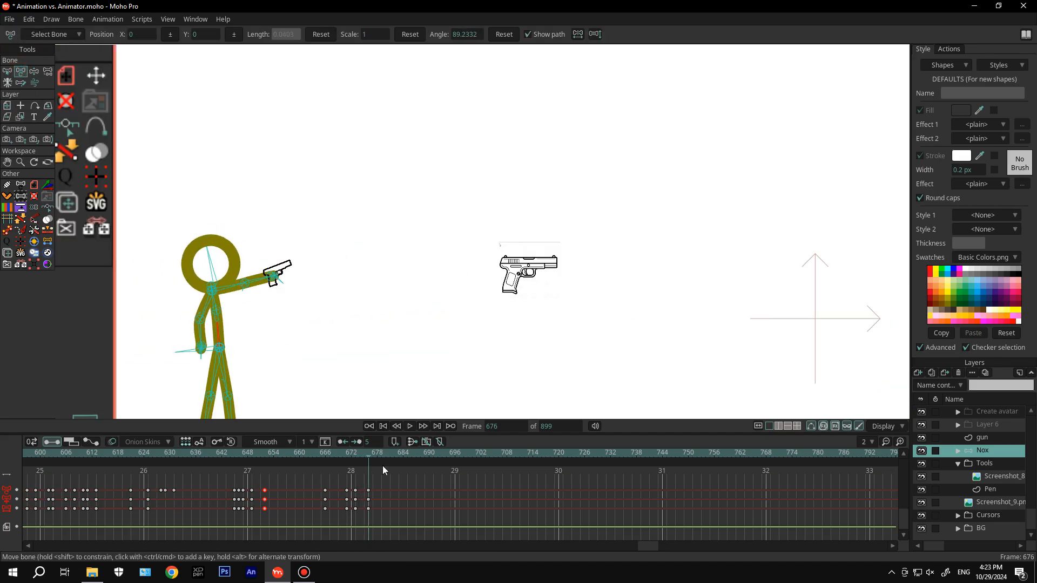
Raise the stick figure's outstretched gun hand slightly higher at frame 676
scroll(382, 470, up, 2)
scroll(227, 294, down, 2)
scroll(251, 287, up, 8)
drag(305, 265, 301, 241)
scroll(324, 372, down, 5)
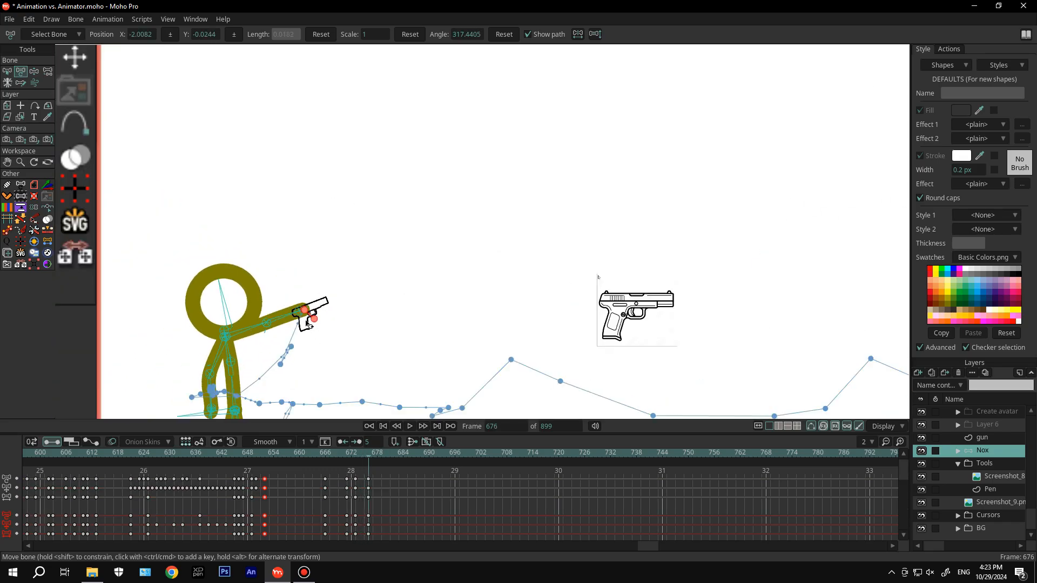
scroll(308, 324, down, 5)
scroll(348, 301, up, 5)
Realign the gun layer with the raised hand at frame 676
click(981, 439)
key(Left)
key(Left)
key(Left)
key(Right)
key(Right)
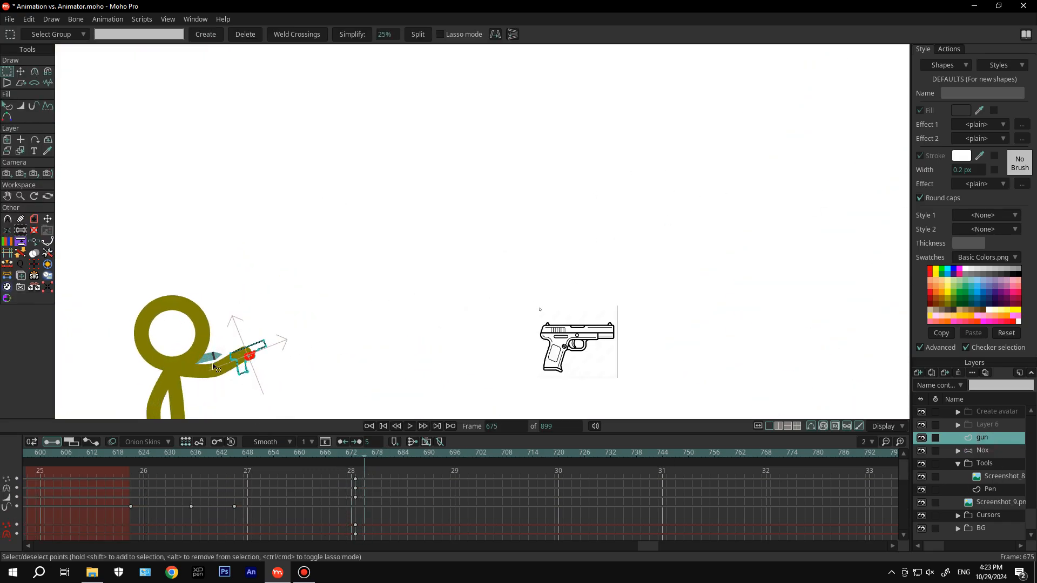
key(Right)
scroll(222, 378, up, 5)
key(m)
drag(313, 220, 296, 200)
scroll(296, 201, down, 7)
scroll(295, 203, up, 3)
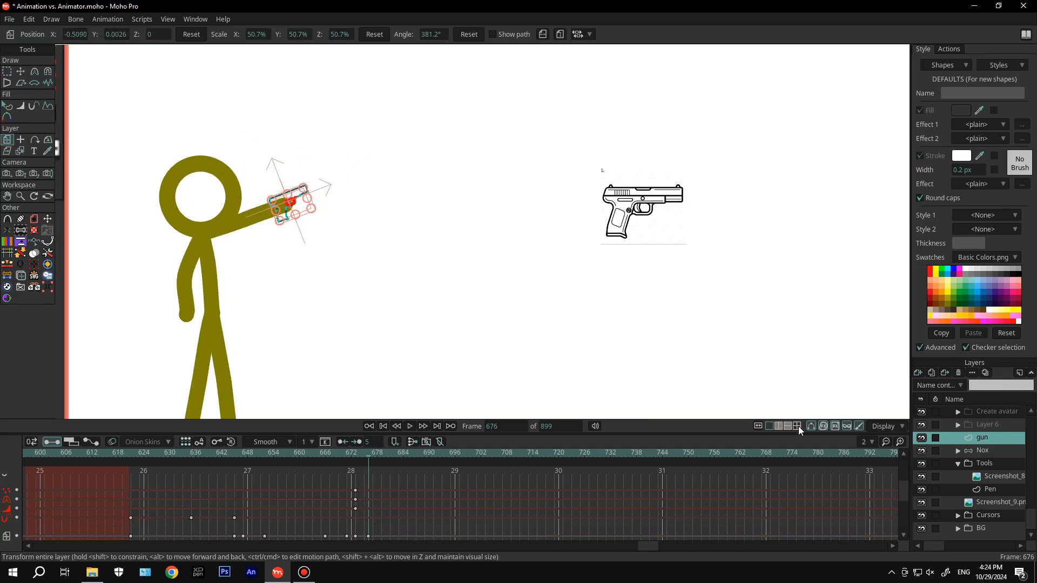
Hold the gun's transform with a keyframe at frame 677 and tilt the gun slightly upward at frame 678
scroll(294, 207, up, 4)
key(Left)
key(Left)
key(Left)
key(Left)
key(Left)
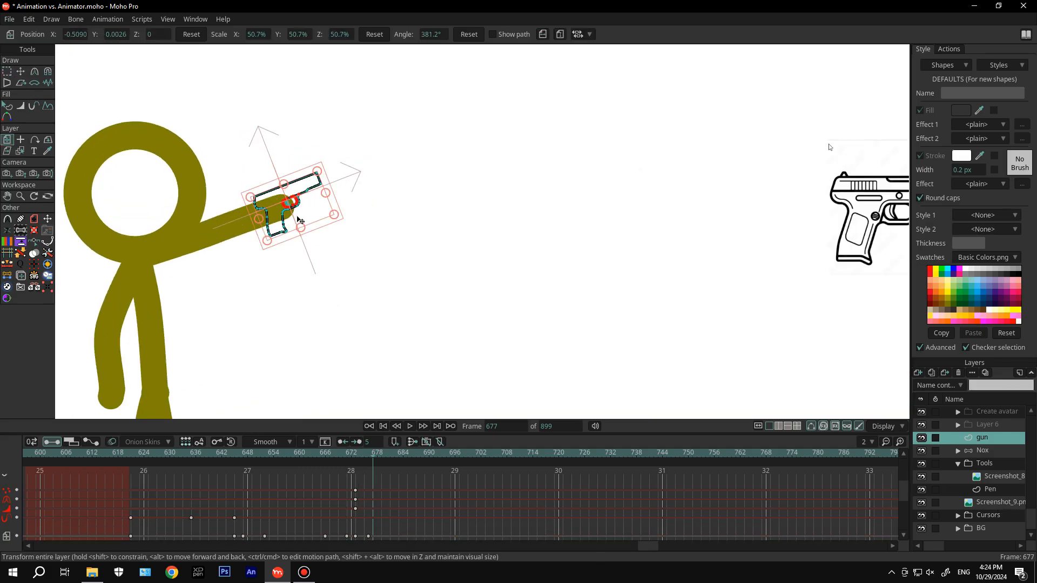
key(Right)
key(Right)
key(Right)
key(Left)
key(Left)
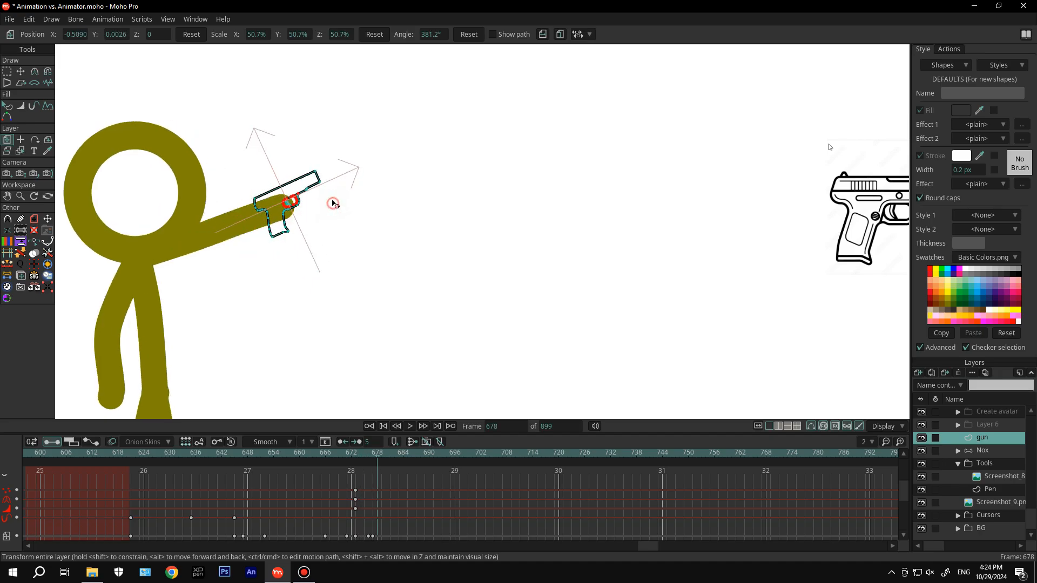
Adjust the gun slightly a few frames past 678 and step through the surrounding frames to check its hold
key(Right)
key(Right)
key(Right)
key(Right)
mouse_move(320, 209)
mouse_down()
mouse_move(330, 200)
mouse_move(324, 205)
mouse_up()
key(Right)
key(Right)
key(Left)
key(Left)
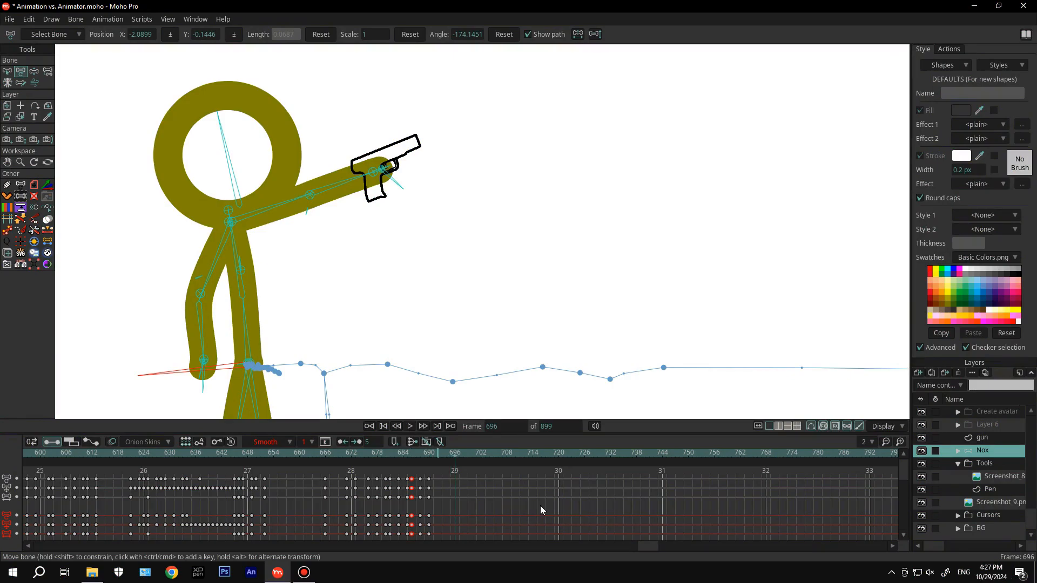
Play back the catch and aiming motion from frame 648 with the whole stick figure in view
scroll(610, 252, down, 3)
drag(603, 250, 528, 240)
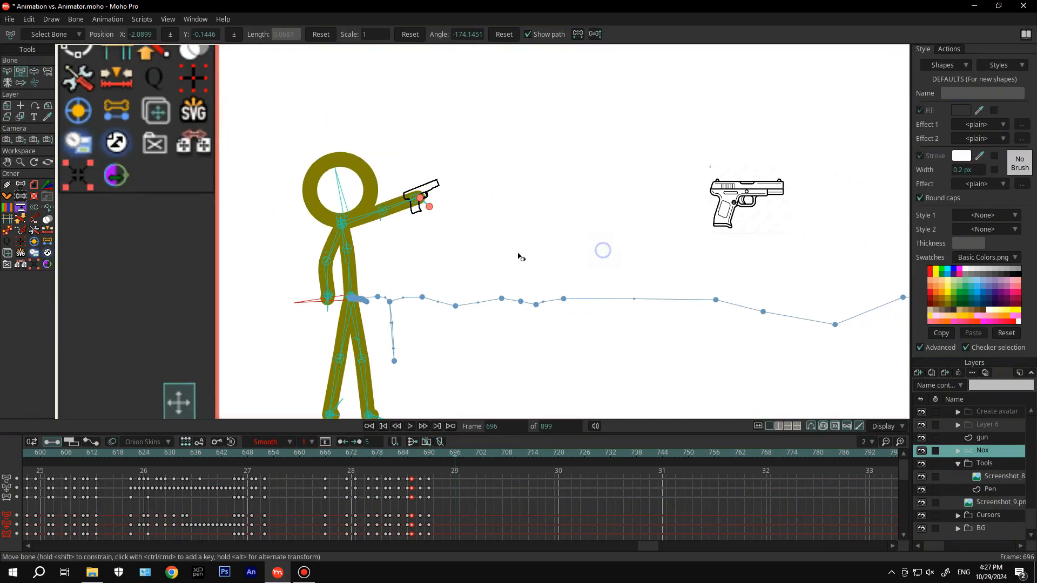
click(246, 454)
key(space)
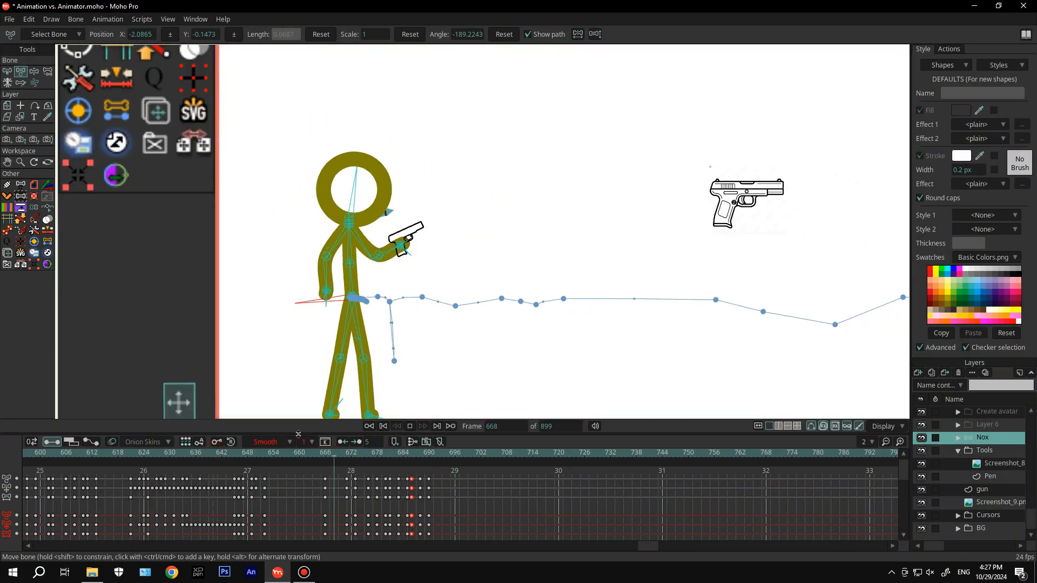
key(space)
scroll(491, 331, down, 3)
drag(558, 356, 484, 338)
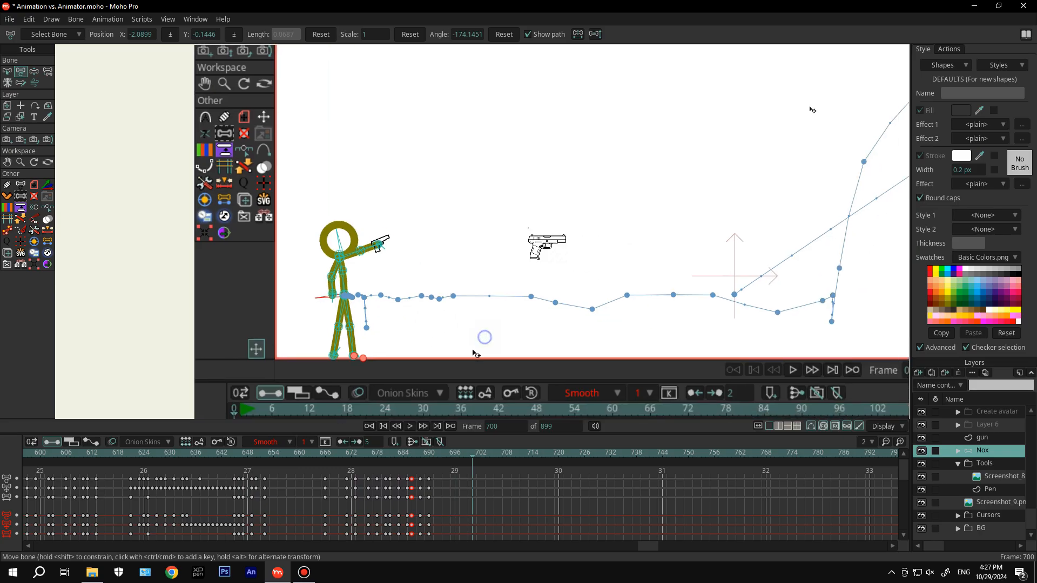
Hide the bone overlay and replay the arm-raising motion from frame 666
click(810, 426)
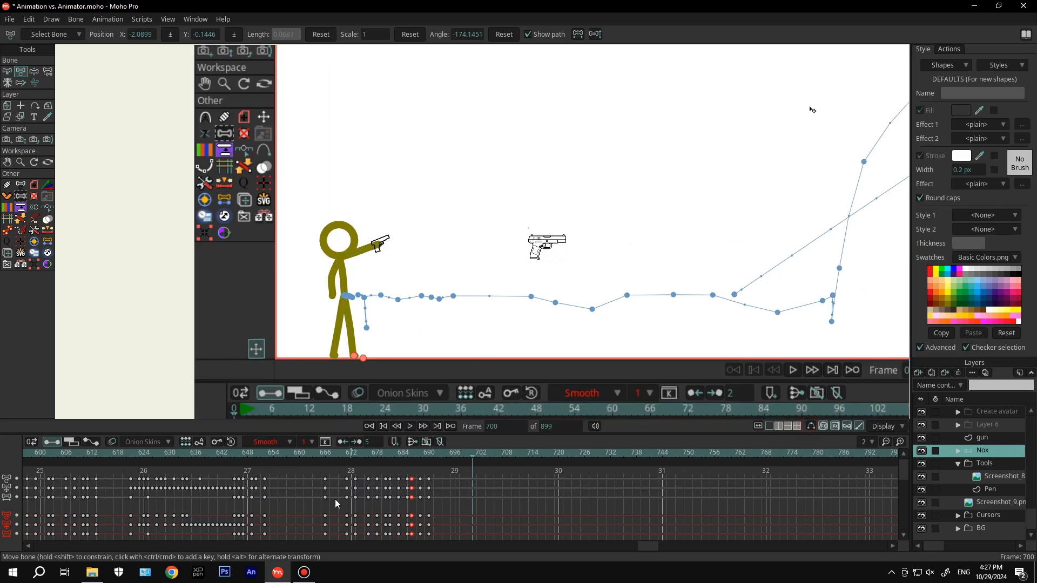
click(327, 451)
key(space)
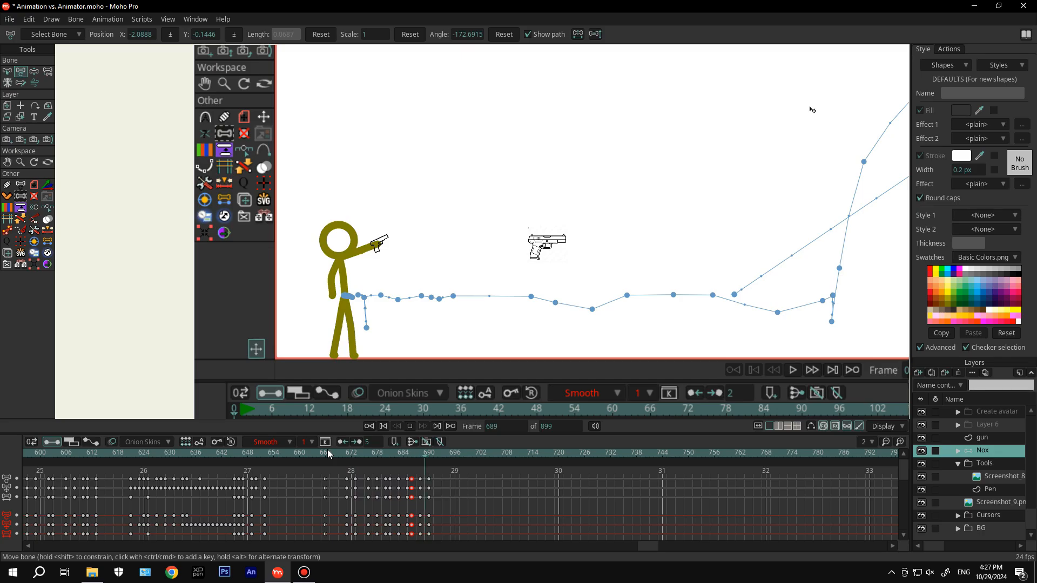
key(space)
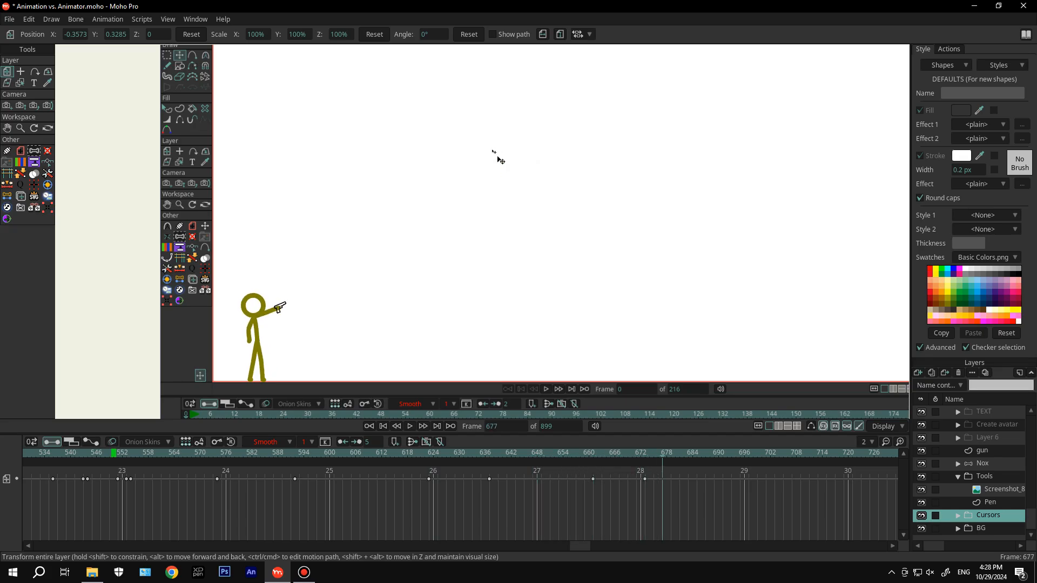
Move the Cursors layer down and to the right near frame 677, after stepping through the surrounding frames
key(Left)
key(Left)
key(Left)
key(Left)
key(Right)
key(Right)
drag(502, 170, 586, 319)
key(Right)
Retime the Cursors layer's movement by cutting its new keyframes and pasting them around frame 677
drag(691, 454, 663, 472)
drag(662, 479, 686, 463)
key(ctrl+x)
key(ctrl+v)
click(657, 456)
key(ctrl+v)
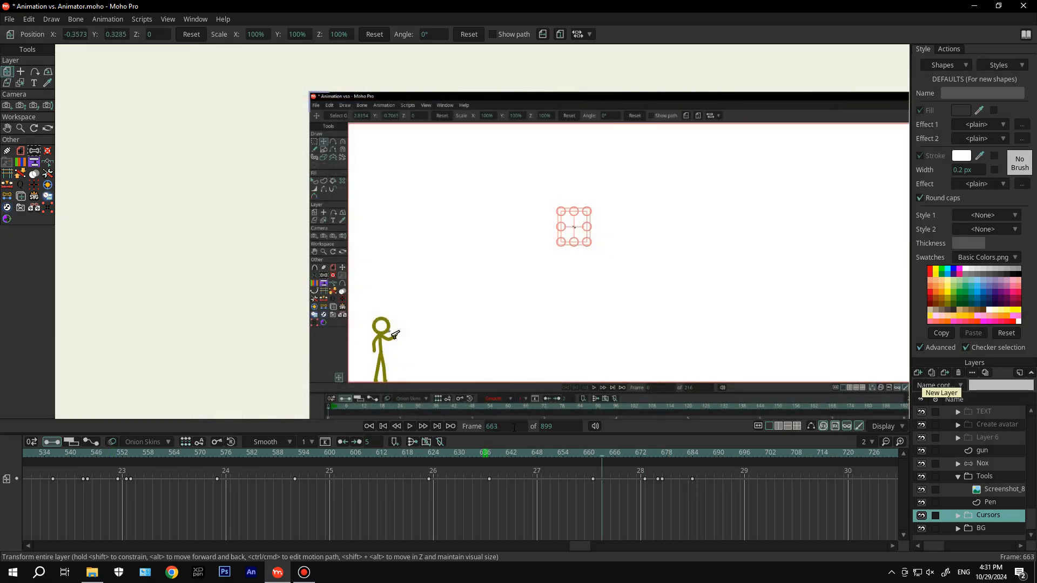
Add a new vector layer at frame 0 and name it block
click(390, 427)
click(916, 372)
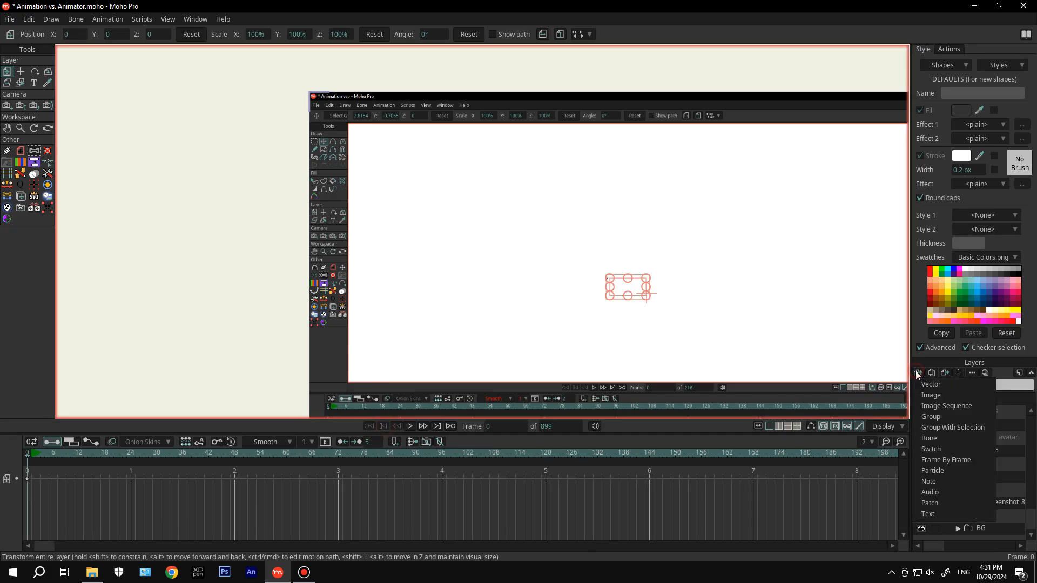
click(931, 384)
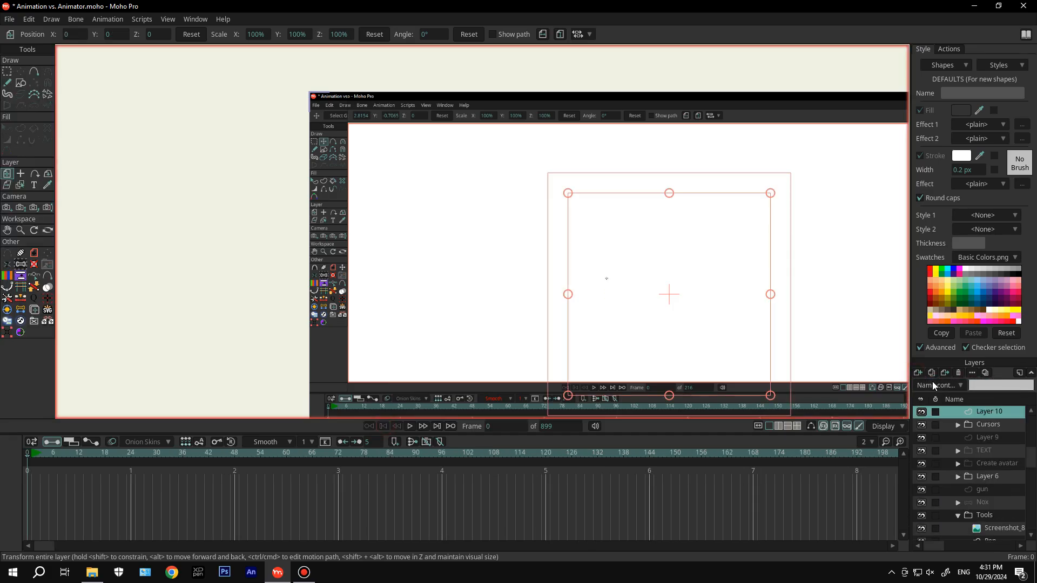
double_click(993, 410)
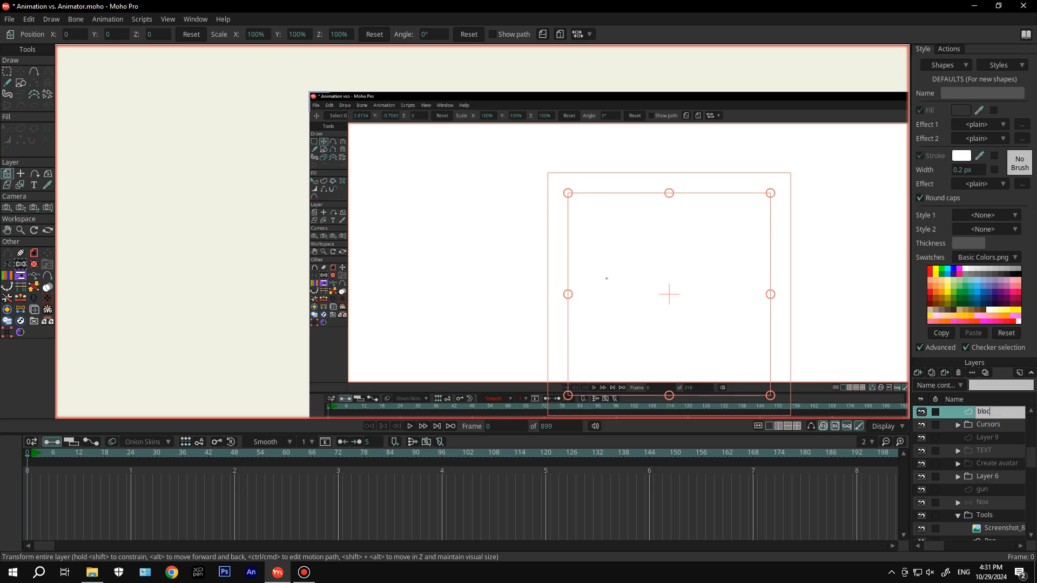
Draw a tall dark grey filled rectangle without a stroke on the white canvas area in the block layer
click(21, 83)
scroll(514, 330, up, 3)
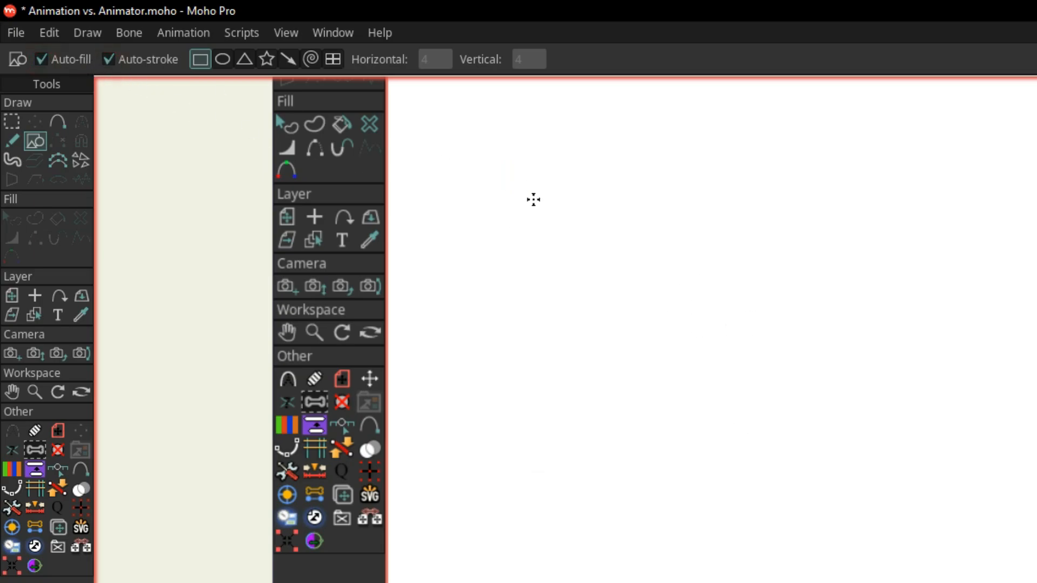
mouse_move(559, 182)
mouse_down()
mouse_move(641, 405)
mouse_move(530, 349)
mouse_move(462, 382)
mouse_up()
drag(495, 351, 501, 290)
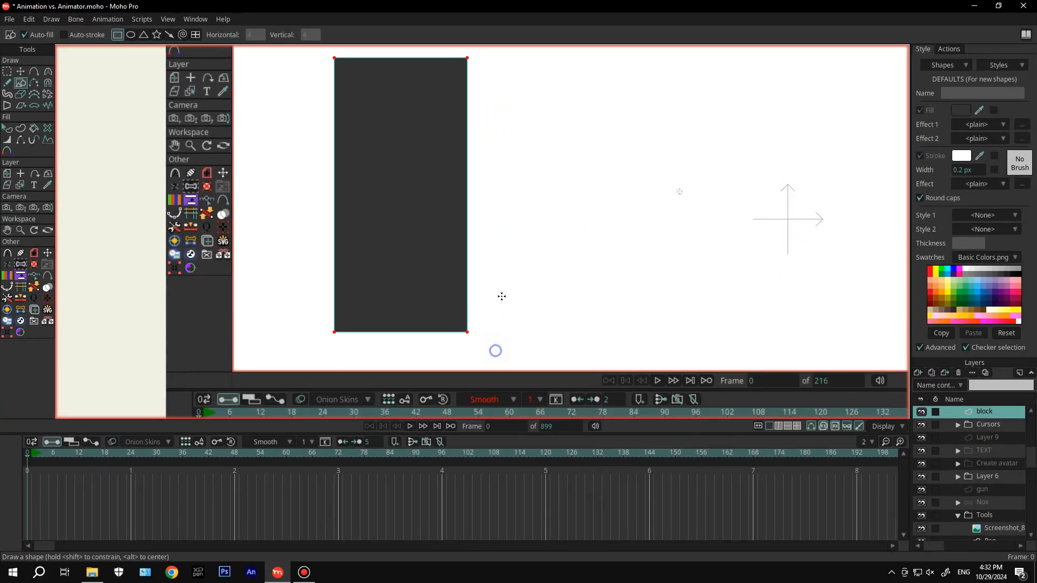
Reposition the block rectangle's points and tilt the shape slightly clockwise
click(20, 71)
scroll(212, 167, down, 2)
drag(266, 189, 262, 231)
drag(343, 252, 423, 210)
mouse_move(468, 209)
mouse_down()
mouse_move(468, 199)
mouse_move(467, 217)
mouse_up()
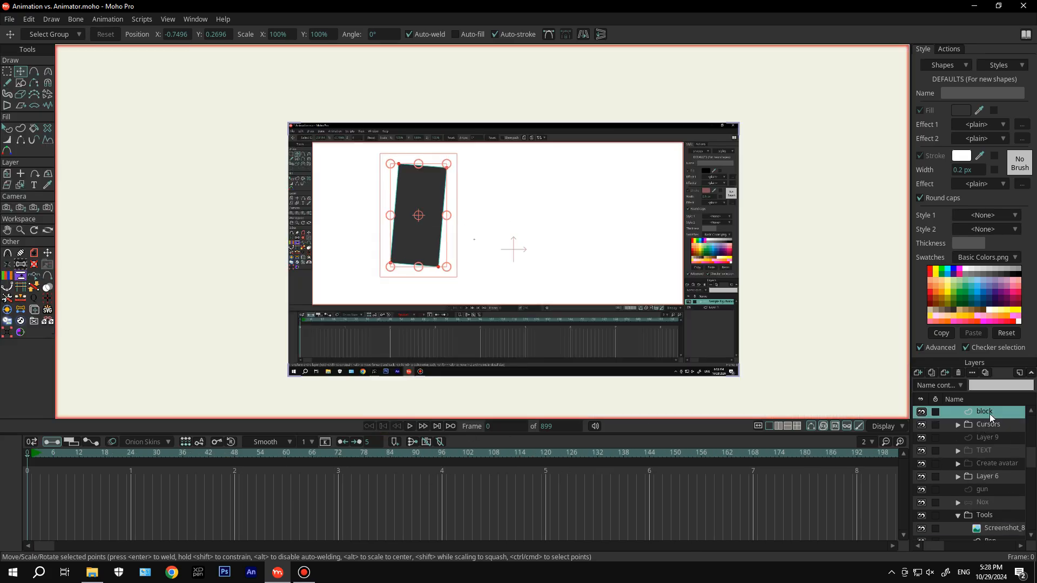
Turn the block layer's visibility off at frame 0 and on at frame 677
click(639, 190)
click(839, 486)
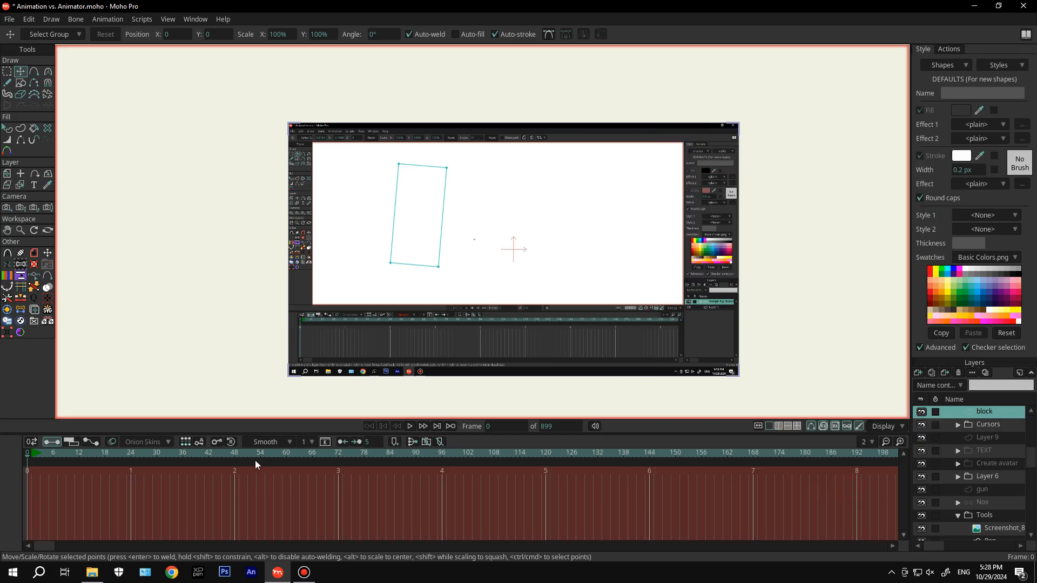
double_click(997, 528)
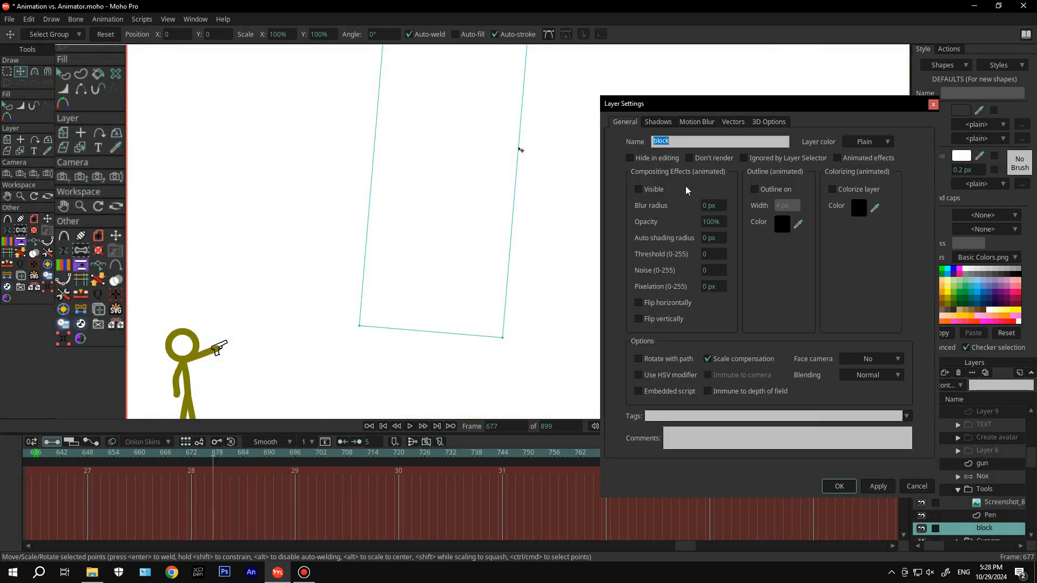
click(650, 190)
click(839, 486)
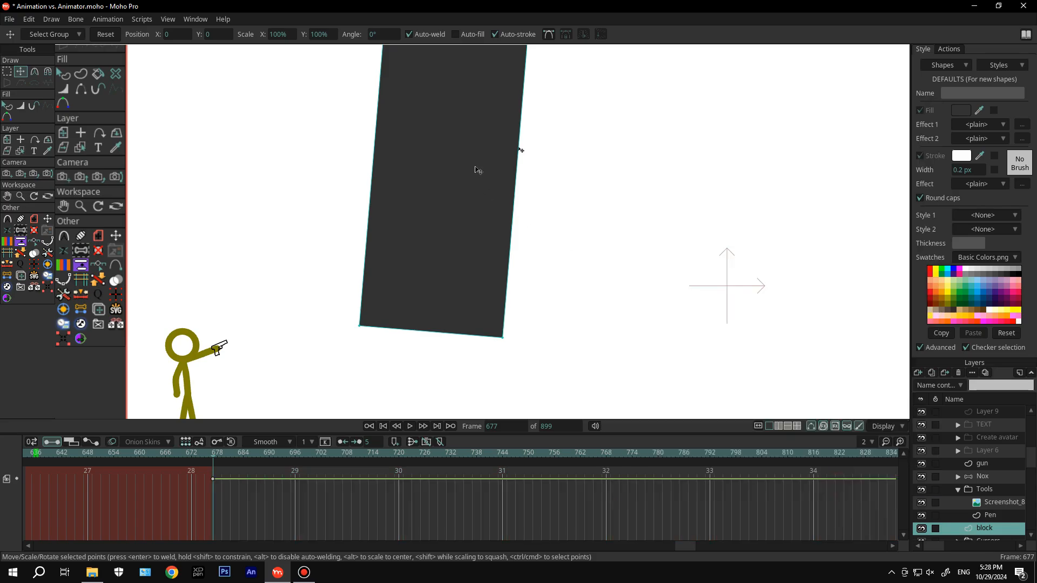
Shrink the whole block shape to a tiny rectangle near its upper-left corner at frame 677
click(477, 244)
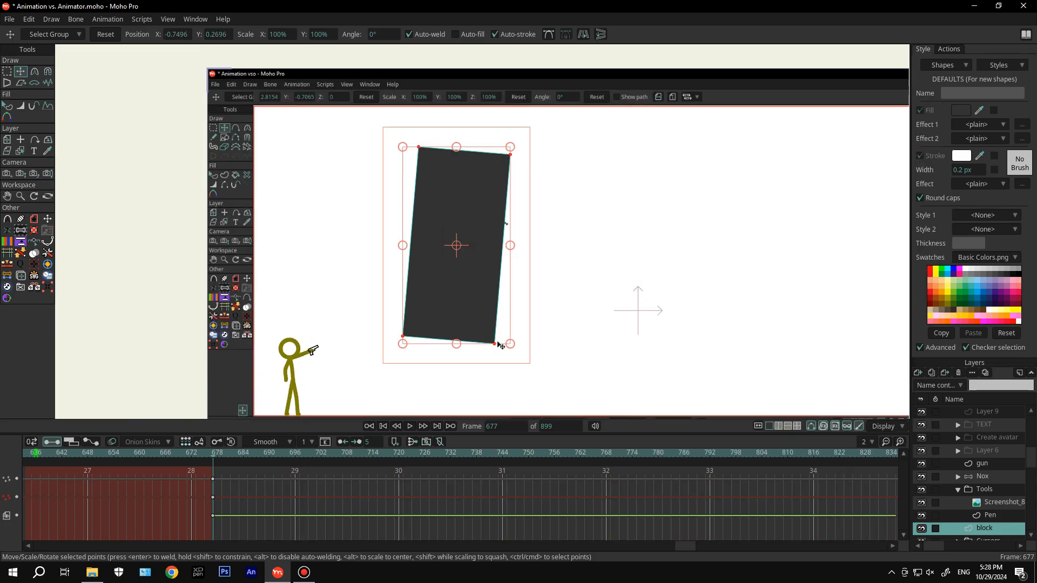
drag(501, 346, 408, 153)
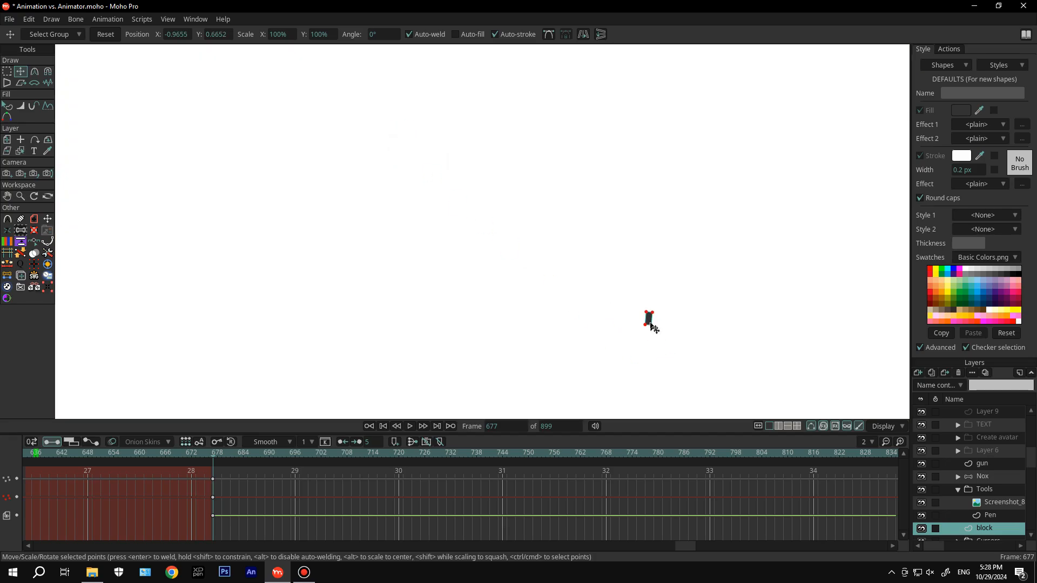
Align the tiny block with the cursor's tip at frame 677 and enlarge it towards the cursor at frame 678
drag(651, 327, 621, 249)
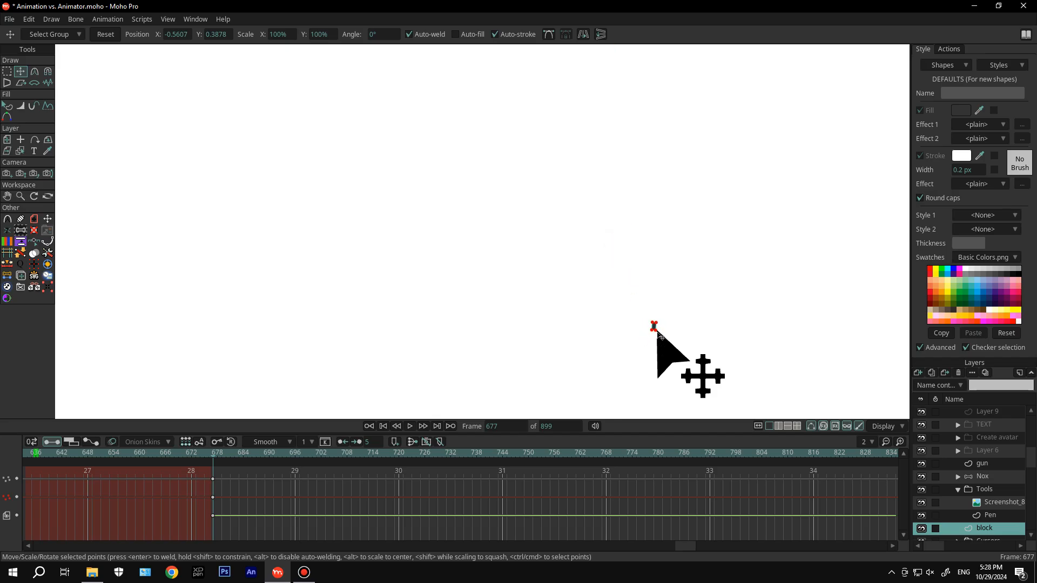
drag(661, 337, 660, 338)
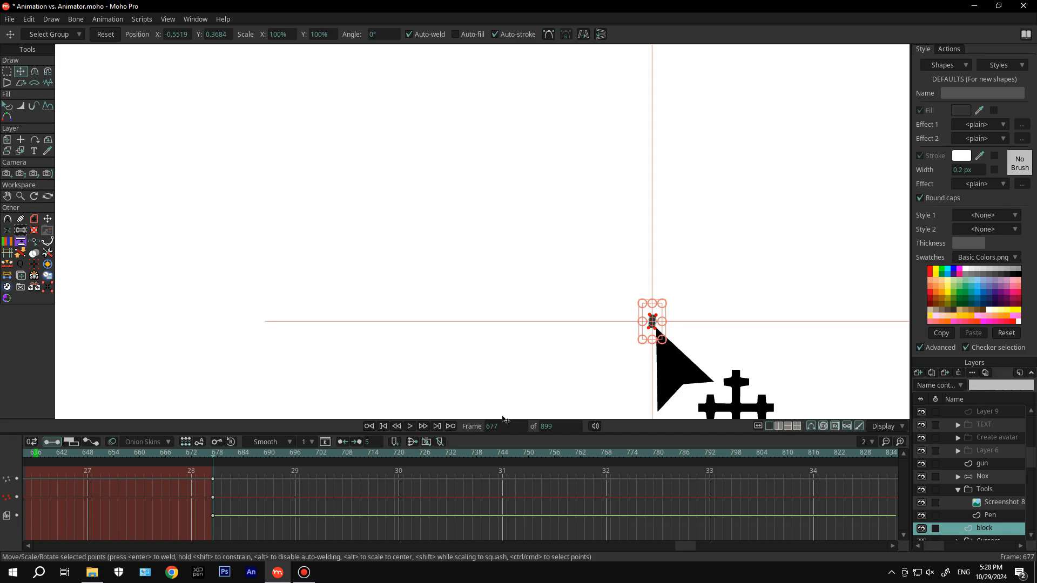
key(ctrl+Right)
drag(512, 250, 657, 457)
drag(599, 345, 567, 231)
mouse_move(497, 170)
mouse_down()
mouse_move(508, 185)
mouse_move(501, 163)
mouse_up()
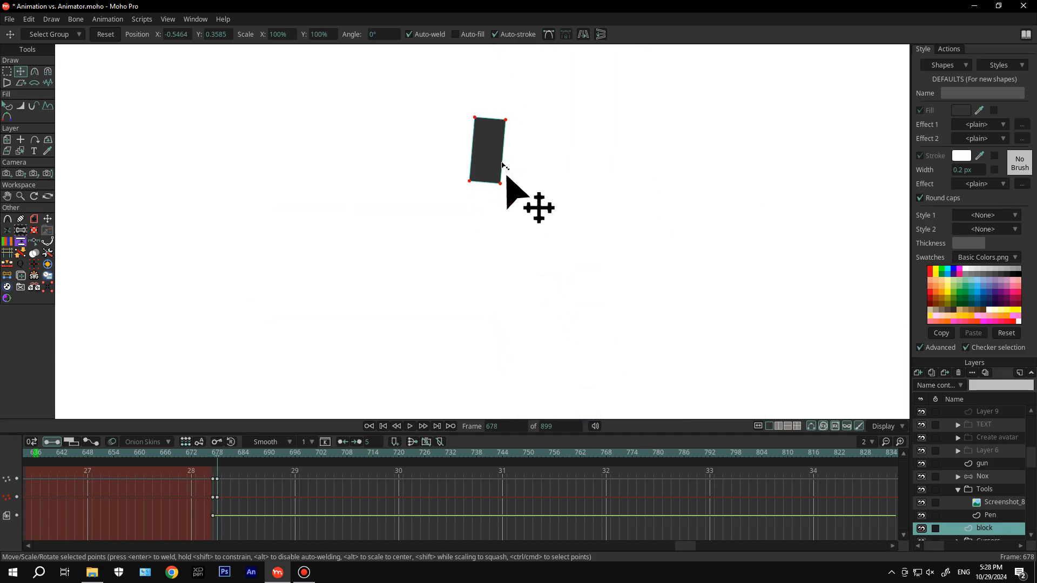
Scale the block shape up to its full size at frame 684 so its lower-right corner meets the cursor
key(Left)
key(Right)
key(Right)
key(Right)
scroll(523, 201, down, 5)
drag(525, 207, 470, 145)
key(Right)
key(Right)
key(Right)
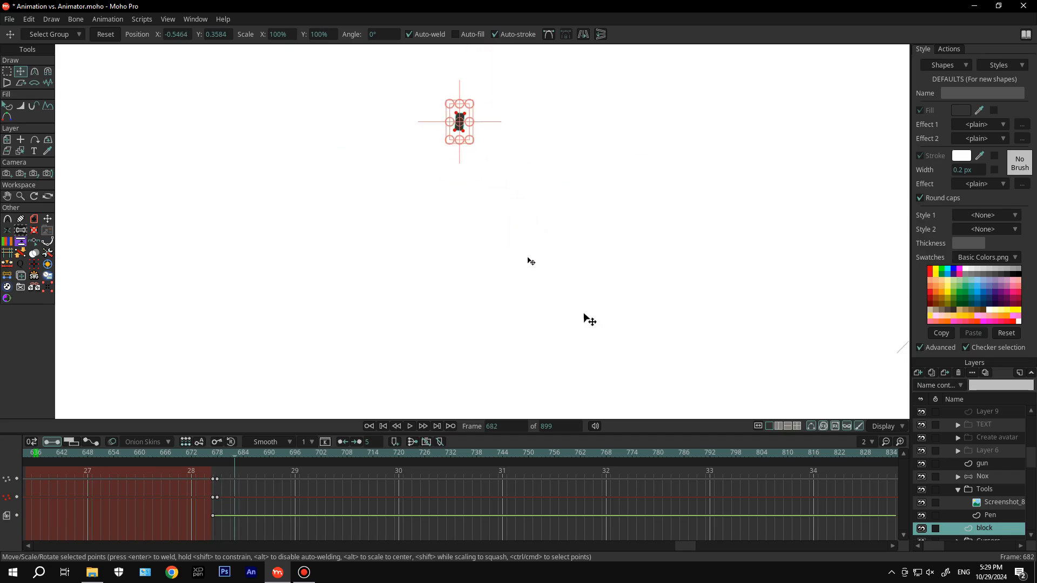
scroll(502, 234, down, 4)
key(Right)
drag(492, 213, 529, 281)
scroll(529, 281, up, 3)
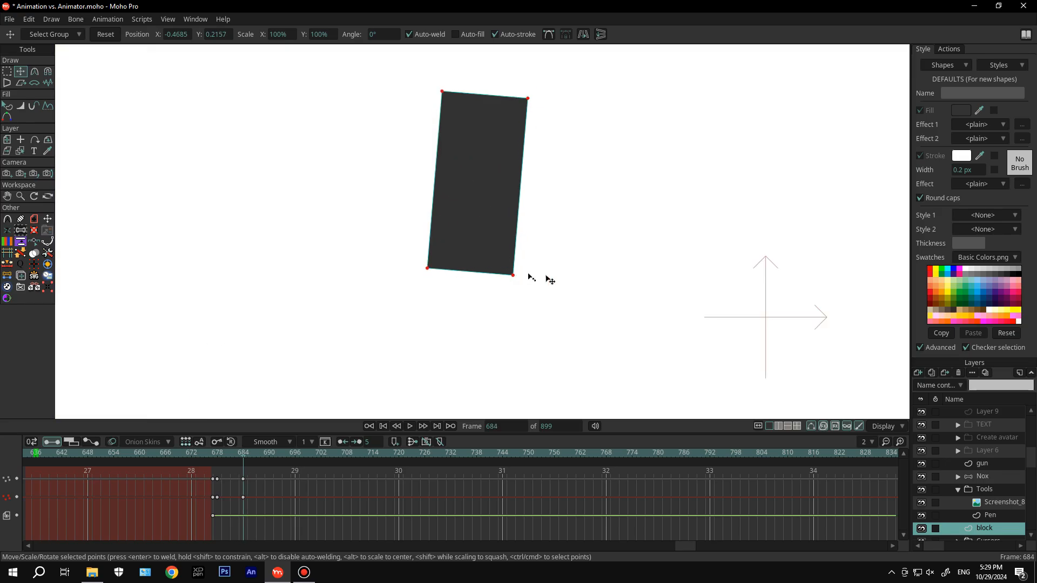
scroll(988, 496, down, 2)
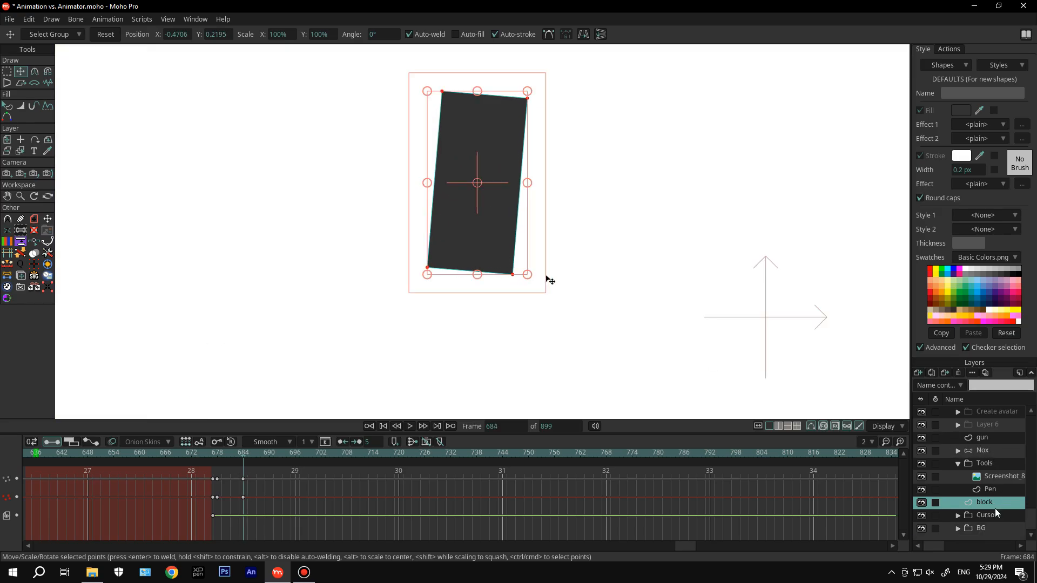
Move the Cursors layer so the pointer's tip sits on the block's lower-right corner at frame 683
click(995, 517)
scroll(436, 354, down, 4)
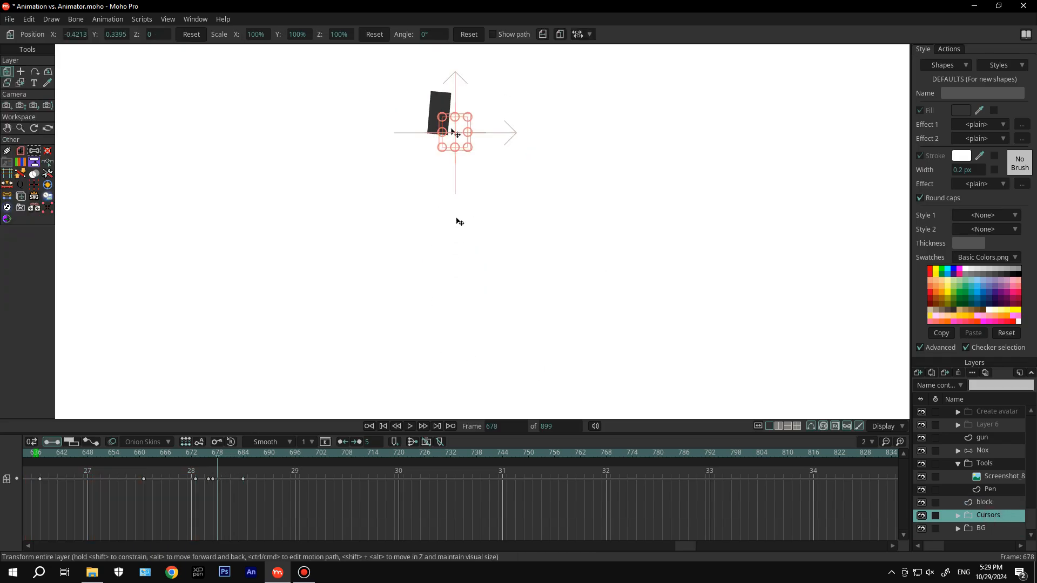
scroll(459, 220, up, 6)
drag(548, 286, 484, 285)
key(Left)
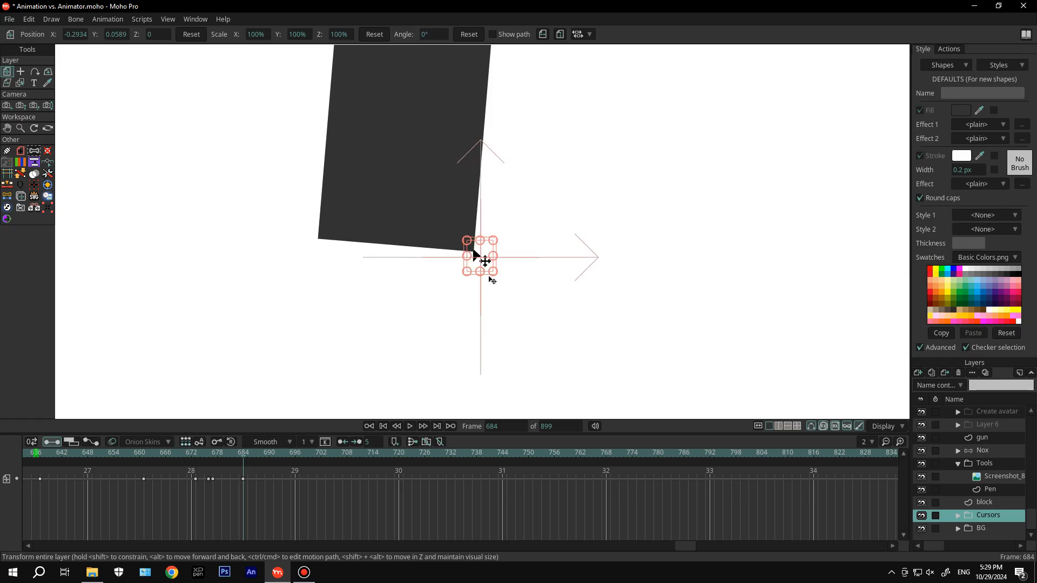
scroll(475, 260, up, 7)
key(Right)
key(Left)
drag(475, 258, 497, 288)
key(Right)
scroll(497, 288, down, 4)
Align the pointer's tip with the growing block's lower-right corner at frames 682, 681 and 680
key(Left)
scroll(500, 291, up, 4)
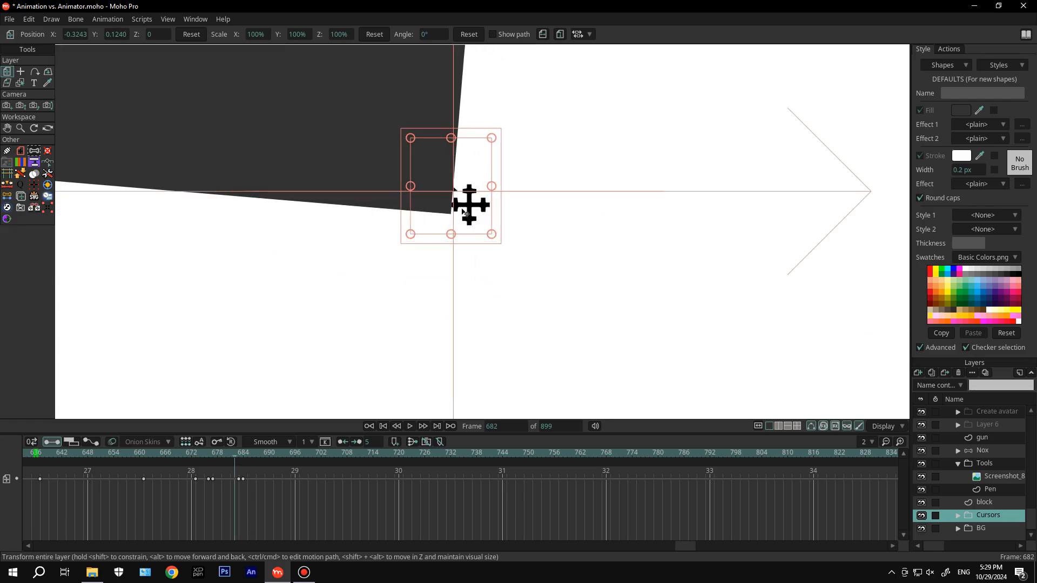
key(Left)
key(Left)
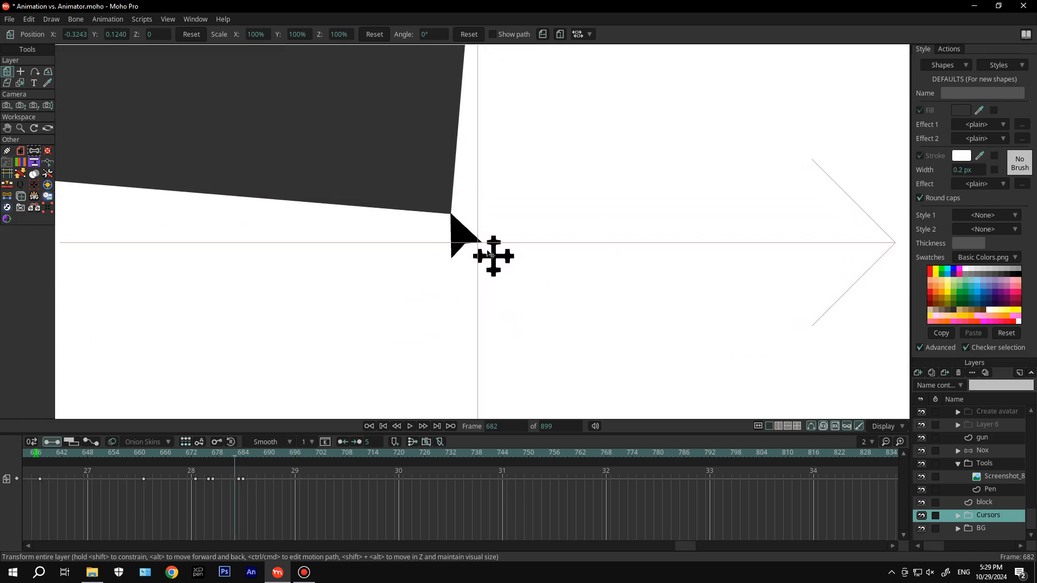
drag(490, 254, 472, 253)
key(Left)
key(Left)
drag(466, 296, 463, 289)
scroll(464, 286, up, 4)
scroll(462, 294, down, 4)
key(Left)
scroll(482, 351, up, 3)
Align the pointer's tip with the block's lower-right corner at frames 679 and 678
drag(367, 129, 466, 316)
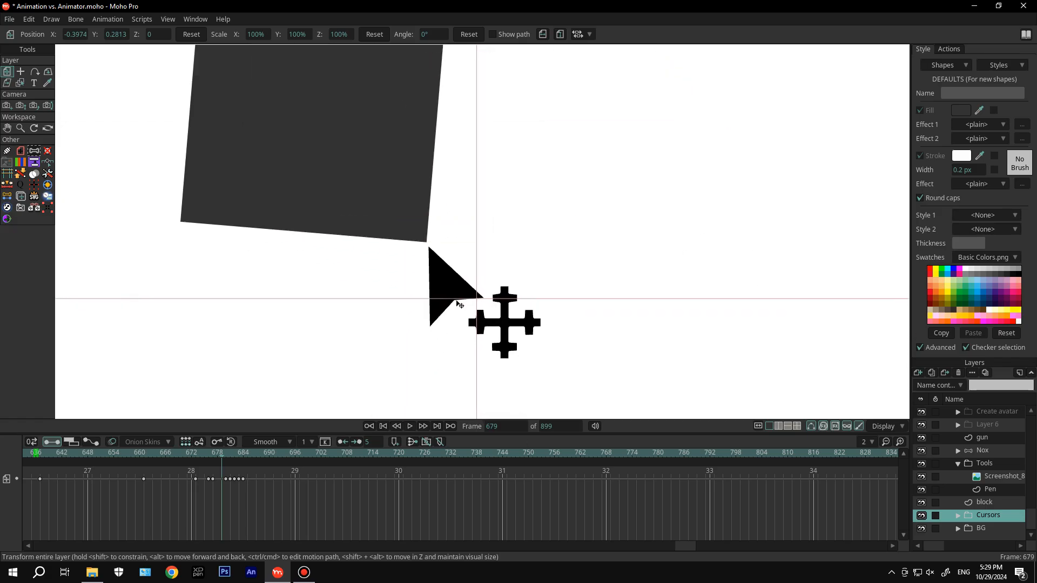
scroll(440, 273, up, 6)
key(Left)
scroll(449, 278, down, 6)
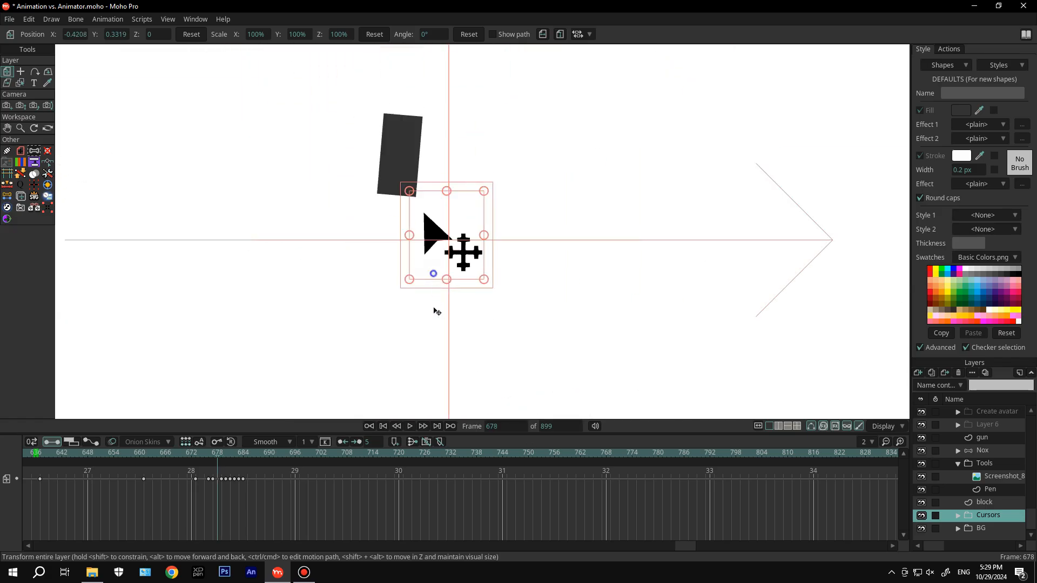
scroll(406, 271, up, 5)
drag(400, 267, 385, 264)
key(Left)
scroll(381, 226, down, 5)
scroll(413, 281, up, 7)
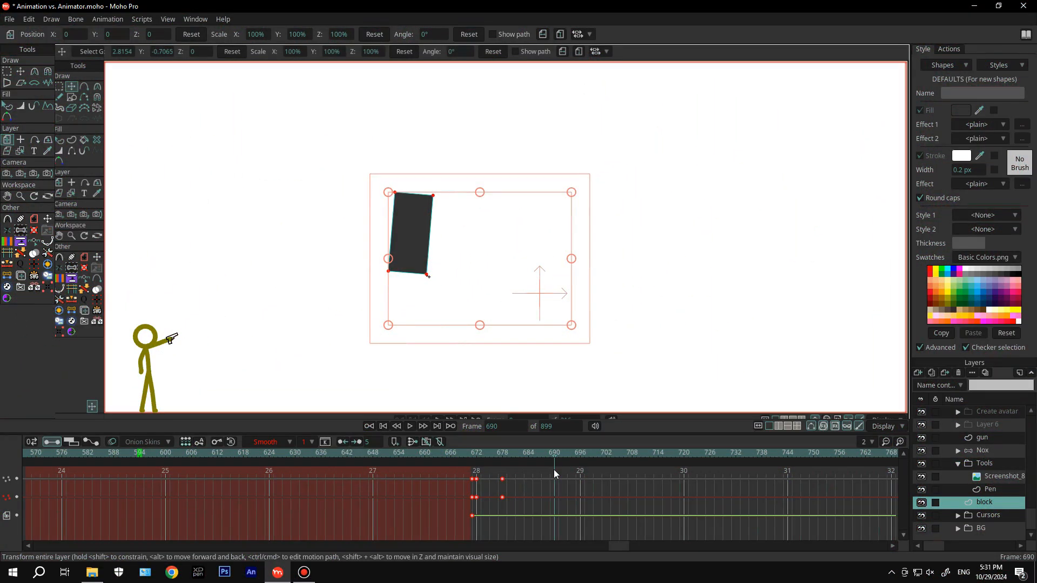
Move the Cursors layer from the block's corner to its right edge at frame 681
drag(553, 469, 496, 470)
key(Right)
key(Right)
key(Right)
key(Right)
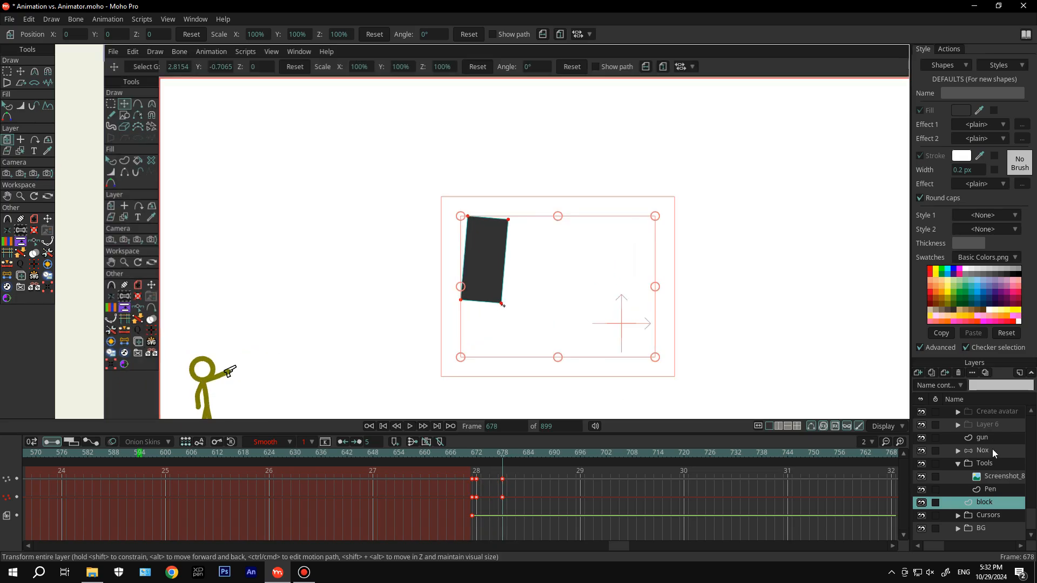
click(989, 515)
scroll(503, 306, up, 10)
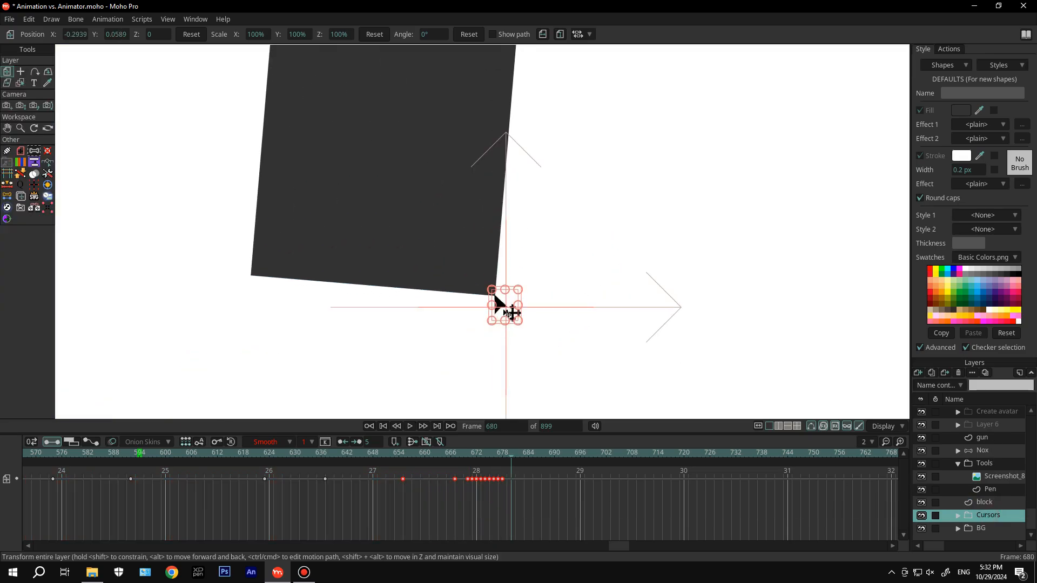
key(Right)
drag(512, 313, 543, 277)
Shift the block layer to about X 0.0083, Y -0.0150 and rotate it by -0.8° at frame 680
click(988, 502)
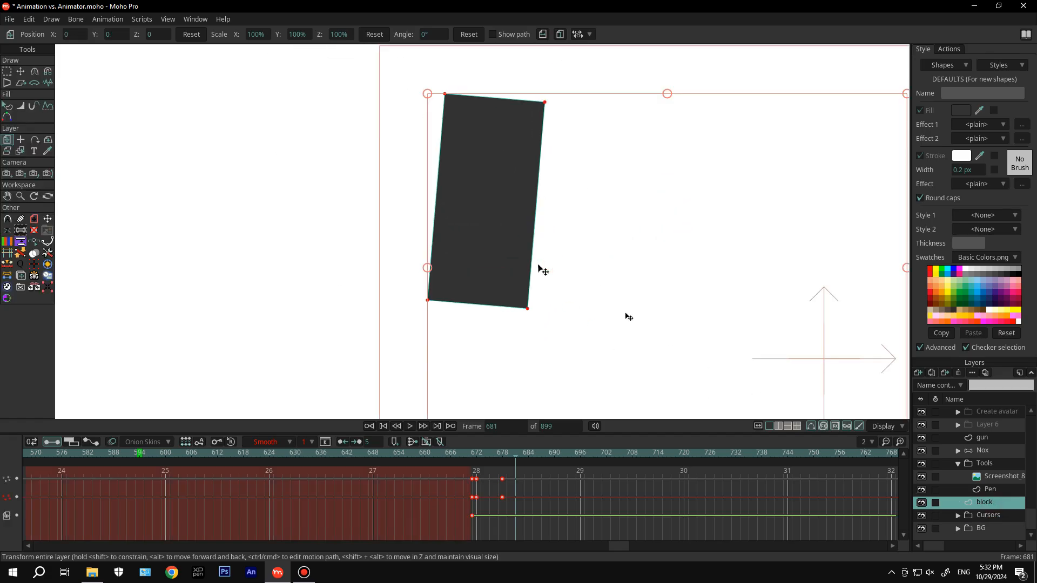
key(Left)
key(Left)
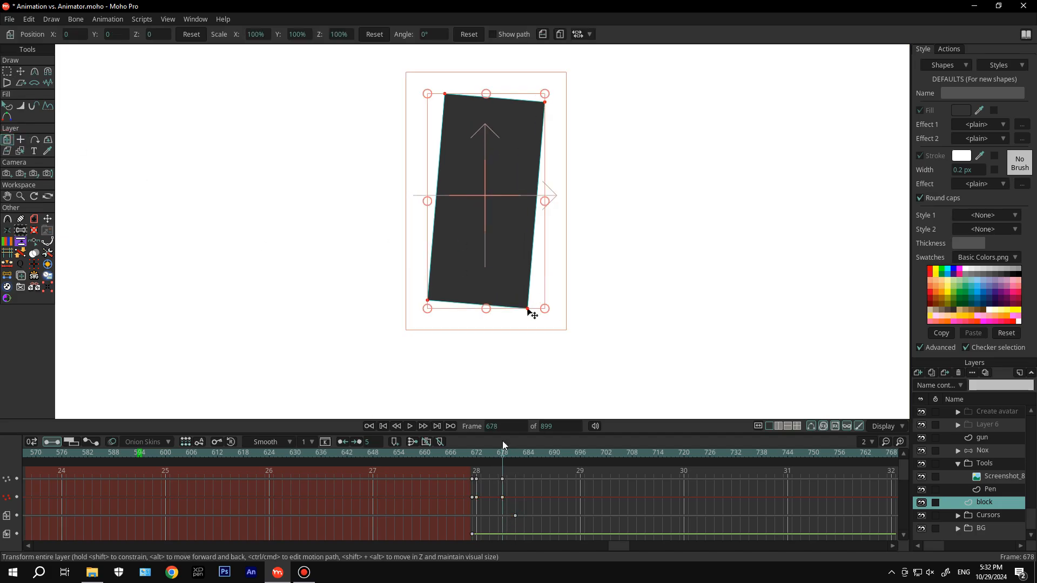
key(Right)
key(Right)
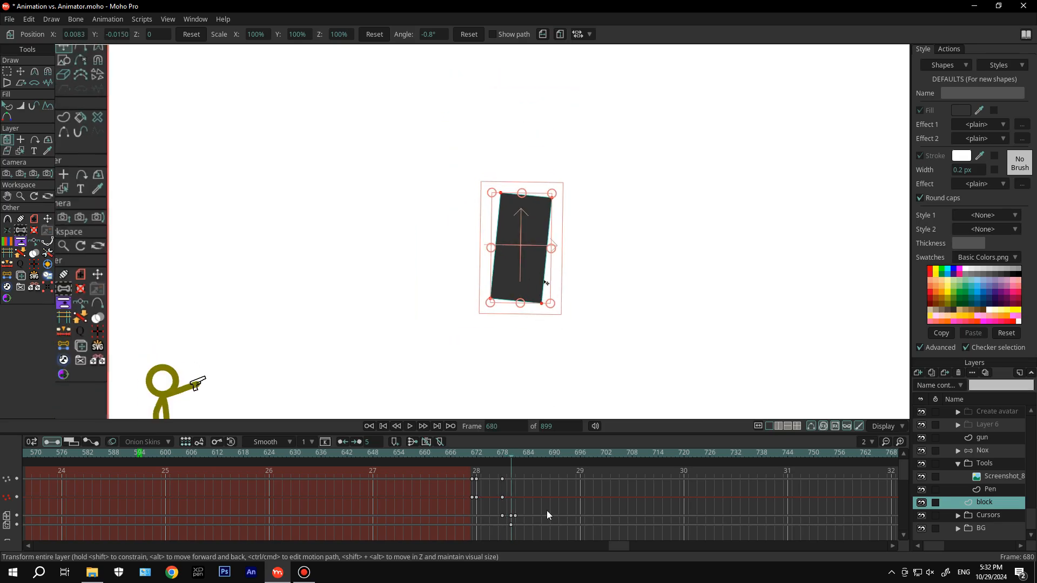
Examine the block's motion against the cursor and the stick figure between frames 677 and 692
key(Left)
key(Left)
key(Left)
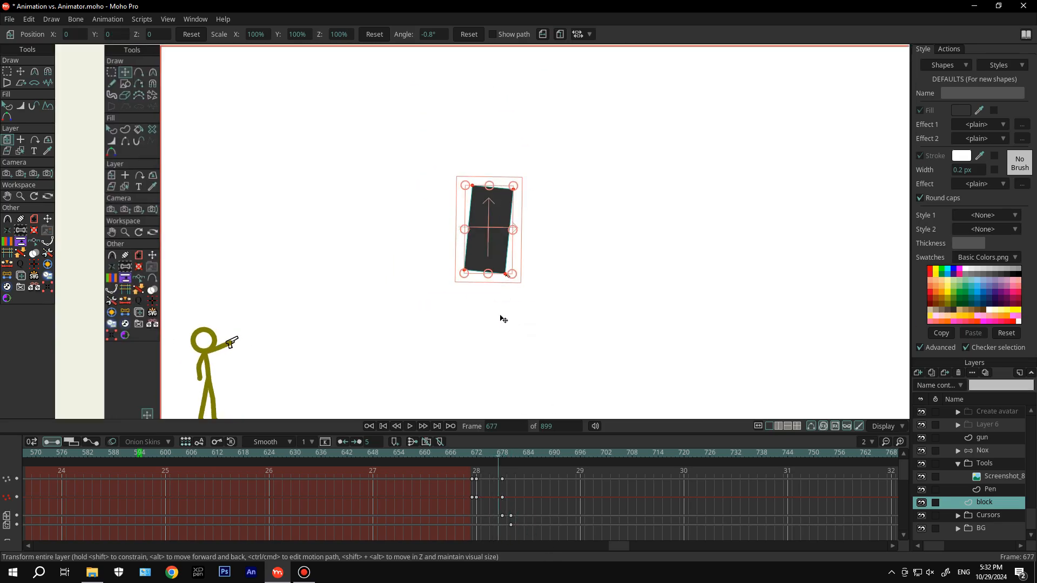
key(Right)
key(Right)
key(Right)
key(Right)
key(Right)
scroll(231, 343, up, 6)
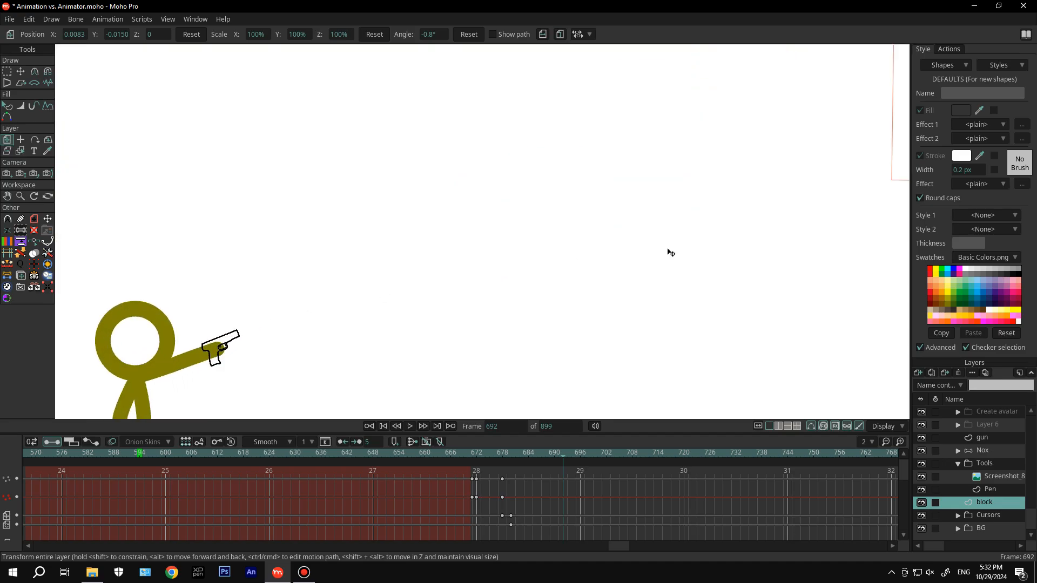
scroll(728, 259, down, 4)
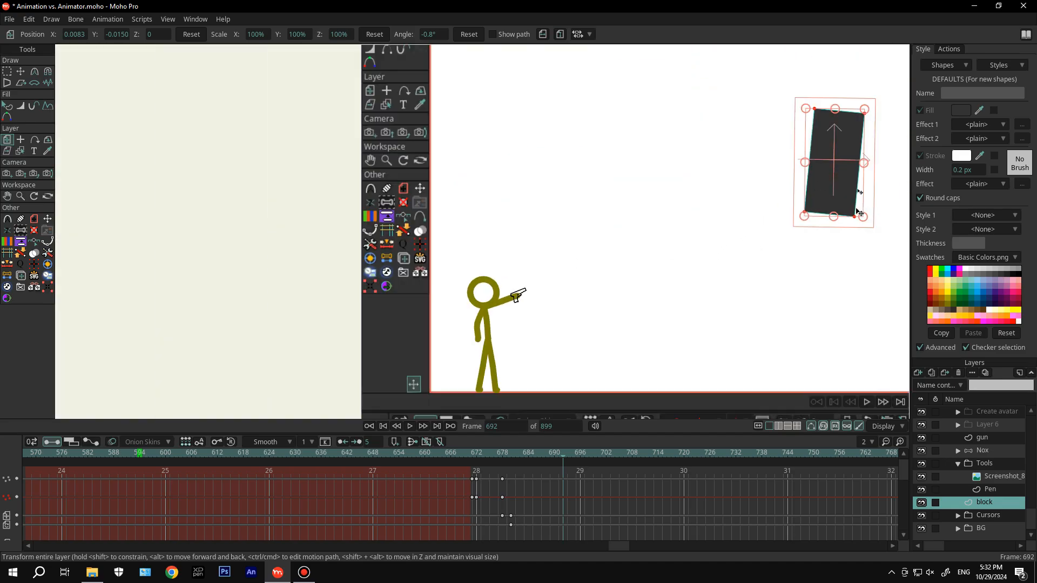
drag(760, 236, 562, 277)
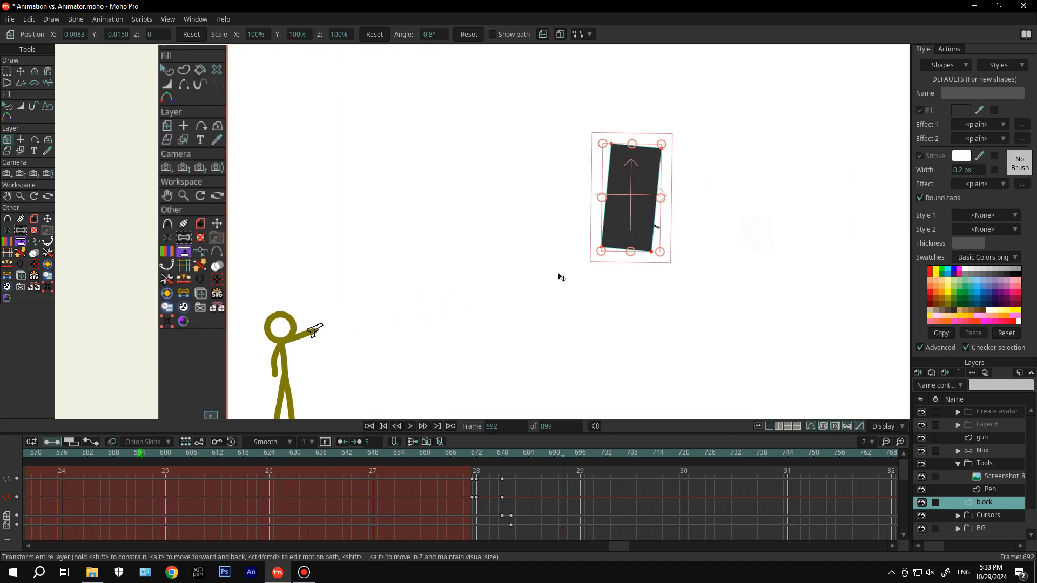
drag(565, 443, 510, 454)
scroll(641, 213, up, 4)
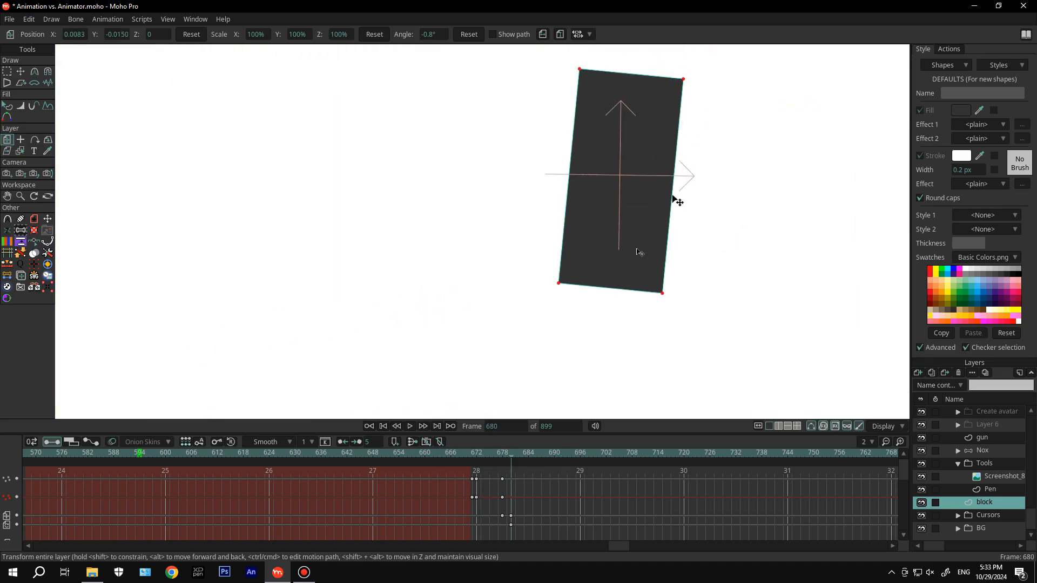
scroll(637, 257, down, 4)
Lower the block layer to about X 0.0018, Y -0.0838 at frame 680
key(Left)
key(Left)
key(Left)
key(Right)
key(Right)
key(Right)
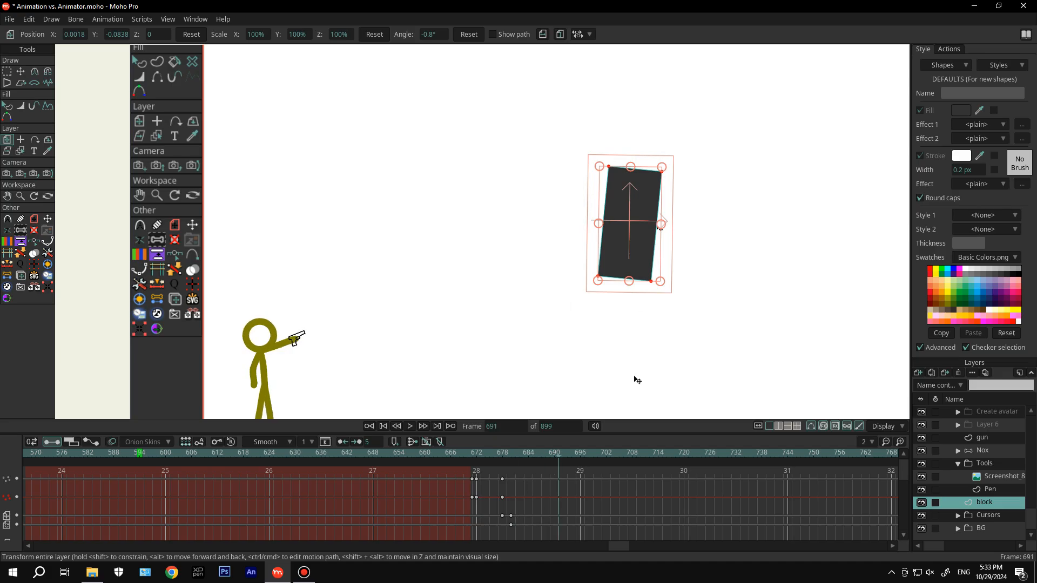
key(Left)
key(Left)
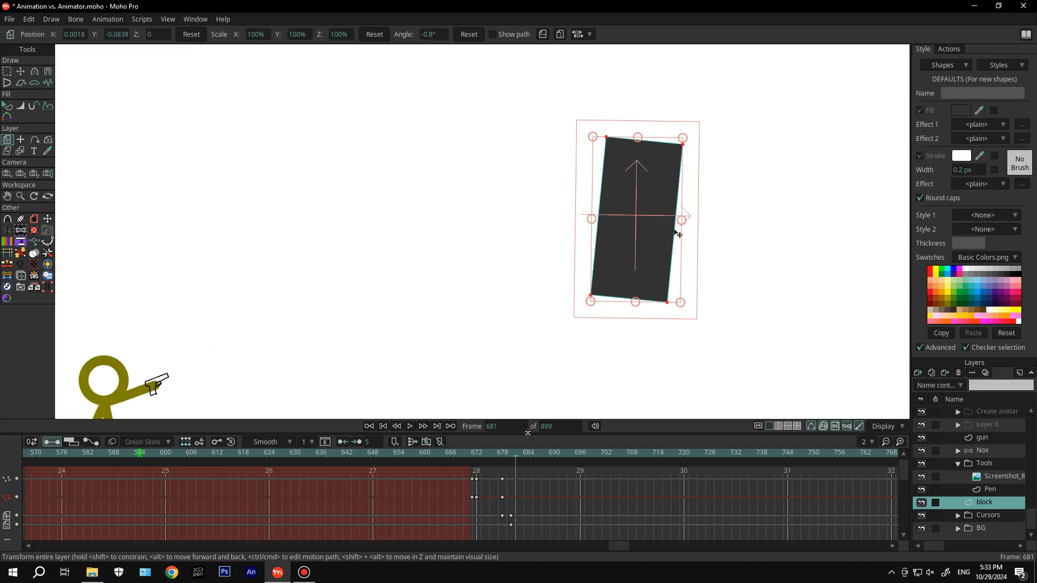
Nudge the block layer by small offsets on successive frames up to frame 686 to make it shake
key(Right)
drag(675, 229, 650, 250)
key(Left)
key(Left)
key(Right)
key(Right)
key(Right)
key(Right)
key(Right)
key(Right)
key(Right)
key(Right)
drag(650, 251, 650, 250)
Play back the shake and delete the block's last layer position keyframes
shift+click(537, 516)
click(508, 453)
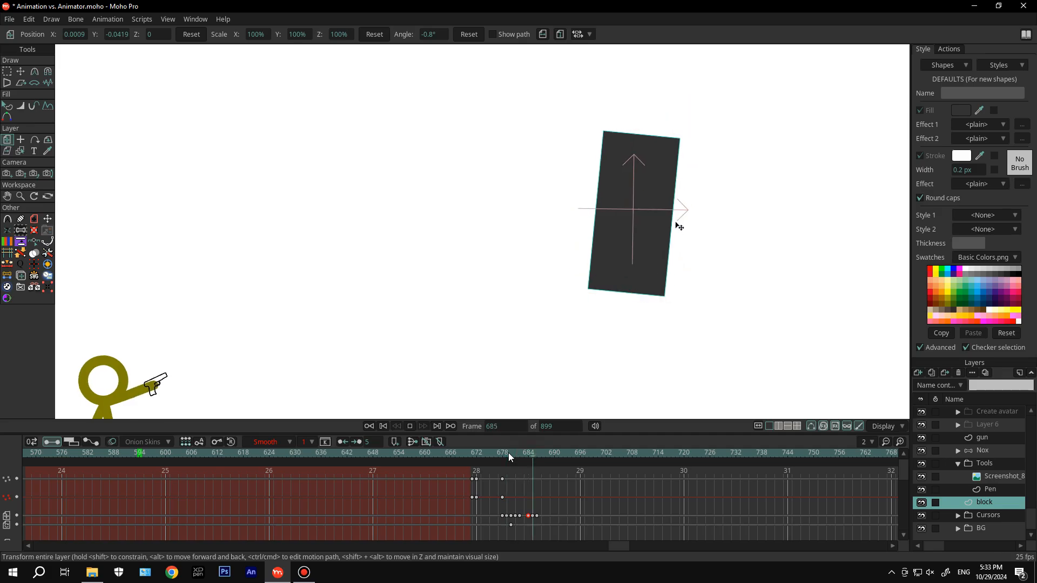
key(Delete)
Rebuild the block's shake with small alternating position keyframes from frame 681 to about frame 690
key(Left)
key(Right)
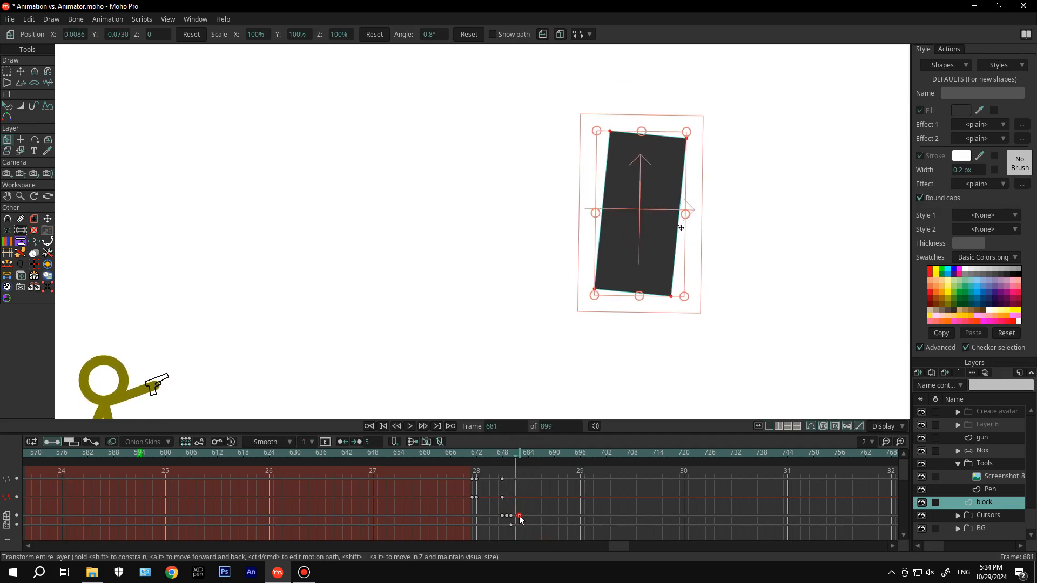
key(Right)
key(Right)
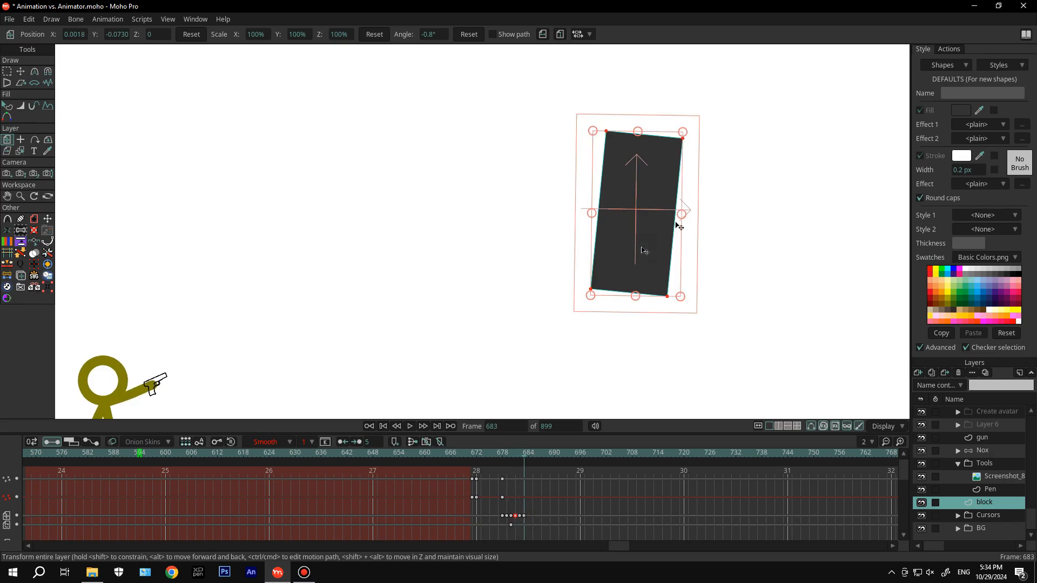
key(Right)
key(Right)
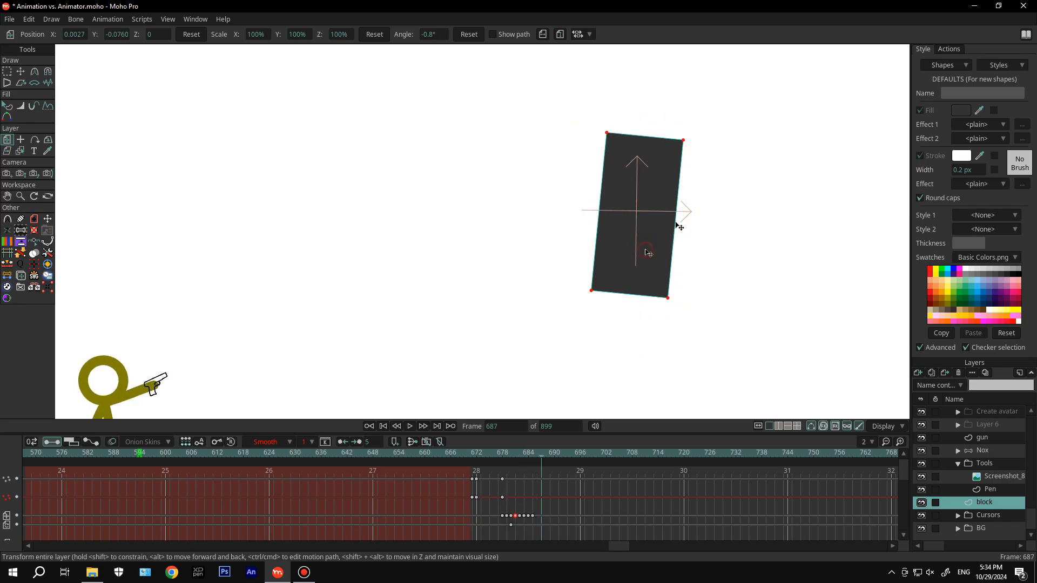
drag(647, 252, 650, 253)
key(Right)
key(Left)
key(Left)
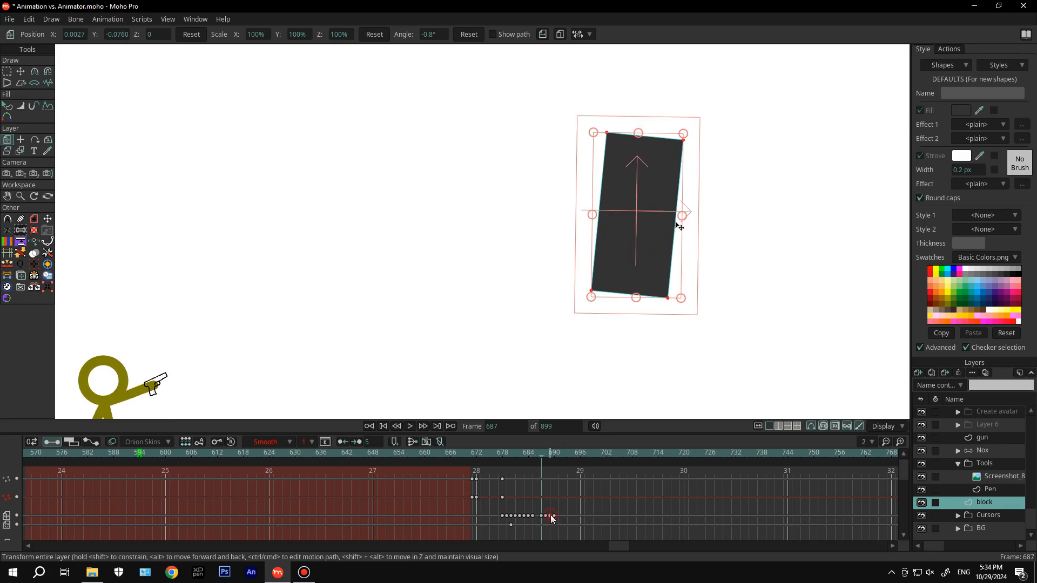
click(491, 457)
drag(491, 457, 515, 454)
Reposition the Cursors layer against the block's right edge on the frames from 680 where the shake begins
click(989, 515)
scroll(693, 240, up, 4)
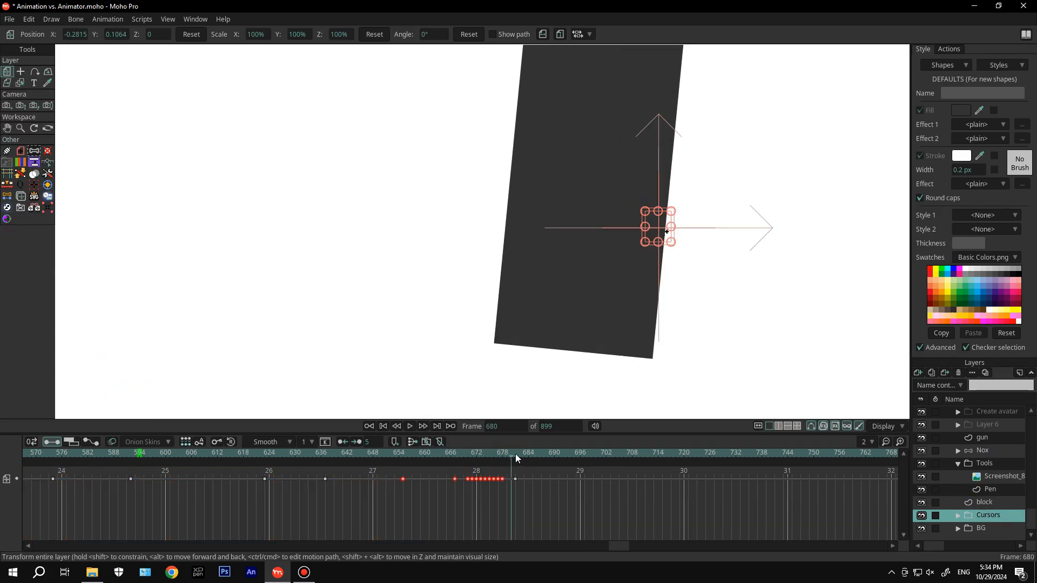
drag(677, 232, 675, 230)
key(Right)
mouse_move(668, 223)
mouse_down()
mouse_move(662, 216)
mouse_move(673, 216)
mouse_up()
key(Right)
key(Right)
key(Right)
Keyframe the Cursors layer to follow the shaking block up to about frame 690 and preview the motion
drag(673, 216, 662, 215)
key(Right)
key(Right)
key(Right)
key(Right)
key(Right)
key(Right)
key(Right)
key(Right)
key(Right)
key(Right)
key(Right)
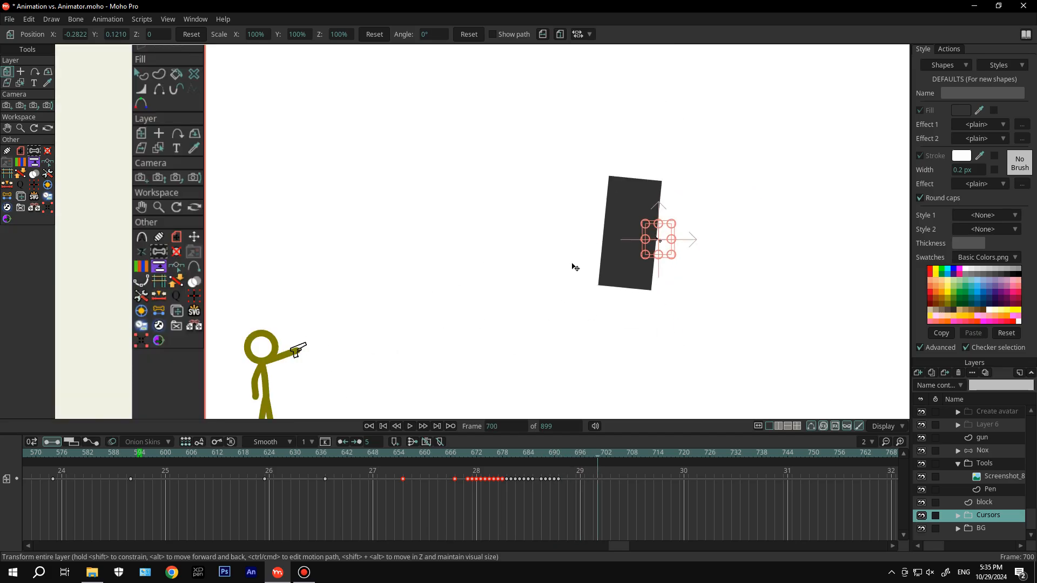
drag(498, 453, 576, 456)
drag(467, 455, 484, 456)
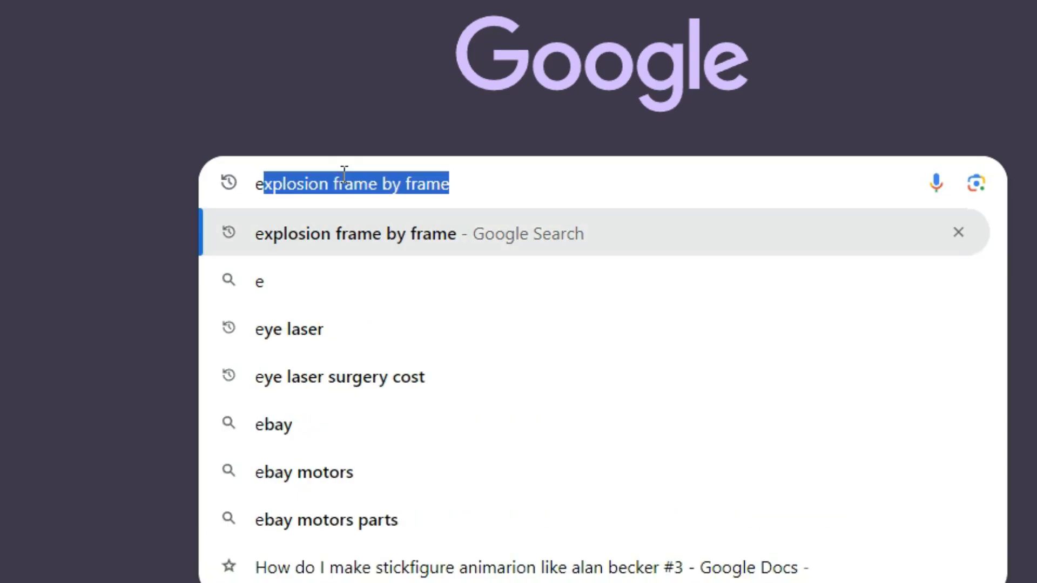
Switch to the web browser and search Google for "explosion frame by frame"
text(xplosion frame by frame)
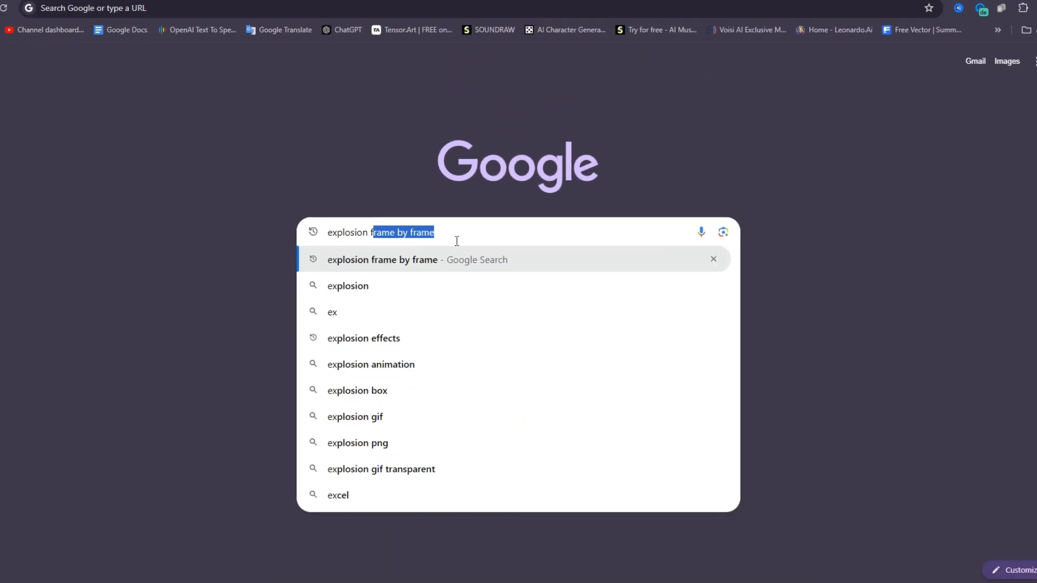
key(Return)
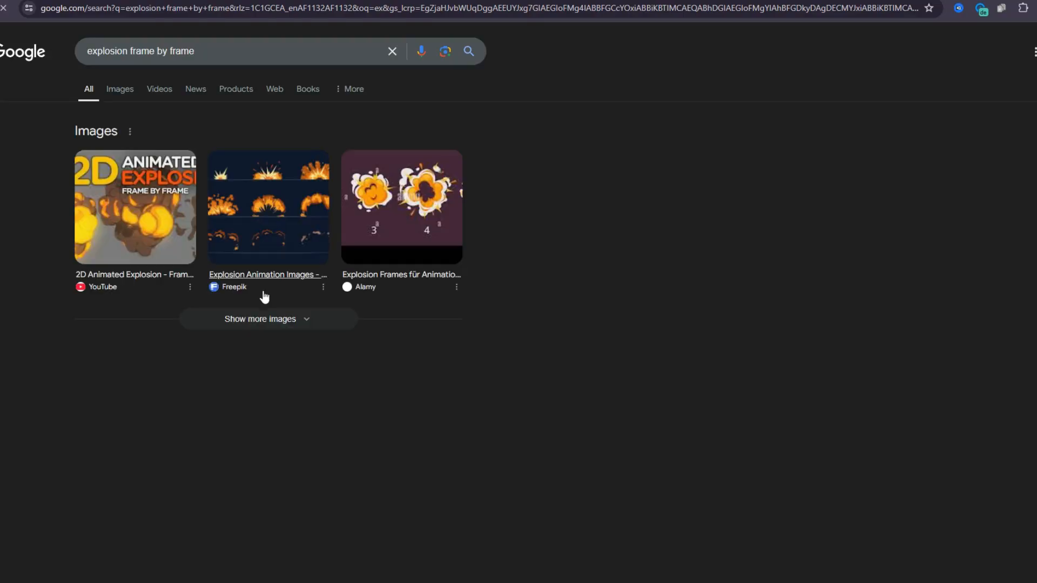
Look through the image, video and stock results for explosion frame references
scroll(262, 270, down, 7)
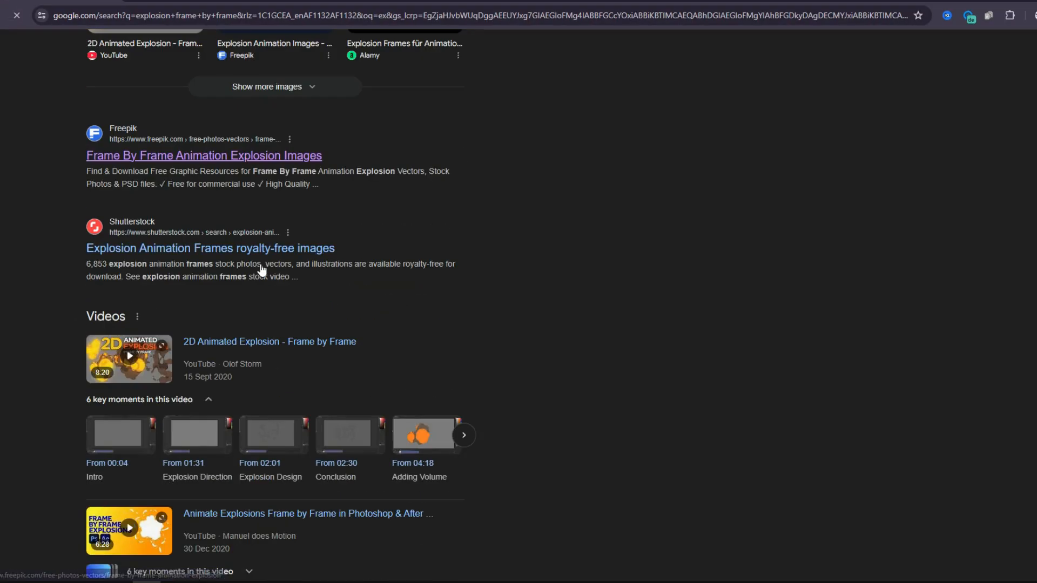
scroll(180, 308, down, 4)
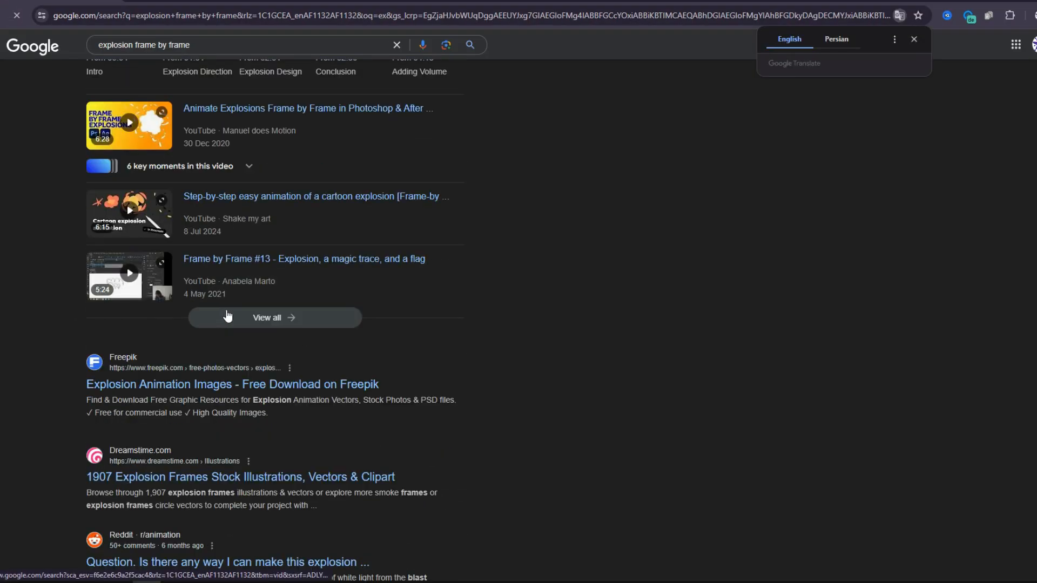
scroll(232, 311, up, 8)
scroll(231, 311, up, 3)
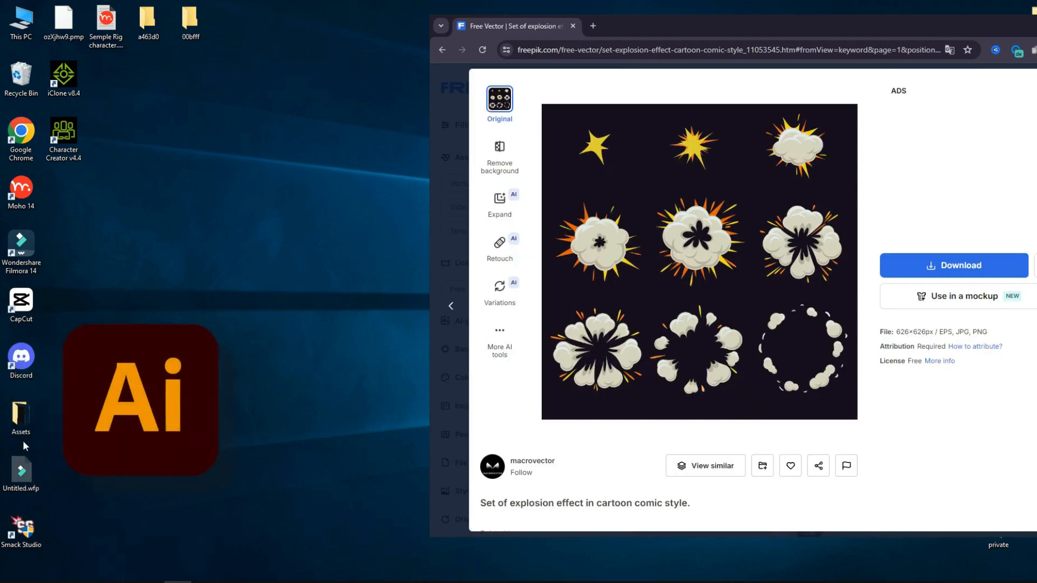
Open the explotion folder inside Assets, inspect its numbered fire effects PNG frames, and close the folder window
double_click(22, 435)
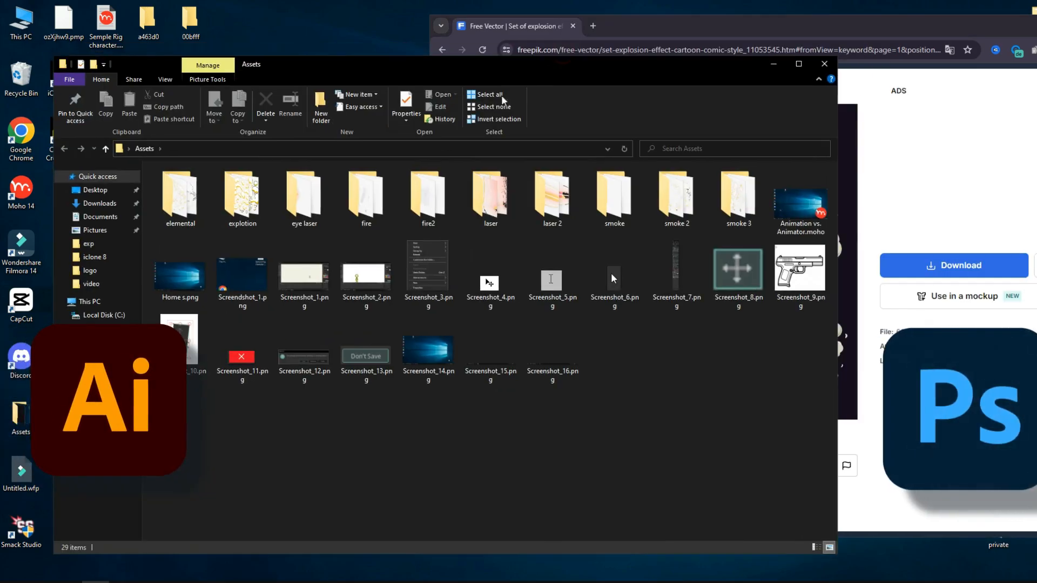
click(255, 213)
double_click(255, 213)
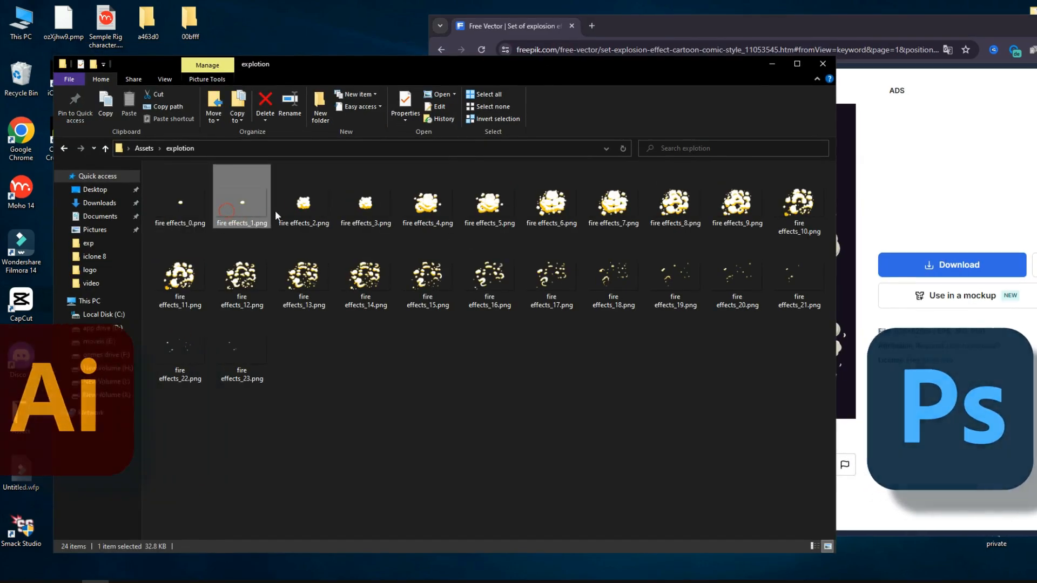
click(303, 205)
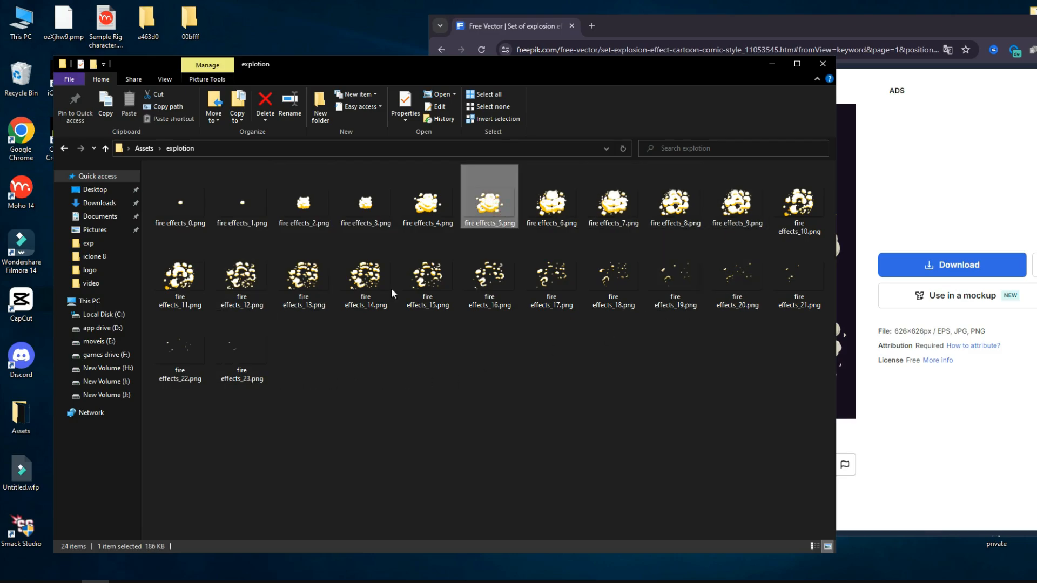
click(387, 397)
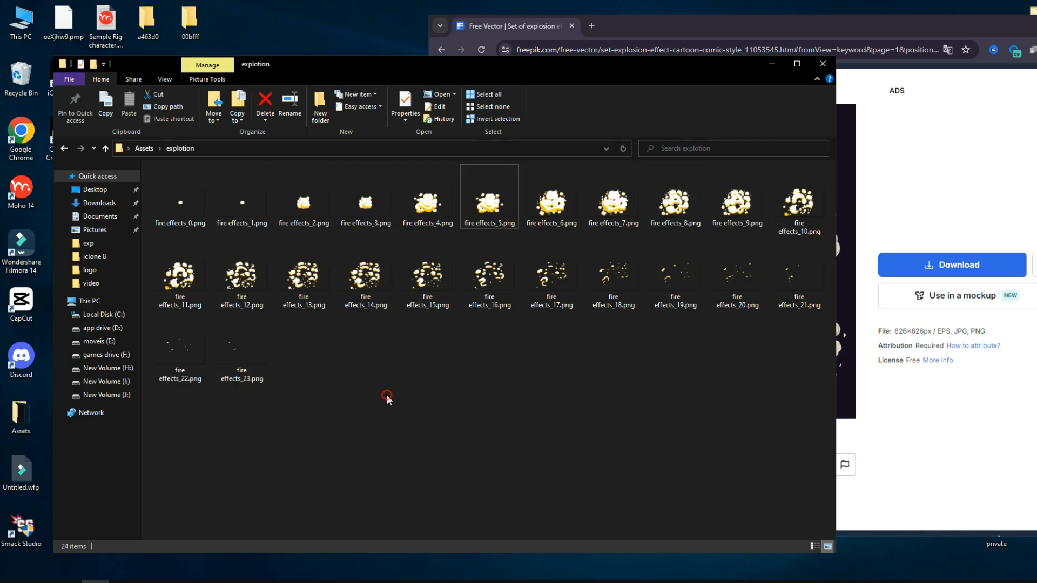
click(824, 65)
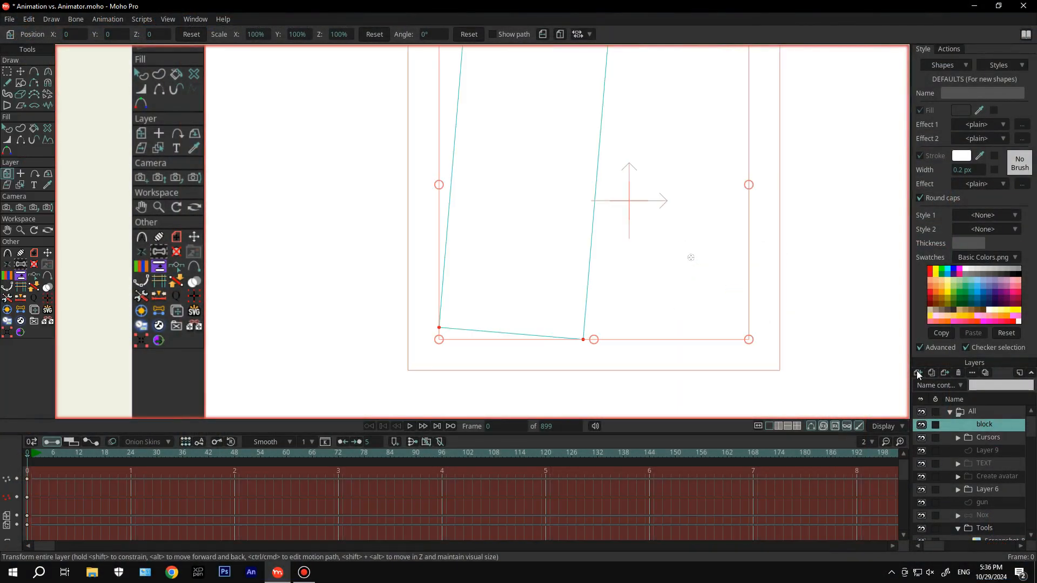
Add an image sequence layer from the Assets fire2 folder using fire effects_2.png through fire effects_23.png
click(918, 372)
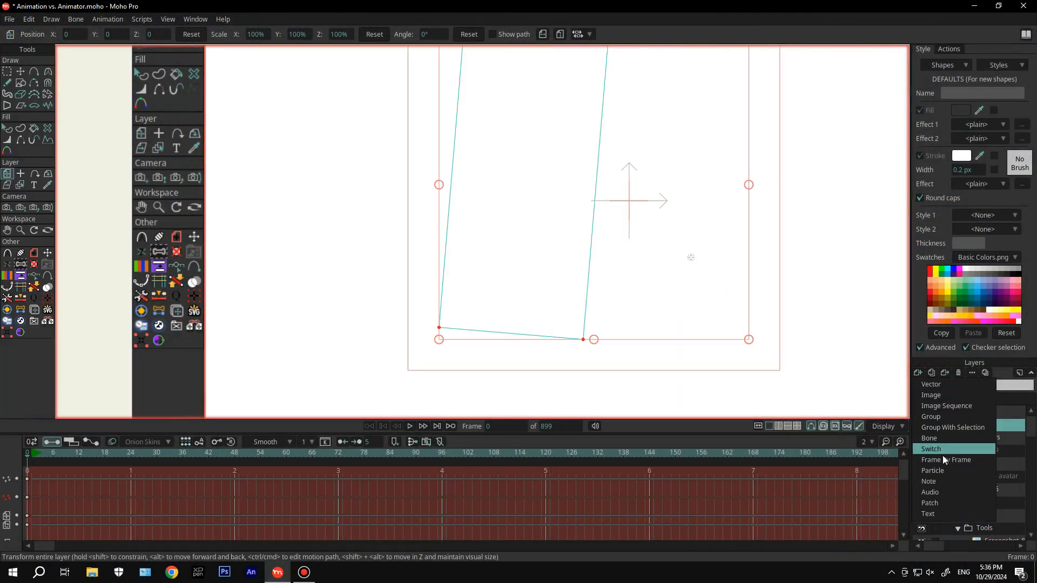
click(942, 409)
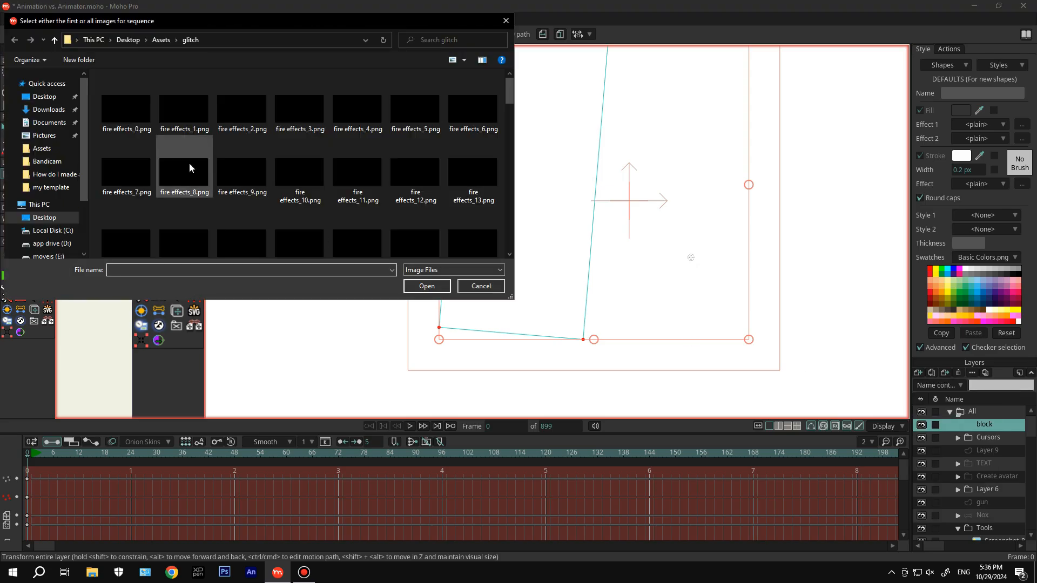
click(56, 40)
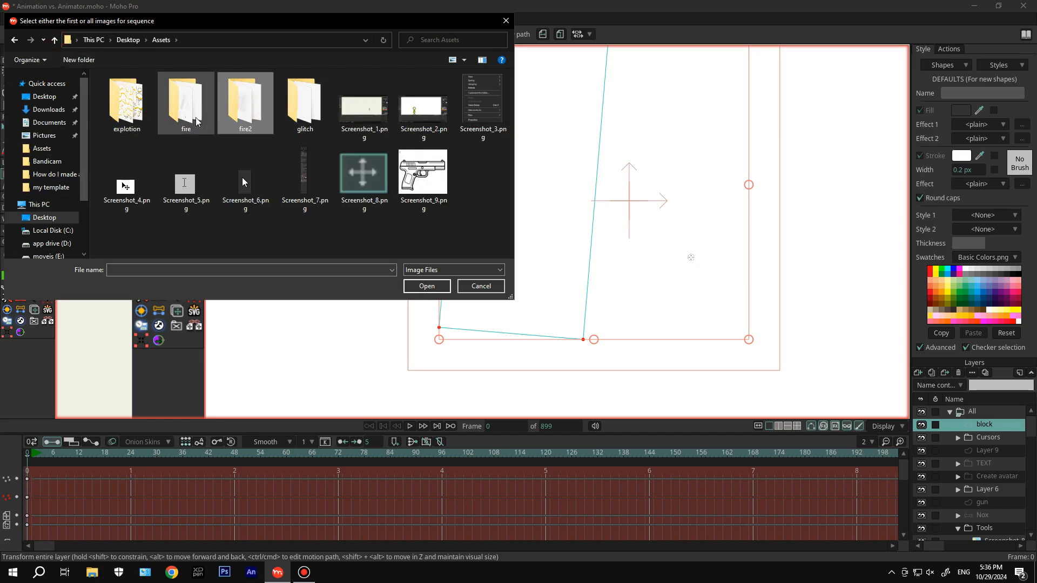
double_click(242, 113)
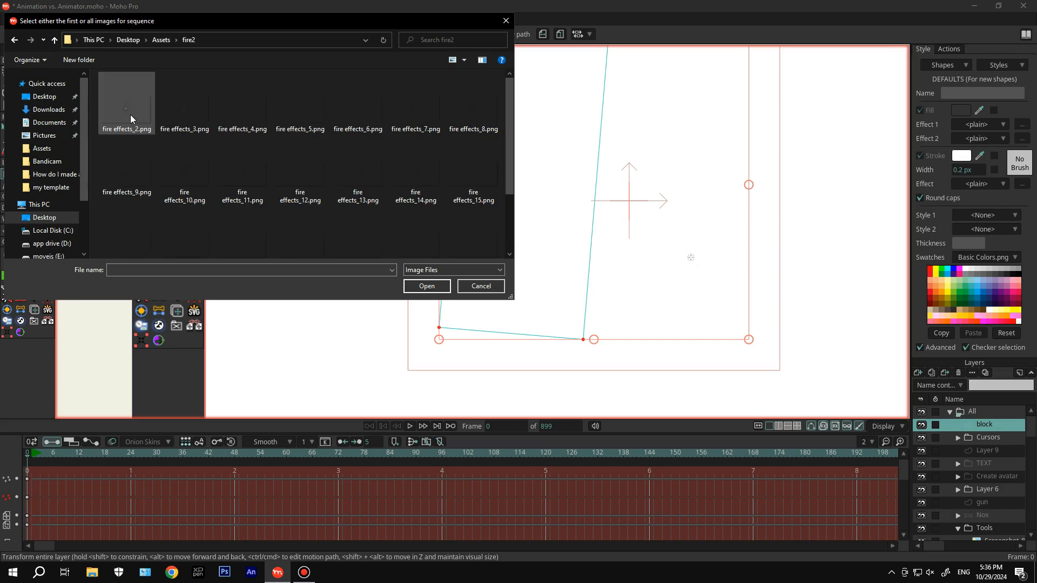
click(131, 114)
scroll(216, 177, down, 2)
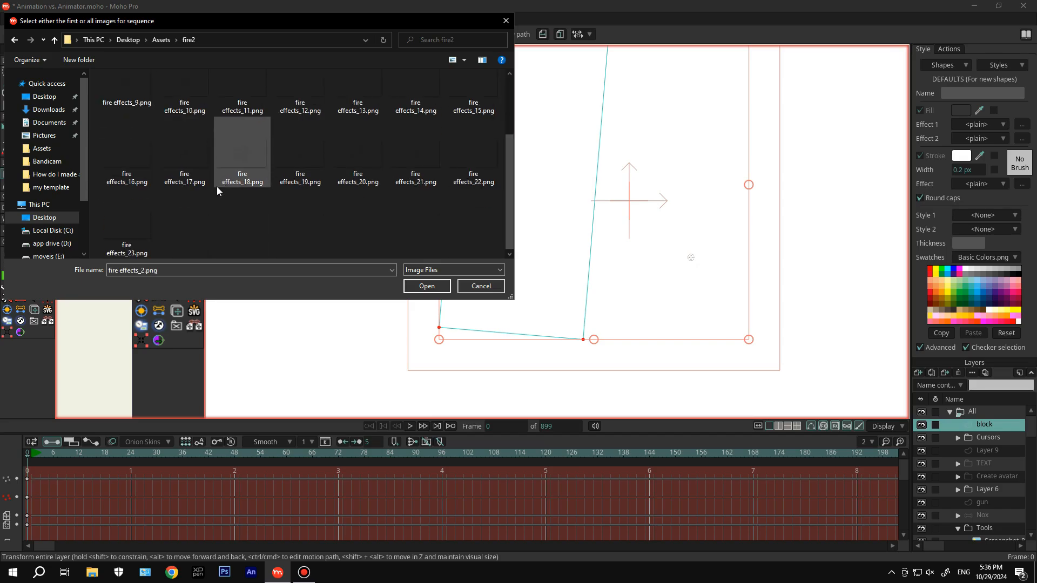
shift+click(134, 229)
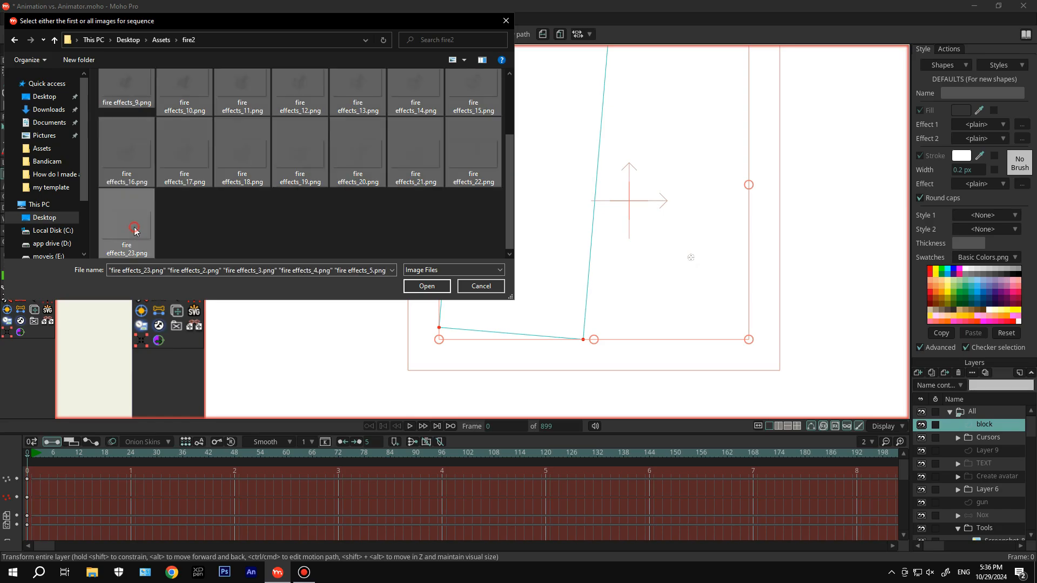
scroll(152, 219, up, 2)
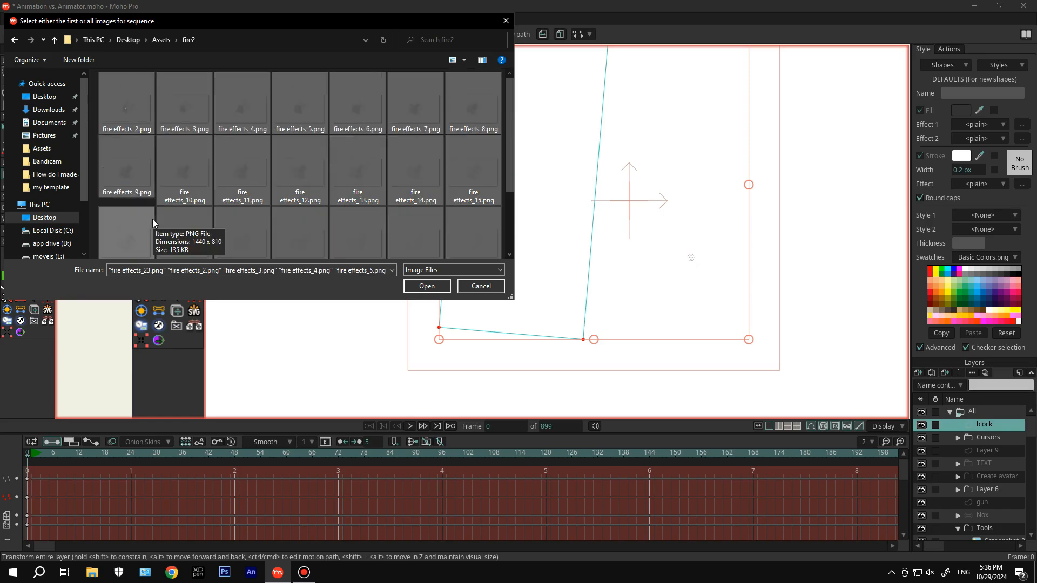
click(411, 289)
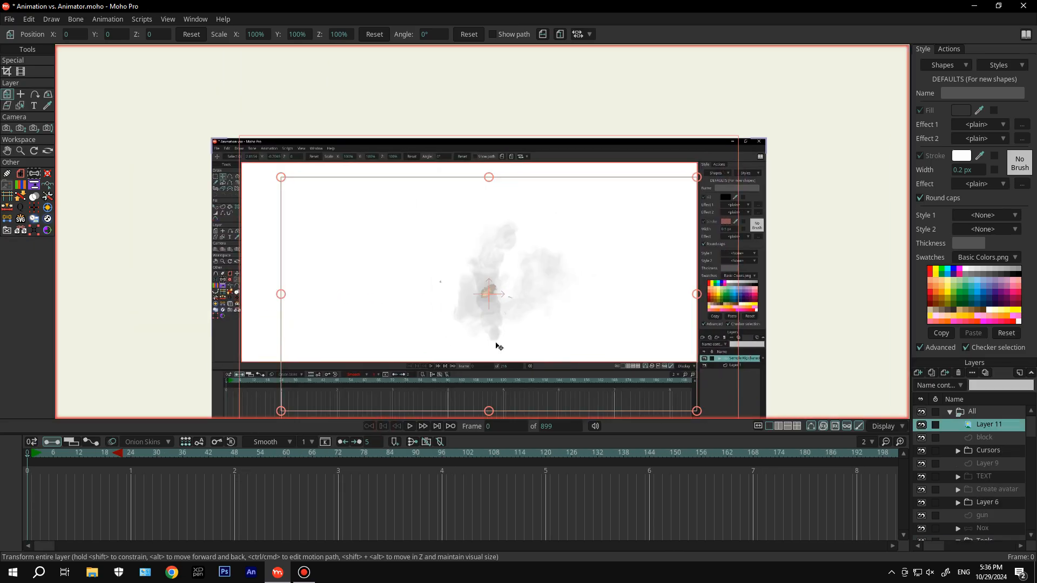
Scale the imported smoke sequence layer to 7.5% and slide its clip along the timeline to about frame 637
drag(696, 411, 515, 300)
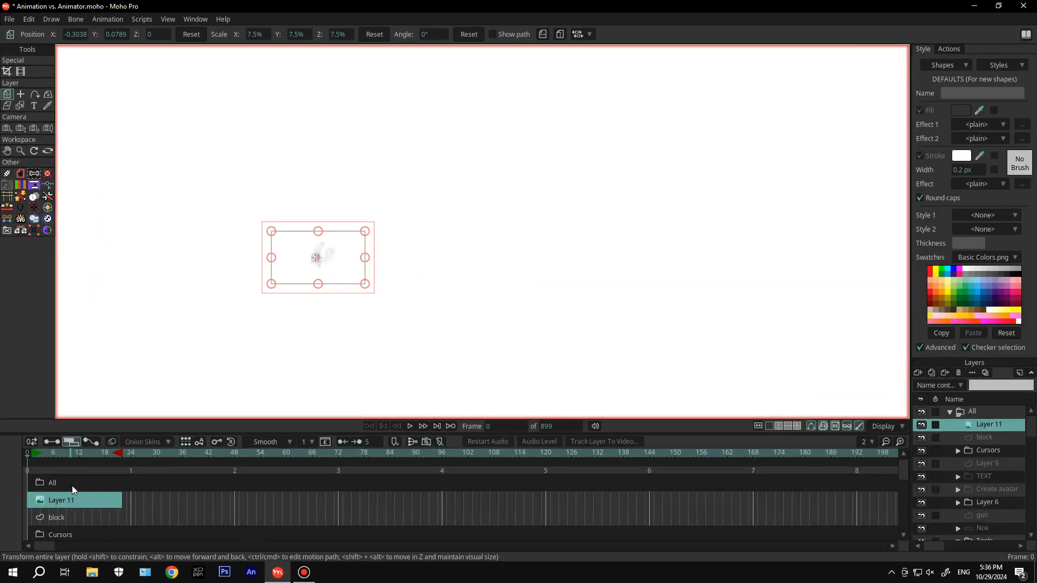
drag(98, 506, 26, 508)
drag(140, 492, 796, 506)
drag(186, 505, 525, 505)
drag(524, 505, 624, 500)
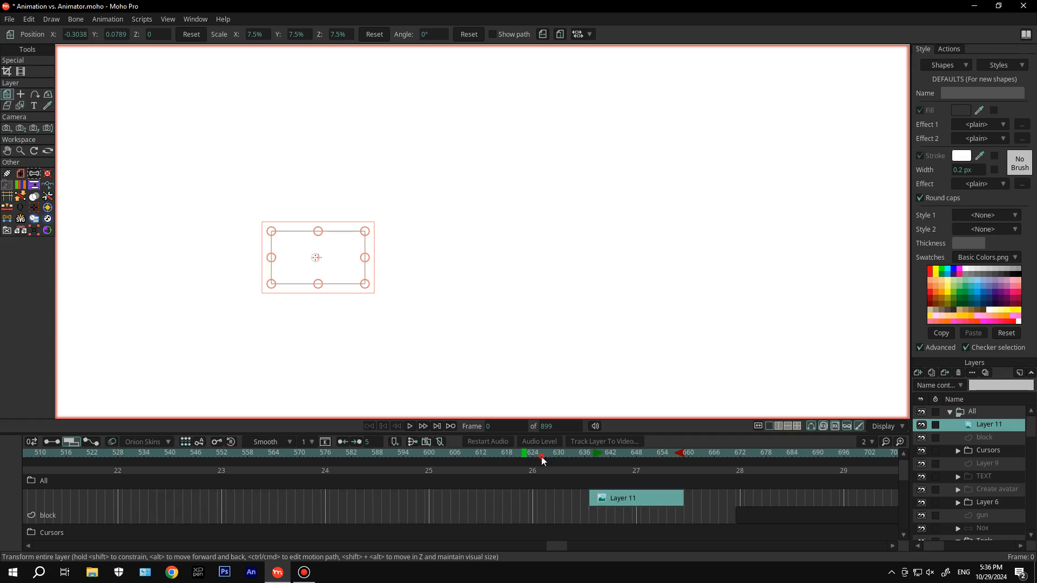
Move the smoke sequence's clip along the timeline to start at about frame 674, where the block is being drawn
click(558, 457)
key(Right)
key(Right)
key(Right)
key(Right)
drag(558, 457, 636, 457)
drag(599, 513, 358, 509)
scroll(917, 492, down, 3)
scroll(381, 517, down, 5)
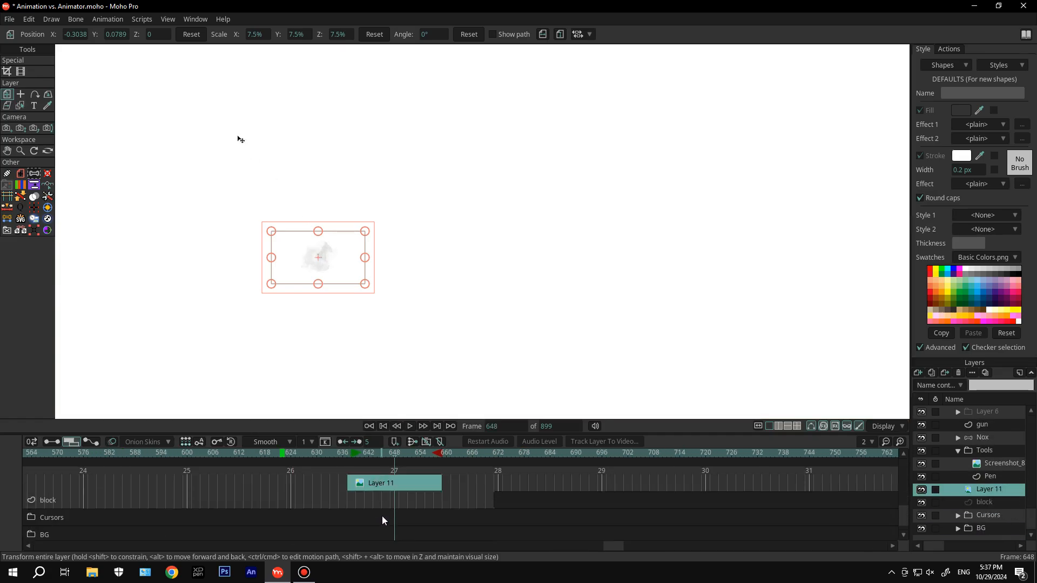
drag(513, 461, 510, 459)
drag(271, 247, 405, 276)
drag(411, 483, 566, 484)
drag(319, 264, 551, 234)
scroll(469, 279, down, 1)
key(Left)
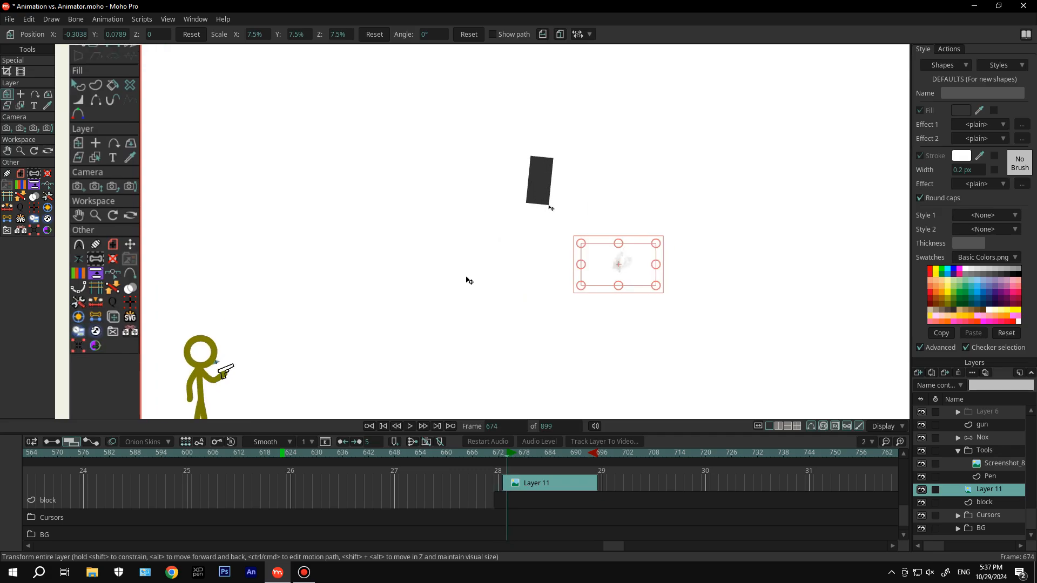
Step through the block's drawing frames and shift the smoke clip to start at about frame 680
key(Right)
key(Right)
key(Right)
key(Left)
key(Left)
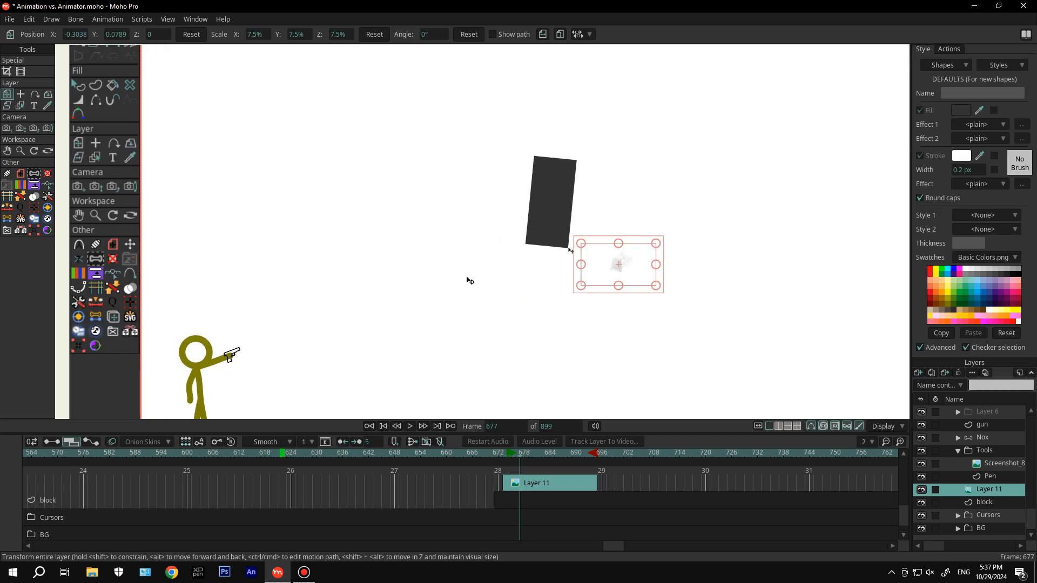
key(Right)
key(Right)
key(Right)
key(Right)
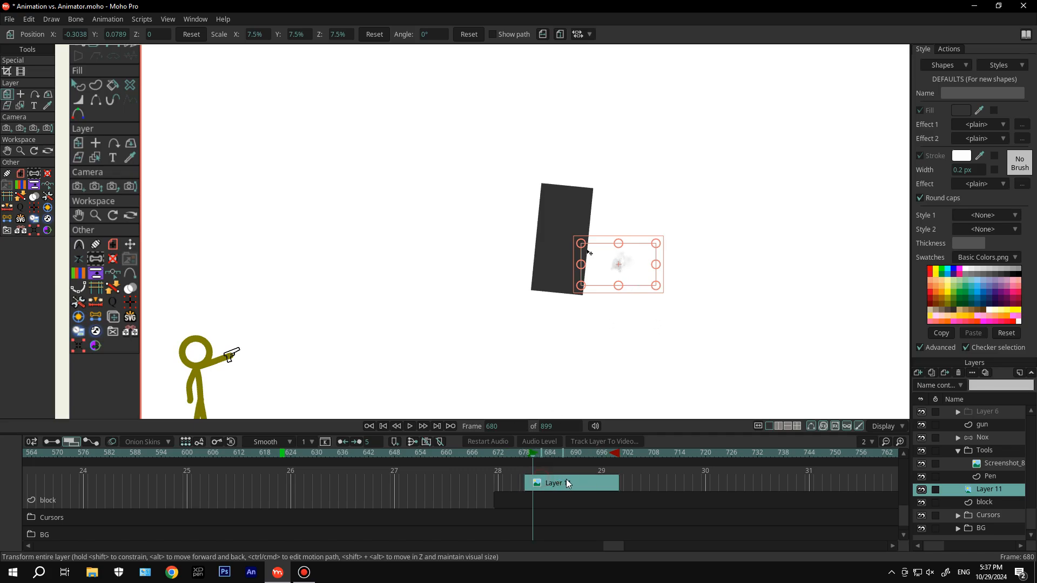
Position the smoke sequence over the upper part of the block's left edge at frame 680
drag(634, 267, 576, 261)
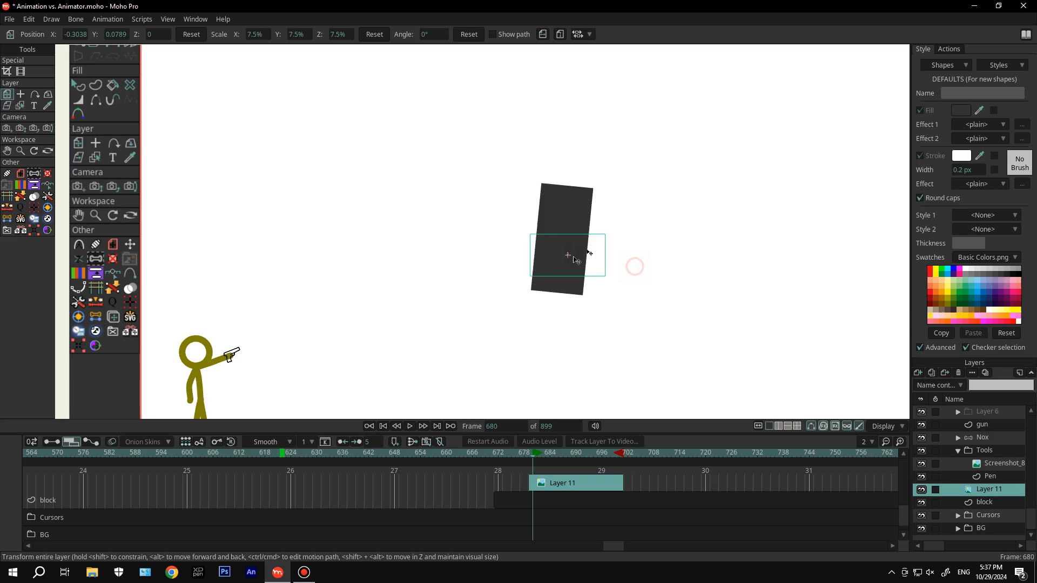
scroll(534, 238, up, 7)
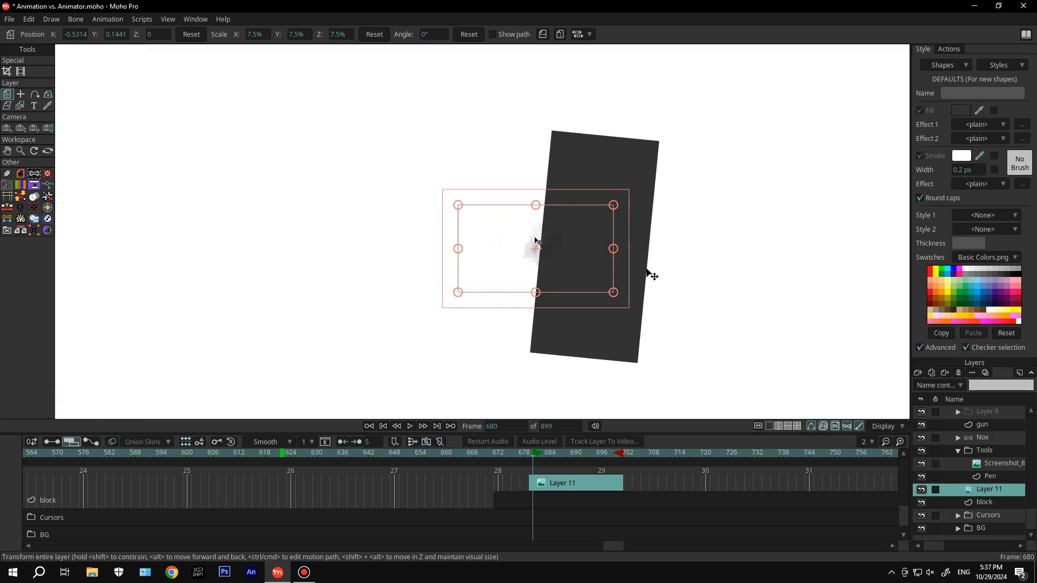
drag(542, 245, 549, 200)
Duplicate the smoke sequence layer twice to get three copies
right_click(982, 491)
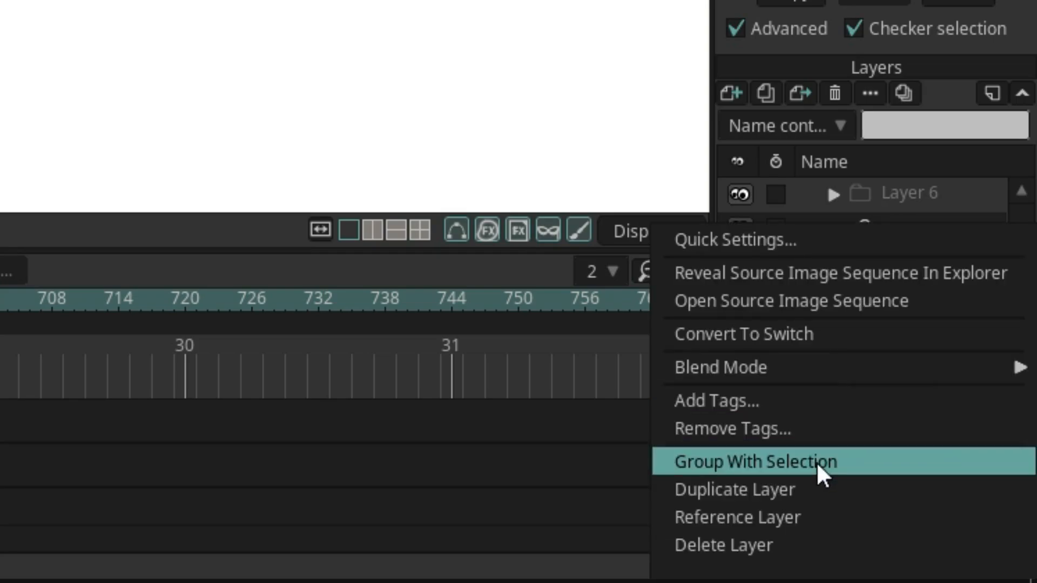
click(796, 490)
right_click(934, 419)
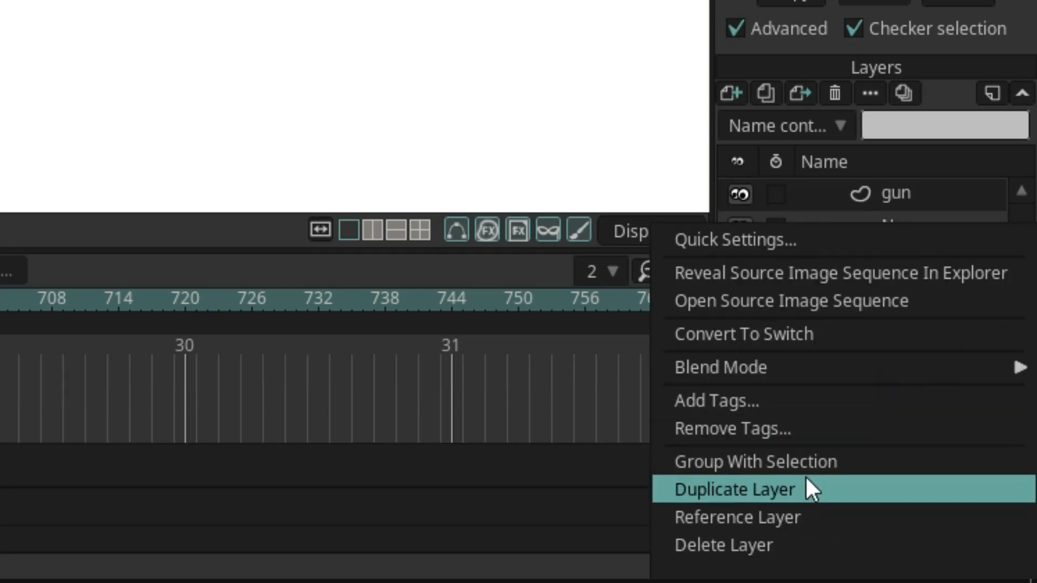
click(744, 487)
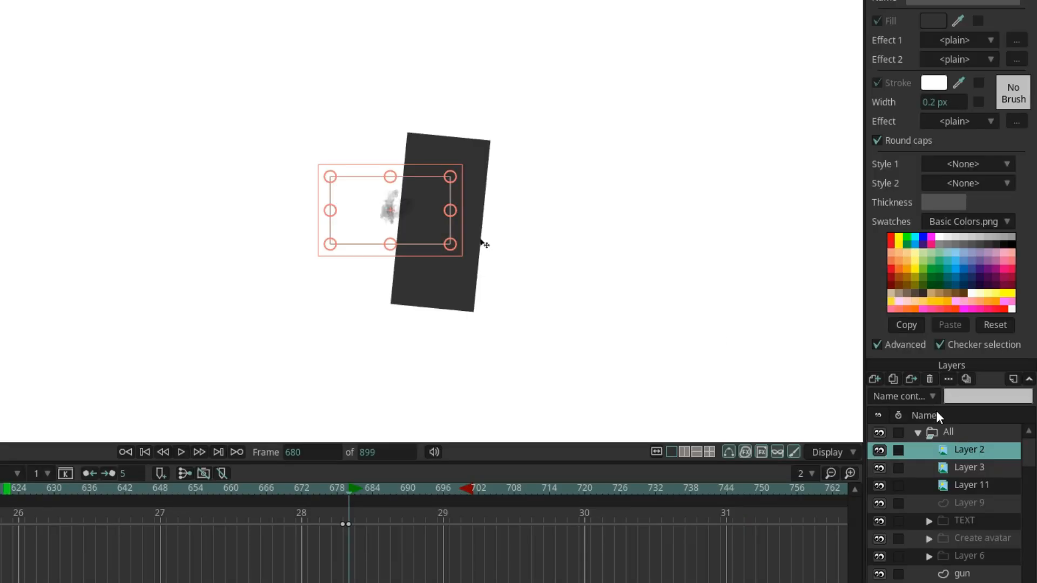
Spread the three smoke layers along the block's left edge at frame 680 and scrub through to check them
click(418, 267)
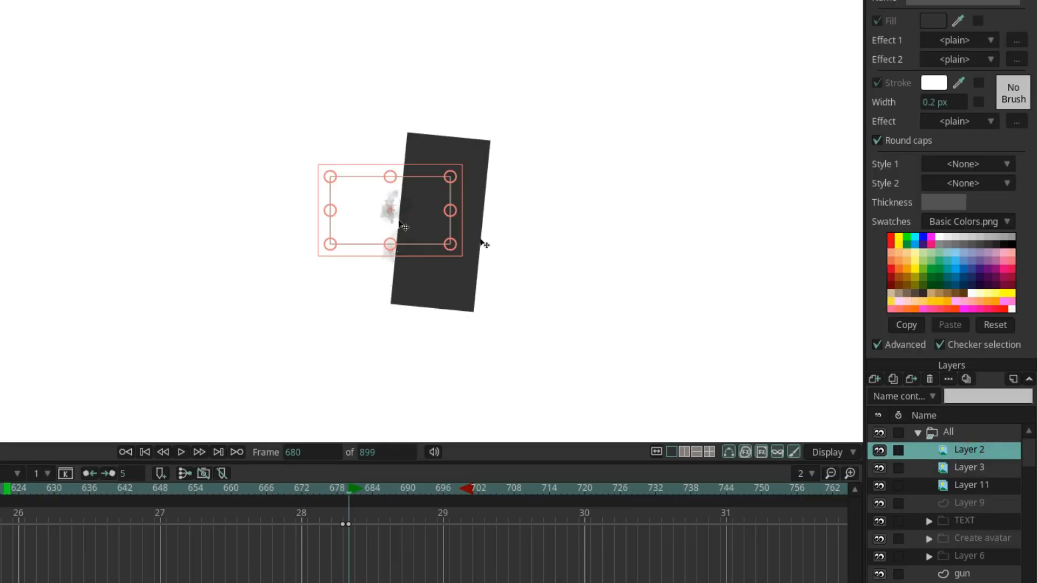
click(970, 468)
drag(411, 190, 414, 297)
click(978, 486)
click(970, 468)
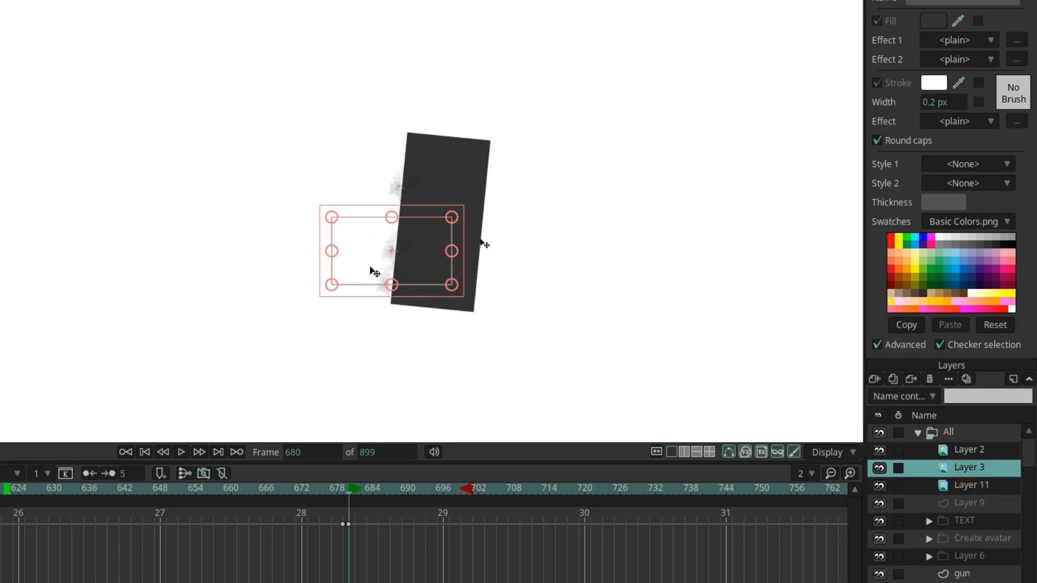
drag(372, 269, 374, 247)
drag(390, 489, 462, 489)
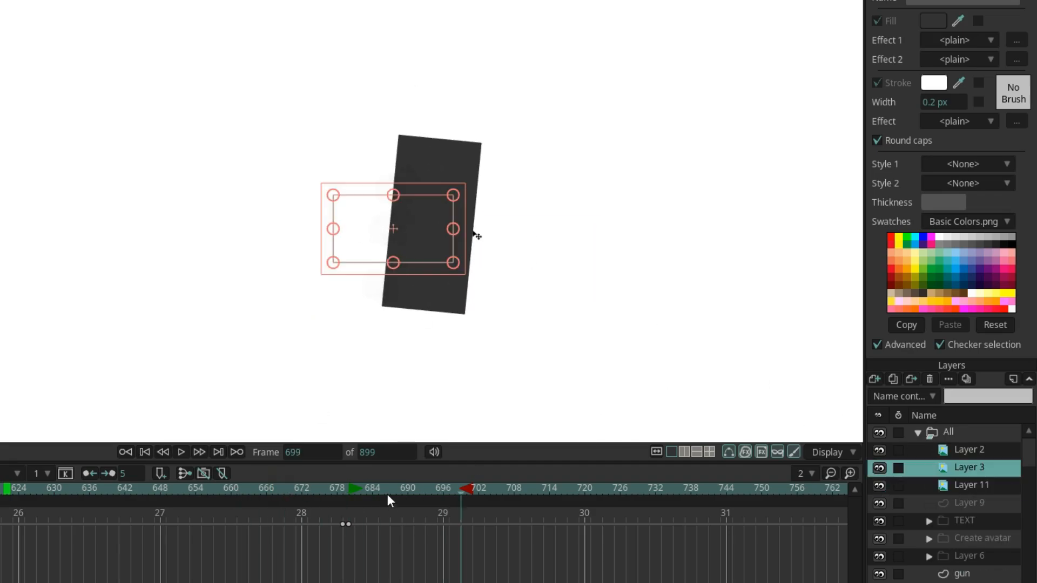
drag(387, 491, 354, 456)
Delay the Layer 3 and Layer 11 clips so they start after Layer 2, and play back the staggered smoke
click(430, 207)
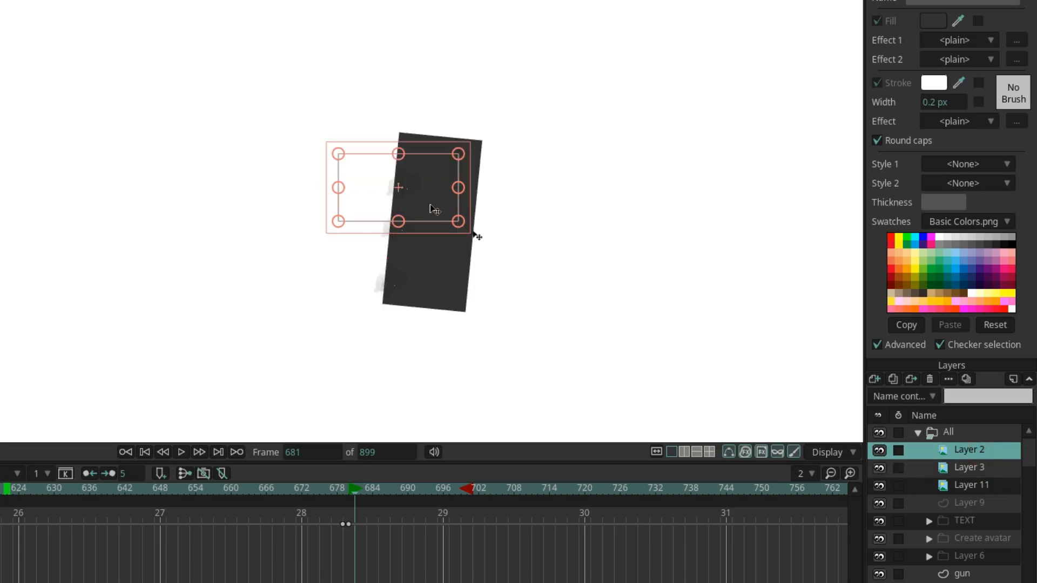
scroll(431, 206, up, 5)
click(1, 474)
click(349, 490)
drag(416, 577, 451, 578)
drag(378, 582, 449, 582)
click(977, 451)
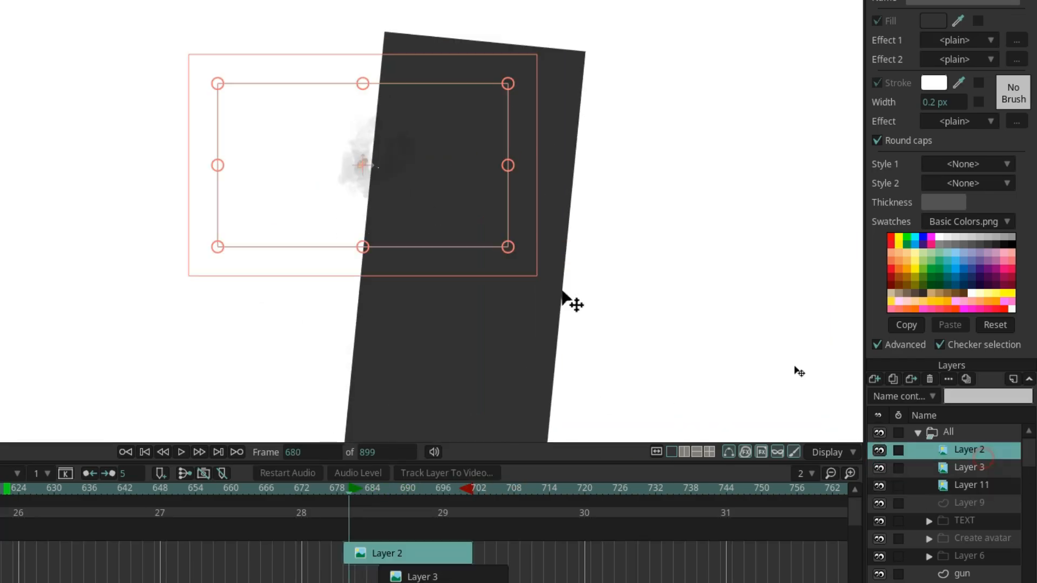
key(space)
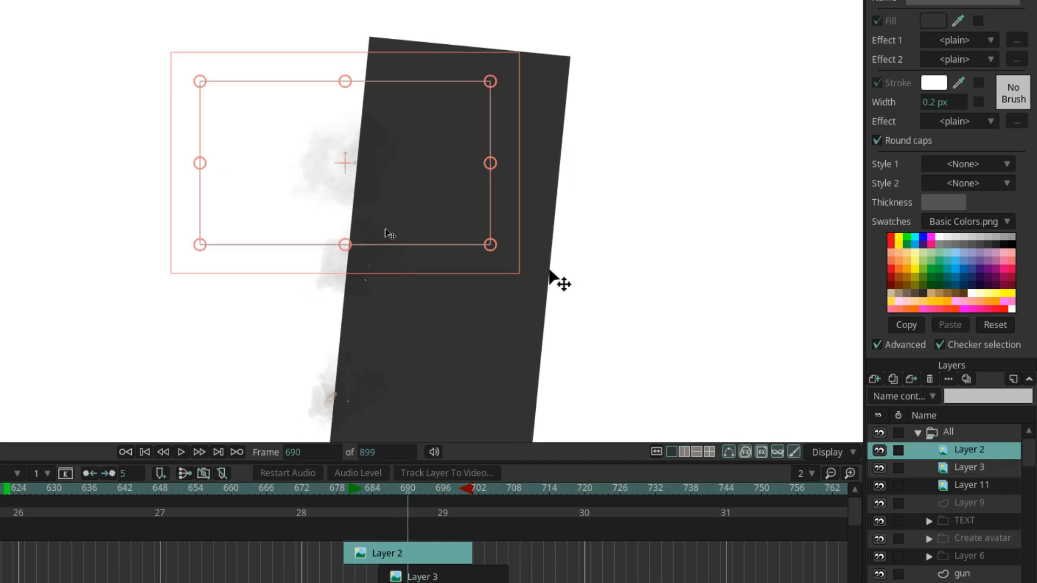
Shift the Layer 3 smoke clip to start at about frame 688
click(441, 576)
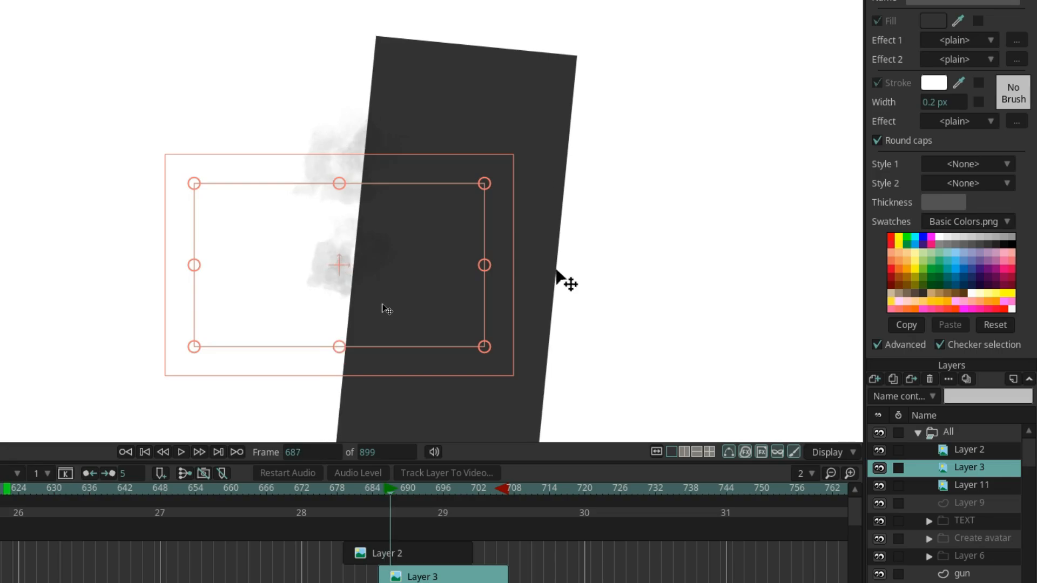
key(Left)
drag(439, 573, 433, 574)
key(Left)
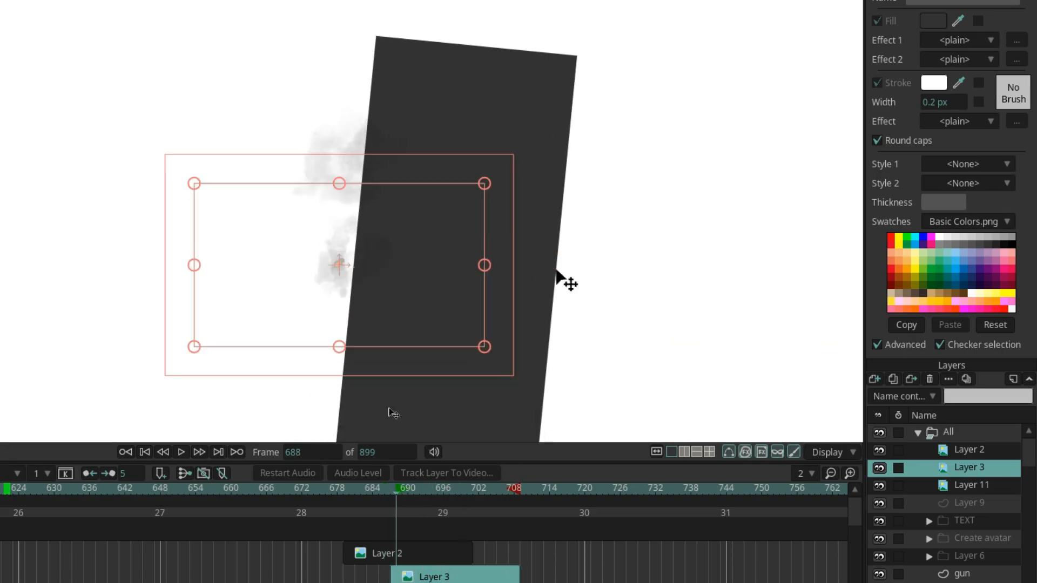
Step forward frame by frame from frame 688 to check how the staggered smoke clips play against the block
key(Right)
key(Right)
key(Right)
key(Right)
key(Right)
key(Right)
key(Right)
key(Right)
key(Right)
key(Right)
key(Right)
key(Right)
key(Right)
key(Right)
key(Right)
key(Right)
key(Right)
key(Right)
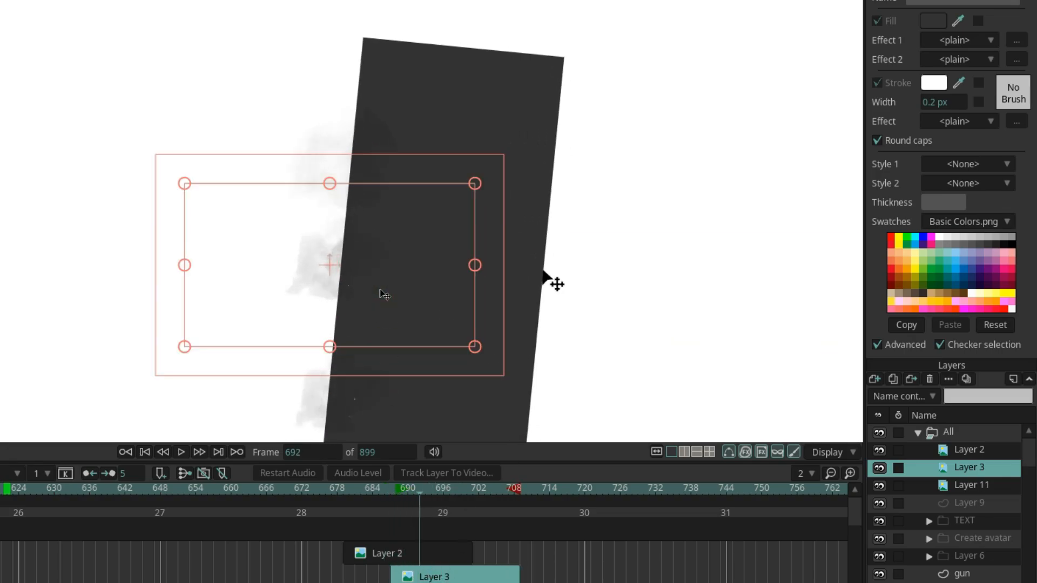
Shift the Layer 3 smoke clip to start at about frame 683 and the Layer 11 clip at about frame 688
click(432, 561)
mouse_move(380, 490)
mouse_down()
mouse_move(348, 484)
mouse_move(367, 483)
mouse_up()
drag(414, 538, 393, 539)
key(Right)
key(Right)
key(Right)
key(Right)
key(Right)
drag(448, 561, 442, 562)
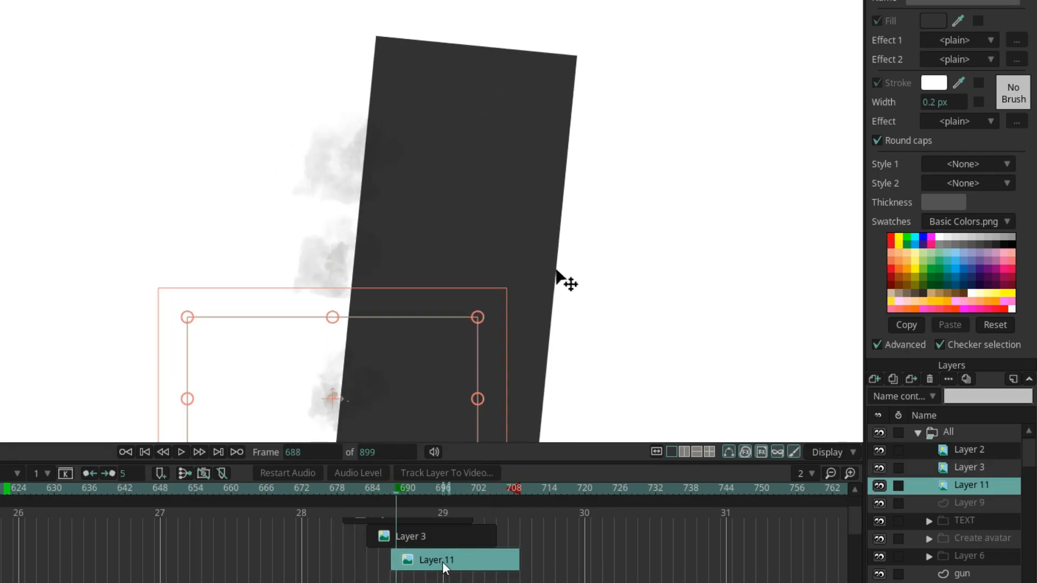
Step through the frames after 688 to review the new timing of the three smoke clips
key(Right)
key(Right)
key(Right)
key(Right)
key(Right)
key(Right)
key(Right)
key(Right)
key(Right)
key(Right)
key(Right)
Group the three smoke layers into a group named "fire effects" and collapse it
scroll(385, 384, down, 5)
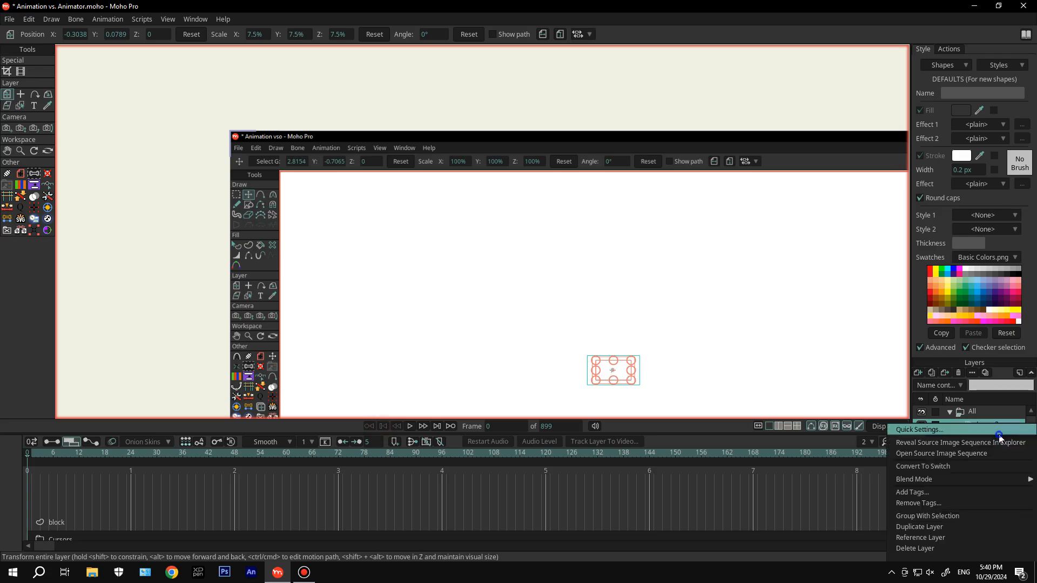
click(980, 490)
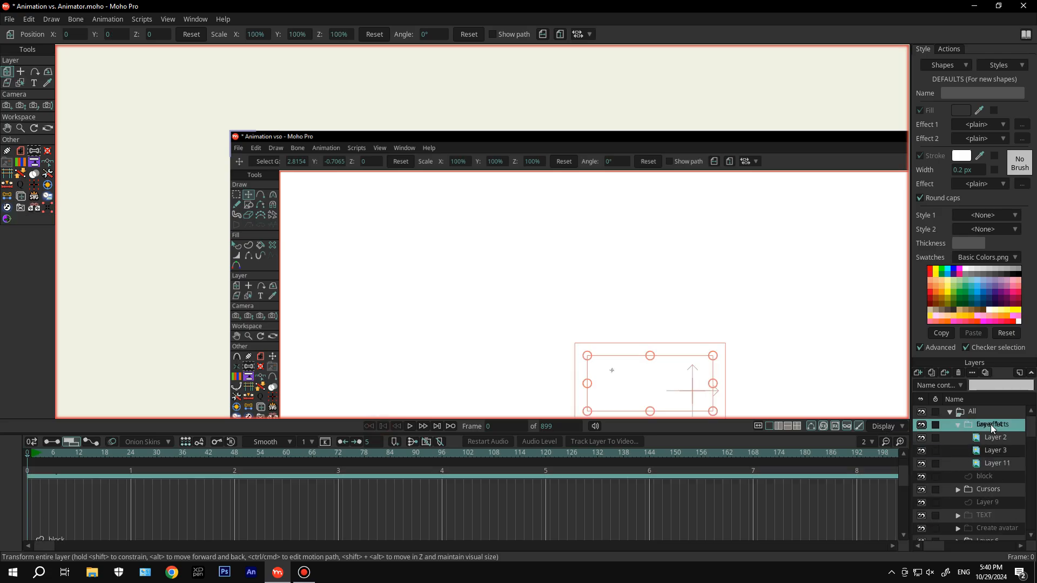
click(957, 425)
Play back and scrub the scene around the smoke to check the stick figure, block and effects together
scroll(704, 348, down, 2)
drag(704, 349, 651, 234)
click(51, 442)
key(space)
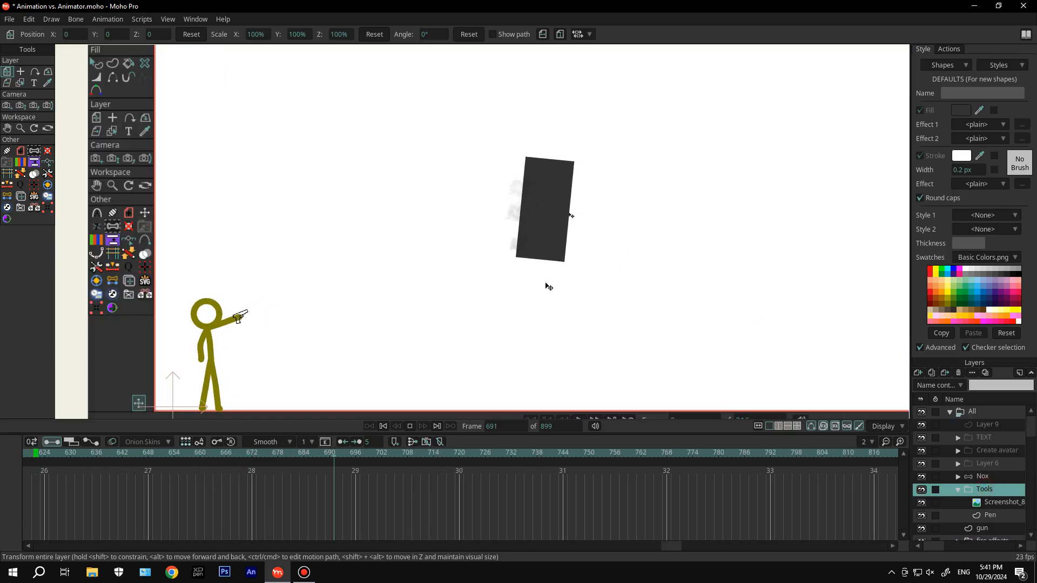
drag(324, 452, 200, 452)
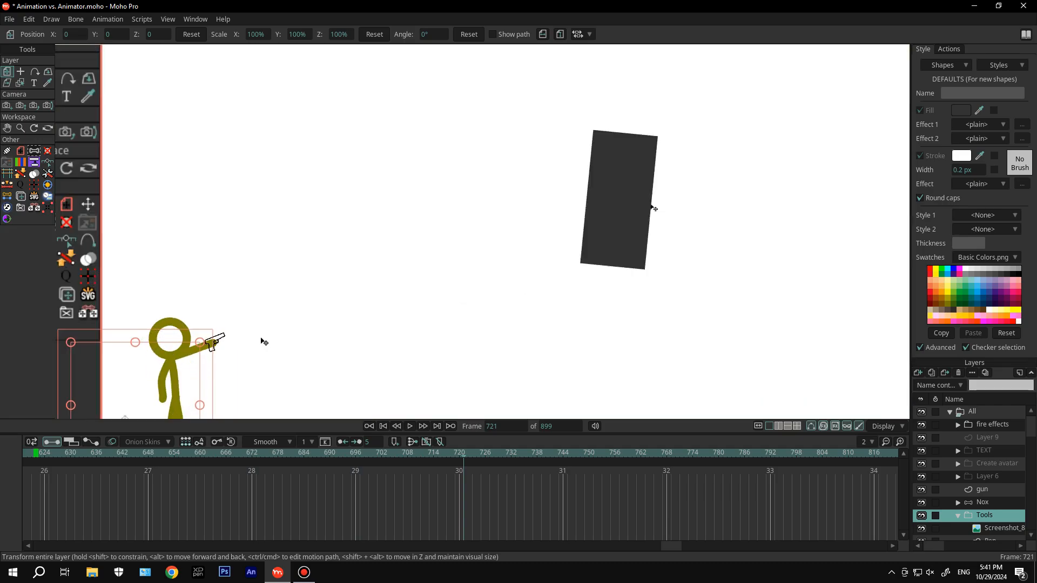
Return to frame 0 and create a new vector layer named "fire"
click(382, 427)
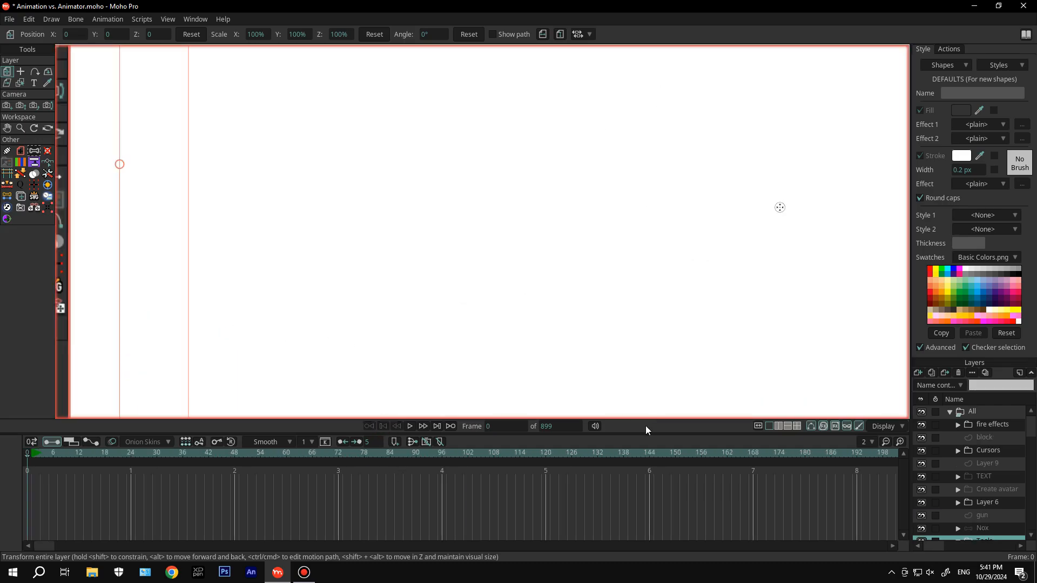
click(918, 373)
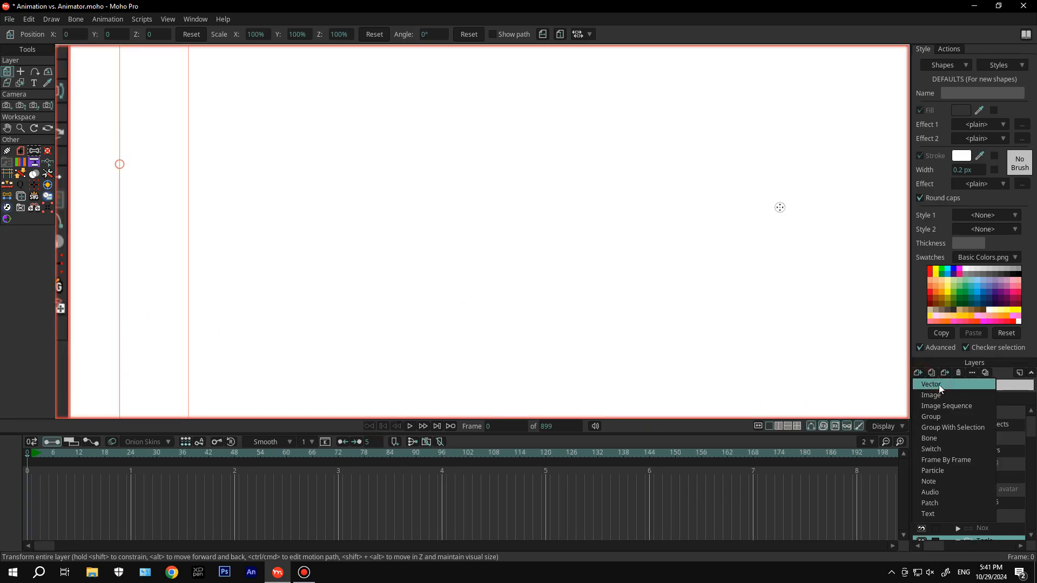
click(939, 388)
text(fire)
key(Return)
Draw a tiny ellipse on the fire layer in the blank canvas area as the bullet
scroll(993, 424, up, 1)
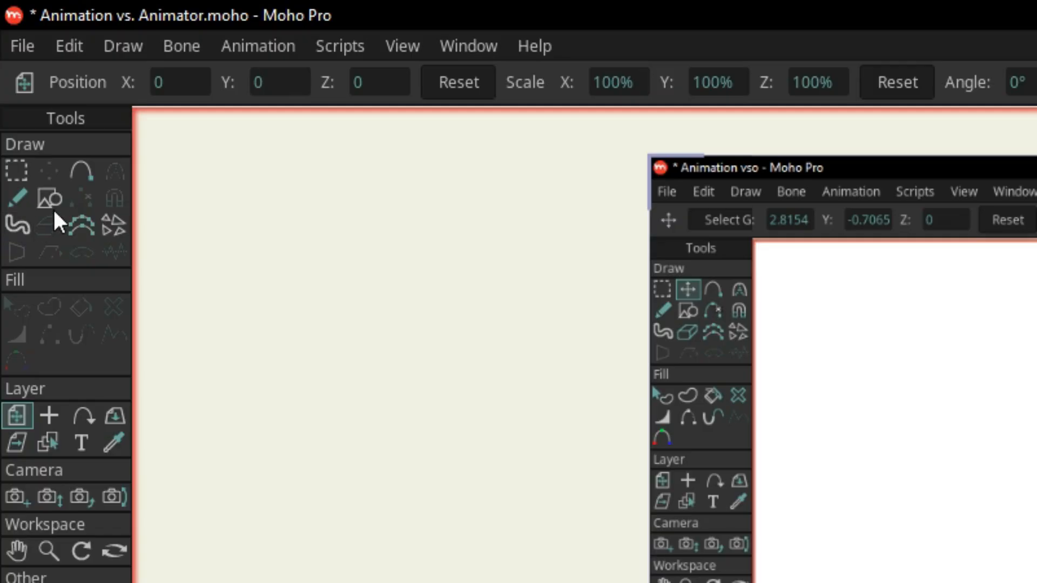
click(50, 201)
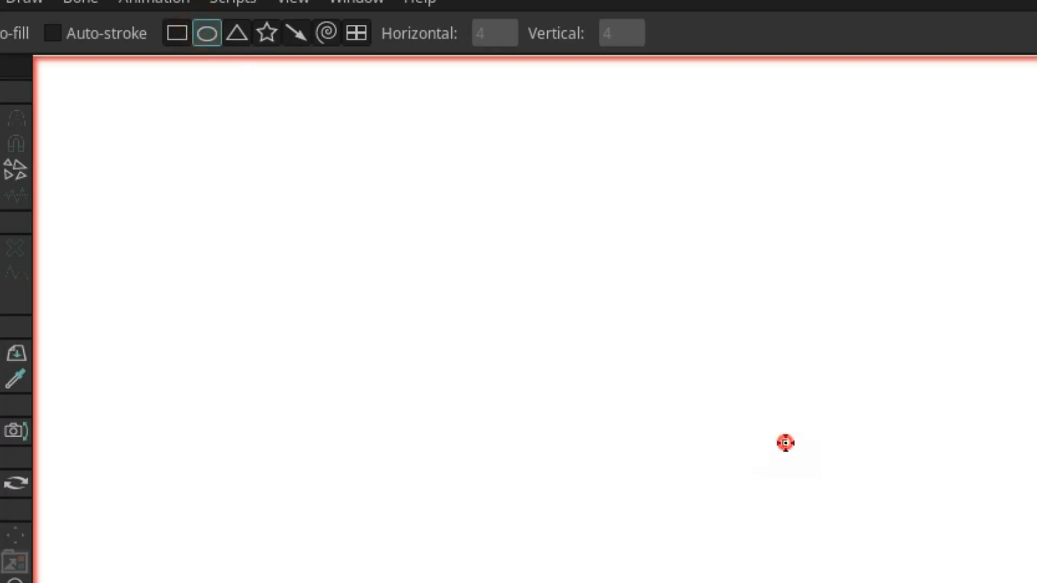
drag(797, 456, 795, 451)
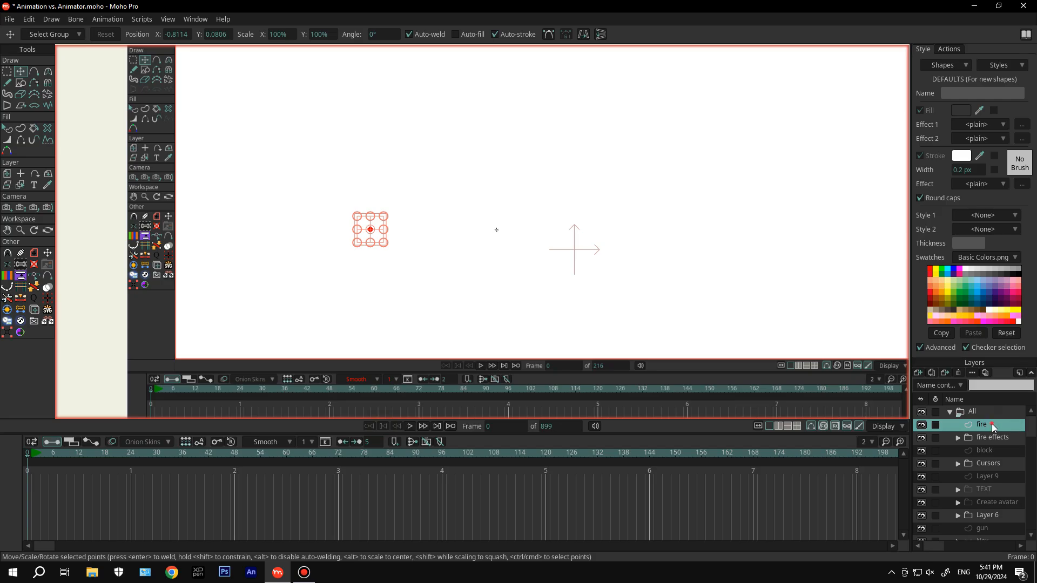
Make the fire layer invisible at frame 0 and visible from frame 676
double_click(992, 426)
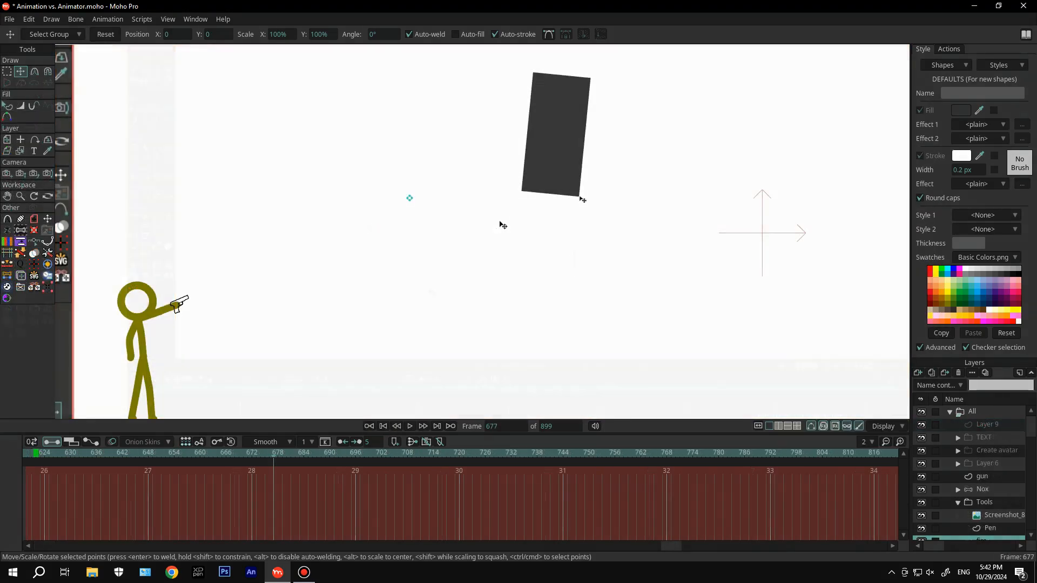
scroll(985, 471, down, 3)
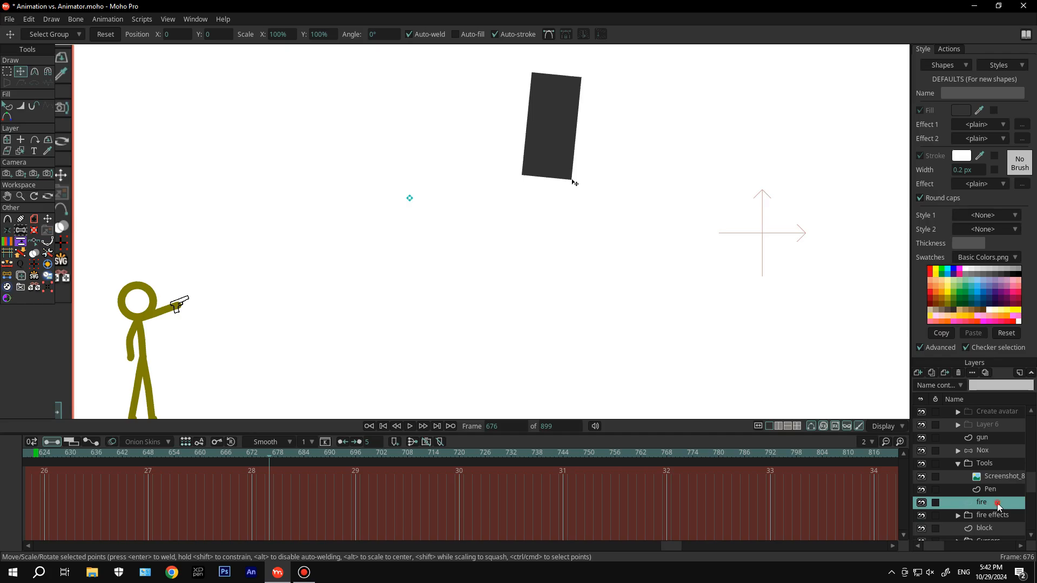
double_click(1004, 502)
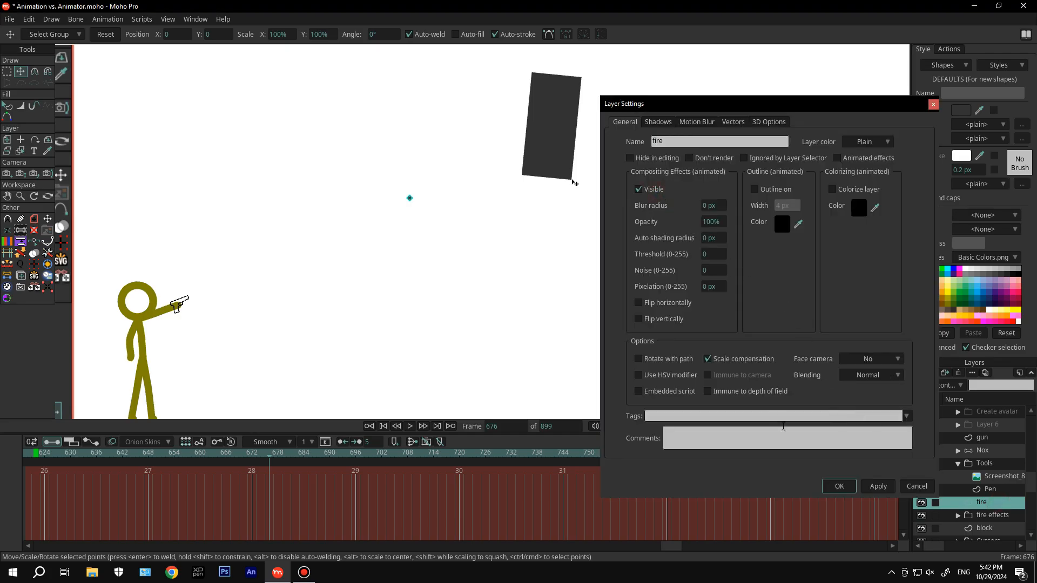
key(Return)
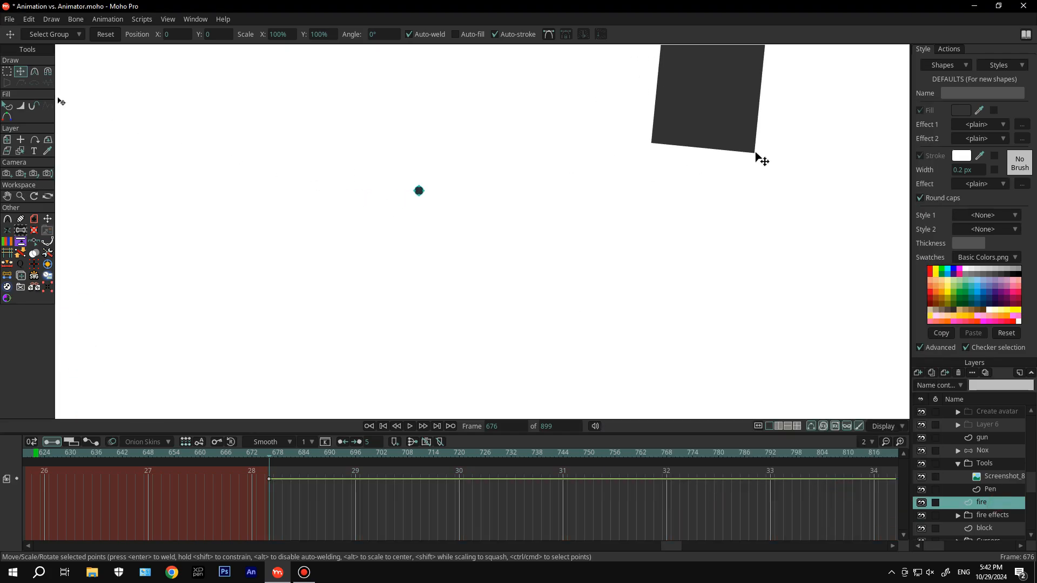
Set the fire layer's origin to the centre of the small ellipse
click(8, 140)
drag(319, 224, 414, 215)
click(20, 139)
click(514, 180)
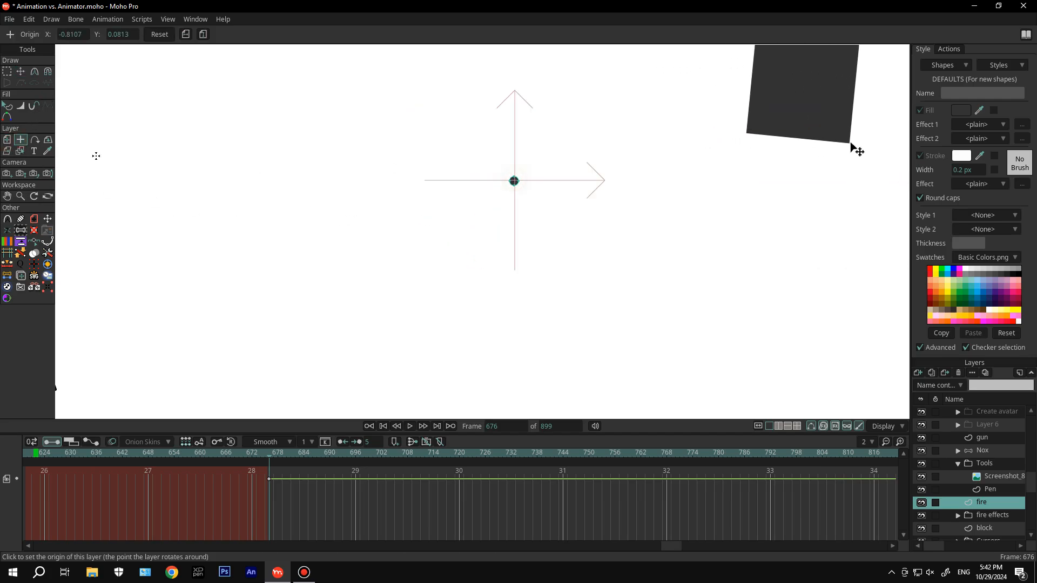
Scale the fire layer to 49.8% and place it at the tip of the stick figure's gun at frame 676
click(7, 140)
drag(523, 179, 597, 153)
drag(597, 154, 137, 366)
scroll(137, 366, up, 8)
drag(137, 366, 249, 319)
scroll(248, 313, up, 5)
drag(309, 358, 238, 302)
mouse_move(231, 280)
mouse_down()
mouse_move(204, 262)
mouse_move(227, 285)
mouse_up()
scroll(205, 263, down, 8)
scroll(206, 262, up, 7)
scroll(218, 264, down, 7)
drag(208, 263, 231, 268)
scroll(210, 265, up, 7)
scroll(216, 257, down, 2)
Animate the fire layer from the gun toward the block over frames 677 and 678
key(Right)
scroll(349, 282, down, 8)
drag(388, 265, 236, 335)
drag(166, 351, 631, 225)
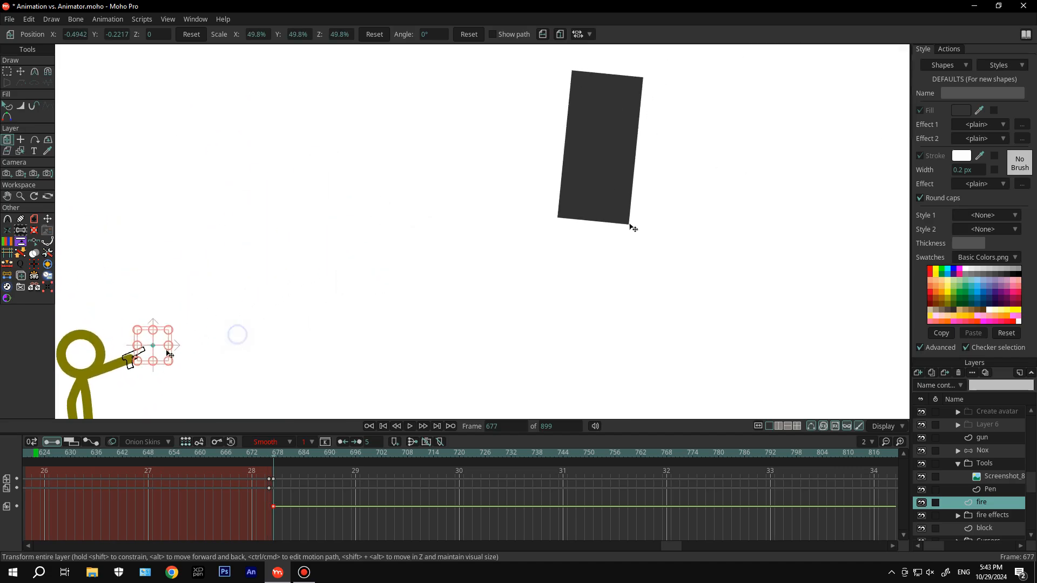
key(Right)
key(Left)
key(Left)
key(Right)
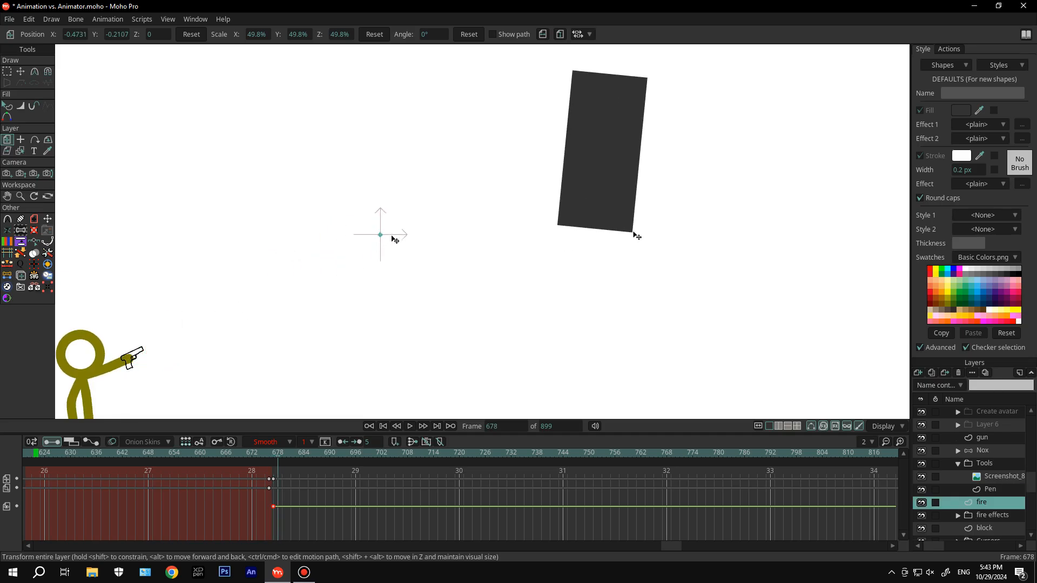
Move the fire layer's block-side position keyframe to frame 679 and step back through the shot
key(Right)
key(Right)
drag(286, 479, 283, 480)
key(Left)
key(Left)
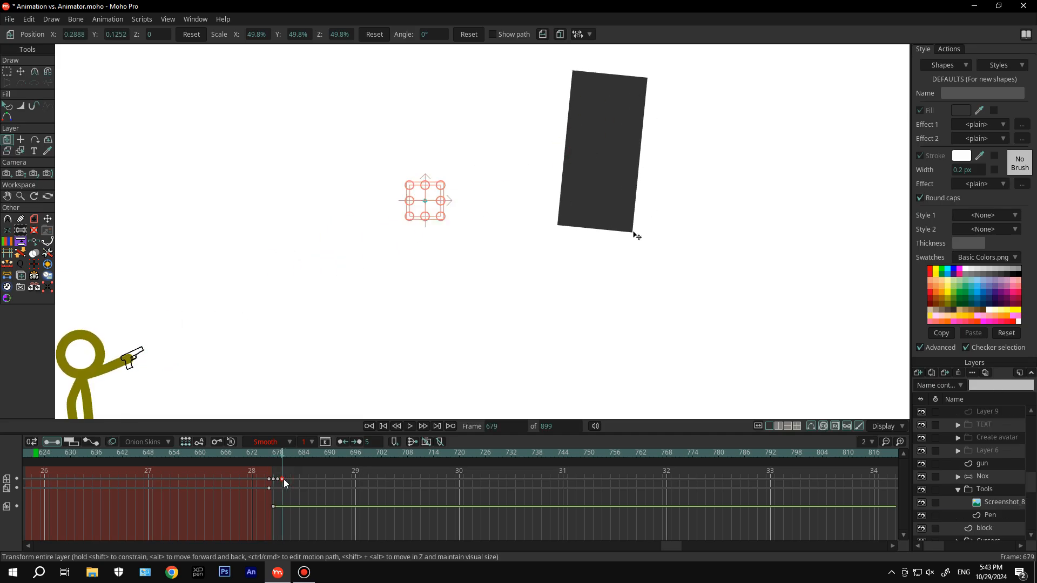
Fine-tune the fire layer's hit point on the block's left edge to X 0.2854, Y 0.1229 at frame 679
key(Right)
key(Right)
scroll(577, 176, up, 4)
drag(575, 148, 568, 150)
scroll(675, 243, down, 5)
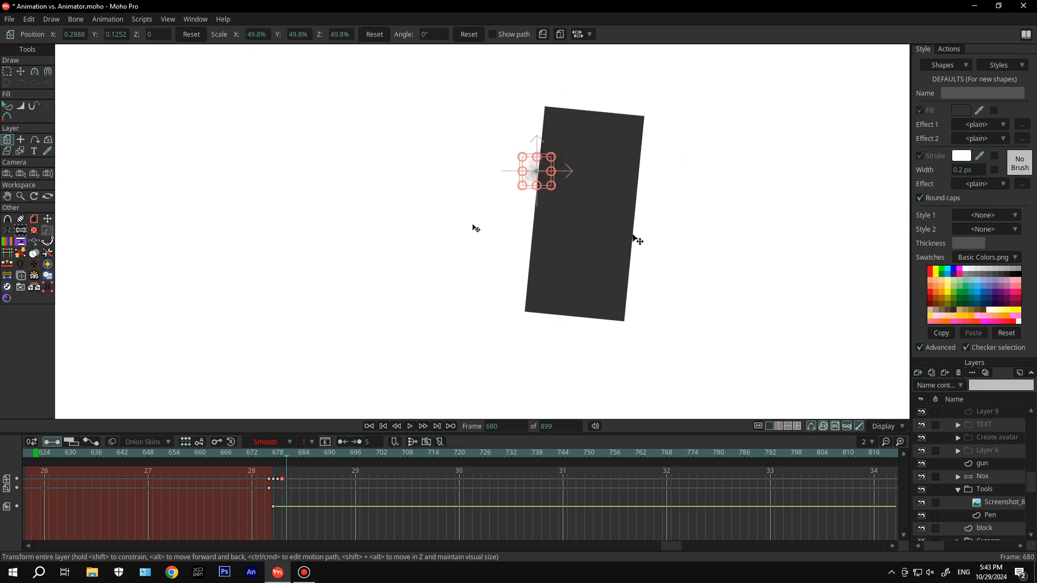
key(Left)
scroll(507, 181, up, 4)
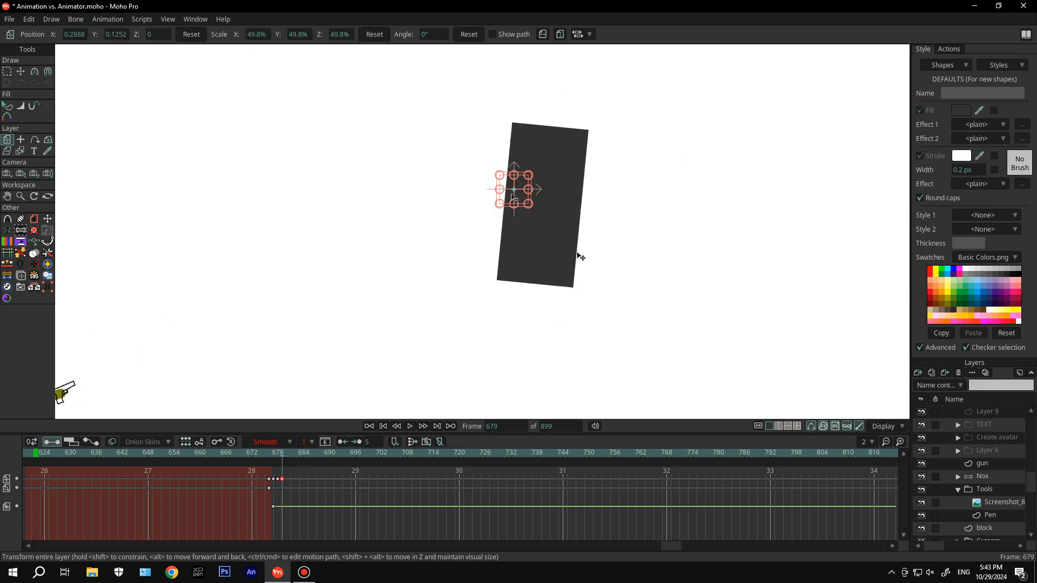
drag(529, 200, 504, 180)
key(Right)
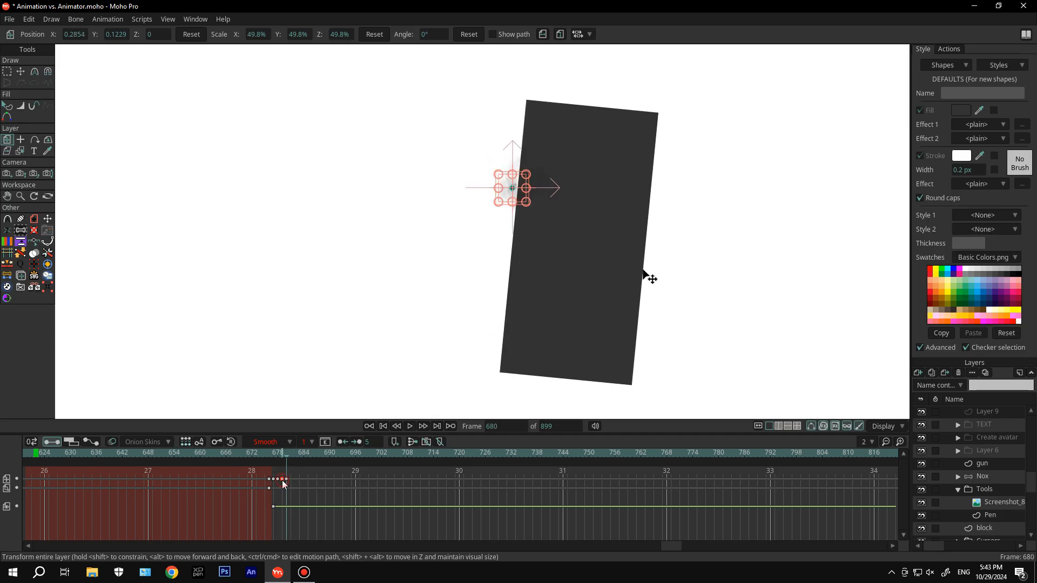
key(Left)
scroll(355, 350, down, 6)
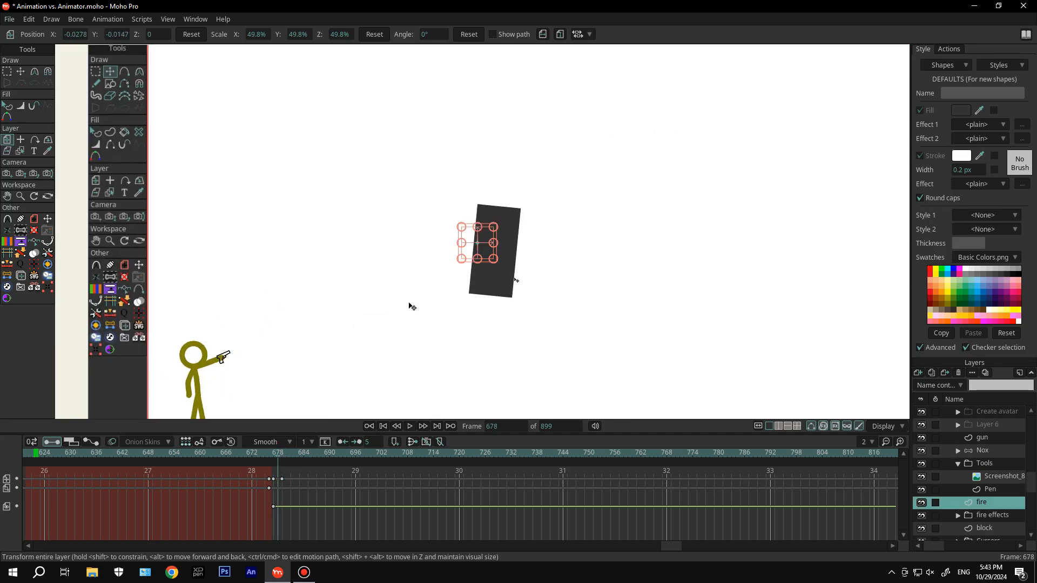
Step back and forth through frames 676 to 679 to check the bullet's flight from gun to block
key(Left)
scroll(1003, 462, up, 3)
key(Left)
key(Left)
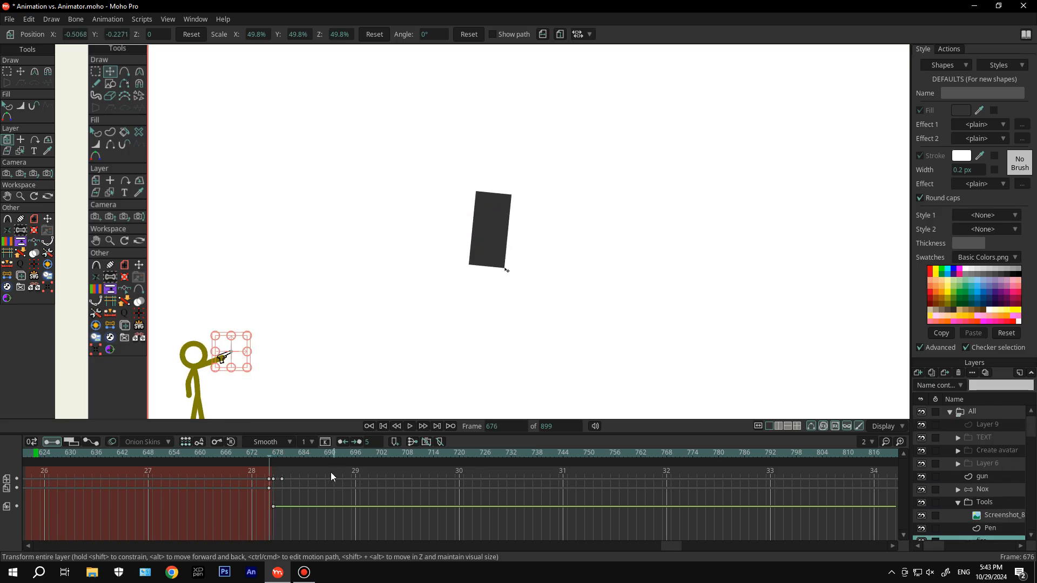
key(Right)
key(Right)
key(Left)
key(Right)
key(Right)
key(Left)
key(Left)
Move the fire layer farther ahead of the gun toward the block at frame 677
scroll(250, 341, up, 5)
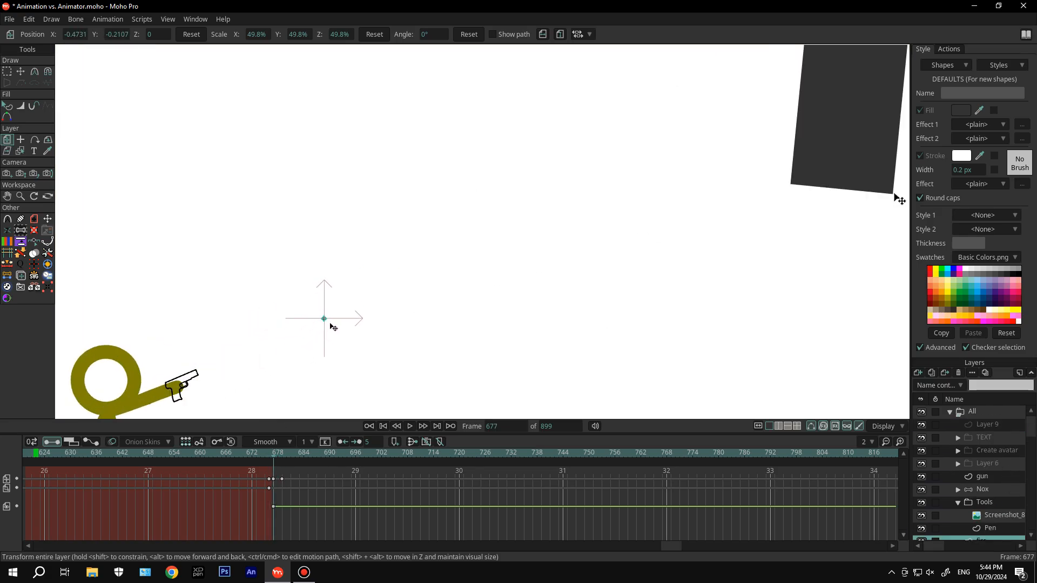
scroll(334, 337, down, 2)
key(Right)
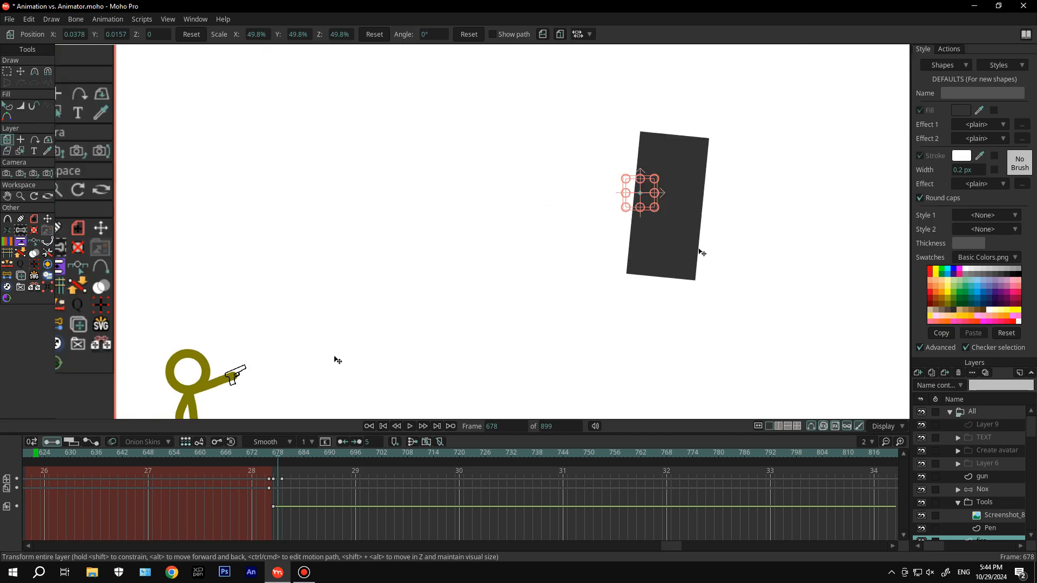
key(Right)
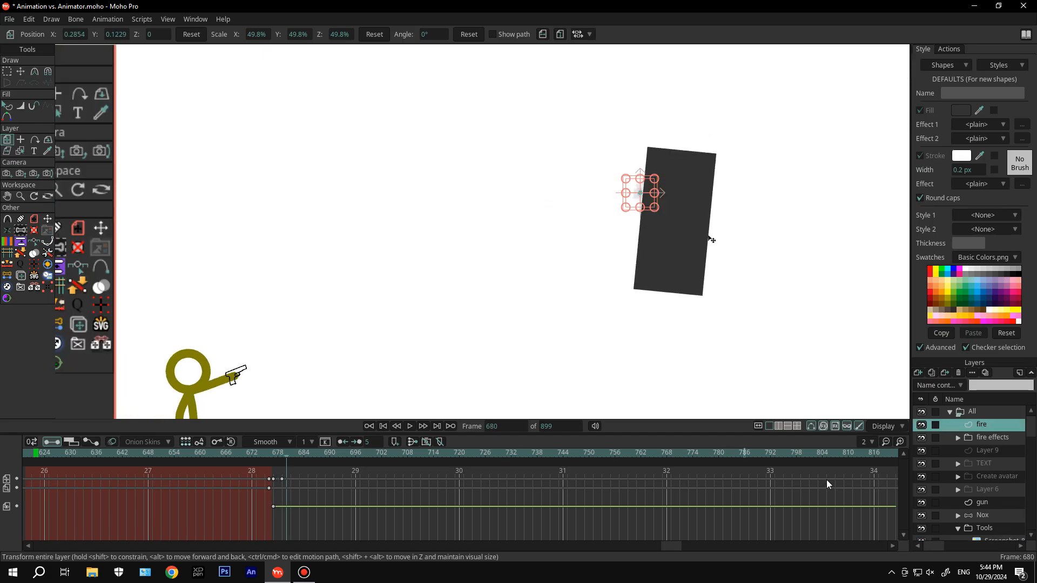
Hide the fire layer at frame 680 and make it visible again at frame 682
double_click(999, 426)
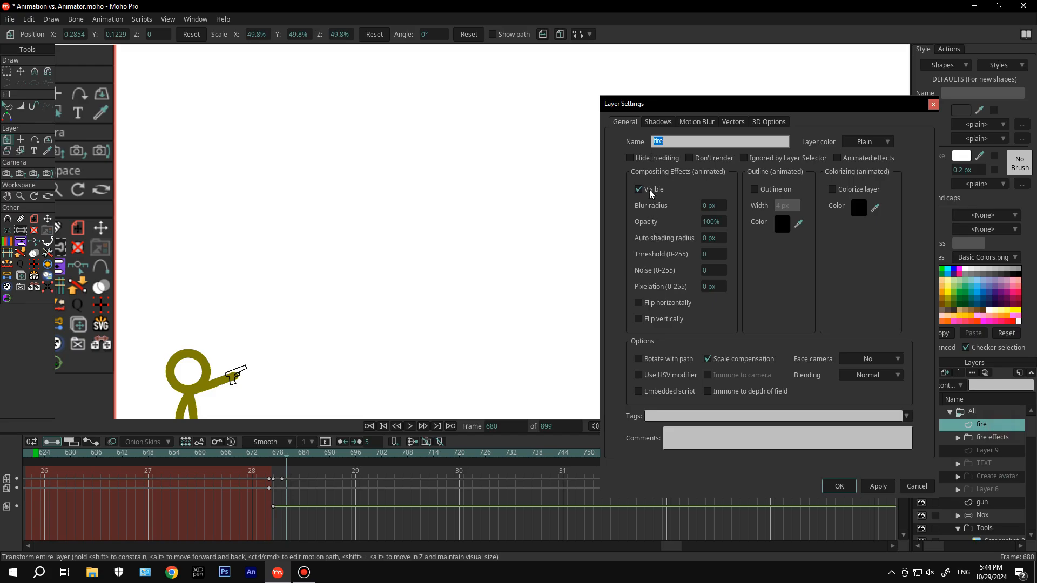
click(839, 484)
key(Left)
key(Right)
key(Right)
key(Right)
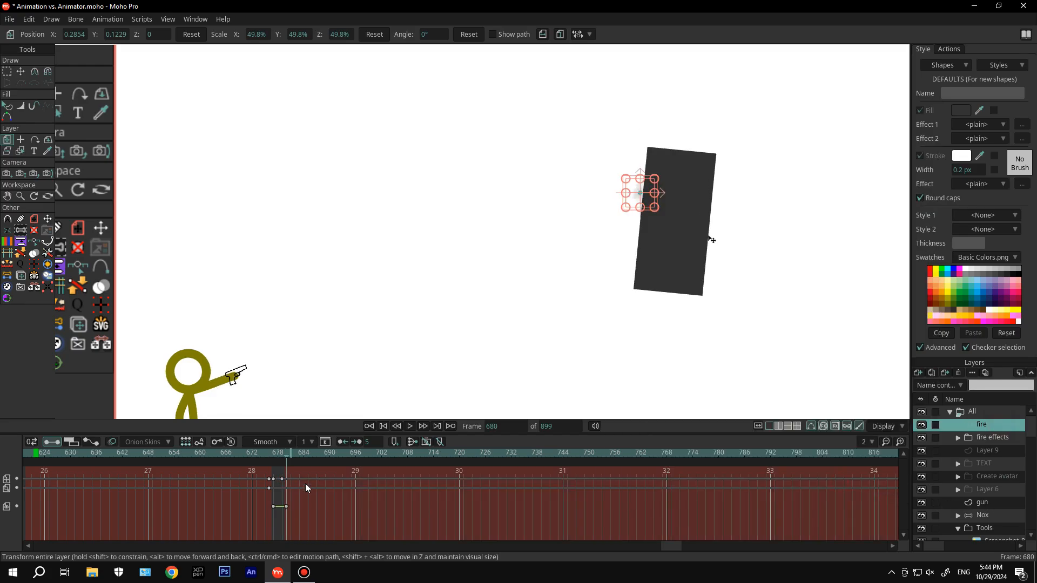
double_click(992, 425)
click(637, 190)
click(841, 487)
Place the fire layer back at the tip of the gun at frame 682 to start the second shot
scroll(634, 189, down, 4)
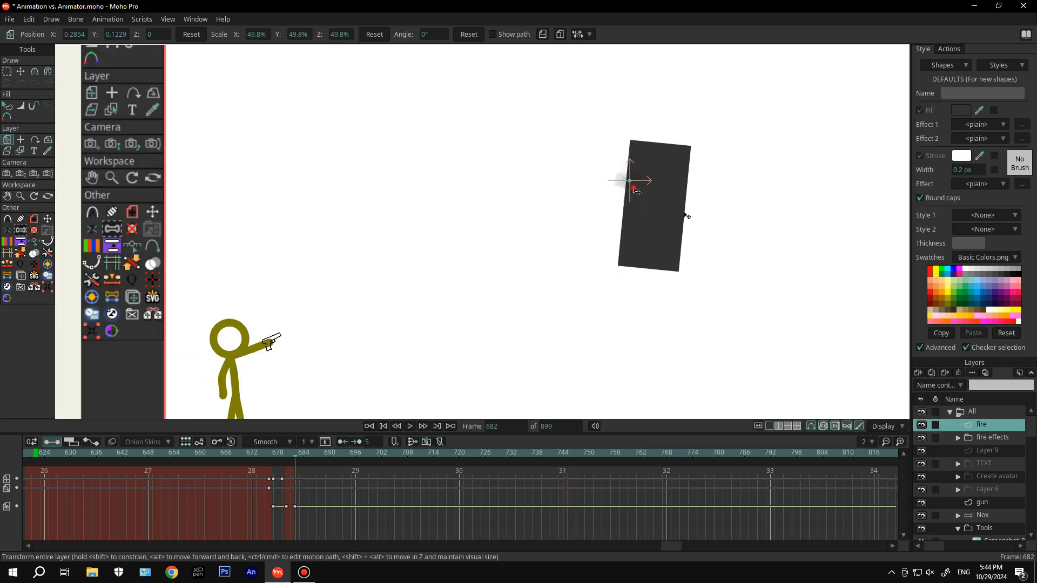
drag(634, 189, 280, 338)
scroll(278, 339, up, 8)
drag(301, 329, 381, 309)
scroll(369, 300, down, 4)
scroll(364, 322, down, 4)
Keyframe the fire layer at the block's second smoke spot, X 0.2746, Y 0.0541, at frame 683 and check the motion
key(Right)
key(Right)
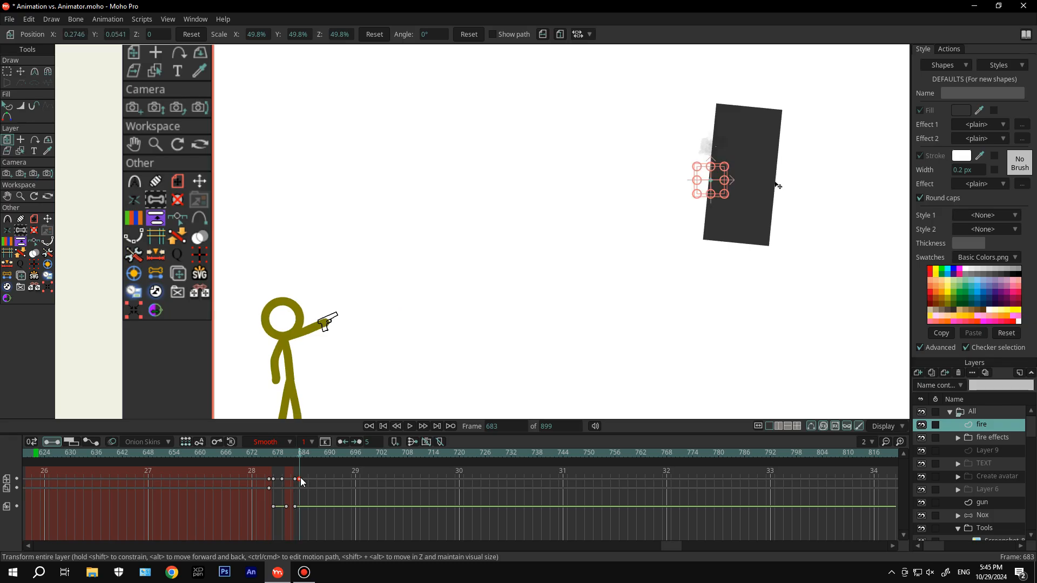
key(Left)
key(Left)
key(Right)
key(Right)
key(Right)
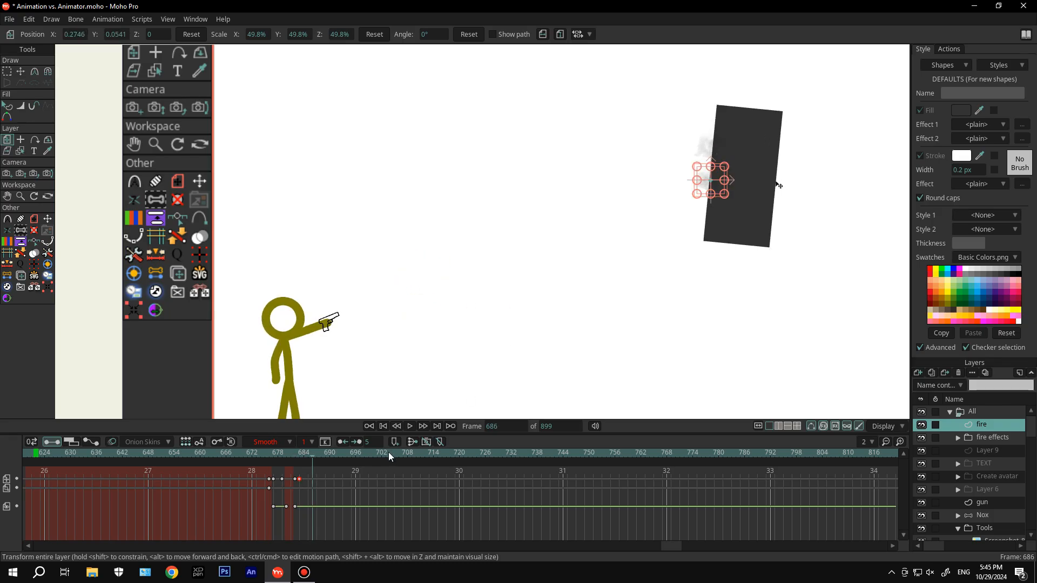
key(Left)
click(301, 453)
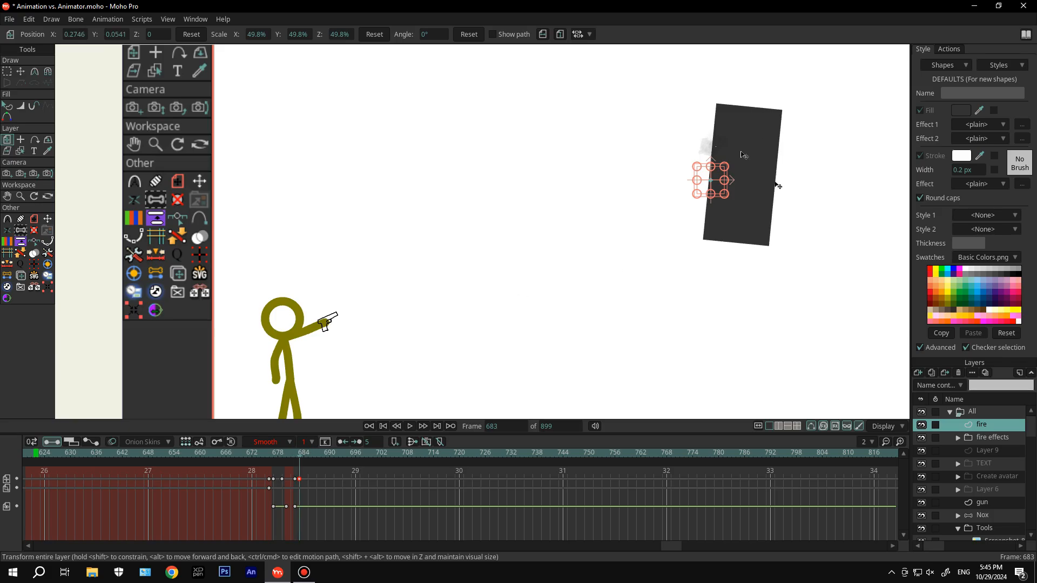
Move the fire layer between the gun and the block and turn off its visibility at about frame 684
drag(744, 155, 630, 234)
double_click(984, 424)
click(639, 187)
click(836, 486)
Step forward to frame 687 and turn the fire layer's visibility back on for the third shot
key(Left)
key(Right)
key(Right)
key(Right)
key(Left)
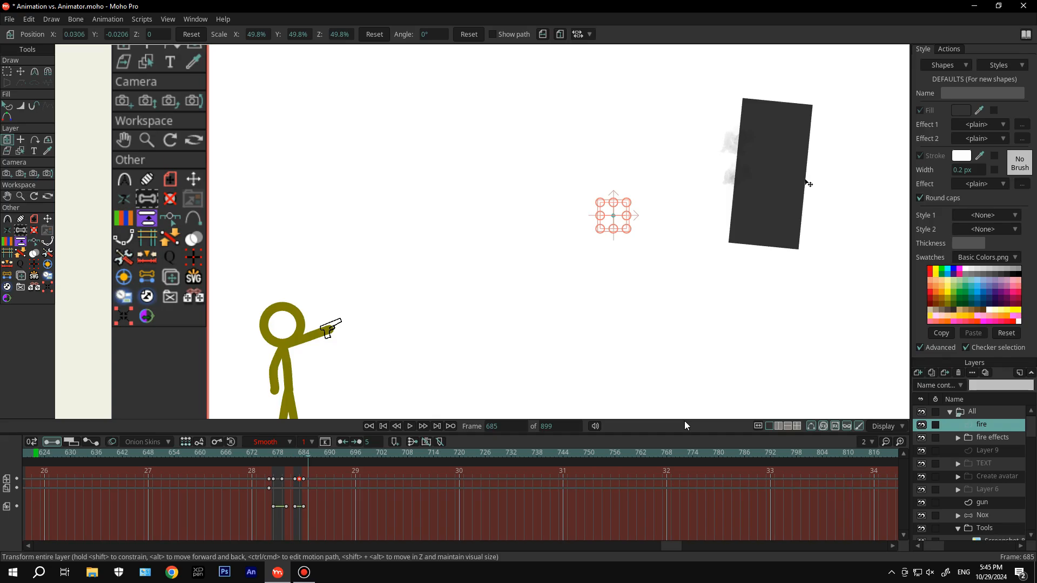
double_click(983, 424)
click(638, 188)
click(838, 486)
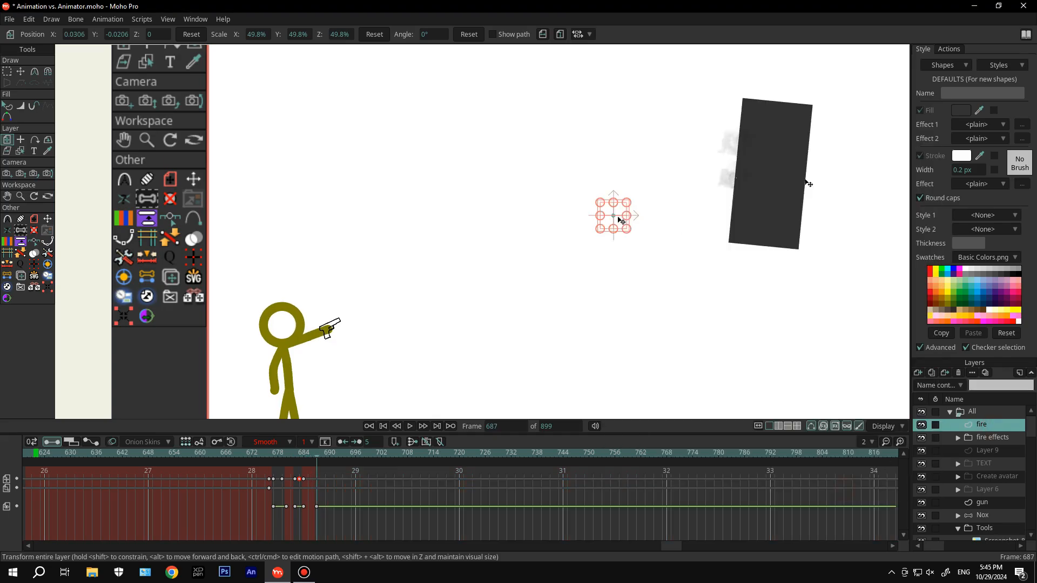
Animate the fire layer for the third shot from the gun at frame 687 to the block's lowest smoke spot at frame 688
key(Right)
key(Left)
key(Left)
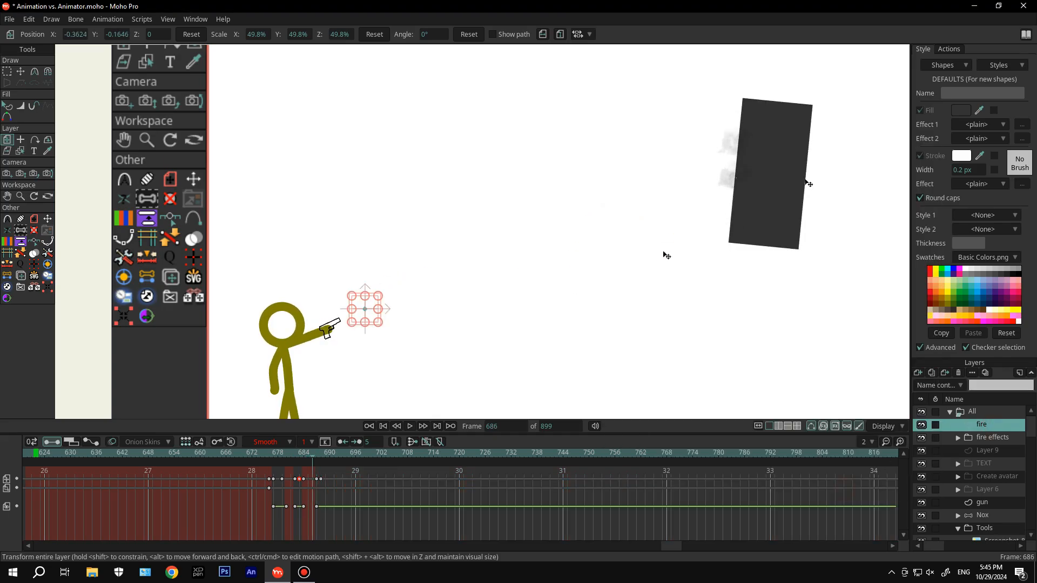
key(Right)
key(Right)
key(Left)
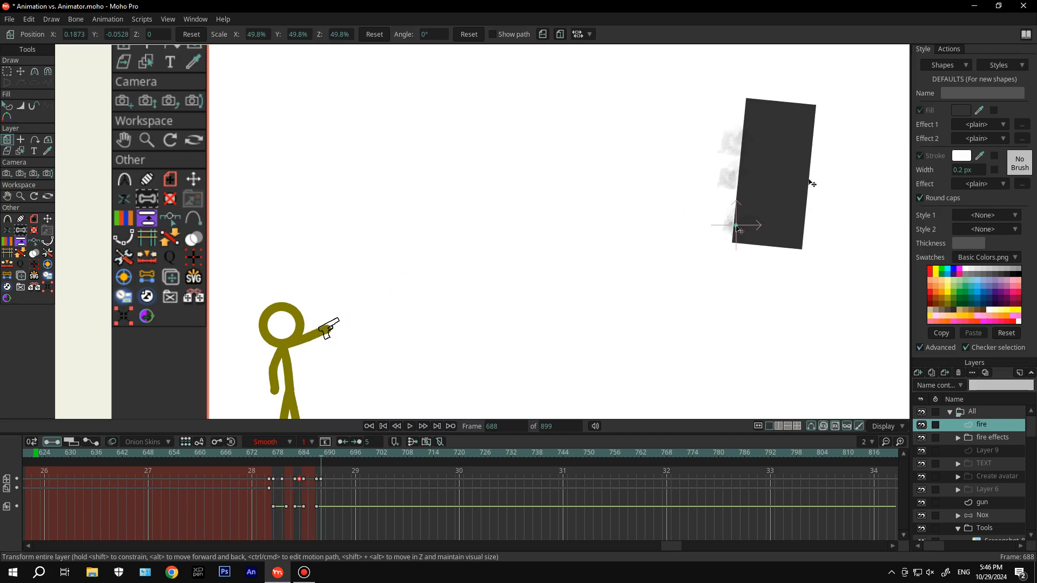
Move the fire layer onto the block and turn off its visibility, and shift its frame 687 position slightly ahead of the gun
drag(736, 227, 781, 220)
double_click(982, 424)
key(Left)
drag(366, 310, 405, 293)
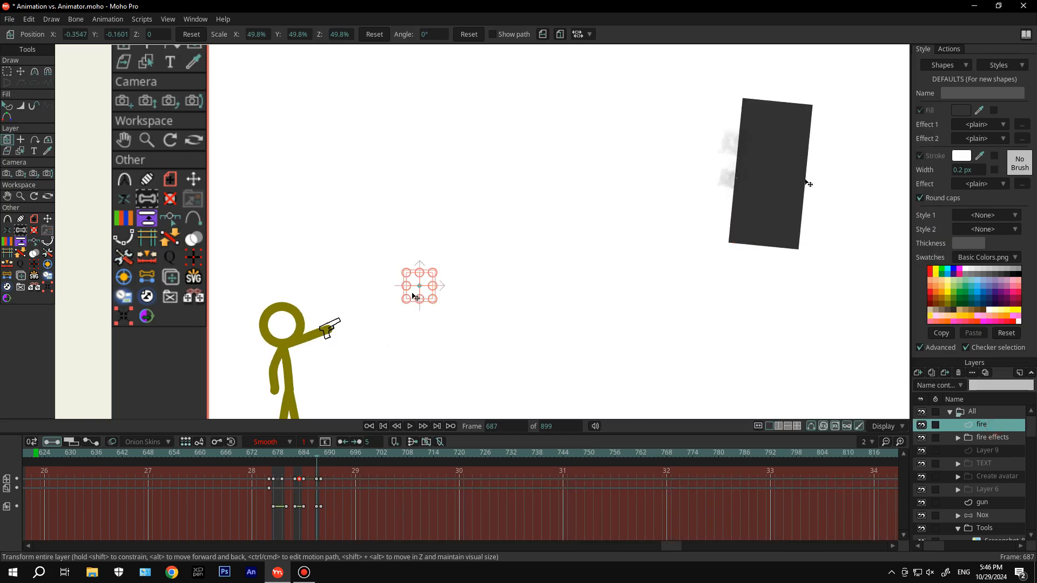
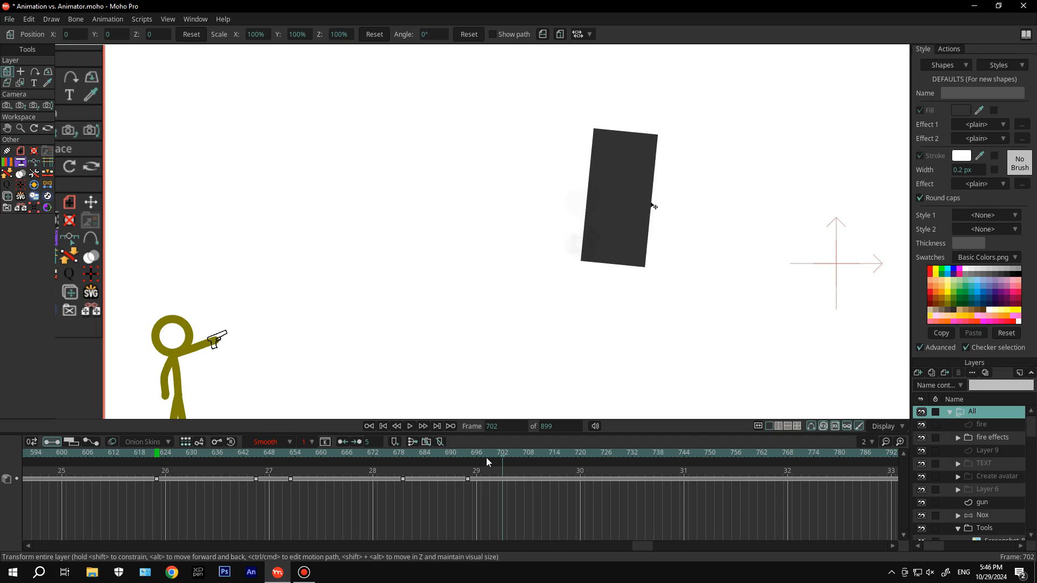
Return to frame 0, add a frame-by-frame layer, and create a new drawing in it at frame 677
click(384, 426)
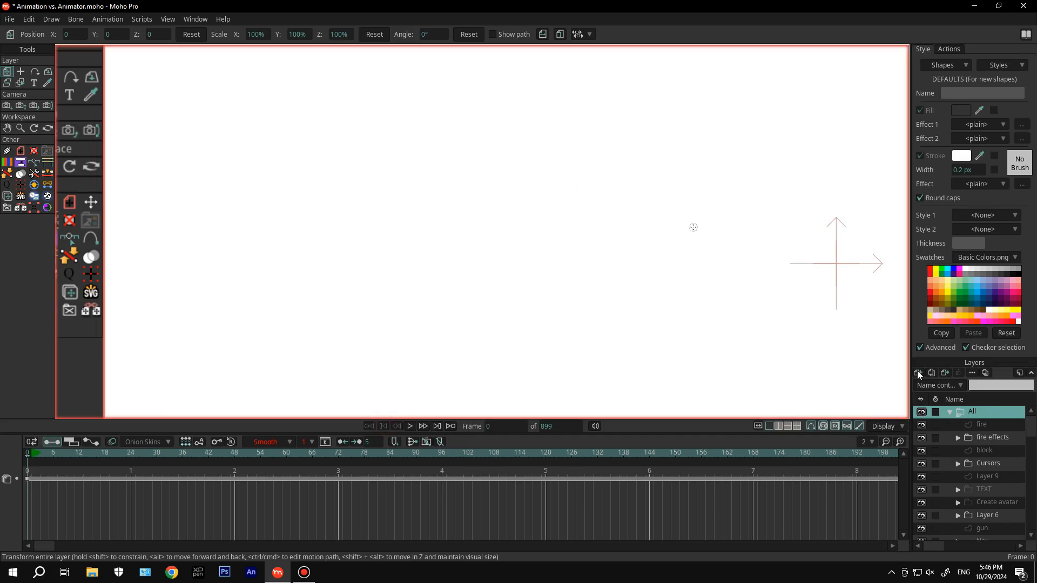
click(918, 373)
click(947, 461)
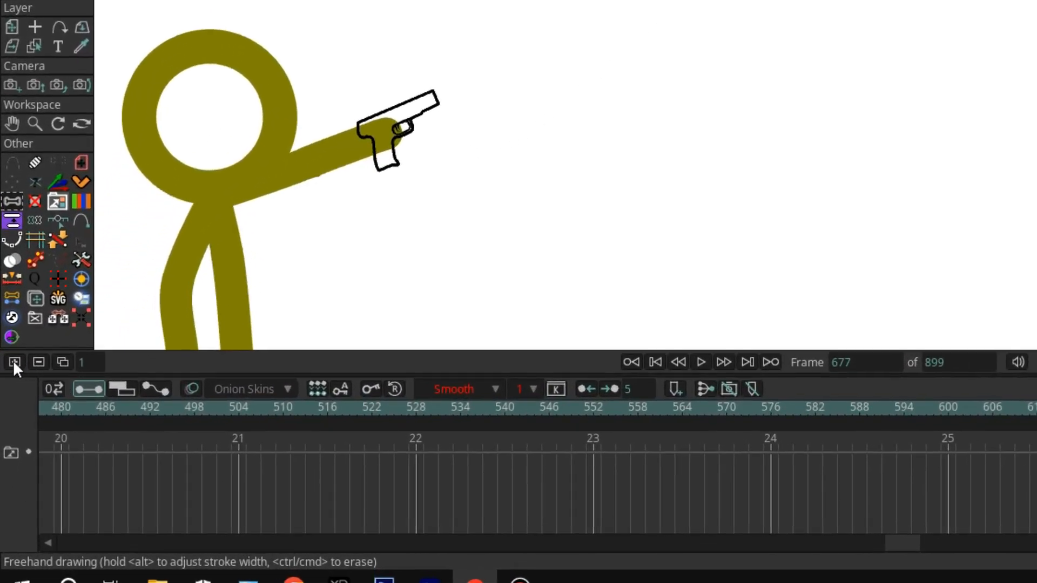
click(14, 362)
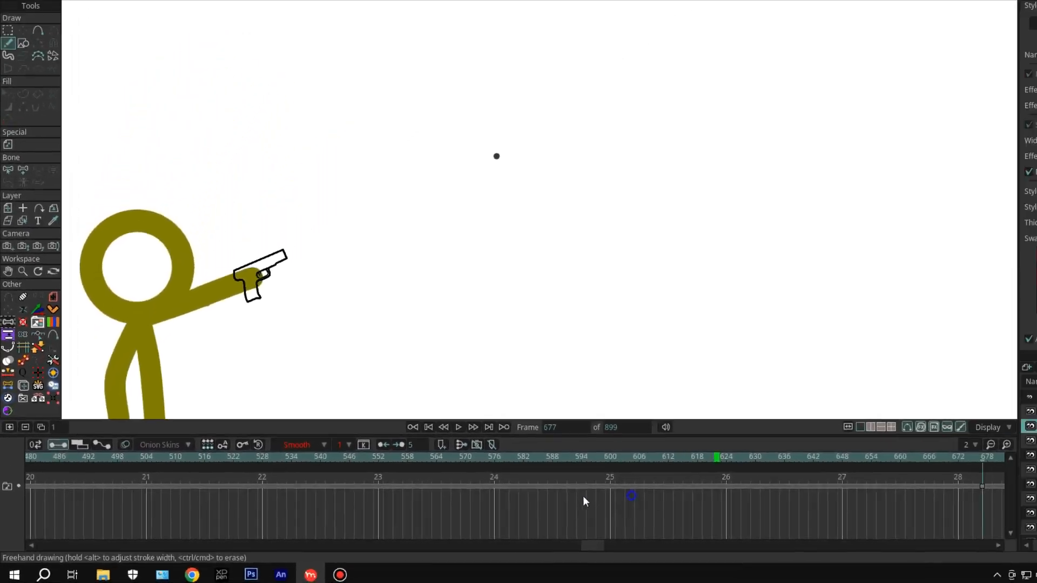
scroll(923, 469, right, 7)
scroll(547, 503, right, 5)
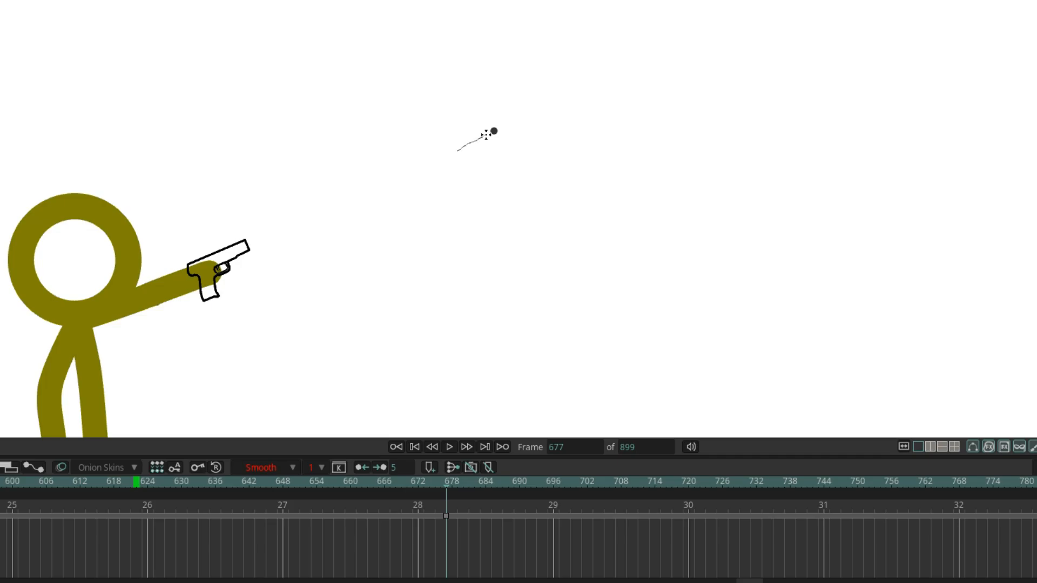
Draw thin motion lines trailing the first bullet and short flash lines around the gun's muzzle at frame 677
drag(486, 135, 430, 165)
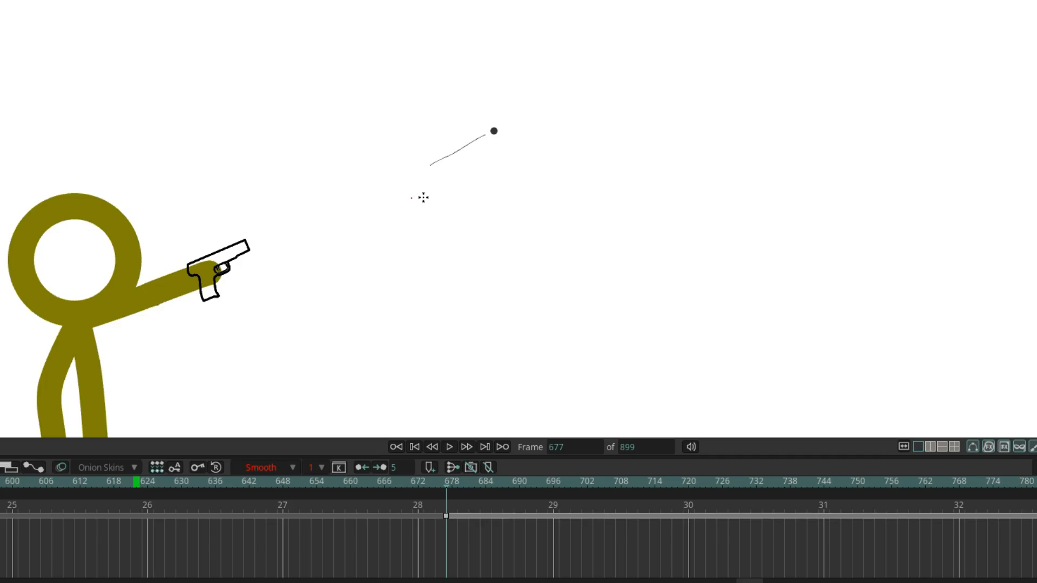
key(ctrl+z)
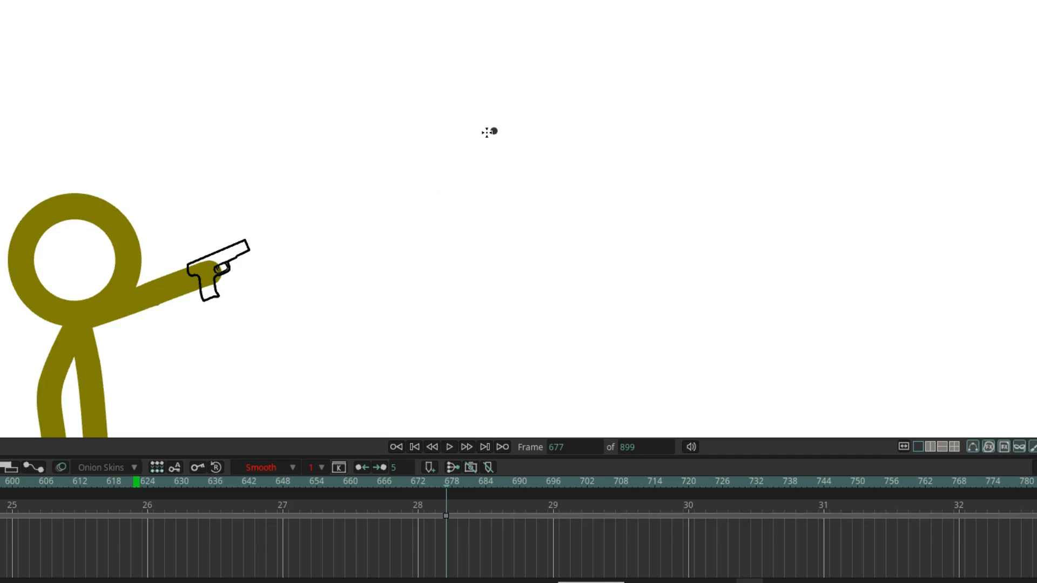
drag(486, 134, 439, 162)
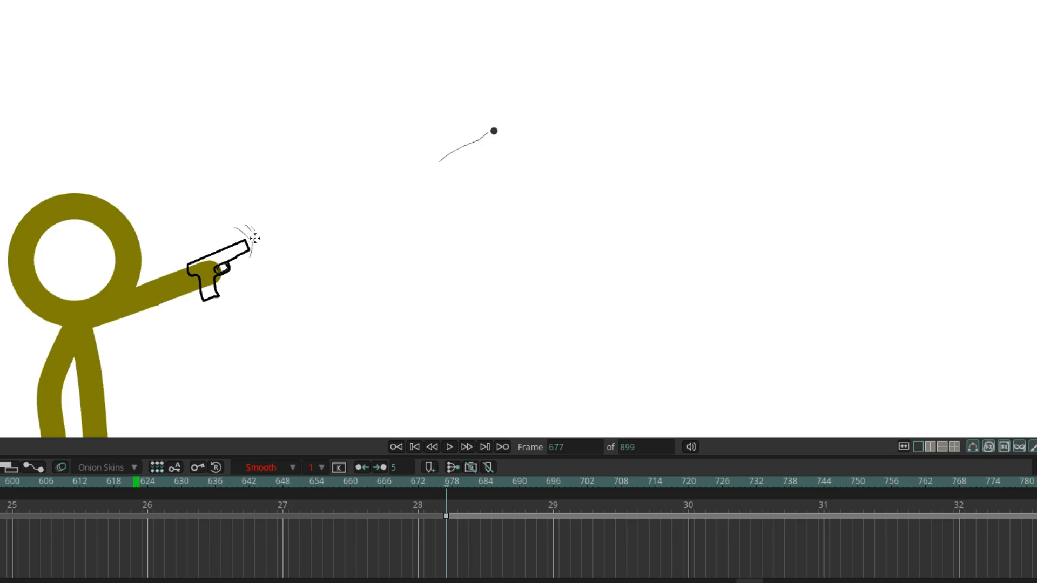
drag(253, 237, 261, 260)
mouse_move(472, 134)
mouse_down()
mouse_move(403, 157)
mouse_move(420, 171)
mouse_up()
drag(348, 198, 380, 184)
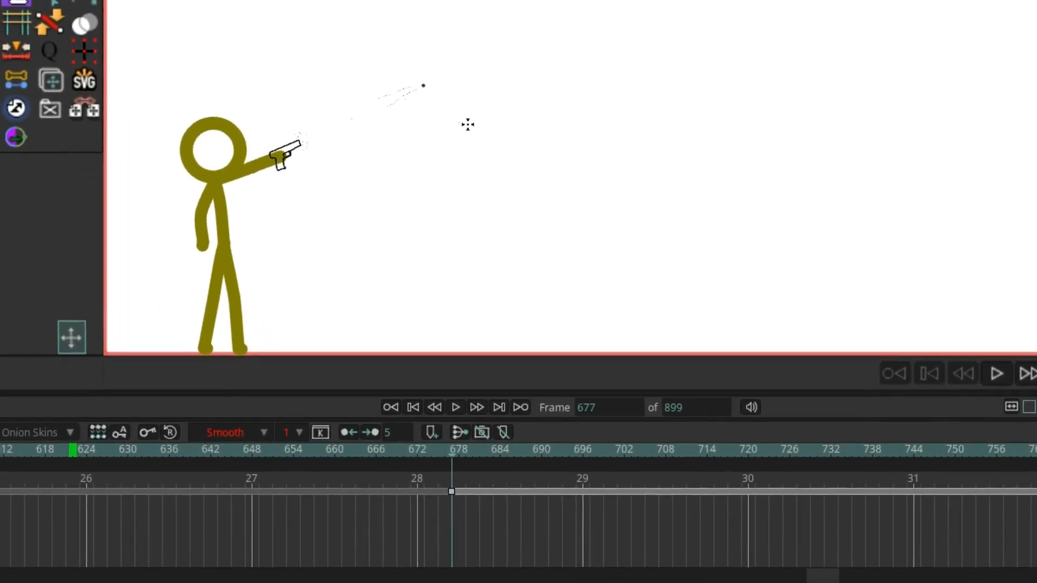
Add a new drawing at frame 678 and sketch thin streak lines just behind the moving bullet
key(Right)
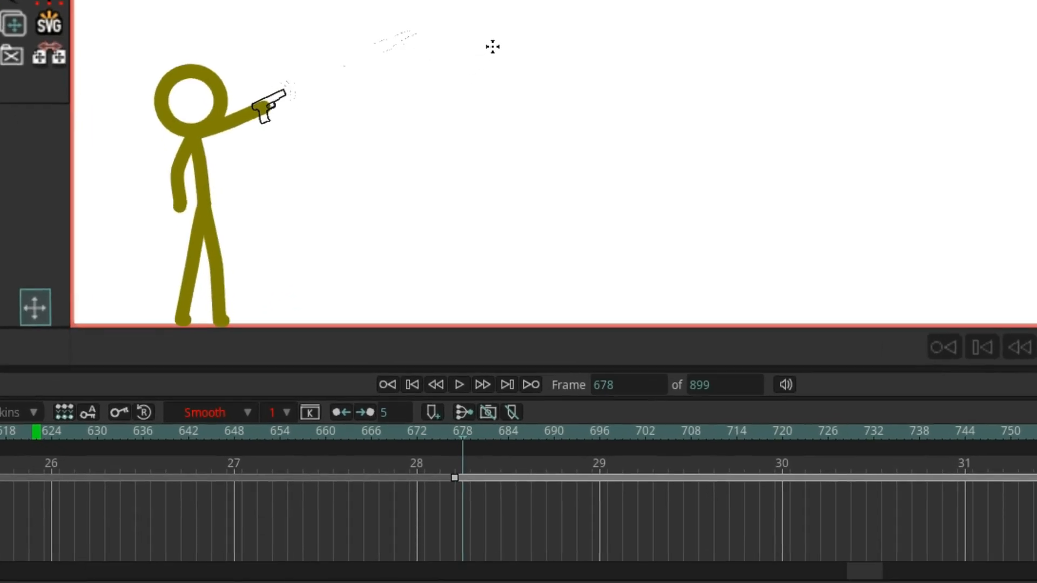
key(Left)
key(Left)
key(Right)
key(Right)
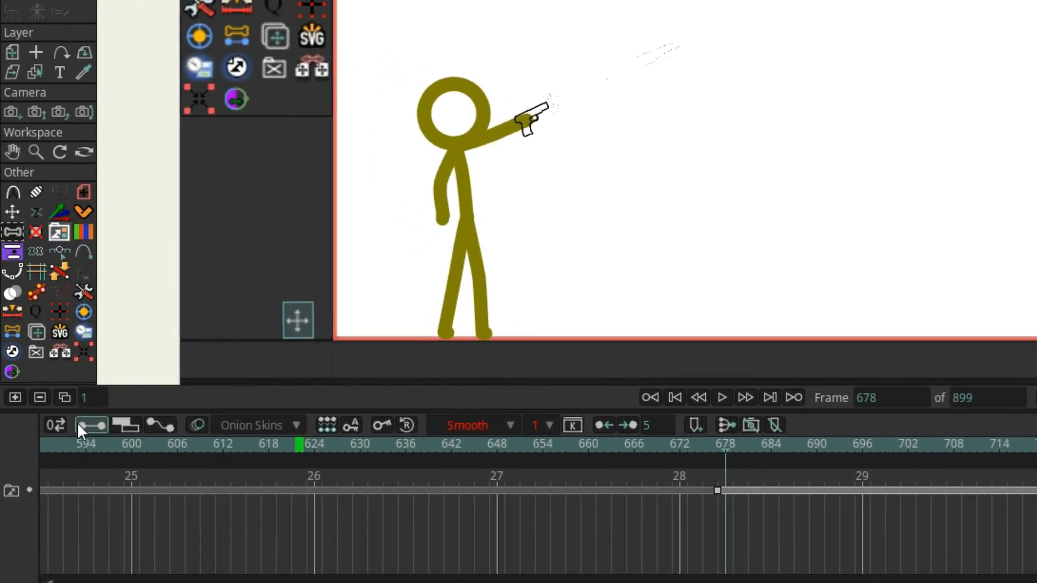
click(16, 398)
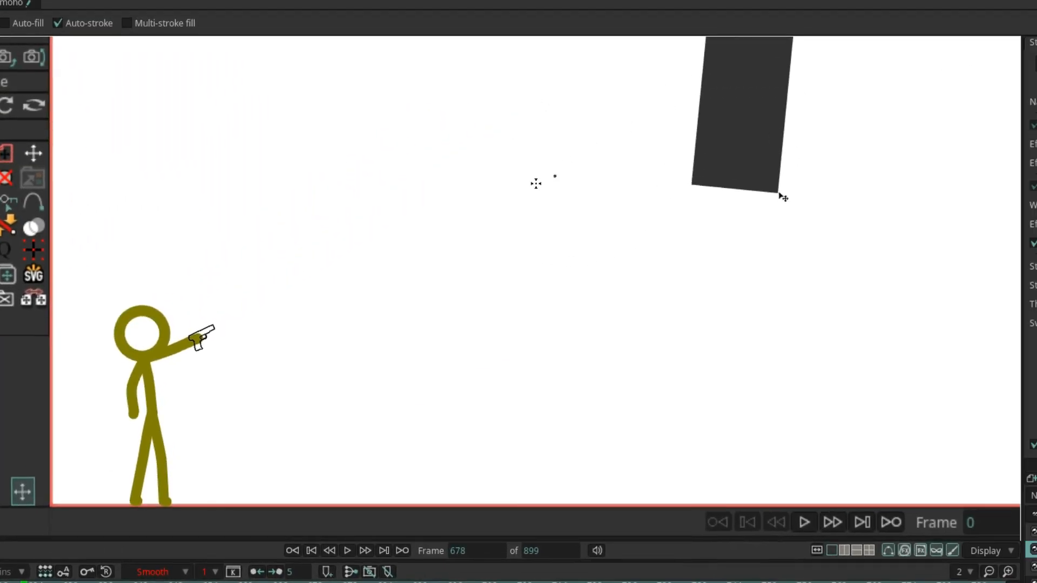
scroll(551, 178, up, 5)
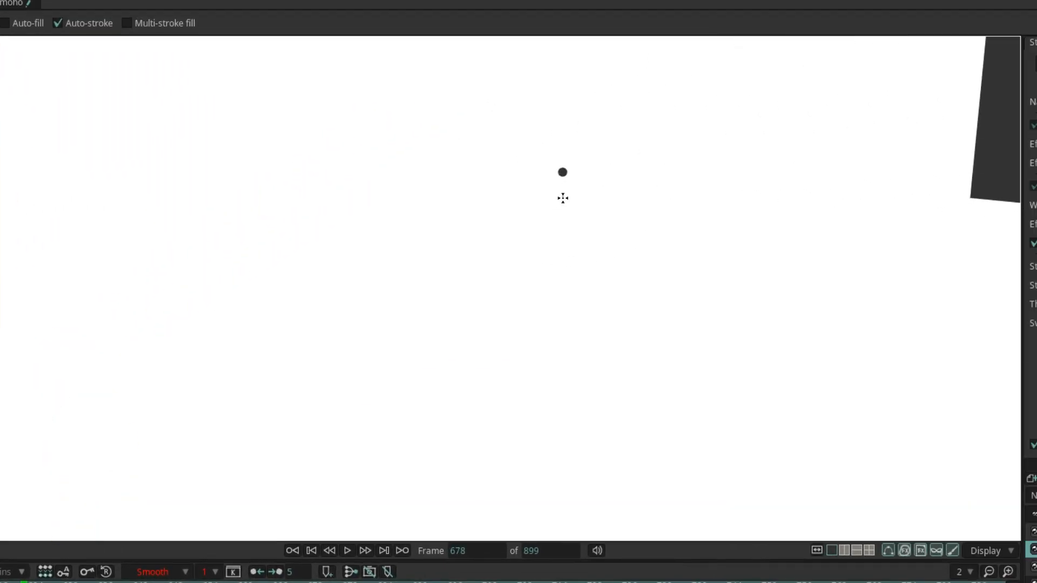
mouse_move(555, 174)
mouse_down()
mouse_move(493, 248)
mouse_move(430, 283)
mouse_up()
key(ctrl+z)
drag(486, 261, 436, 292)
drag(451, 275, 444, 278)
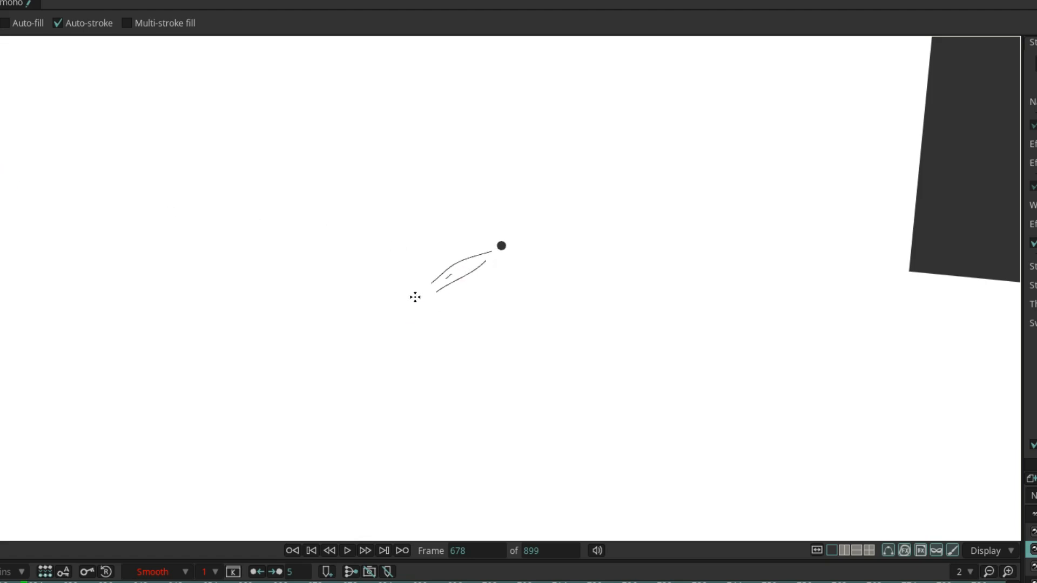
scroll(469, 269, down, 4)
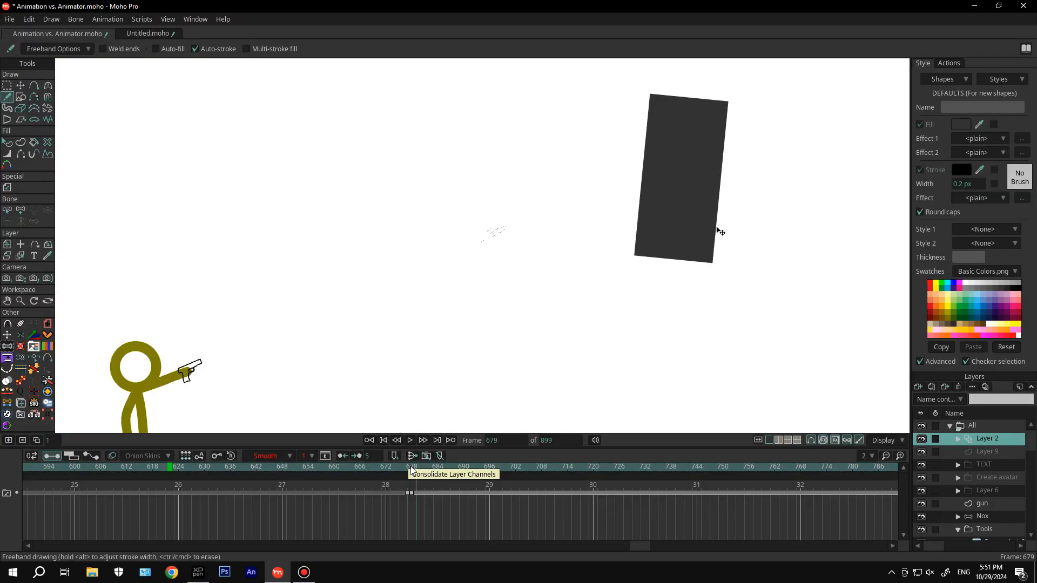
Add a new drawing at frame 679, and draw streak lines behind the second bullet at frame 682
click(9, 440)
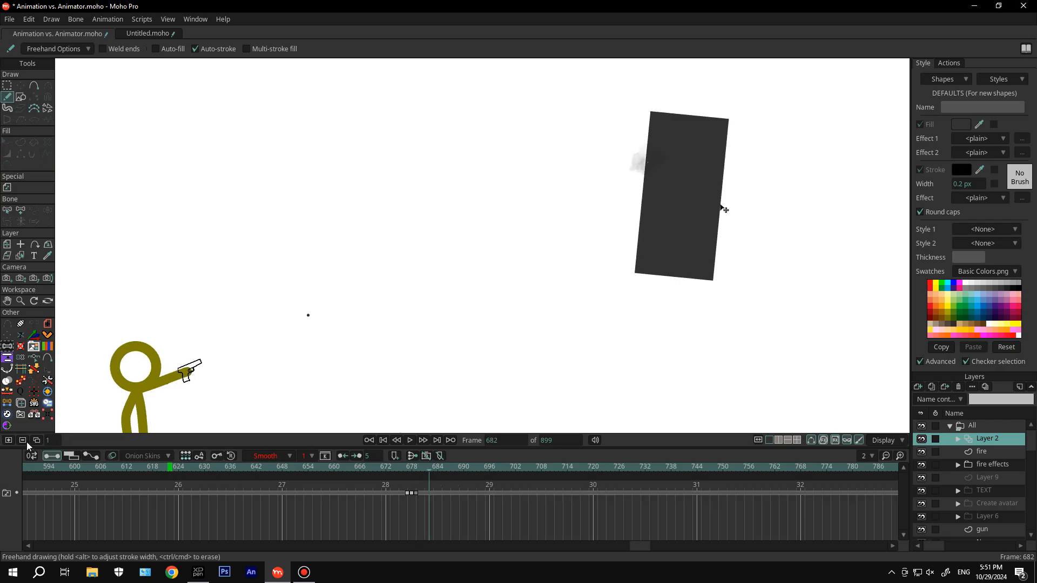
scroll(259, 387, down, 1)
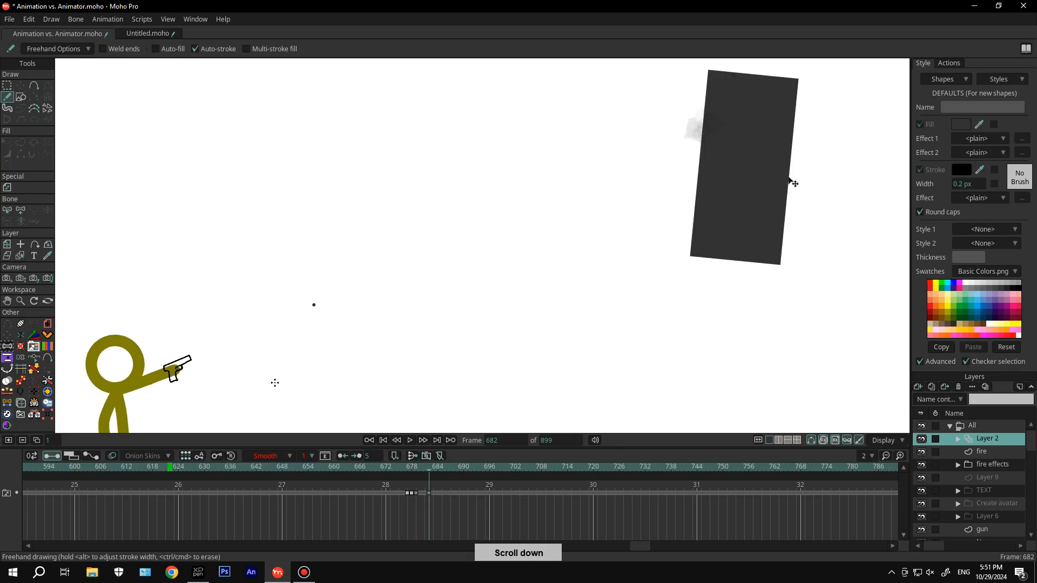
scroll(275, 382, up, 5)
right_click(288, 360)
scroll(378, 330, up, 2)
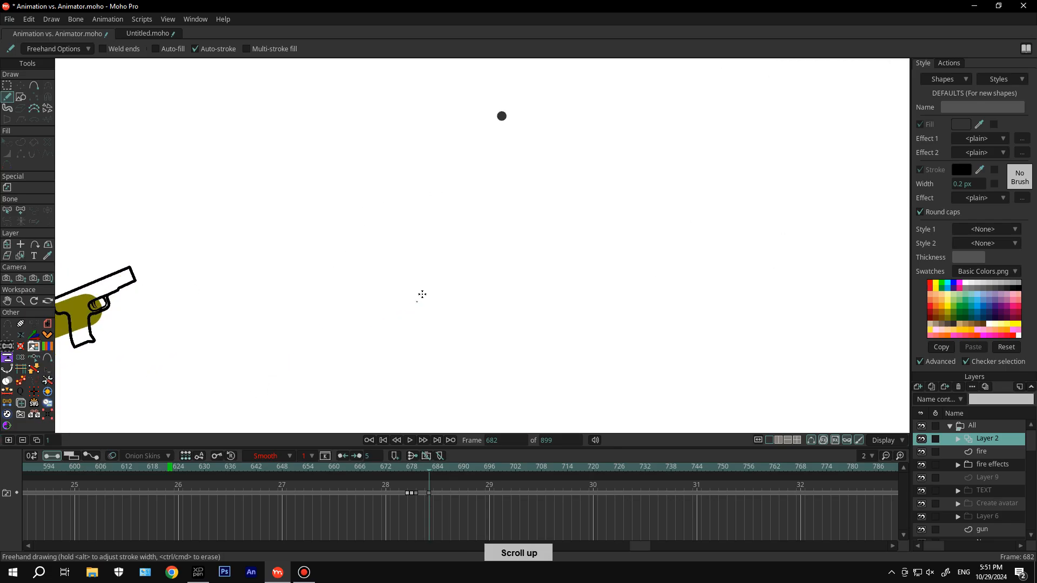
right_click(427, 235)
key(ctrl+z)
drag(556, 139, 482, 170)
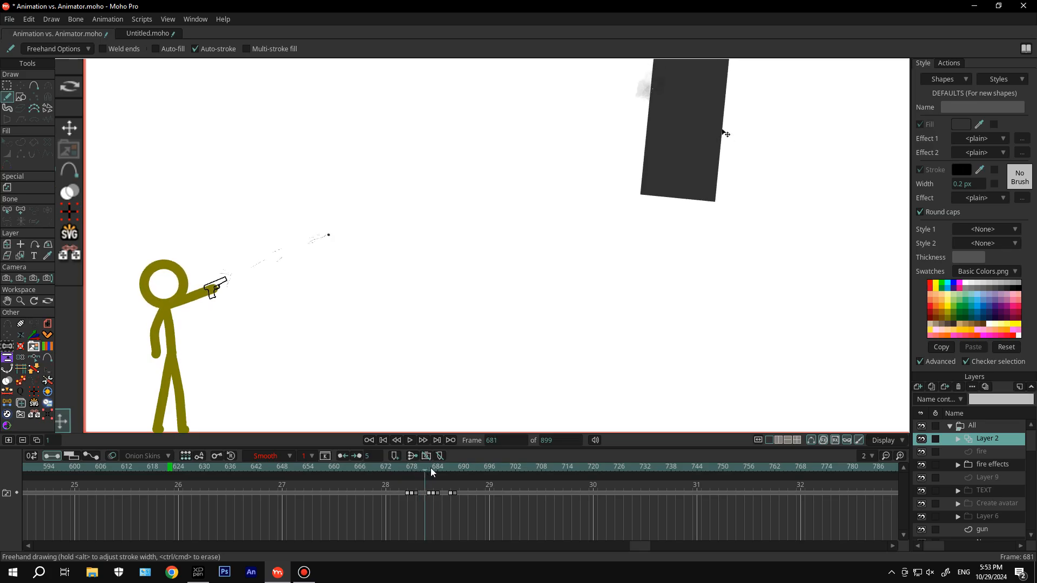
Delete the line shapes at frame 677 and recreate all the streak and muzzle lines as one stroke shape
drag(426, 469, 363, 475)
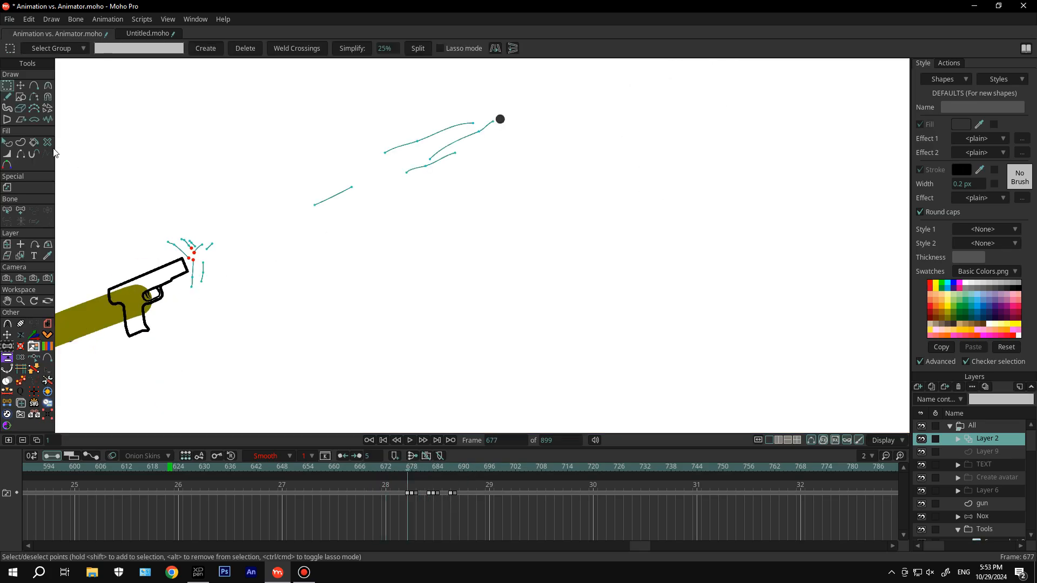
click(50, 143)
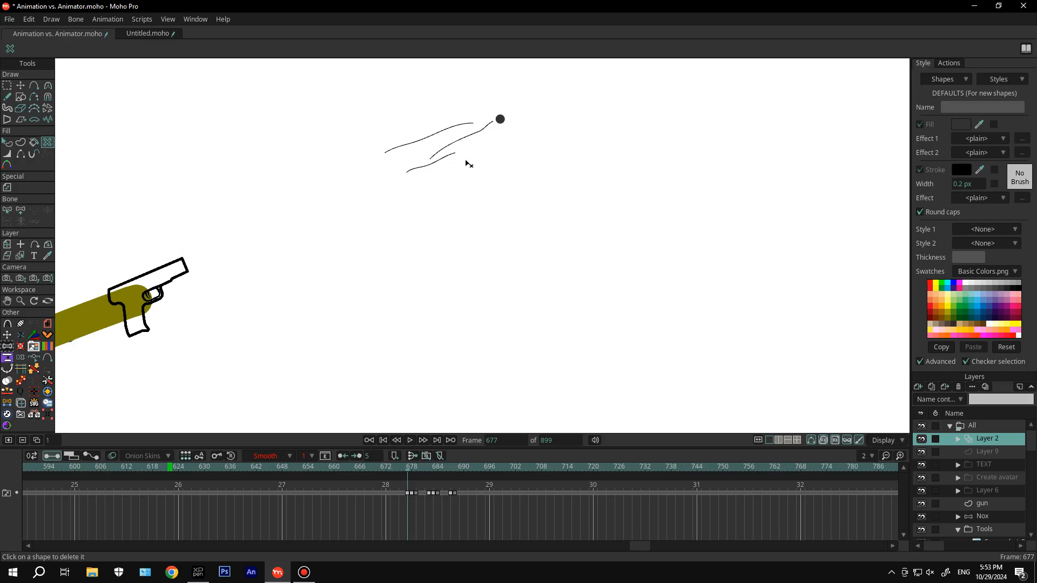
click(20, 143)
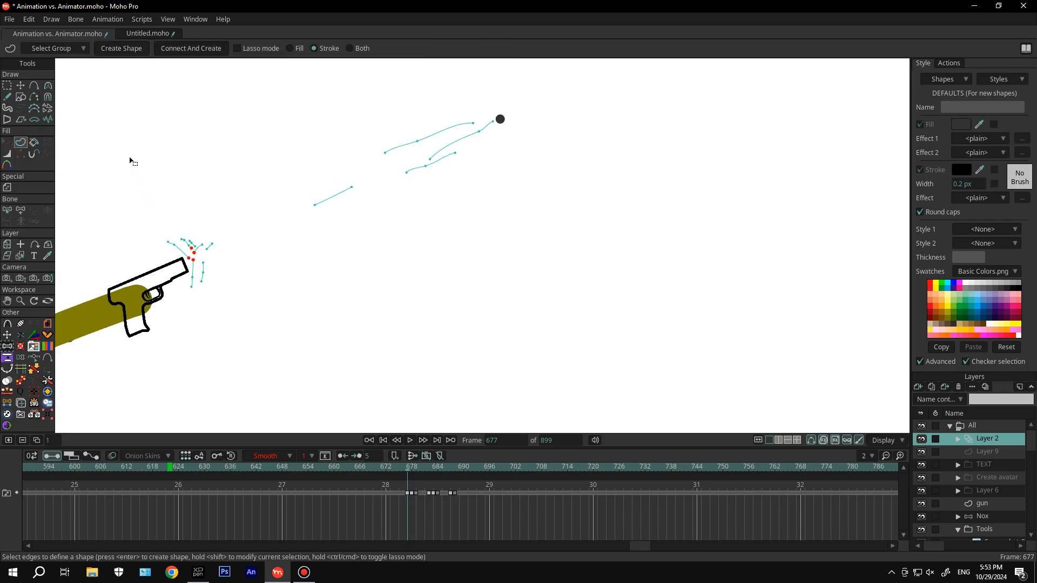
drag(111, 107, 651, 345)
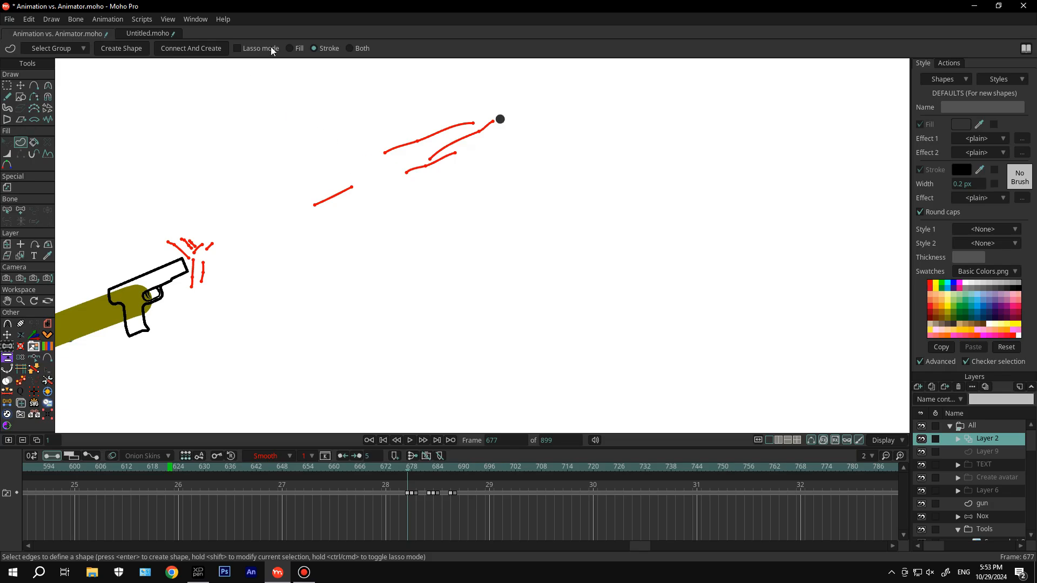
click(145, 47)
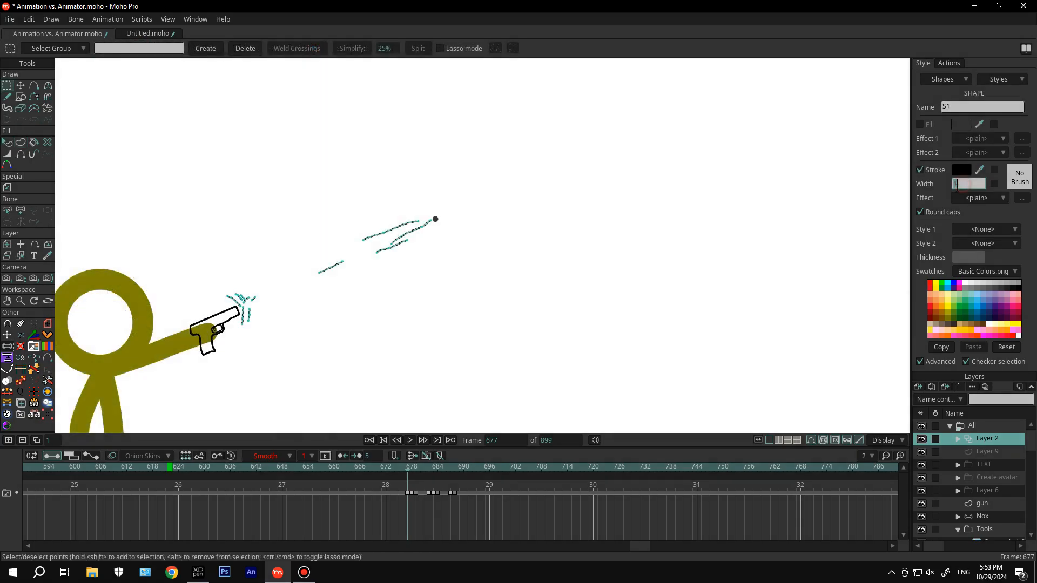
Adjust the stroke width of the recreated streak and muzzle lines at frame 677
key(Return)
click(962, 184)
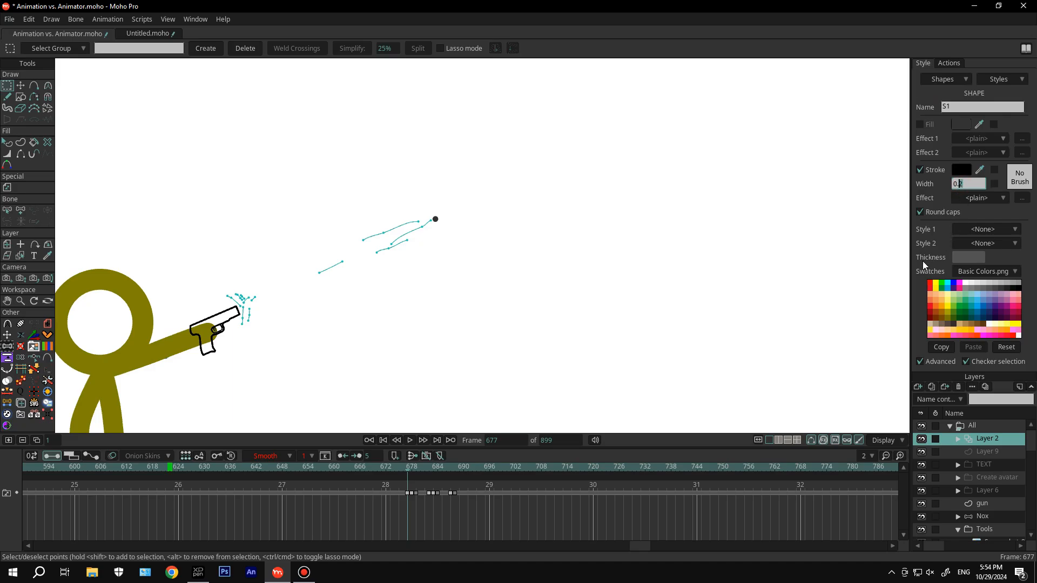
key(Return)
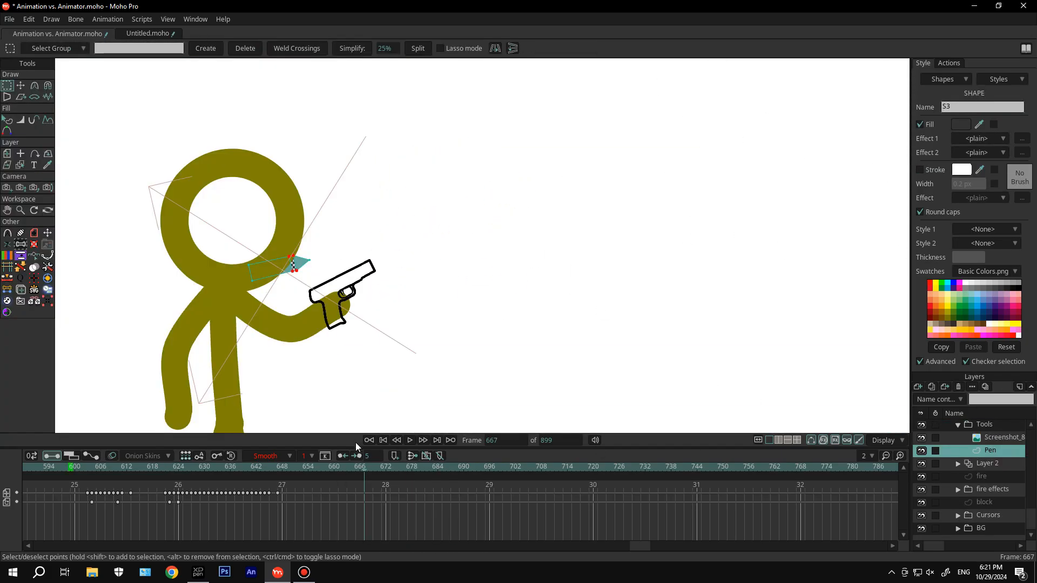
Move the Pen layer over to the stick figure's free hand shortly before frame 651
drag(363, 472, 277, 466)
click(20, 85)
click(7, 153)
key(Right)
key(Right)
drag(273, 251, 187, 266)
Reposition and rotate the Pen layer to follow the lowering hand through frame 651
key(Right)
key(Right)
drag(188, 268, 177, 284)
key(Left)
drag(183, 236, 171, 204)
key(Right)
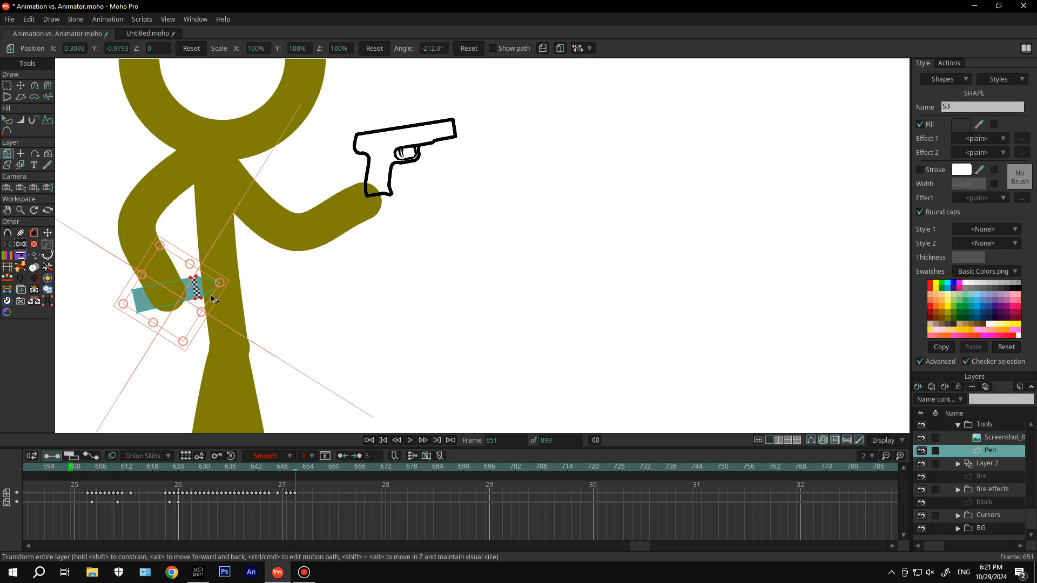
drag(212, 296, 214, 285)
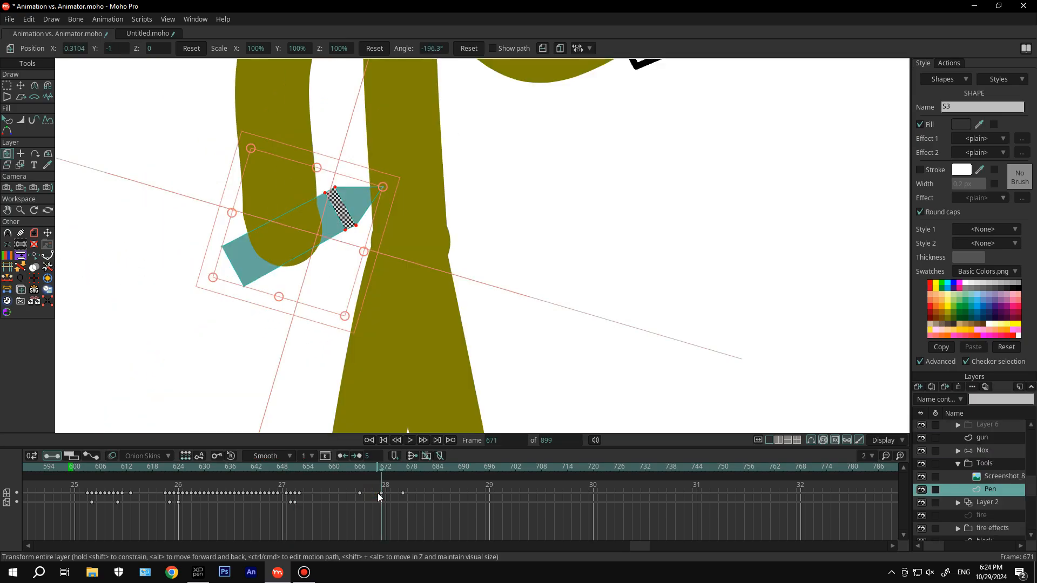
Copy the Pen layer's keyframe at frame 671 and paste it at about frame 673
key(Right)
key(Left)
key(Right)
click(381, 493)
key(ctrl+c)
key(ctrl+v)
Advance through the shooting frames and paste the copied Pen keyframe at about frame 700
key(Right)
key(Right)
key(Right)
key(Right)
key(Right)
key(Right)
key(Right)
key(Right)
key(Right)
key(Right)
key(Right)
key(Right)
key(Right)
key(Right)
key(Right)
key(Right)
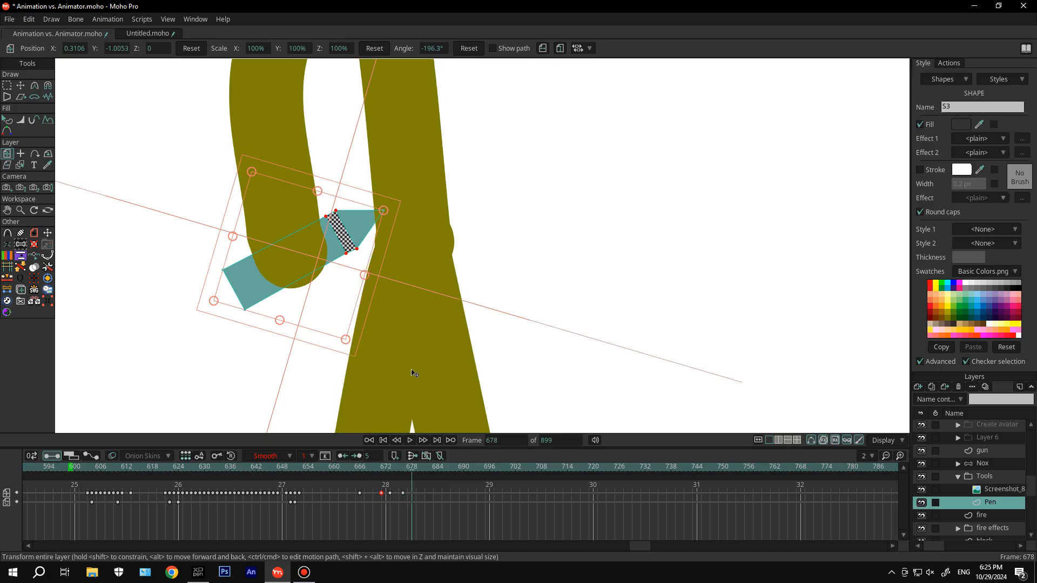
scroll(413, 368, down, 3)
key(Right)
key(Right)
key(Right)
key(Right)
key(Right)
key(Right)
key(Right)
key(Right)
key(Right)
key(Right)
key(Right)
scroll(447, 324, down, 5)
scroll(415, 324, up, 7)
key(ctrl+v)
Step forward to frame 710 and examine how well the pen stays in the stick figure's hand
scroll(378, 319, down, 7)
key(Right)
key(Right)
key(Right)
key(Right)
key(Right)
key(Right)
key(Right)
key(Right)
key(Right)
key(Right)
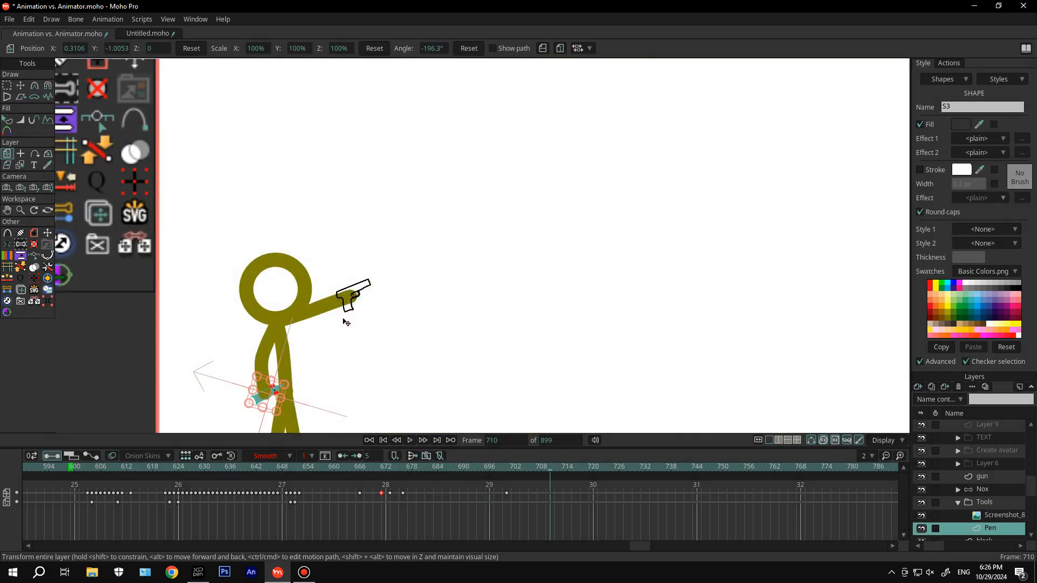
Select the Tools layer group and collapse it
scroll(344, 322, down, 2)
drag(344, 339, 341, 282)
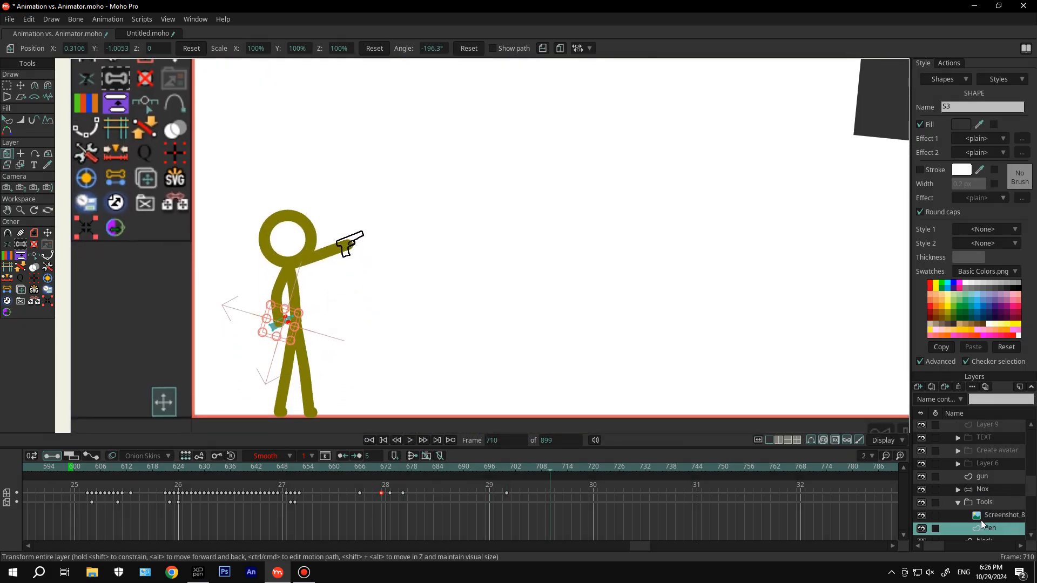
click(993, 503)
click(959, 504)
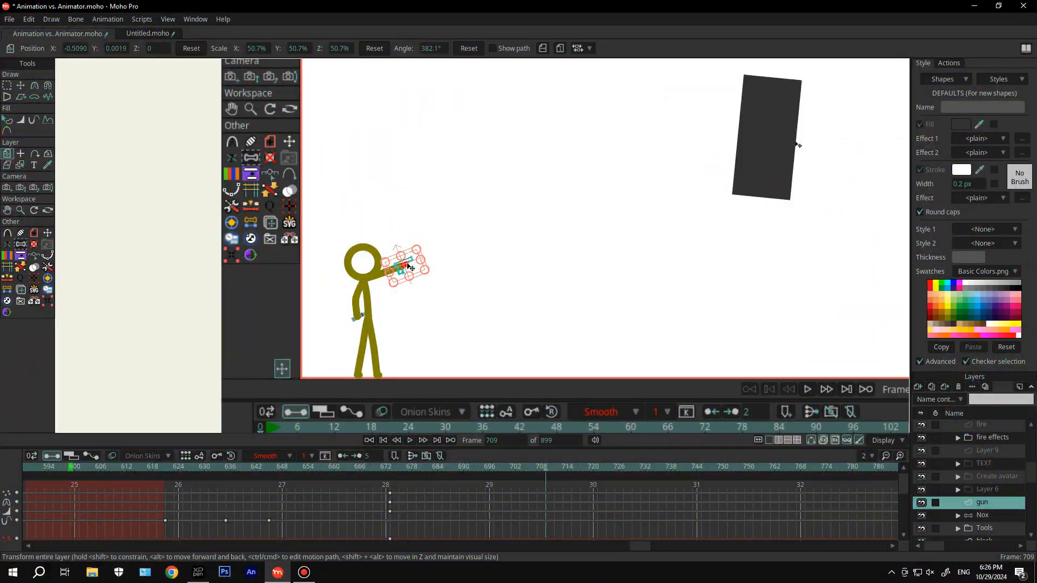
Drop the gun from the stick figure's hand to just above the floor and tilt its barrel downward
drag(402, 268, 449, 388)
scroll(413, 370, up, 3)
scroll(431, 308, up, 5)
Keyframe the gun's bounce on the floor at frames 711, 713 and 715, shifting and tilting it slightly each time
key(Right)
key(Right)
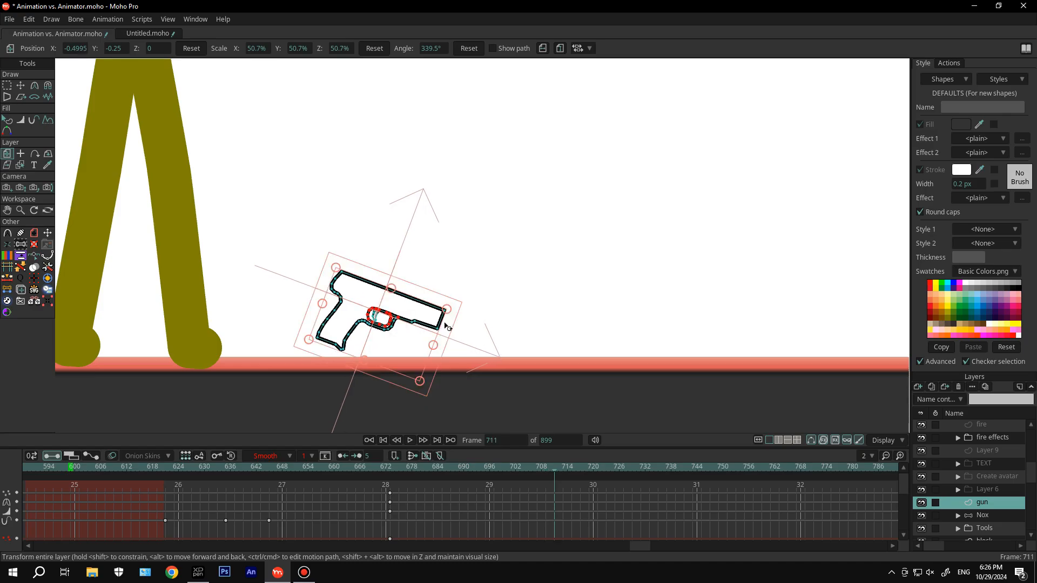
drag(447, 326, 426, 336)
key(Right)
key(Right)
drag(463, 327, 457, 343)
key(Right)
key(Right)
drag(436, 341, 469, 354)
Settle the gun on the floor with a small adjustment at frame 720
key(Right)
key(Right)
key(Right)
key(Right)
key(Right)
drag(447, 352, 447, 355)
Review the gun's fall and delete its extra keyframes just before frame 720
scroll(448, 358, down, 5)
drag(577, 516, 564, 454)
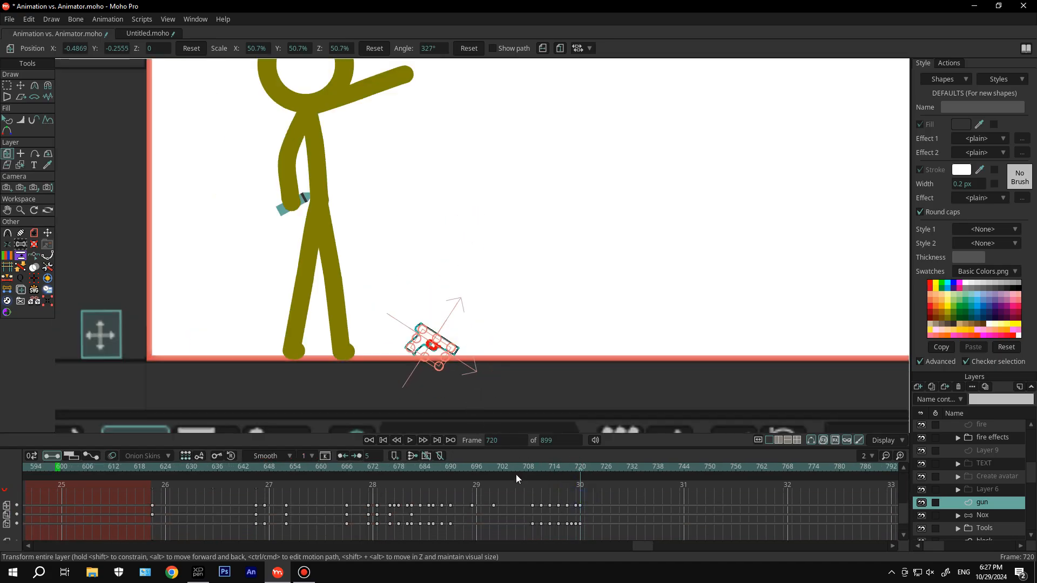
drag(465, 469, 560, 469)
click(575, 523)
key(Delete)
click(571, 523)
key(Delete)
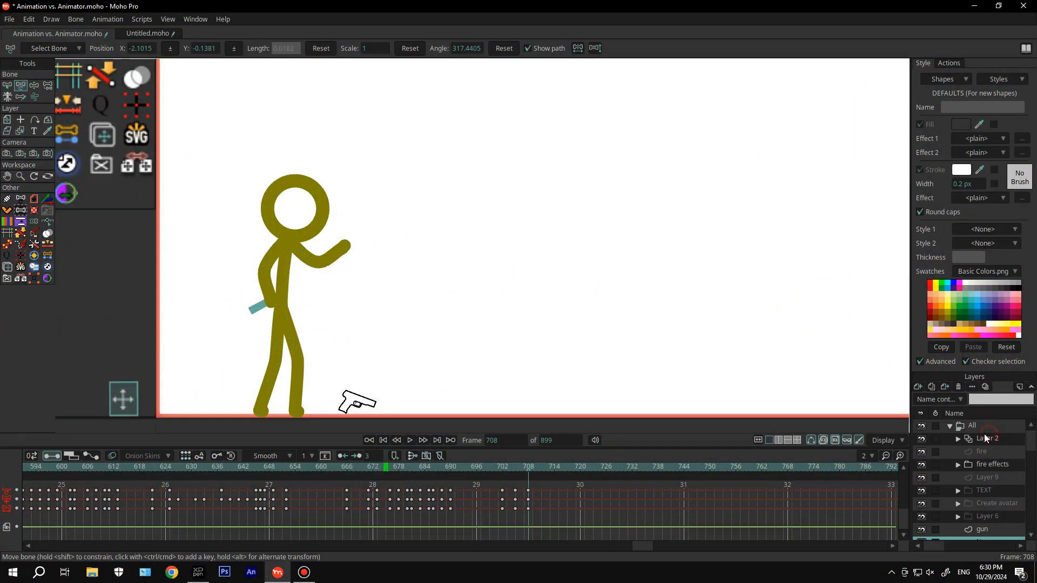
Return to frame 0 and add a new vector layer at the top of the All group
click(986, 438)
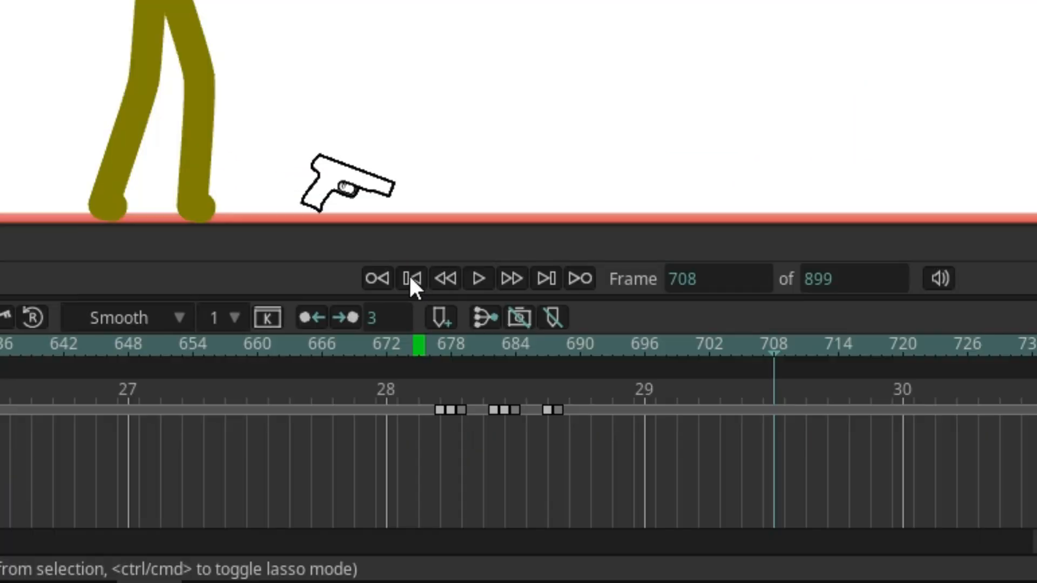
click(383, 440)
click(803, 263)
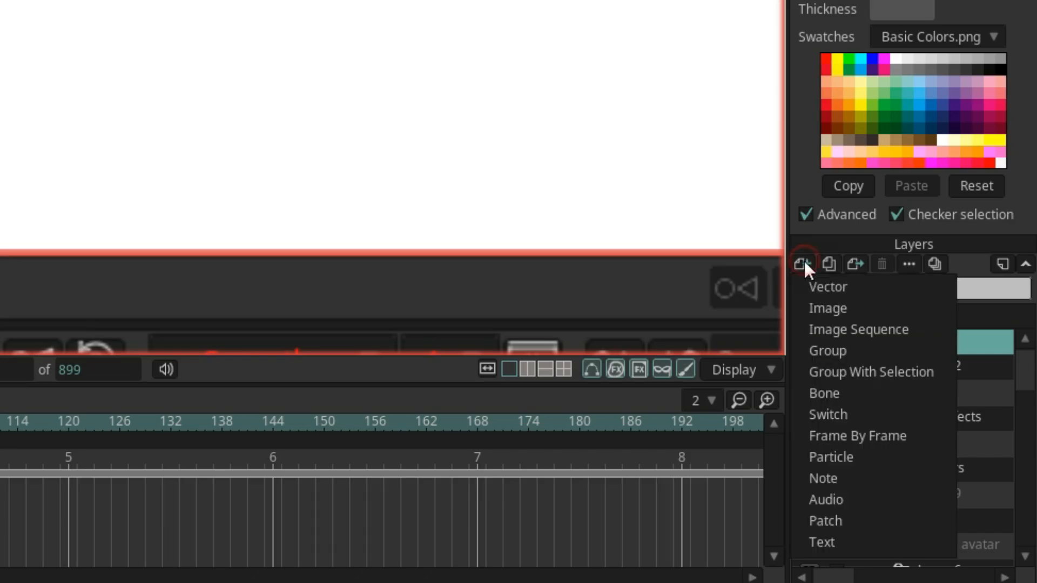
click(827, 286)
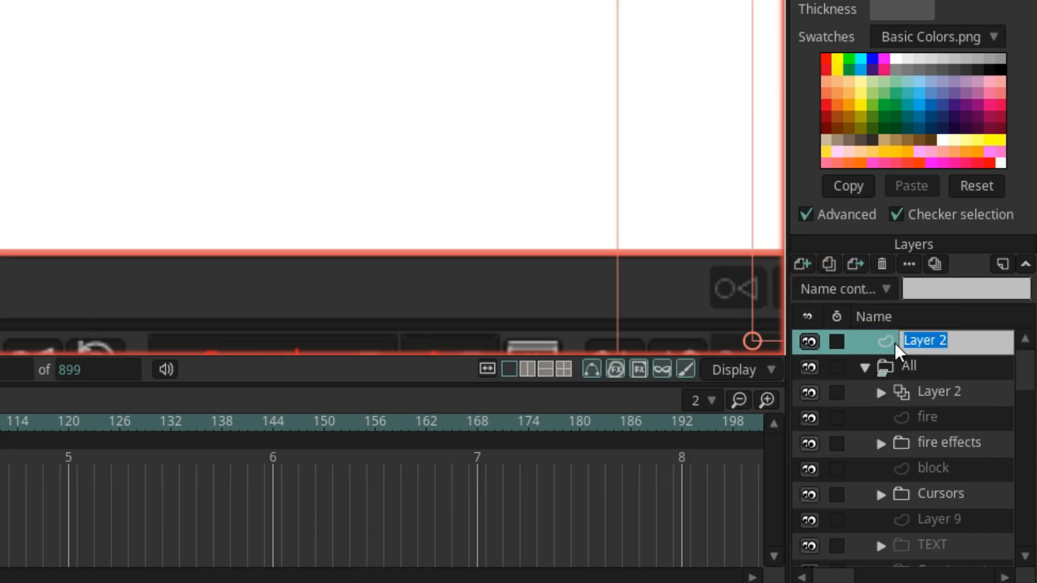
drag(896, 342, 933, 376)
Draw a hammer outline with a rectangular head and a narrow handle extending down from its lower edge
drag(305, 150, 475, 236)
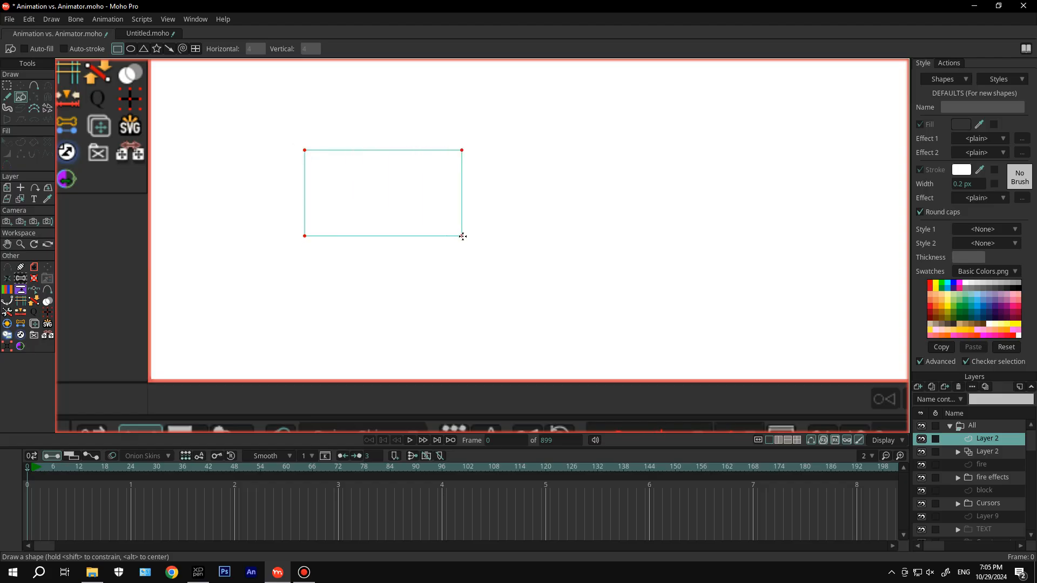
key(a)
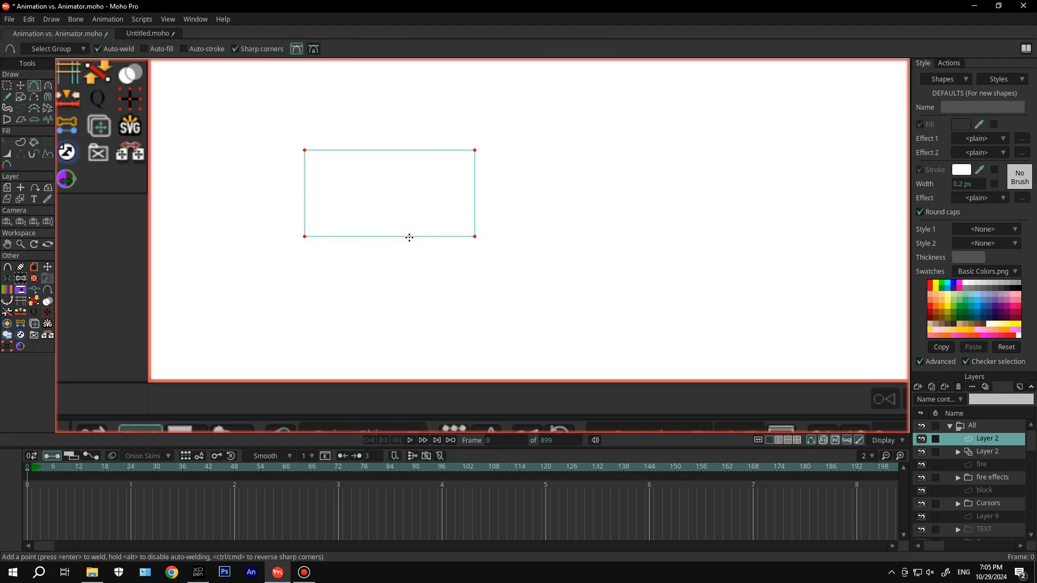
drag(400, 236, 400, 375)
drag(399, 375, 377, 375)
drag(377, 375, 369, 232)
Create a stroke-only shape from the hammer outline and give it a black 2 px stroke
scroll(377, 237, up, 8)
scroll(370, 232, down, 4)
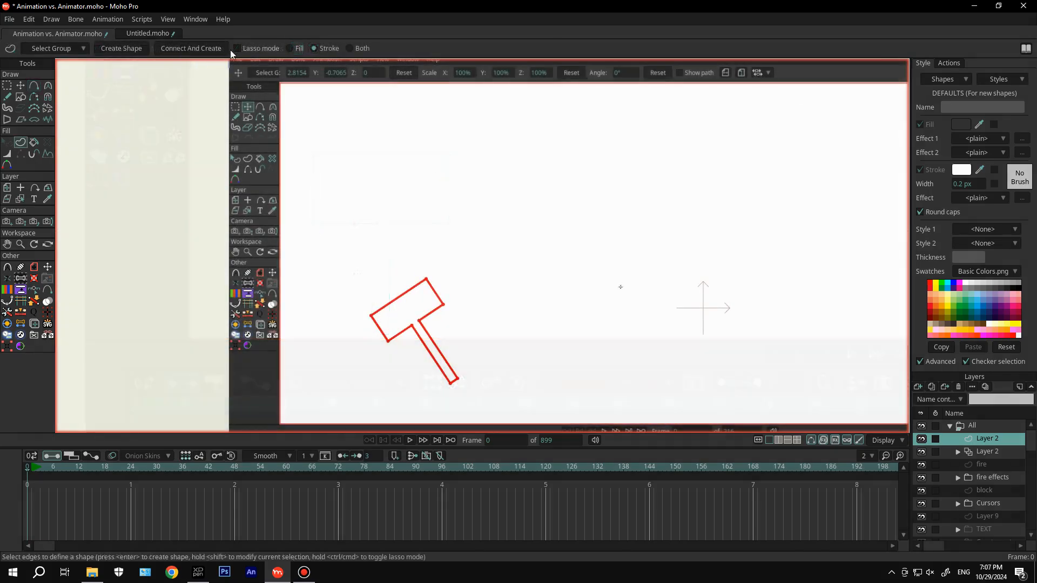
click(155, 47)
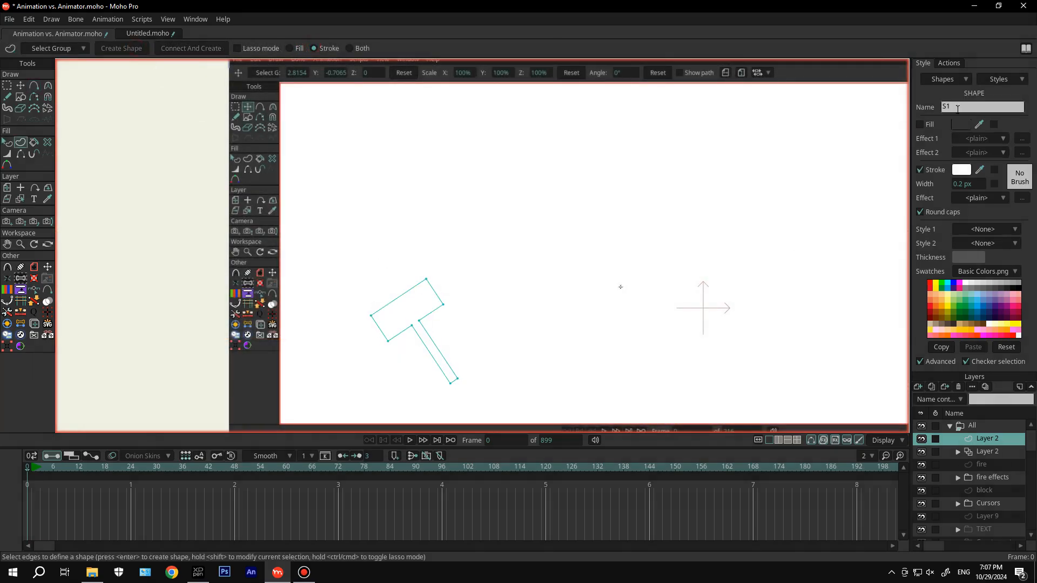
click(960, 170)
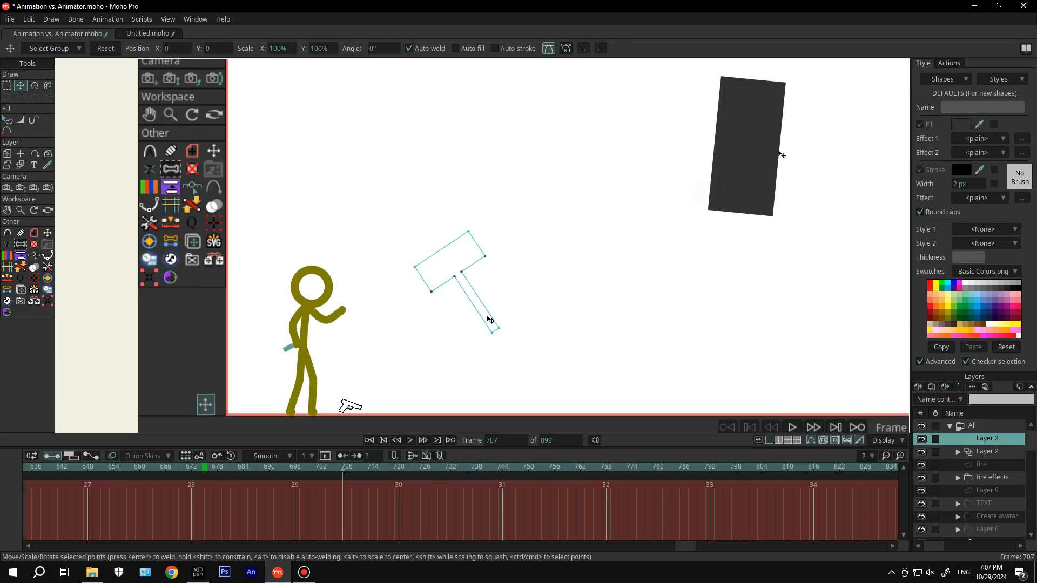
Make the hammer layer visible from frame 708 and place it between the Nox and Tools layers
key(ctrl+Right)
double_click(996, 443)
click(652, 192)
click(838, 487)
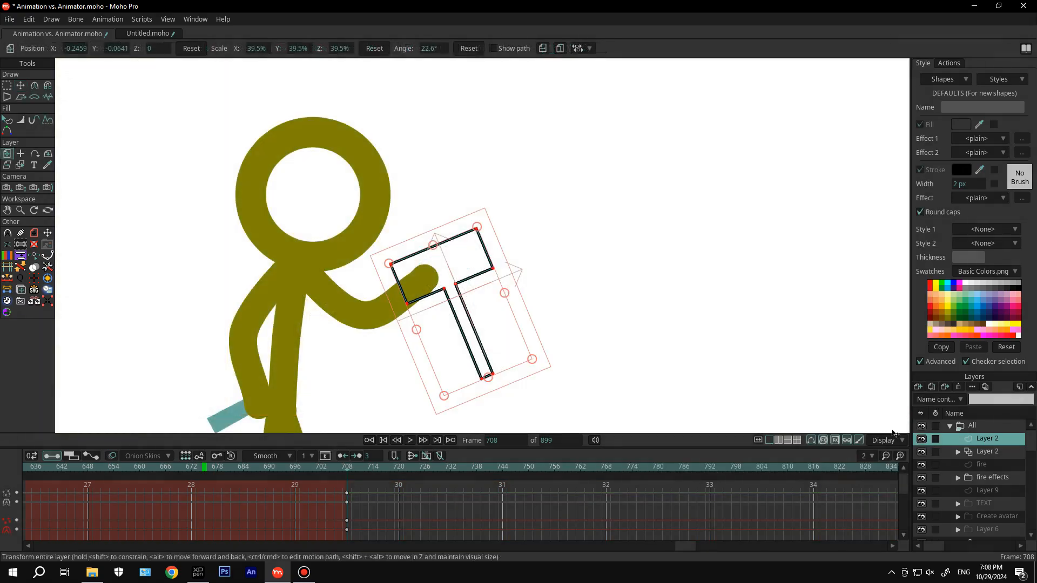
drag(987, 439, 981, 528)
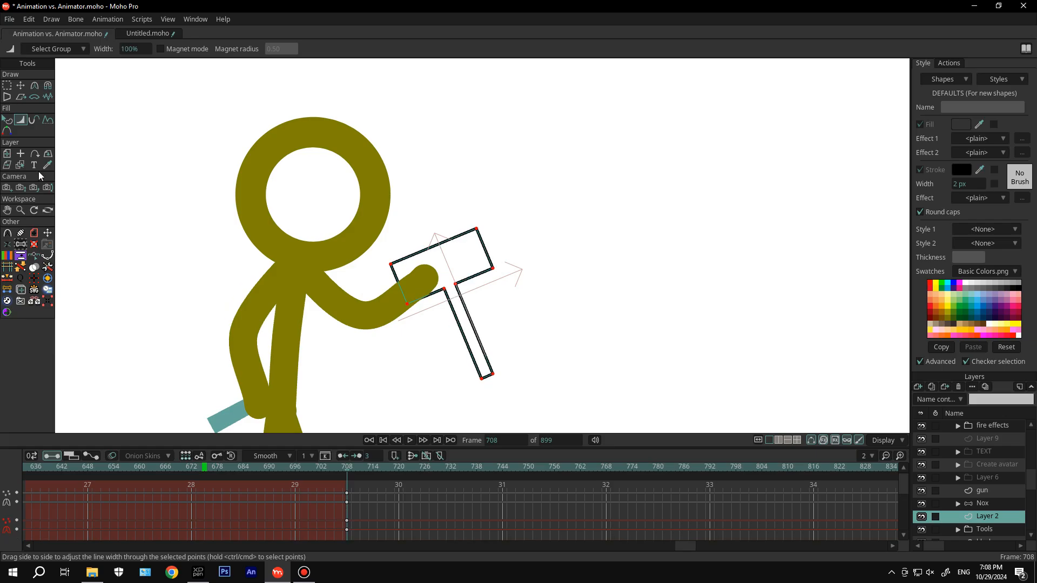
Adjust the stroke exposure of the hammer's outline at frame 708
click(34, 119)
drag(475, 283, 301, 286)
scroll(433, 295, up, 1)
drag(433, 295, 461, 297)
Adjust the line width at the point joining the hammer's head and handle, along with the outline's stroke exposure
click(7, 85)
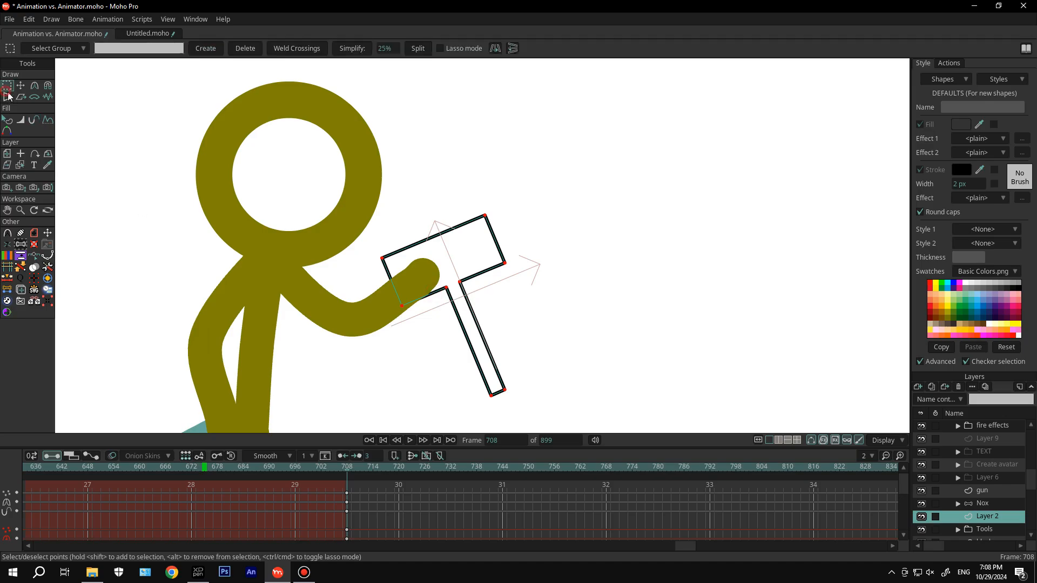
click(459, 281)
click(20, 119)
drag(189, 200, 156, 168)
click(36, 121)
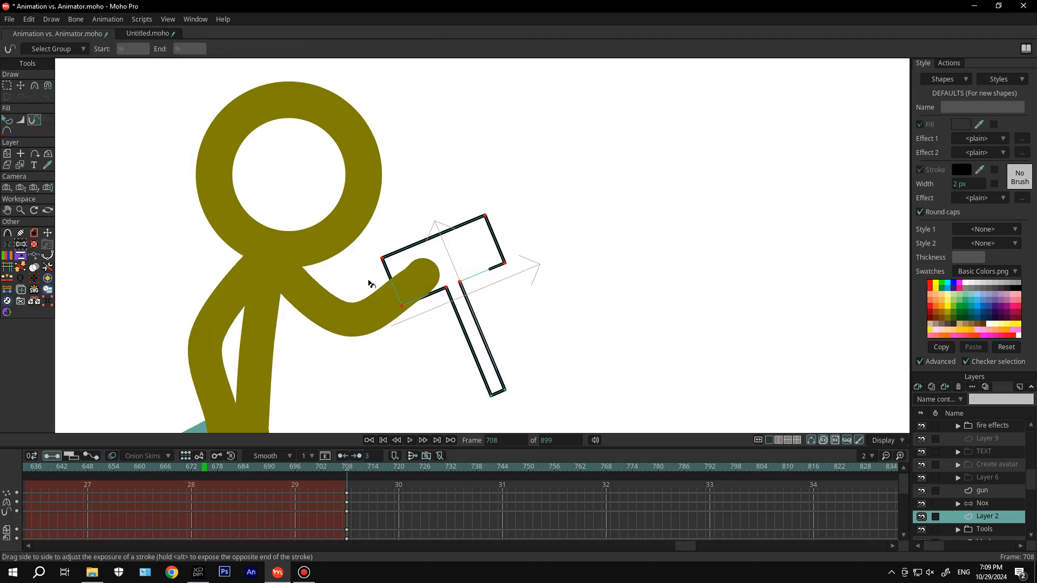
drag(463, 281, 365, 308)
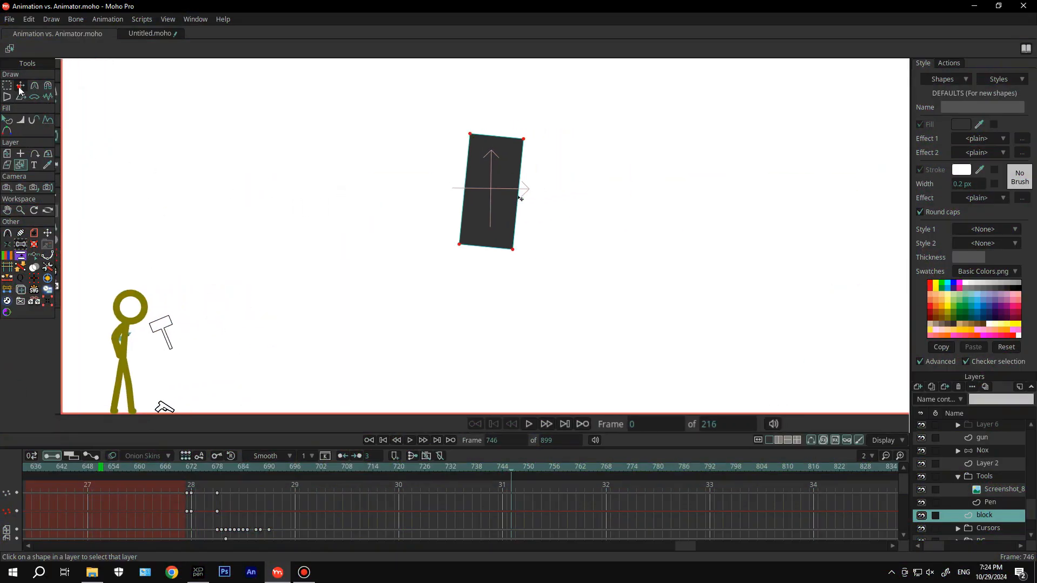
Display the transform handles around the block at frame 746 and capture a screenshot of that area
click(21, 85)
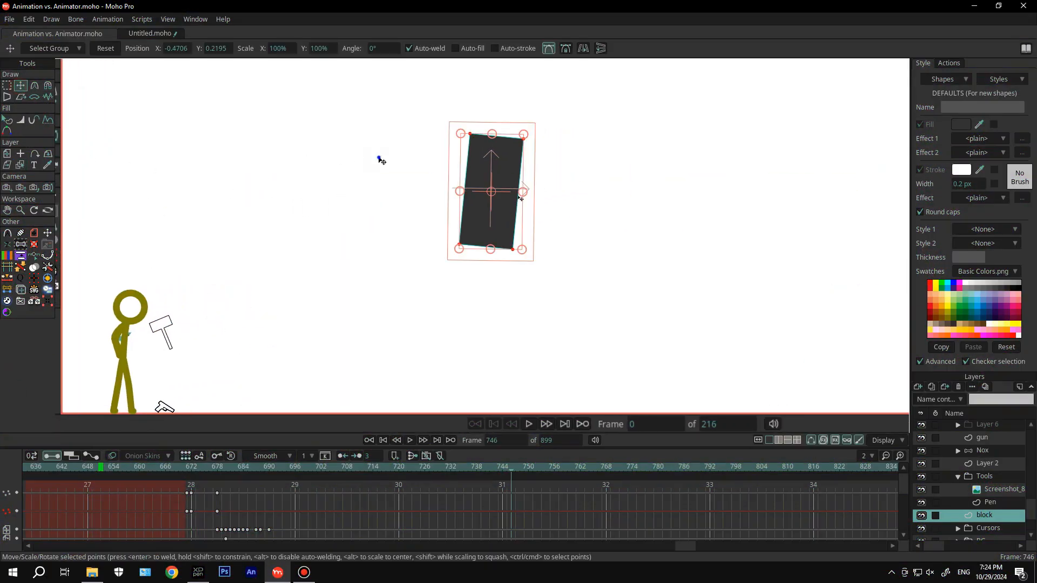
scroll(378, 157, up, 3)
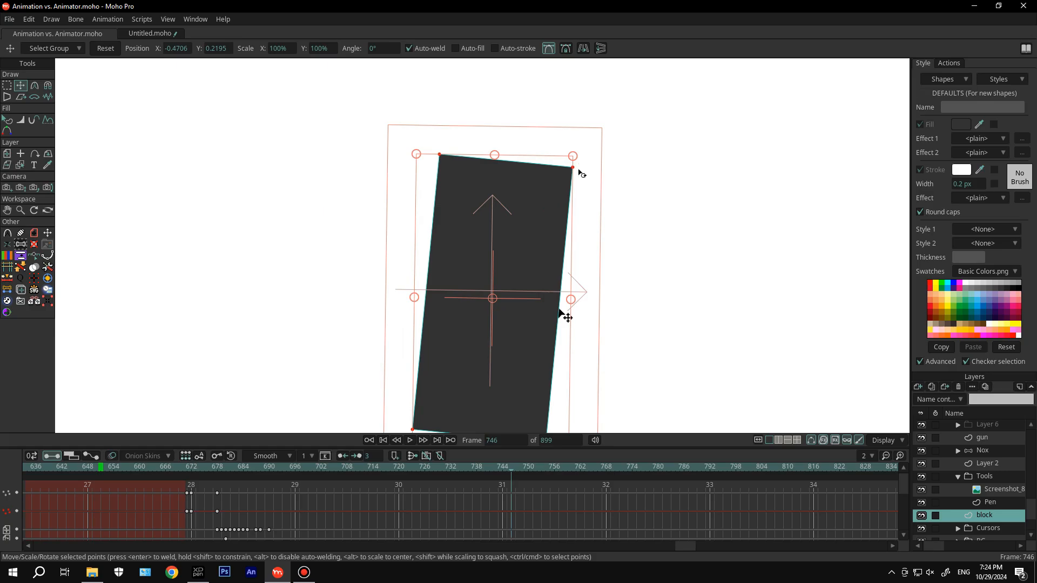
scroll(560, 312, down, 3)
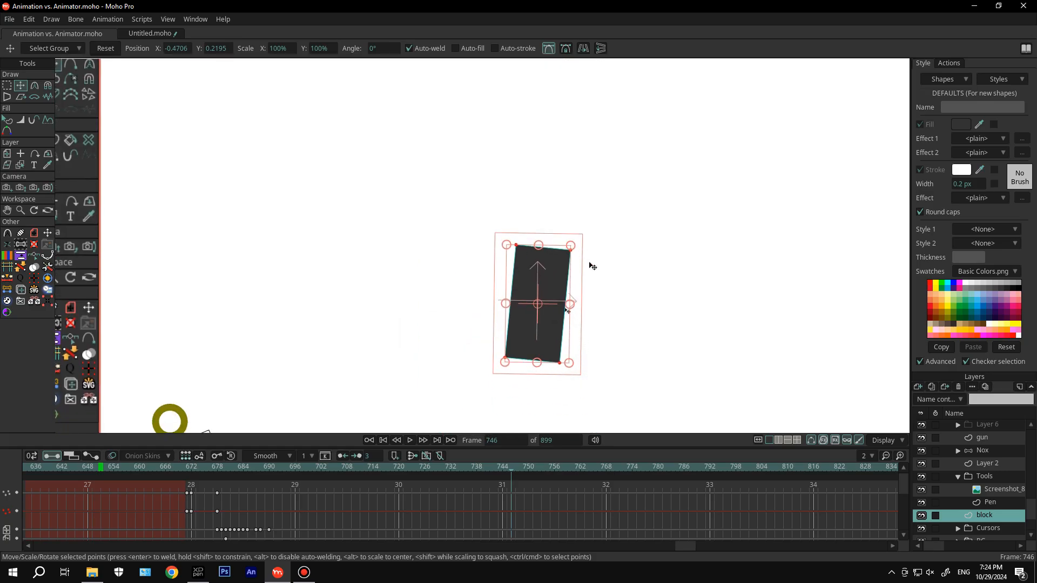
scroll(556, 230, up, 2)
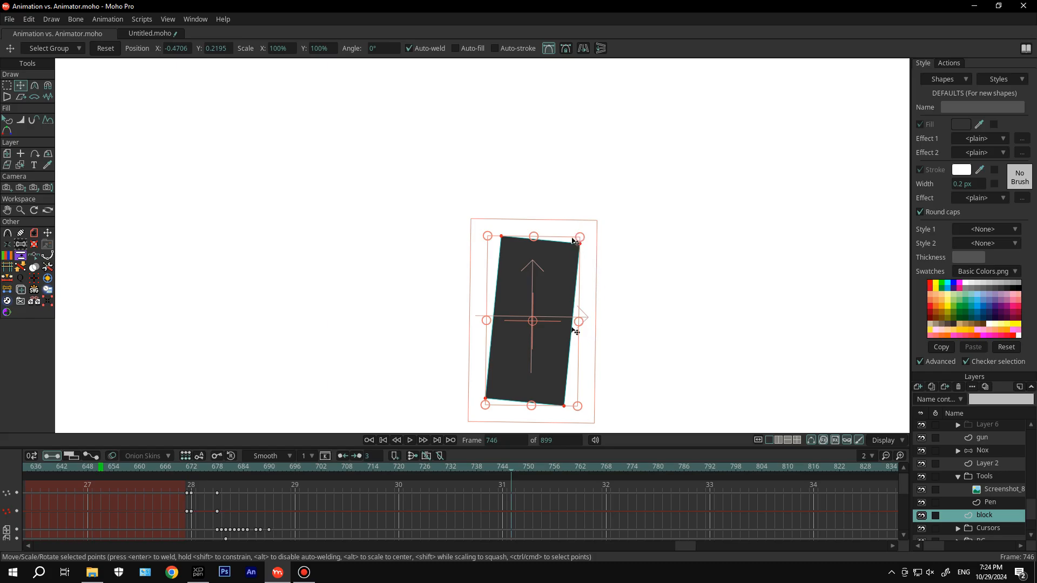
scroll(486, 357, down, 2)
drag(441, 383, 472, 268)
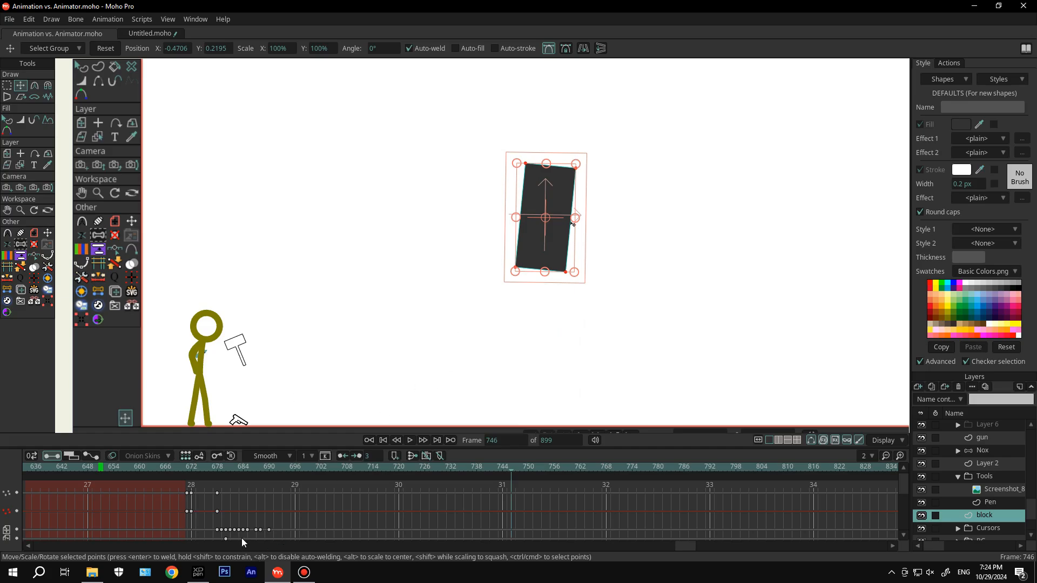
drag(545, 258, 526, 268)
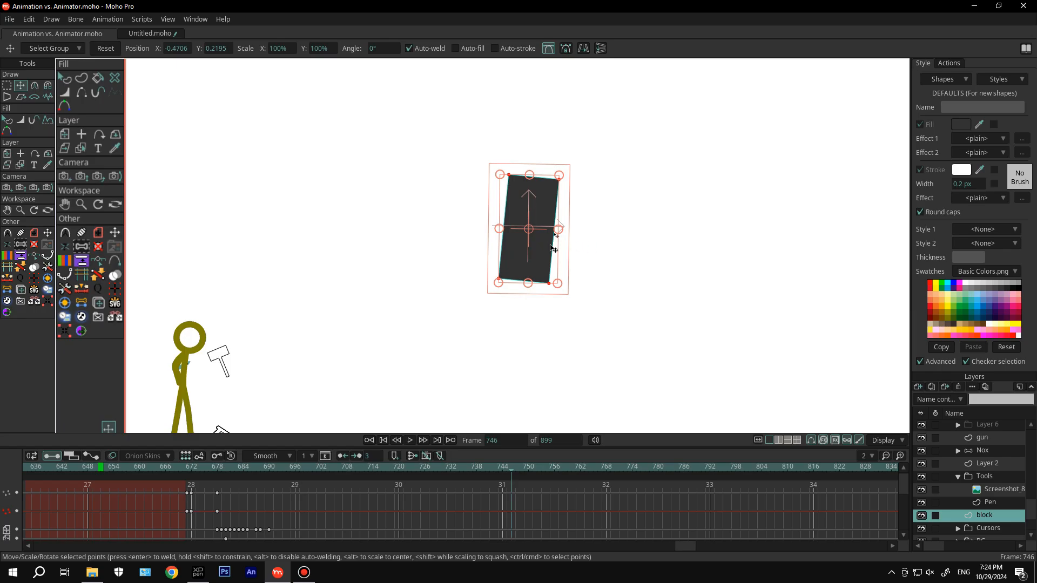
key(Print)
drag(466, 143, 586, 304)
click(559, 314)
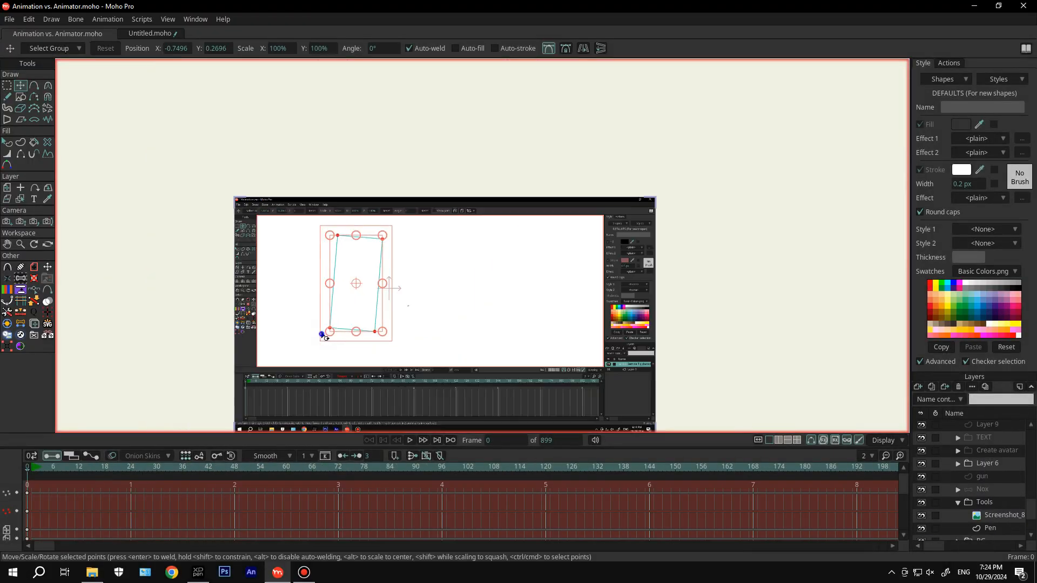
Switch to File Explorer and bring the captured block screenshot into the Tools group as a reference image
key(super+Down)
key(super+e)
click(569, 242)
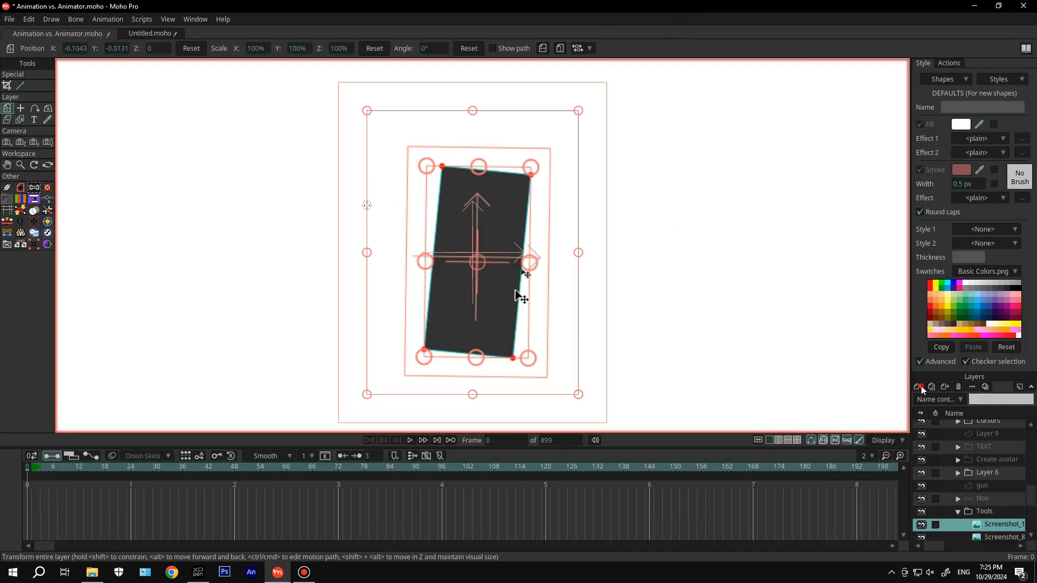
Add a vector layer named Box at the top of the All group
click(921, 387)
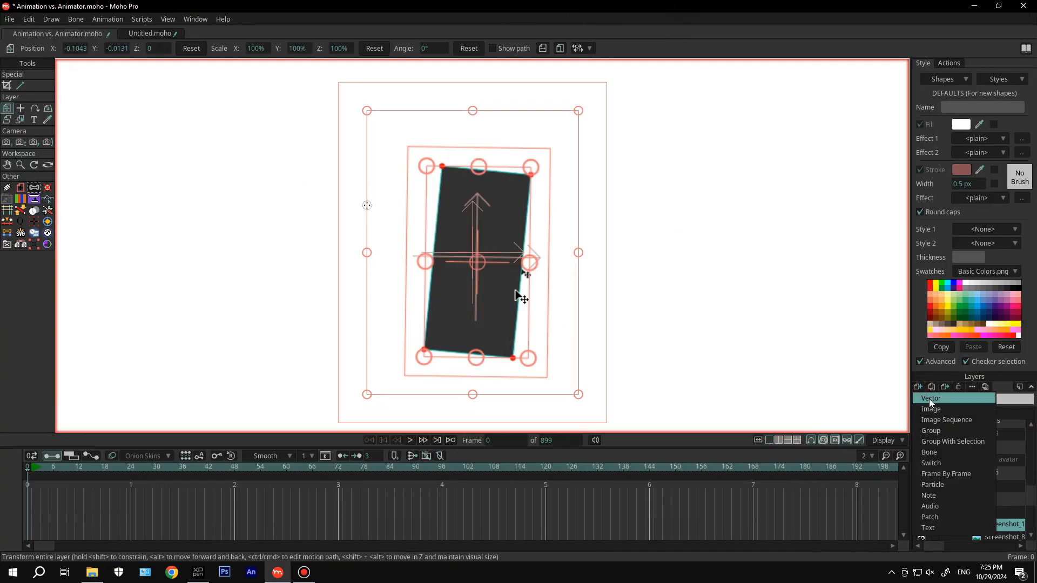
click(931, 398)
drag(987, 521, 987, 433)
double_click(987, 438)
text(Bo)
Trace the outer frame of the block's transform handles with a rectangle and fit the outline to the reference screenshot
scroll(498, 192, up, 3)
drag(456, 251, 347, 212)
key(s)
drag(279, 94, 455, 388)
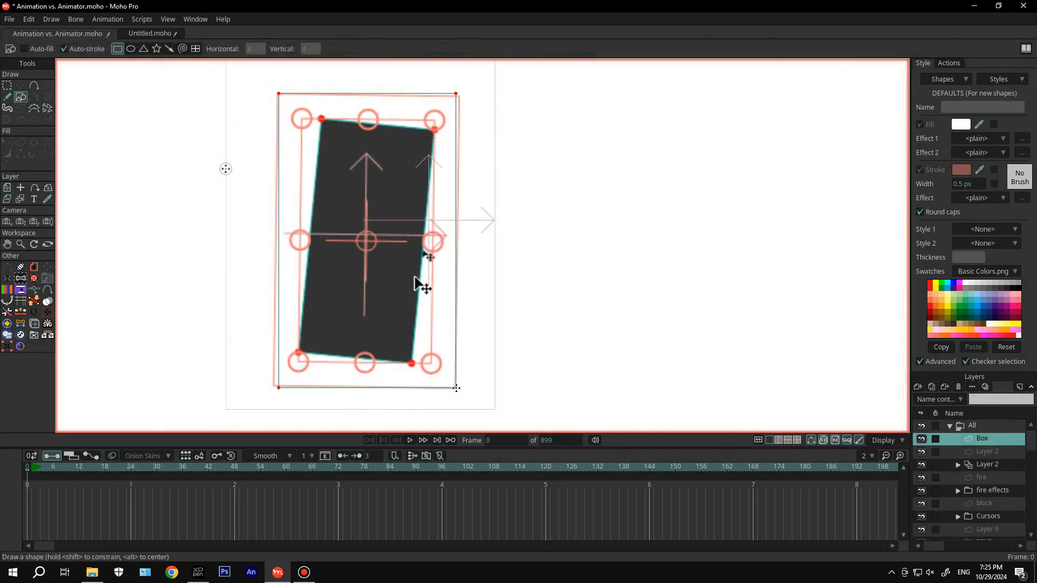
key(t)
scroll(550, 229, up, 8)
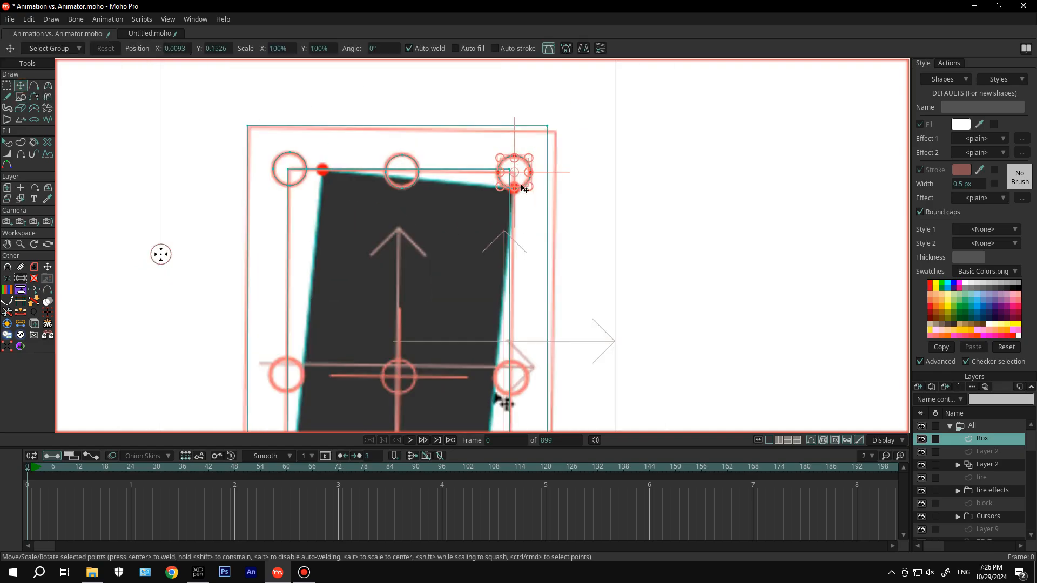
scroll(495, 293, down, 6)
scroll(459, 340, up, 6)
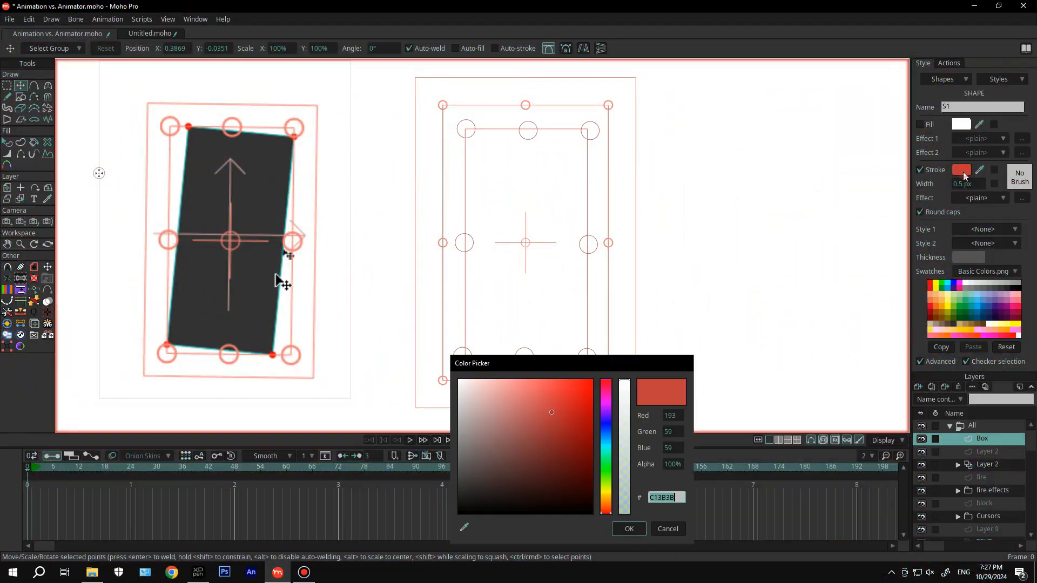
Match the Box outline's stroke colour to the screenshot's salmon handles and set its width to 1.5 px
drag(585, 389, 541, 396)
drag(465, 527, 301, 355)
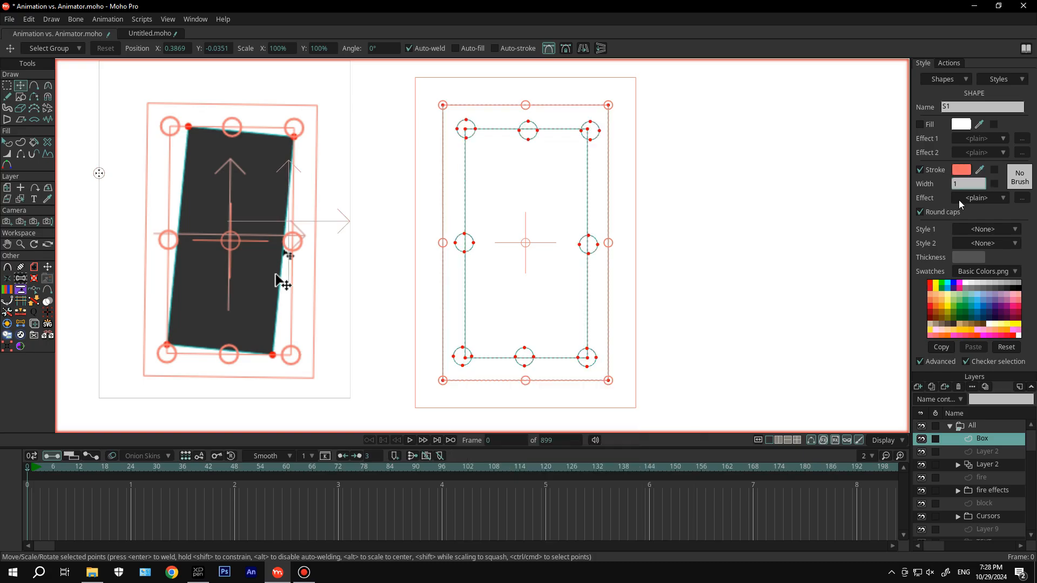
text(1.5)
key(Return)
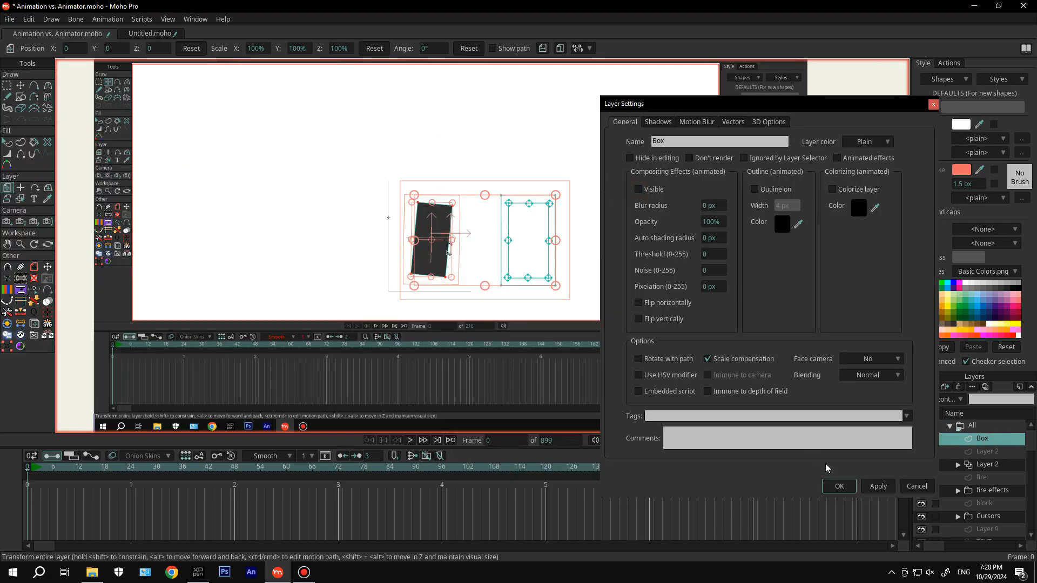
Hide the Box layer in its layer settings and select the block's reference screenshot layer for removal
click(839, 487)
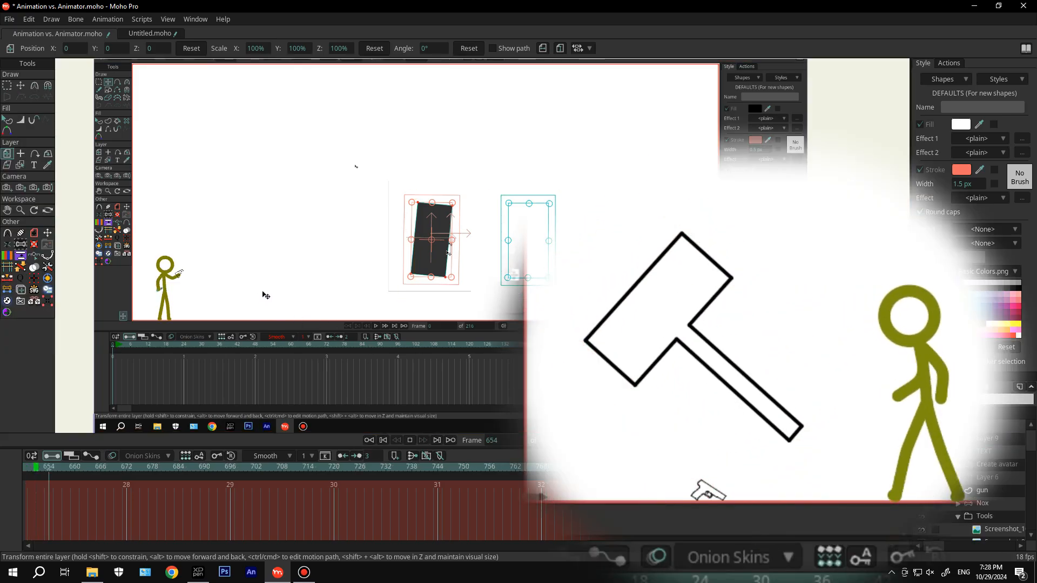
click(1000, 526)
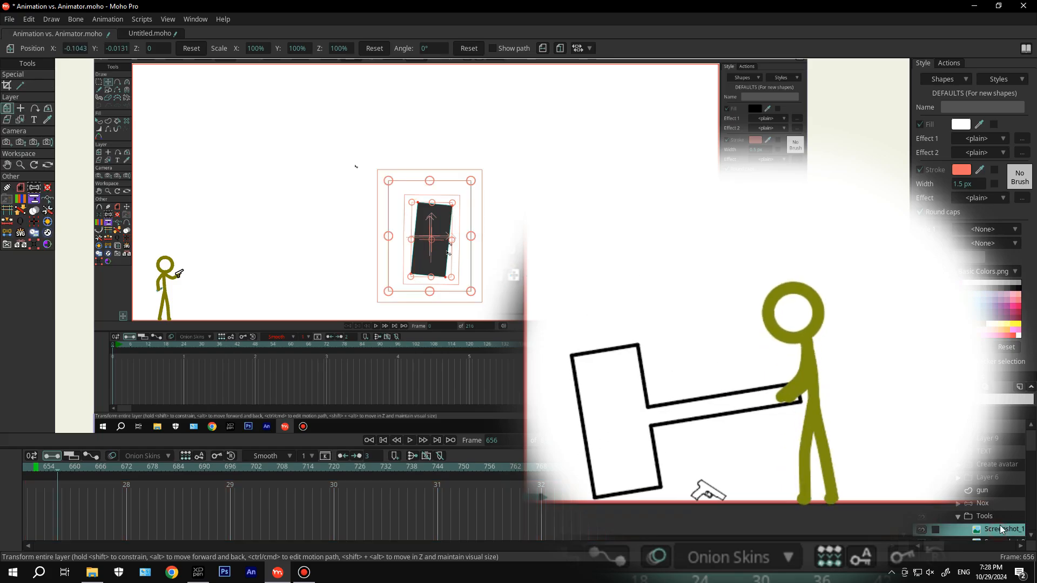
Pose the Nox rig at frame 736 by repositioning its arm and hand bones
scroll(999, 502, down, 2)
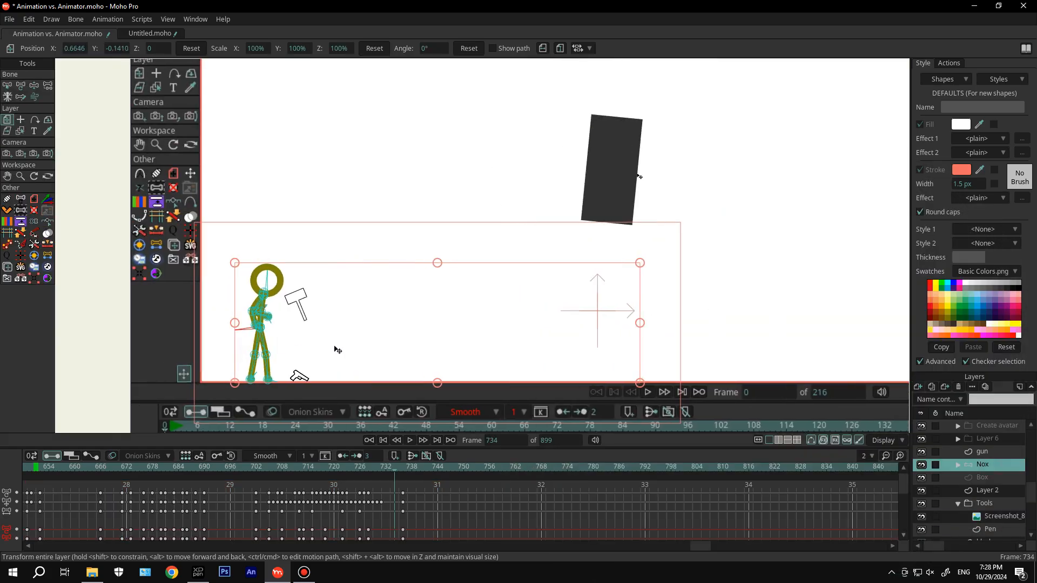
scroll(226, 260, up, 6)
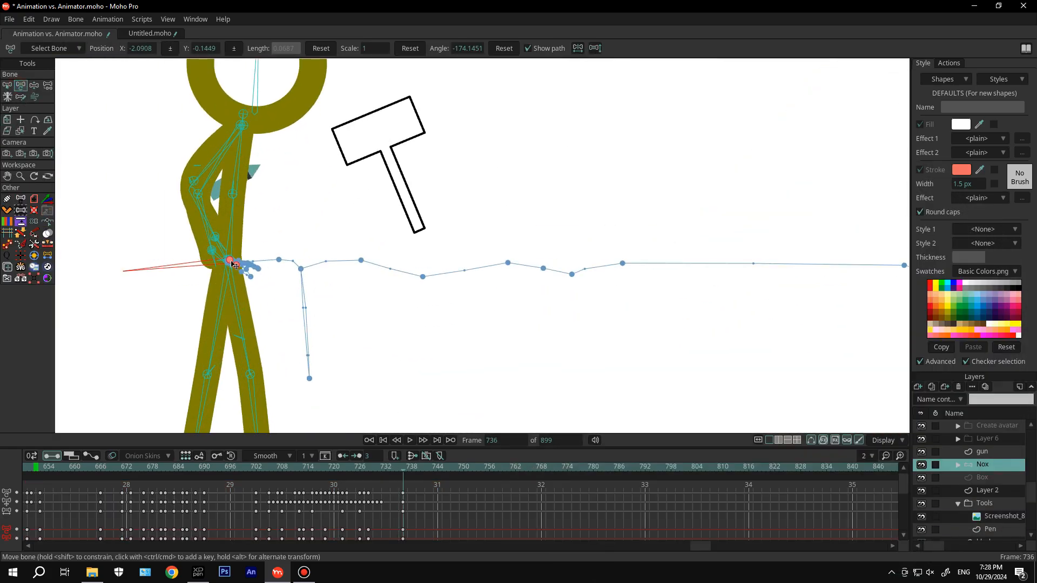
drag(204, 217, 131, 239)
mouse_move(196, 245)
mouse_down()
mouse_move(230, 264)
mouse_move(203, 247)
mouse_up()
drag(132, 239, 316, 260)
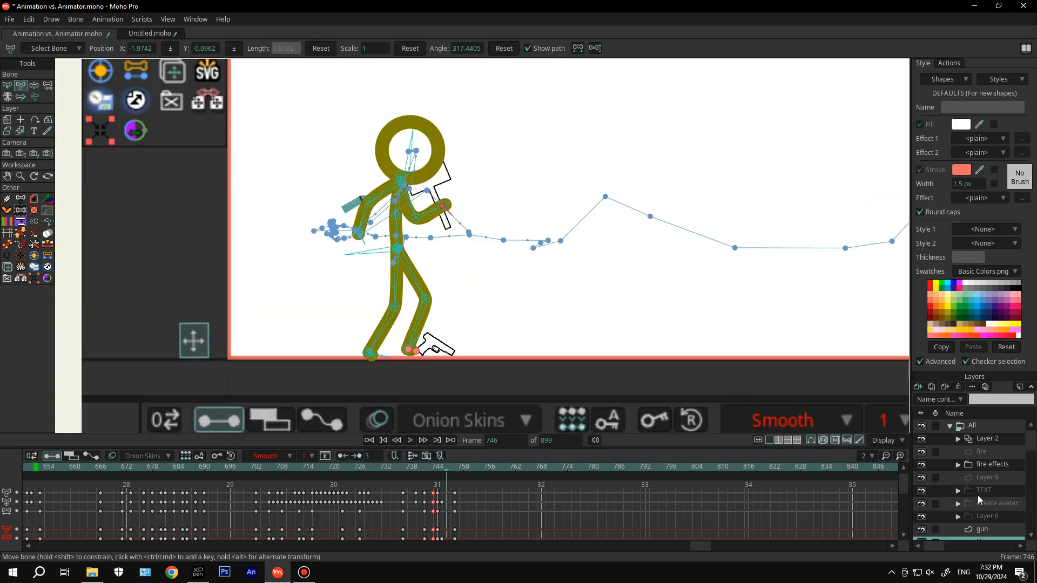
Make the Box layer visible at frame 746 in its layer settings
scroll(977, 495, down, 2)
scroll(978, 497, up, 1)
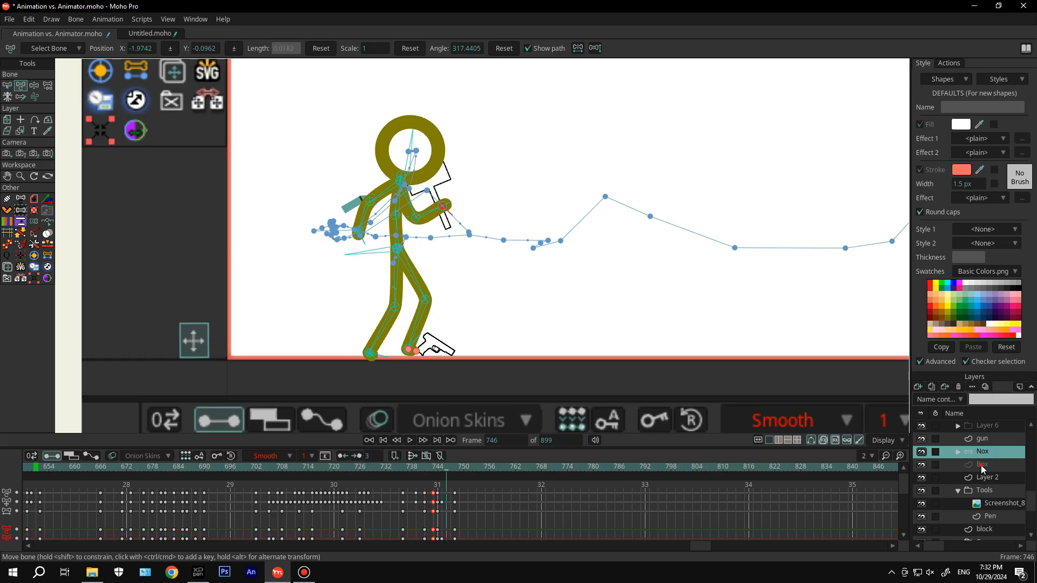
click(976, 464)
double_click(988, 463)
click(639, 189)
key(Return)
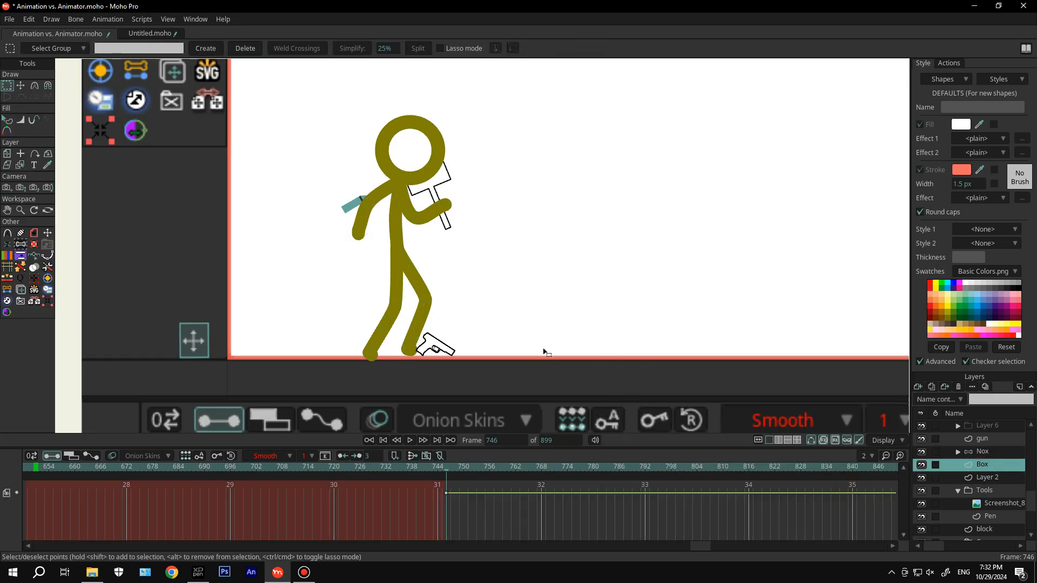
Move the Box outline toward the hammer and relocate the layer's origin point
scroll(546, 351, down, 5)
drag(546, 351, 456, 331)
click(7, 153)
drag(845, 232, 399, 284)
click(21, 153)
click(549, 234)
click(7, 153)
Scale down, rotate and nudge the Box outline until it frames the hammer as its transform handles
scroll(542, 226, up, 3)
scroll(409, 306, up, 2)
drag(497, 412, 421, 291)
scroll(407, 285, up, 4)
drag(406, 285, 161, 358)
drag(172, 357, 238, 296)
drag(264, 316, 312, 327)
drag(301, 331, 301, 355)
Step back and forth through the frames around 742 to 746 to examine the Box outline's appearance around the hammer
click(984, 490)
key(Left)
key(Left)
key(Left)
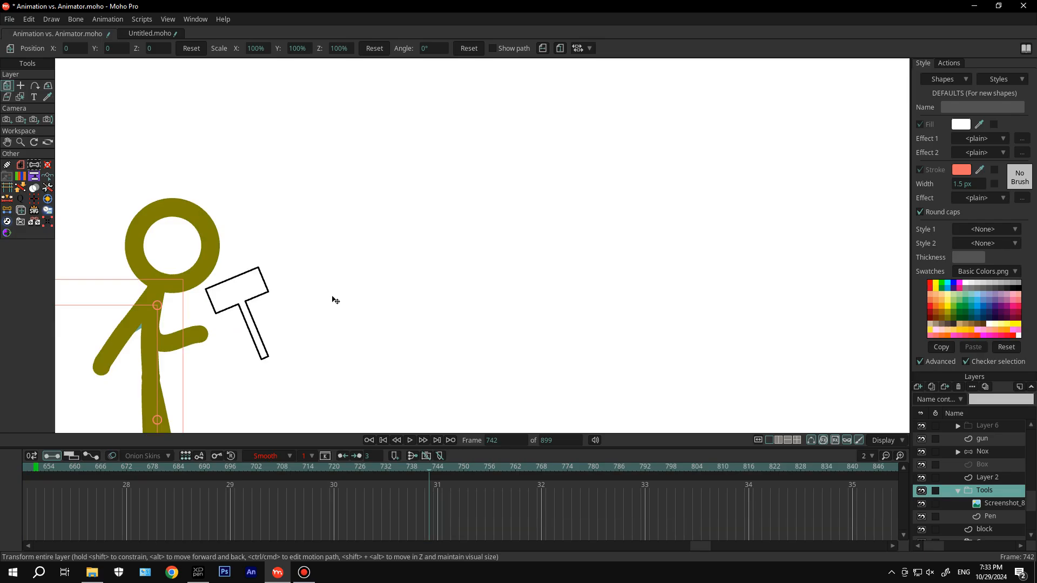
key(Right)
key(Right)
key(Right)
key(Right)
key(Right)
key(Left)
key(Left)
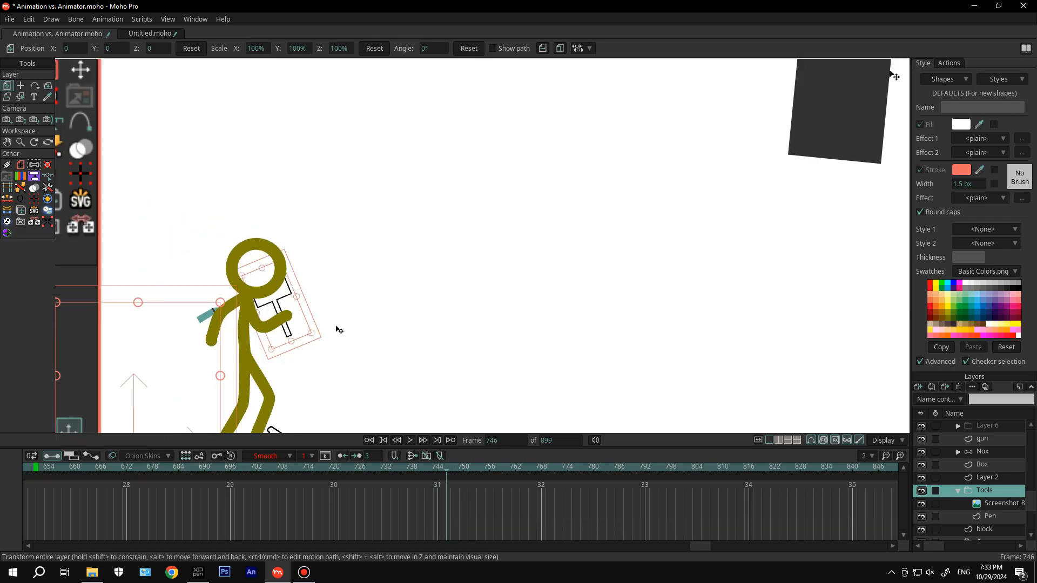
key(Right)
key(Right)
key(Left)
key(Left)
key(Left)
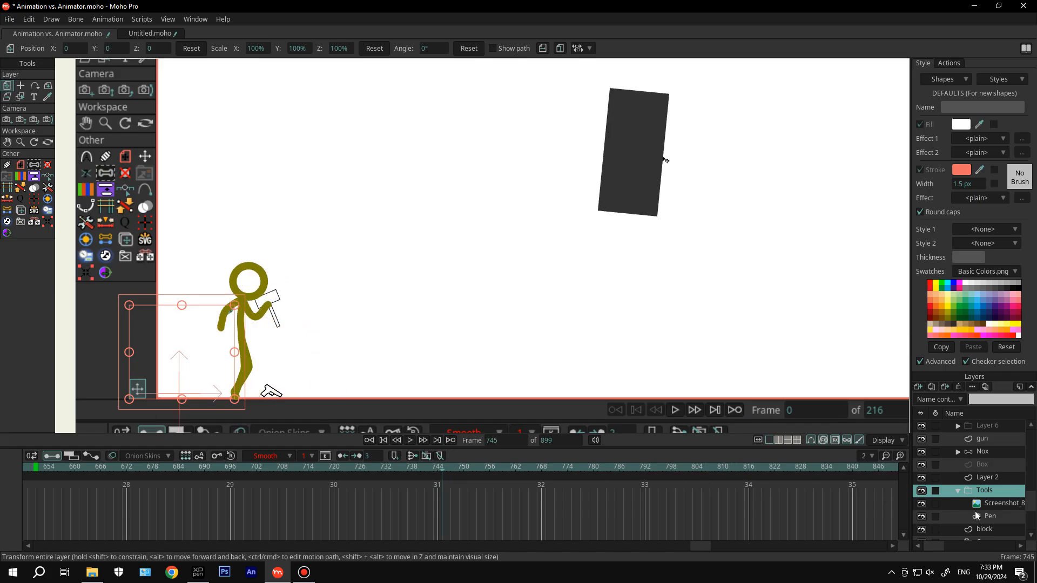
Pose the Nox rig in a forward stride at frame 746 by repositioning its leg and foot bones
click(985, 452)
scroll(218, 382, up, 3)
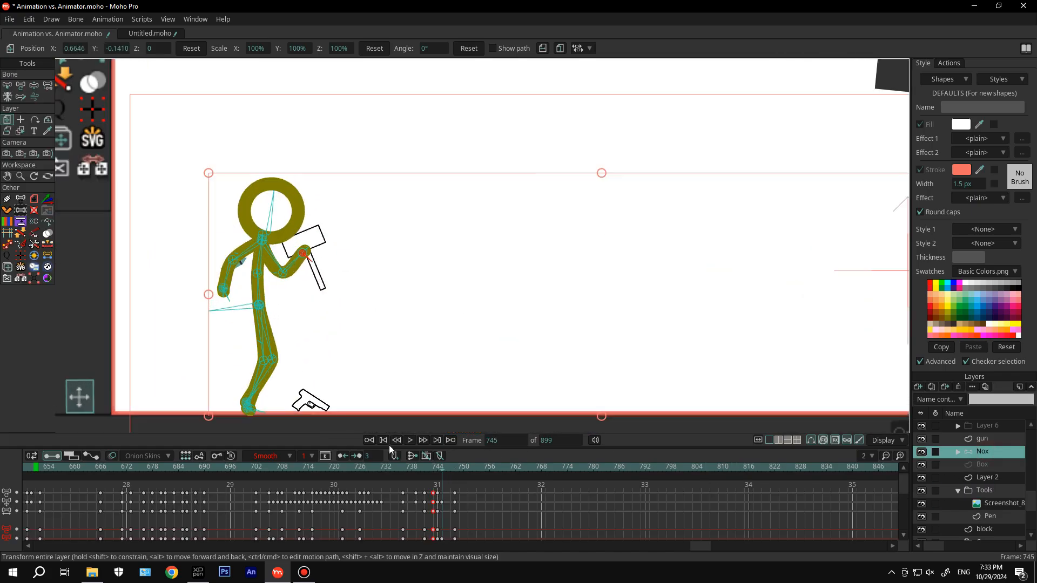
click(21, 86)
key(Right)
click(284, 355)
key(Right)
key(Right)
key(Left)
key(Left)
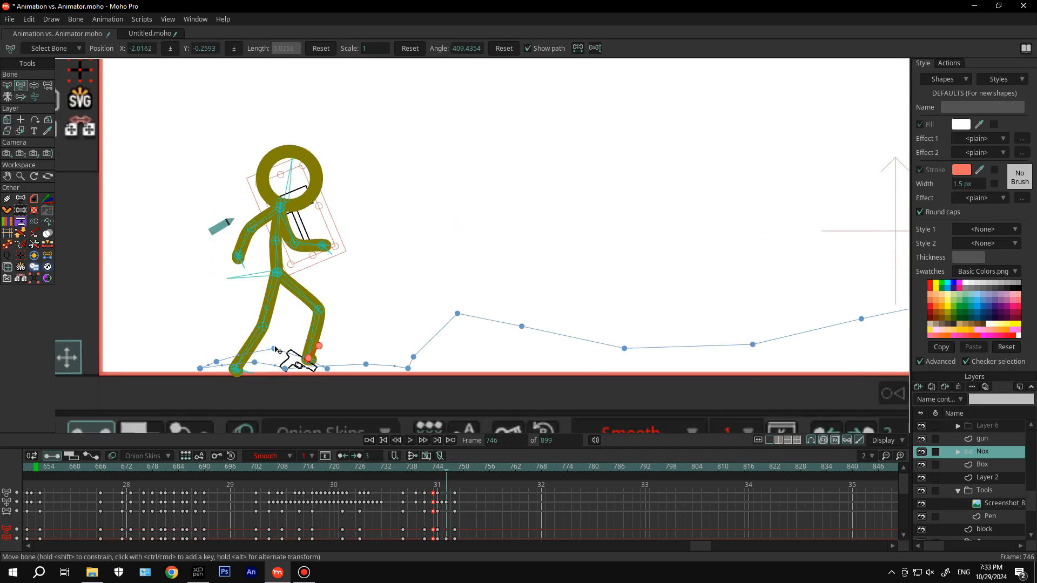
Pose the Nox rig's next walking step following the frame 749 stride by moving its hip, leg and arm bones
key(Right)
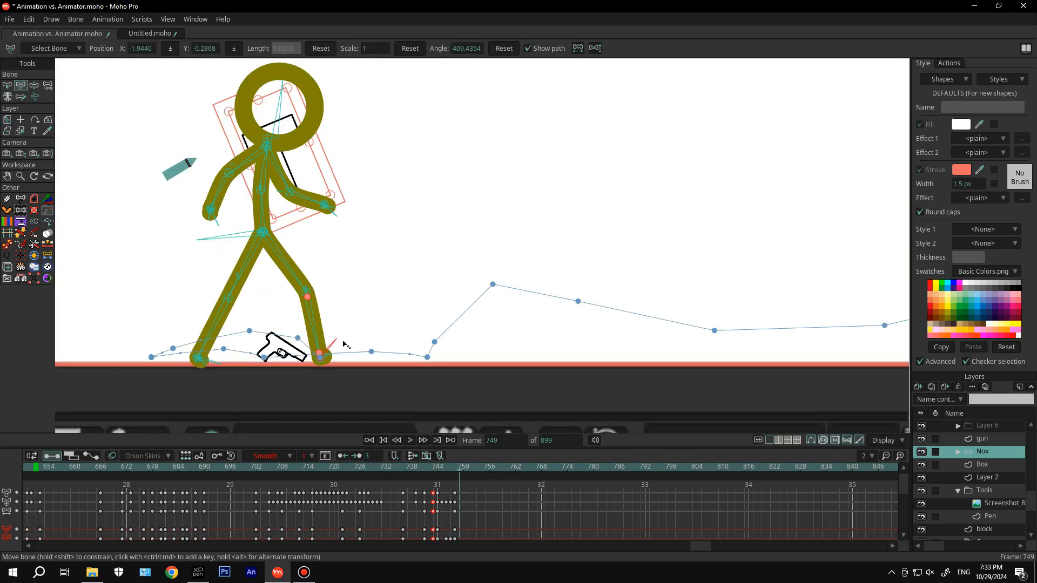
drag(259, 232, 313, 222)
drag(249, 339, 258, 327)
drag(236, 192, 289, 214)
scroll(348, 224, down, 1)
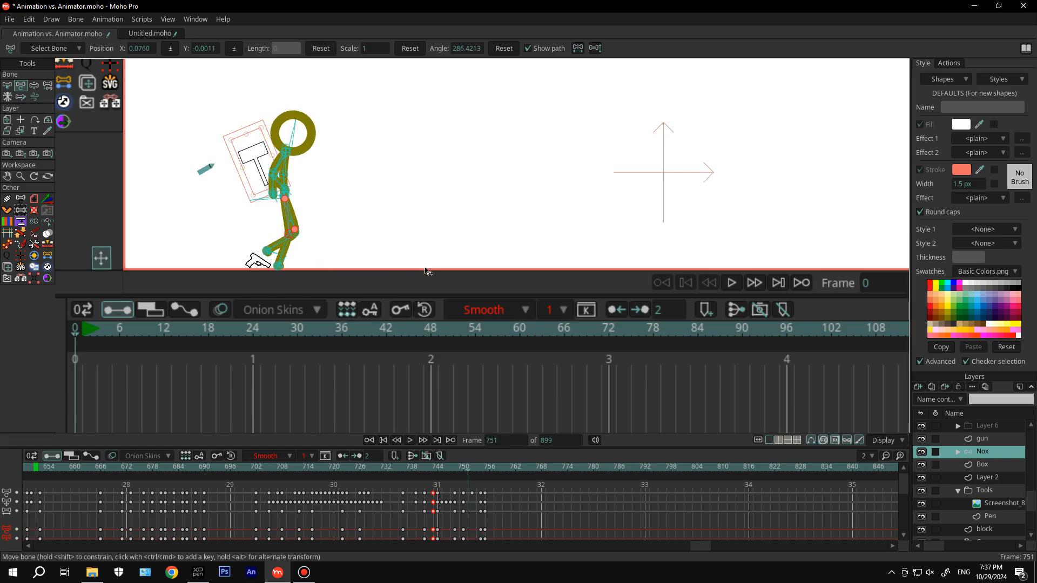
Enlarge and rotate the Box outline along with the figure's pulling hand, using 40.3% scale and a 27.1° angle at frame 760
key(Right)
key(Right)
scroll(294, 269, up, 3)
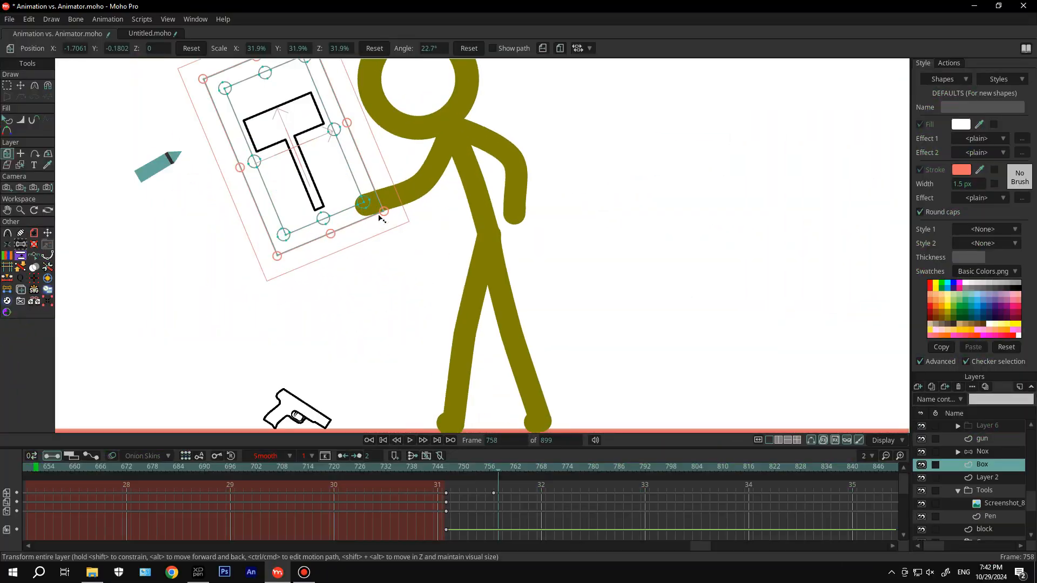
key(Right)
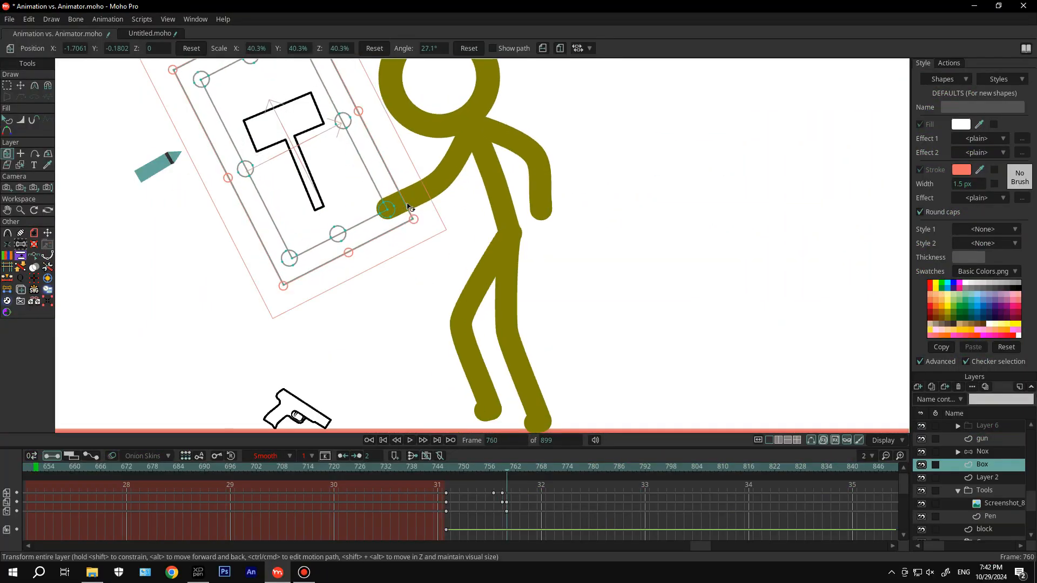
key(Right)
key(Right)
drag(417, 213, 517, 270)
scroll(410, 213, down, 3)
key(Right)
key(Right)
key(Right)
key(Right)
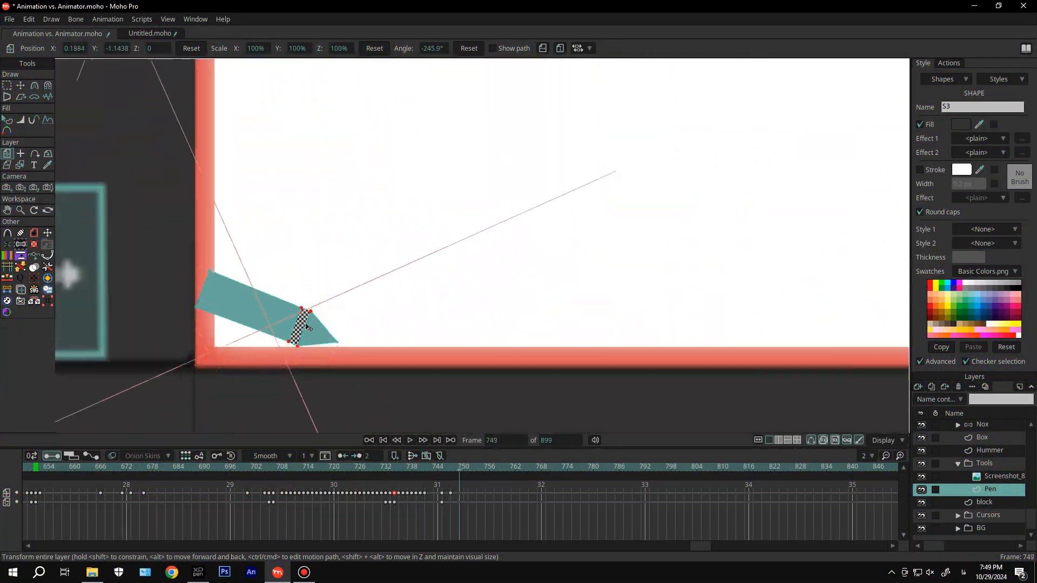
Rename the Hummer layer as Hammer
click(984, 451)
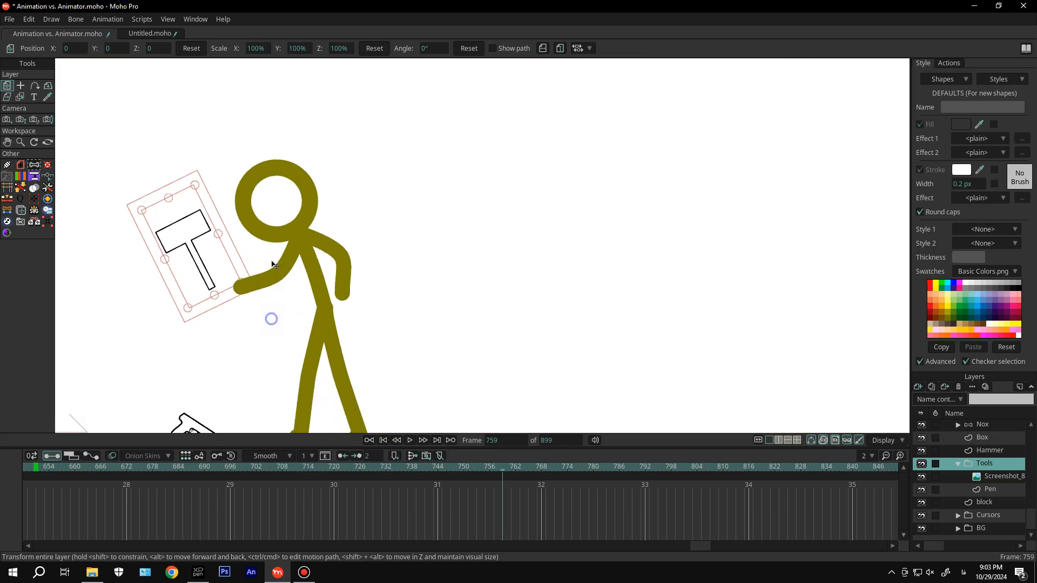
Step back and forth through the frames around 759 to 766 to examine the figure stretching the Box and hammer
key(Right)
key(Right)
key(Right)
key(Right)
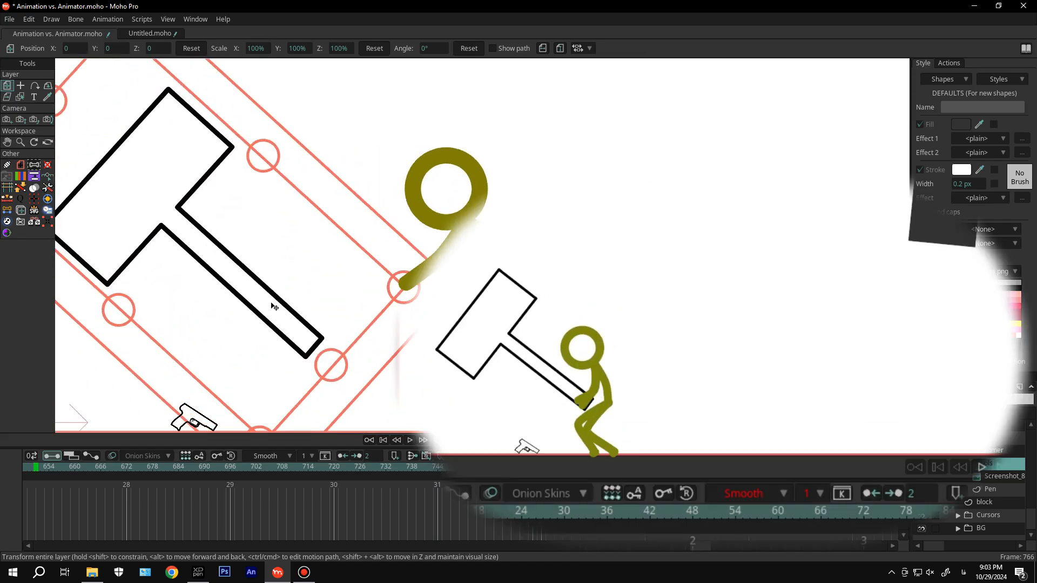
key(Left)
key(Left)
key(Left)
key(Left)
key(Left)
key(Left)
key(Left)
key(Right)
key(Right)
key(Right)
key(Right)
key(Right)
key(Right)
key(Right)
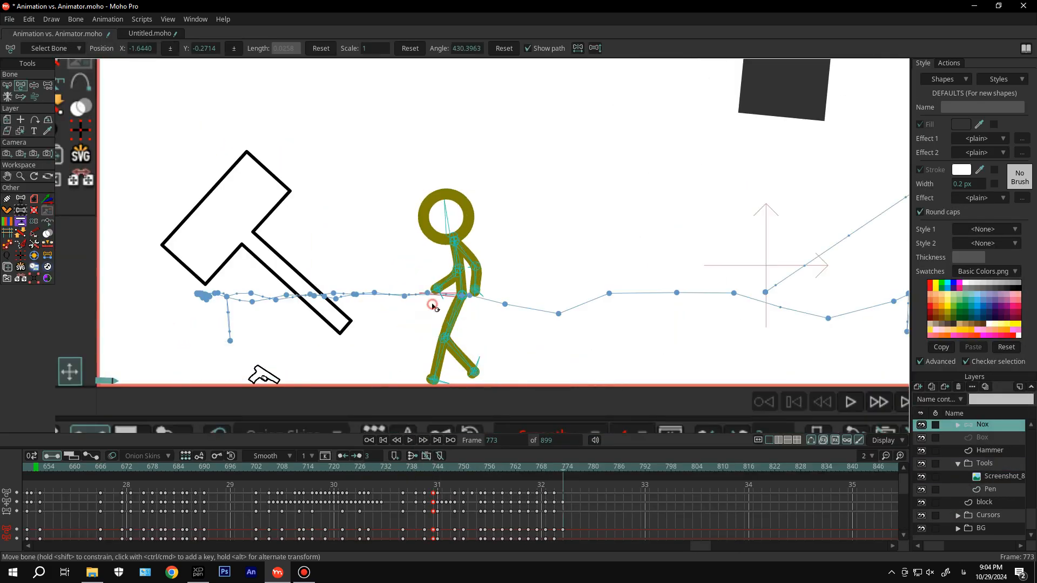
Move the Nox rig's body back toward the hammer's handle between frames 773 and 779
scroll(432, 306, down, 2)
scroll(432, 292, up, 4)
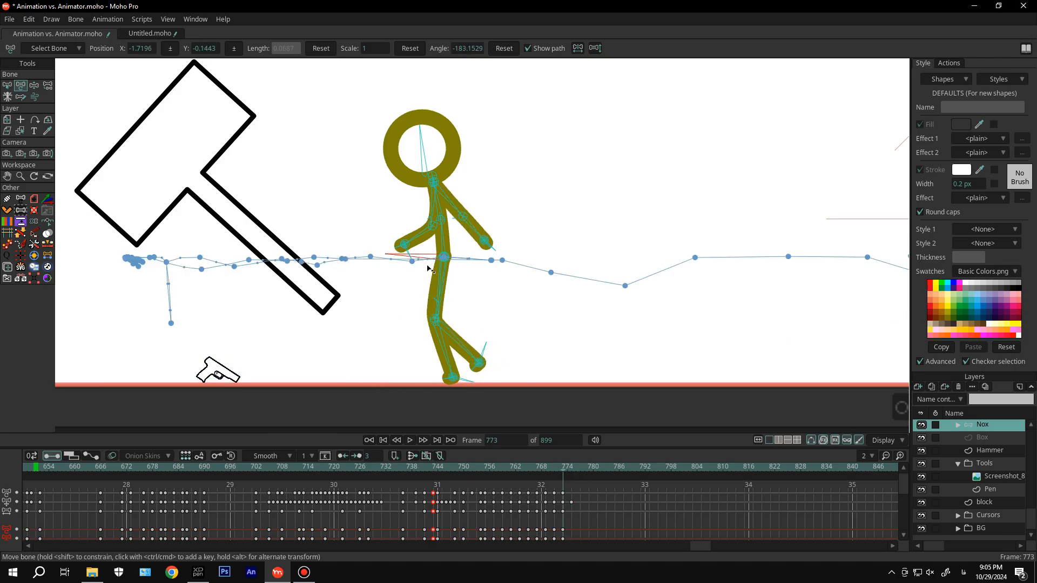
key(Right)
key(Right)
drag(448, 263, 359, 260)
key(Right)
key(Right)
key(Right)
key(Right)
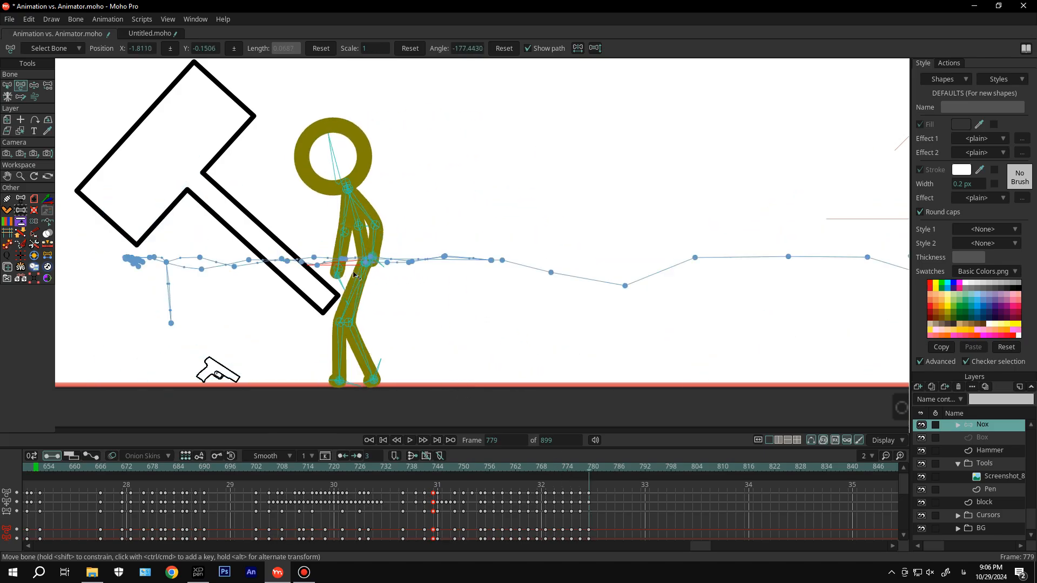
Bend the Nox rig's torso and hips into a crouch at the hammer's handle at frame 779, and compare neighbouring frames
scroll(326, 289, up, 4)
scroll(393, 294, down, 8)
key(Left)
scroll(388, 294, up, 6)
key(Right)
drag(378, 208, 363, 213)
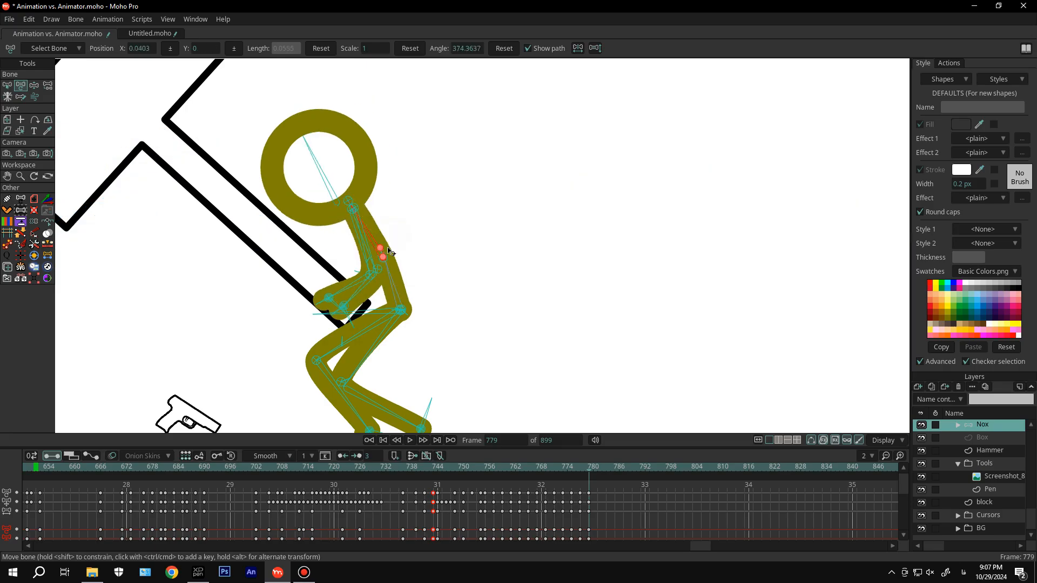
drag(397, 308, 366, 312)
scroll(447, 309, down, 2)
key(Left)
key(Left)
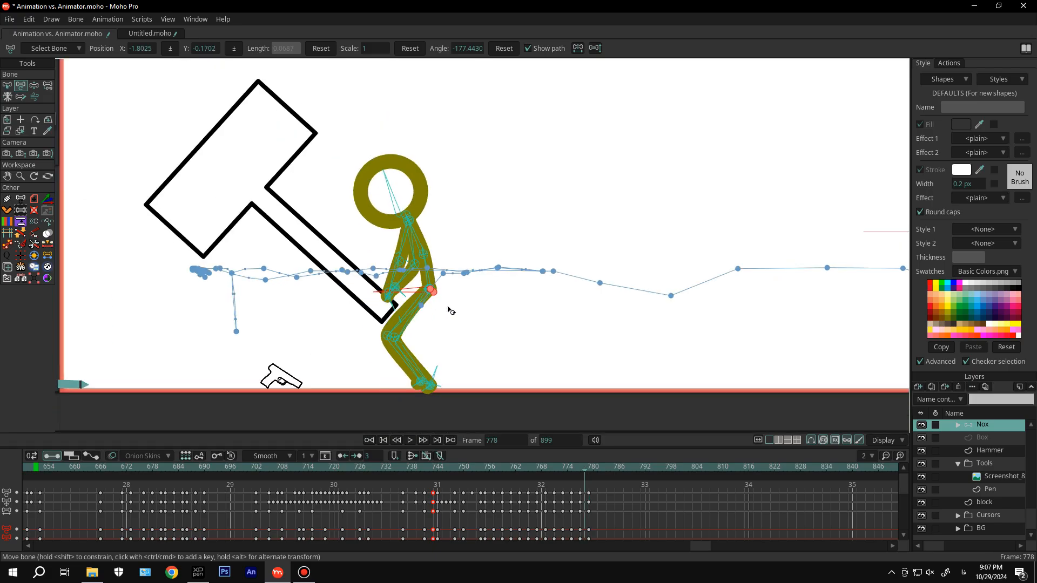
key(Right)
key(Right)
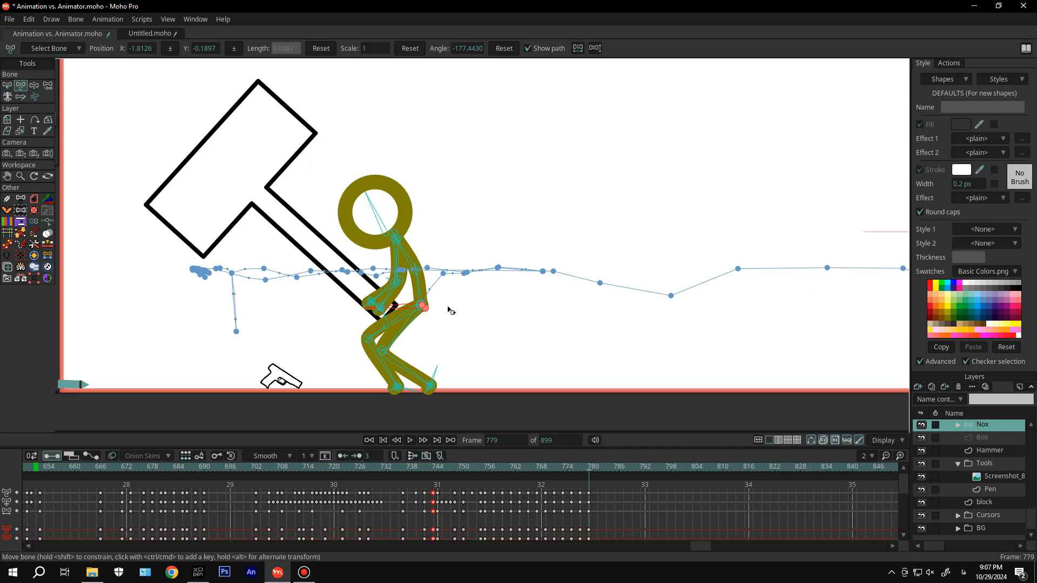
Create a reference layer of the Nox rig above it and move the original Nox layer below the Hammer layer
right_click(978, 426)
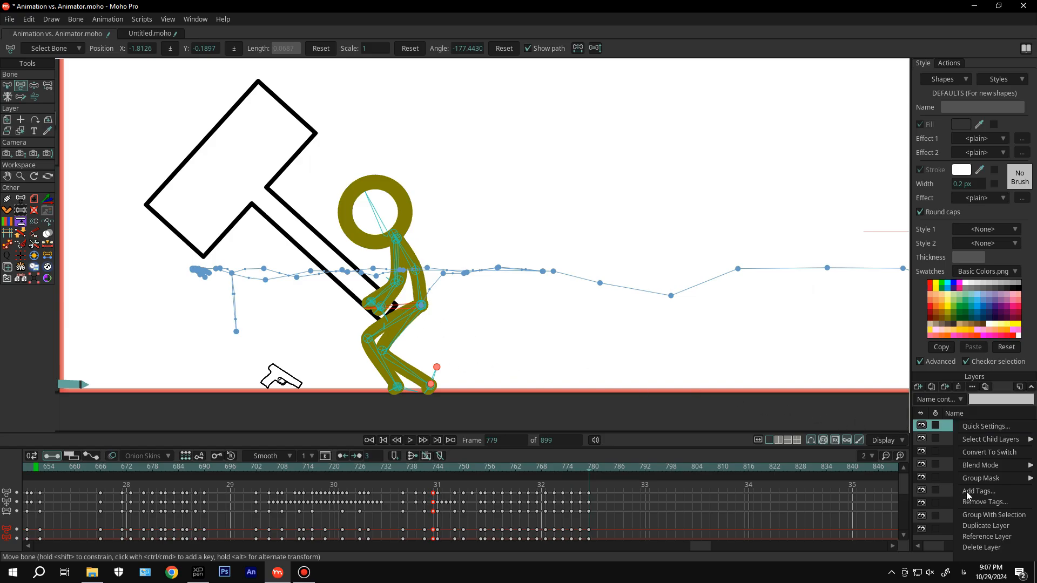
click(975, 538)
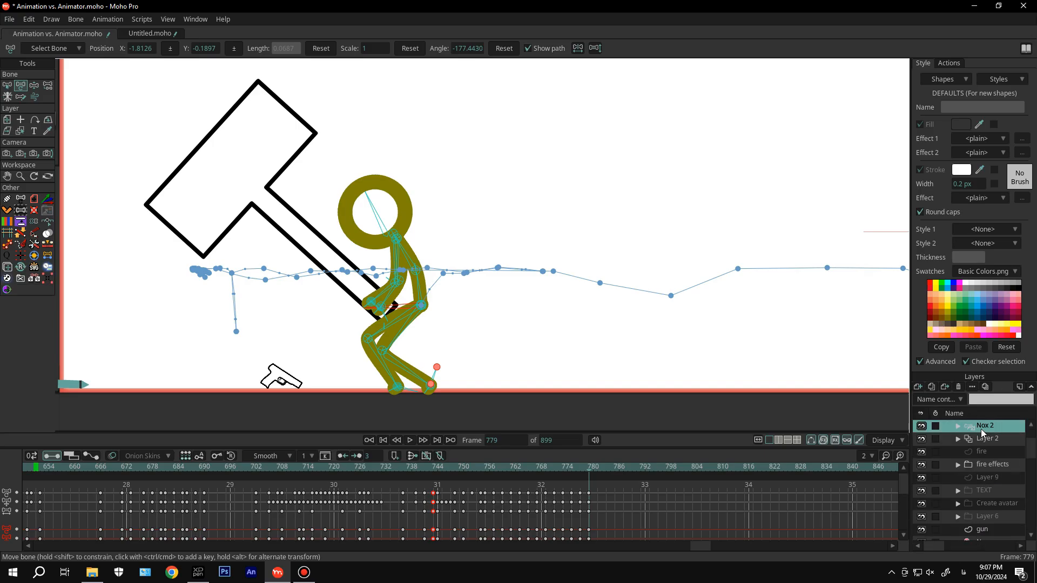
scroll(981, 448, up, 1)
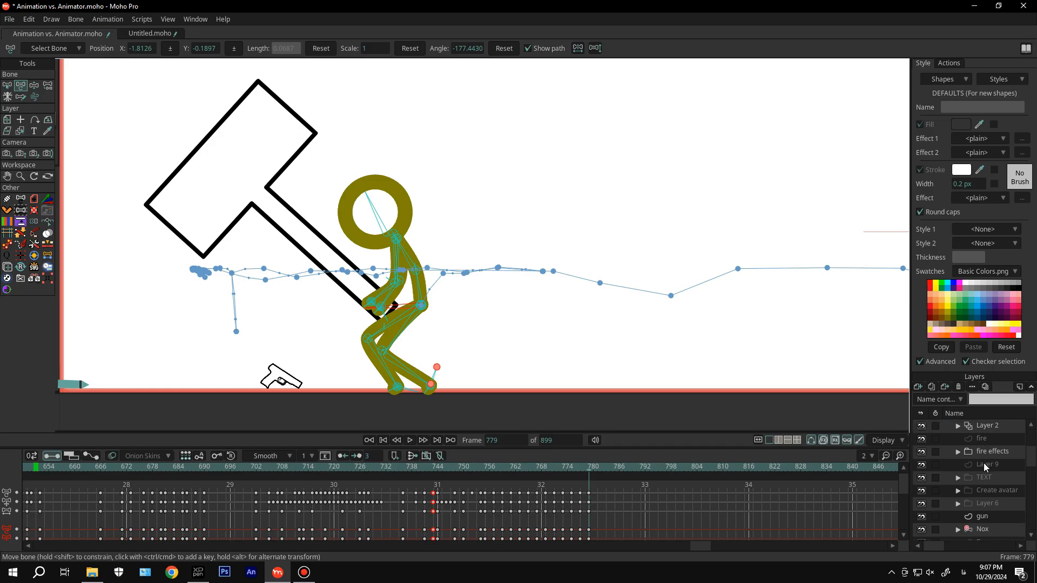
scroll(983, 463, down, 1)
scroll(1002, 497, up, 1)
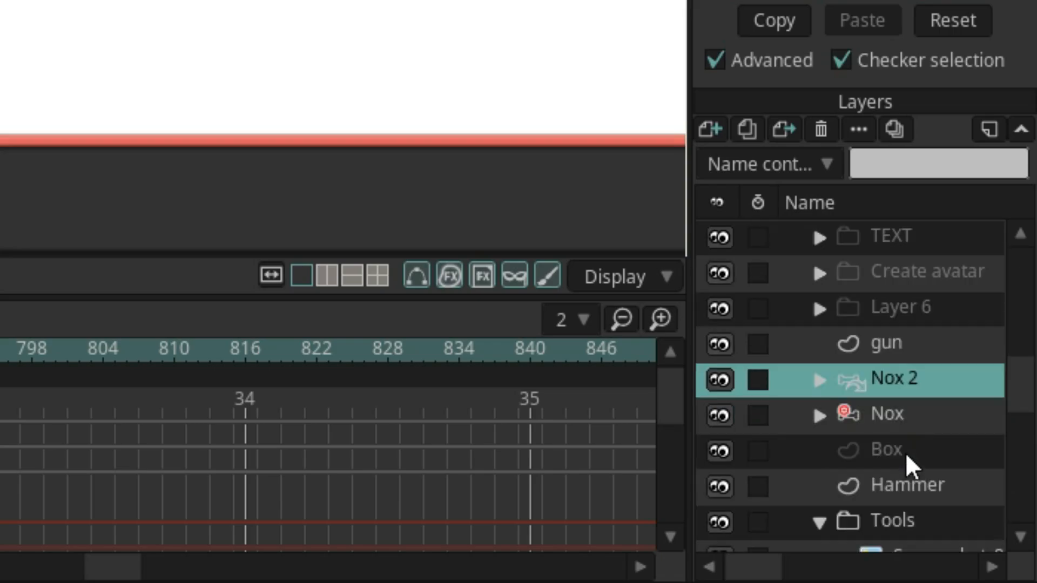
scroll(988, 503, down, 1)
drag(883, 372, 917, 462)
Hide the head, hand, foot and body layers inside the Nox 2 reference rig
click(818, 451)
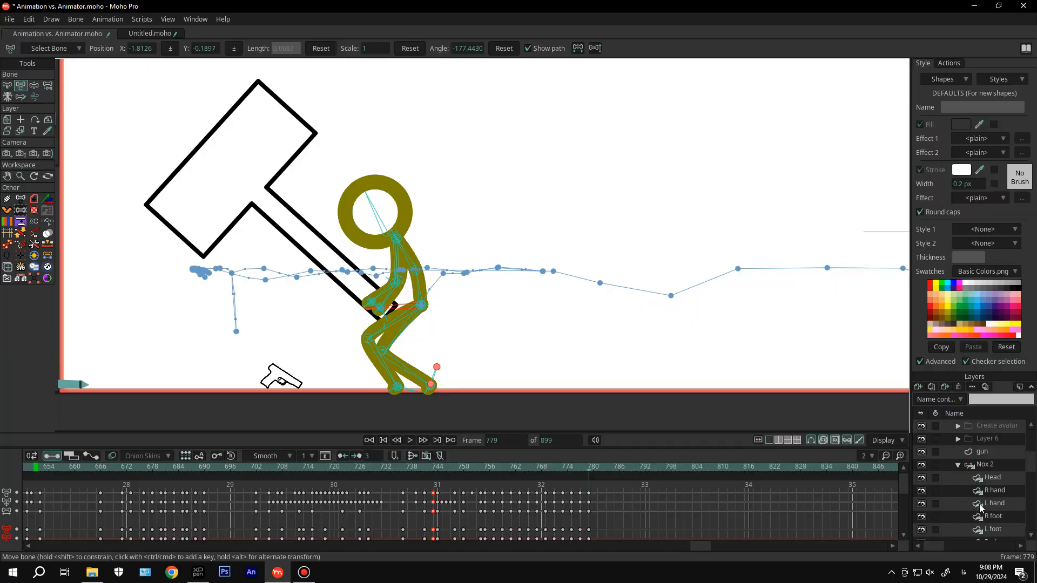
scroll(981, 507, down, 4)
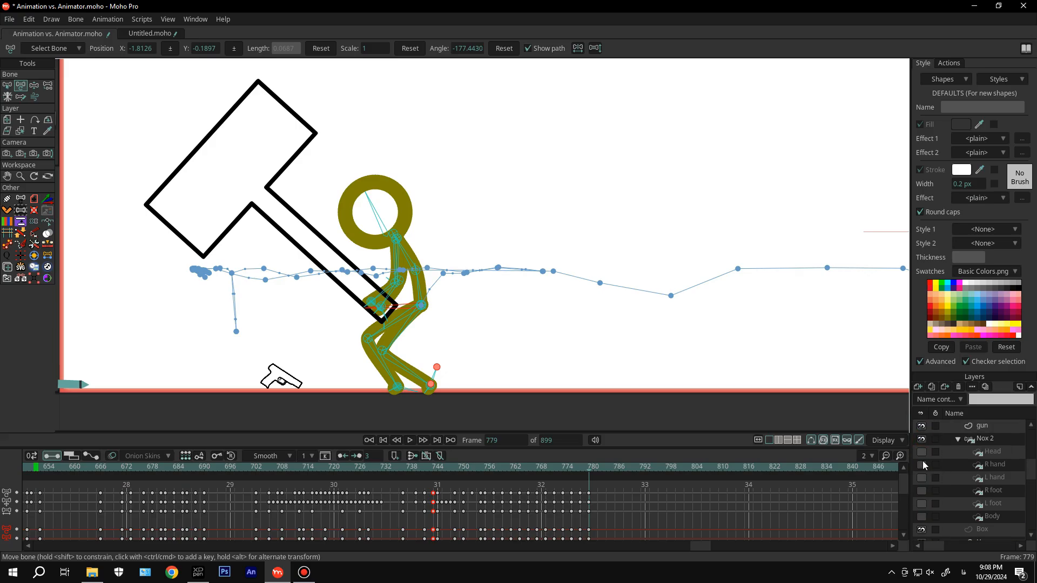
scroll(968, 513, down, 1)
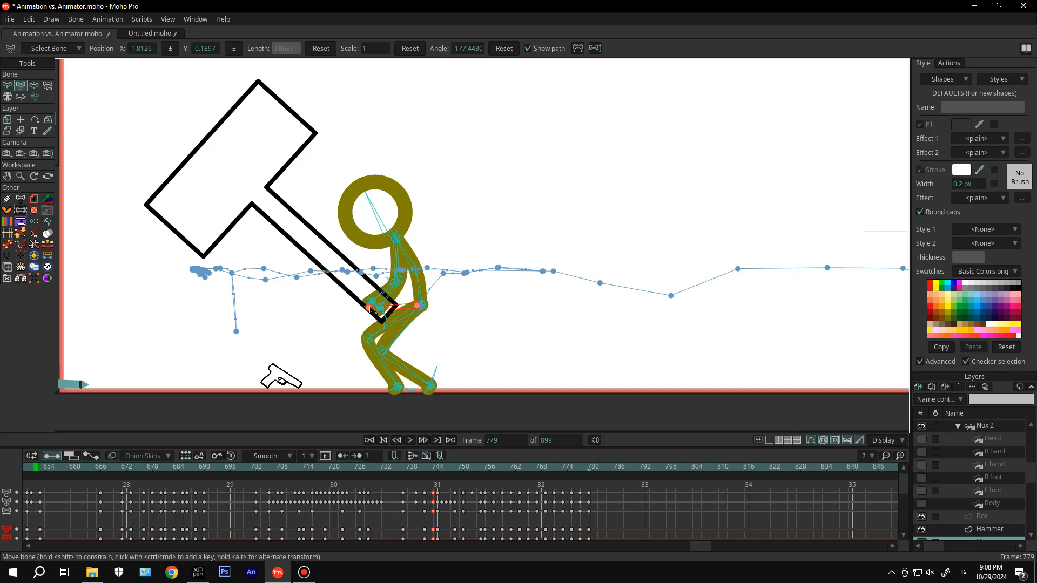
Show only the L hand layer of Nox 2 so that the hand overlaps the hammer's handle
scroll(371, 310, up, 2)
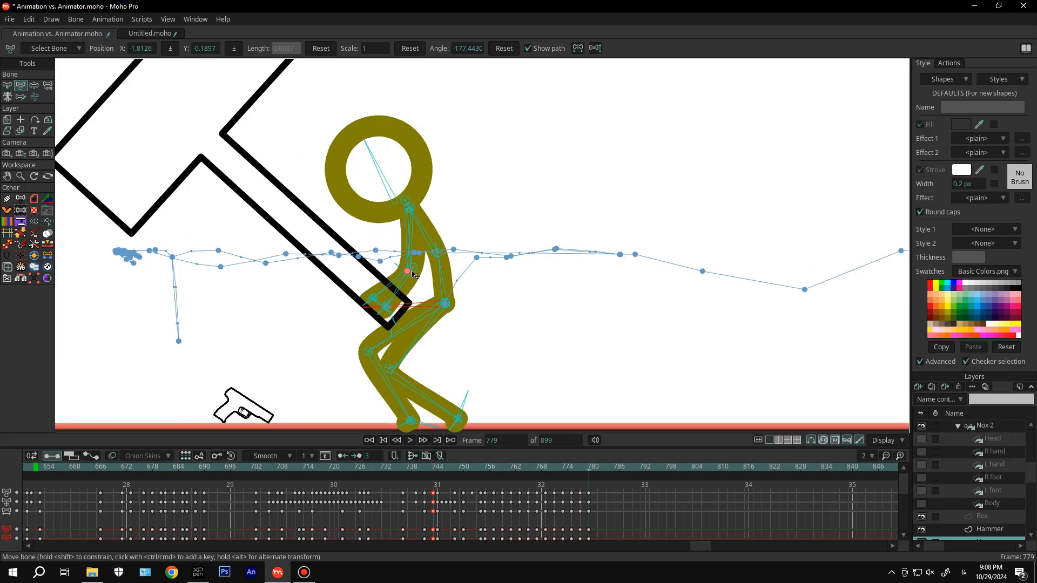
click(376, 298)
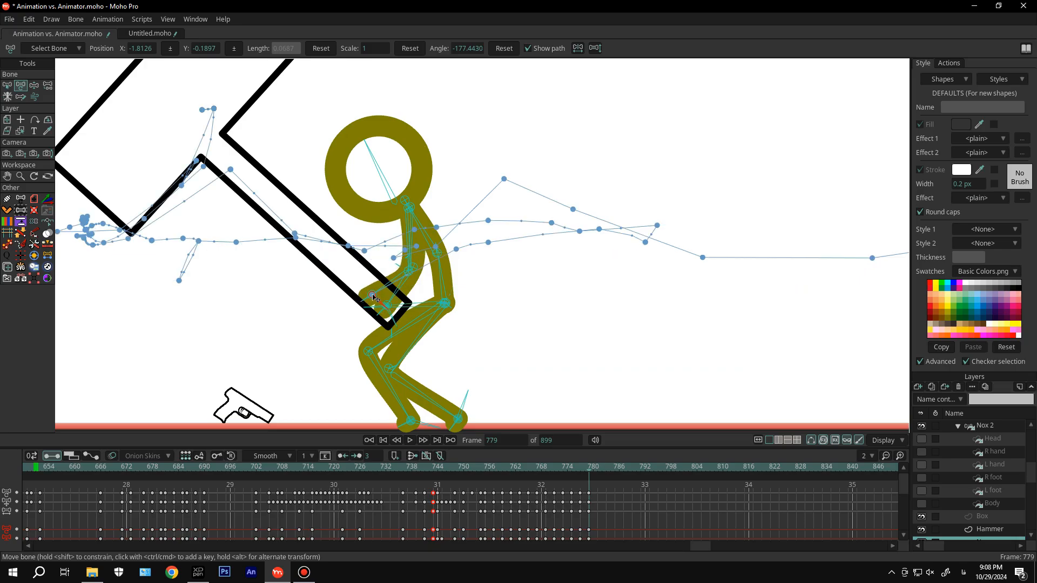
scroll(980, 484, down, 4)
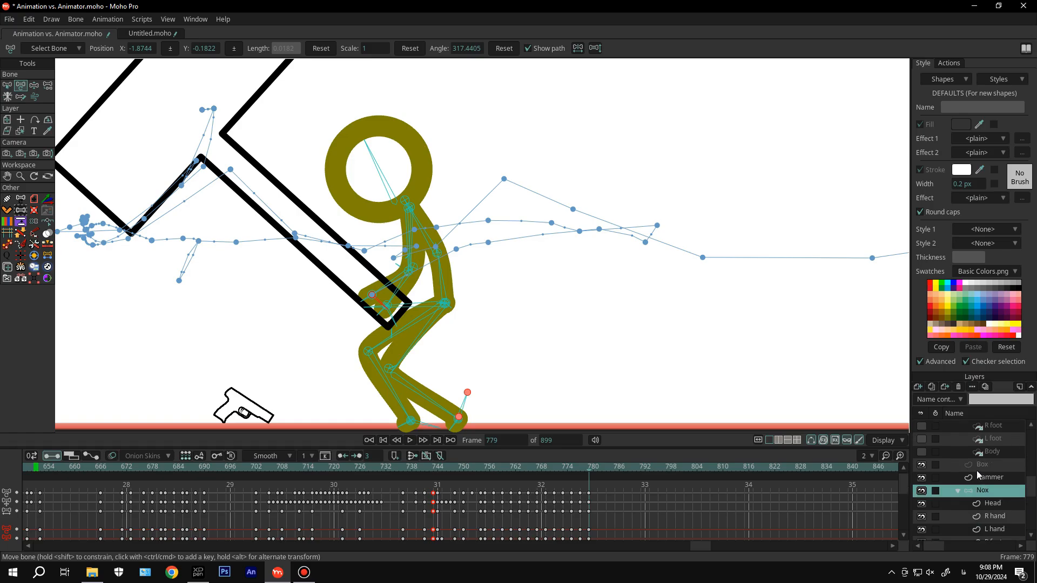
scroll(941, 462, up, 2)
click(921, 439)
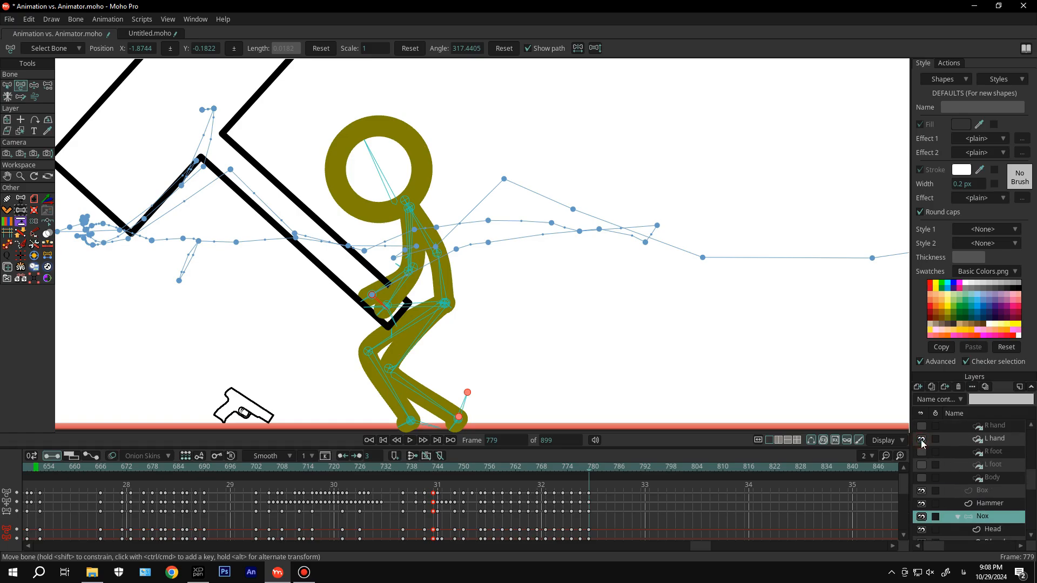
scroll(346, 287, up, 3)
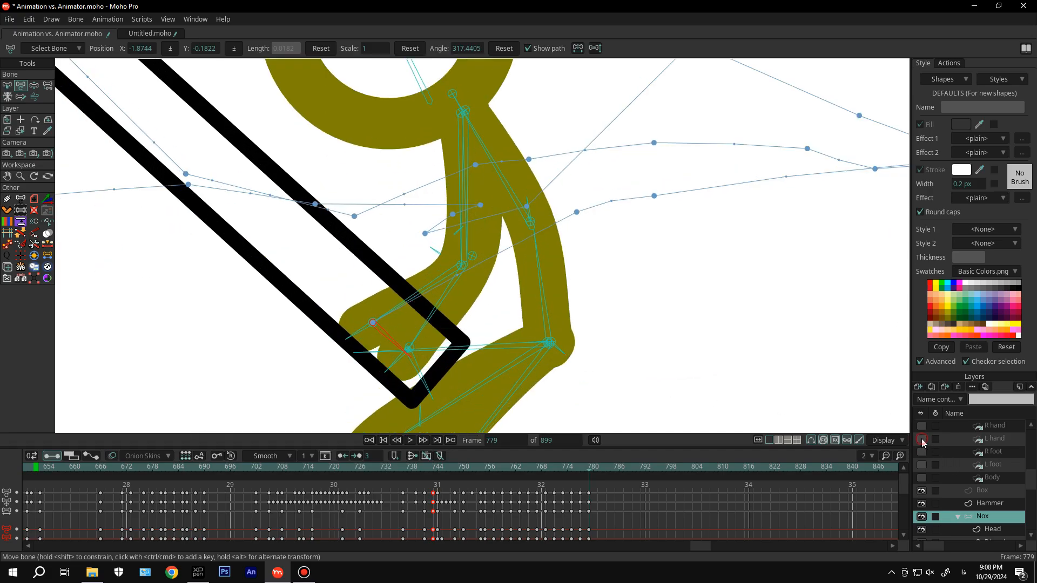
click(921, 439)
click(426, 355)
Collapse the Nox and Nox 2 layer groups and select the Nox rig
scroll(427, 356, down, 4)
click(958, 517)
scroll(986, 516, up, 8)
click(986, 516)
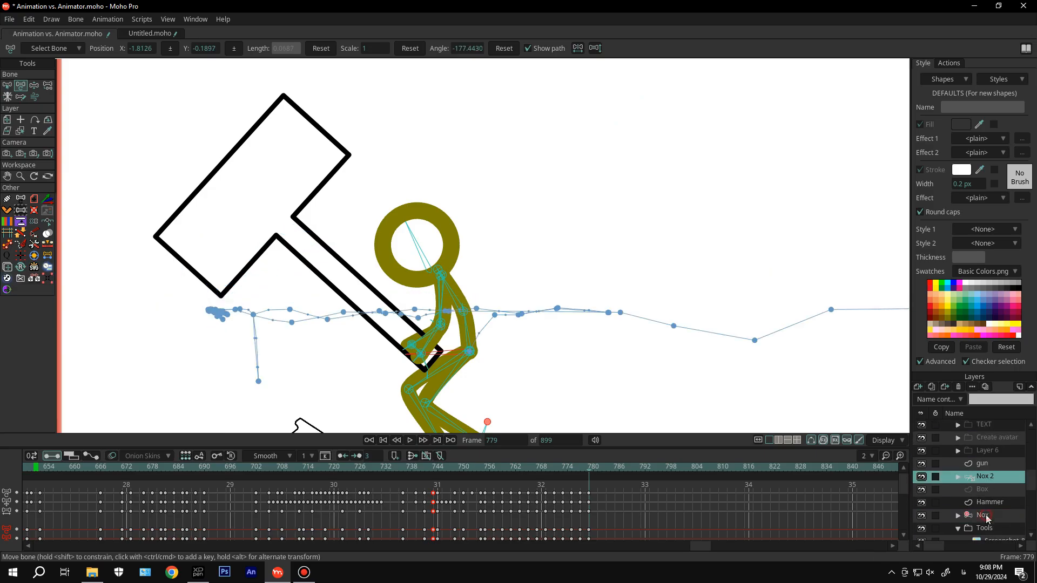
Set the playback end to about frame 802 and play the animation from about frame 672
scroll(475, 388, down, 4)
click(125, 468)
ctrl+right_click(688, 467)
key(space)
click(813, 441)
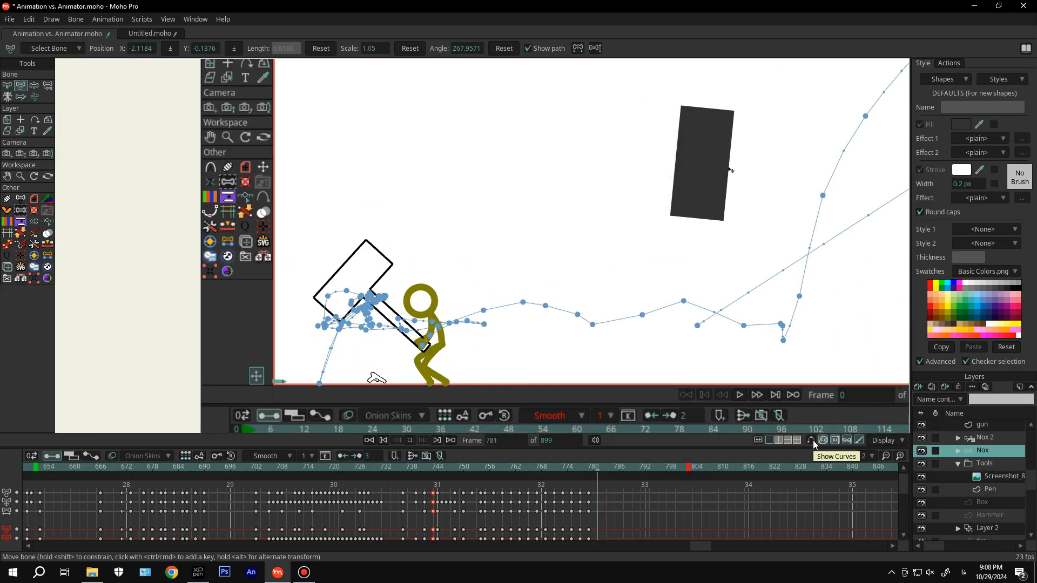
scroll(587, 365, up, 4)
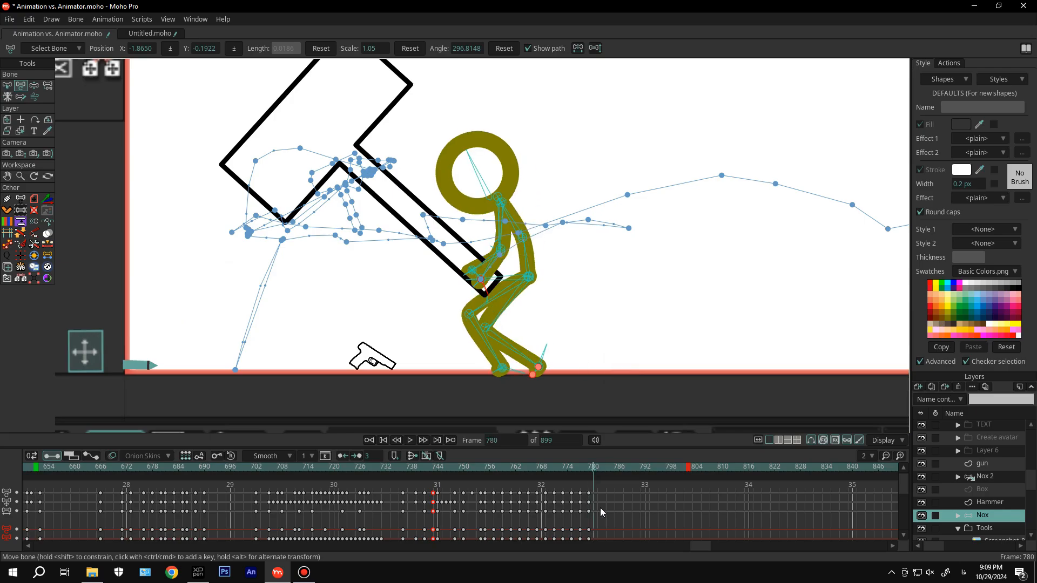
At frame 782, raise the Nox figure's hips so it stands up, and readjust its shoulders, hand and head
click(601, 467)
drag(528, 277, 514, 237)
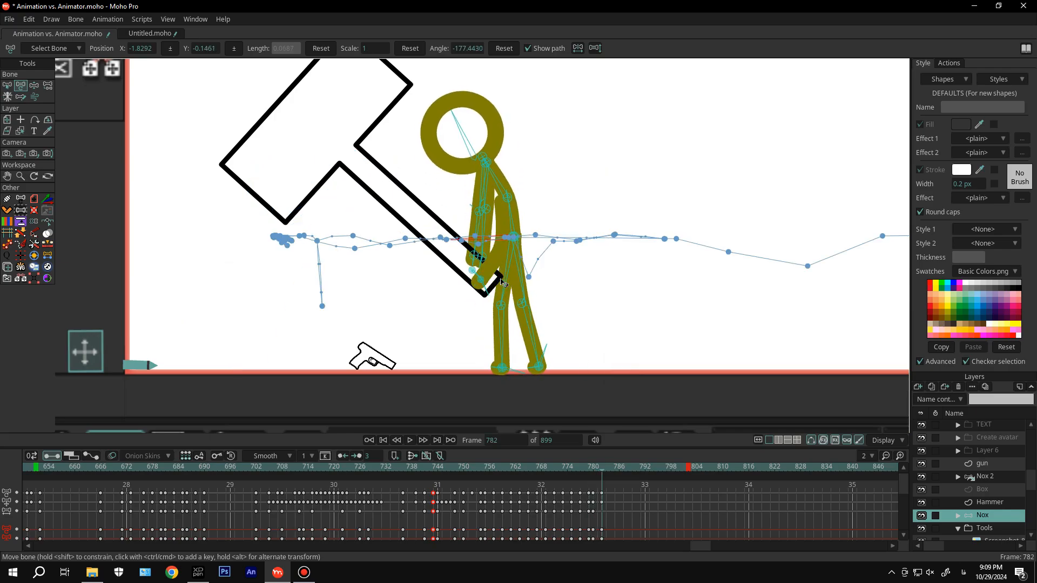
scroll(513, 212, up, 4)
drag(495, 144, 528, 155)
scroll(451, 321, down, 4)
drag(448, 331, 450, 282)
drag(469, 293, 451, 289)
click(487, 364)
drag(481, 148, 487, 147)
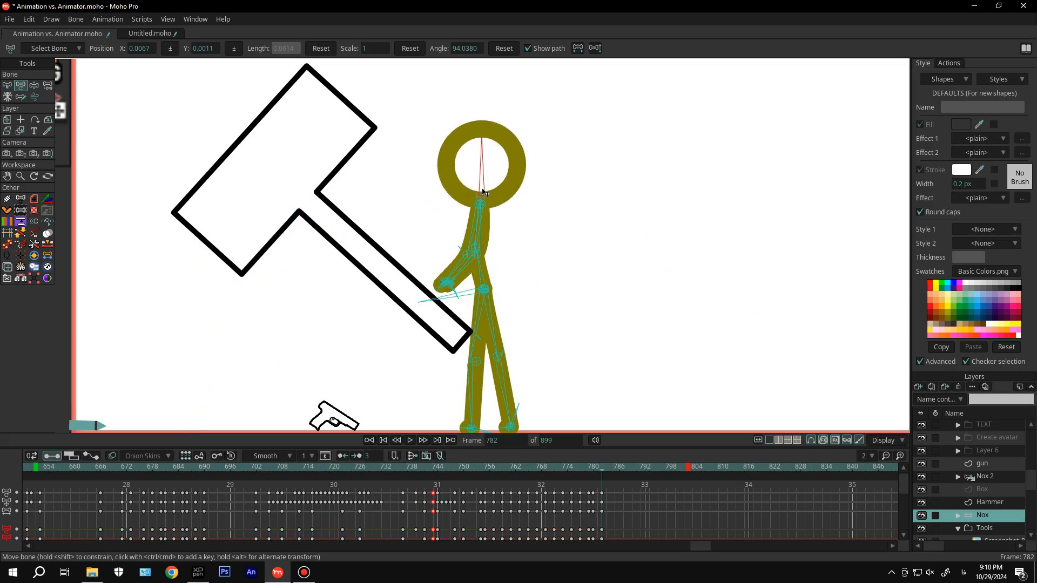
Compare frame 782 with frame 780 and straighten the Nox figure's upper torso at frame 782
scroll(495, 200, up, 4)
click(409, 364)
scroll(487, 226, down, 3)
click(593, 467)
key(Right)
key(Right)
scroll(546, 346, up, 2)
drag(510, 311, 526, 313)
scroll(527, 314, down, 5)
drag(519, 262, 522, 260)
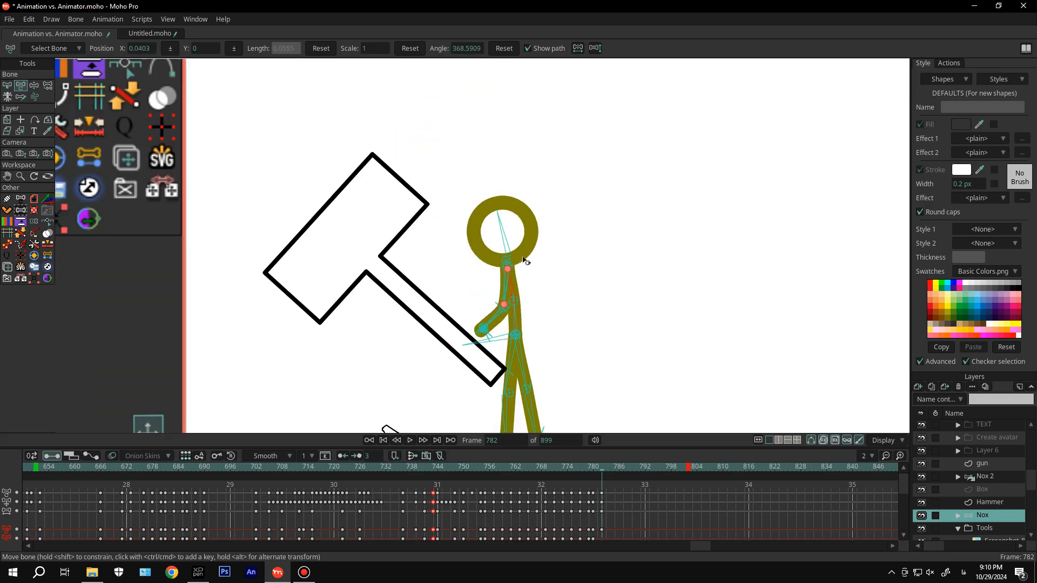
Nudge the Nox figure's hand slightly at frame 782 and select the leg bone at its knee
drag(490, 340, 496, 338)
scroll(504, 342, down, 1)
scroll(508, 348, up, 5)
click(463, 385)
click(989, 502)
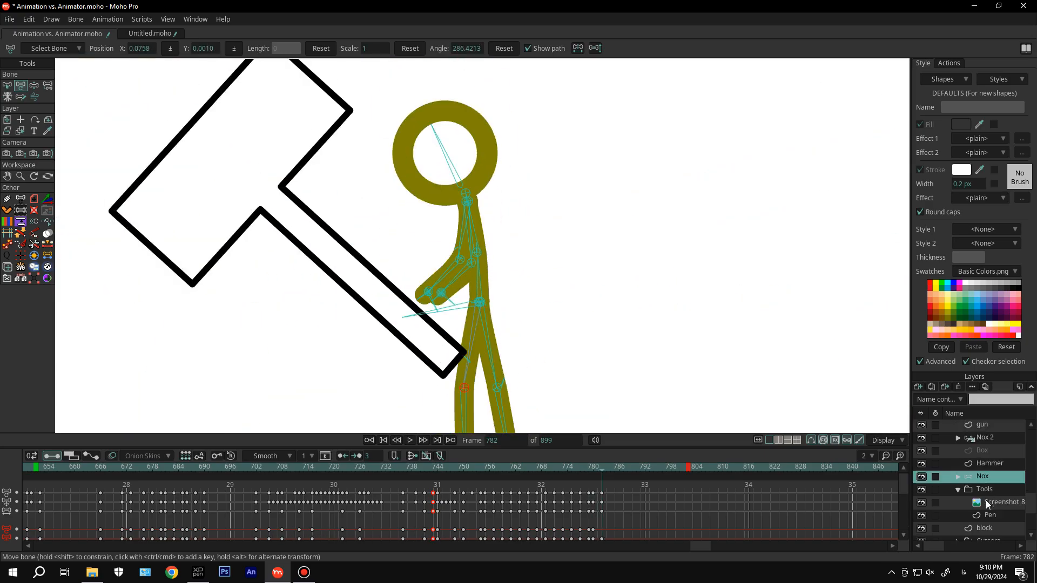
scroll(440, 311, down, 3)
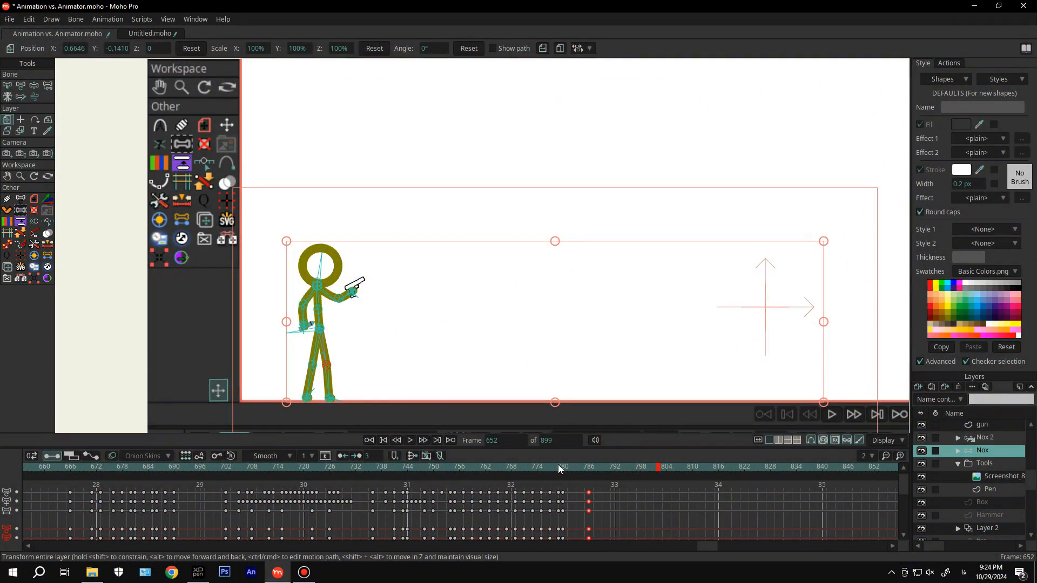
Adjust the Nox figure's upper-body pose around frame 798 as it drags the hammer, checking the following frames
drag(559, 469, 601, 469)
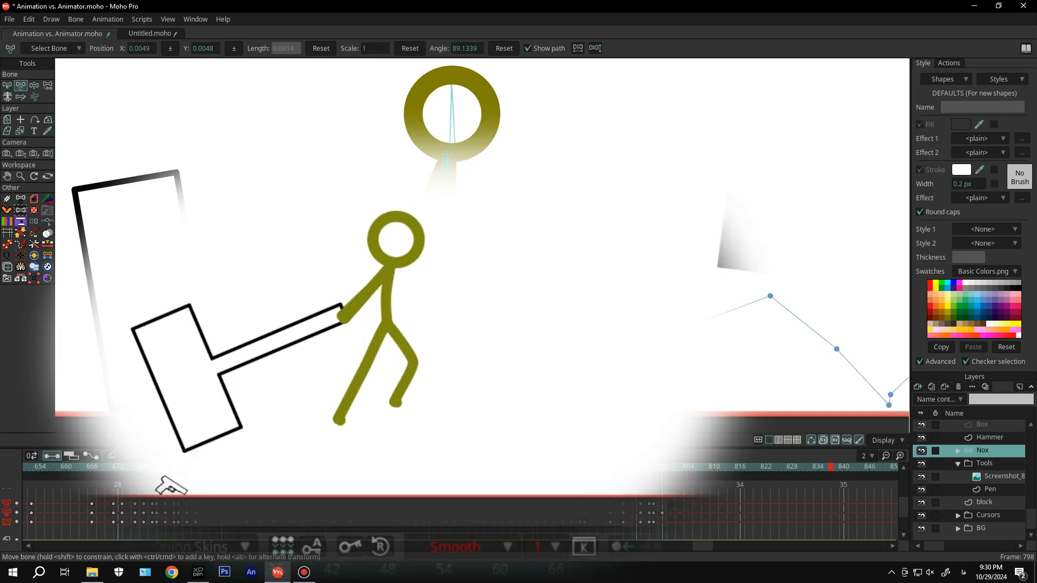
drag(428, 269, 437, 304)
scroll(432, 272, down, 2)
click(494, 243)
key(Right)
key(Right)
scroll(460, 282, up, 2)
scroll(431, 291, down, 3)
key(Right)
key(Right)
key(Right)
Continue the Nox figure's pulling pose up to frame 803 and select its free hand target bone
click(412, 322)
scroll(474, 302, down, 2)
click(563, 469)
scroll(432, 346, up, 3)
click(432, 375)
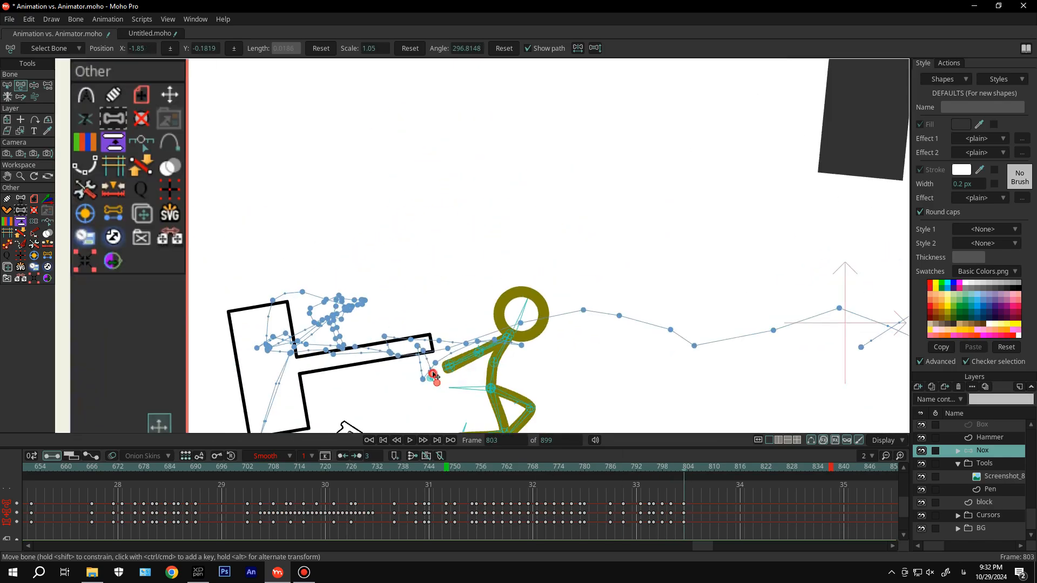
scroll(427, 377, up, 3)
scroll(425, 394, down, 3)
At frame 807, select all bones of the Nox rig and lift the whole figure off the ground into a jump
click(462, 266)
key(Right)
key(Right)
key(Right)
key(Right)
key(Right)
key(Right)
key(ctrl+a)
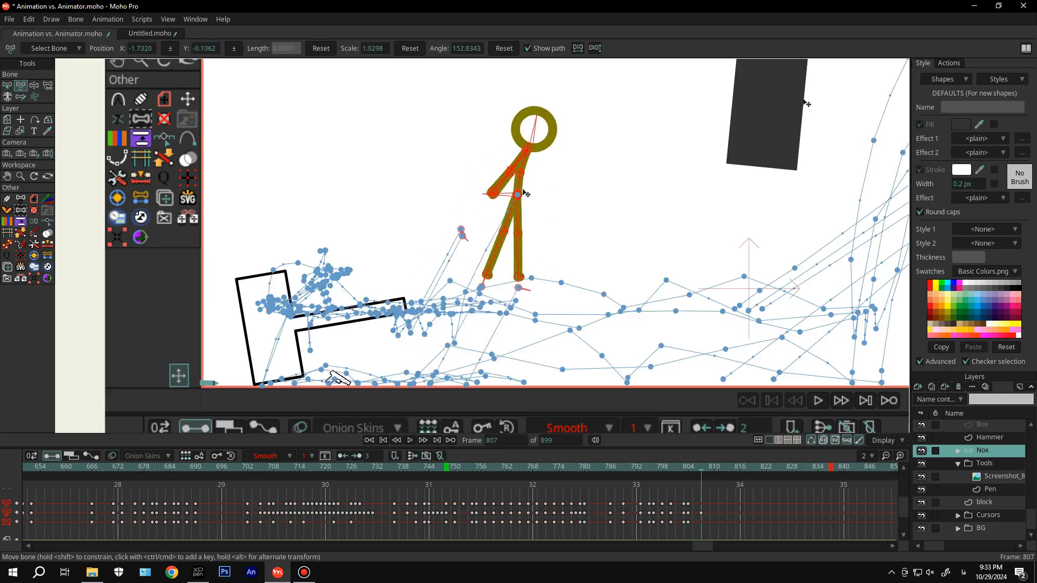
drag(406, 306, 486, 259)
Step back and forth through the frames before the jump pose to check the takeoff
key(Left)
key(Left)
key(Left)
key(Left)
key(Left)
key(Left)
key(Right)
key(Right)
key(Right)
key(Right)
key(Right)
key(Right)
Deselect all bones, then bend the front leg by moving its foot and tweak the upper body at frame 810
click(7, 85)
click(335, 216)
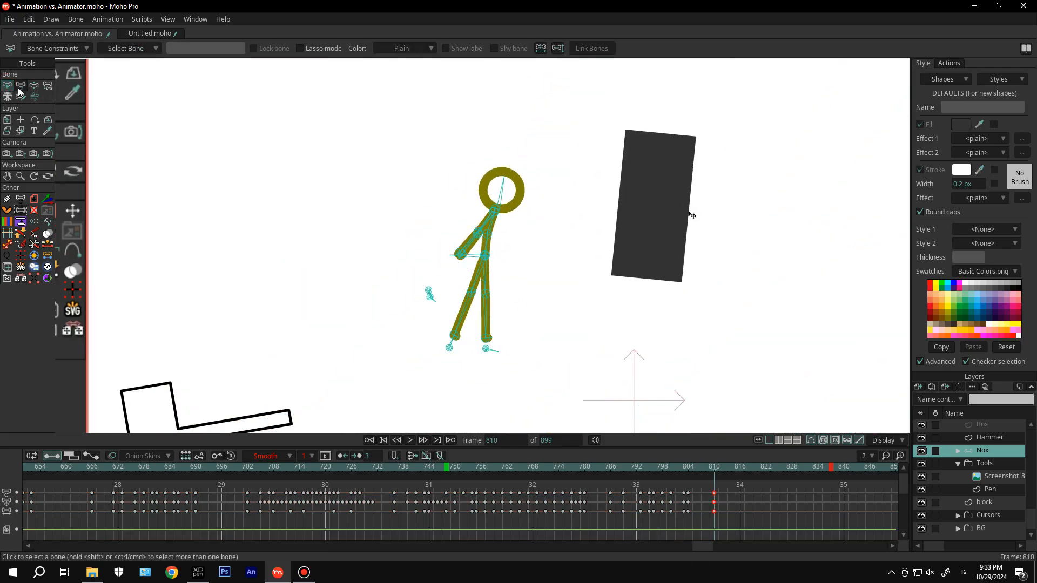
click(21, 86)
drag(488, 345, 426, 330)
drag(426, 330, 442, 310)
drag(440, 176, 436, 176)
Step backward through the frames leading up to frame 810 to review the jump
key(Left)
key(Left)
key(Left)
key(Left)
key(Left)
key(Left)
key(Left)
key(Left)
key(Left)
key(Left)
key(Left)
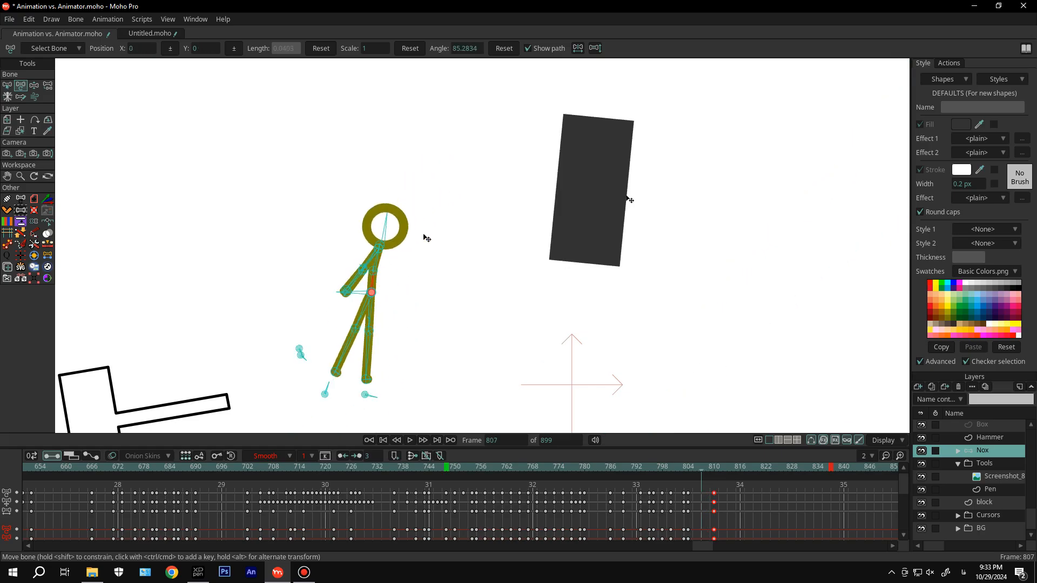
scroll(371, 262, down, 2)
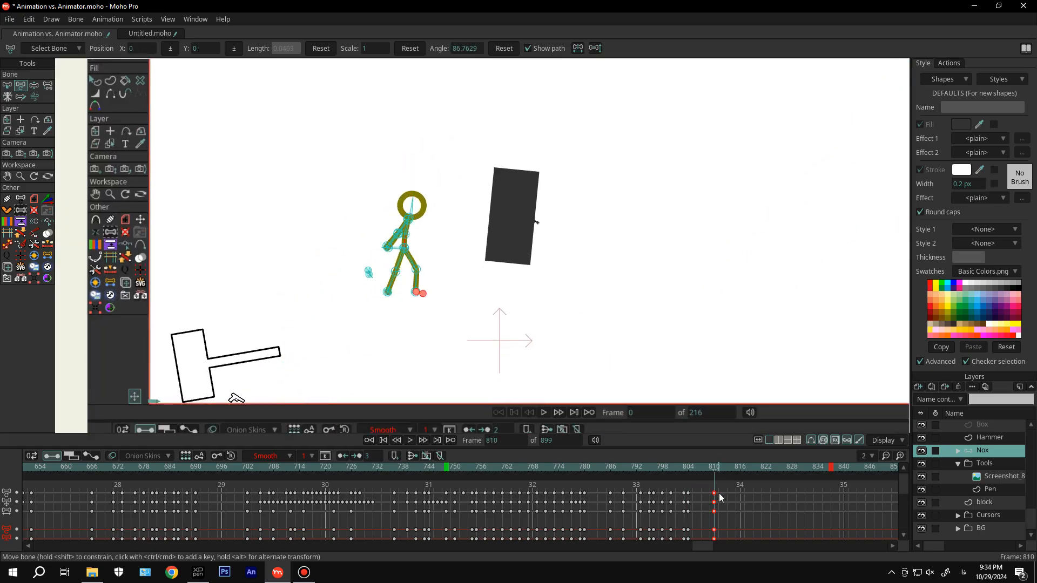
Shift the frame 810 keys to frame 809, and at frame 813 spread the legs and stretch the arms behind the body
drag(715, 494, 710, 493)
key(Right)
key(Right)
key(Right)
scroll(424, 270, up, 2)
drag(416, 306, 440, 290)
scroll(398, 235, up, 4)
drag(290, 320, 230, 213)
scroll(290, 273, down, 4)
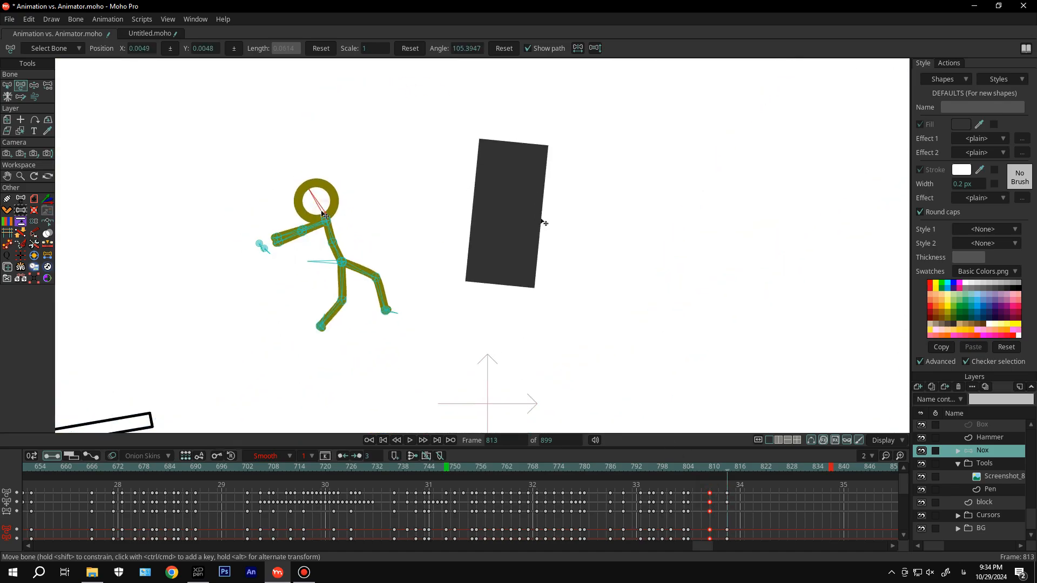
Tilt the Nox figure's head more upright at frame 813 and refine the mid-air pose
scroll(310, 244, up, 5)
drag(293, 227, 294, 217)
scroll(303, 224, down, 4)
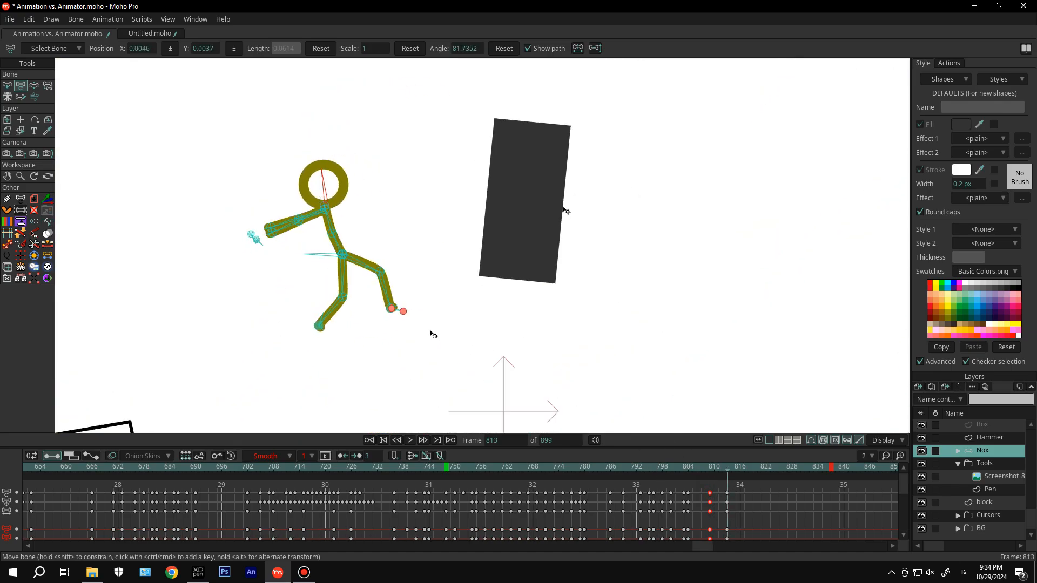
scroll(431, 334, up, 3)
scroll(453, 257, down, 6)
Move the whole Nox figure slightly lower at frame 813 and delete its bone keys at frame 809
key(ctrl+a)
drag(377, 234, 365, 268)
drag(702, 489, 719, 542)
key(Delete)
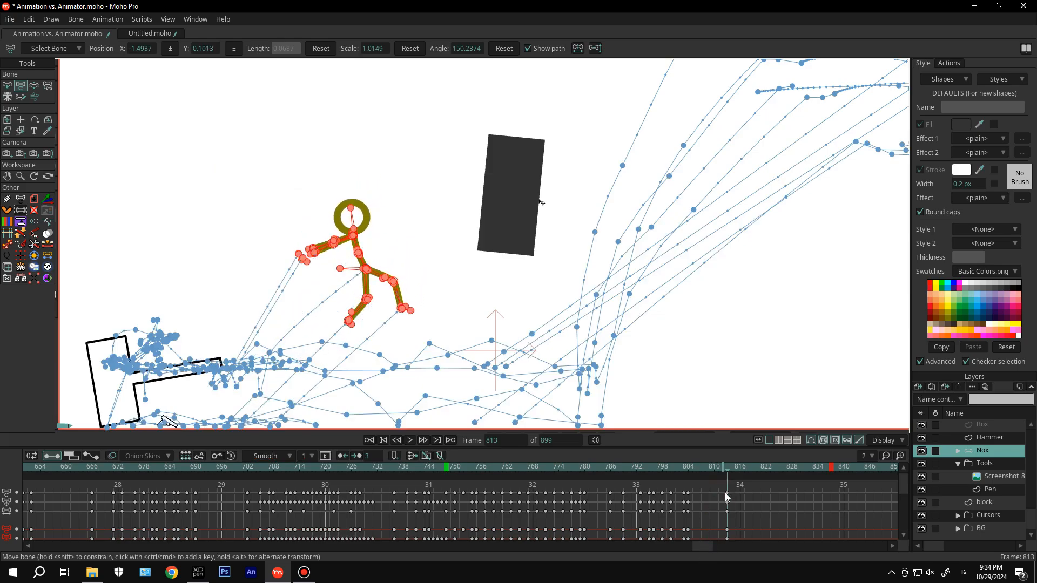
Return to frame 807, deselect all bones and adjust the angle of the Nox figure's torso
drag(726, 468, 701, 470)
click(7, 85)
click(427, 261)
scroll(427, 262, up, 3)
scroll(351, 247, up, 5)
click(21, 85)
drag(368, 290, 361, 290)
drag(361, 253, 370, 258)
scroll(371, 262, down, 4)
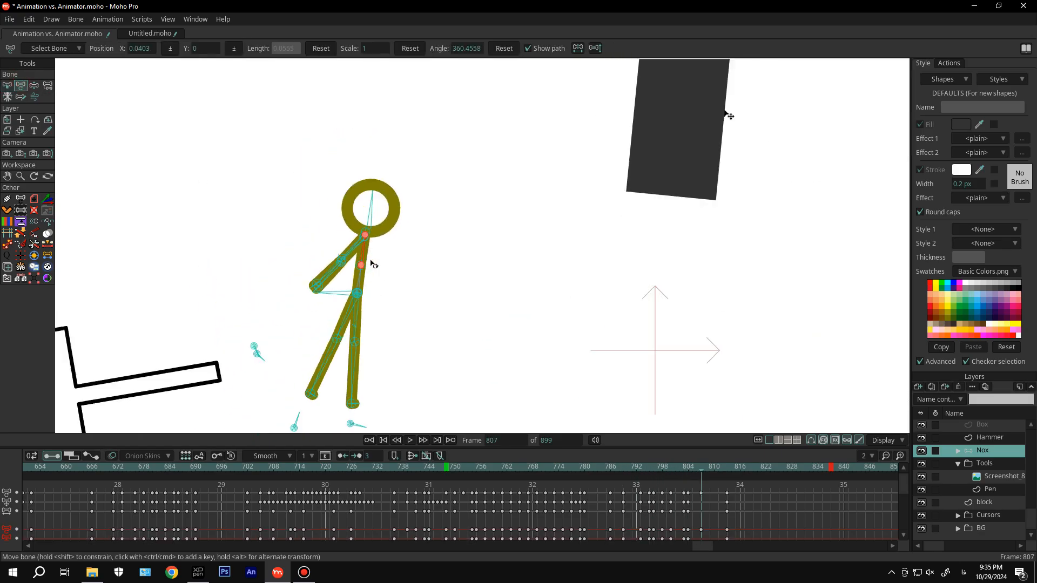
Review the jump between frames 805 and 813, and raise the front foot at about frame 809
scroll(371, 262, down, 2)
key(Left)
key(Left)
key(Right)
key(Right)
key(Right)
key(Right)
key(Right)
key(Right)
key(Right)
key(Right)
key(Left)
key(Left)
key(Left)
key(Left)
drag(411, 342, 410, 326)
Check the foot's motion up to frame 815, and there swing the hand target bone up in front of the head
key(Left)
key(Left)
key(Left)
key(Right)
key(Right)
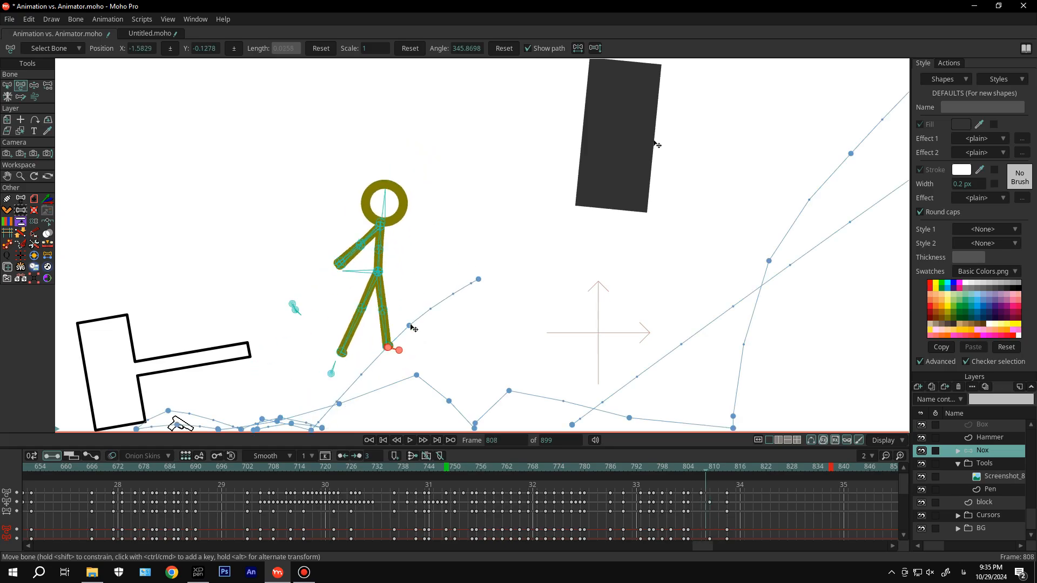
key(Right)
key(Right)
key(Right)
key(Right)
key(Right)
key(Right)
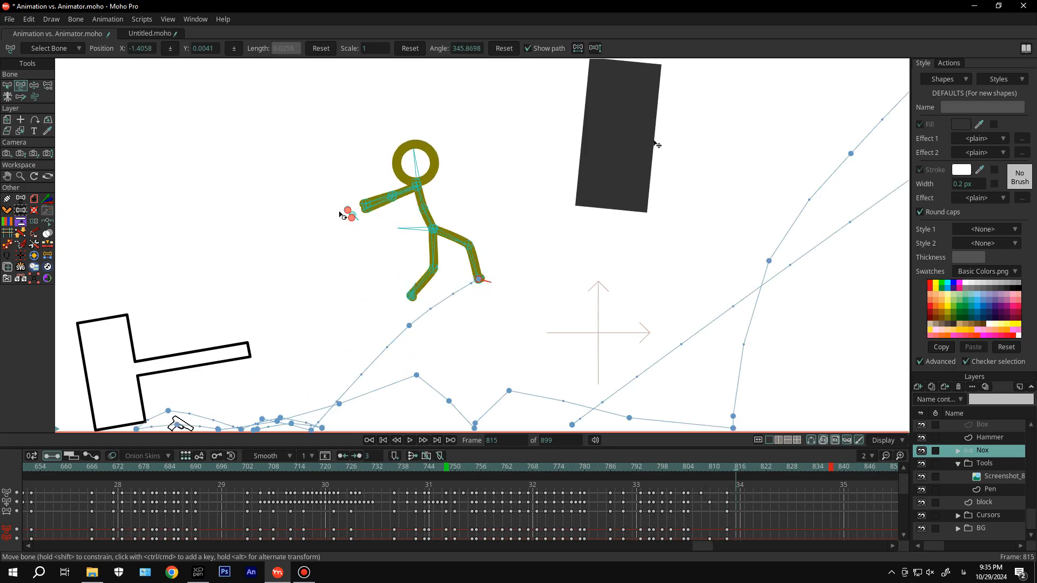
drag(353, 217, 462, 80)
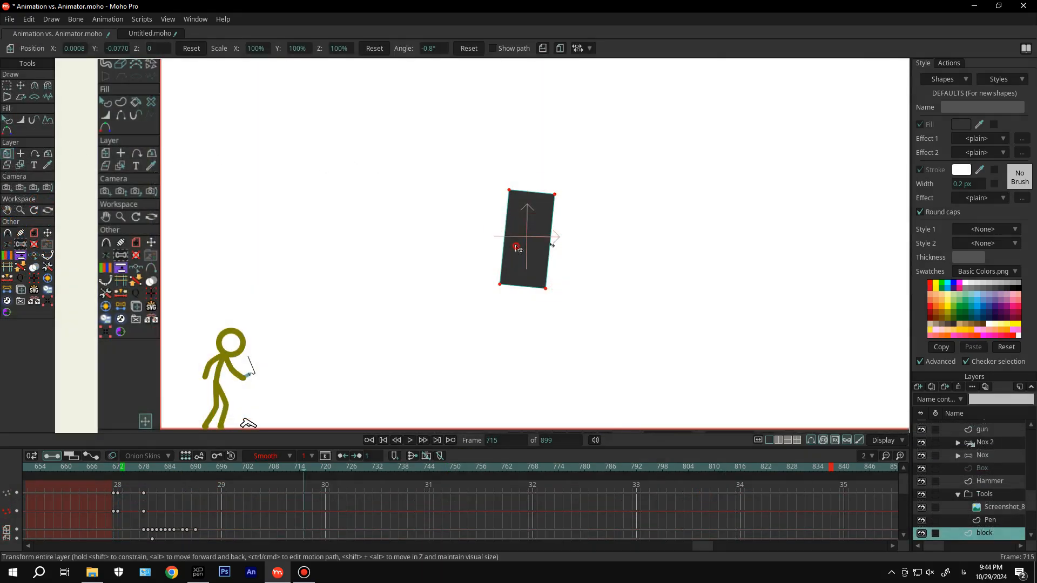
At about frame 809, move the block layer slightly down and away from the Nox figure
scroll(556, 262, up, 2)
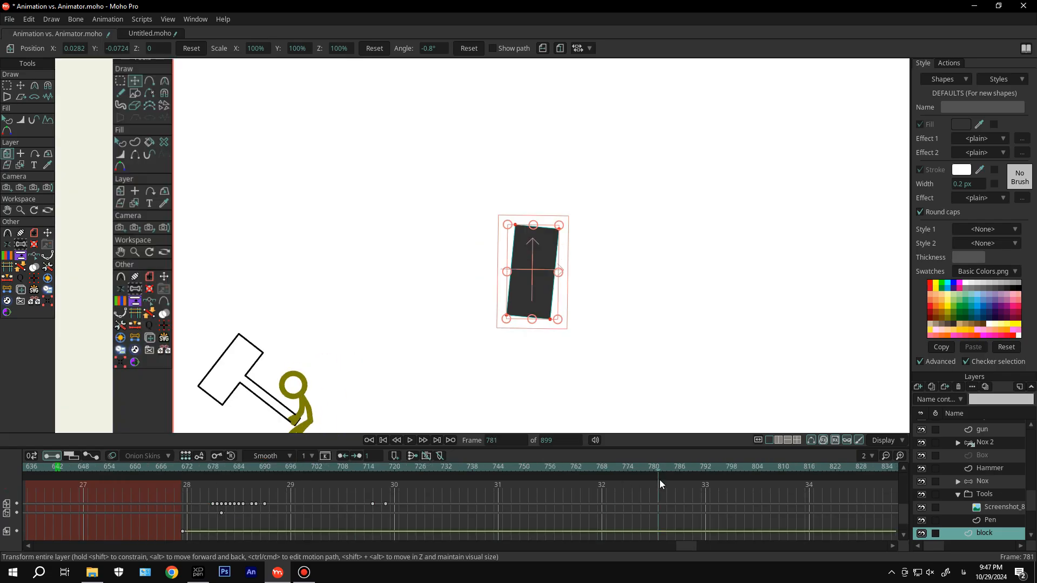
drag(659, 479, 688, 501)
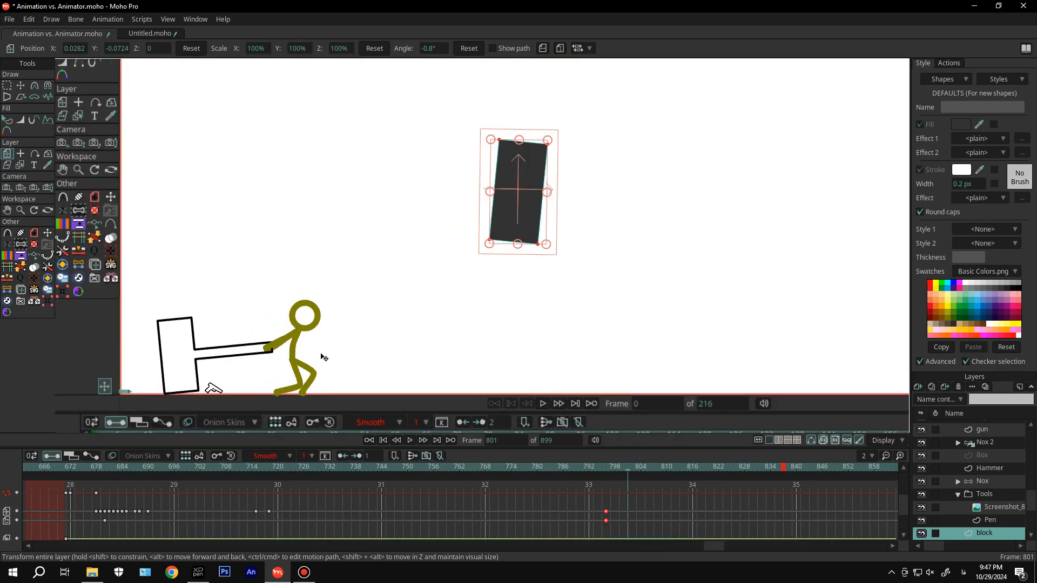
drag(623, 474, 663, 475)
drag(541, 220, 568, 257)
Play the animation from about frame 717 to review it, then select the Nox 2 layer
drag(663, 478, 264, 475)
key(space)
key(space)
click(984, 468)
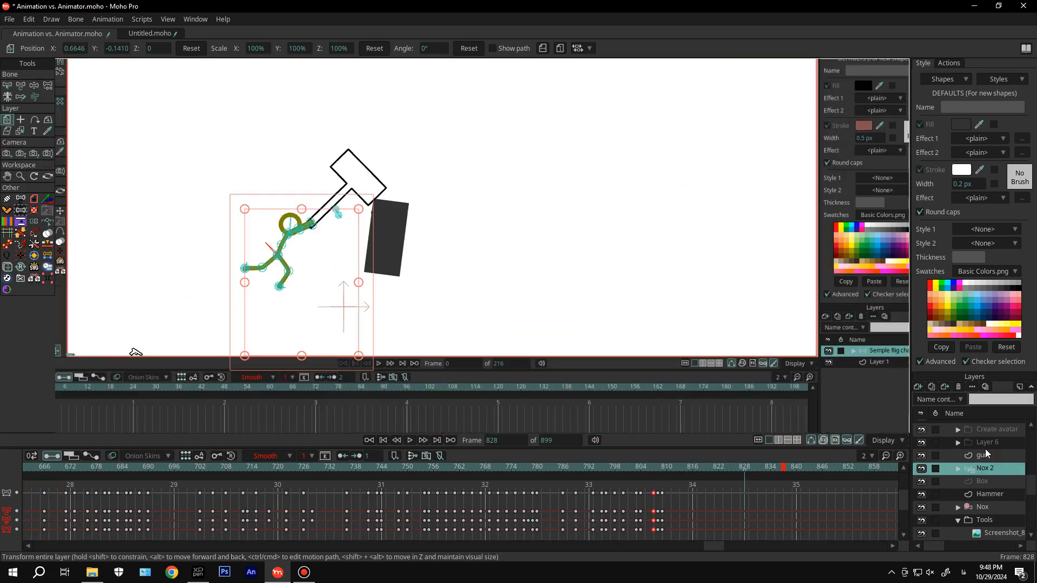
Select the Cursors layer and go back on the timeline to before frame 706, with the cursor and block in close view
scroll(982, 486, down, 3)
click(986, 516)
drag(744, 476, 320, 470)
scroll(364, 196, up, 3)
Advance frame by frame to frame 706, examining the cursor's movement against the dark block
key(Right)
key(Right)
key(Right)
key(Right)
key(Right)
key(Right)
key(Right)
key(Right)
key(Right)
key(Right)
key(Right)
key(Right)
key(Right)
key(Right)
key(Right)
key(Right)
key(Right)
key(Right)
key(Right)
key(Right)
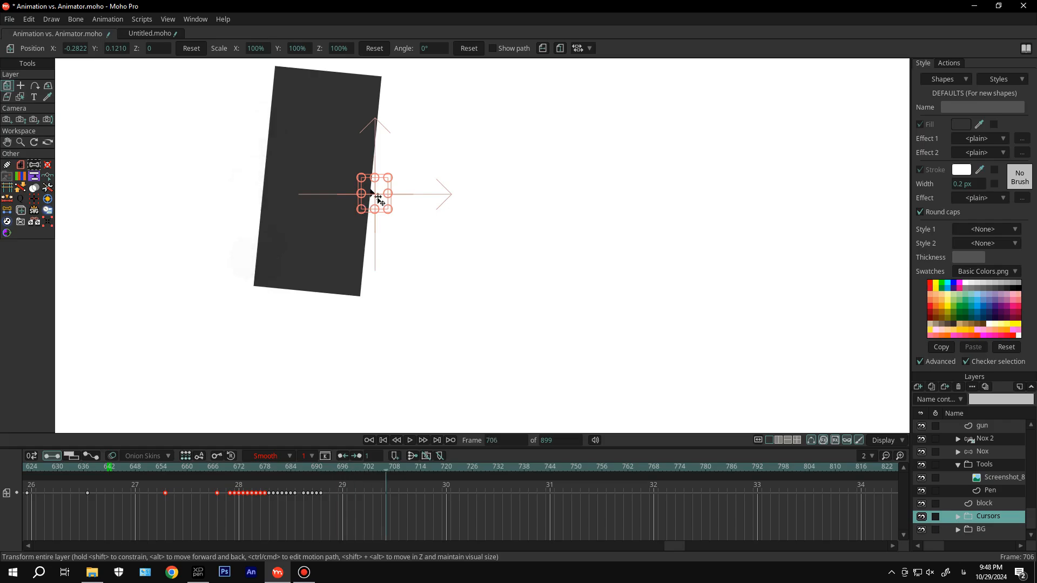
Move the Cursors layer down and away from its place at the block's edge at frame 706, following the frames after it
drag(378, 196, 574, 372)
key(Left)
scroll(385, 199, up, 3)
key(Right)
key(Right)
key(Right)
key(Right)
key(Right)
key(Right)
key(Right)
key(Right)
key(Right)
key(Right)
key(Right)
key(Right)
key(Right)
key(Right)
key(Right)
key(Right)
key(Right)
key(Right)
key(Right)
key(Right)
key(Right)
key(Right)
key(Right)
key(Right)
Keyframe the Cursors layer around frame 796, where the hammer swing begins, and step through the surrounding frames
key(Left)
key(Left)
key(Left)
key(Left)
key(ctrl+f)
click(786, 493)
key(Right)
key(Right)
key(Right)
key(Right)
key(Right)
key(Right)
key(Right)
key(Right)
key(Right)
key(Right)
key(Right)
key(Right)
key(Right)
key(Left)
key(Left)
key(Left)
key(Left)
key(Left)
key(Left)
key(Left)
key(Left)
key(Left)
Nudge the Cursors layer slightly to line it up with the moving block's edge, working forward to frame 809
scroll(458, 296, down, 3)
scroll(422, 232, up, 4)
drag(458, 264, 451, 262)
scroll(461, 231, up, 3)
key(Right)
key(Right)
key(Right)
key(Right)
key(Right)
key(Right)
key(Right)
key(Right)
key(Right)
scroll(519, 267, down, 10)
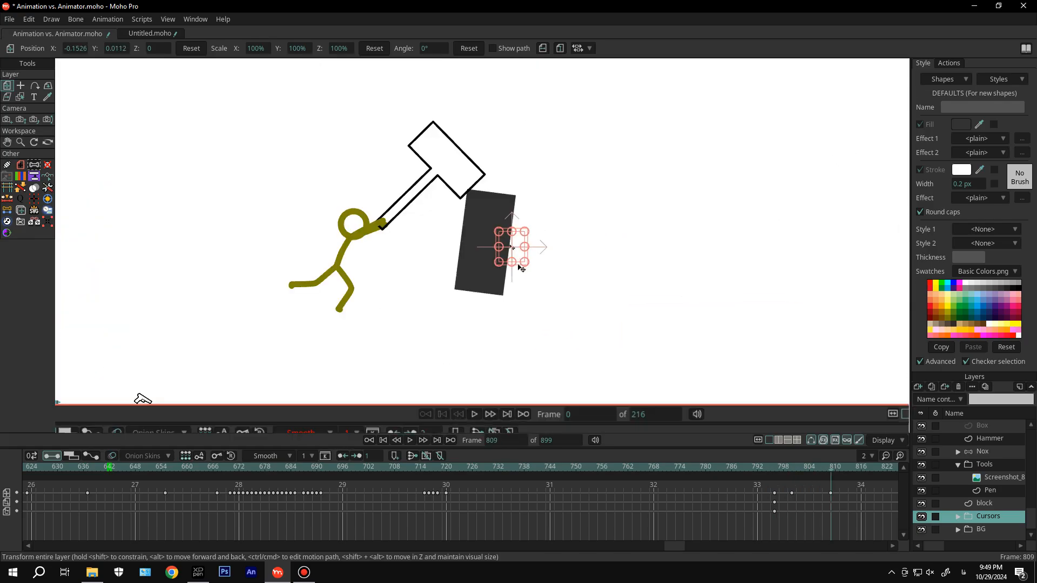
Step back and forth through the hammer swing up to about frame 810 to examine how the cursor follows the block
scroll(519, 267, up, 8)
key(Left)
key(Left)
key(Left)
key(Left)
key(Left)
scroll(510, 262, down, 10)
key(Right)
key(Right)
key(Right)
key(Right)
key(Right)
click(819, 467)
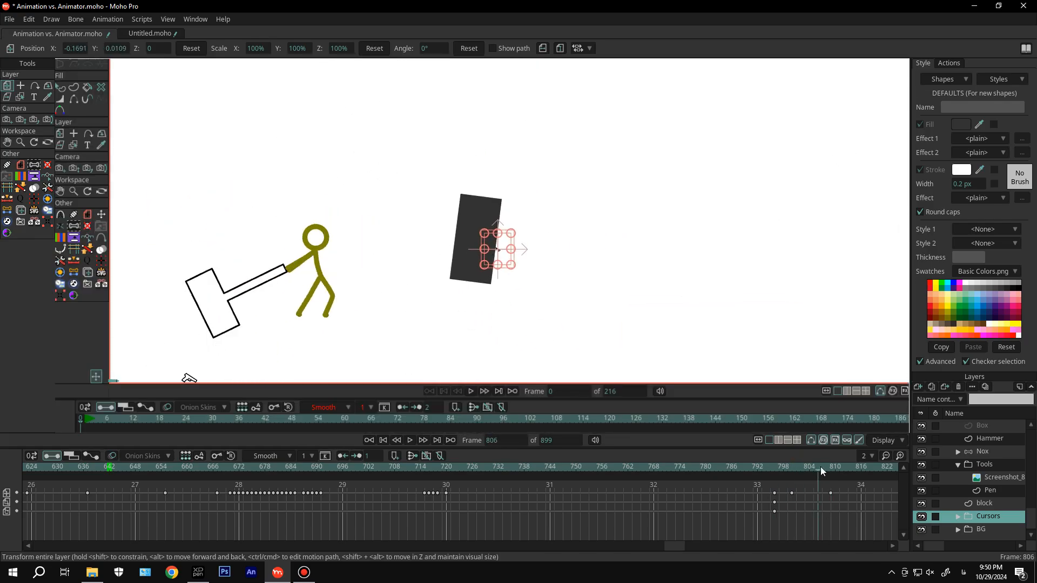
key(Left)
key(Left)
key(Left)
key(Left)
key(Left)
key(Left)
key(Left)
key(Left)
key(Left)
key(Left)
key(Left)
key(Left)
key(Left)
key(Right)
key(Right)
key(Right)
key(Right)
key(Right)
key(Right)
key(Right)
key(Right)
key(Right)
key(Right)
key(Right)
key(Right)
key(Right)
key(Right)
key(Right)
key(Right)
scroll(210, 491, down, 9)
scroll(210, 492, up, 3)
Nudge the Cursors layer slightly at frames 810 and 811 to follow the block on the hammer's impact
click(213, 468)
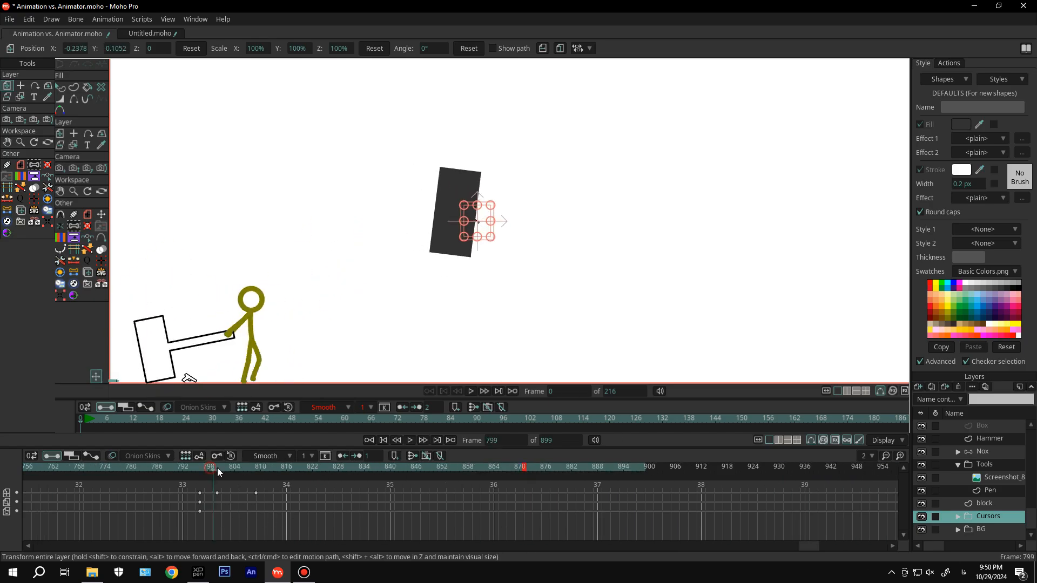
drag(217, 467, 259, 466)
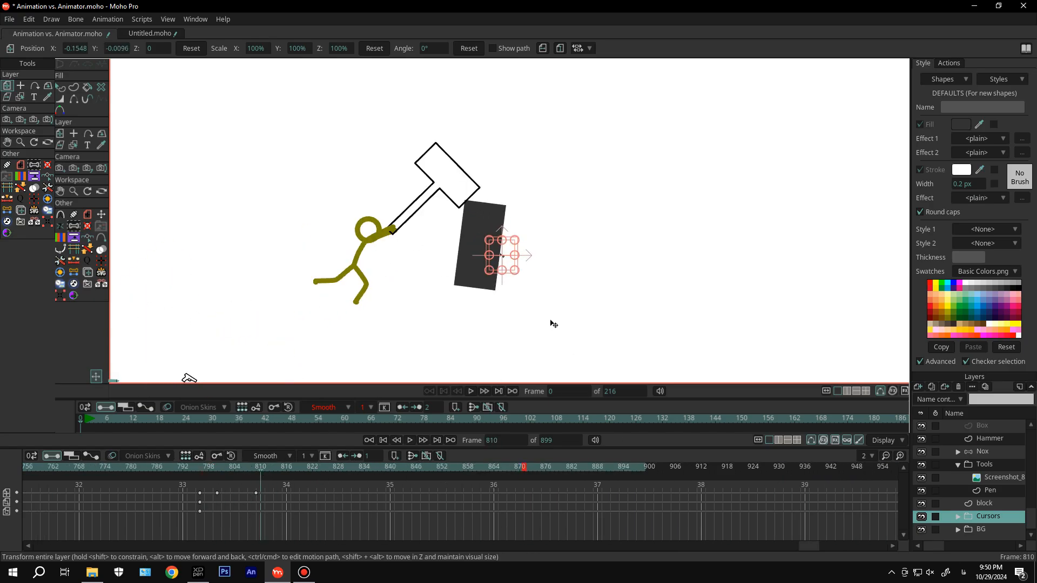
click(503, 258)
key(Right)
click(506, 262)
Move the Cursors layer far away from the block, beyond the lower corner of the canvas, at frame 823
key(Right)
key(Right)
key(Right)
key(Right)
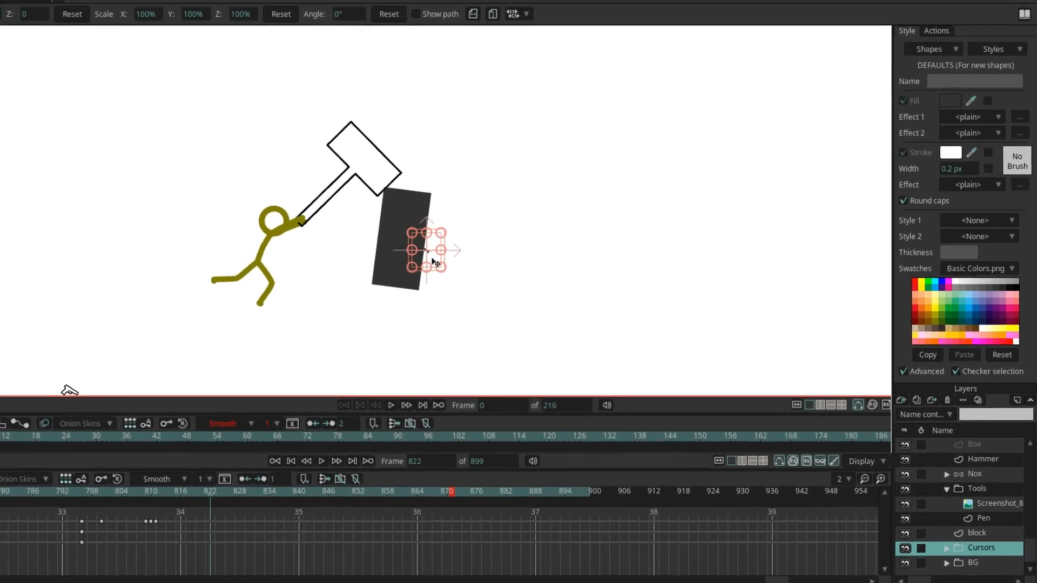
drag(507, 264, 887, 378)
drag(833, 409, 851, 415)
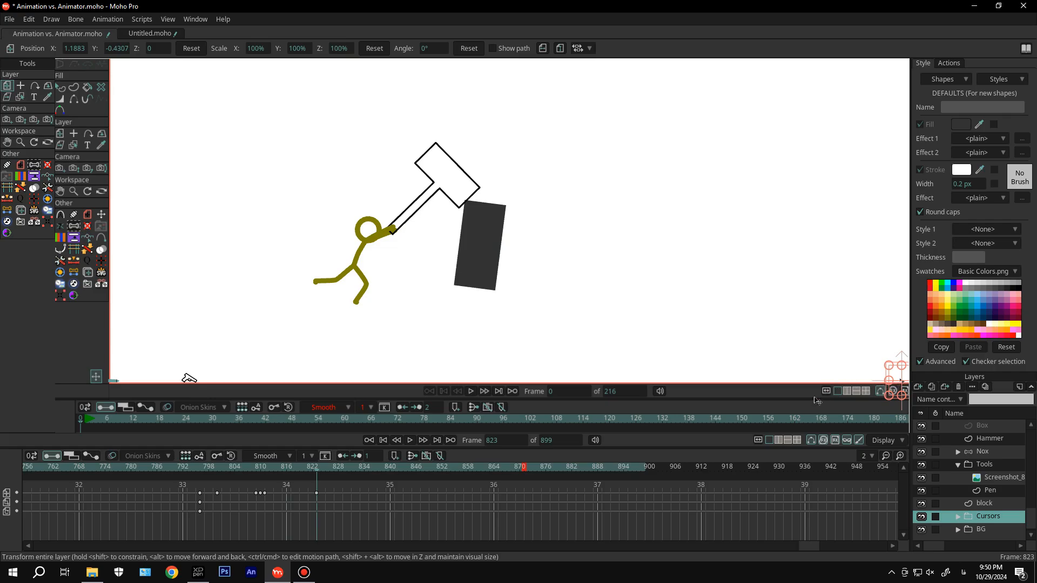
Play back the hammer hit from around frame 799 to check the cursor's motion
click(215, 471)
key(space)
key(space)
click(216, 468)
key(space)
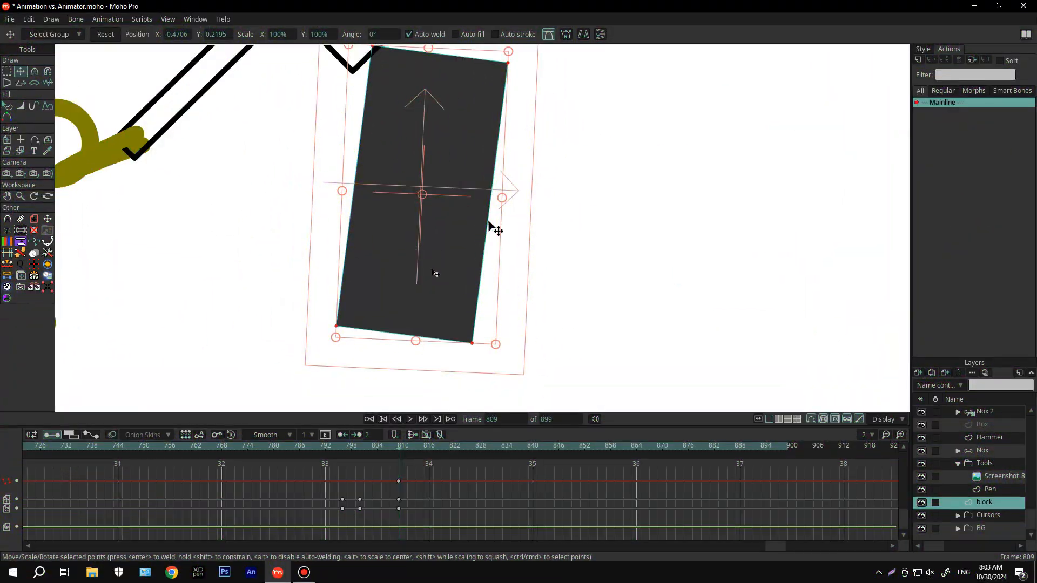
Create a new vector layer named Block 2 at frame 0 and paste the copied block shape into it
scroll(435, 273, down, 3)
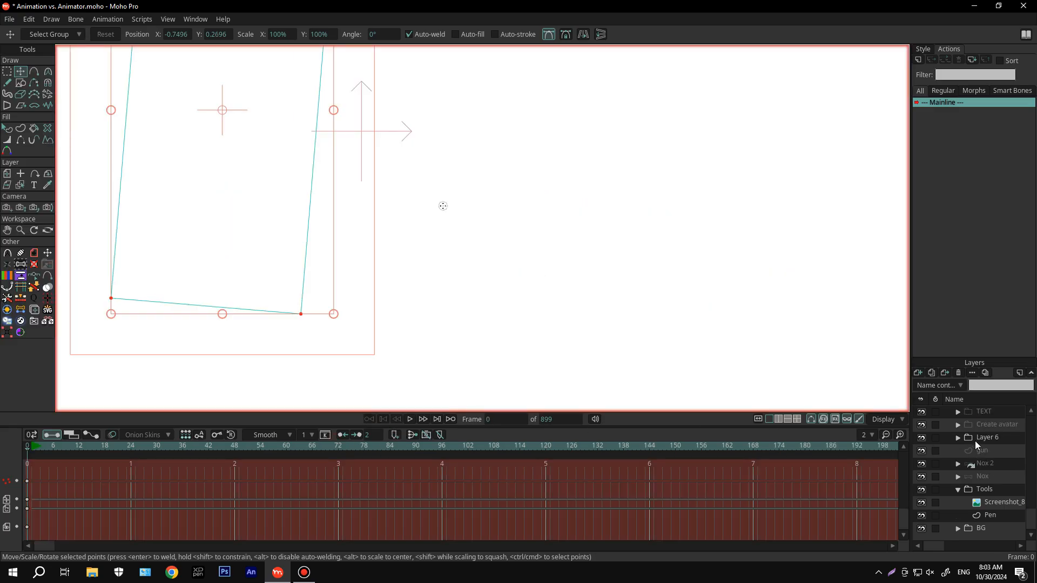
click(918, 372)
click(927, 382)
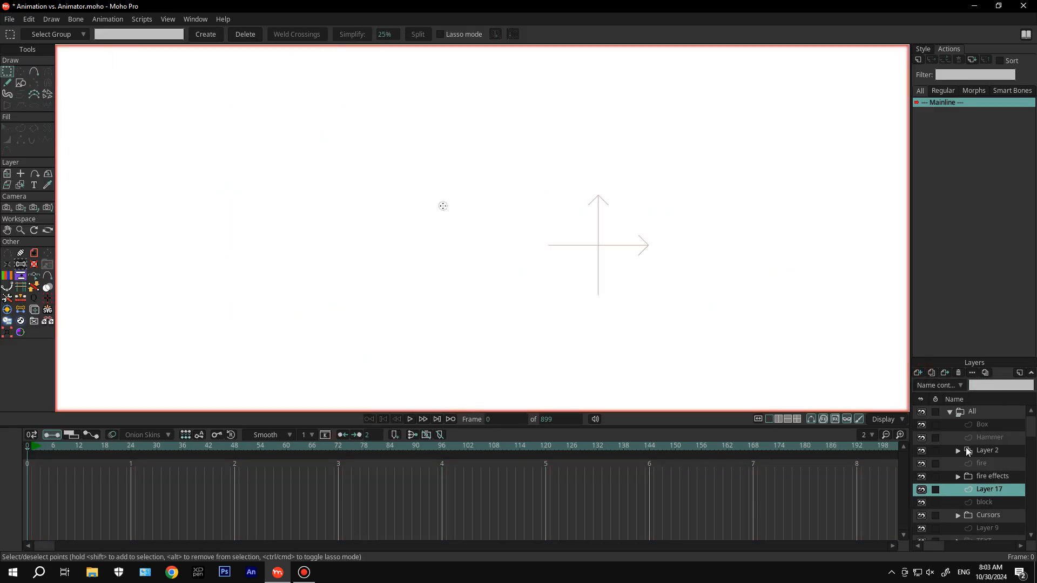
double_click(993, 489)
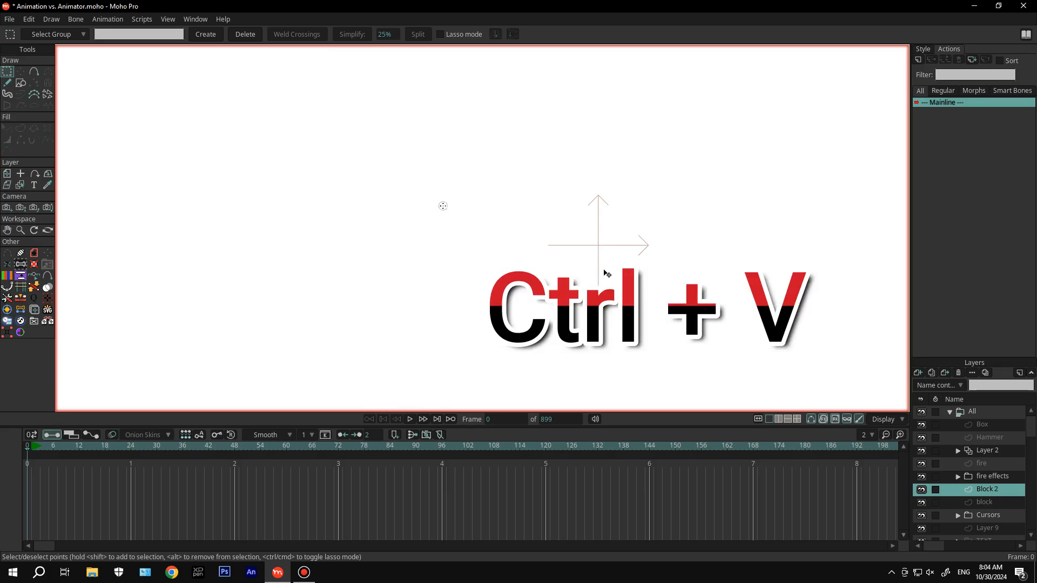
key(ctrl+v)
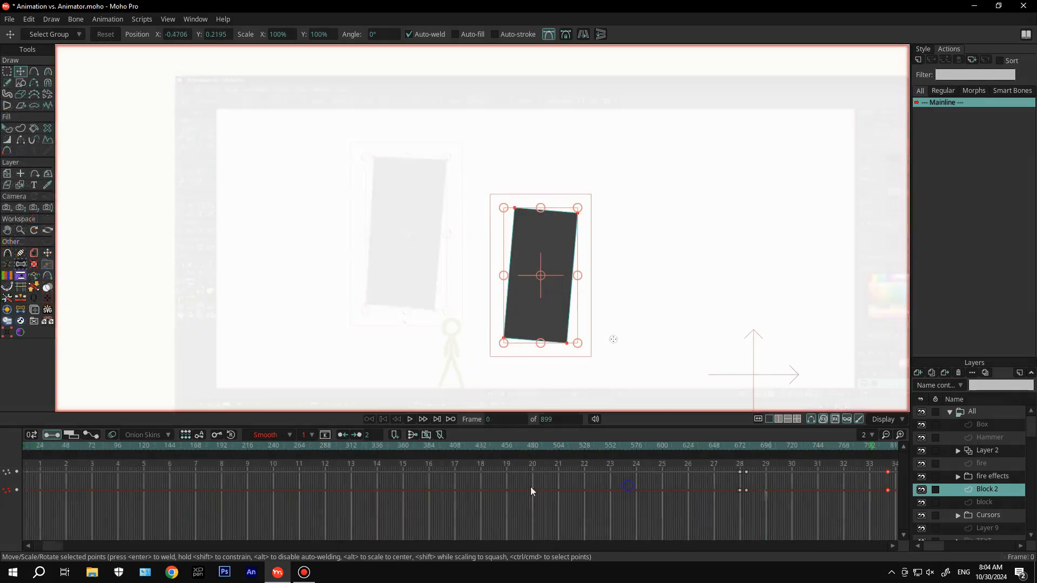
Delete all of the Block 2 layer's pasted keyframes after frame 0
drag(531, 487, 329, 491)
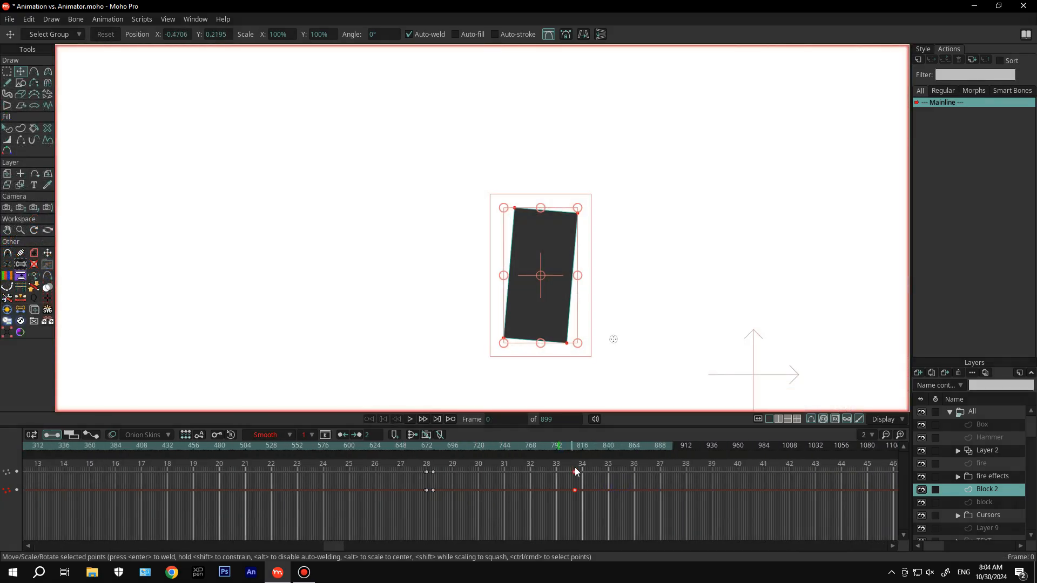
drag(614, 465, 393, 530)
key(Delete)
drag(71, 493, 359, 492)
drag(157, 490, 157, 490)
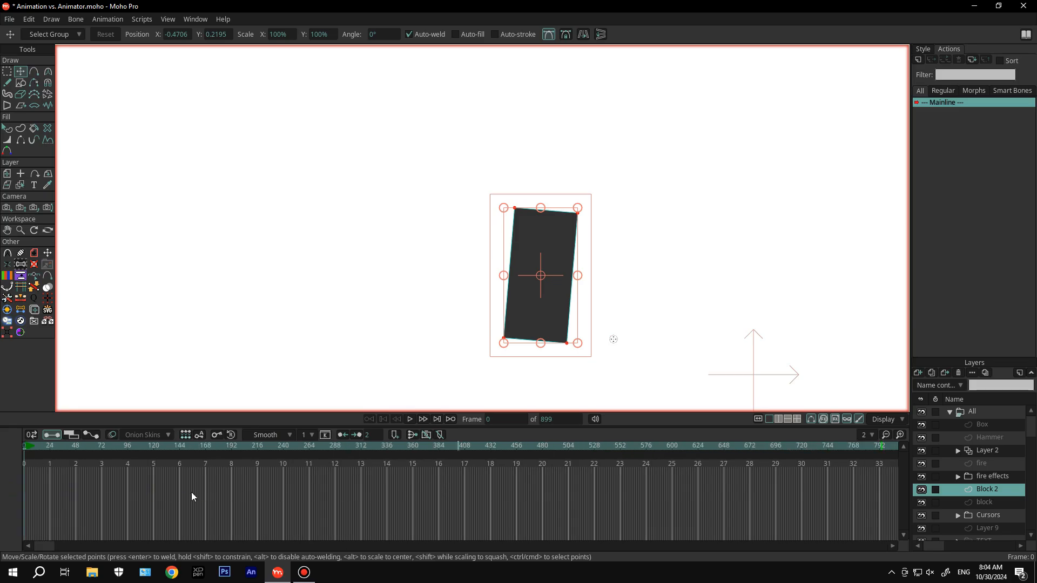
Delete the fill shape of the pasted block in Block 2, keeping only its outline
scroll(540, 302, up, 5)
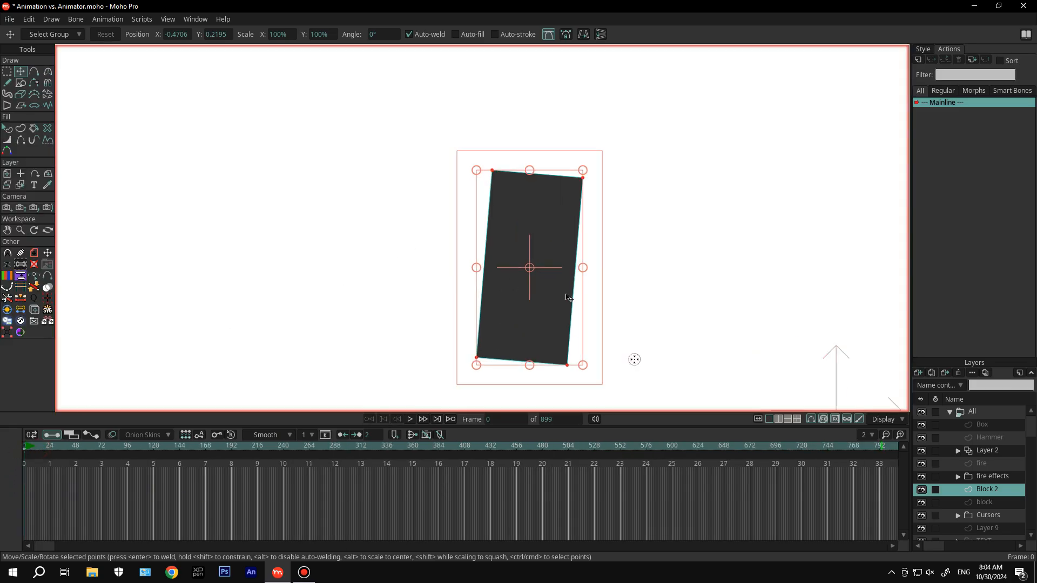
scroll(544, 324, down, 3)
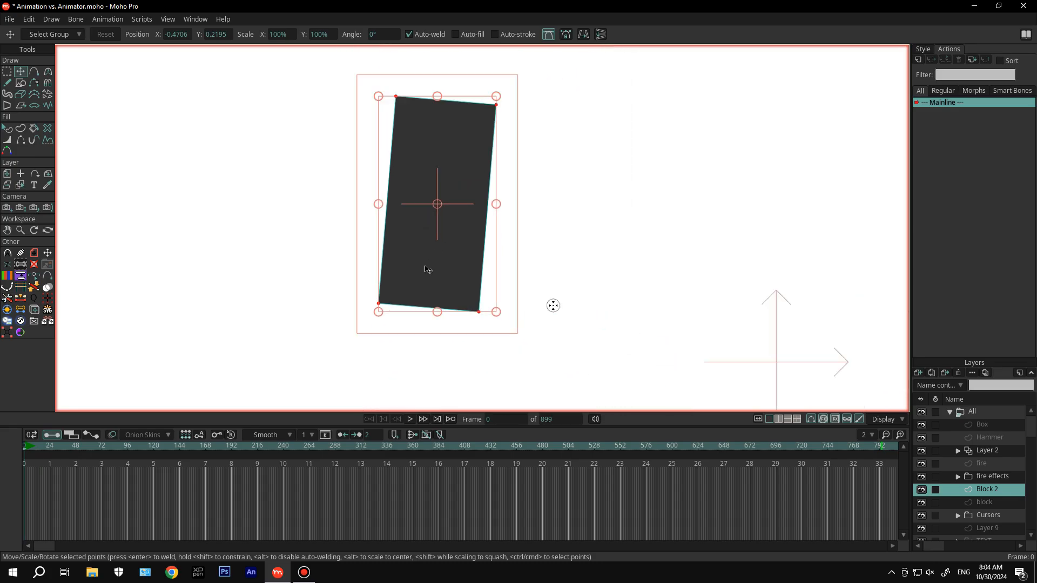
click(45, 130)
click(437, 212)
Draw jagged zigzag crack lines across the upper part of the block outline with the Add Point tool, joining them to its edges
key(a)
scroll(419, 169, up, 4)
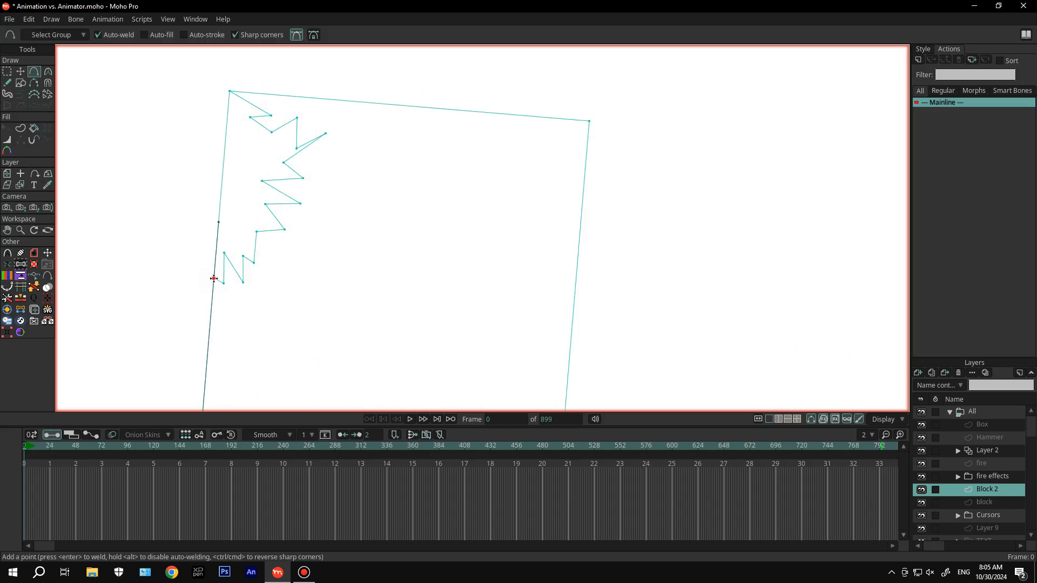
click(213, 278)
scroll(231, 253, down, 2)
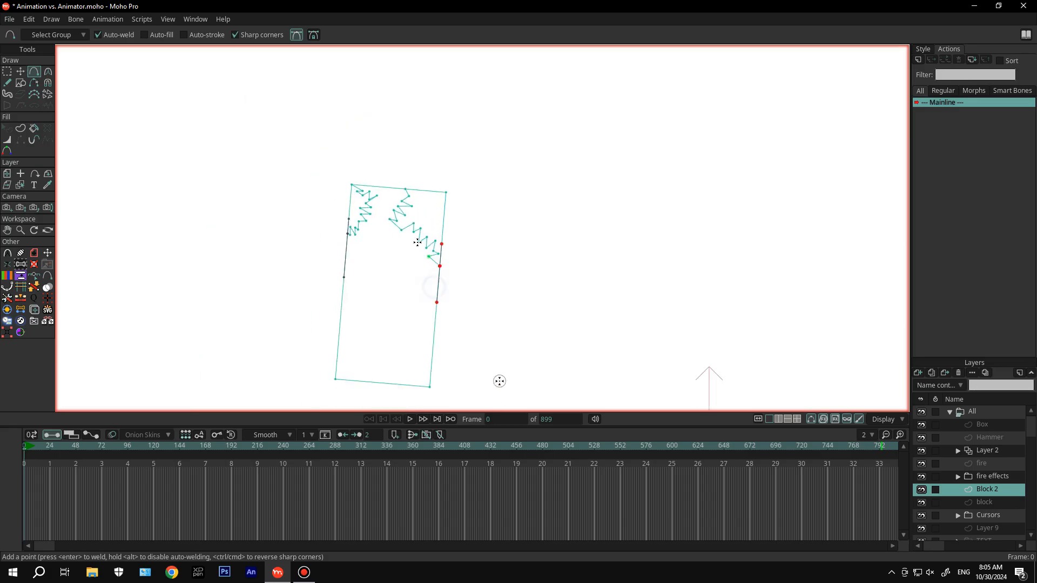
scroll(376, 231, up, 3)
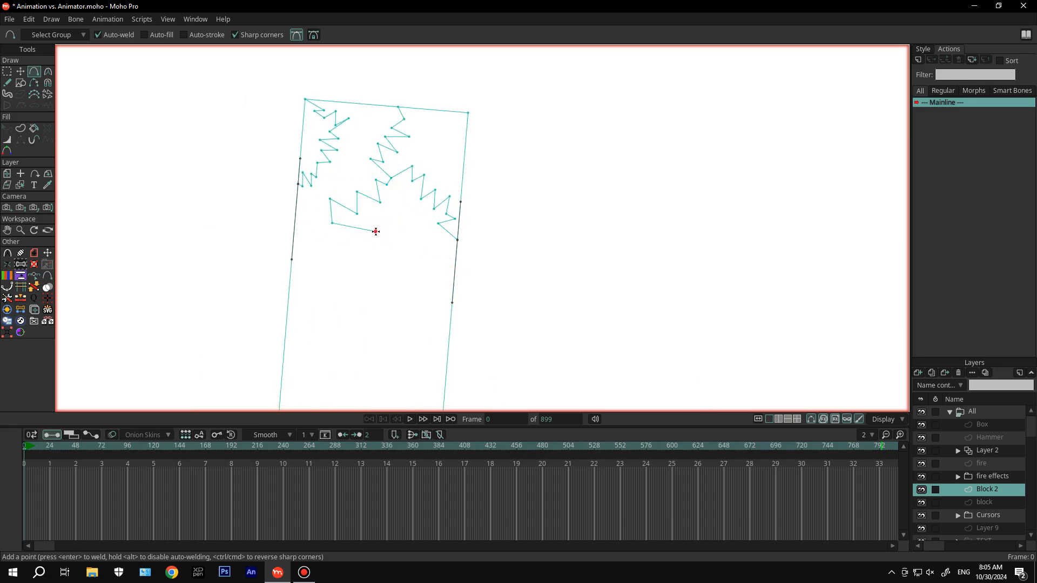
scroll(293, 236, up, 2)
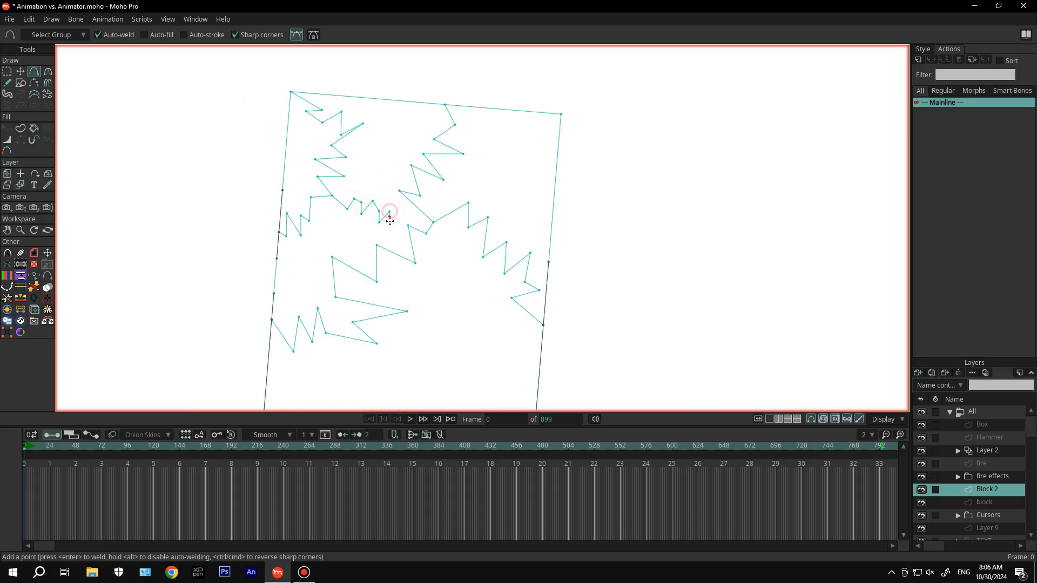
Extend the zigzag cracks to link the left crack with the central one and the lower crack with the right edge
drag(389, 221, 389, 223)
drag(390, 223, 407, 225)
scroll(413, 232, up, 5)
drag(368, 168, 358, 185)
scroll(369, 167, up, 5)
scroll(338, 201, down, 5)
scroll(333, 186, up, 8)
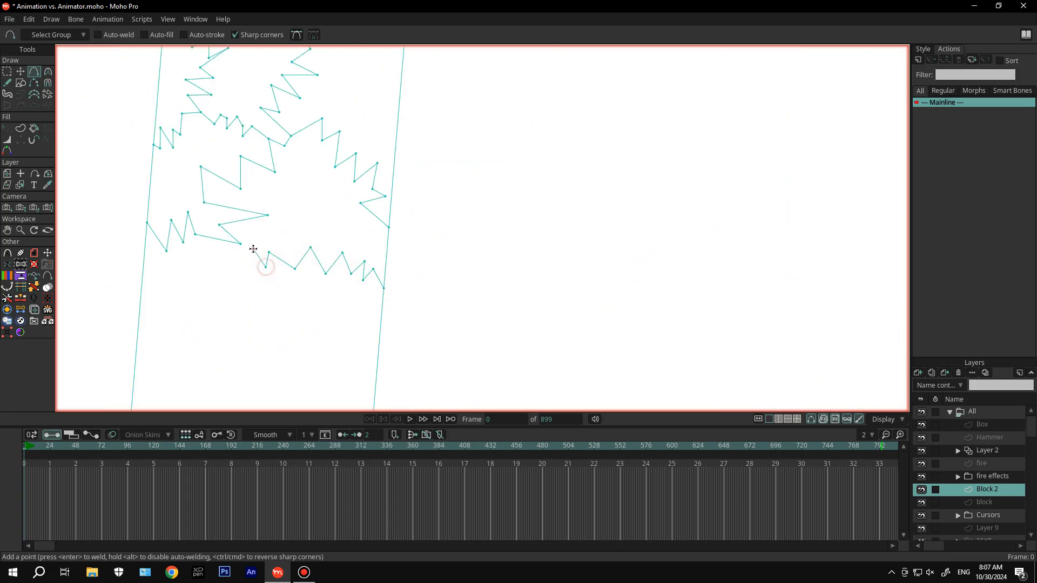
Move the open end of the lower-left crack onto the start point of the crack running to the block's right edge
scroll(231, 235, up, 7)
scroll(231, 236, up, 5)
click(20, 71)
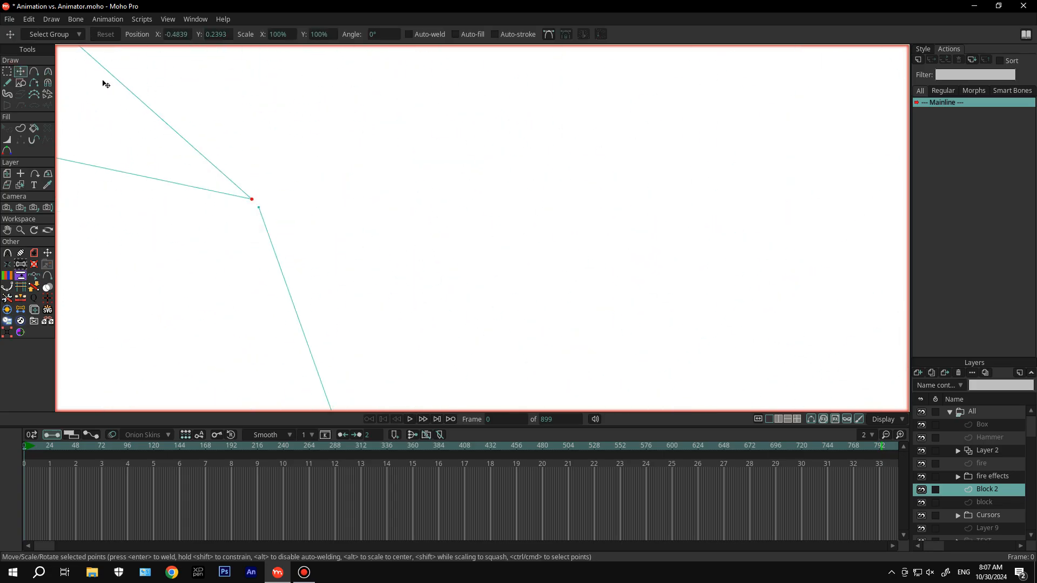
drag(257, 209, 252, 198)
Draw a zigzag crack with auto-weld enabled from the central crack junction down to the lower part of the block's left edge
scroll(259, 216, down, 10)
click(34, 72)
click(99, 35)
drag(312, 132, 320, 146)
click(299, 165)
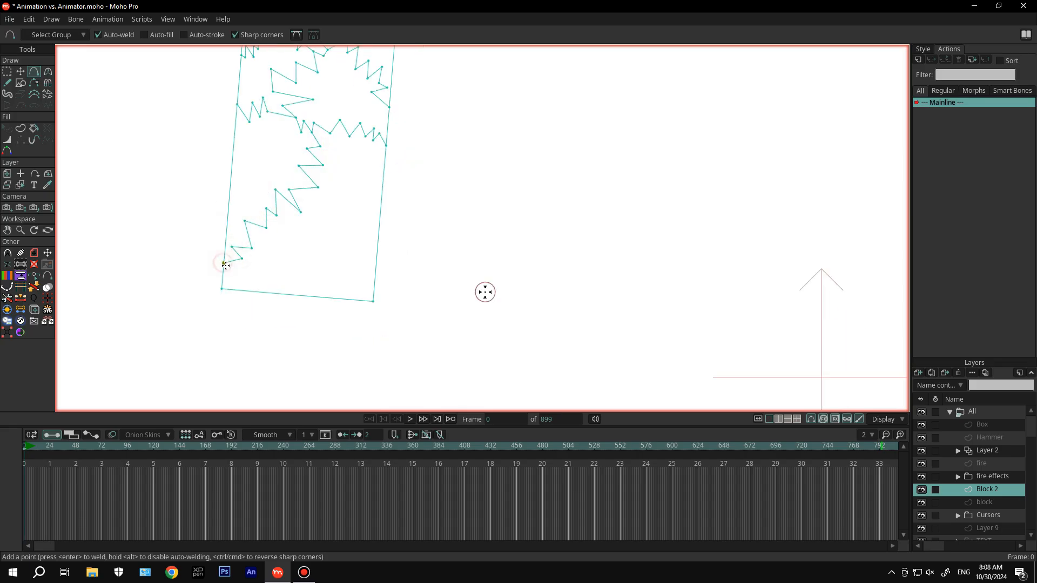
Draw a branching zigzag crack from the lower central crack down to the block's right edge near its bottom corner
drag(283, 202, 301, 205)
click(316, 212)
click(316, 235)
click(331, 232)
click(346, 236)
click(356, 276)
scroll(297, 199, down, 6)
scroll(292, 195, up, 3)
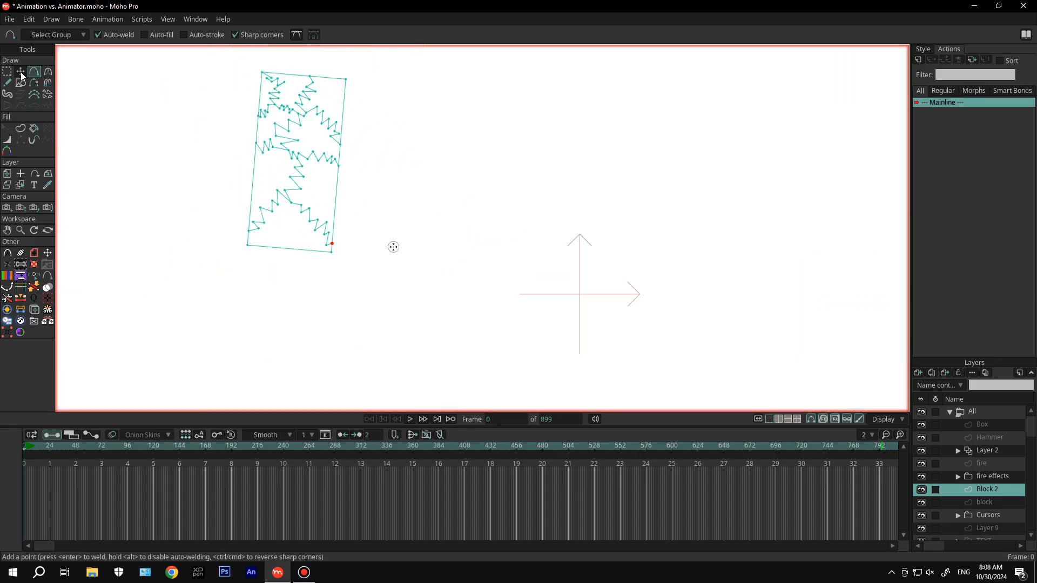
Select all points of the cracked block outline and activate the Curvature tool for them
key(g)
drag(209, 66, 368, 280)
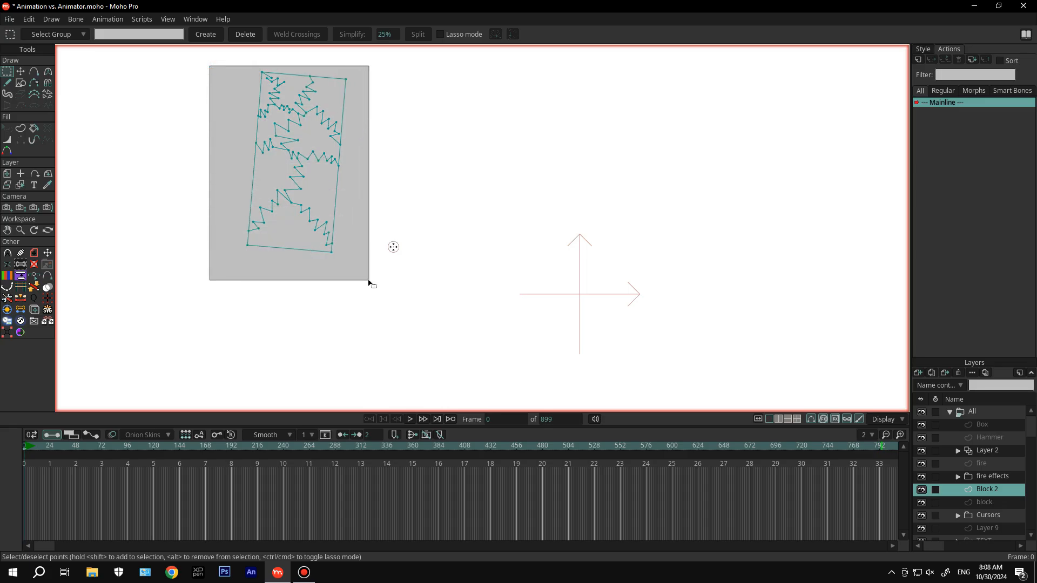
click(47, 72)
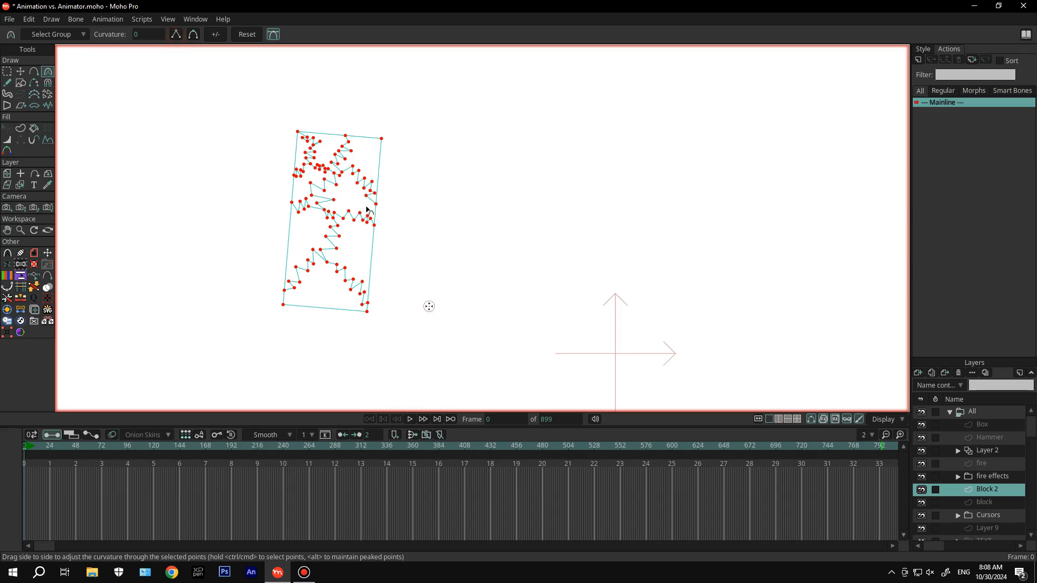
click(35, 130)
scroll(242, 162, up, 2)
scroll(293, 120, up, 4)
click(294, 121)
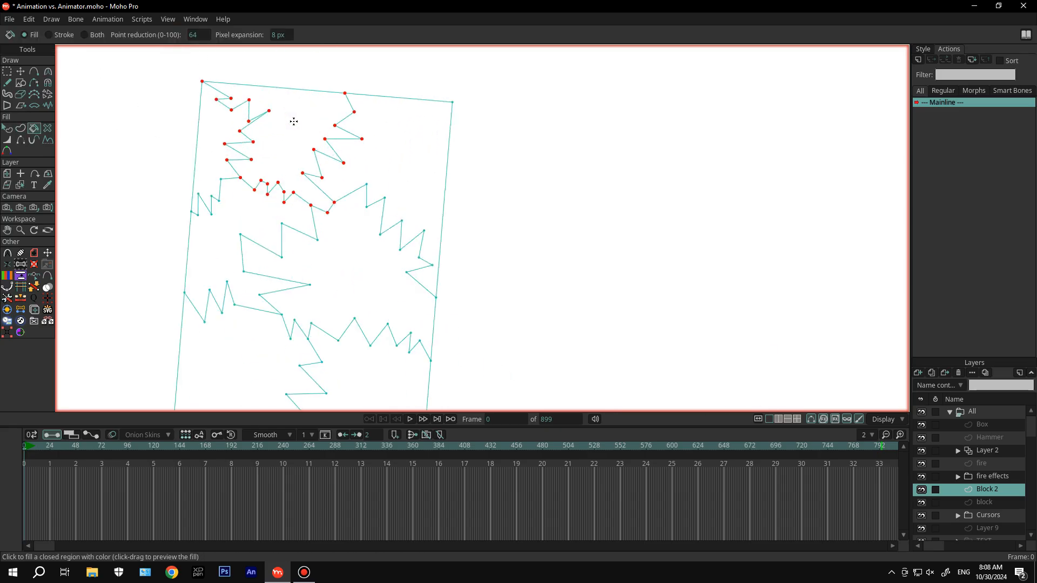
key(ctrl+z)
Set the default fill colour for new shapes to black
click(922, 50)
click(960, 110)
drag(574, 494, 598, 533)
click(629, 529)
Fill every closed piece between the cracks of the block with black using the Paint Bucket tool
click(298, 127)
click(393, 157)
click(224, 154)
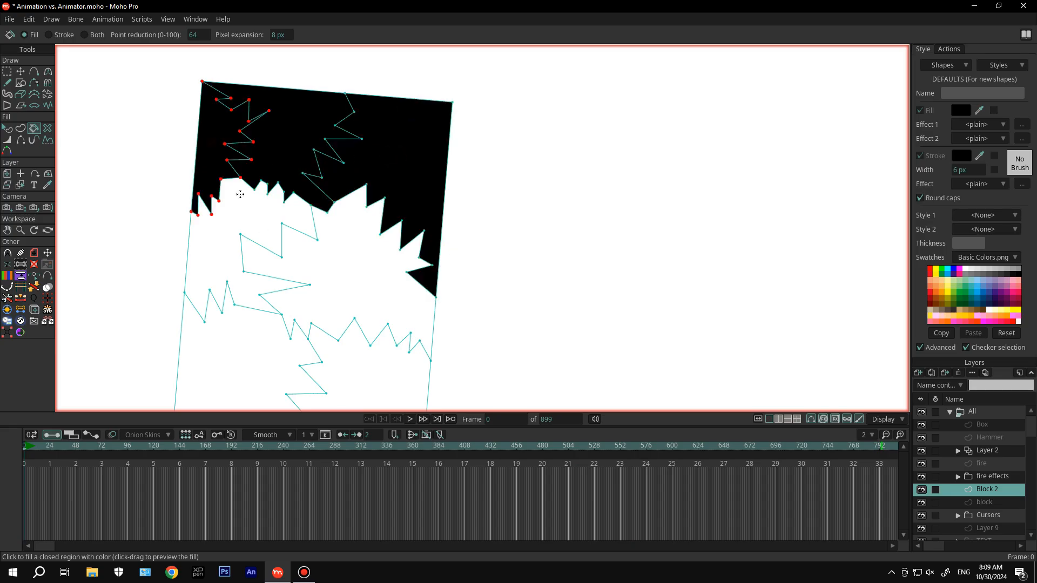
click(236, 216)
click(356, 270)
scroll(358, 270, down, 4)
click(456, 345)
scroll(456, 345, down, 2)
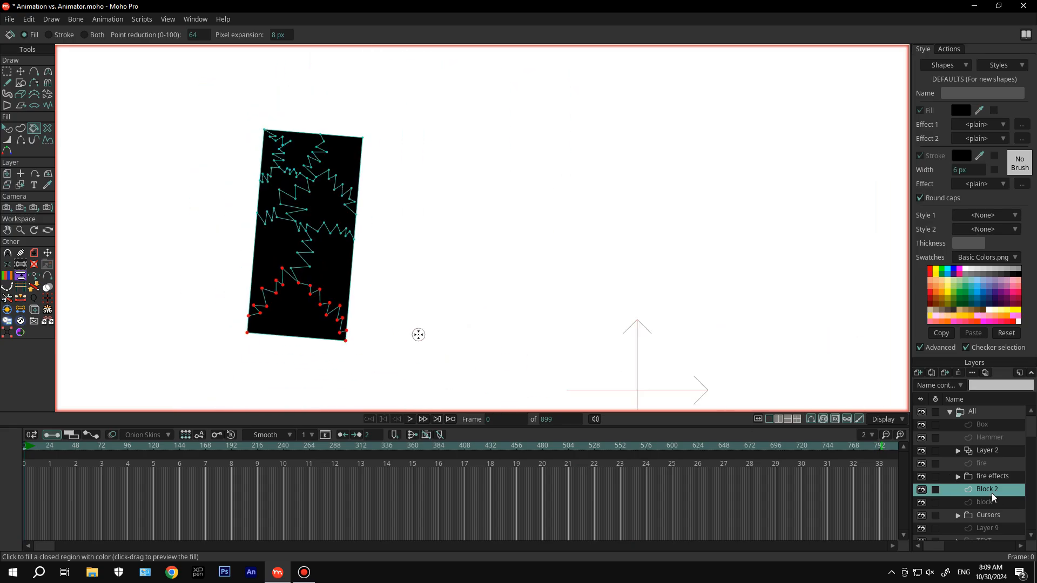
Select all points of the cracked block and run Break Apart Shapes, putting each shape in its own layer grouped together
click(22, 76)
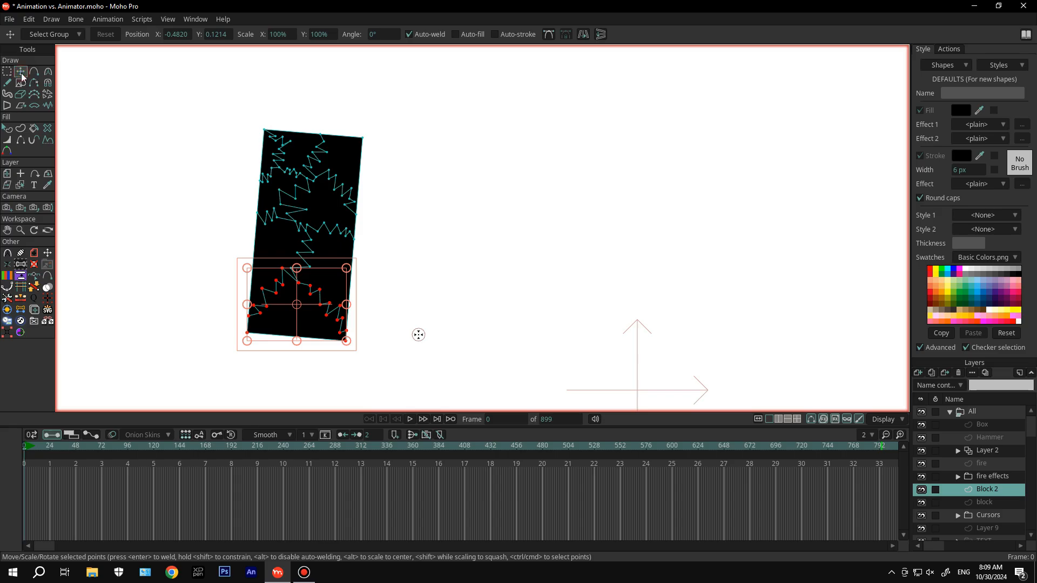
click(8, 76)
drag(202, 101, 373, 374)
click(141, 20)
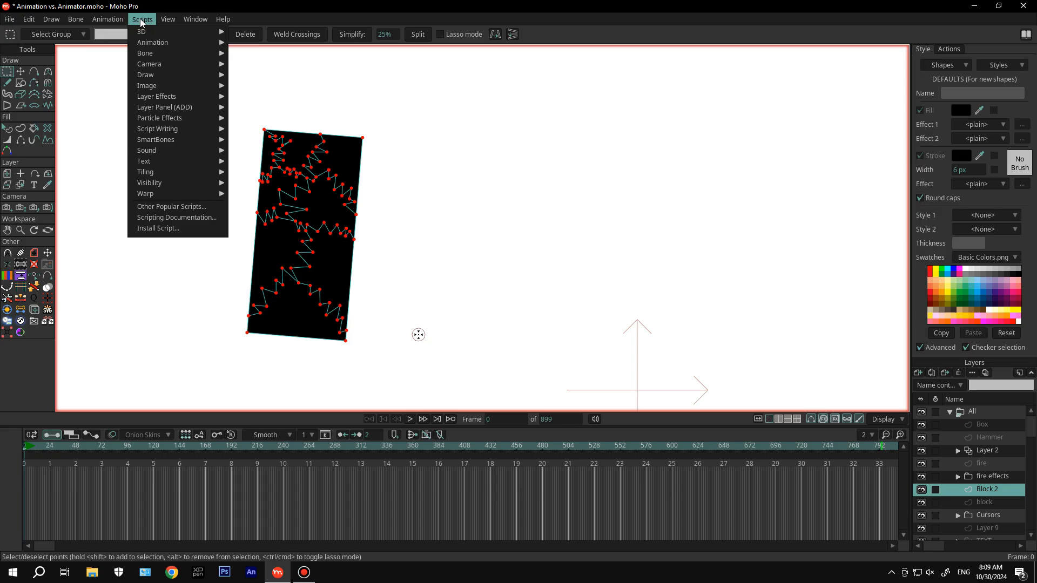
mouse_move(172, 97)
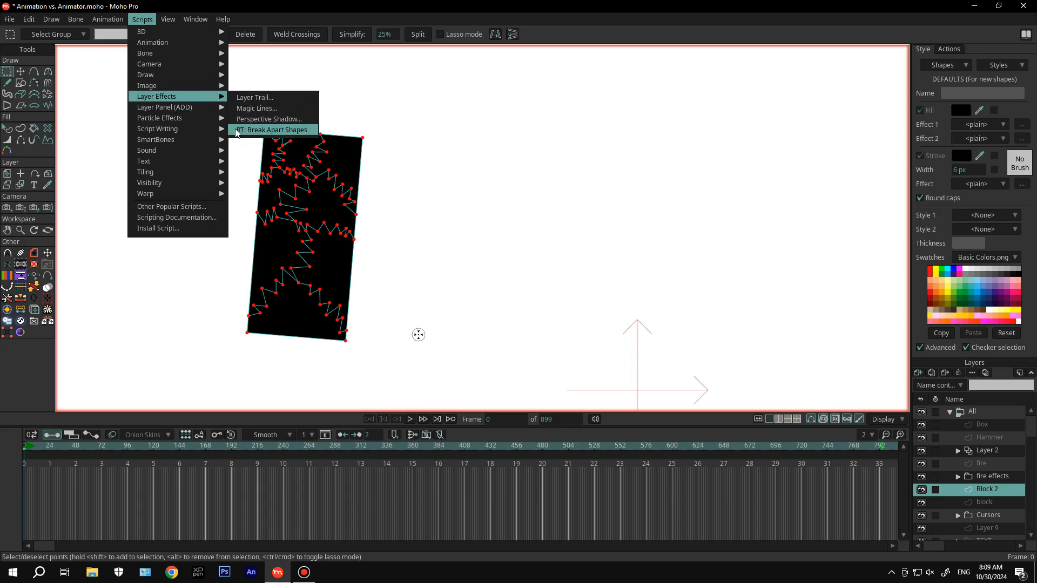
click(295, 132)
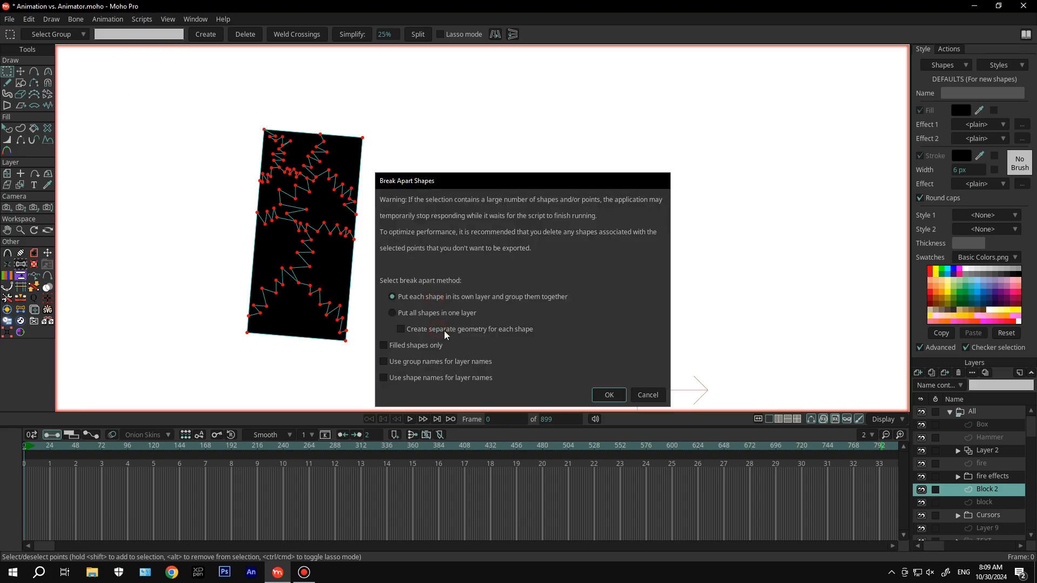
click(609, 395)
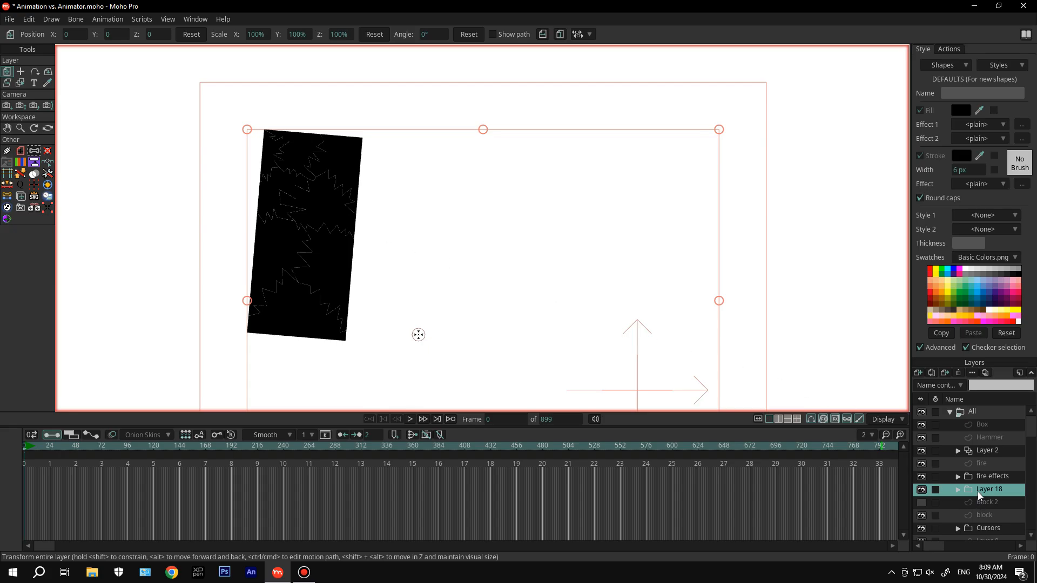
Delete the original Block 2 vector layer and rename the new group of pieces as Block 2
click(929, 503)
right_click(992, 509)
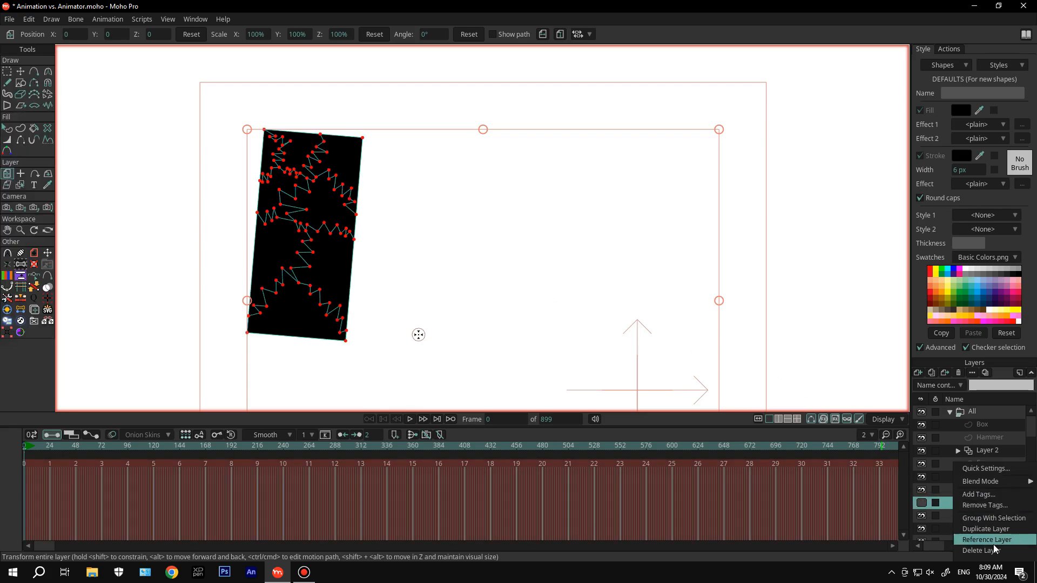
click(993, 514)
click(986, 492)
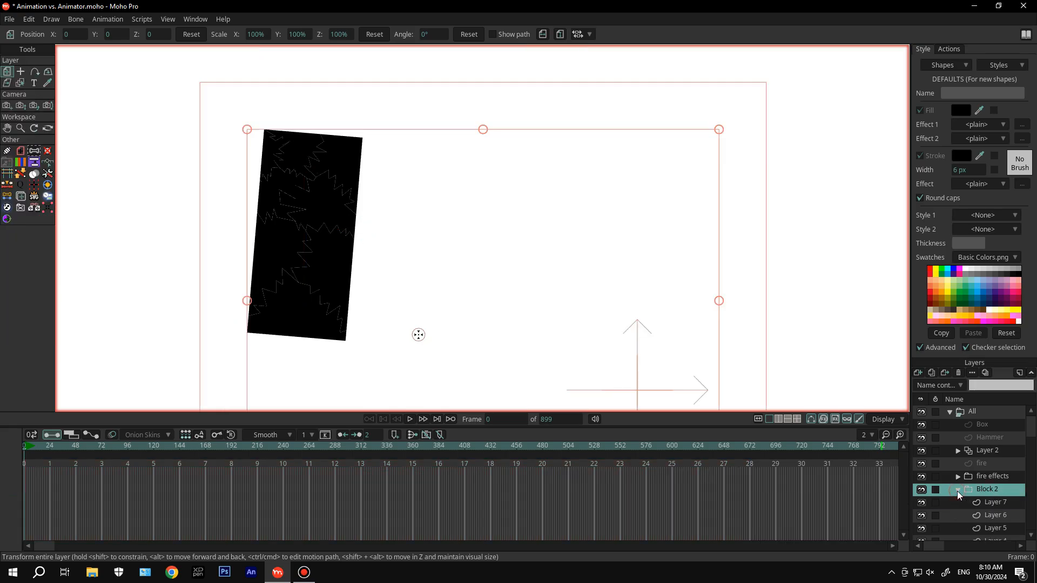
Examine which block piece each layer inside the Block 2 group contains
click(991, 503)
click(996, 514)
scroll(1000, 518, down, 1)
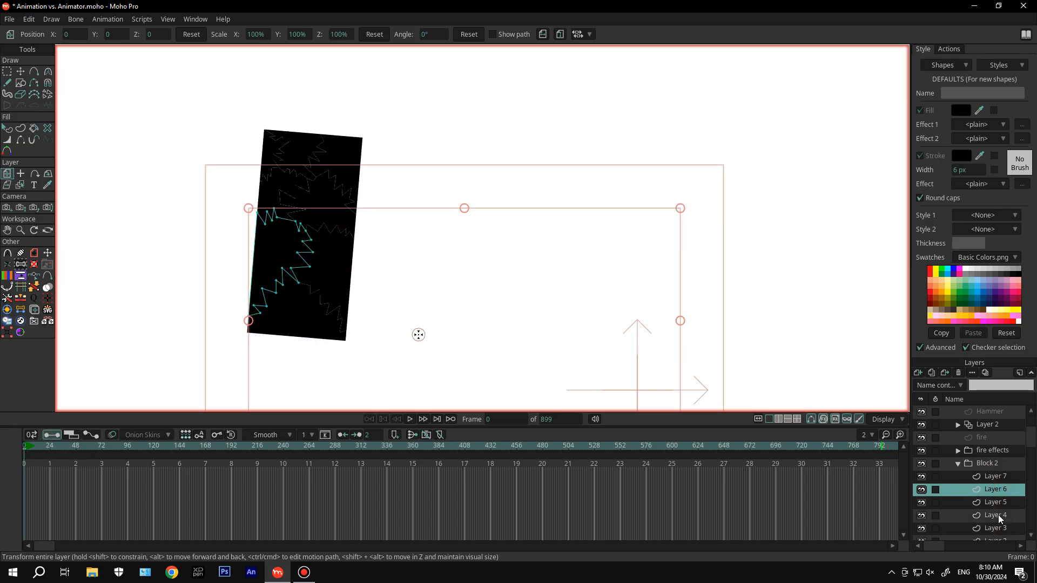
click(997, 515)
scroll(1000, 526, down, 1)
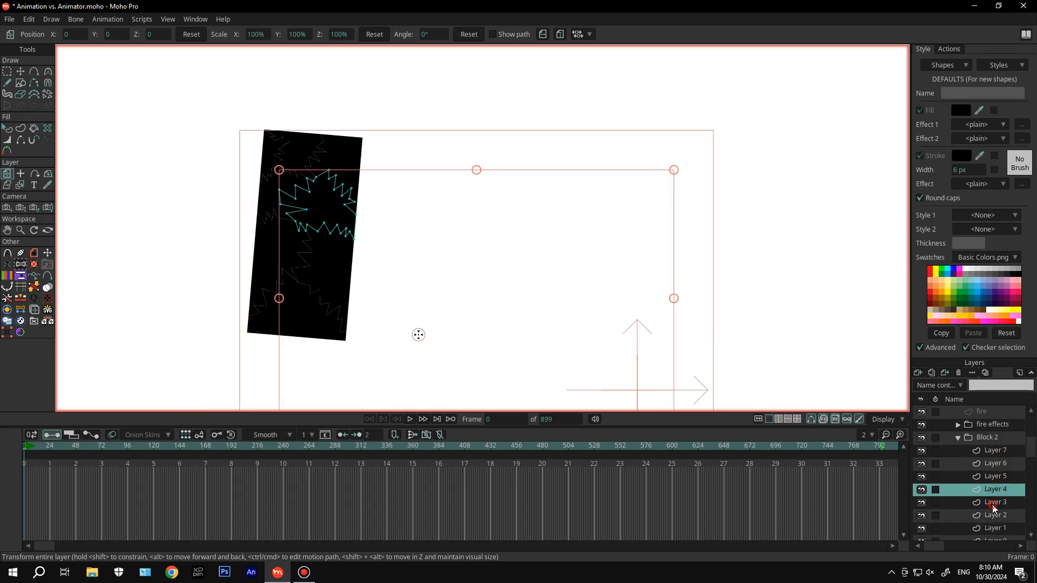
click(995, 515)
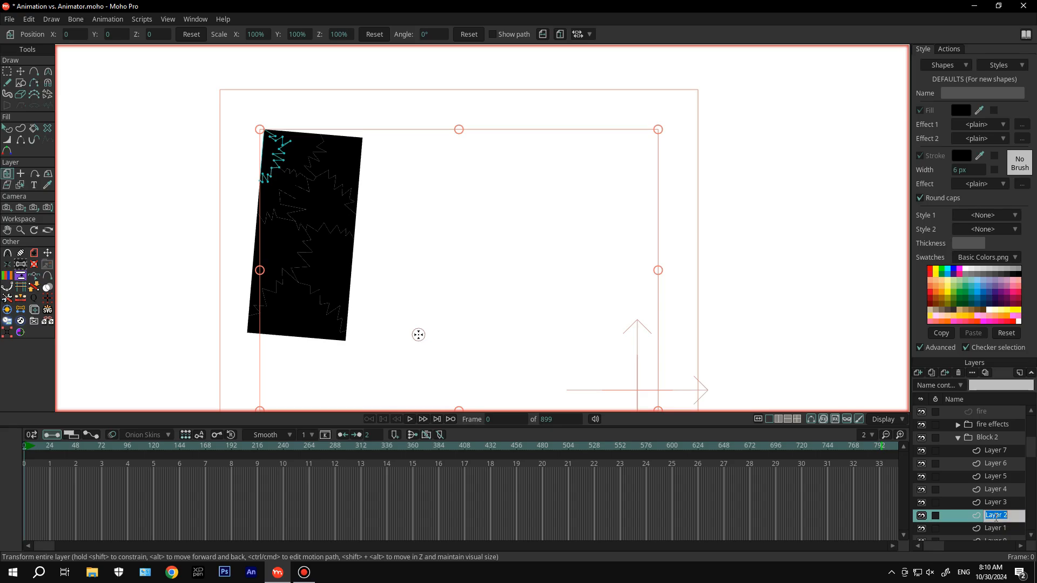
click(958, 438)
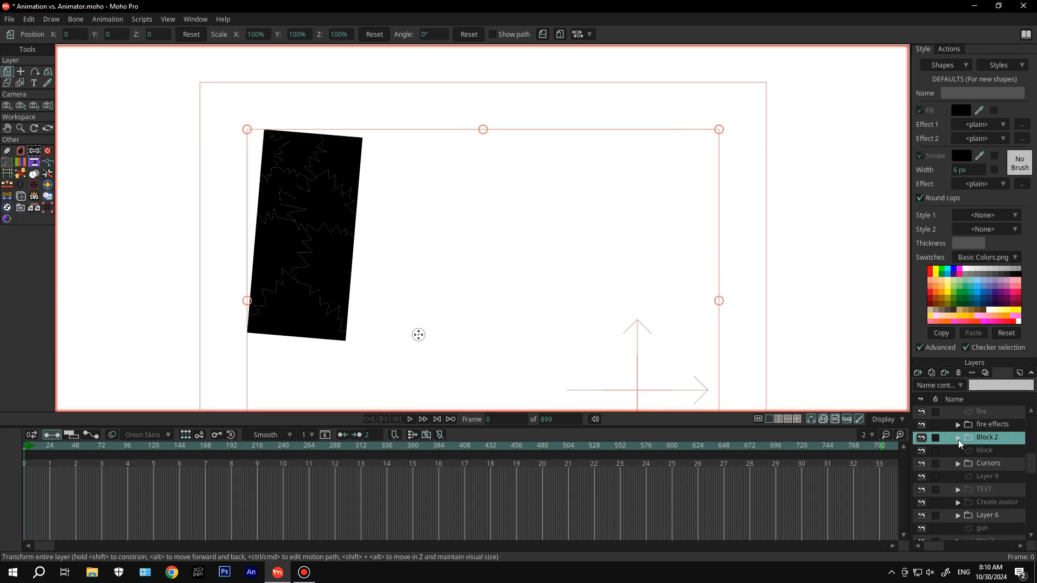
Set the origin of the Block 2 group at the block's centre and place Layer 7's origin on its own piece
click(20, 72)
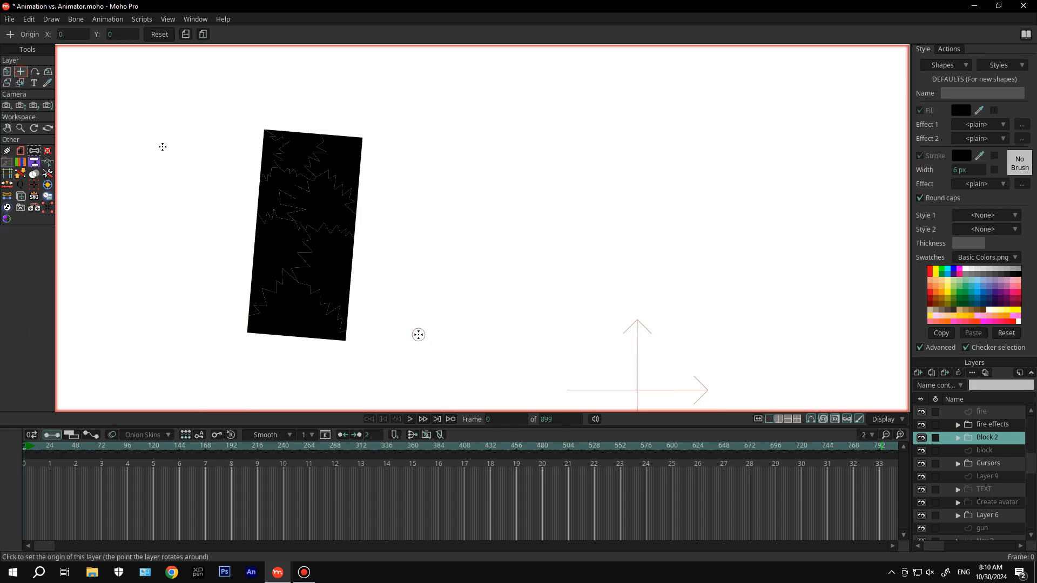
click(301, 222)
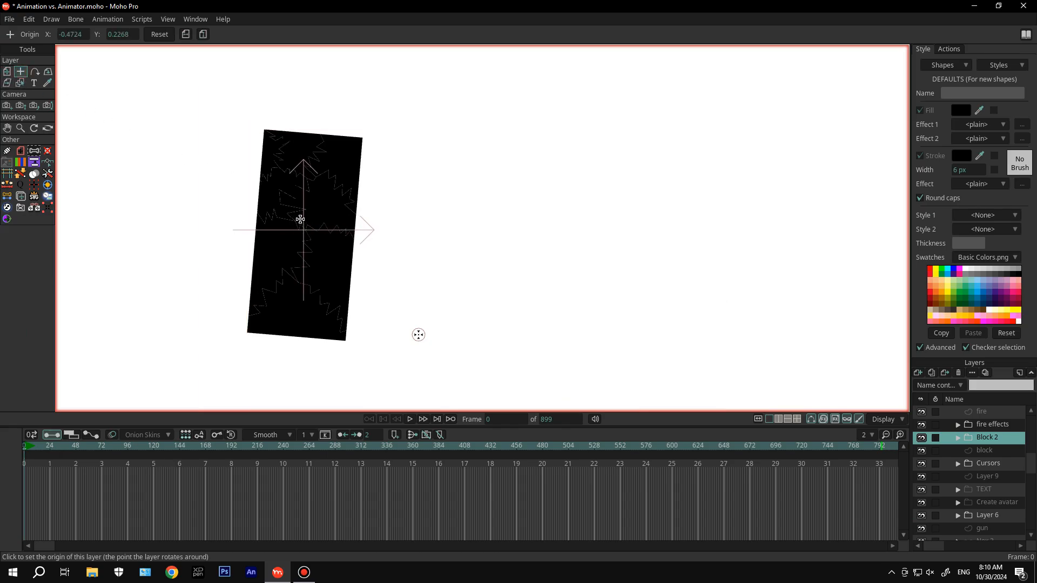
click(957, 439)
click(995, 450)
scroll(556, 195, down, 3)
click(425, 249)
Set the origins of Layers 6, 5 and 4 on their respective block pieces
click(995, 463)
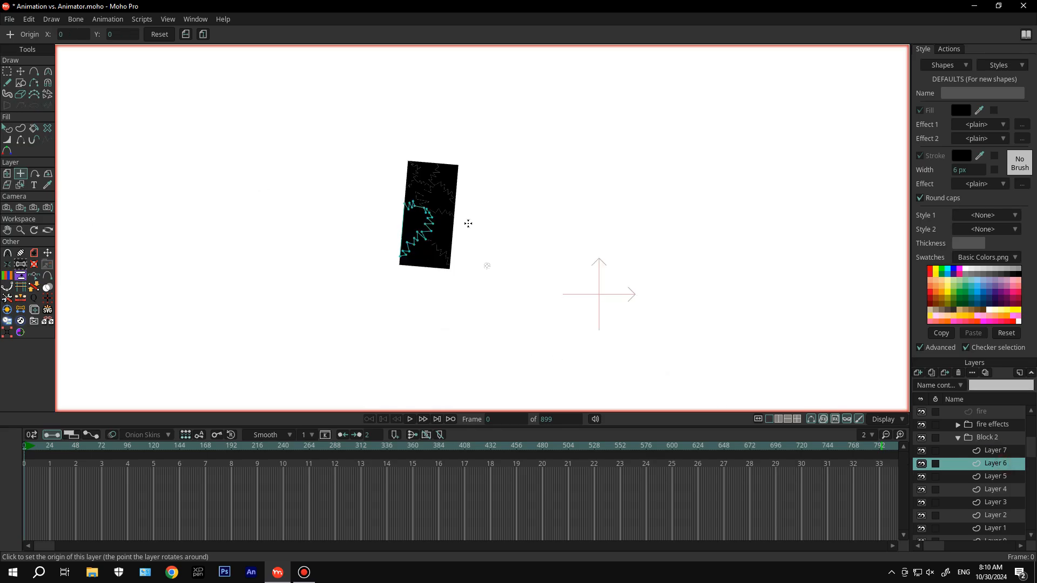
scroll(477, 223, up, 4)
click(333, 231)
click(999, 476)
click(396, 241)
click(999, 489)
click(387, 178)
Set the origins of Layers 3, 2, 1 and 0 on their respective block pieces
click(998, 502)
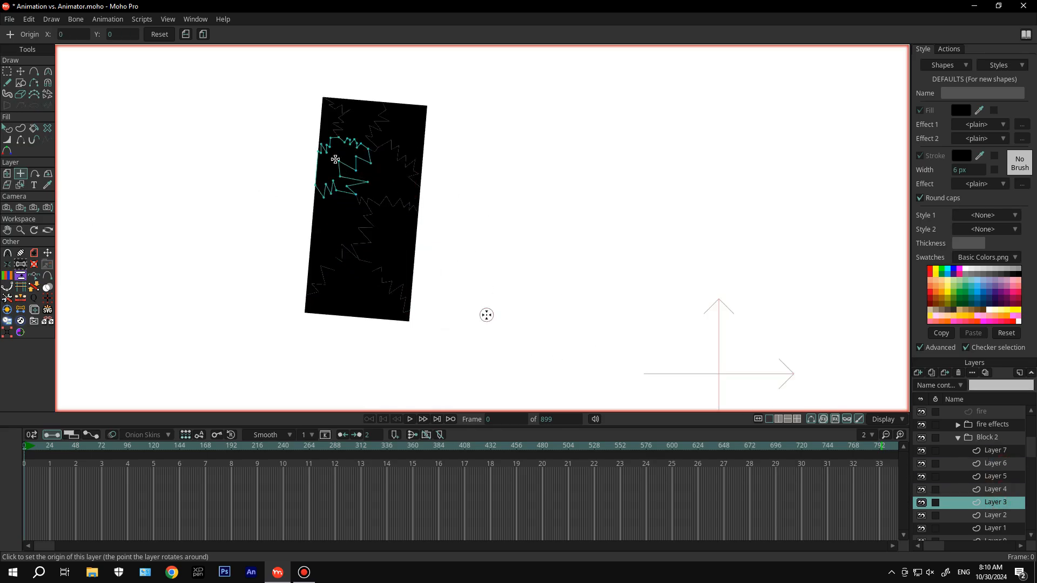
click(335, 166)
click(999, 515)
click(327, 119)
click(999, 528)
click(408, 128)
scroll(1006, 492, down, 1)
click(998, 502)
click(360, 116)
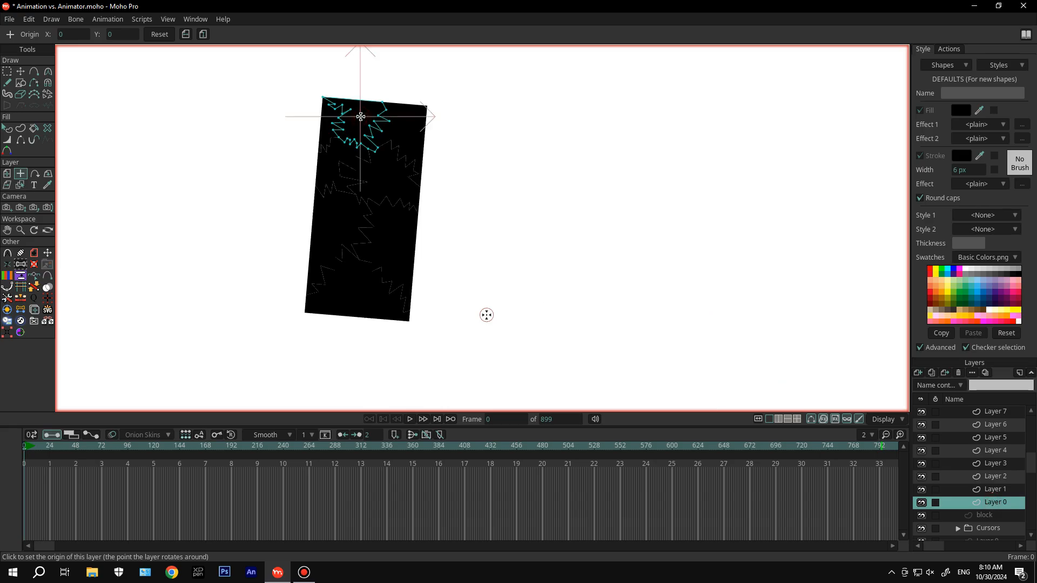
Collapse the Block 2 group and turn off its visibility at frame 0 in the layer settings
scroll(272, 161, down, 3)
scroll(998, 483, up, 1)
scroll(997, 483, up, 1)
click(958, 489)
scroll(424, 222, down, 2)
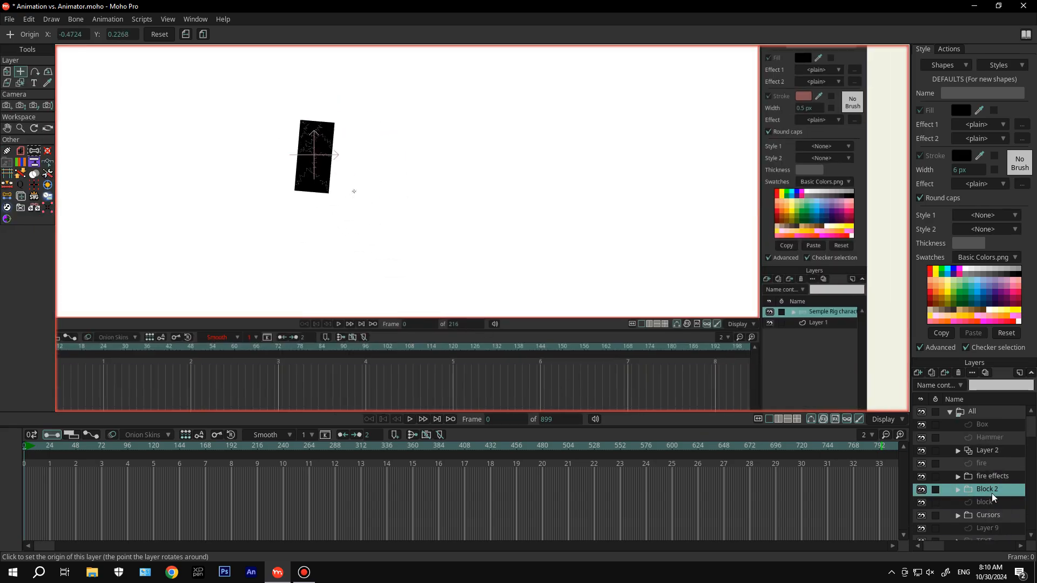
double_click(991, 493)
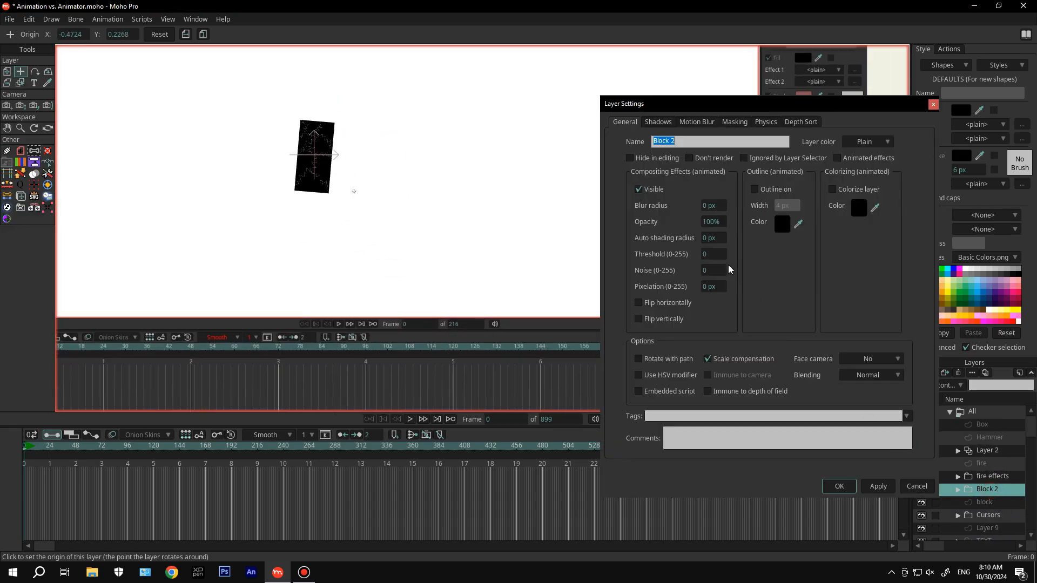
click(639, 189)
click(845, 489)
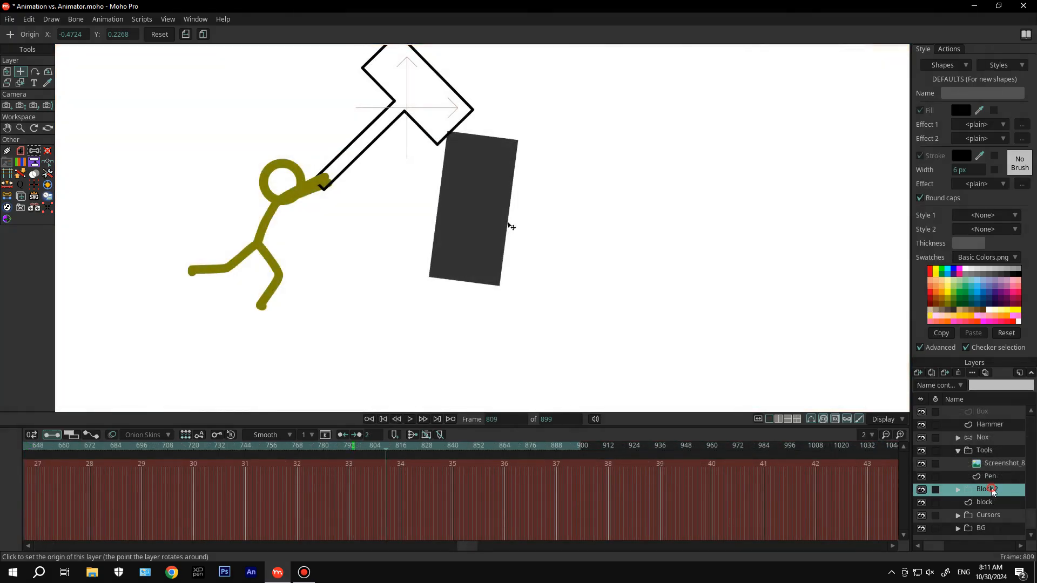
Turn on the Block 2 group's visibility at frame 809 in the layer settings
double_click(992, 490)
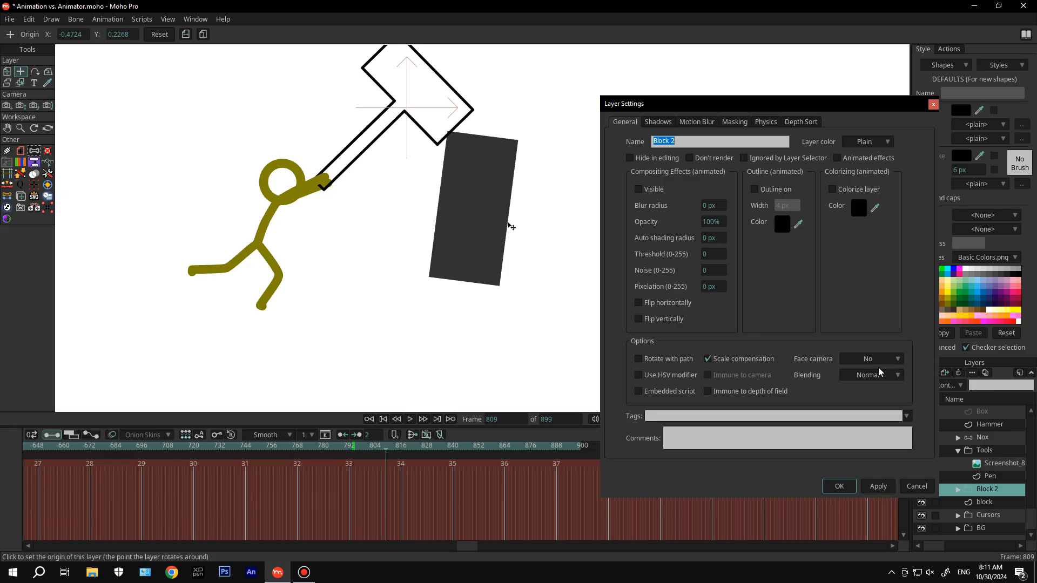
click(639, 189)
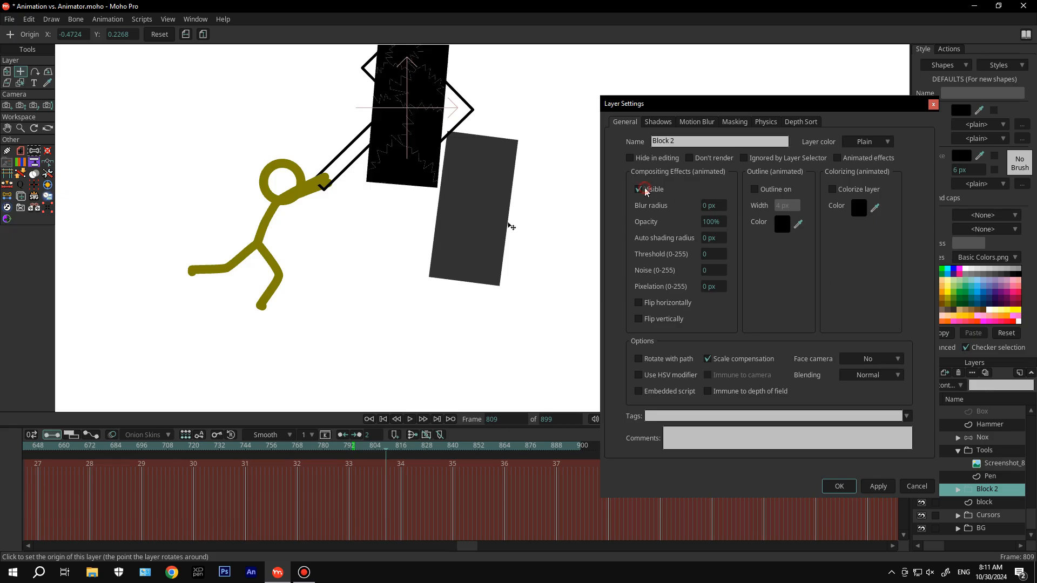
click(841, 487)
Move the Block 2 group over the grey block at frame 809 and rotate it to about -3.7°
click(8, 71)
drag(510, 226, 579, 322)
scroll(480, 192, up, 5)
drag(592, 270, 590, 276)
scroll(426, 108, up, 5)
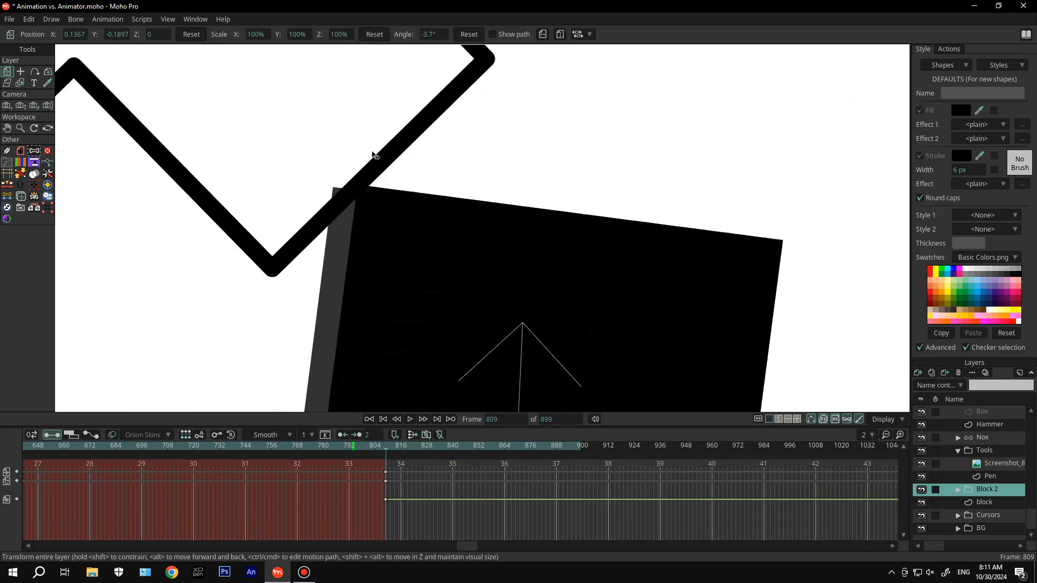
Fine-tune Block 2 over the grey block to about X 0.1287, Y -0.1908 and an angle of -2.7°
drag(374, 155, 356, 154)
scroll(364, 139, down, 2)
scroll(540, 211, down, 3)
scroll(539, 215, down, 4)
drag(487, 264, 486, 269)
scroll(373, 335, up, 4)
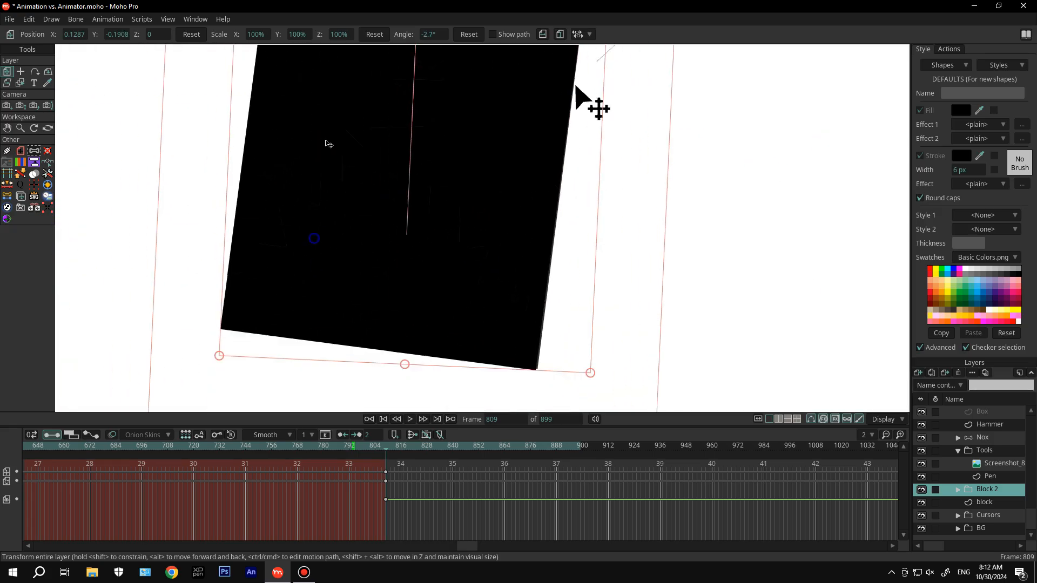
scroll(525, 259, down, 7)
Take the dark grey fill from the original block's shape and apply it to the bottom piece in Layer 7
click(985, 504)
click(952, 66)
click(955, 90)
click(976, 491)
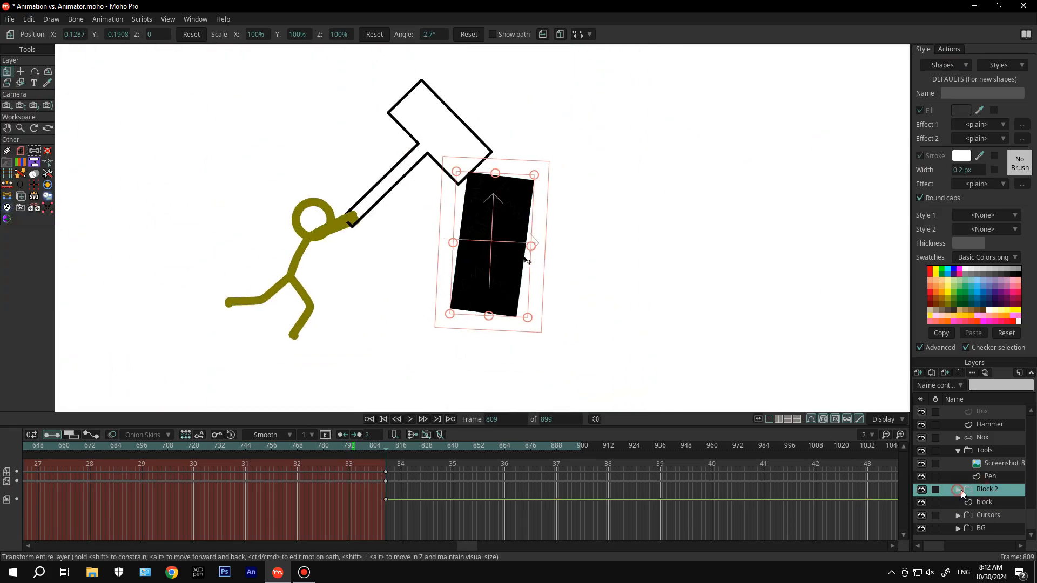
click(958, 489)
click(988, 502)
click(8, 106)
click(488, 301)
click(960, 111)
click(960, 110)
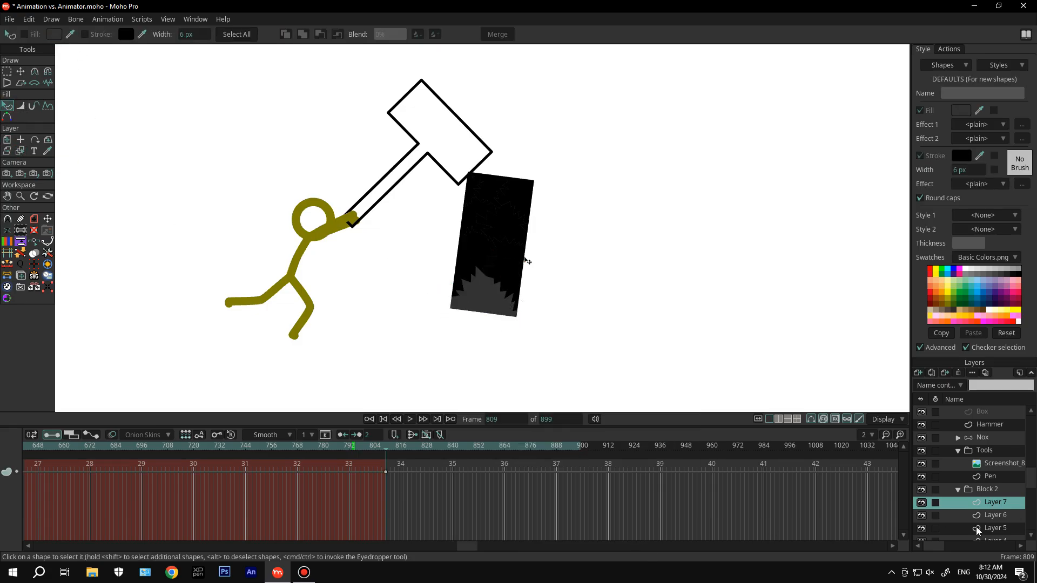
Select the shapes in Layers 6 and 5 and give both pieces the block's dark grey fill
click(994, 515)
click(995, 490)
click(994, 515)
click(952, 65)
click(955, 90)
click(960, 112)
click(994, 528)
click(951, 66)
click(955, 89)
click(960, 111)
Give the pieces in Layers 4 through 0 of Block 2 the block's dark grey fill
click(994, 489)
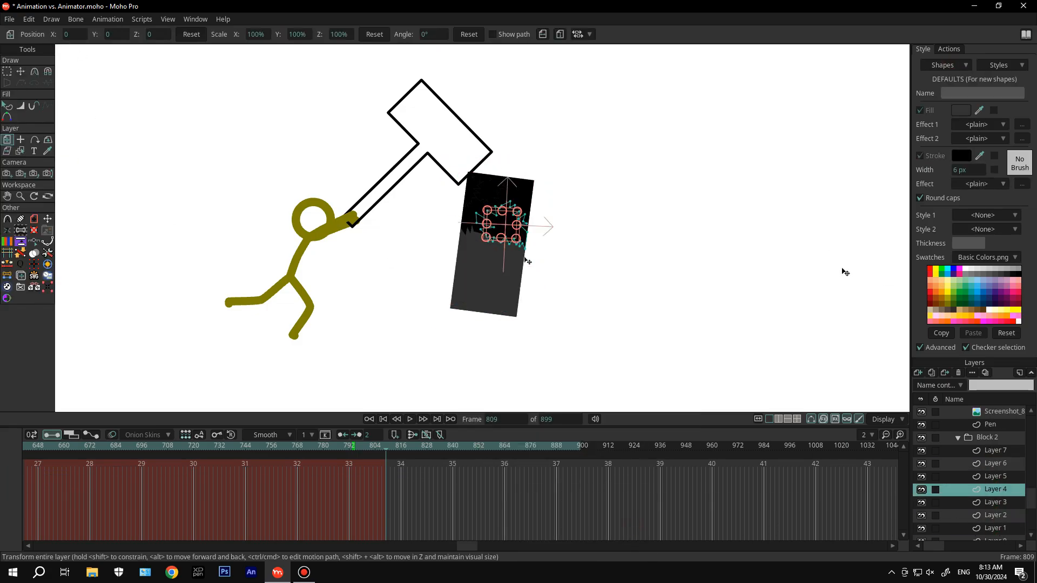
click(952, 66)
click(955, 88)
click(973, 333)
click(995, 515)
click(951, 65)
click(973, 334)
click(995, 528)
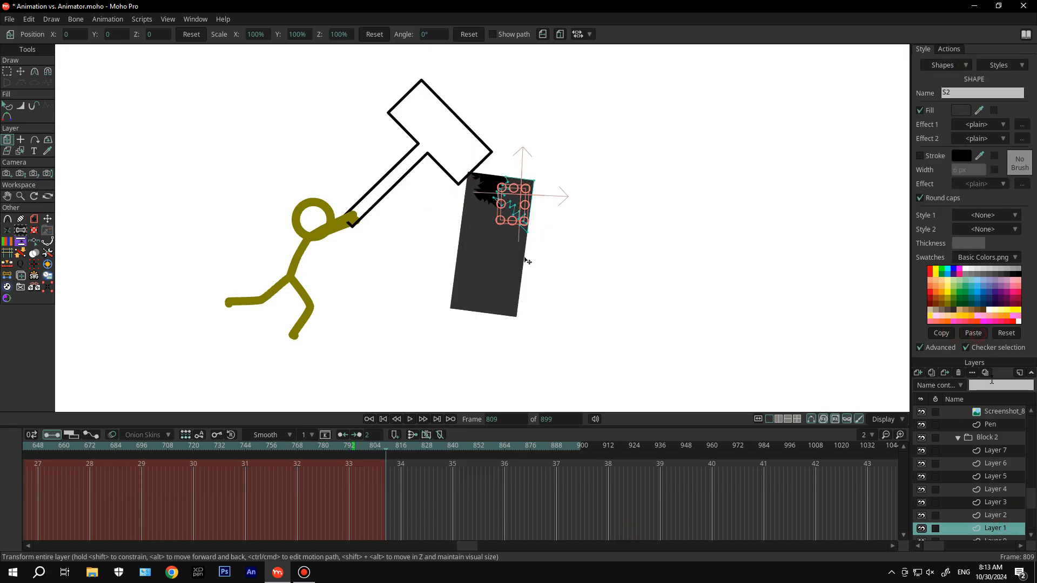
scroll(994, 502, down, 2)
click(995, 489)
Make the original block layer invisible from frame 809 onward so only the cracked pieces show
click(984, 502)
key(Left)
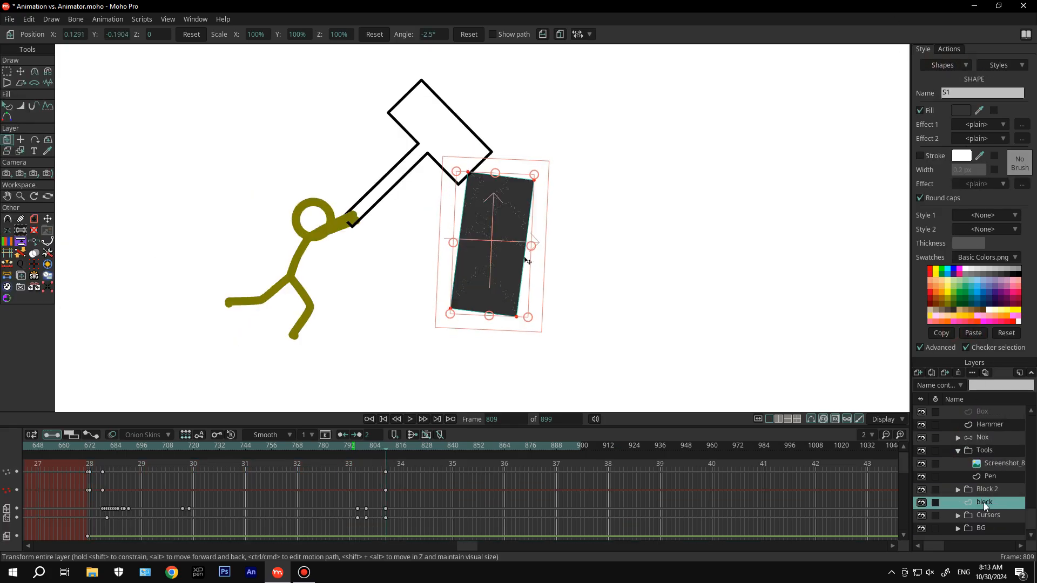
double_click(980, 502)
click(639, 190)
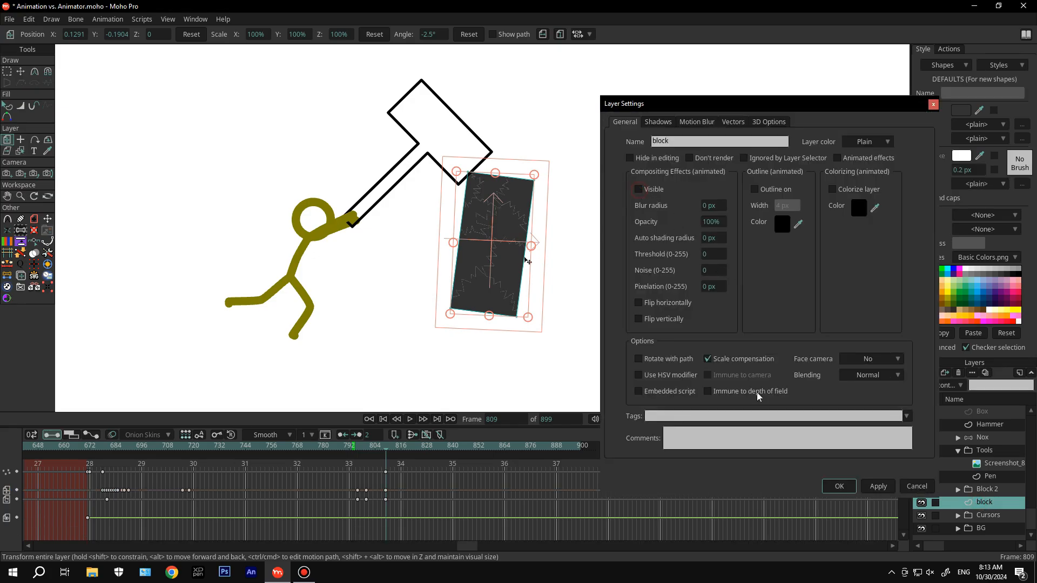
click(839, 486)
scroll(481, 281, up, 3)
key(Left)
key(Right)
scroll(519, 167, up, 4)
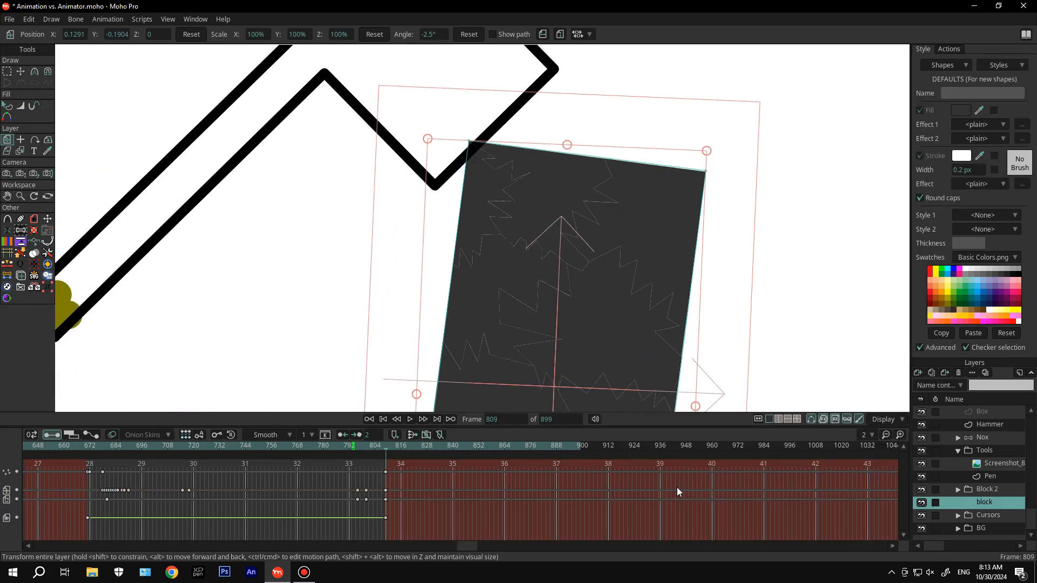
Shift the Layer 0 piece in Block 2 slightly to open a gap along its cracks
click(957, 489)
scroll(1000, 468, down, 1)
click(999, 476)
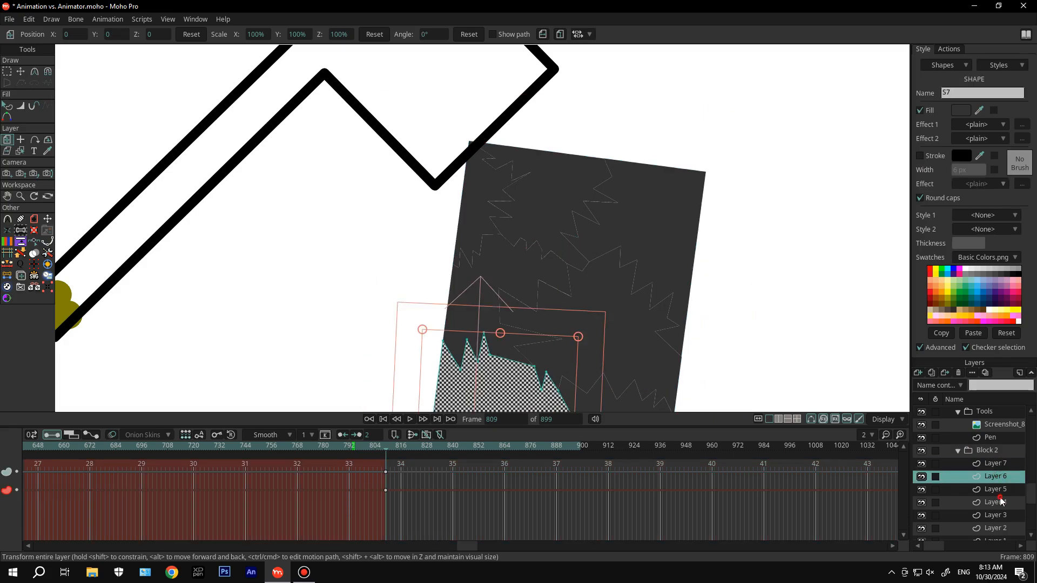
click(998, 515)
click(998, 529)
scroll(997, 524, down, 2)
right_click(995, 514)
click(995, 452)
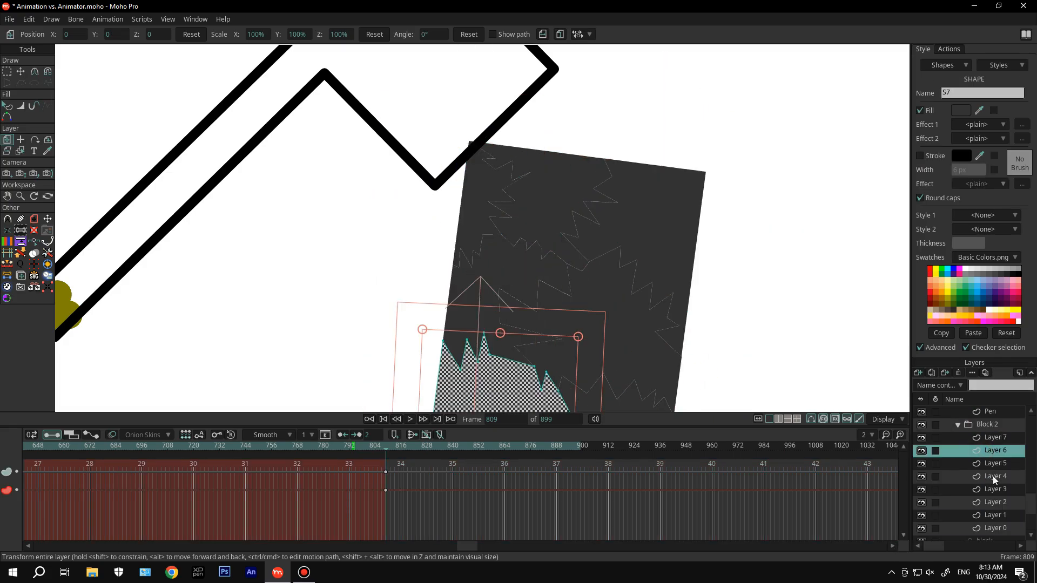
click(994, 519)
click(997, 529)
scroll(574, 209, up, 2)
scroll(575, 208, down, 1)
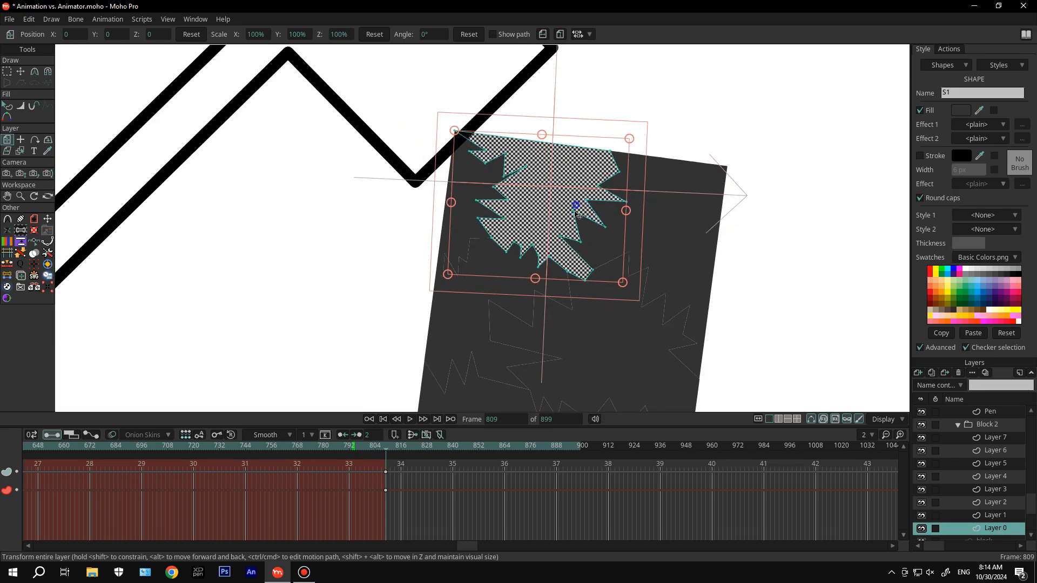
drag(576, 205, 573, 232)
drag(632, 209, 637, 208)
Nudge the neighbouring upper pieces in Layers 1 and 2 slightly apart to widen the cracks
click(980, 515)
click(1000, 528)
click(1000, 515)
click(1000, 503)
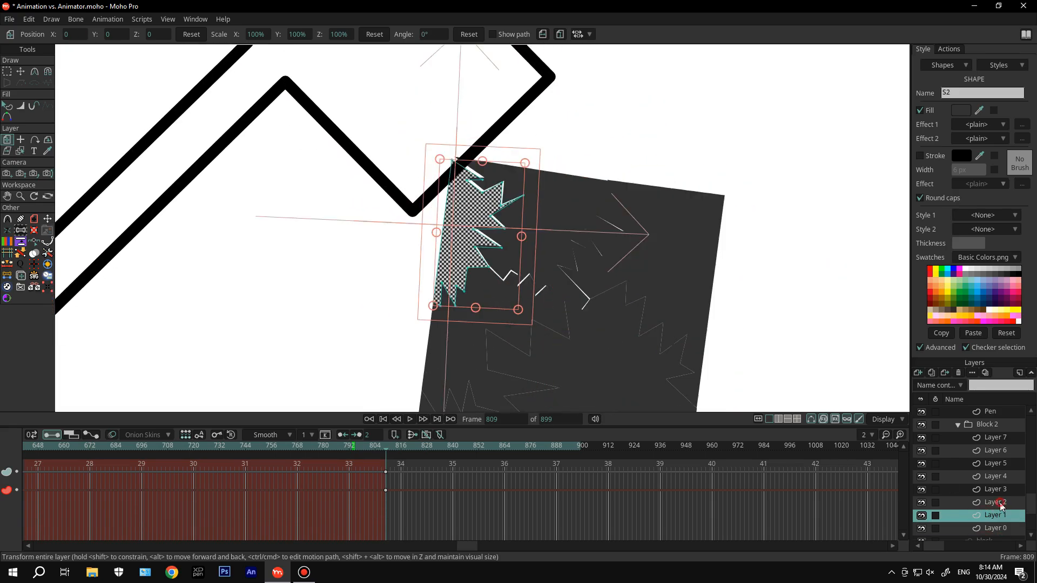
drag(397, 195, 395, 195)
drag(584, 213, 568, 139)
Nudge the pieces in Layers 4 and 6 slightly to open the middle and lower cracks
scroll(569, 139, down, 2)
click(1000, 490)
click(992, 477)
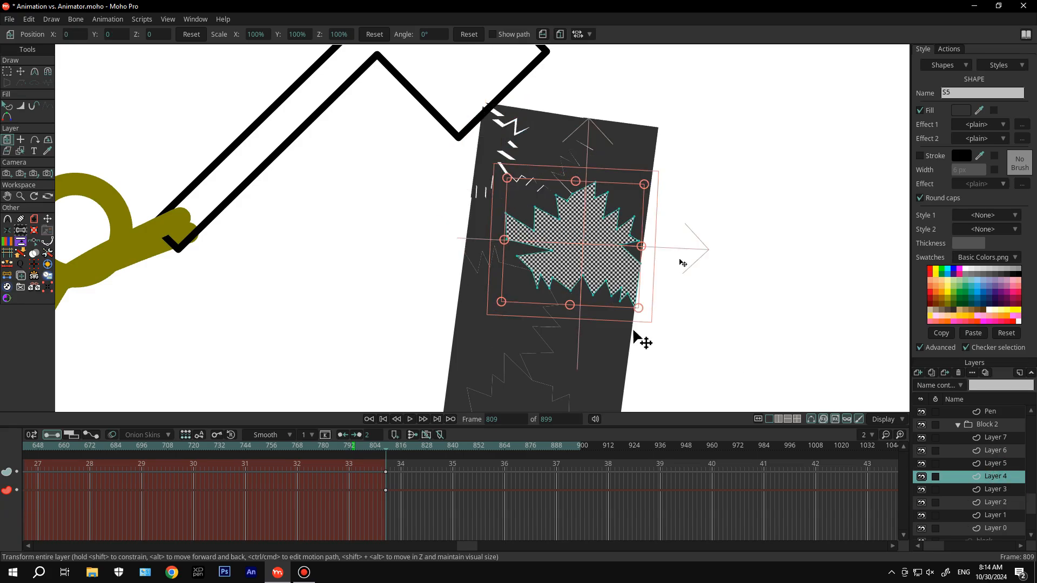
drag(650, 222, 647, 227)
click(997, 465)
click(997, 452)
drag(564, 307, 560, 310)
Select the Block 2 group and step through the frames around 809 to review the cracked block
scroll(563, 308, down, 2)
click(984, 425)
key(Left)
scroll(557, 265, down, 3)
key(Right)
key(Right)
scroll(557, 265, down, 4)
scroll(996, 500, up, 2)
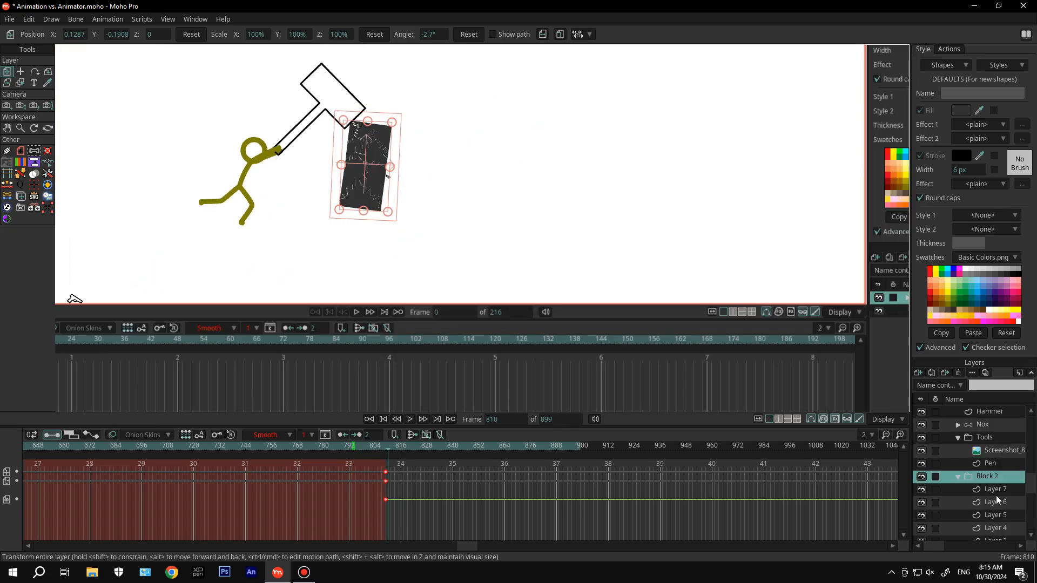
At frame 821, move the Layer 7 bottom piece down to the ground line and rotate it to about -98.5°
click(1001, 491)
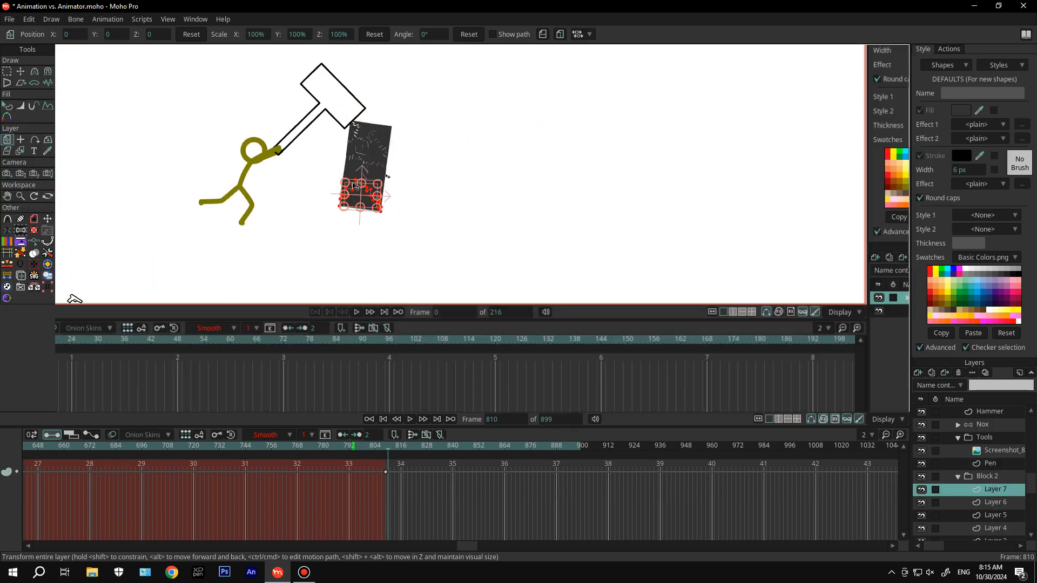
key(Right)
key(Right)
scroll(359, 199, up, 3)
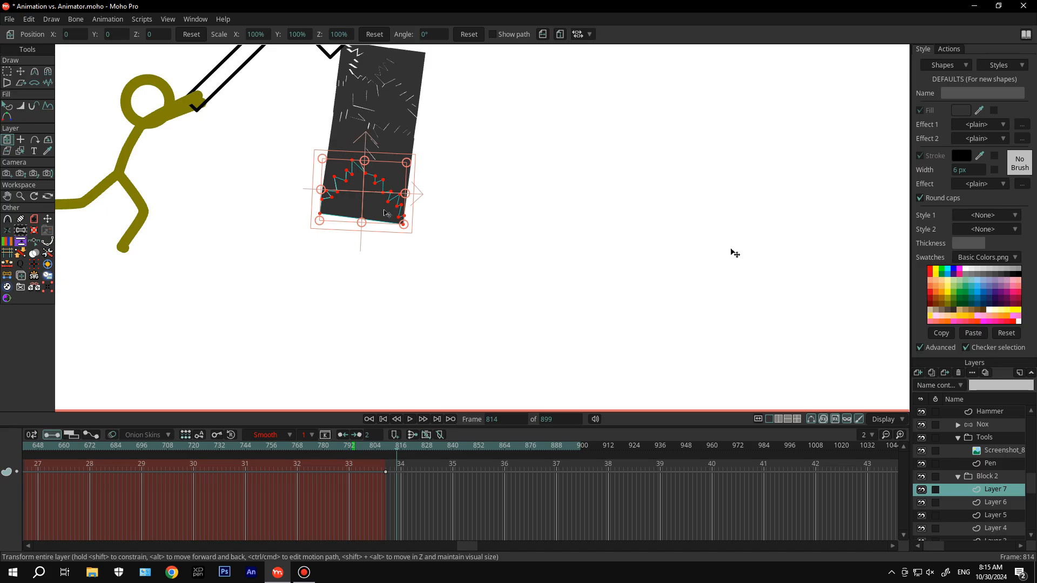
drag(386, 214, 357, 432)
scroll(357, 308, down, 3)
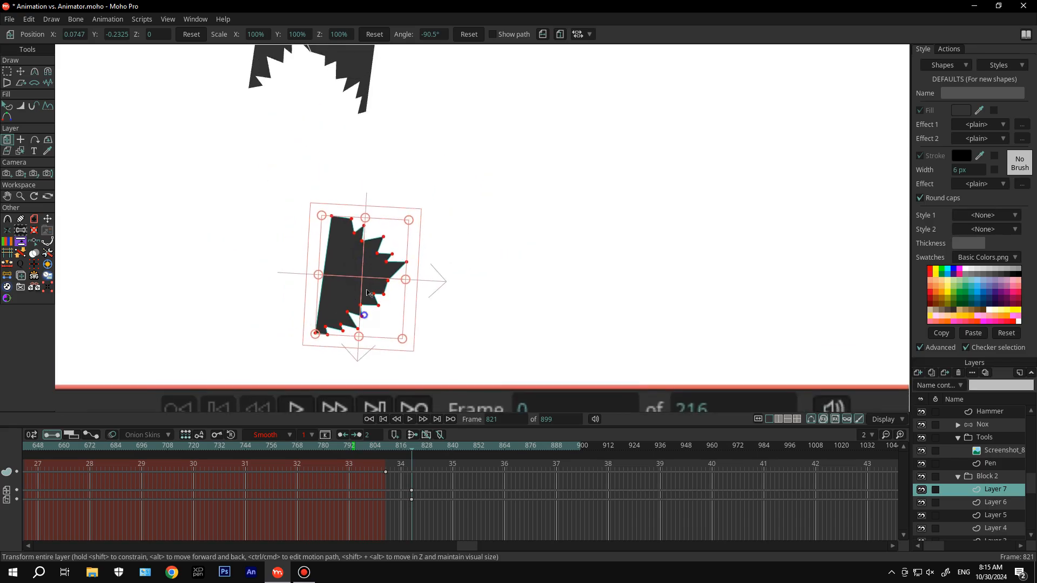
drag(378, 310, 370, 311)
drag(376, 272, 377, 333)
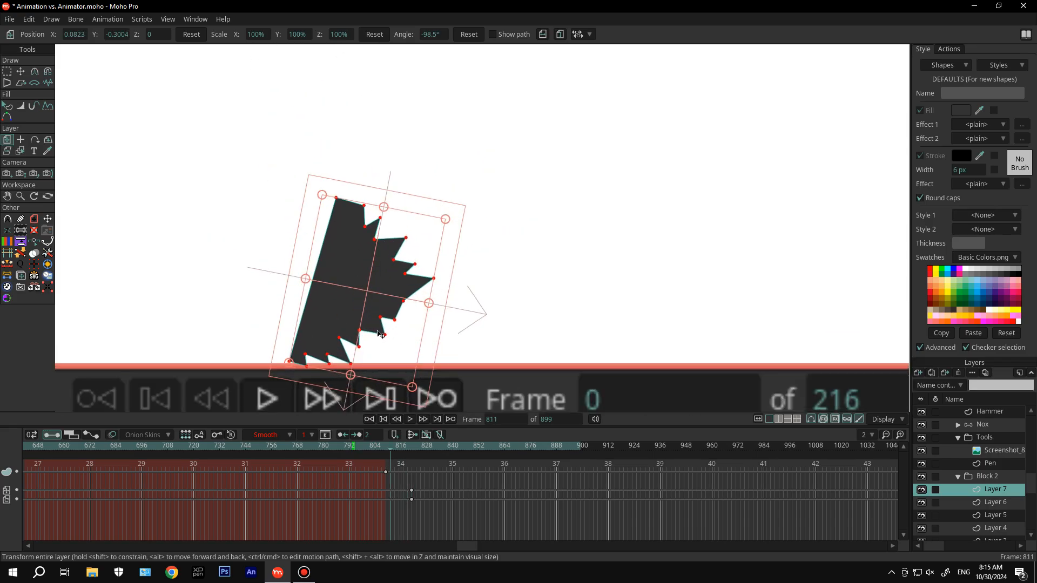
Return to frame 809 and reset the Layer 7 piece's position and angle to 0
key(Left)
key(Left)
scroll(378, 310, down, 3)
click(17, 491)
click(17, 490)
scroll(375, 292, down, 4)
drag(381, 195, 409, 368)
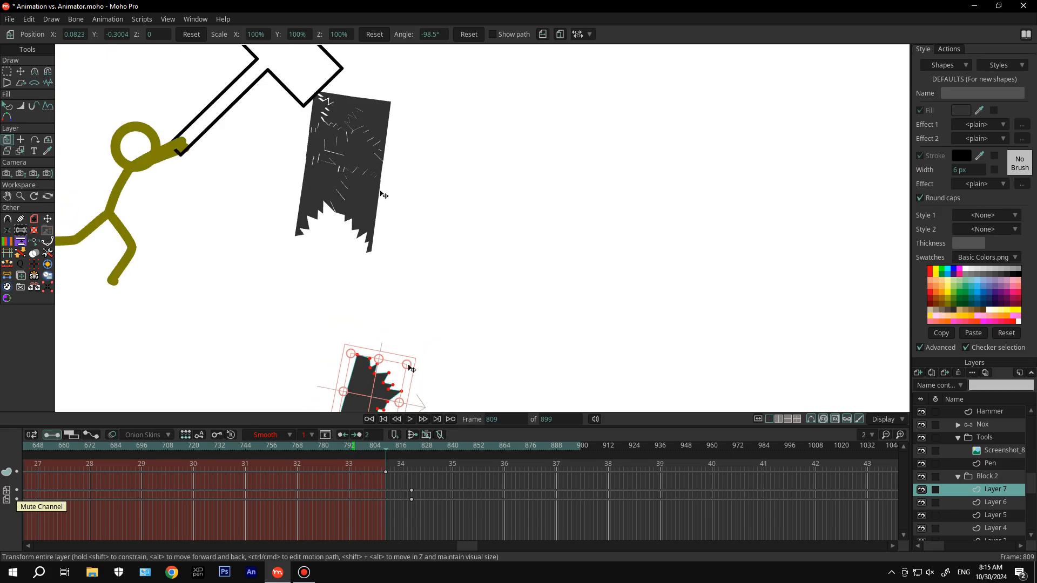
click(193, 34)
scroll(351, 260, up, 4)
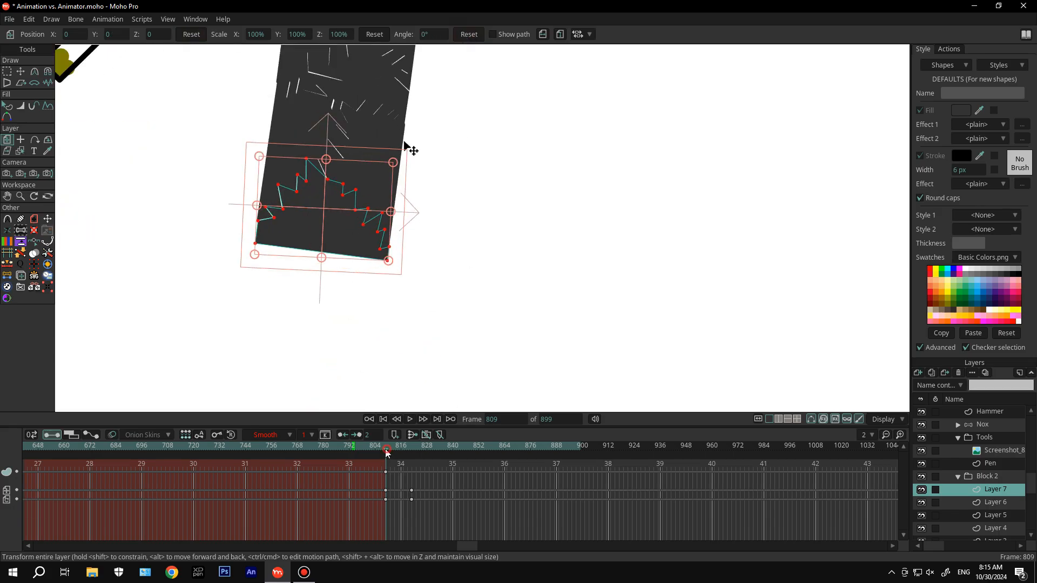
Enlarge the timeline and move the Layer 7 piece's landing keyframes earlier to frame 813
click(413, 447)
scroll(396, 257, down, 4)
mouse_move(413, 451)
mouse_down()
mouse_move(378, 446)
mouse_move(408, 452)
mouse_up()
click(899, 434)
scroll(606, 542, right, 3)
drag(644, 490, 636, 491)
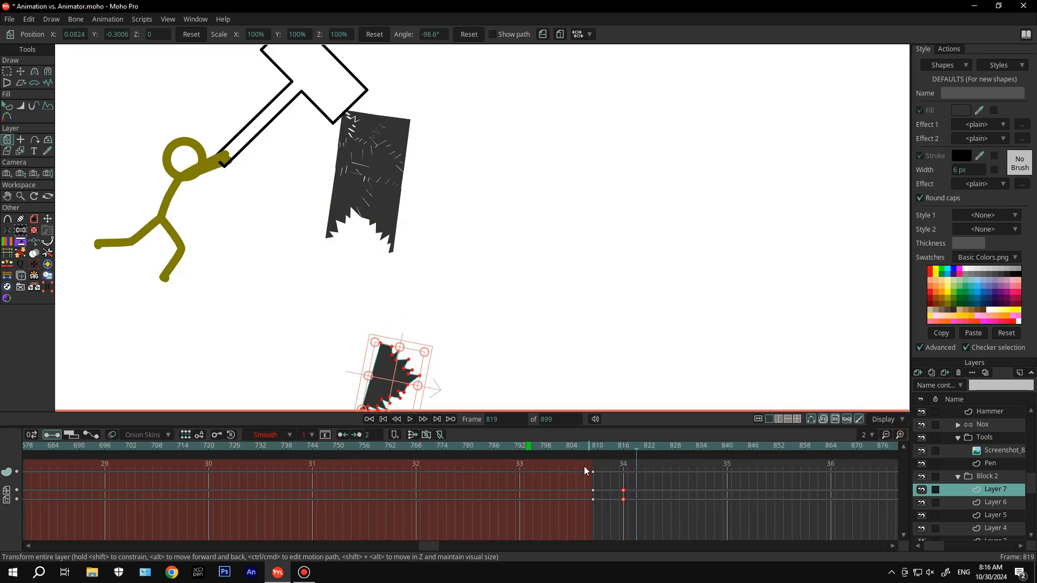
click(589, 449)
scroll(415, 156, down, 3)
mouse_move(623, 451)
mouse_down()
mouse_move(587, 448)
mouse_move(623, 454)
mouse_move(610, 452)
mouse_up()
At frame 815, bounce the Layer 7 piece to about X 0.1176, Y -0.2376 and rotate it to -139.6°
scroll(377, 293, up, 6)
key(Right)
key(Right)
drag(507, 347, 535, 282)
drag(559, 240, 550, 306)
key(Left)
key(Left)
scroll(528, 258, down, 4)
At frame 817, move the Layer 7 piece down and across from its bounce, rotate it, and review the motion
key(Right)
key(Right)
key(Right)
key(Right)
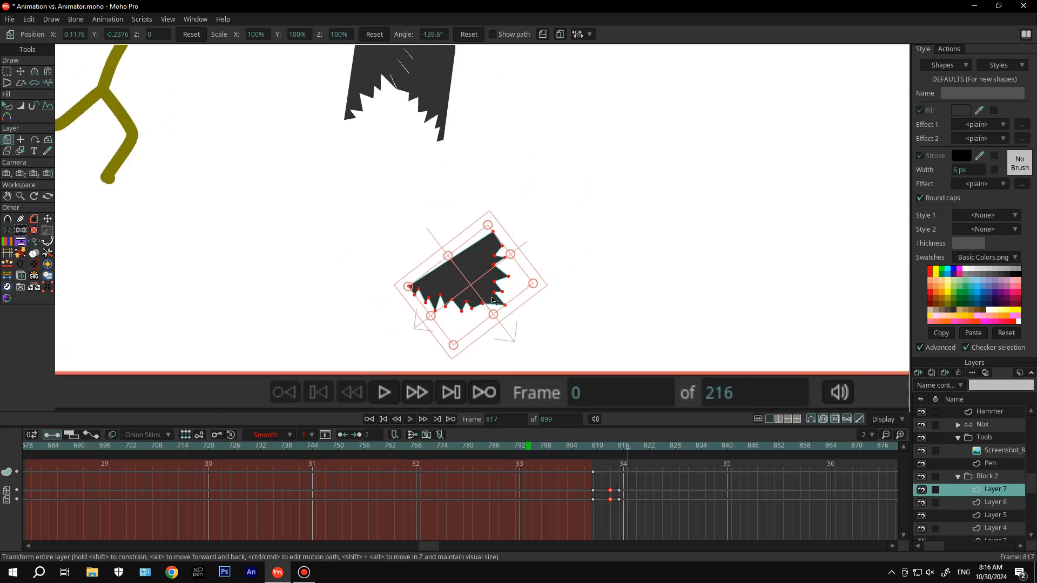
drag(513, 270, 526, 268)
drag(548, 255, 555, 287)
drag(527, 286, 568, 303)
drag(535, 293, 550, 309)
key(Left)
key(Left)
key(Left)
key(Left)
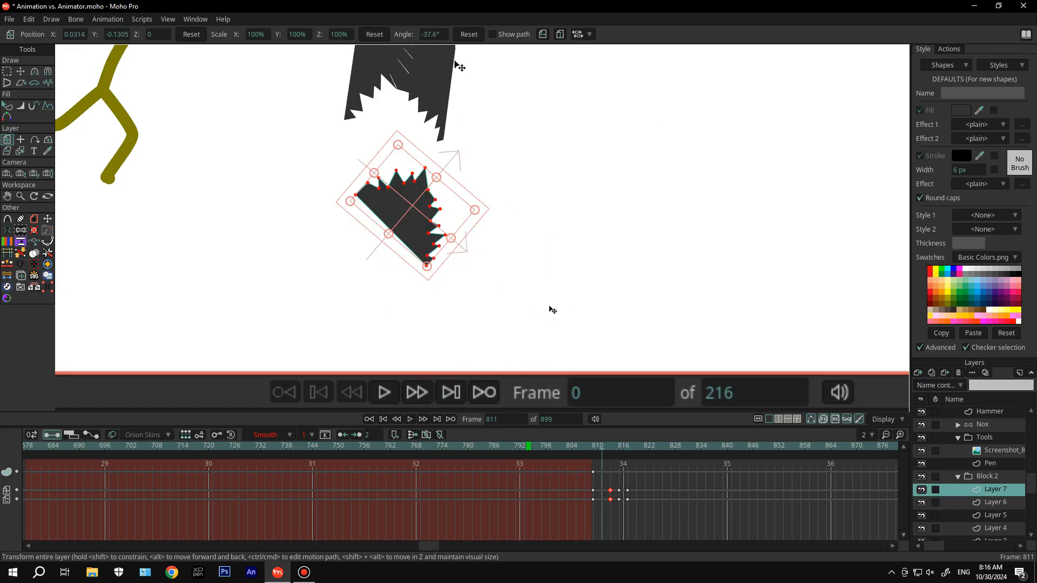
Lower the Layer 7 piece and shift it across during its first bounce, comparing its motion over the neighbouring frames
key(Right)
key(Right)
key(Right)
key(Right)
key(Left)
key(Left)
key(Left)
key(Right)
drag(531, 273, 542, 296)
key(Left)
key(Left)
key(Right)
key(Right)
key(Right)
key(Right)
key(Left)
key(Left)
key(Left)
key(Left)
key(Right)
key(Right)
drag(561, 302, 575, 319)
Carry the Layer 7 piece further down and across after its bounce and adjust its pose, checking the preceding frames
key(Left)
key(Left)
key(Right)
key(Right)
key(Right)
key(Right)
key(Right)
key(Right)
drag(558, 315, 594, 351)
drag(570, 334, 608, 366)
key(Left)
key(Left)
key(Left)
key(Left)
Slide the Layer 7 piece further across the ground a few frames on and check the motion
key(Right)
key(Right)
key(Right)
key(Right)
key(Right)
key(Right)
drag(595, 349, 630, 344)
key(Left)
key(Left)
key(Left)
key(Left)
Add a final settling adjustment to the Layer 7 piece and play back its fall
key(Right)
key(Right)
key(Right)
key(Right)
key(Right)
key(Right)
drag(643, 340, 616, 348)
key(Right)
key(Right)
drag(651, 454, 545, 452)
key(space)
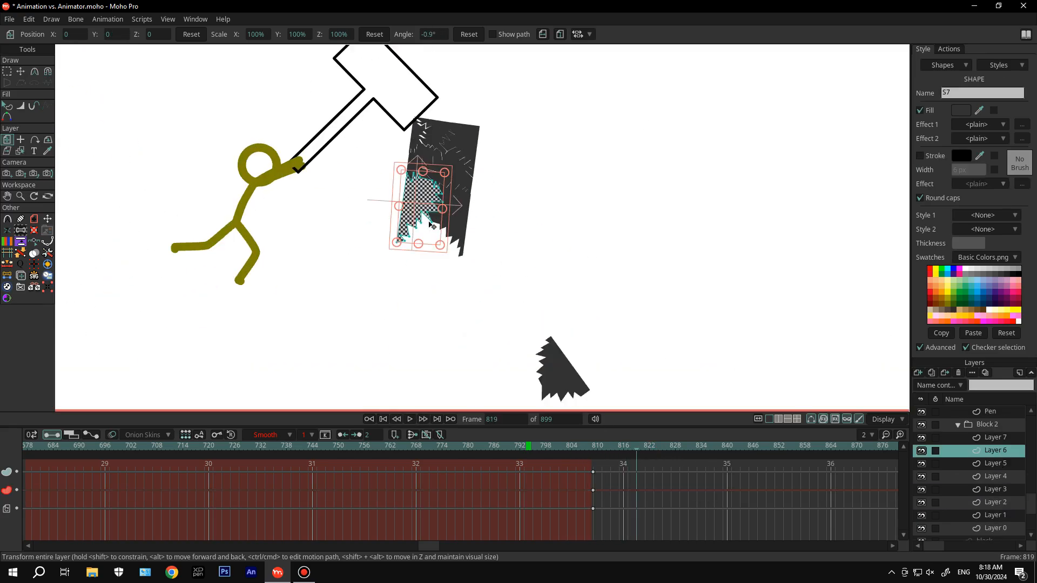
At frame 810, reset the Layer 6 piece's position and angle to key its starting pose
scroll(430, 226, up, 4)
drag(434, 236, 437, 200)
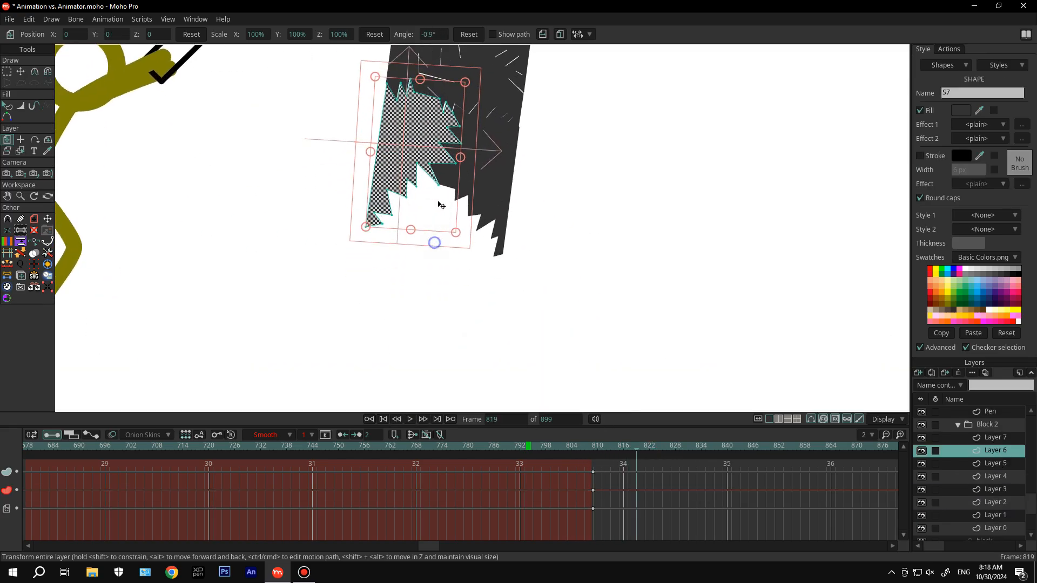
click(592, 447)
key(Right)
click(469, 34)
click(191, 34)
key(Left)
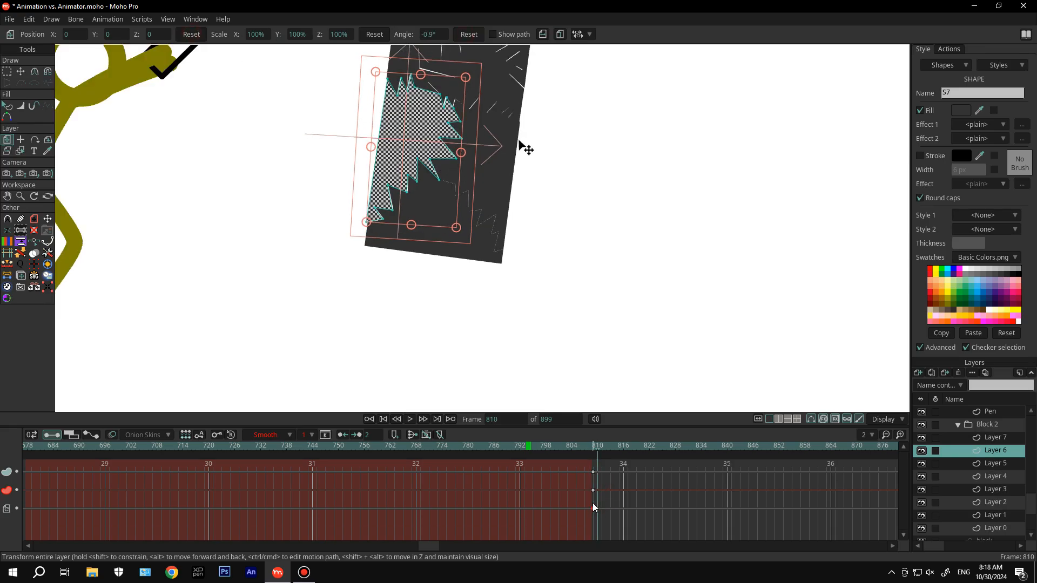
At frame 814, drop the Layer 6 piece to the ground, adjust its landing pose and check the fall
key(Right)
key(Right)
key(Right)
key(Right)
scroll(597, 269, down, 5)
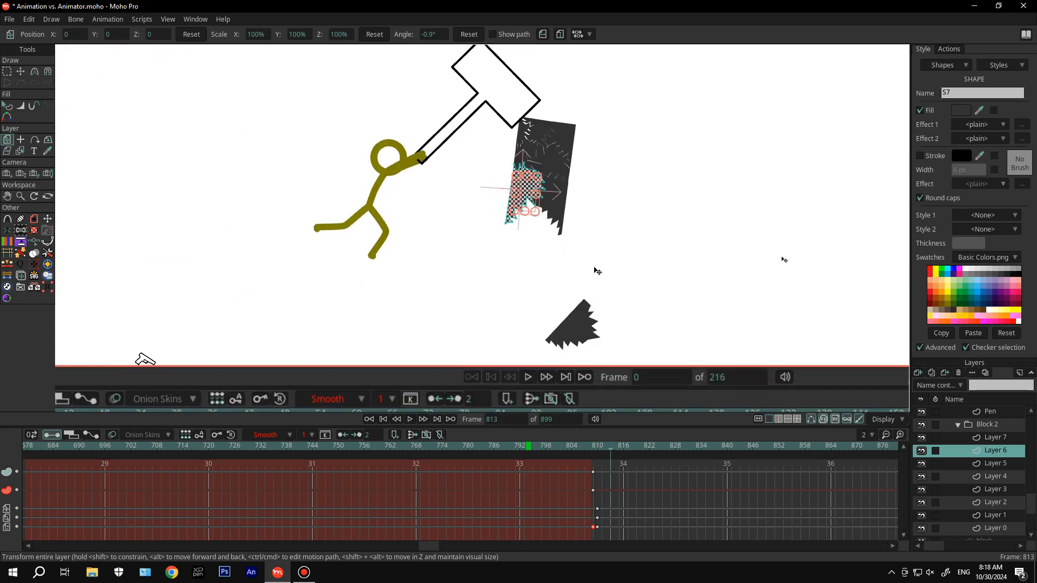
drag(525, 191, 498, 332)
scroll(489, 298, up, 2)
drag(472, 311, 482, 350)
key(Left)
key(Left)
key(Left)
key(Right)
key(Right)
key(Right)
key(Left)
key(Left)
key(Left)
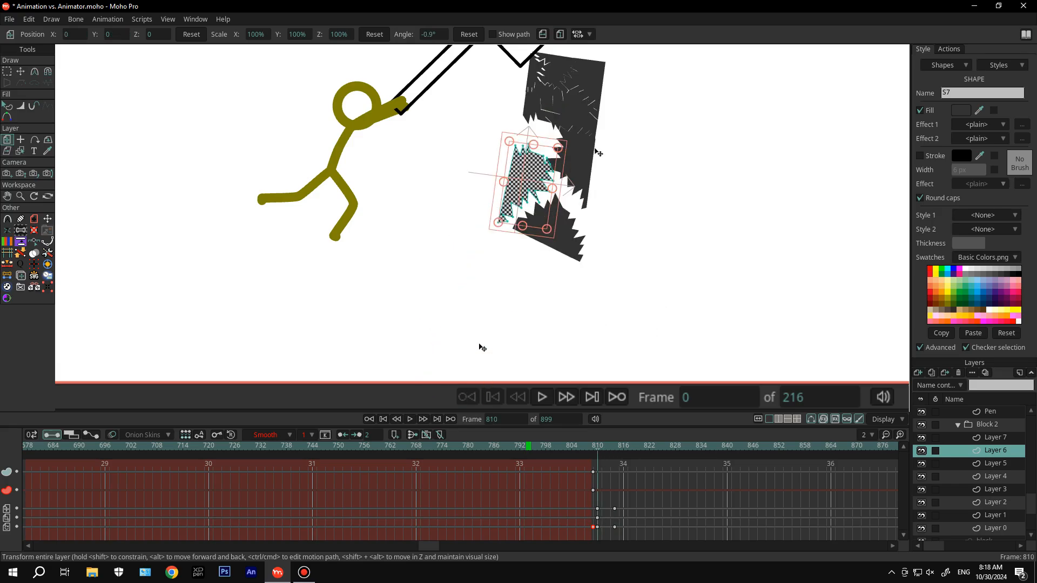
At frame 816, adjust the Layer 6 piece's pose for its first bounce after landing
key(Right)
key(Right)
key(Right)
key(Right)
key(Right)
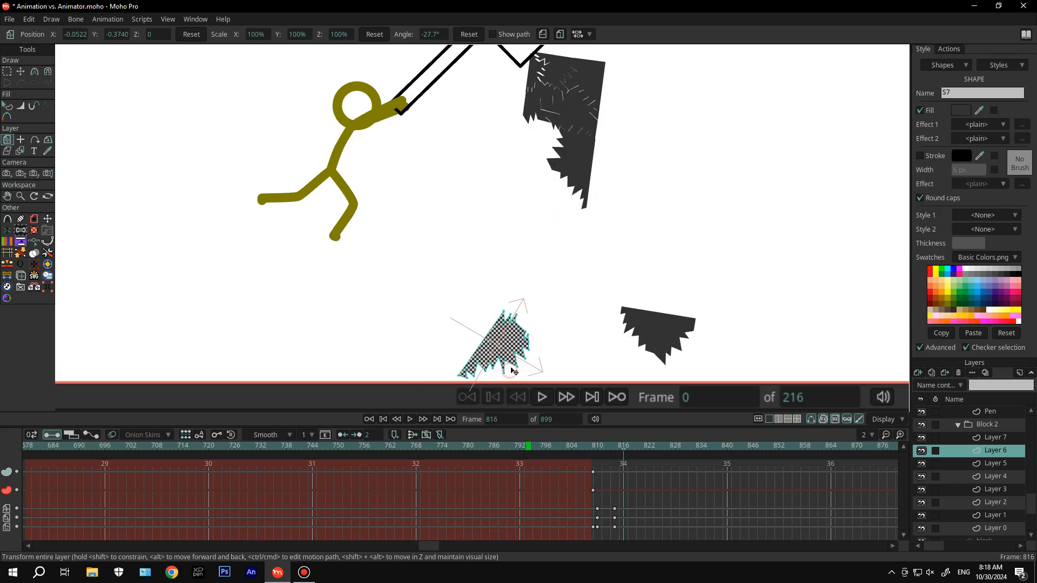
drag(539, 361, 560, 335)
Key the Layer 6 piece settling at X -0.0086, Y -0.38 and -37.8° by frame 822, and play back the motion
key(Right)
key(Right)
key(Right)
key(Right)
key(Left)
key(Left)
key(Left)
key(Left)
key(Left)
key(Left)
key(Right)
key(Right)
key(Right)
key(Right)
key(Right)
key(Right)
key(Right)
key(Right)
key(Right)
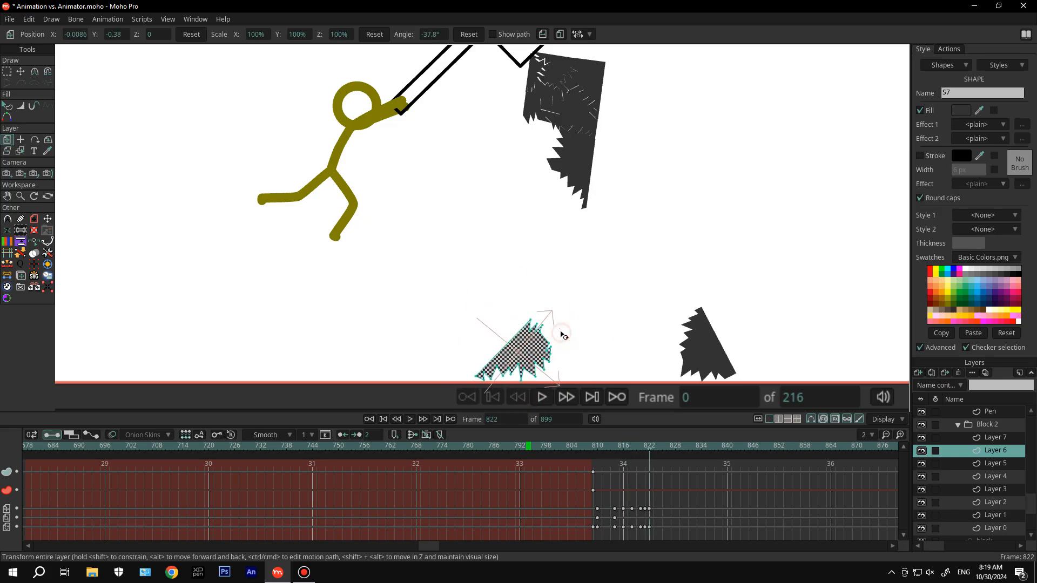
key(Right)
click(589, 448)
key(space)
key(space)
Starting from frame 810, advance a few frames and move the Layer 5 piece down and across to its landing spot
click(965, 463)
click(596, 447)
scroll(635, 317, up, 3)
key(Right)
key(Right)
key(Right)
key(Right)
key(Right)
drag(464, 222, 698, 375)
scroll(731, 378, up, 1)
click(585, 449)
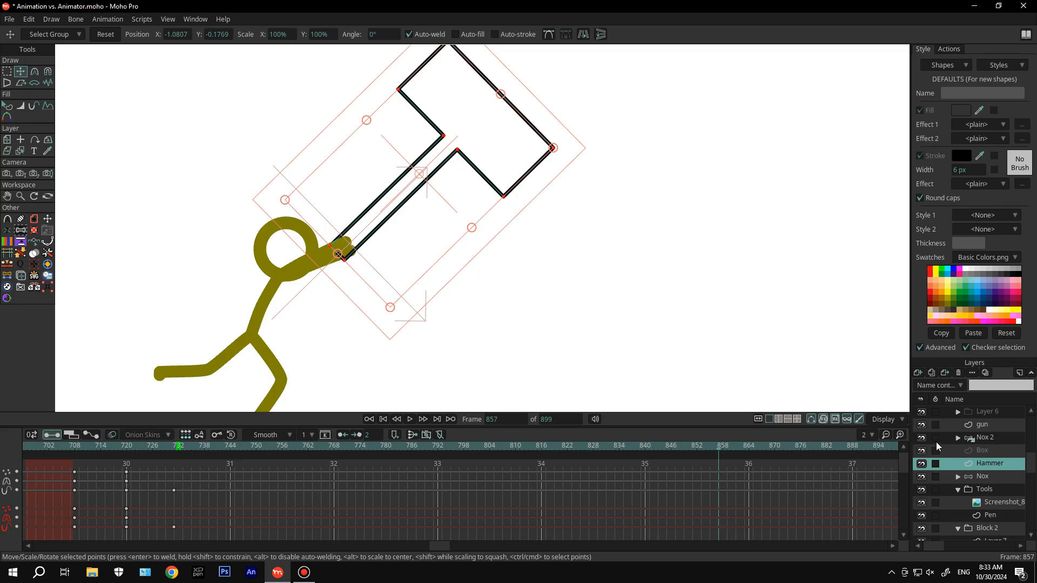
Rewind to frame 0 and add a new vector layer
click(390, 421)
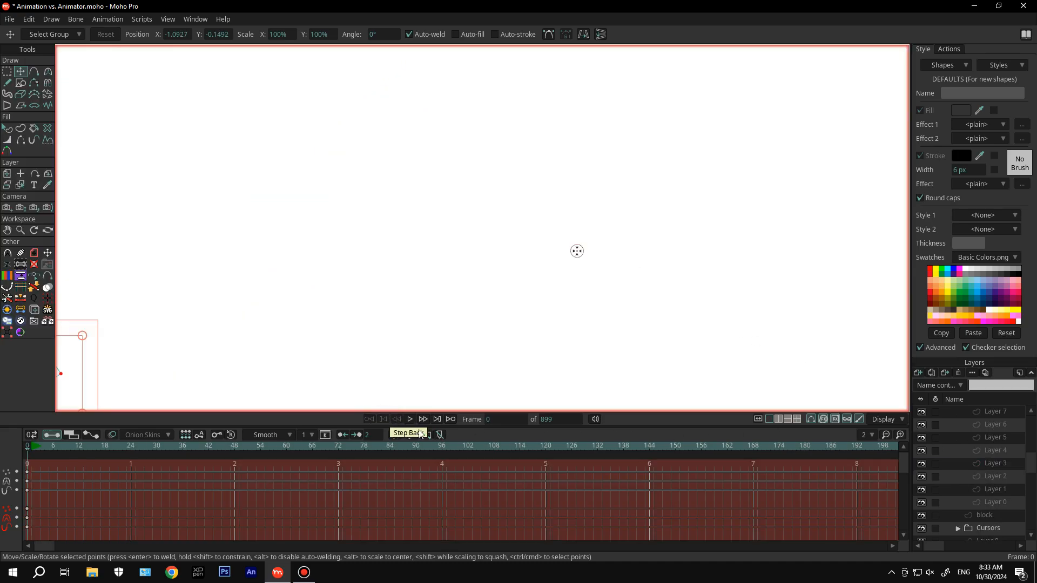
click(917, 373)
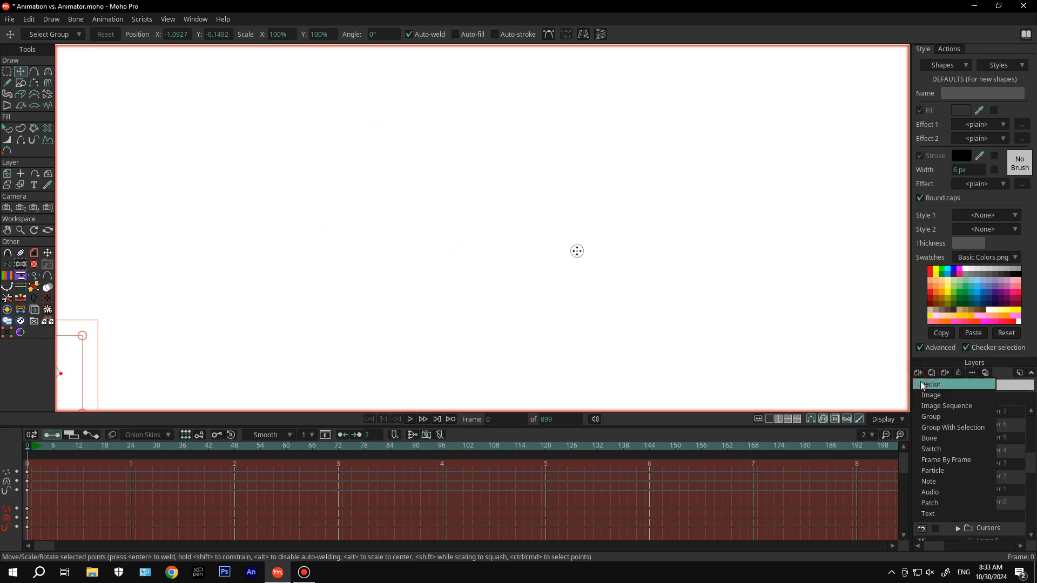
click(922, 385)
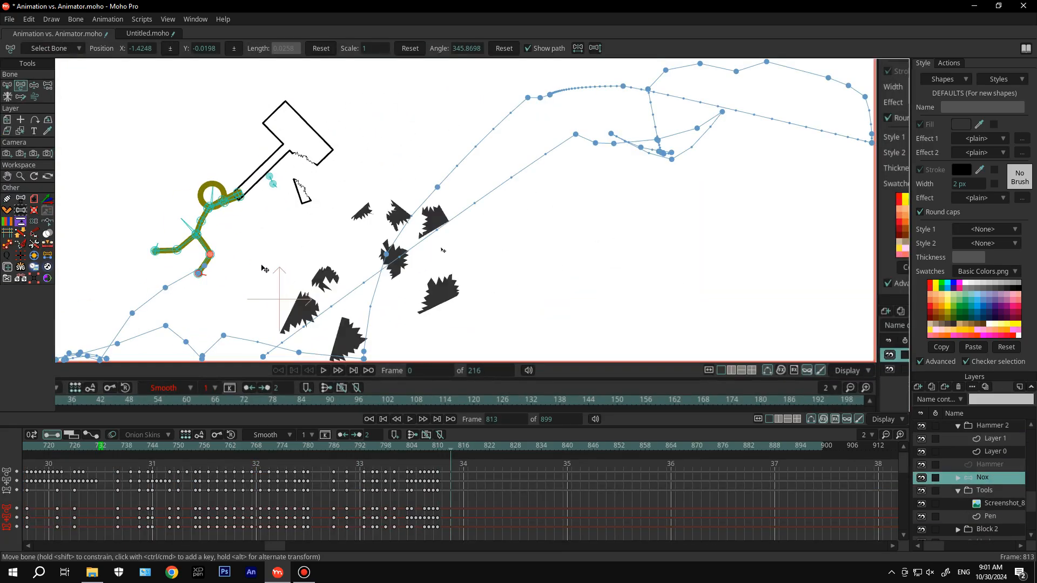
At frame 813, move the Nox rig's detached bone down past the broken-off hammer piece
scroll(226, 193, up, 4)
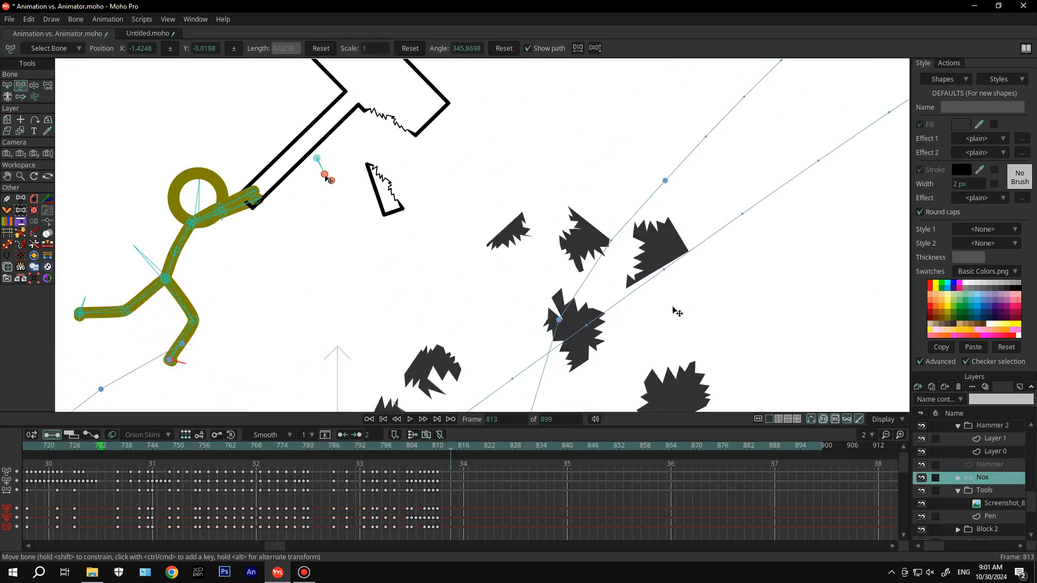
drag(326, 173, 401, 241)
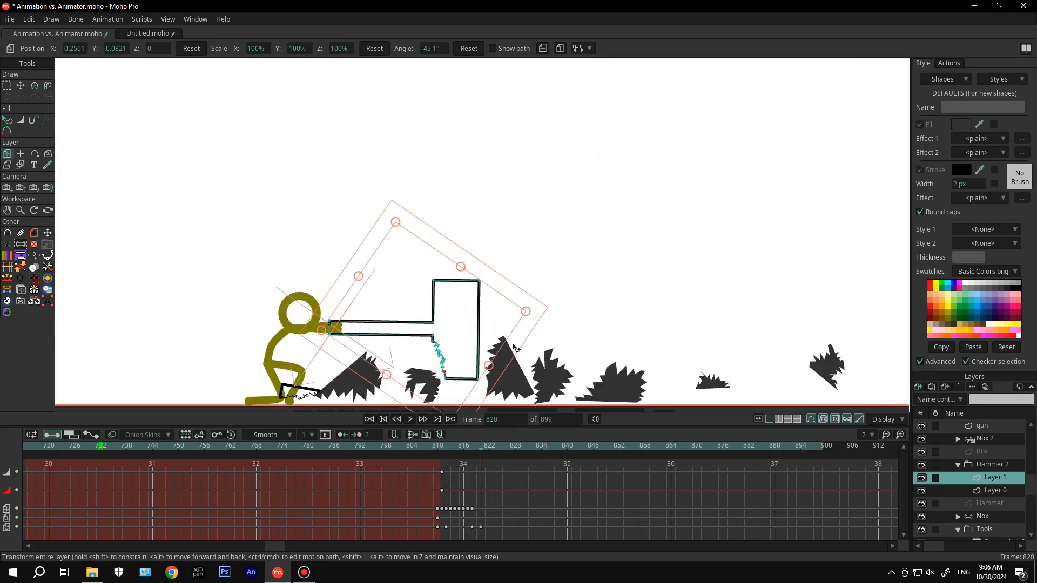
Tilt the broken hammer in Hammer 2's Layer 1 towards the ground at frame 822 and key the following two frames
key(Right)
key(Right)
drag(516, 346, 515, 377)
key(Right)
click(515, 378)
key(Right)
click(515, 378)
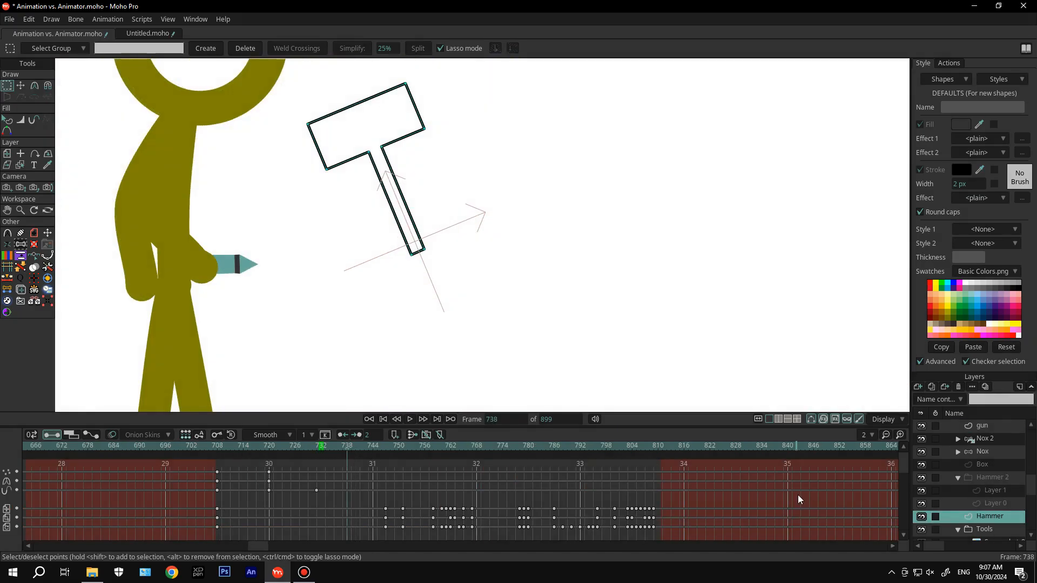
At frame 733, enable the fill on the Hammer layer's S1 shape and set its colour to FFFFFF
key(Left)
key(Left)
key(Left)
key(Left)
key(Left)
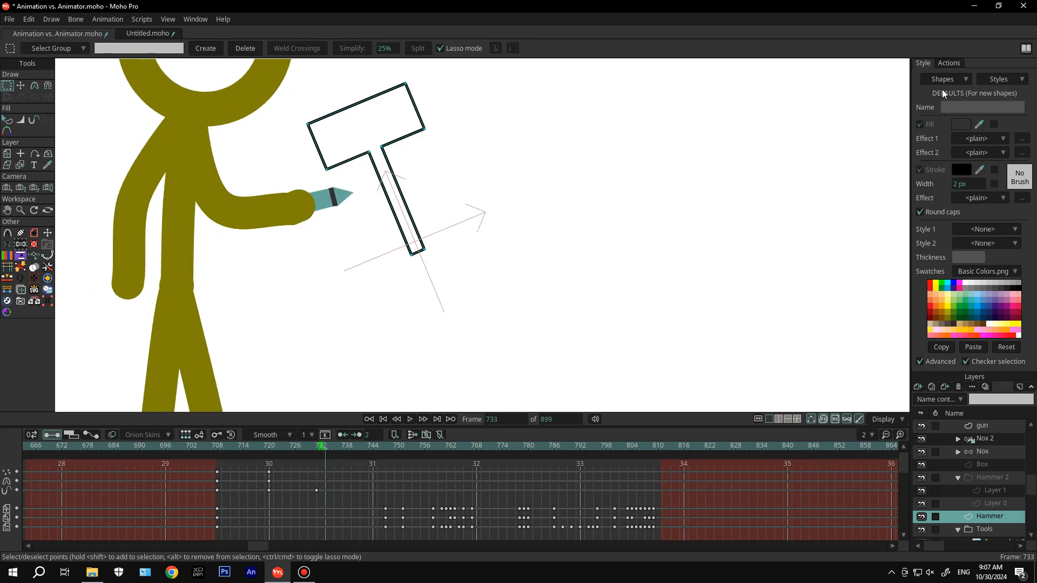
click(954, 102)
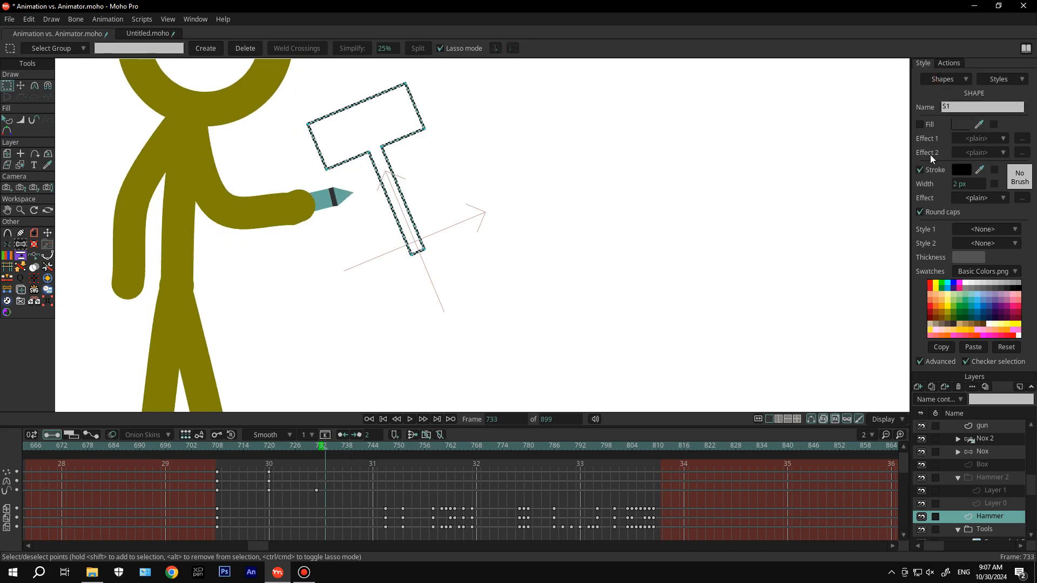
click(919, 125)
click(960, 125)
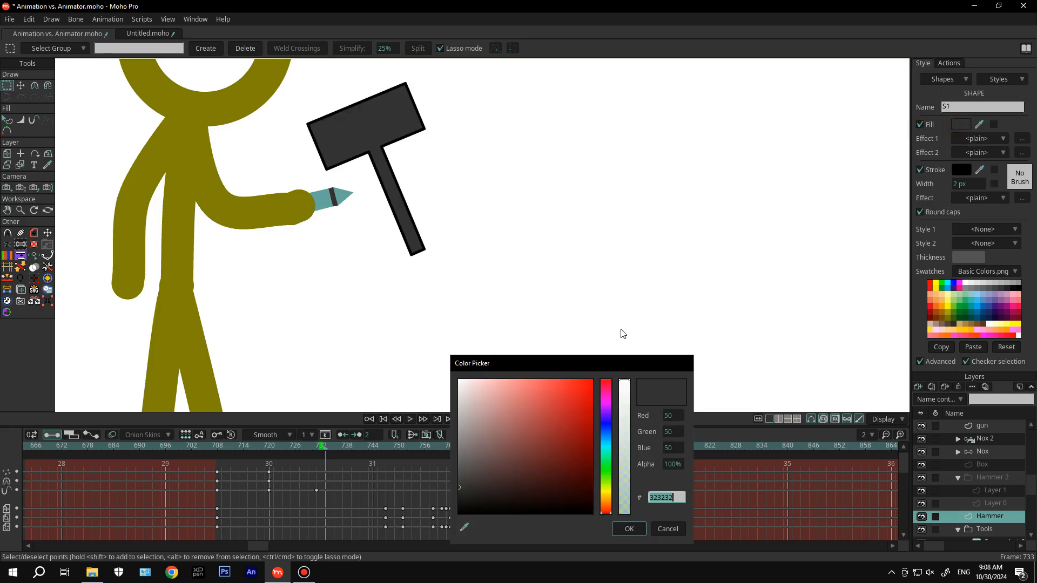
text(FFFFFF)
click(629, 529)
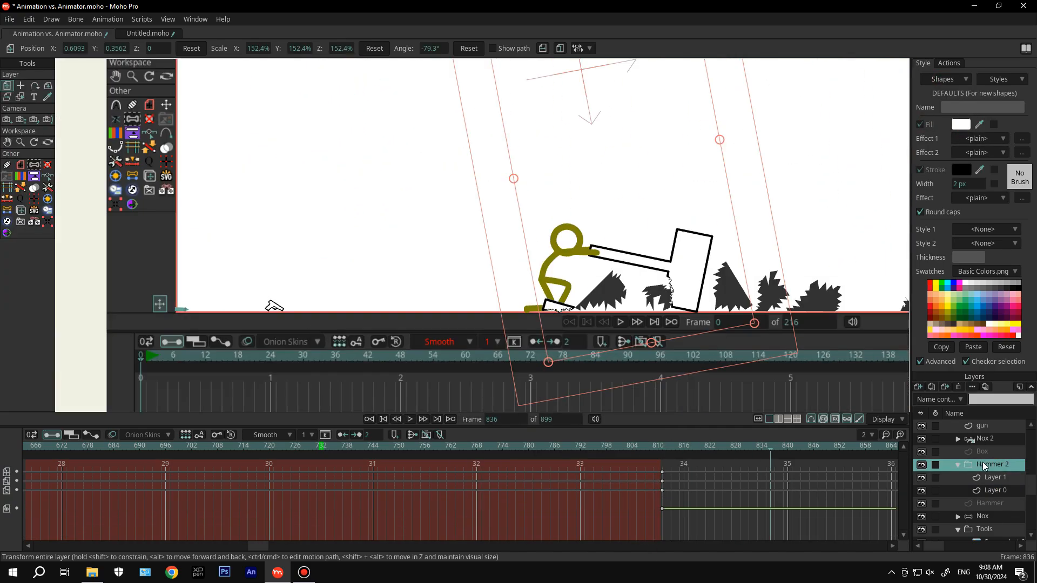
At frame 652, set the fill colour of the gun's S3 shape to white
click(986, 508)
click(261, 447)
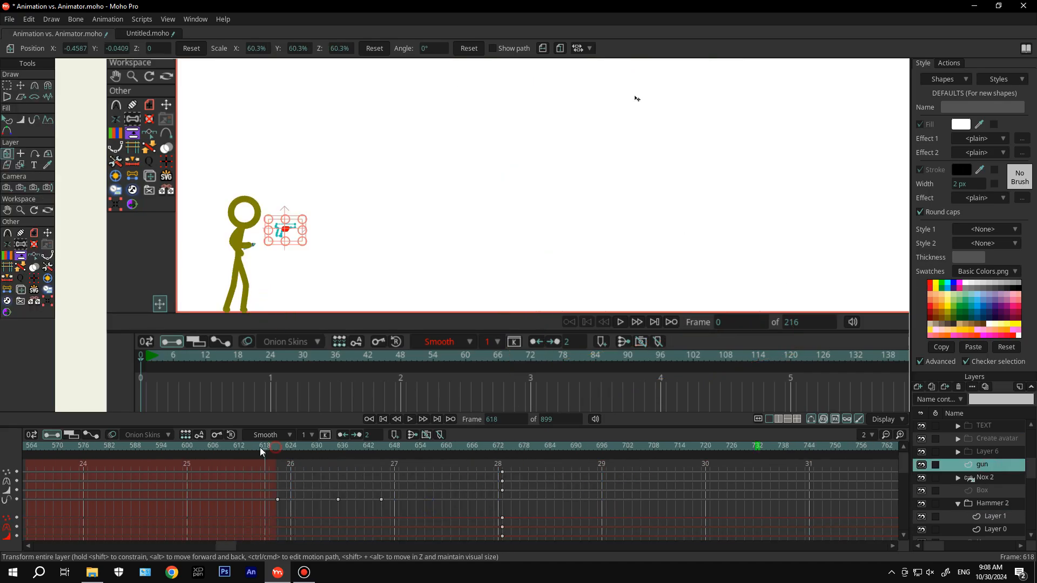
drag(286, 452, 413, 456)
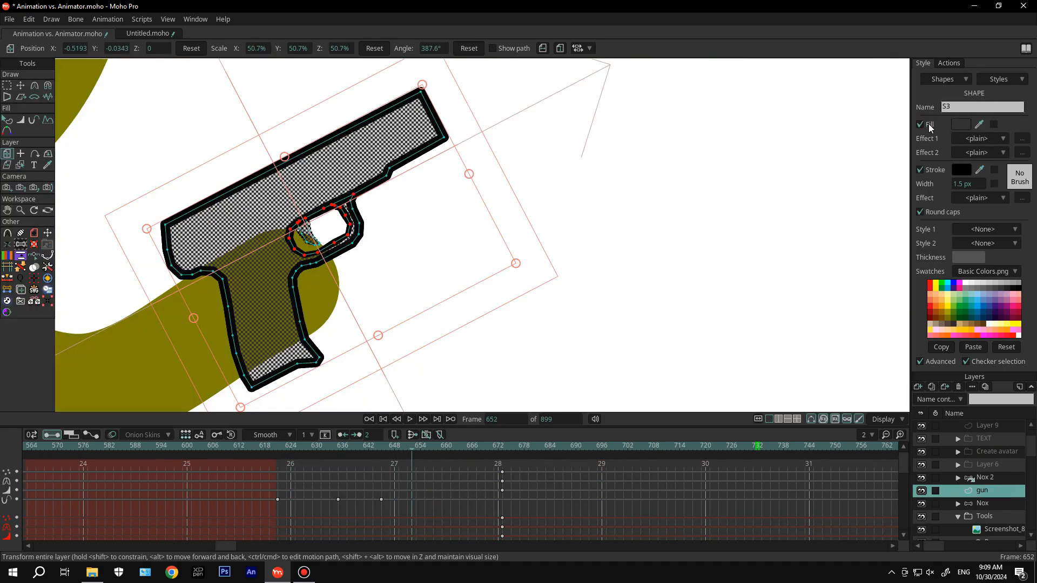
click(960, 124)
key(Return)
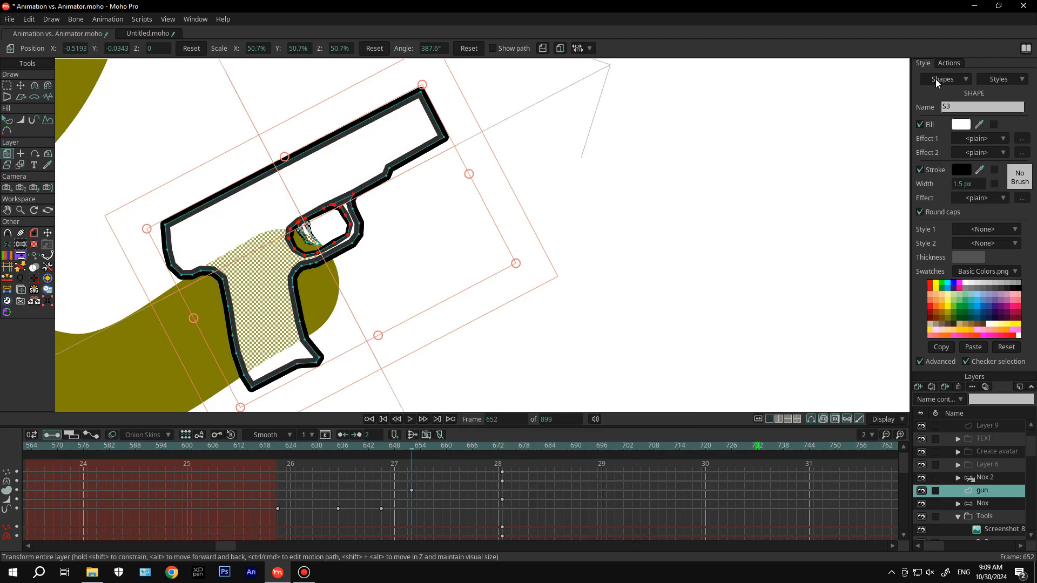
Enable the fill on the gun's S2 shape and set its colour to white
click(938, 80)
click(942, 110)
click(919, 124)
click(960, 125)
drag(474, 387, 423, 331)
click(622, 531)
Enable the fill on the gun's S1 shape and set its colour to white
click(941, 80)
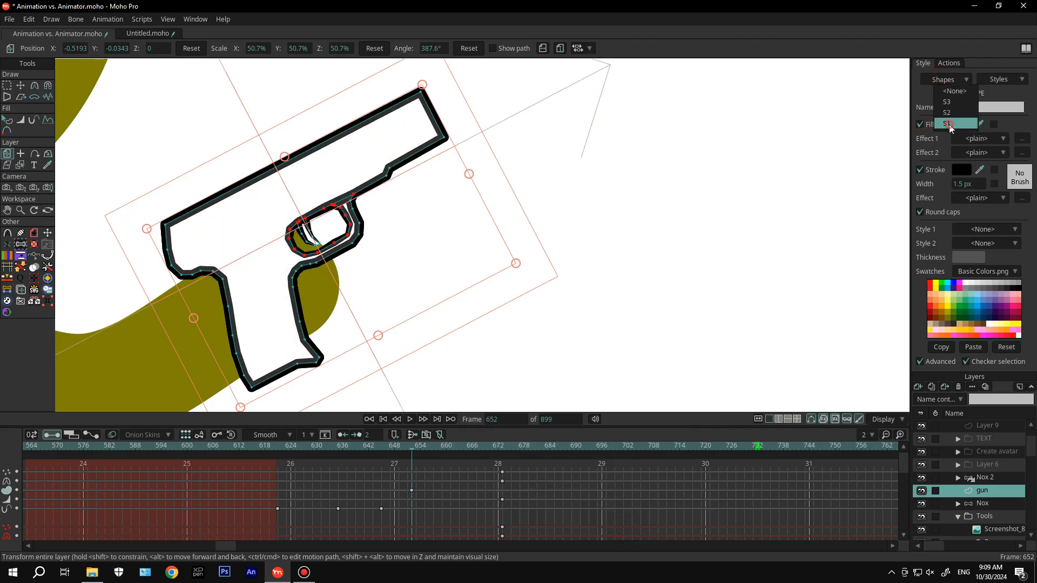
click(947, 125)
click(920, 124)
click(960, 124)
drag(470, 386, 417, 326)
click(629, 530)
Pose the Nox stick figure's bones from frame 829 to frame 890 so he leaps away from the broken hammer and straightens up in mid-air
click(981, 505)
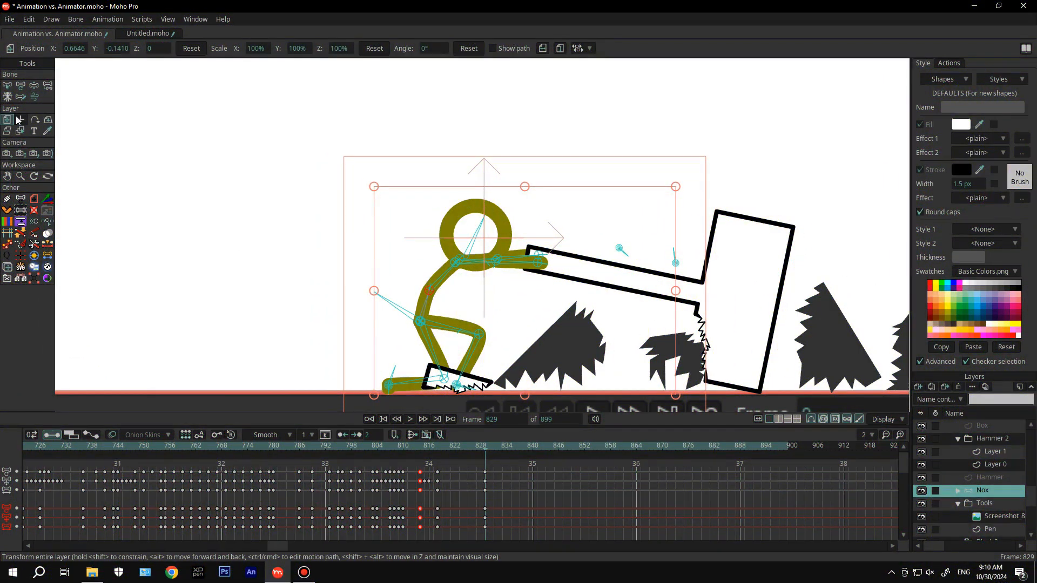
click(20, 86)
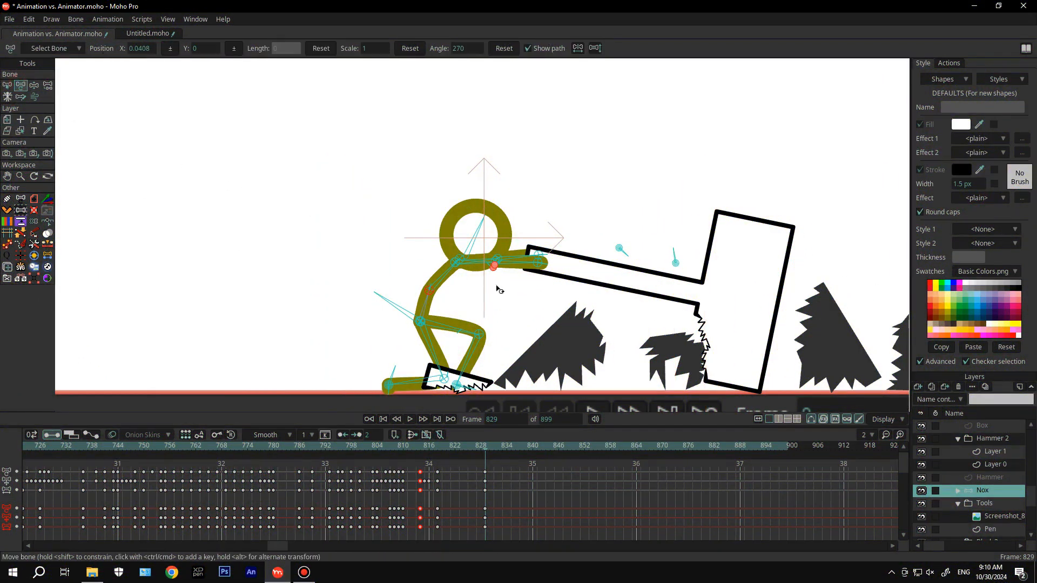
scroll(500, 290, up, 2)
scroll(367, 324, down, 3)
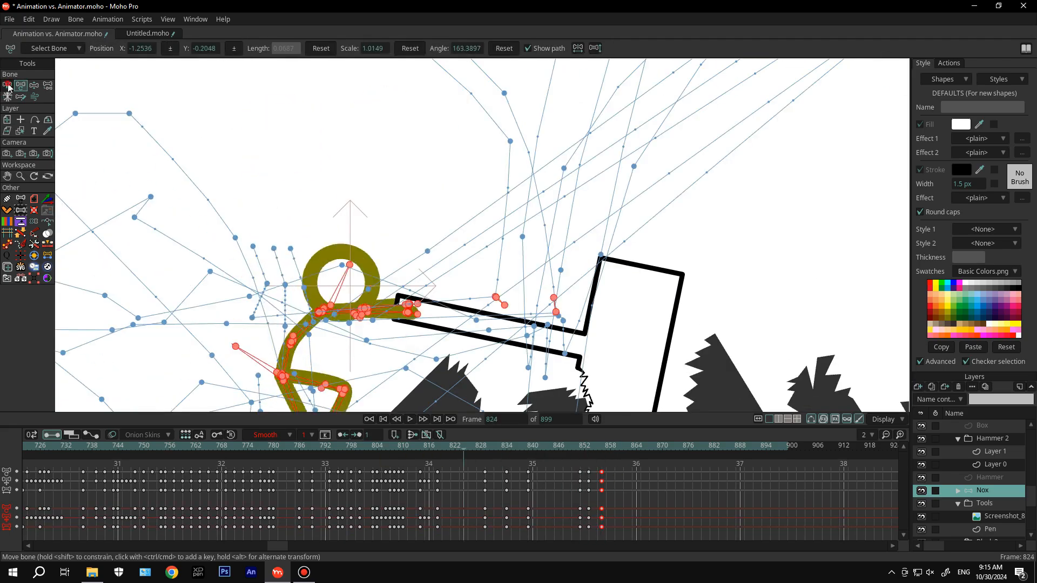
click(275, 314)
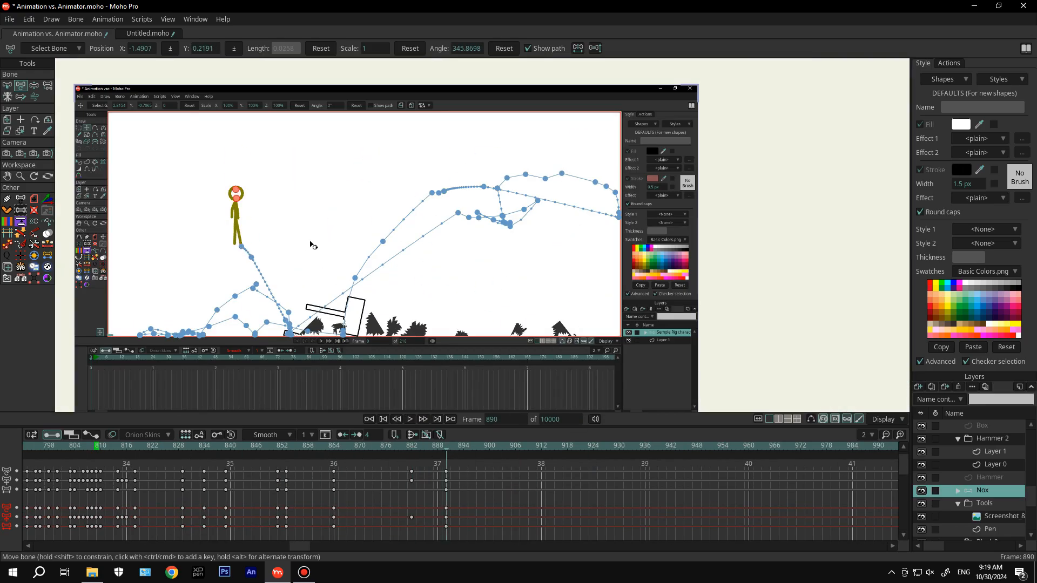
scroll(328, 258, up, 3)
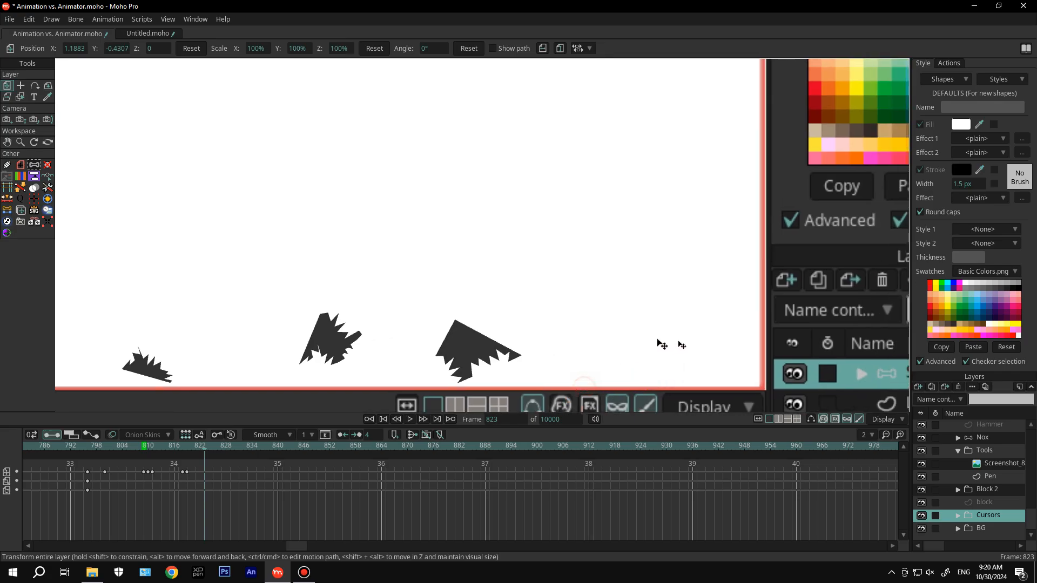
Key the Cursors layer's movement frame by frame from frame 824, bringing the cursor up along the canvas edge
key(Right)
click(762, 286)
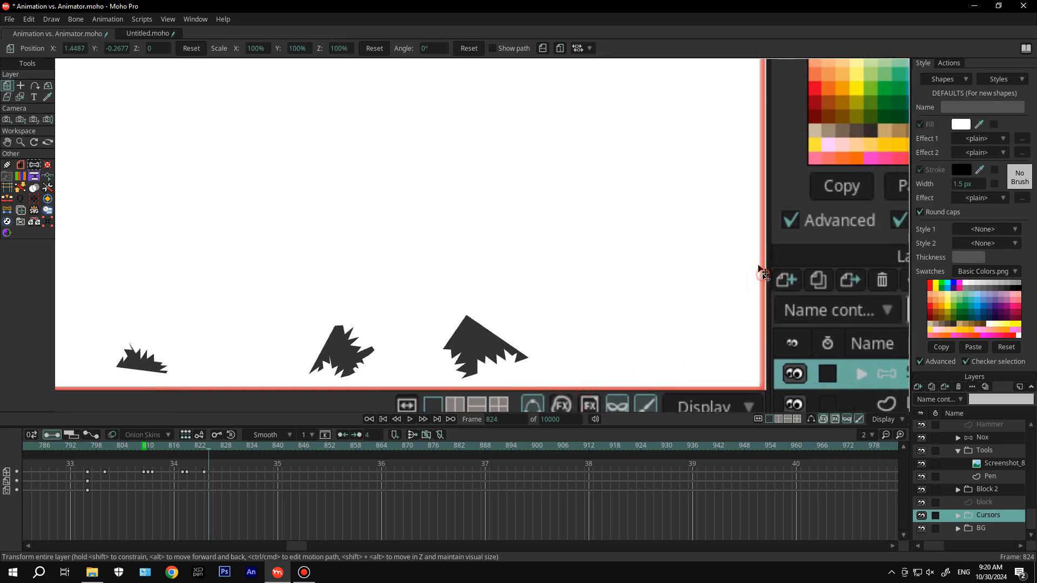
key(Right)
key(Right)
key(Right)
key(Right)
drag(763, 285, 608, 175)
scroll(631, 285, down, 2)
drag(627, 282, 630, 363)
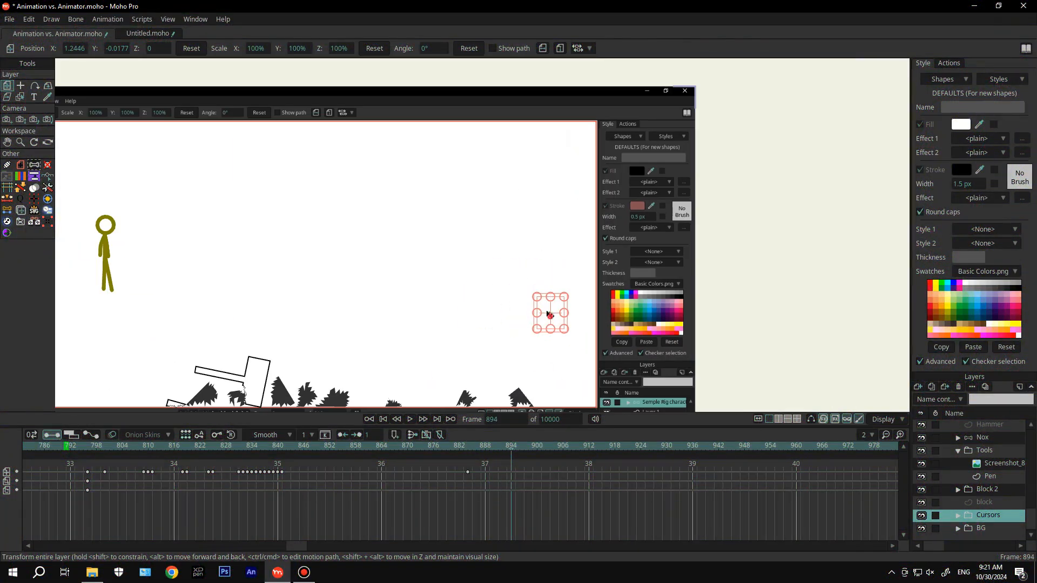
Advance from frame 894 to frame 901 and move the cursor diagonally upwards into the empty area of the canvas
key(Right)
key(Right)
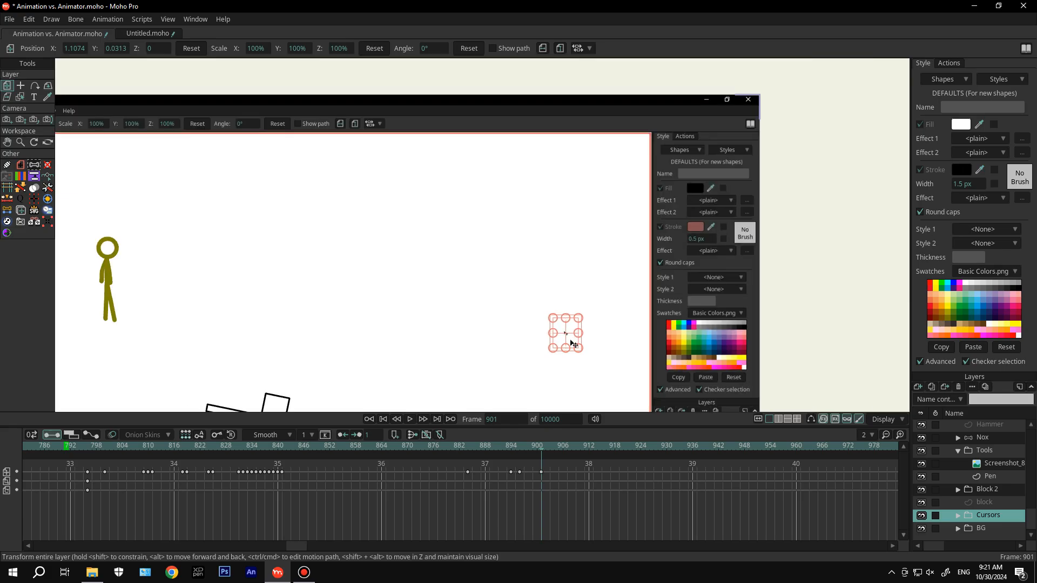
drag(568, 343, 548, 301)
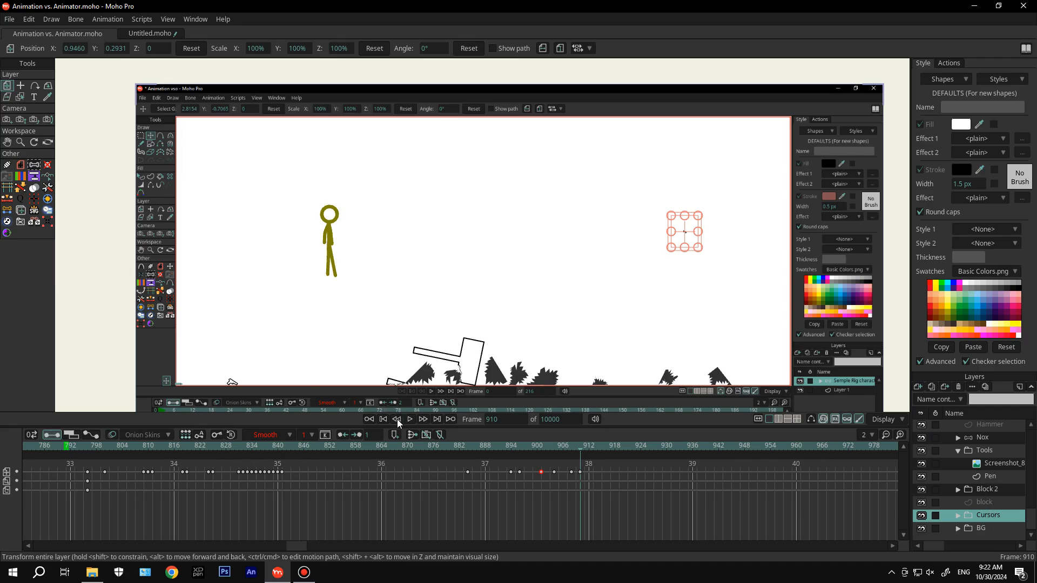
At frame 0, add a vector layer above the Cursors group containing a stroke-free rectangular block filled with 323232
click(383, 419)
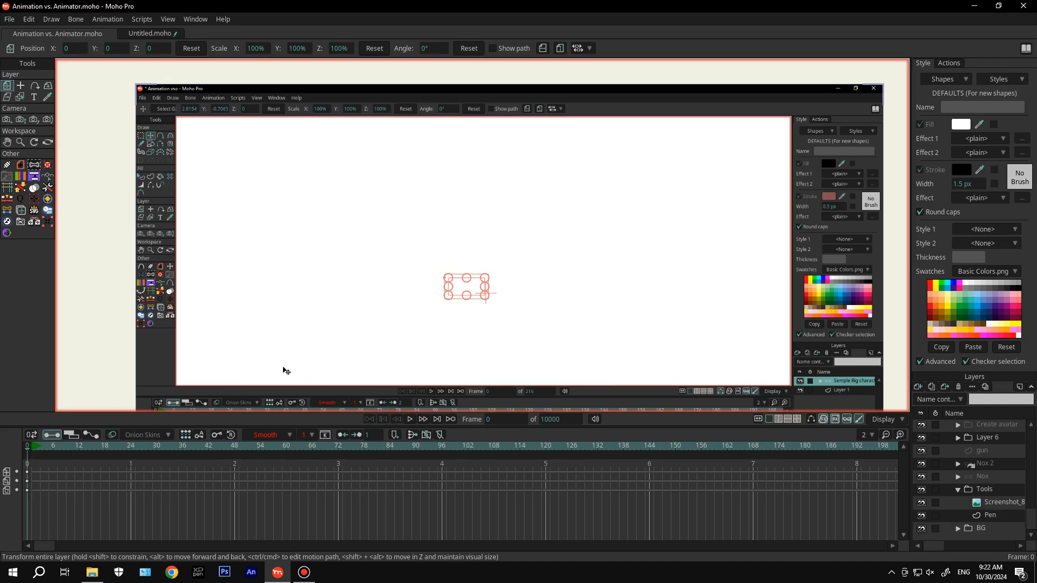
click(918, 387)
click(929, 399)
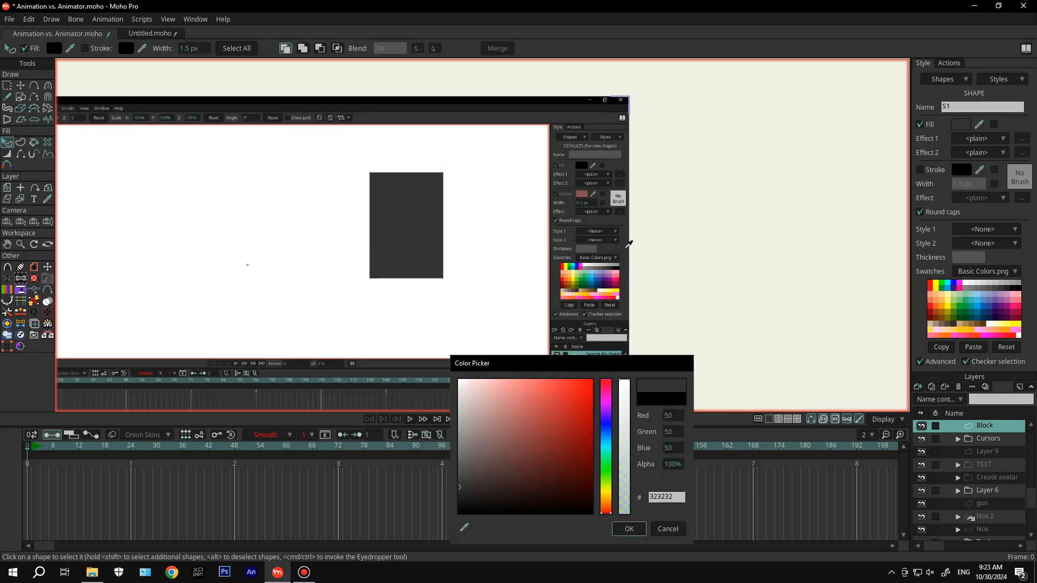
click(627, 527)
key(t)
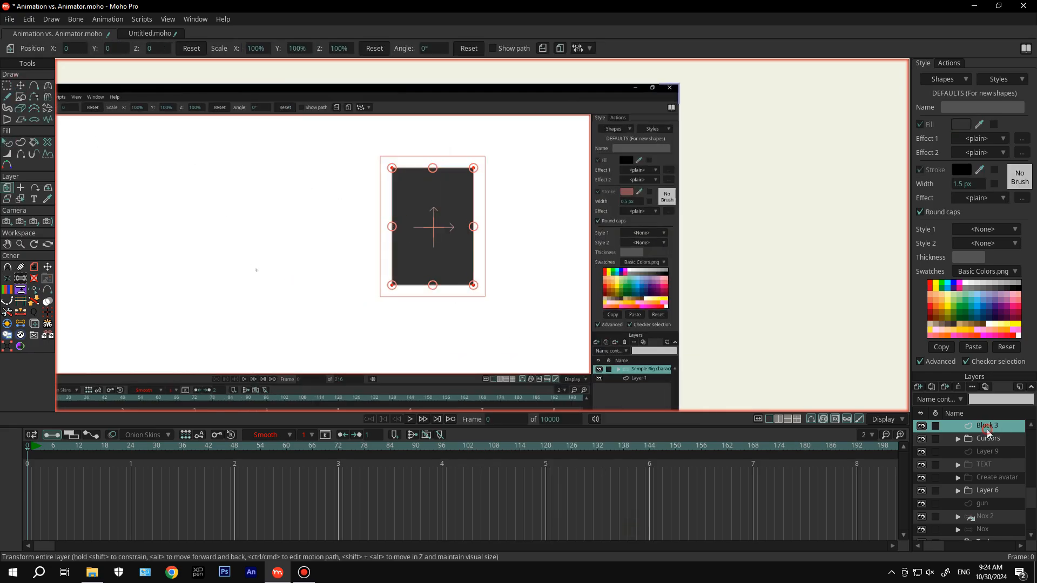
Turn off the visibility of the Block 3 layer at frame 0
double_click(987, 425)
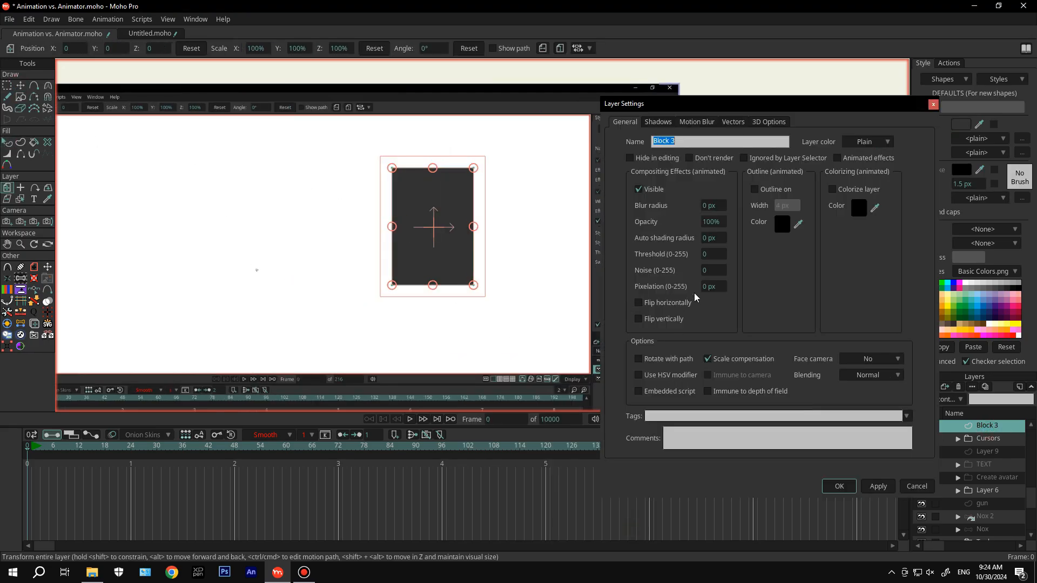
click(638, 189)
click(853, 489)
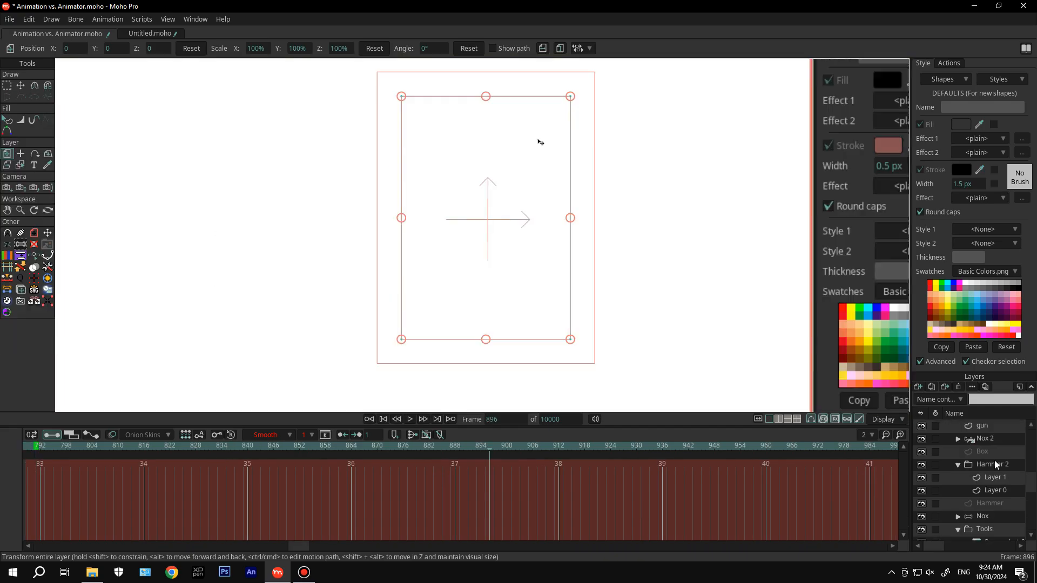
At frame 896, make Block 3 visible and shrink it from its lower corner to a tiny rectangle
double_click(995, 506)
click(638, 189)
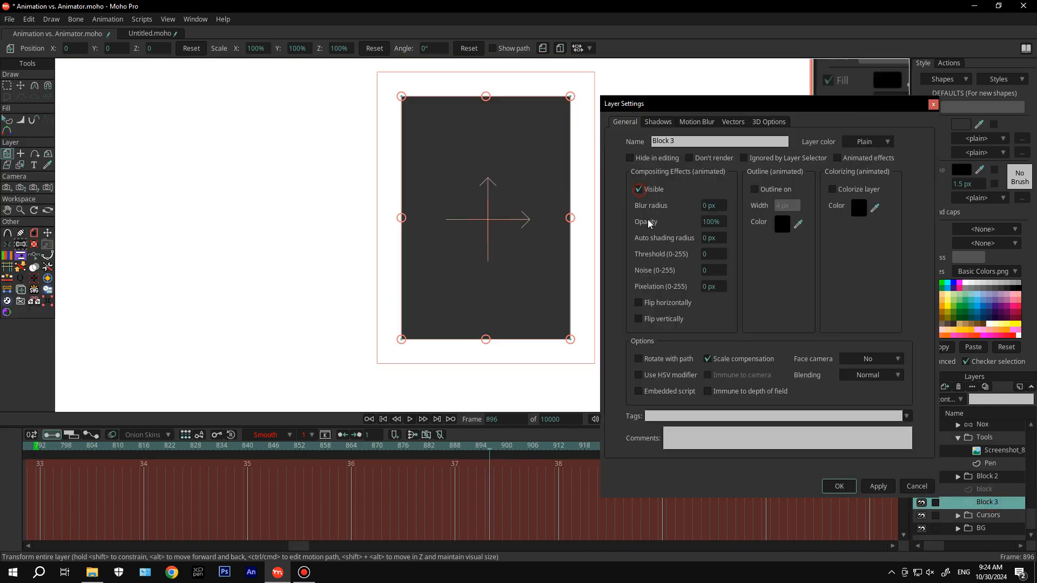
click(838, 486)
drag(576, 342, 486, 185)
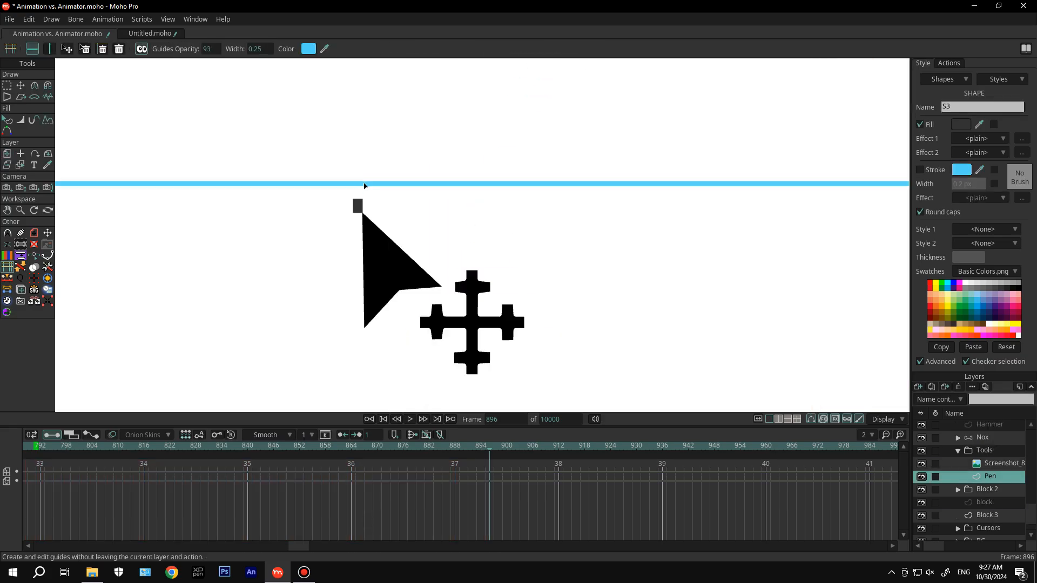
Align a horizontal guide with Block 3's top edge and nudge the block at frame 897 so its lower corner meets the cursor
drag(359, 183, 360, 197)
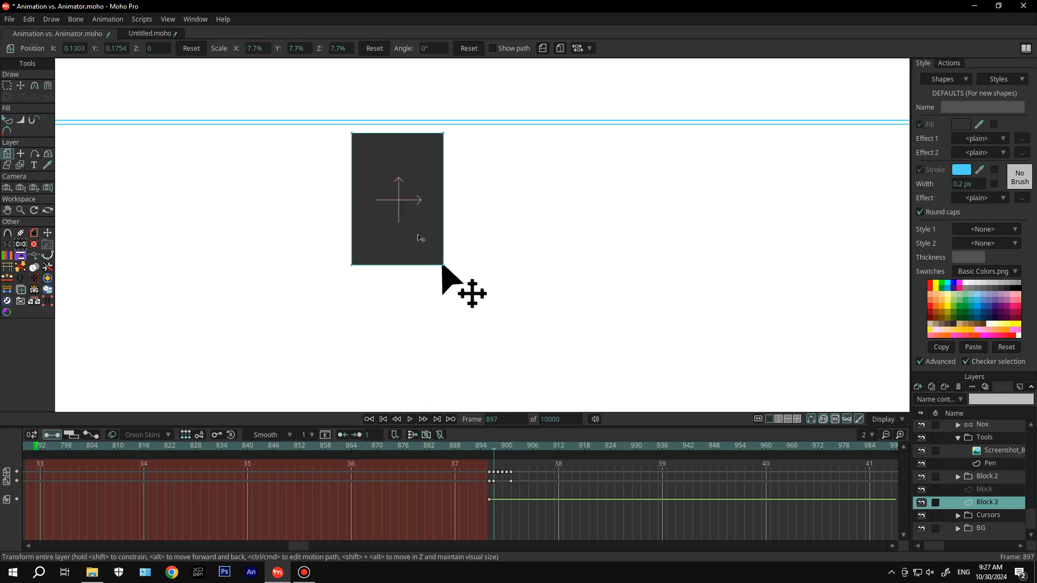
drag(435, 247, 434, 248)
scroll(434, 251, up, 4)
At frame 898, scale and shift Block 3 so it spans from the guide to the cursor's tip
key(Right)
scroll(437, 248, down, 9)
drag(532, 389, 456, 293)
drag(457, 292, 461, 308)
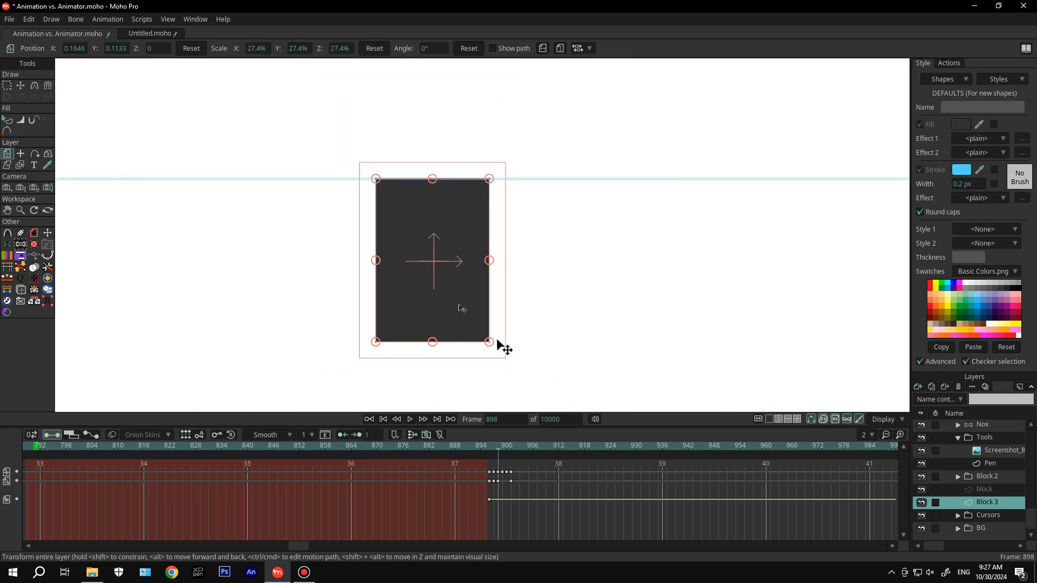
scroll(459, 332, up, 3)
drag(528, 346, 471, 257)
scroll(483, 285, down, 4)
At frame 899, reposition Block 3 at about 48.7% scale so its lower corner touches the cursor's tip
key(Right)
scroll(317, 113, down, 3)
drag(455, 234, 450, 233)
scroll(438, 221, up, 8)
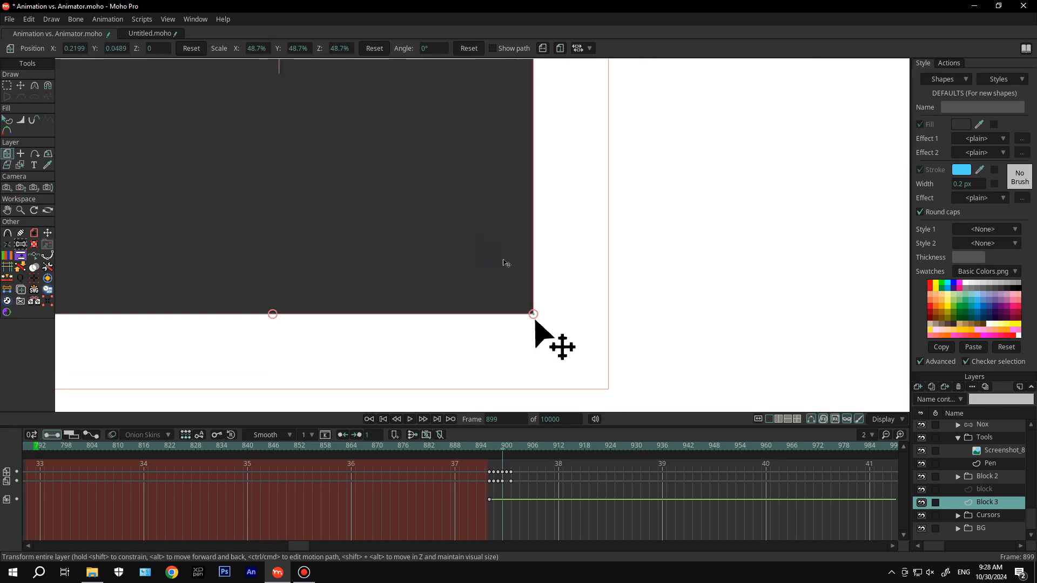
drag(504, 260, 507, 266)
scroll(506, 264, down, 8)
scroll(395, 129, up, 4)
scroll(454, 243, down, 4)
At frame 900, scale Block 3 to 67.9% and line up its top edge with the guide and its lower corner with the cursor
key(Right)
scroll(508, 318, up, 7)
drag(506, 314, 509, 316)
scroll(483, 292, down, 8)
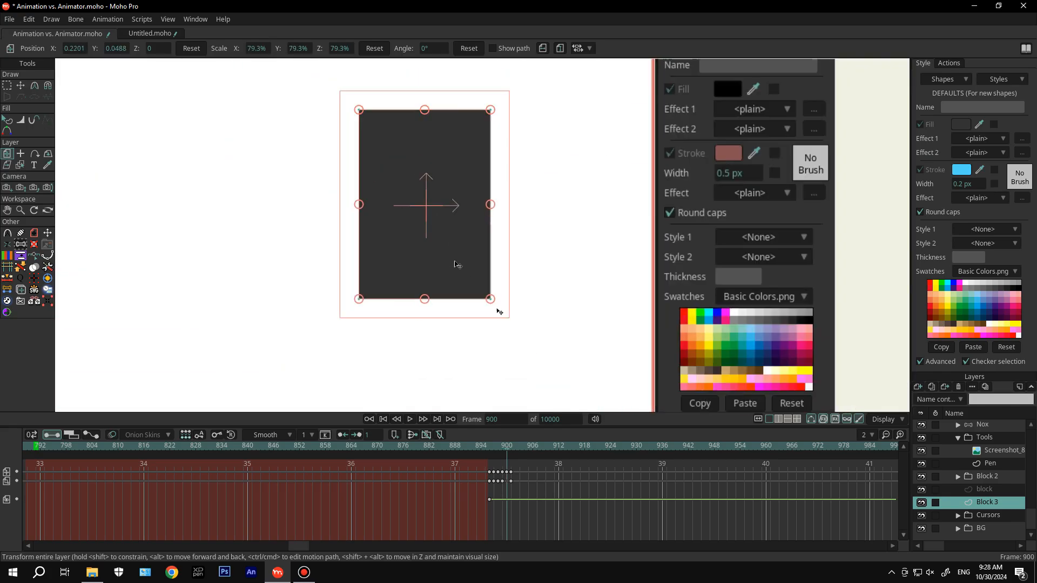
scroll(381, 109, up, 4)
drag(325, 108, 348, 141)
scroll(405, 200, down, 5)
scroll(513, 310, up, 7)
drag(535, 292, 539, 309)
scroll(508, 281, down, 8)
scroll(356, 226, up, 8)
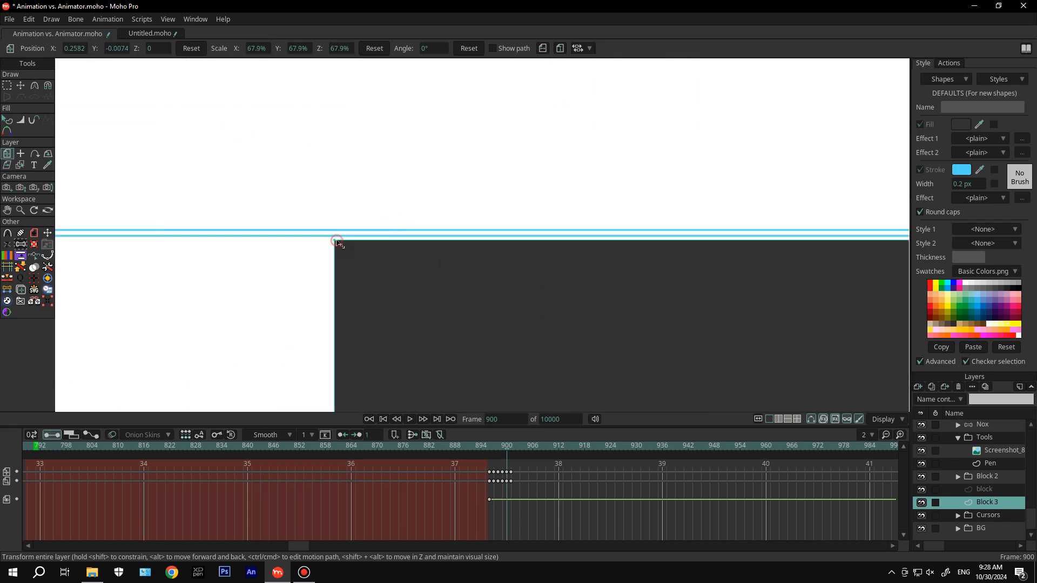
scroll(378, 249, down, 8)
scroll(453, 261, up, 8)
scroll(454, 264, down, 6)
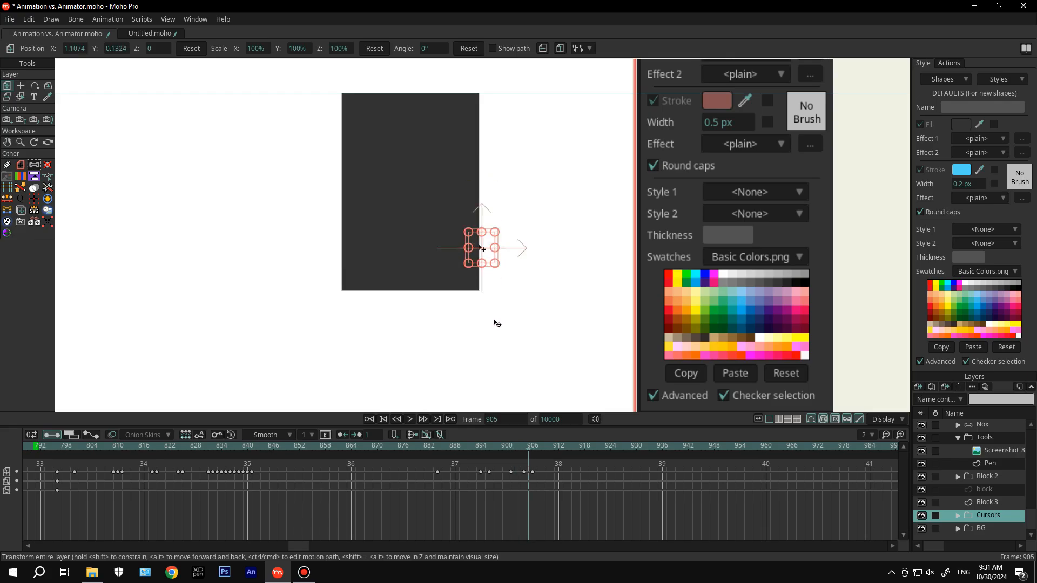
Adjust the Cursors layer's keys around frame 909 and key Block 3's sideways move at frame 928 to follow the cursor
click(543, 473)
click(520, 446)
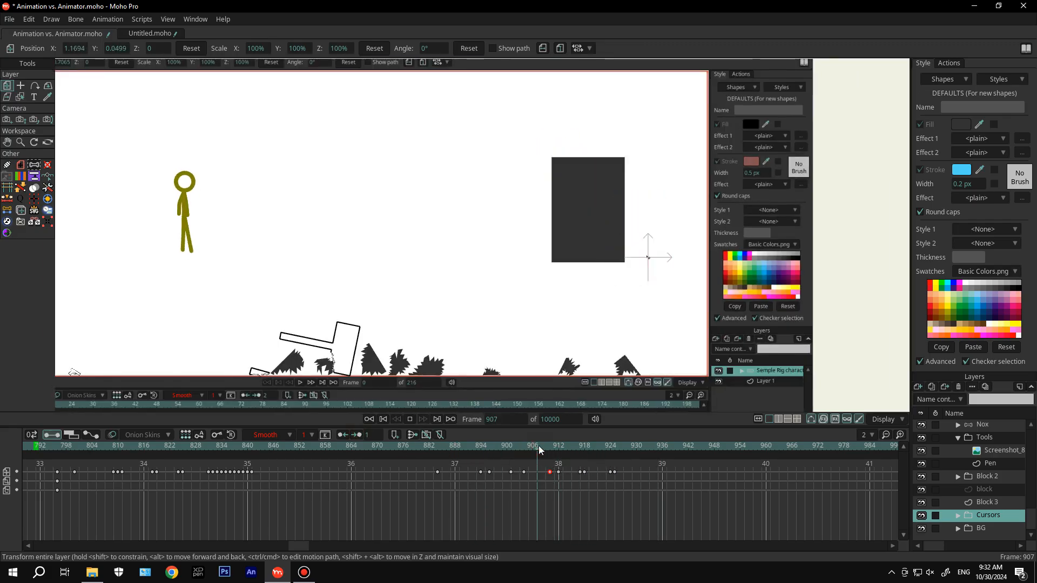
click(987, 502)
scroll(581, 225, up, 3)
scroll(567, 225, down, 3)
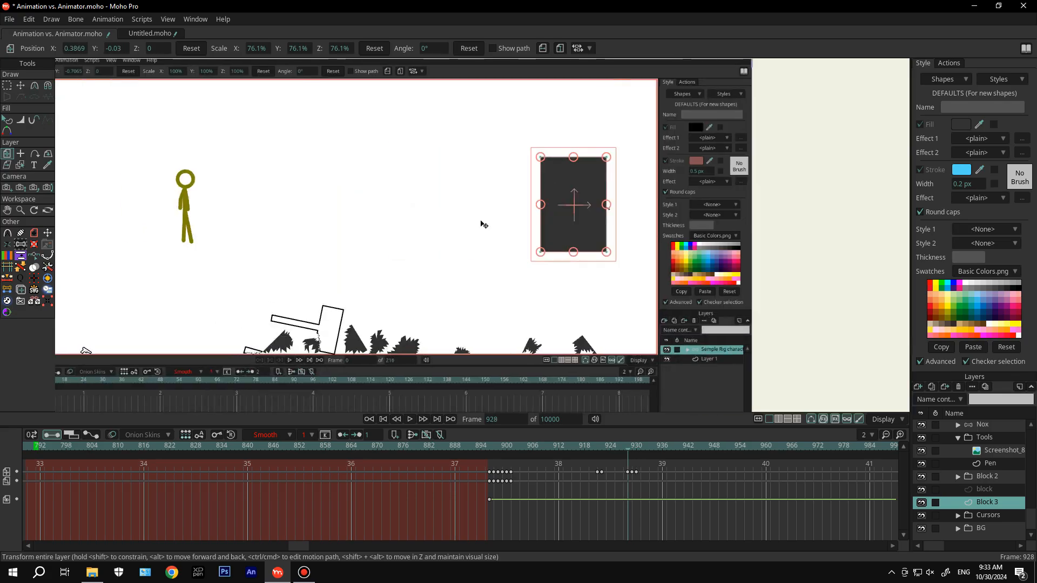
scroll(534, 223, down, 3)
drag(531, 220, 267, 221)
scroll(281, 220, up, 2)
At frame 893, adjust the floating Nox stick figure's pelvis and leg bones to key a new standing pose
drag(621, 446, 479, 455)
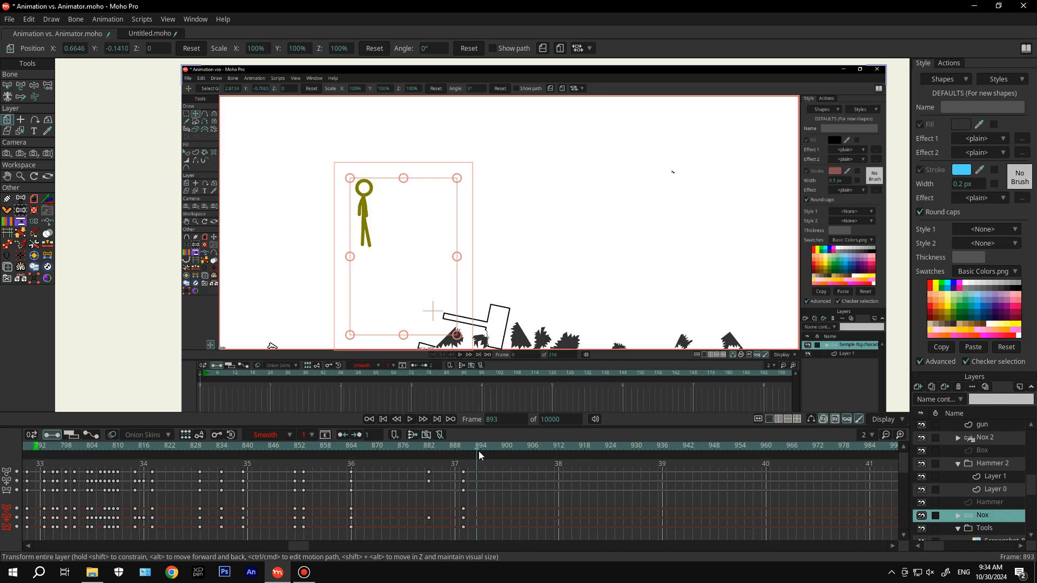
scroll(396, 246, up, 4)
click(21, 86)
click(311, 182)
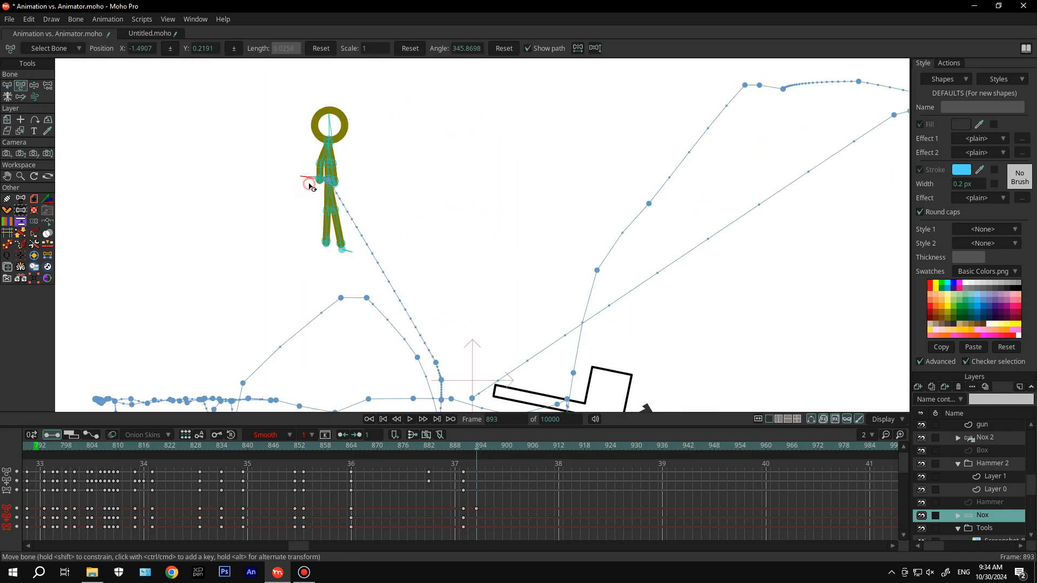
click(326, 244)
scroll(327, 180, up, 5)
click(300, 170)
scroll(400, 169, down, 6)
Rework the Nox figure's bones from the jump near frame 871 to frame 932, lunging forward until an outstretched arm reaches the block
key(alt+Left)
key(alt+Left)
key(alt+Left)
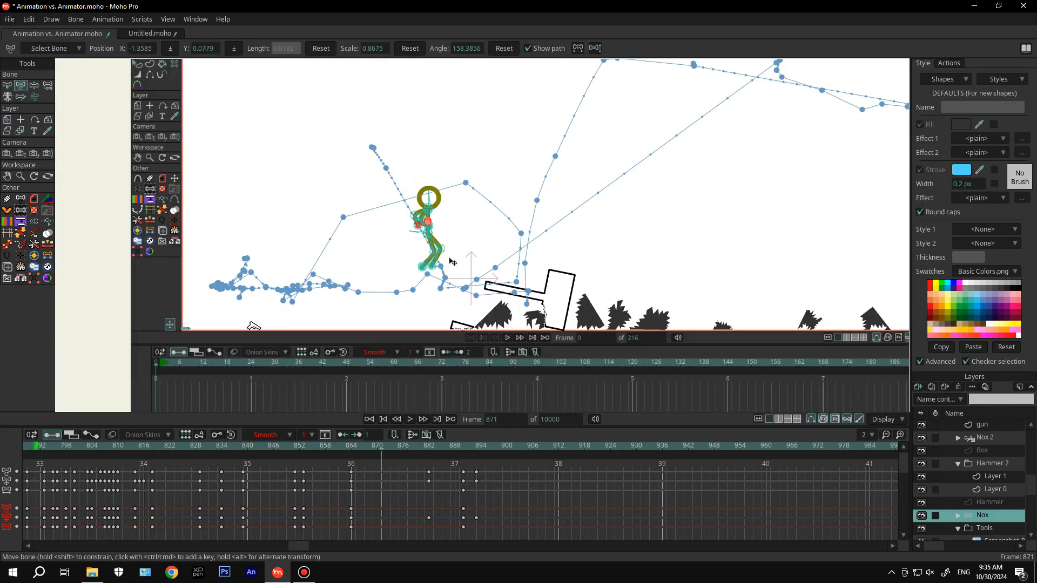
scroll(416, 217, up, 3)
key(alt+Right)
click(425, 220)
drag(367, 168, 374, 195)
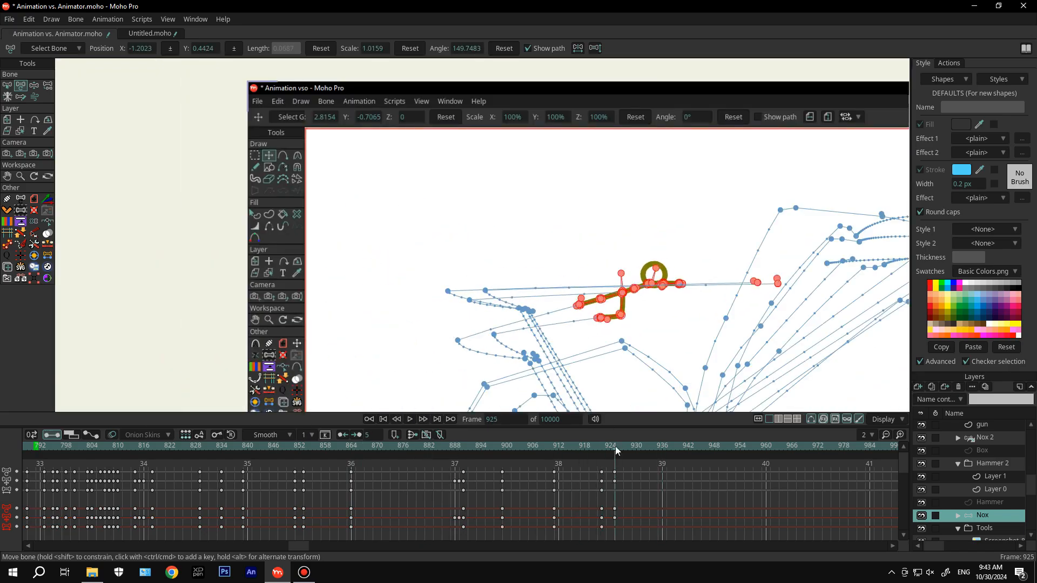
mouse_move(614, 447)
mouse_down()
mouse_move(555, 451)
mouse_move(640, 451)
mouse_move(628, 454)
mouse_up()
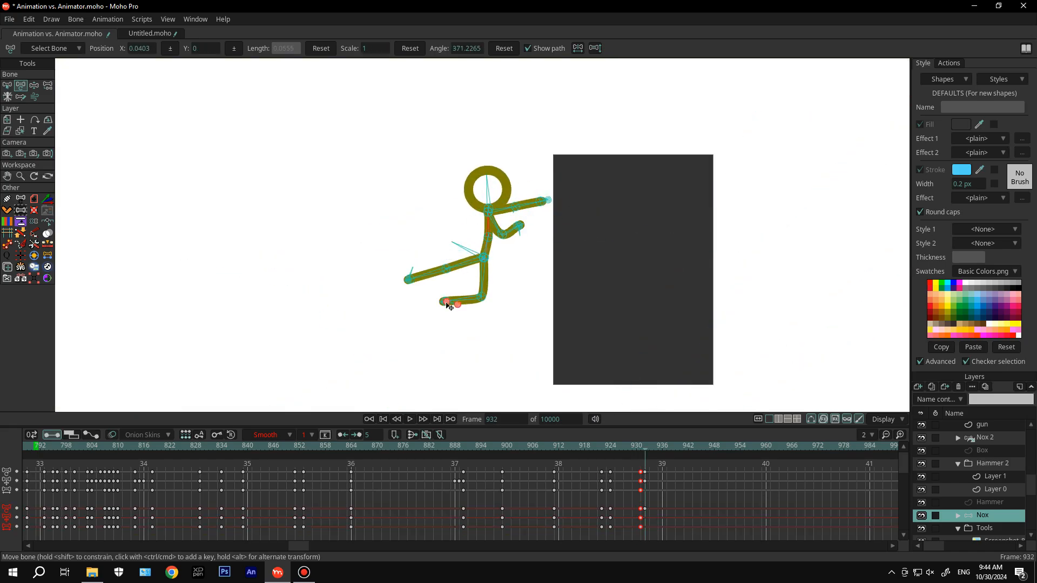
scroll(544, 252, up, 5)
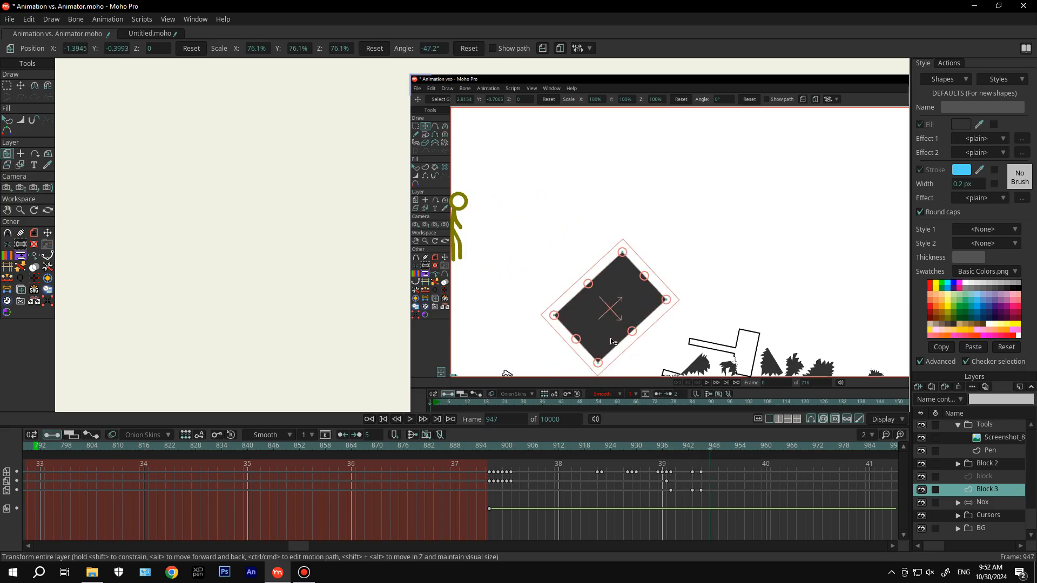
Shift and rotate Block 3 from frame 947 onwards so it tumbles onto the ground beside the broken hammer
drag(657, 362, 661, 358)
scroll(678, 347, up, 3)
drag(690, 340, 685, 347)
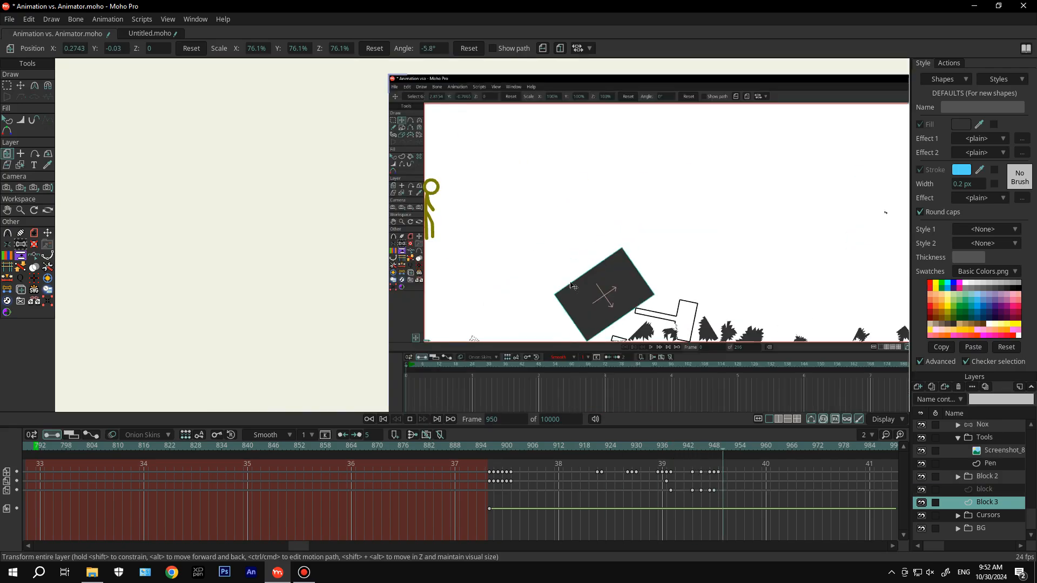
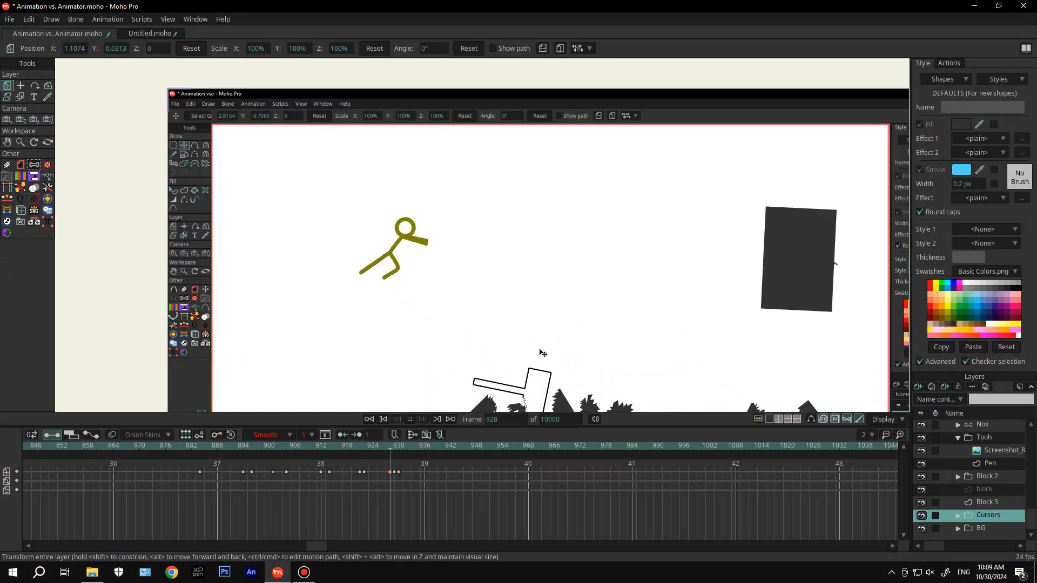
Key the Cursors layer drifting slowly towards the fallen block in the frames after 928
scroll(540, 352, down, 2)
drag(737, 283, 703, 278)
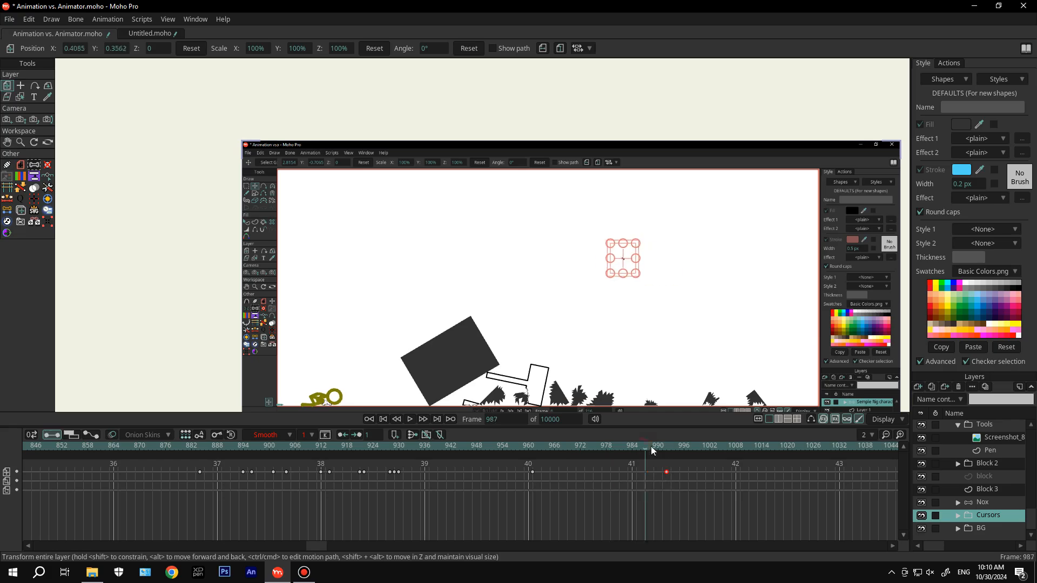
click(616, 264)
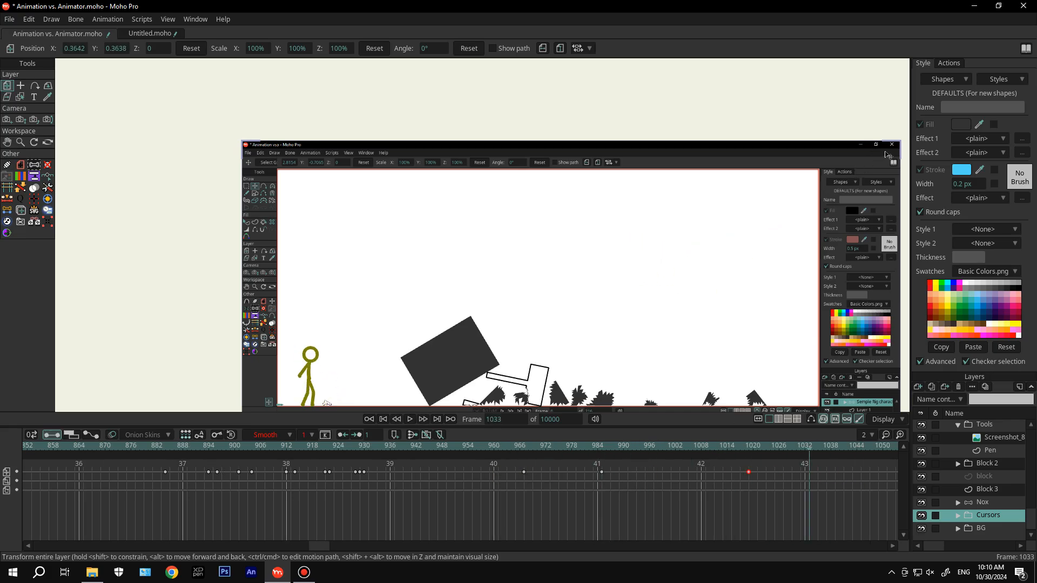
At frame 1033, move the Cursors layer onto the window control buttons in the corner of the mock Moho window
scroll(893, 154, up, 6)
drag(893, 154, 739, 269)
scroll(739, 248, down, 3)
scroll(681, 266, down, 3)
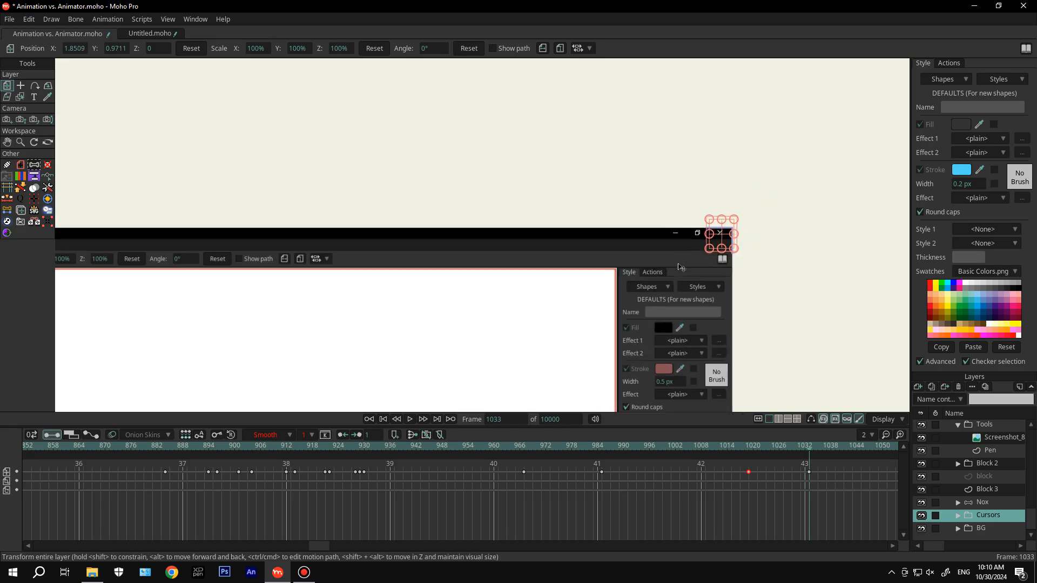
drag(670, 276, 725, 249)
scroll(716, 278, down, 3)
drag(561, 345, 587, 273)
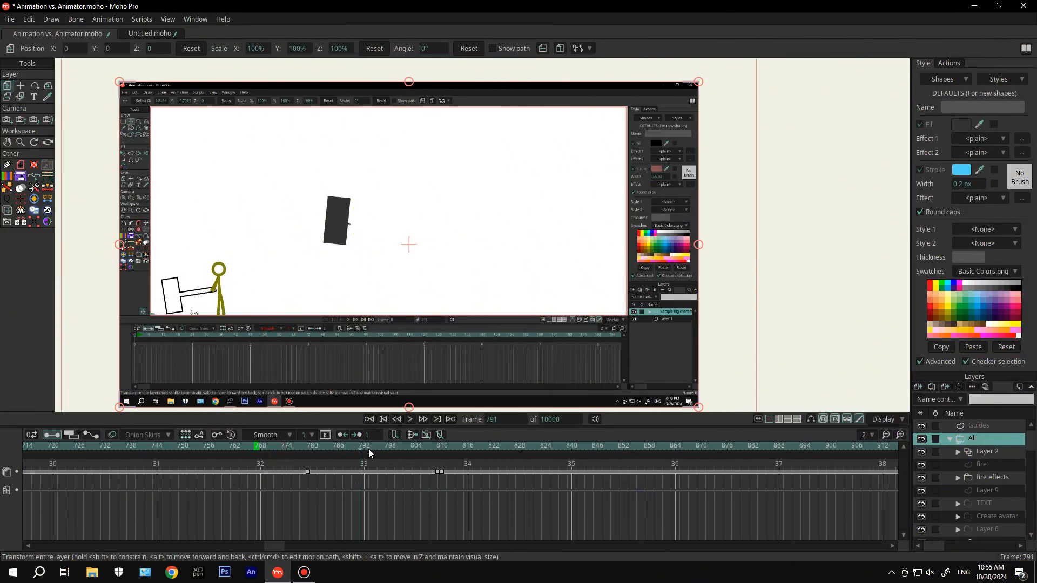
At the hammer impact on frame 810, import fire effects_2, 5, 8 and 11 from the elemental folder as an image sequence
drag(443, 449, 439, 452)
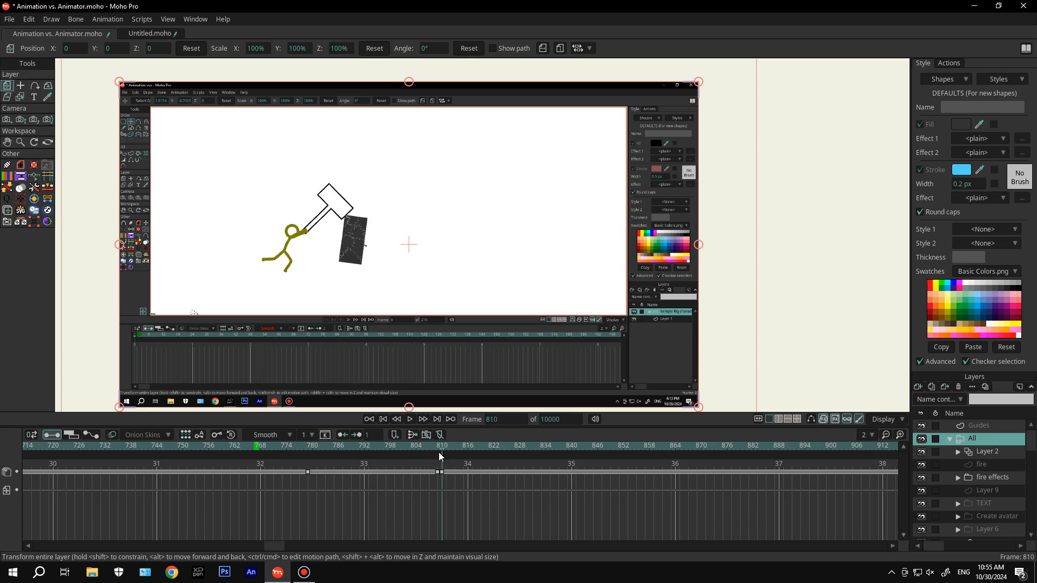
scroll(350, 245, up, 8)
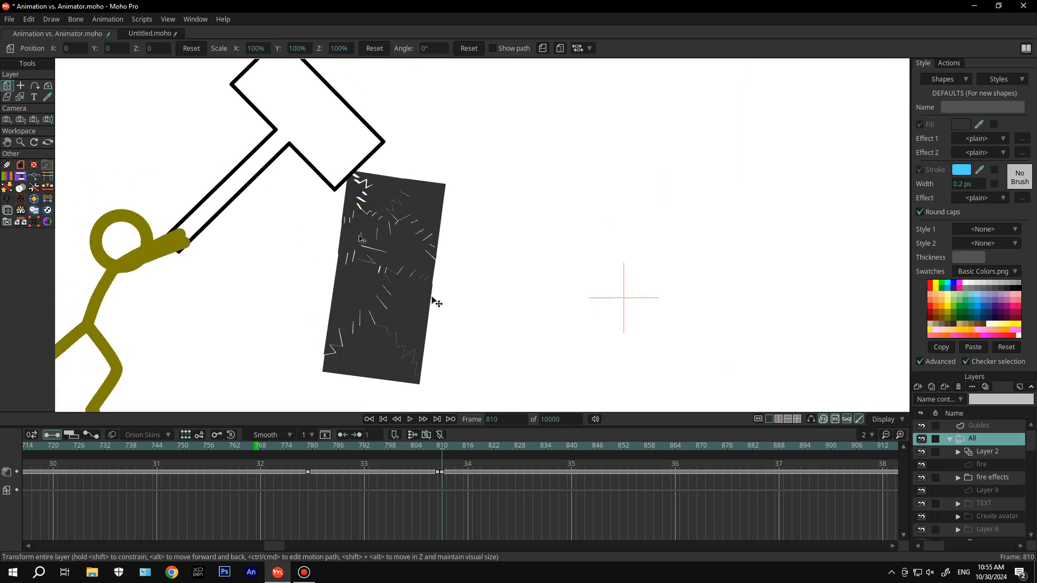
key(ctrl+Right)
scroll(352, 187, down, 8)
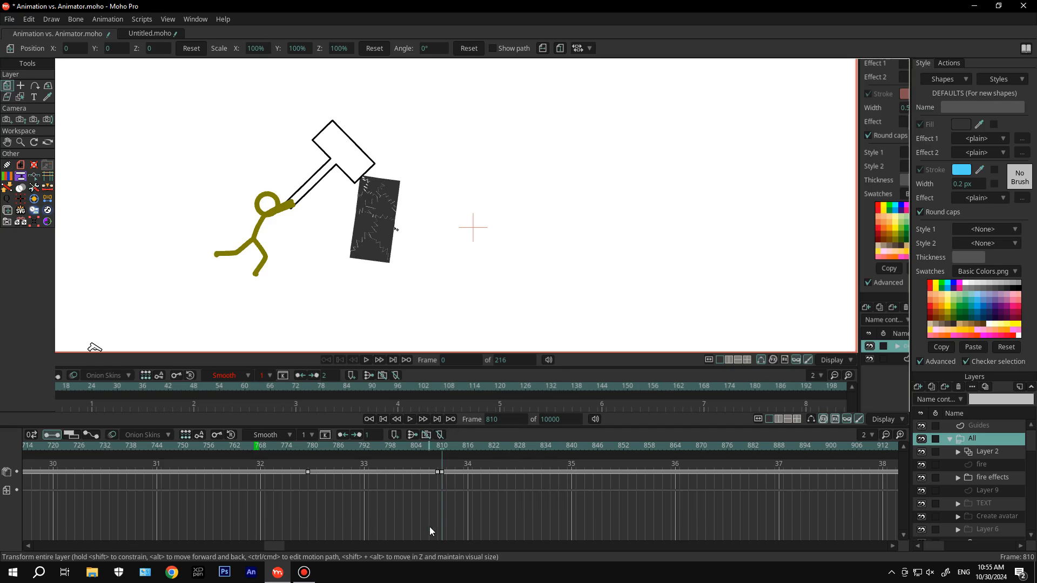
click(918, 387)
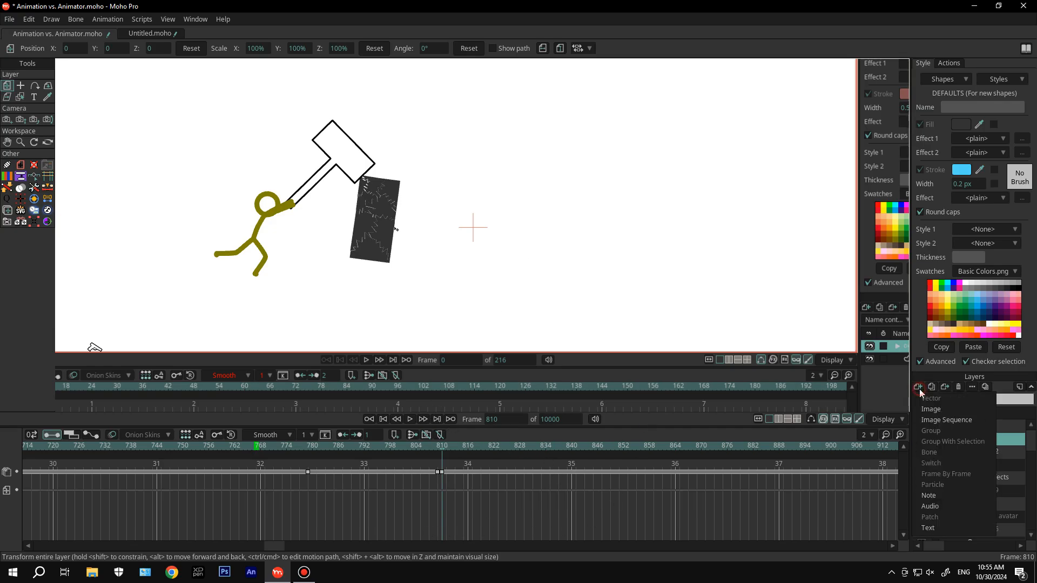
click(933, 421)
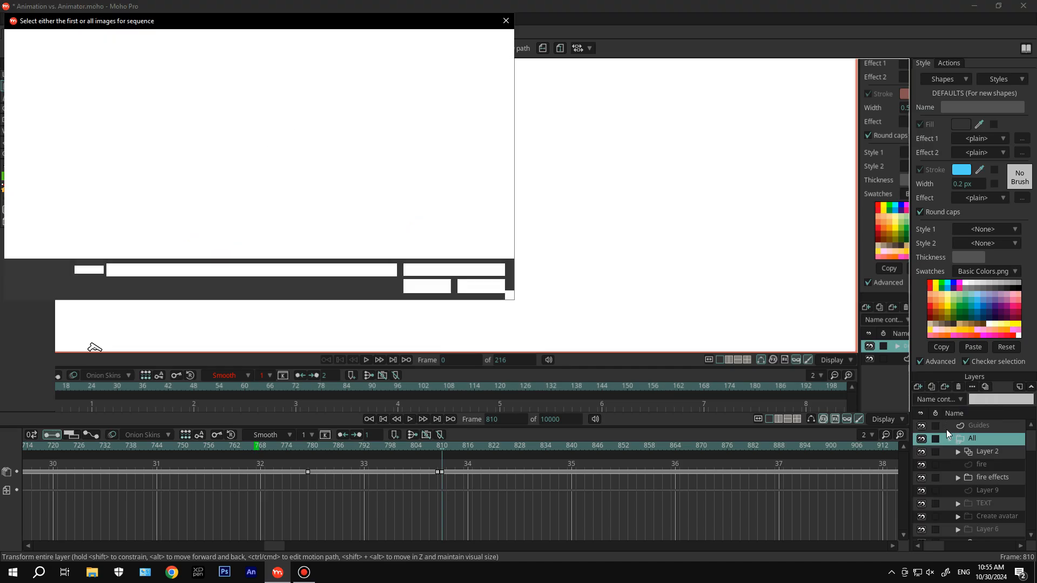
click(188, 104)
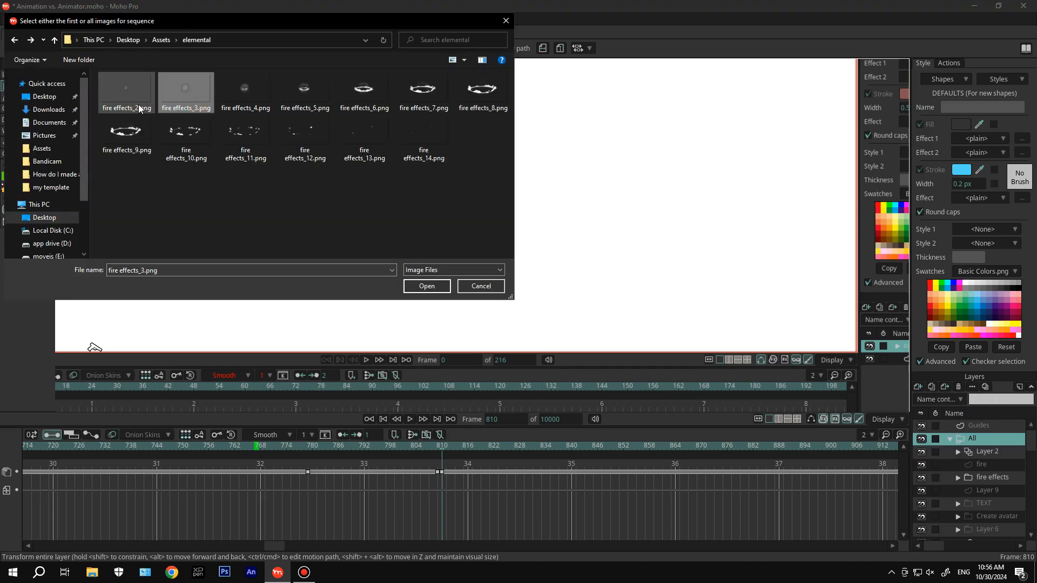
click(126, 105)
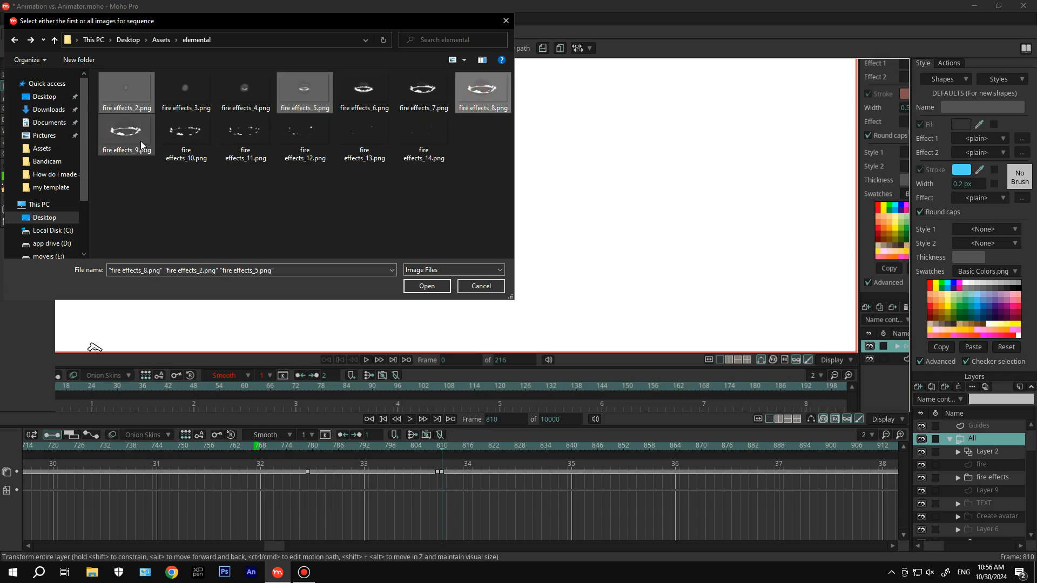
ctrl+click(250, 136)
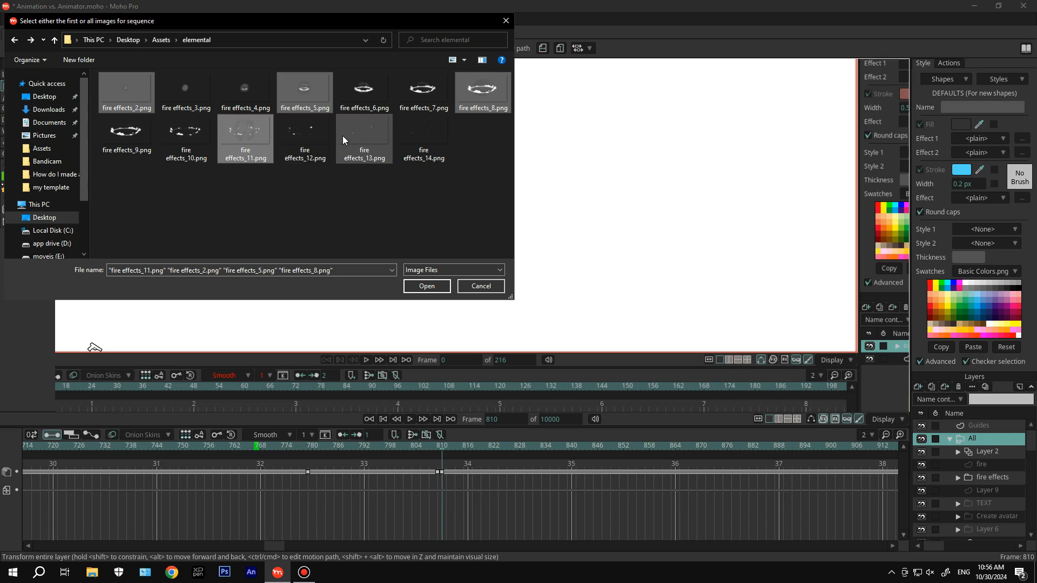
ctrl+click(384, 135)
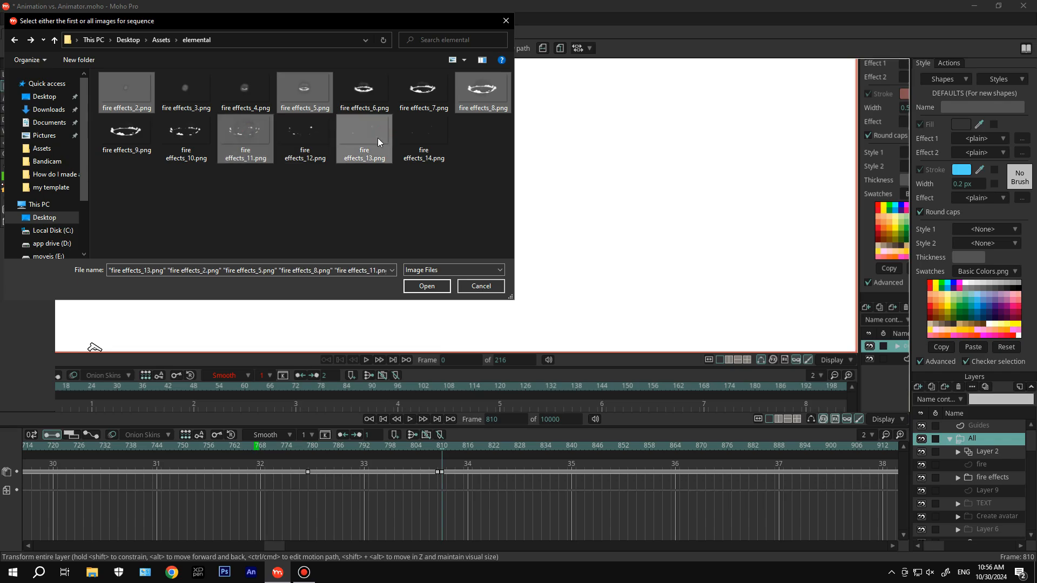
ctrl+click(371, 138)
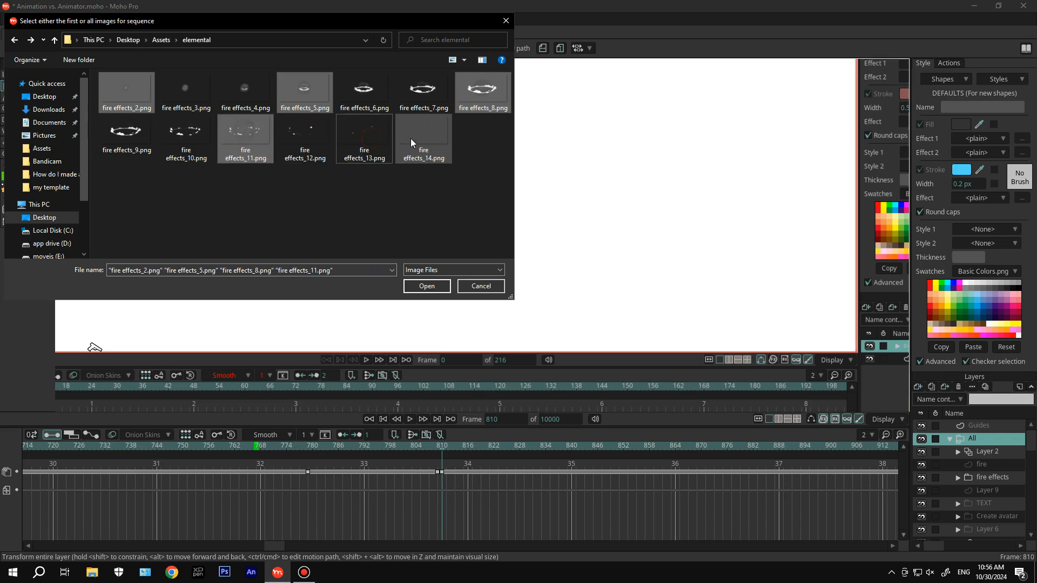
click(425, 285)
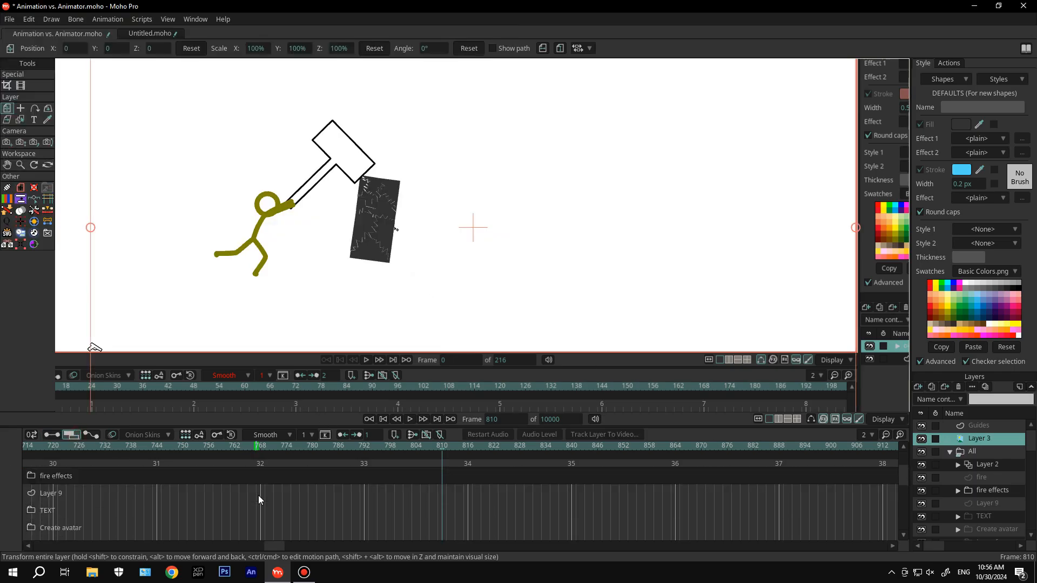
Shift the Layer 3 image sequence along the timeline so it starts at frame 809
drag(273, 546, 41, 546)
drag(40, 495, 864, 497)
drag(864, 498, 582, 496)
click(53, 434)
Move Layer 3's impact effect onto the cracked block at frame 809 and scale it down around the hammer strike
scroll(486, 249, down, 4)
drag(522, 262, 461, 236)
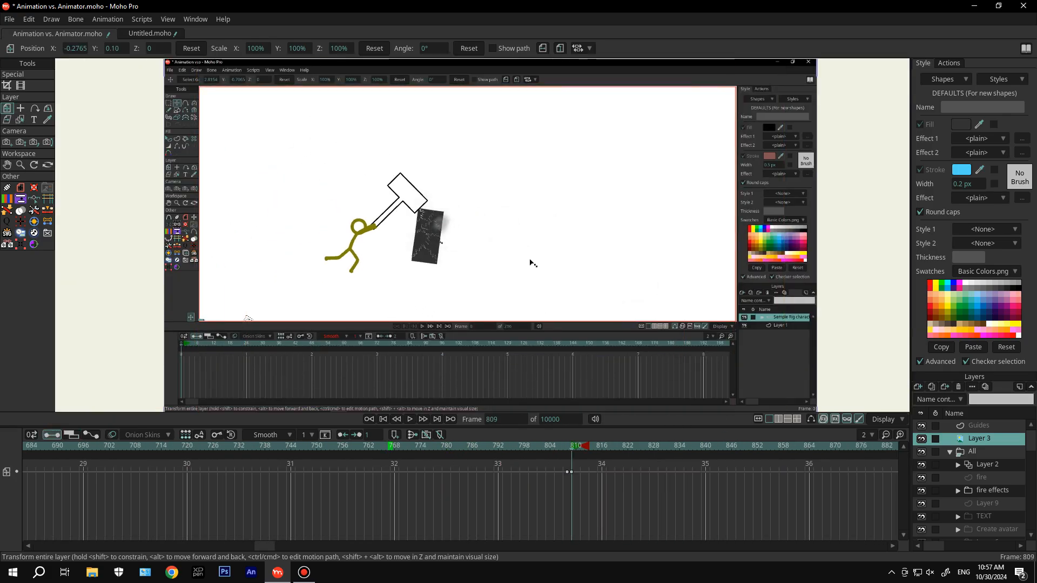
drag(666, 329, 519, 246)
scroll(395, 276, up, 5)
scroll(391, 247, down, 6)
key(Right)
key(Right)
key(Right)
Import an image sequence from the smoke 3 folder, including fire effects_2, fire effects_4 and fire effects_6
ctrl+click(189, 111)
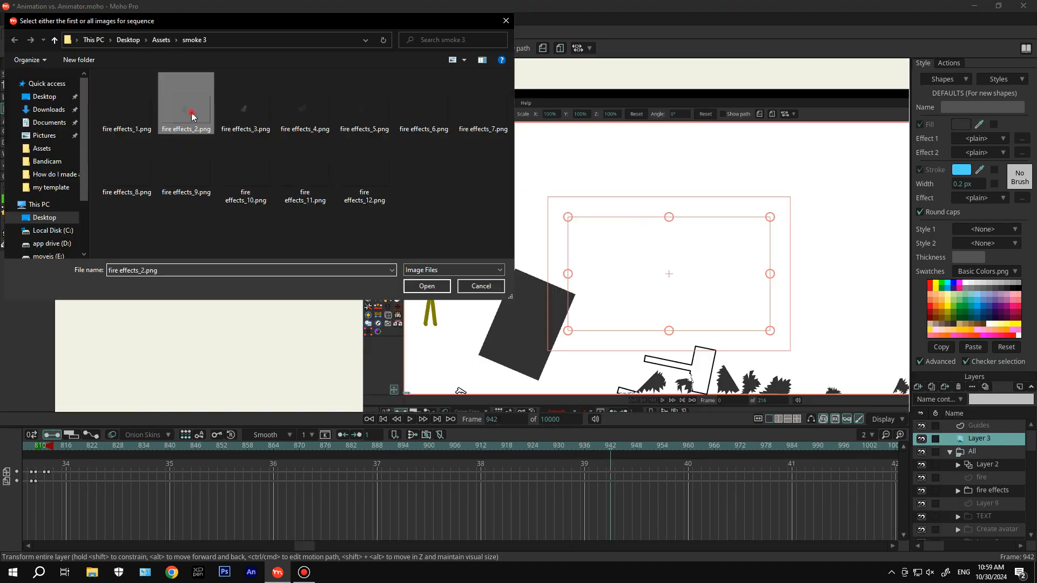
ctrl+click(304, 108)
ctrl+click(423, 108)
click(427, 286)
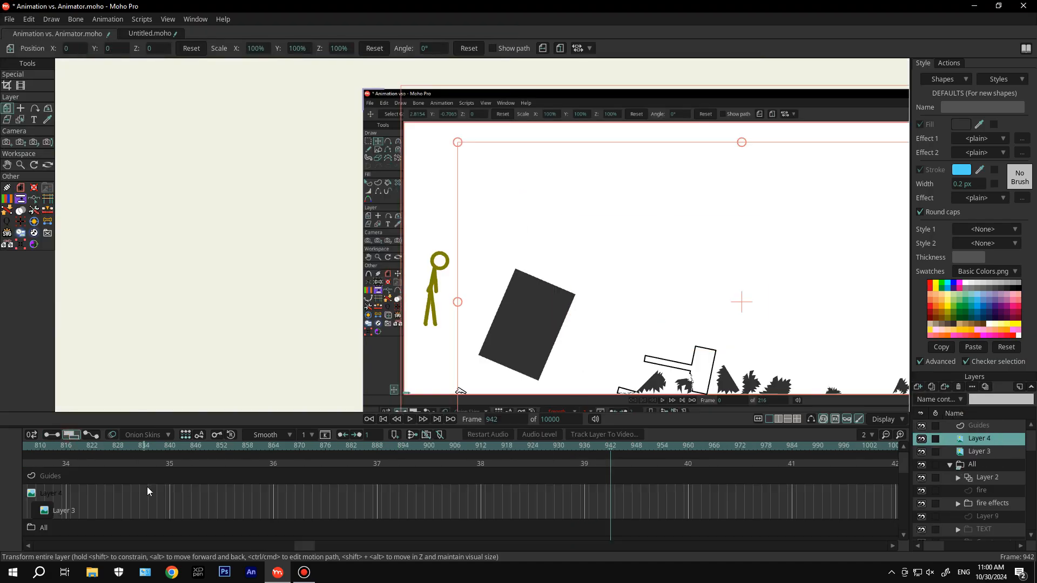
Shift the Layer 4 smoke sequence along the timeline so it starts at frame 936
drag(97, 495, 489, 496)
drag(469, 495, 702, 495)
drag(648, 447, 761, 447)
drag(733, 496, 401, 495)
drag(593, 492, 480, 495)
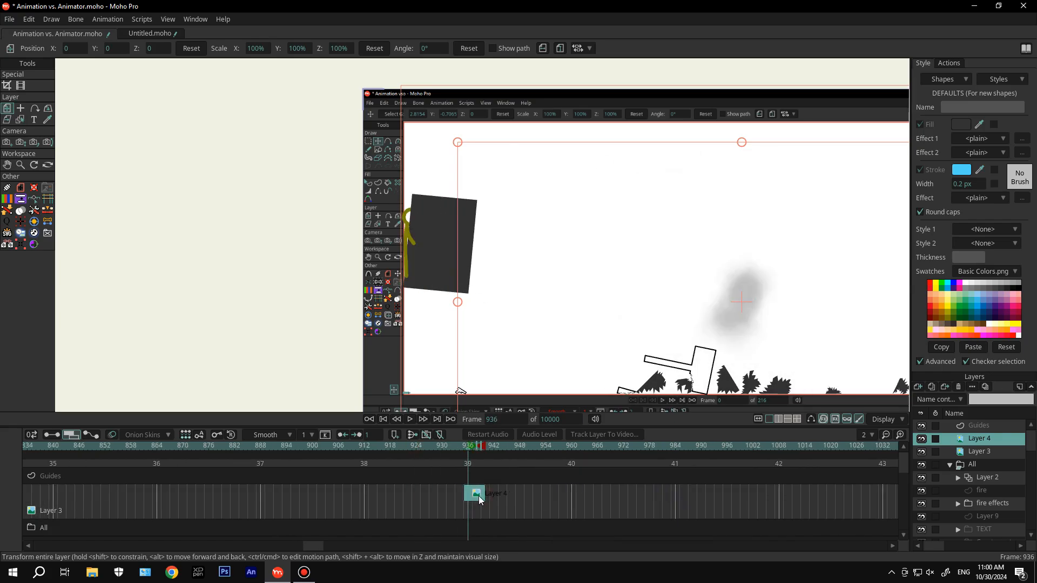
Place Layer 4's smoke between the stick figure and the block at frame 936 and narrow its width to 37.3%
click(51, 434)
drag(737, 302, 412, 232)
drag(702, 232, 434, 240)
key(ctrl+Left)
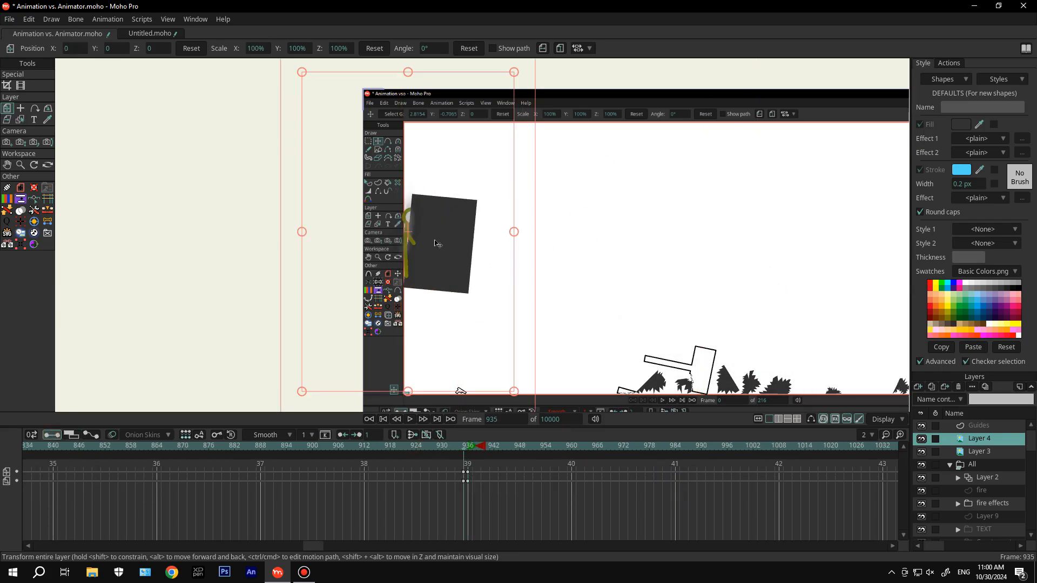
key(ctrl+Right)
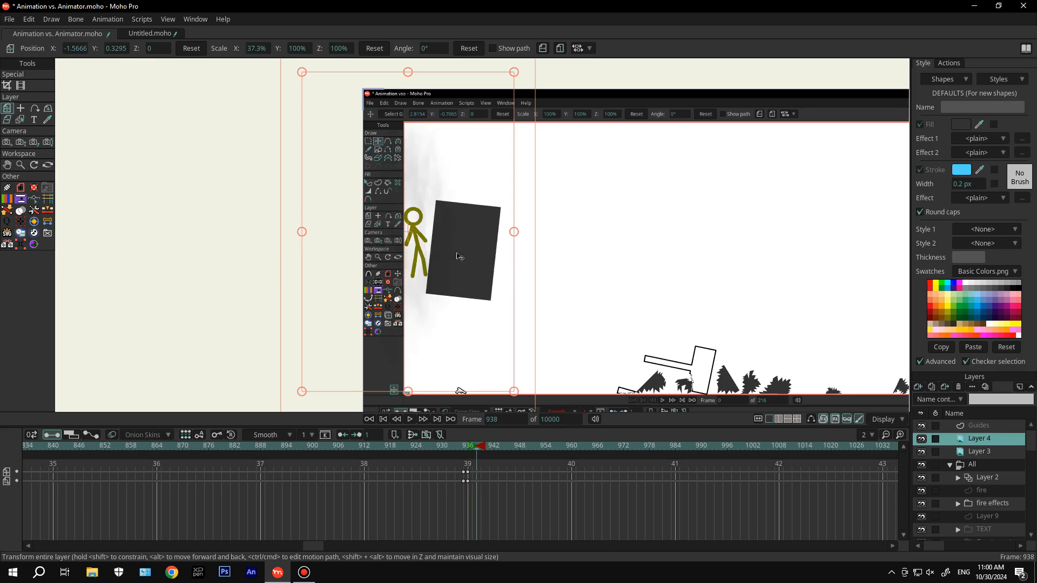
key(Right)
key(Right)
key(Right)
key(Right)
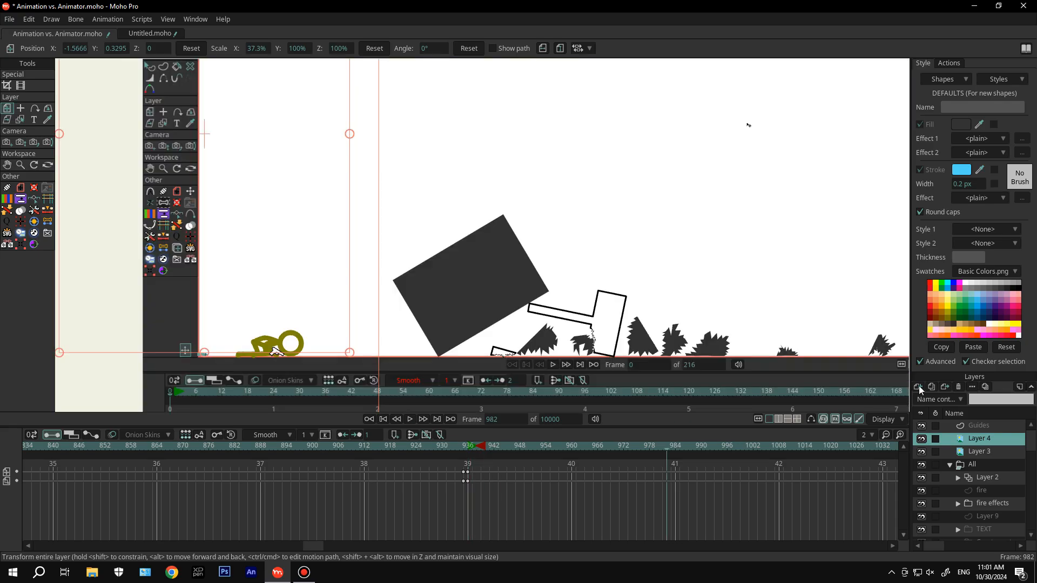
Import the whole eye laser folder, from fire effects_0 to fire effects_119, as an image sequence layer
click(919, 388)
click(941, 418)
click(56, 40)
double_click(241, 105)
click(128, 116)
scroll(259, 167, down, 10)
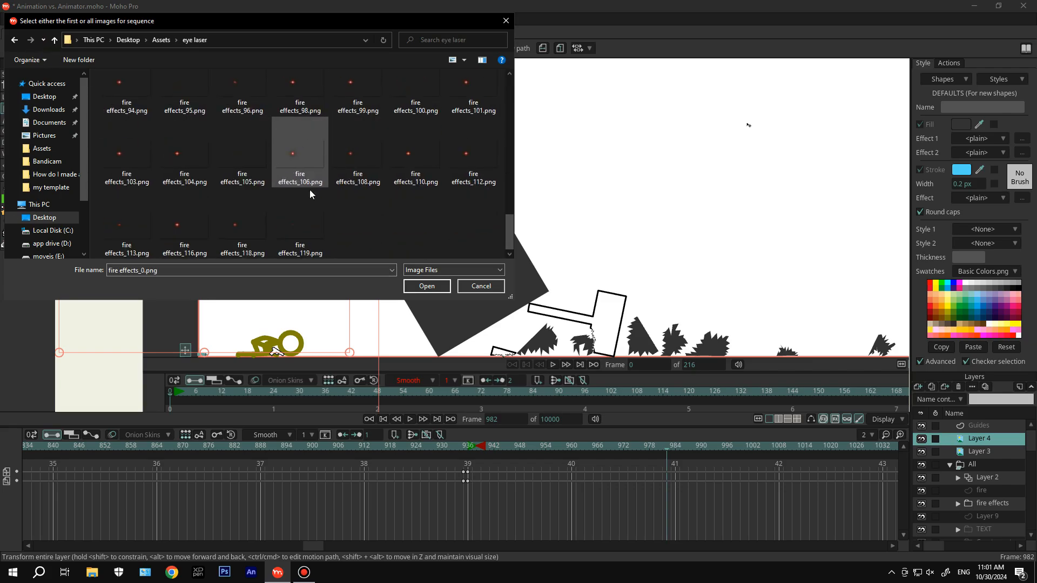
shift+click(304, 237)
click(429, 287)
Shift the Layer 5 eye laser sequence along the timeline so it starts at frame 1001
click(71, 436)
scroll(435, 498, up, 3)
drag(313, 546, 33, 550)
drag(65, 482, 864, 494)
drag(864, 494, 282, 495)
scroll(215, 490, down, 2)
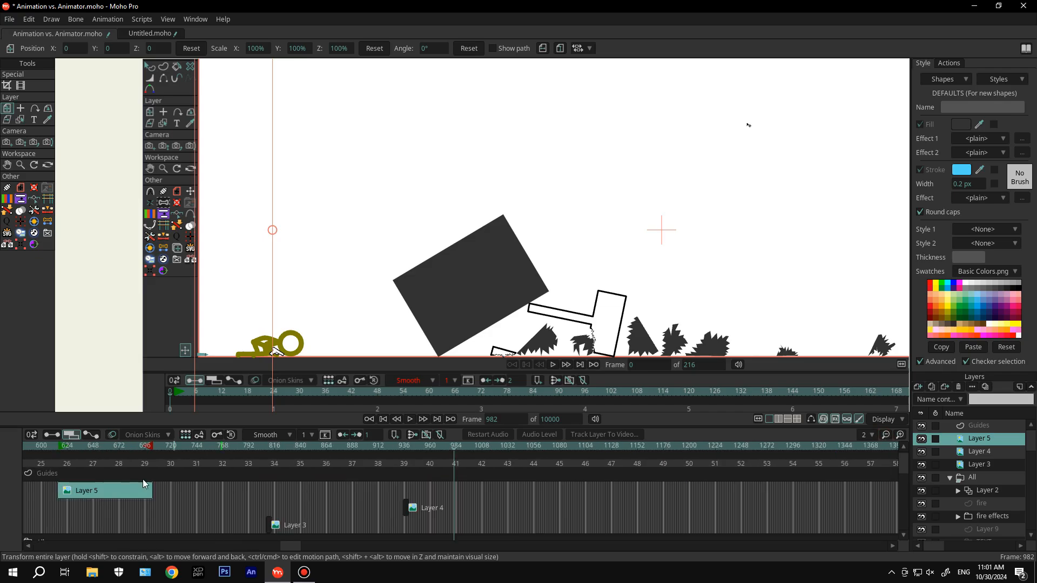
drag(145, 486, 542, 489)
scroll(542, 489, up, 2)
drag(805, 475, 446, 478)
drag(518, 447, 648, 448)
drag(519, 494, 640, 497)
click(502, 447)
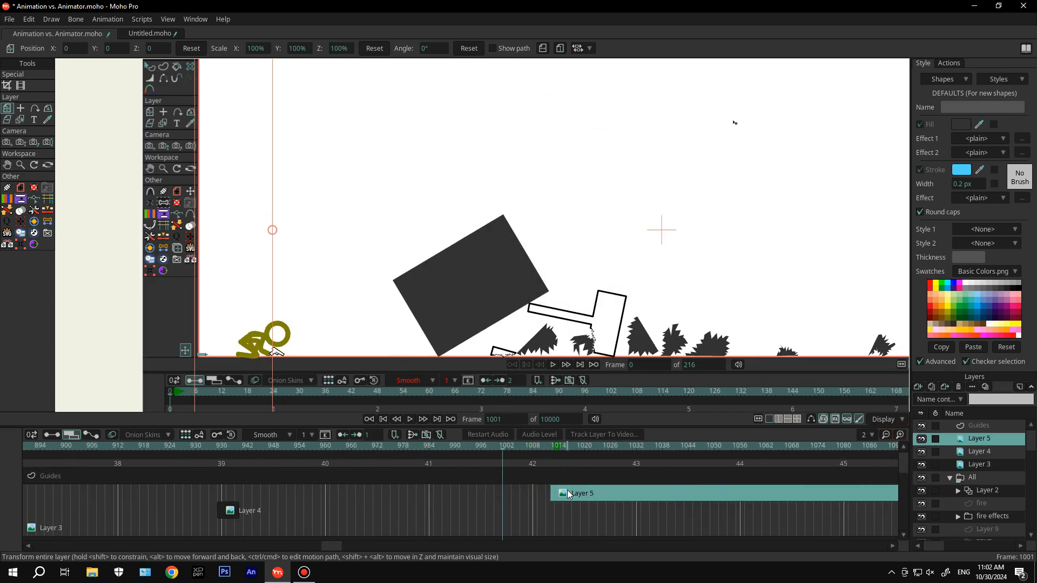
drag(567, 494, 517, 494)
click(502, 447)
Scale Layer 5 to 8.4% and place its red glow inside the crouching figure's head at frame 1001
scroll(391, 307, down, 3)
drag(812, 397, 612, 279)
scroll(558, 261, up, 5)
drag(832, 178, 342, 308)
scroll(338, 318, up, 3)
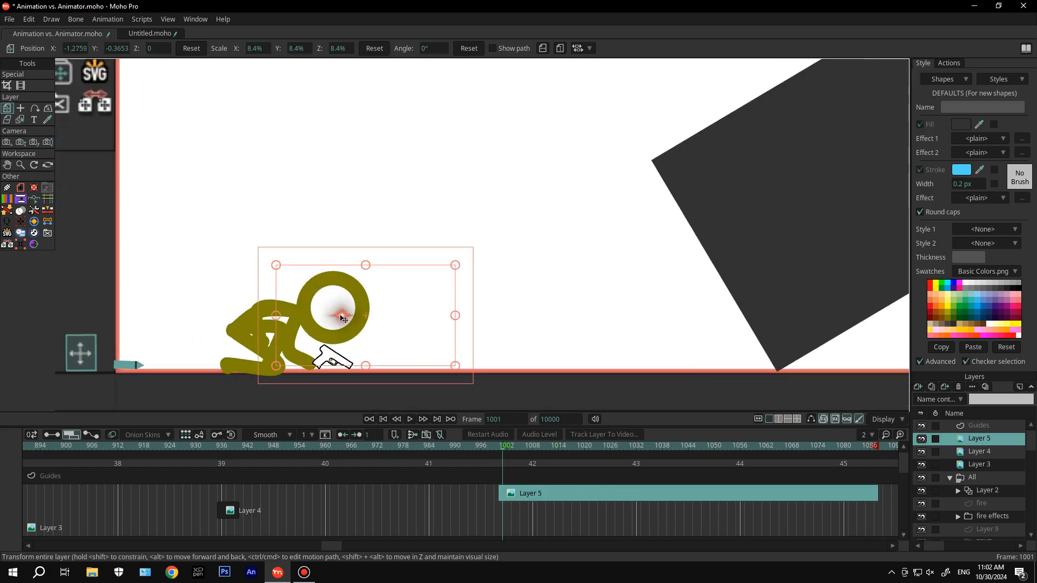
drag(585, 455, 606, 458)
Duplicate Layer 5 and arrange the two glows as a slanted pair of eyes in the figure's head
right_click(972, 444)
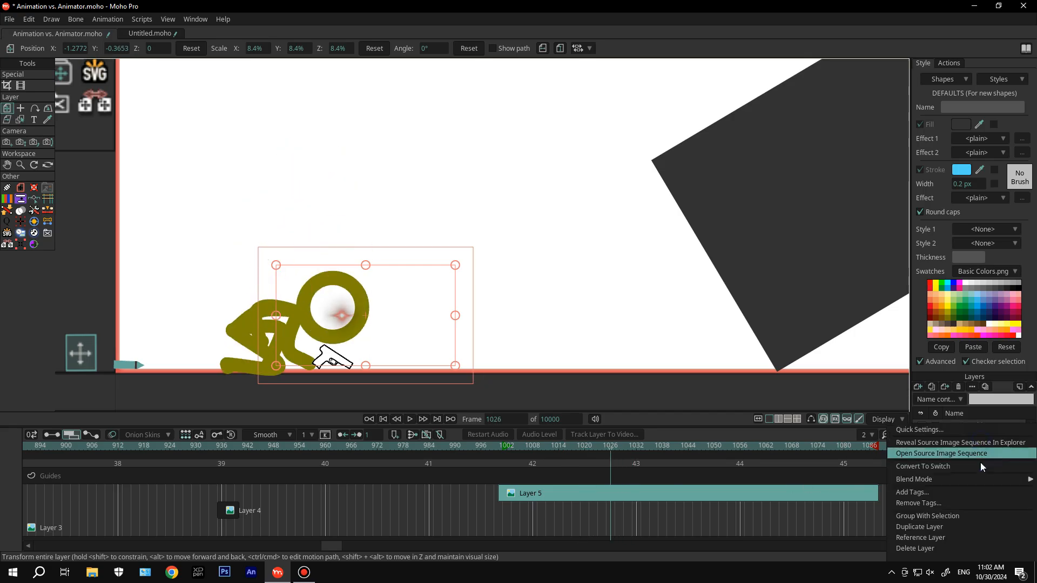
click(925, 527)
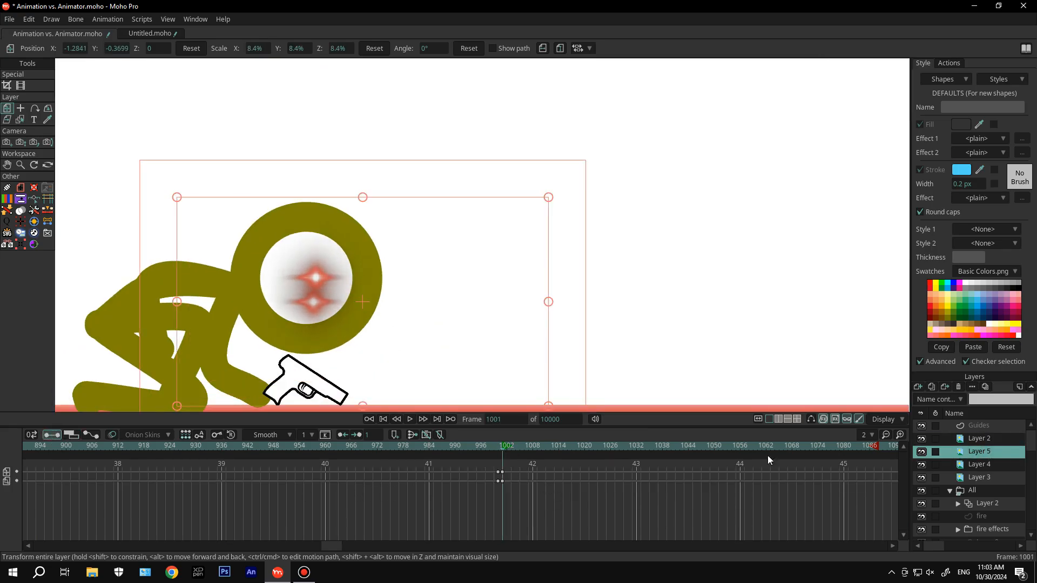
click(979, 438)
drag(316, 277, 328, 291)
click(979, 452)
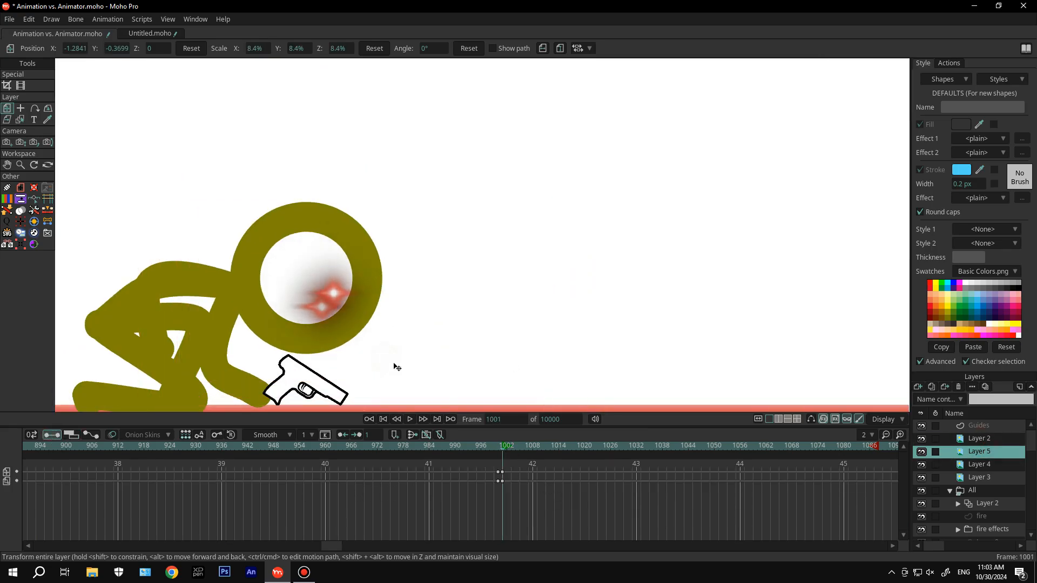
Group the top-level Layer 2 and Layer 5 at frame 0 into a group named eye laser
scroll(396, 373, down, 1)
scroll(387, 361, down, 4)
click(979, 439)
key(Left)
scroll(373, 352, up, 6)
key(Right)
key(Right)
key(Right)
shift+click(979, 451)
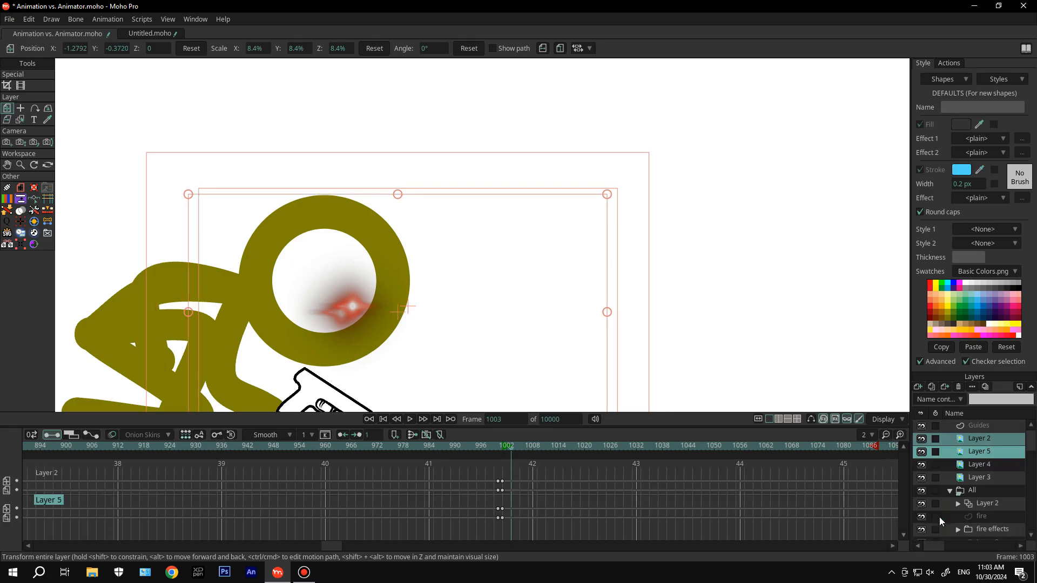
click(369, 418)
right_click(975, 436)
click(941, 514)
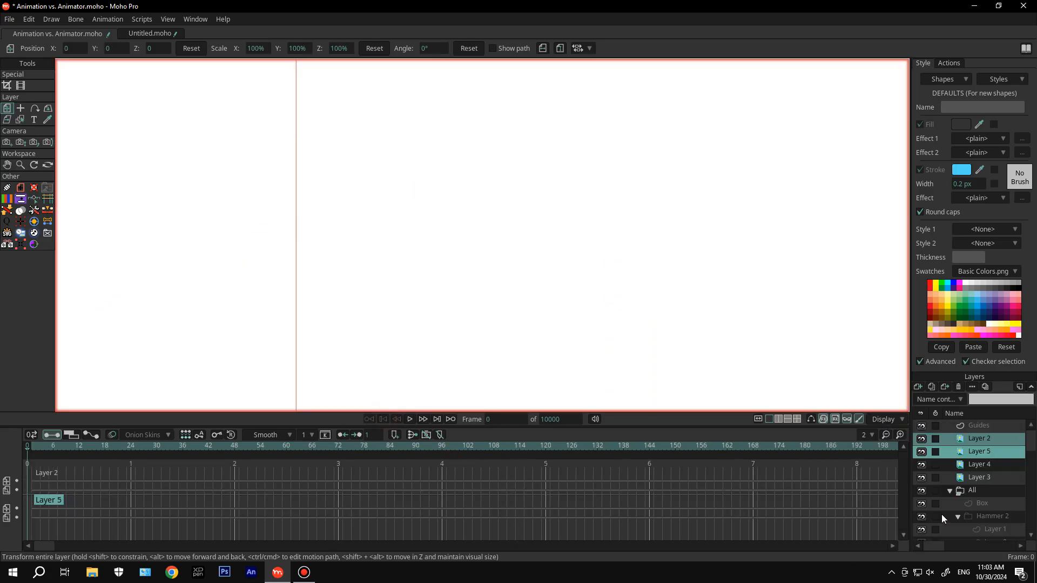
click(949, 439)
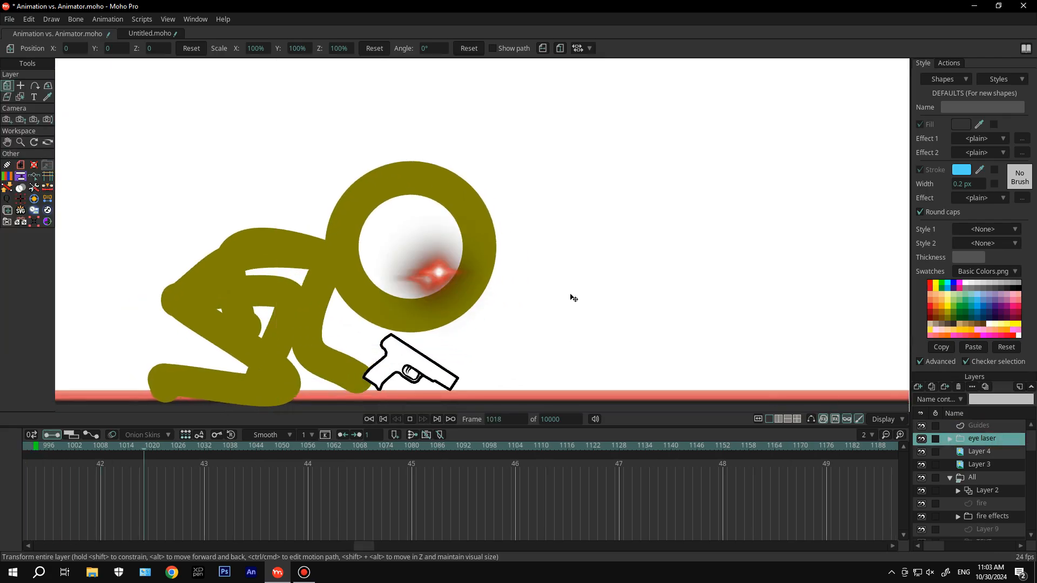
From frame 1028, key the eye laser group's position frame by frame to follow the figure's head as it stands up
click(21, 88)
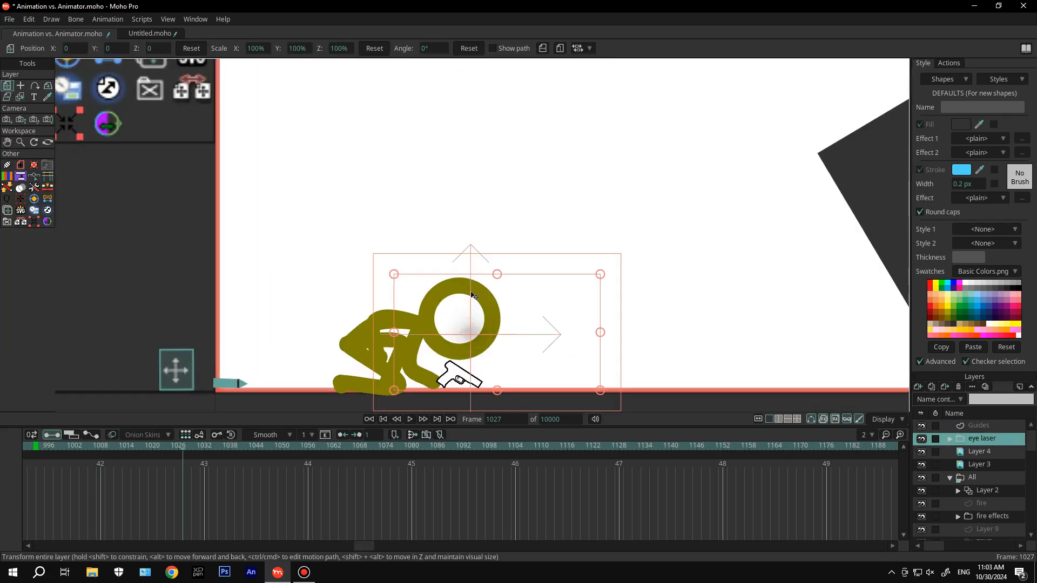
key(Right)
key(Right)
key(Left)
click(473, 333)
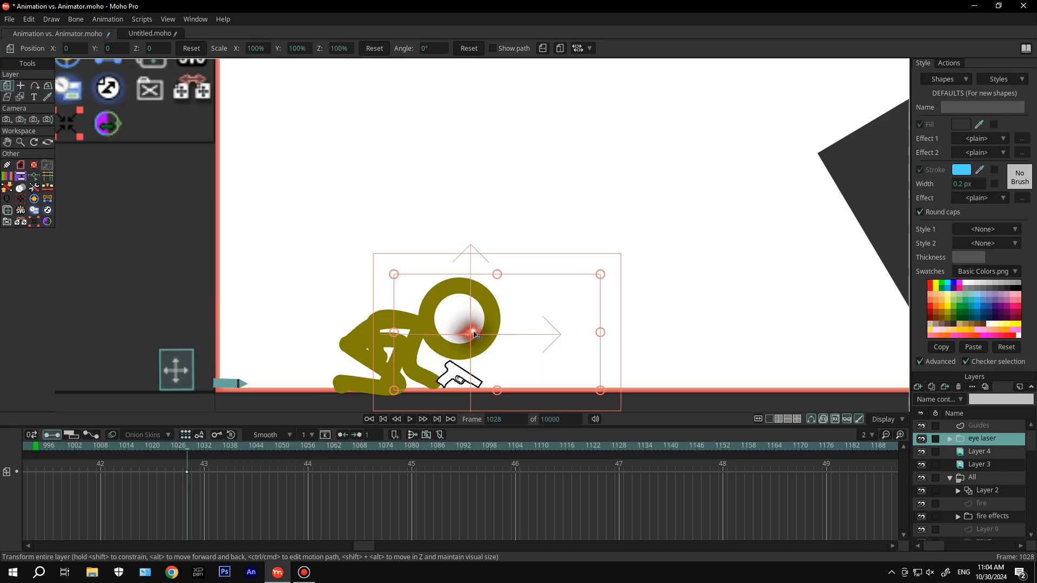
key(Right)
drag(473, 332, 467, 220)
key(Right)
key(Right)
key(Right)
drag(487, 277, 381, 167)
scroll(469, 229, up, 2)
scroll(469, 228, up, 1)
At frame 1033, rotate the eye laser group upwards and reposition it to fit the raised head
key(Right)
drag(615, 174, 474, 29)
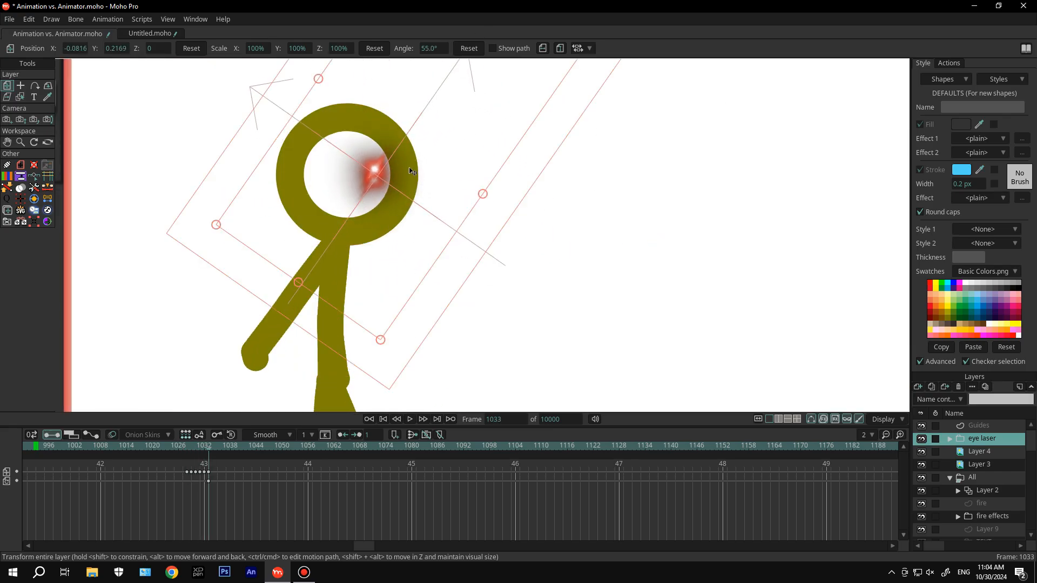
scroll(412, 169, down, 1)
drag(412, 169, 403, 249)
drag(527, 126, 560, 185)
Reset the eye laser group's angle to 0° at frame 1028 so the eyes stay level before the head rises
click(183, 447)
drag(523, 274, 493, 58)
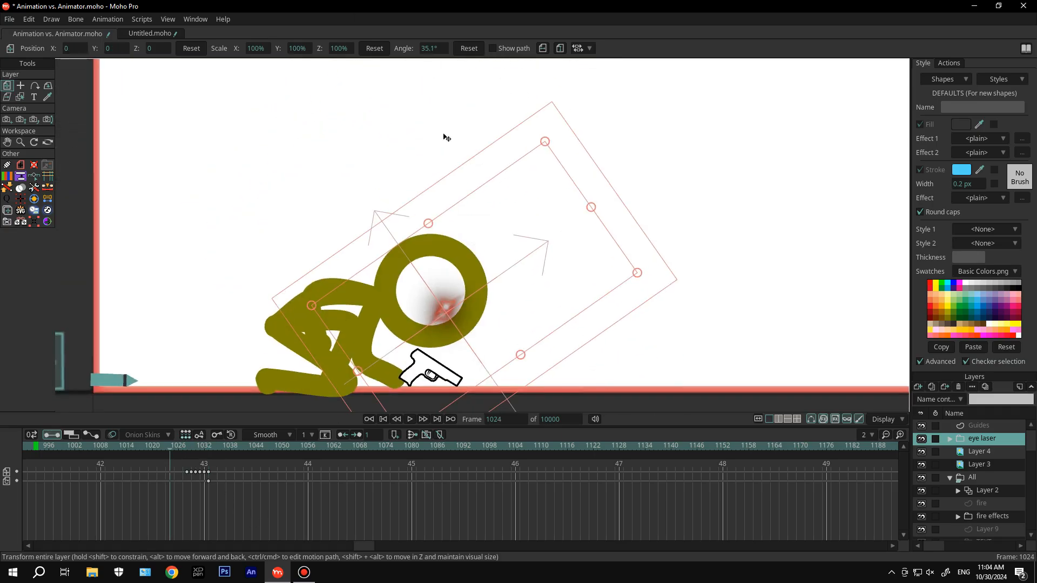
scroll(448, 135, down, 2)
key(Right)
key(Right)
key(Right)
key(Right)
key(Right)
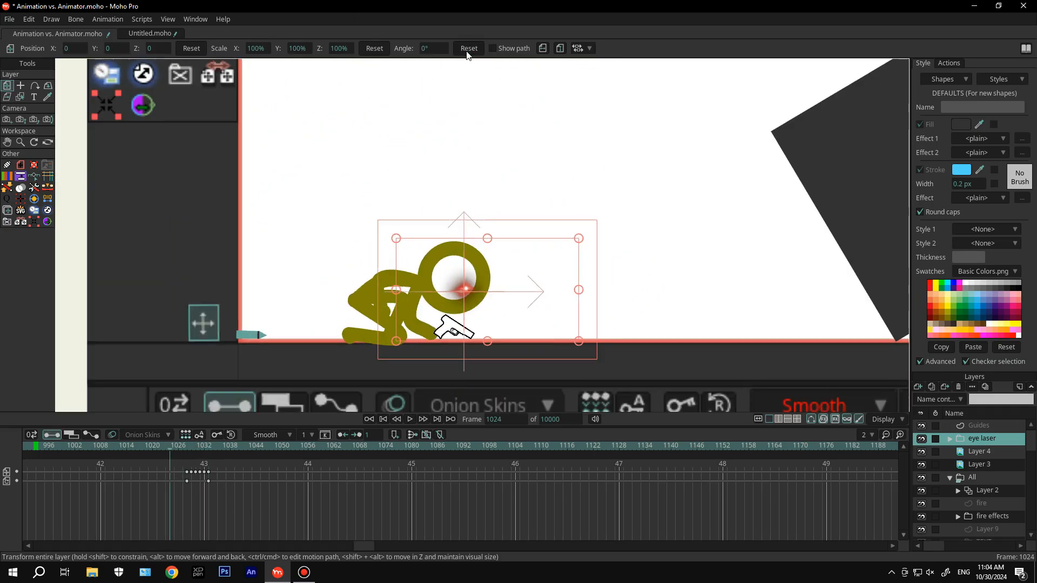
Import the laser 2 image sequence starting from fire effects_2.png as a new layer
click(917, 387)
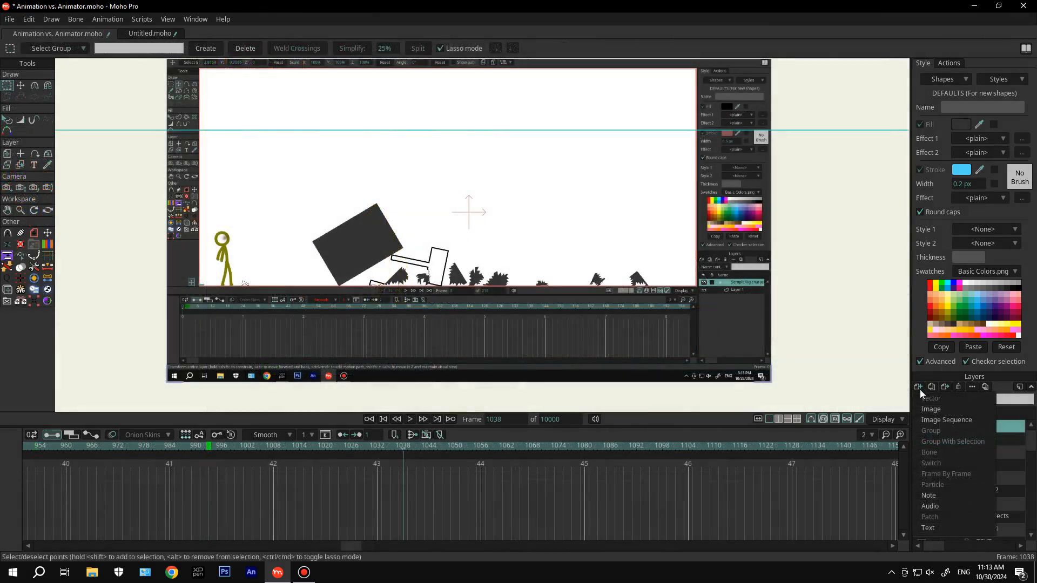
click(947, 421)
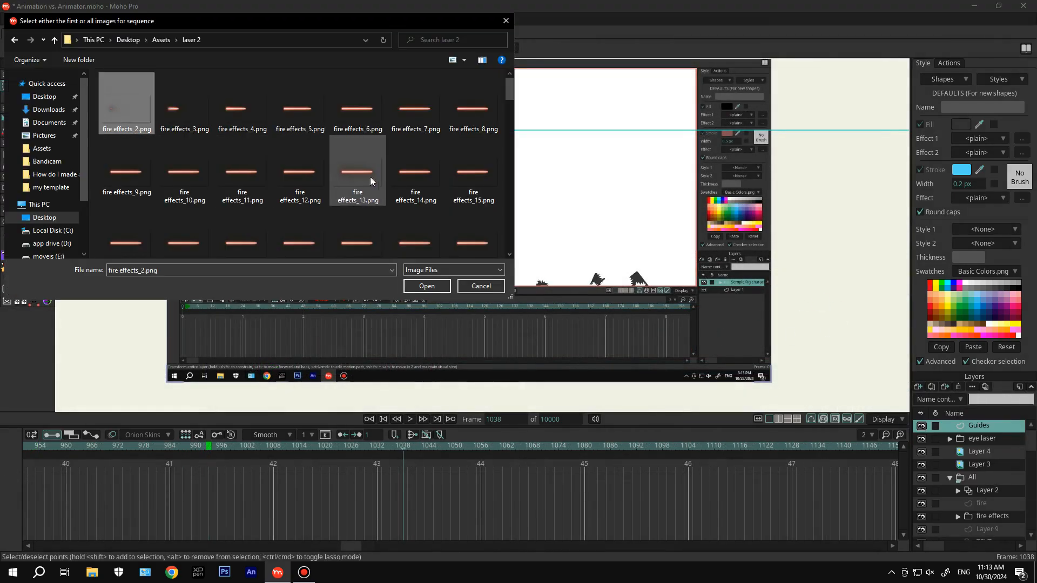
shift+click(367, 171)
click(438, 289)
Shift the Layer 6 laser sequence along the timeline so it starts at about frame 1035
scroll(332, 492, down, 4)
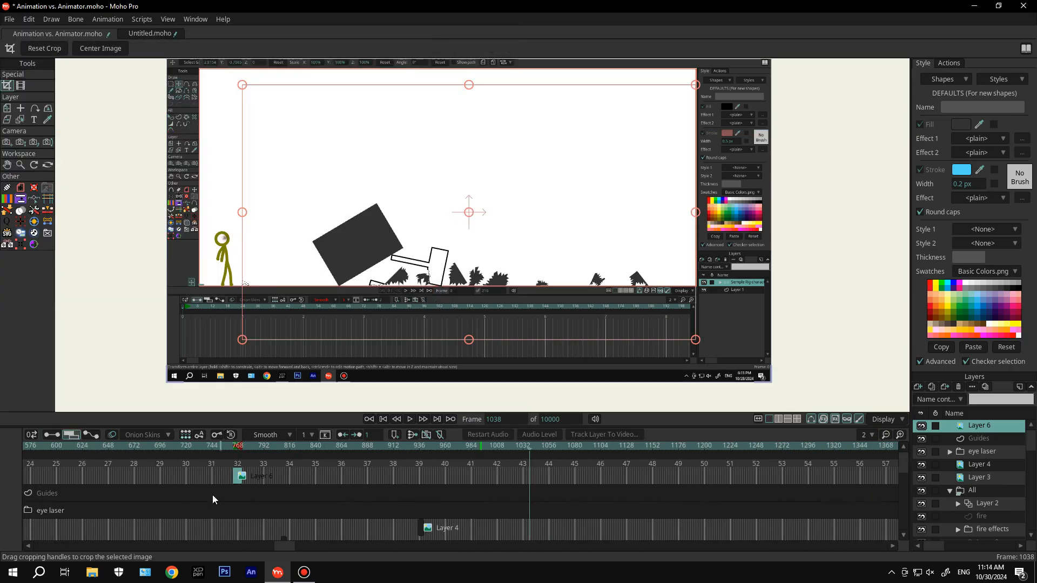
drag(493, 448, 545, 447)
drag(514, 477, 543, 476)
click(900, 435)
click(899, 434)
drag(838, 507, 378, 507)
scroll(227, 249, up, 5)
click(354, 446)
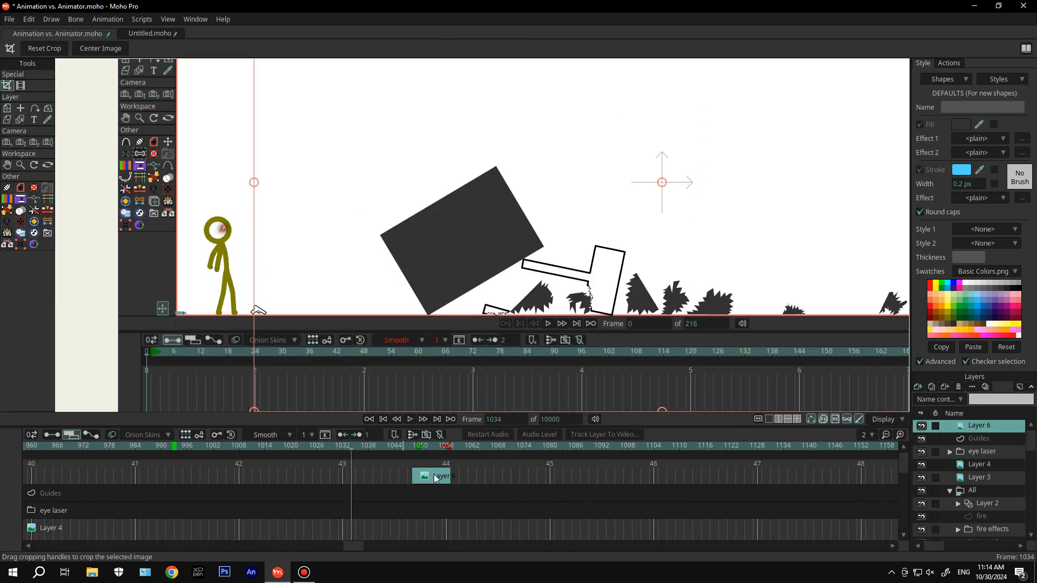
drag(435, 479, 369, 479)
Starting at frame 1033, shrink the Layer 6 laser to 36.8% and move it to the figure's head
click(52, 435)
scroll(347, 74, up, 2)
click(351, 446)
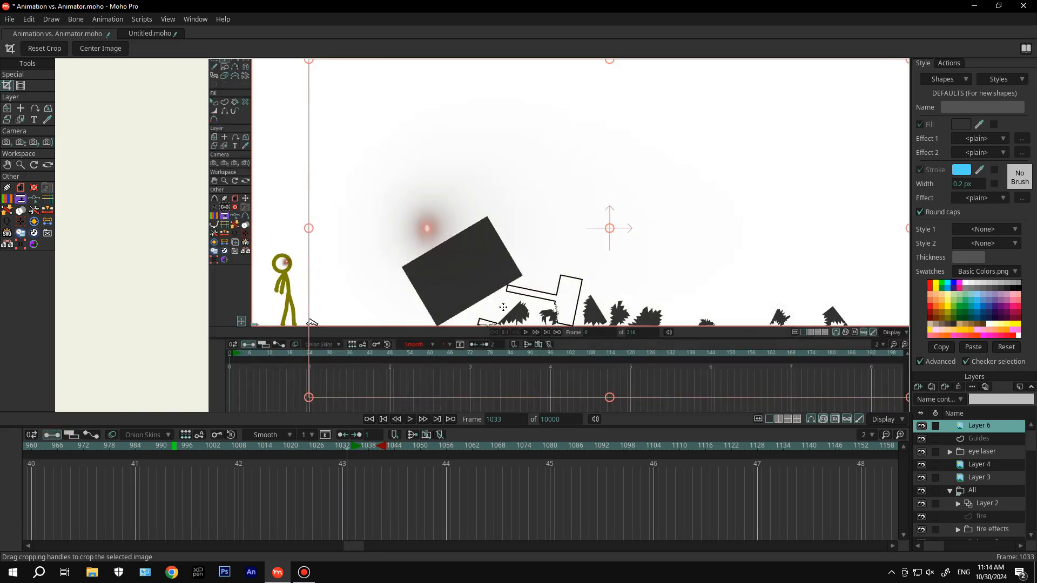
drag(907, 61, 417, 245)
drag(309, 398, 296, 271)
click(7, 108)
drag(420, 235, 280, 261)
Rotate the Layer 6 laser to 23° and line up its start with the figure's eye at frame 1034
drag(771, 238, 752, 99)
scroll(756, 111, down, 3)
scroll(324, 332, up, 3)
drag(236, 144, 467, 164)
scroll(527, 190, up, 2)
scroll(527, 190, up, 3)
drag(532, 216, 284, 201)
scroll(238, 194, up, 3)
scroll(243, 203, down, 3)
Advance to frame 1040 and nudge the laser beam's origin to fit the figure's eye
key(Right)
key(Right)
key(Right)
key(Right)
key(Right)
scroll(386, 212, down, 5)
key(Right)
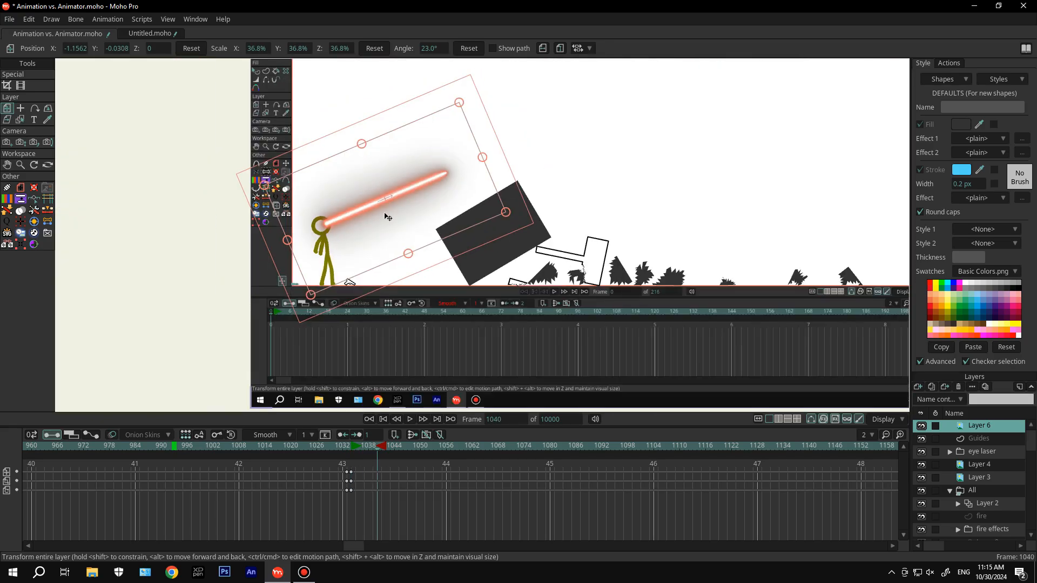
scroll(329, 222, up, 4)
drag(329, 229, 333, 229)
scroll(322, 233, up, 5)
drag(319, 234, 322, 234)
Move the eye laser group above Layer 6 in the layer order and compare frames 1035 and 1036
key(Left)
key(Left)
click(982, 450)
key(Left)
key(Left)
key(Left)
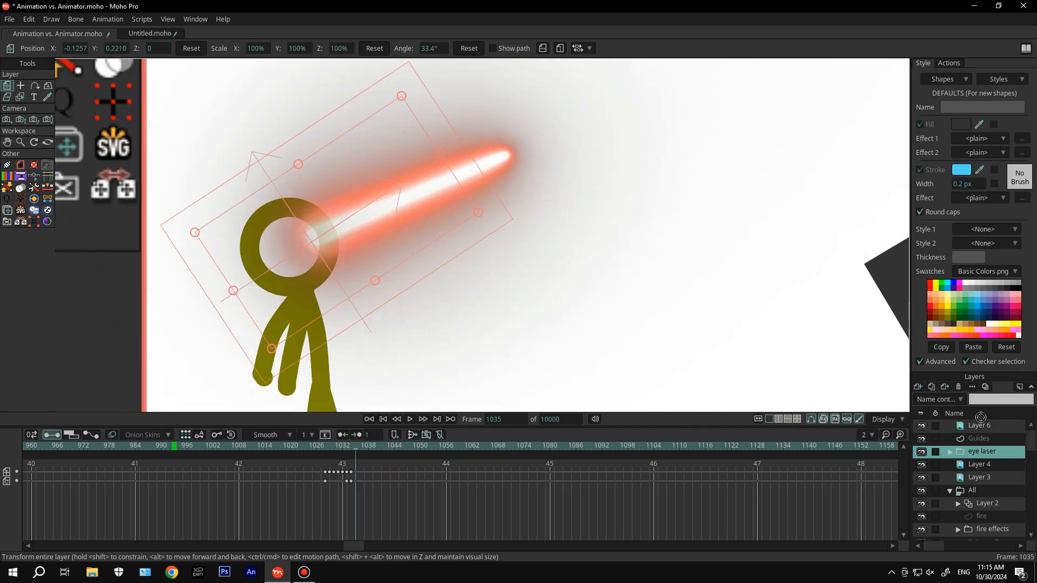
drag(982, 451, 980, 421)
key(Right)
key(Right)
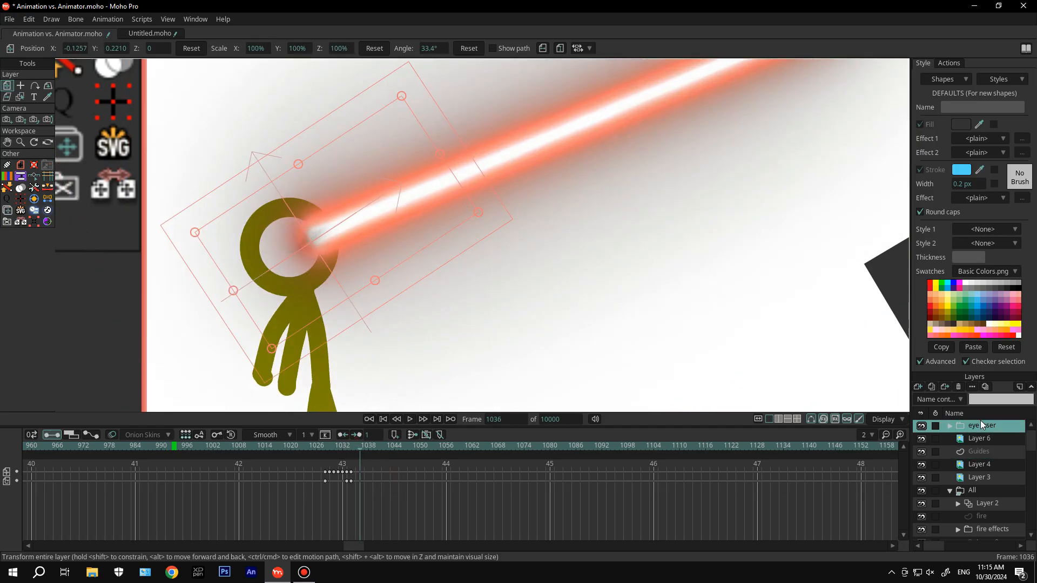
key(Left)
scroll(295, 222, down, 3)
scroll(297, 224, up, 5)
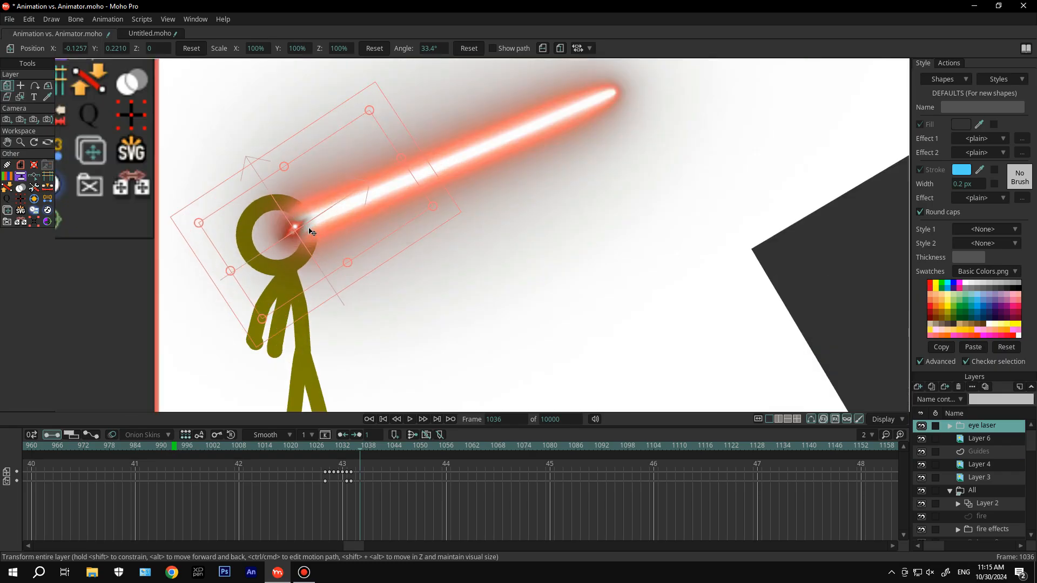
Turn off the eye laser group's visibility from frame 1039
scroll(310, 234, down, 4)
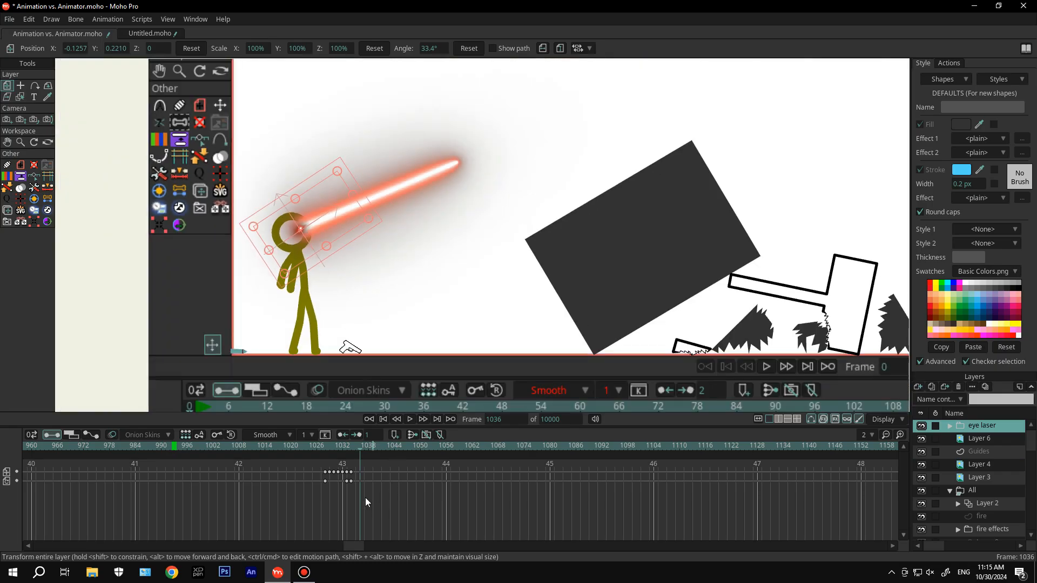
drag(360, 448, 352, 446)
drag(352, 446, 373, 446)
double_click(979, 426)
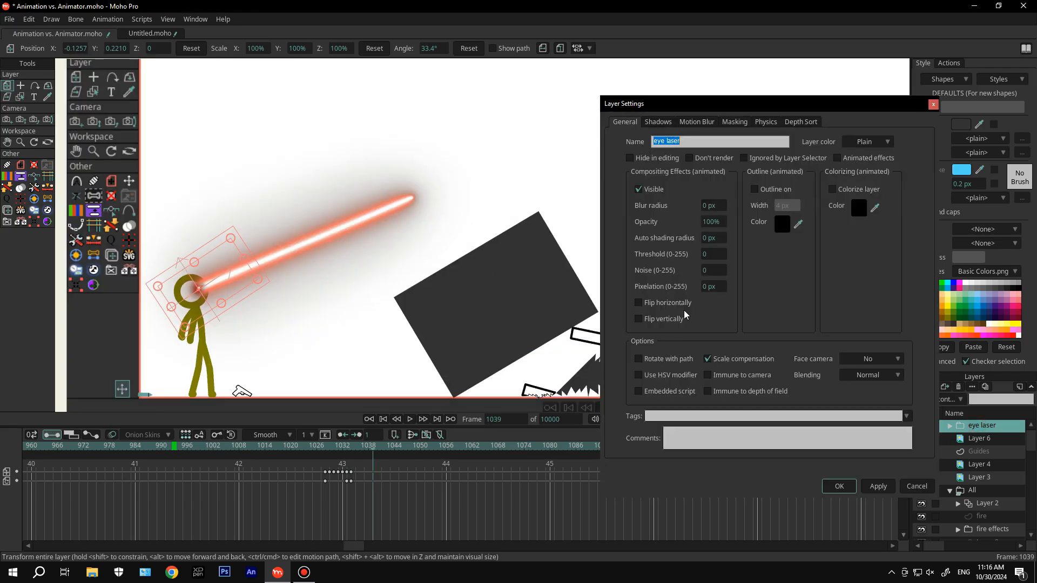
click(839, 486)
Import the fire effects_106.png image from the eye laser folder as a new layer
click(918, 387)
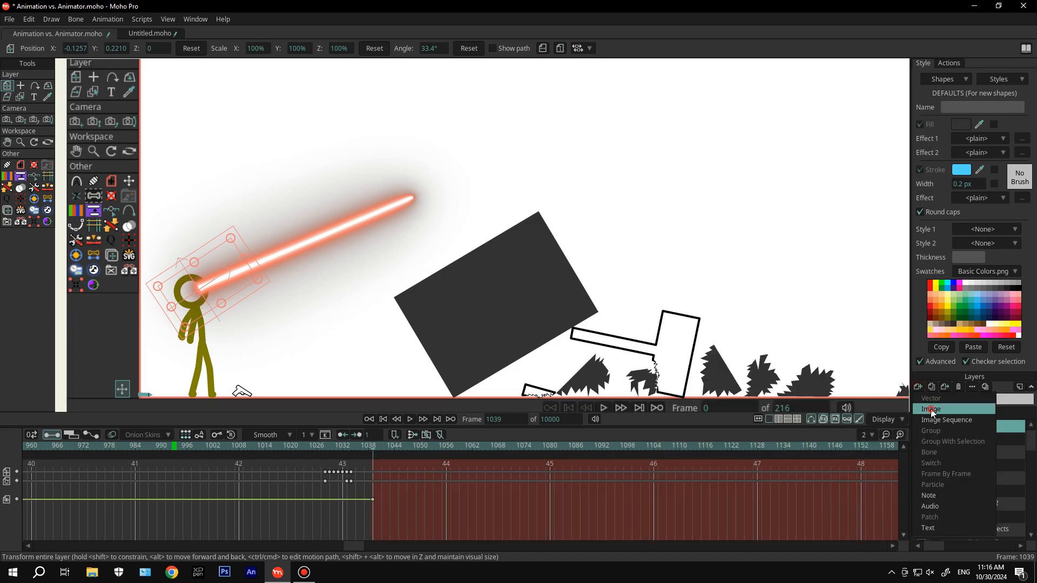
click(929, 409)
click(54, 40)
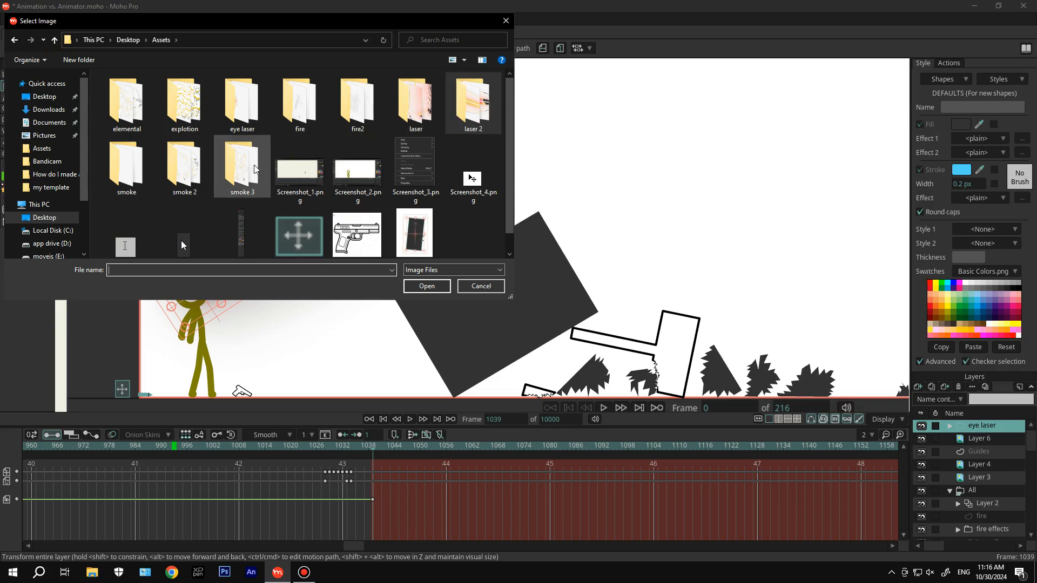
double_click(246, 116)
double_click(179, 115)
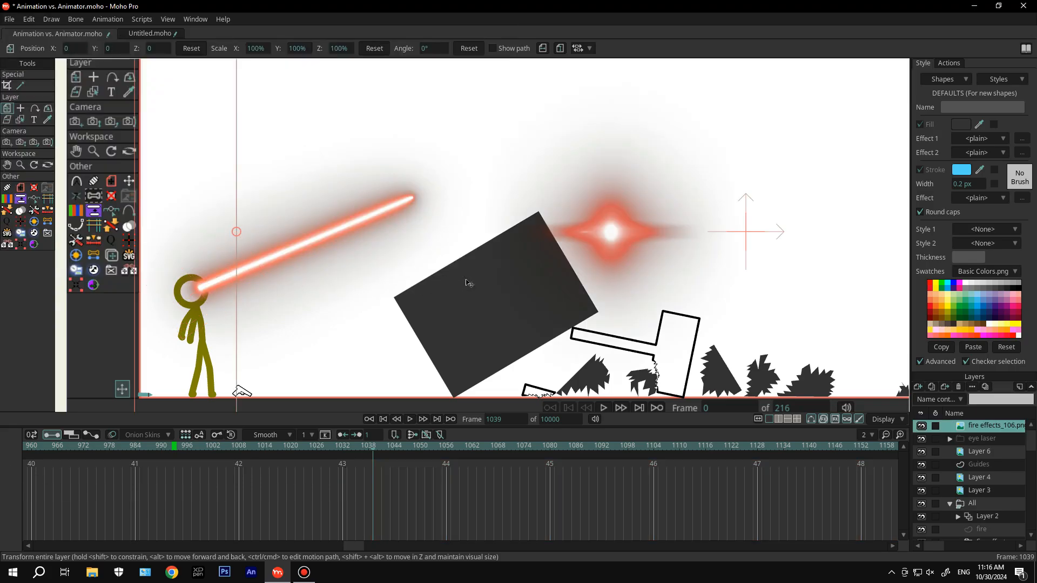
At frame 1039, scale the fire effects_106.png glow down to 13% and place it by the figure's eye
drag(696, 252, 411, 246)
scroll(404, 245, down, 4)
drag(648, 363, 503, 245)
scroll(434, 240, up, 6)
drag(419, 259, 103, 315)
scroll(262, 312, up, 3)
drag(264, 312, 275, 324)
scroll(275, 324, down, 2)
drag(536, 327, 511, 313)
scroll(367, 249, up, 4)
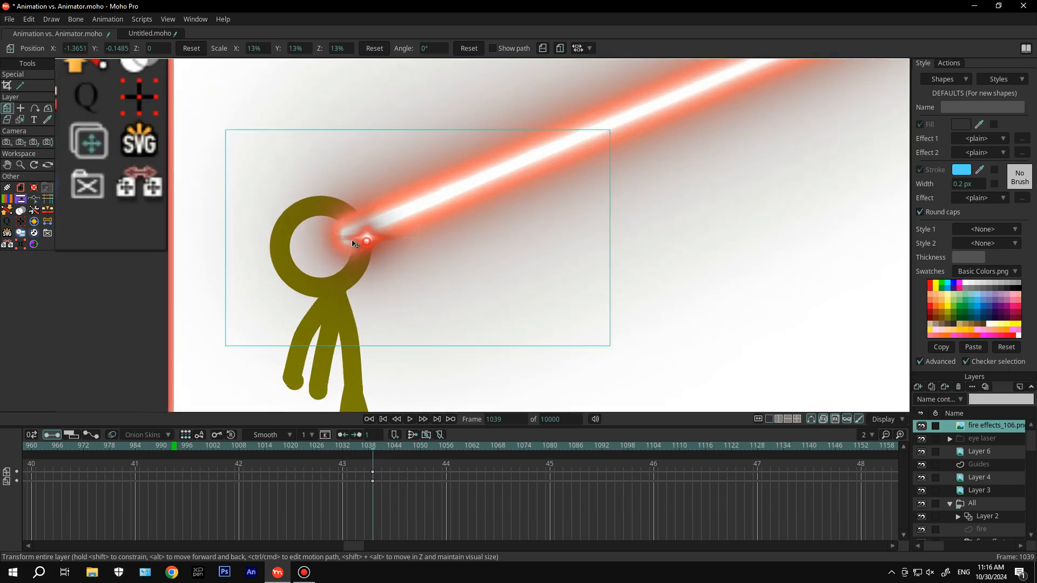
Rotate the glow image to 15.9°, scale it to 12.7% and fit it over the beam's origin
drag(354, 238, 336, 241)
drag(613, 303, 619, 244)
drag(458, 253, 452, 238)
drag(610, 276, 570, 267)
Turn off the visibility of the fire effects_106.png layer at frame 0
click(351, 446)
click(383, 419)
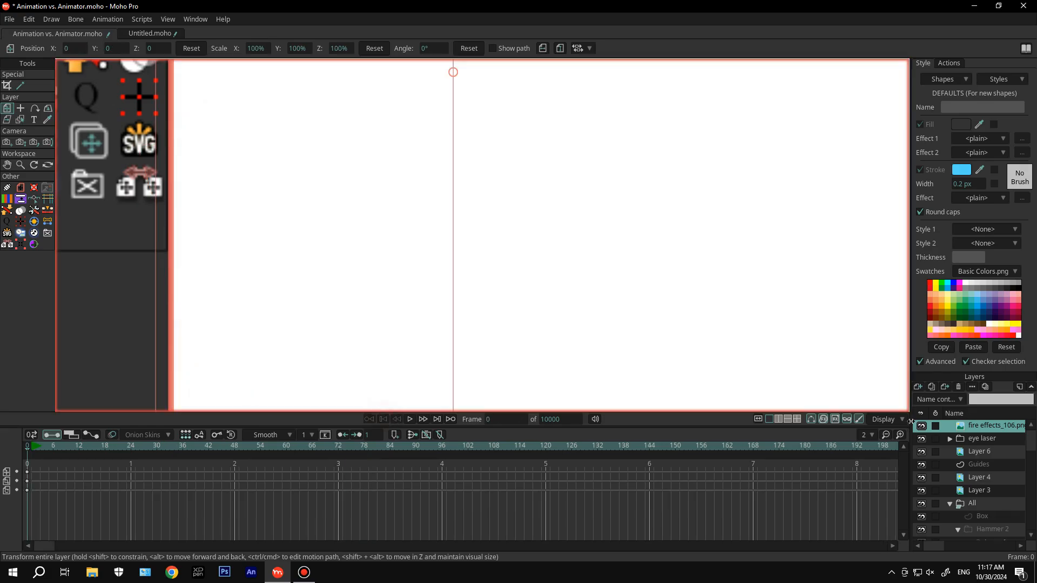
double_click(993, 427)
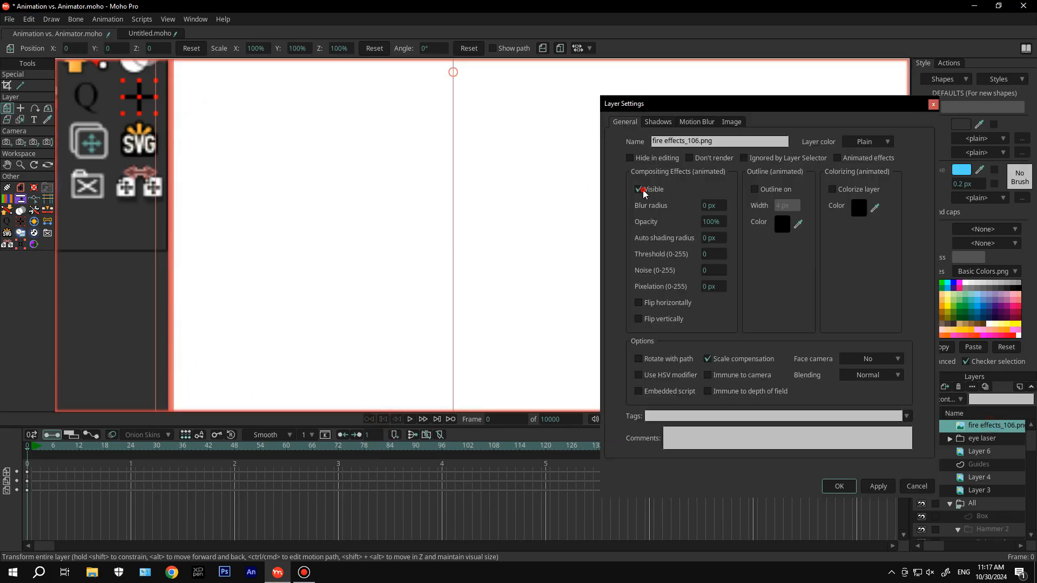
click(837, 486)
Play the laser shot and step between frames 1033 and 1040 to examine where the beam begins
key(space)
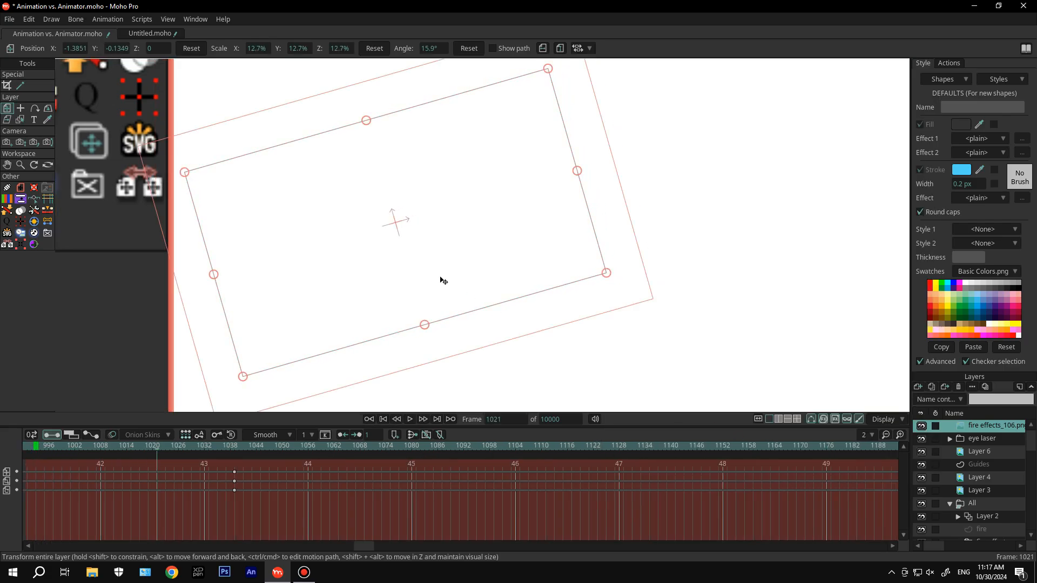
key(space)
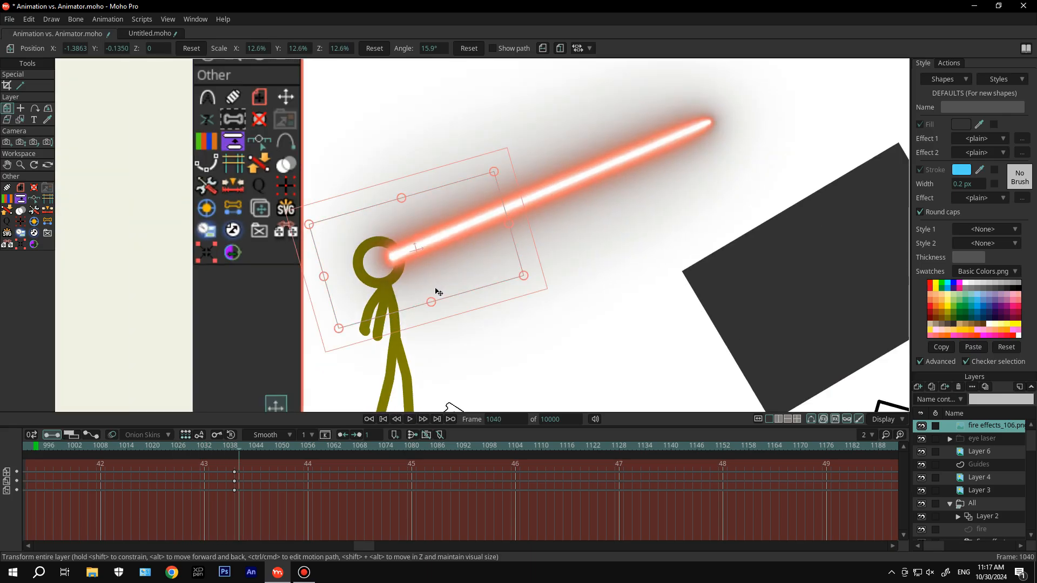
key(ctrl+Left)
key(ctrl+Left)
key(ctrl+Left)
key(ctrl+Left)
key(ctrl+Left)
key(ctrl+Left)
key(ctrl+Left)
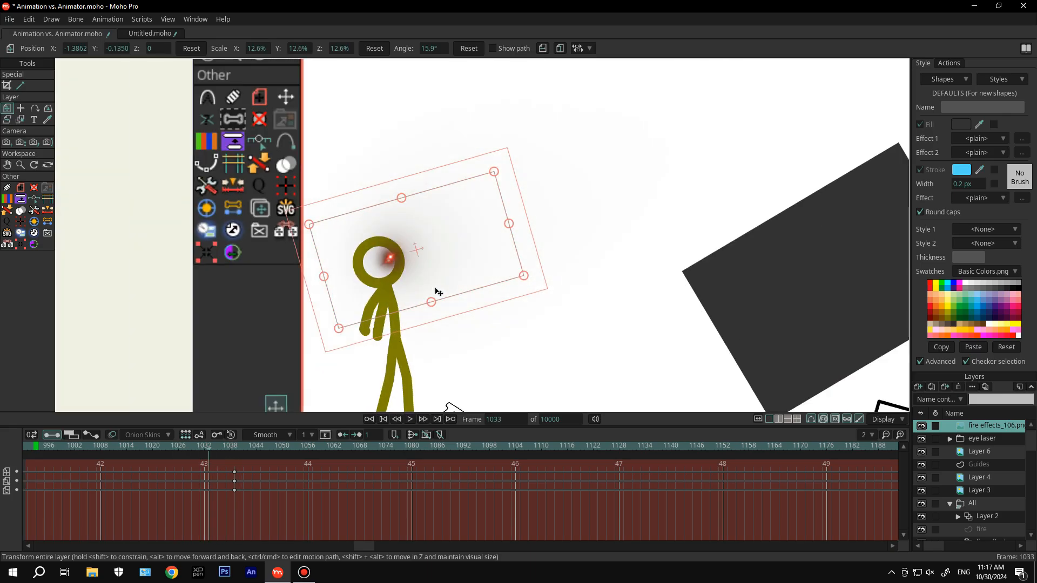
key(ctrl+Right)
key(ctrl+Right)
scroll(398, 268, up, 3)
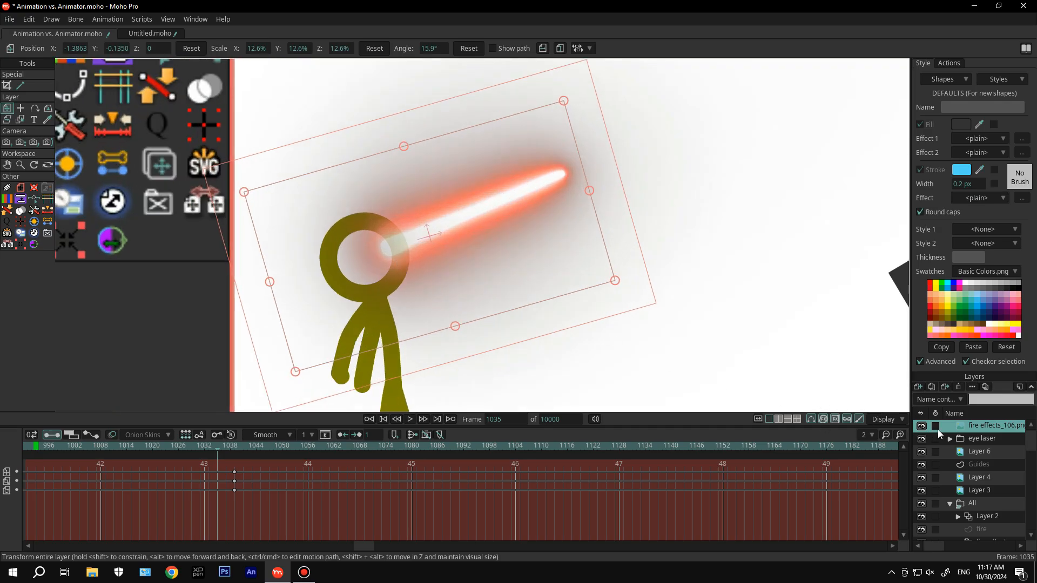
Make the fire effects_106.png layer visible from frame 1035 and compare it with frame 1034
double_click(983, 426)
click(647, 190)
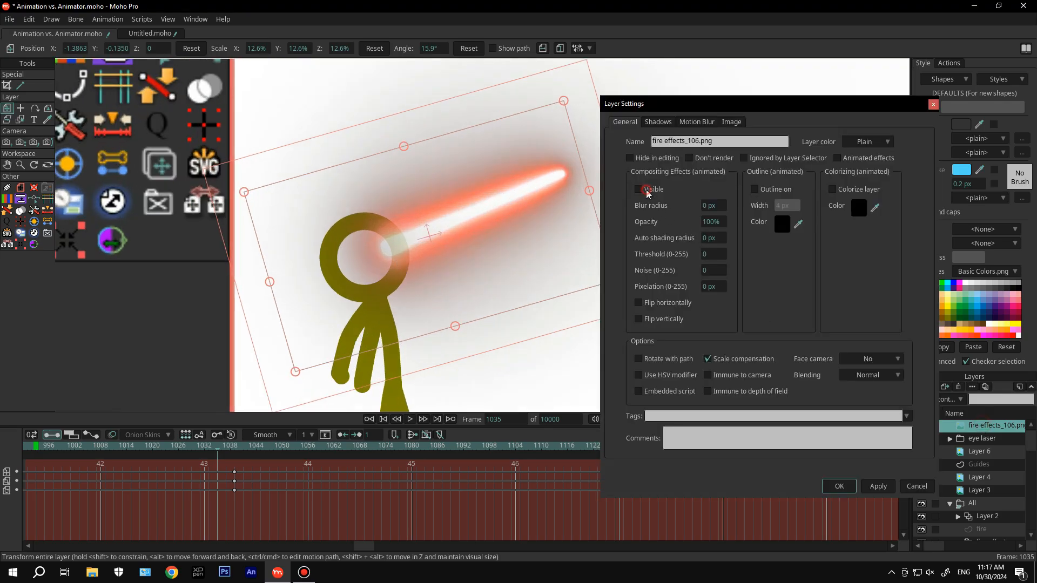
key(Left)
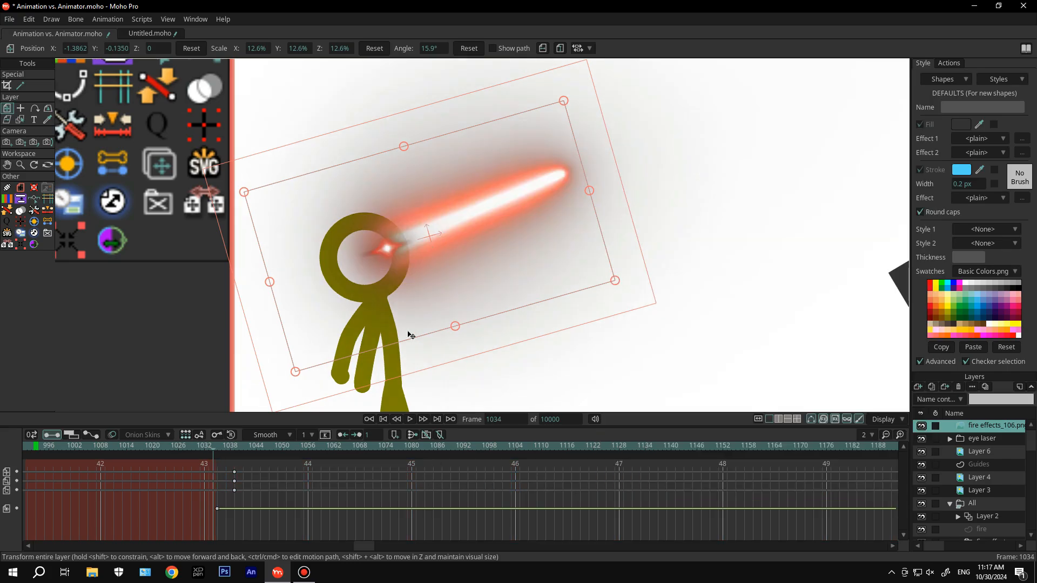
key(Right)
scroll(400, 252, up, 3)
key(Left)
key(Right)
key(Left)
Key the eye laser group's scale and rotation at frame 1032 while stepping through the head's rise to frame 1034
click(972, 439)
scroll(470, 195, down, 2)
key(Left)
key(Left)
key(Left)
key(Left)
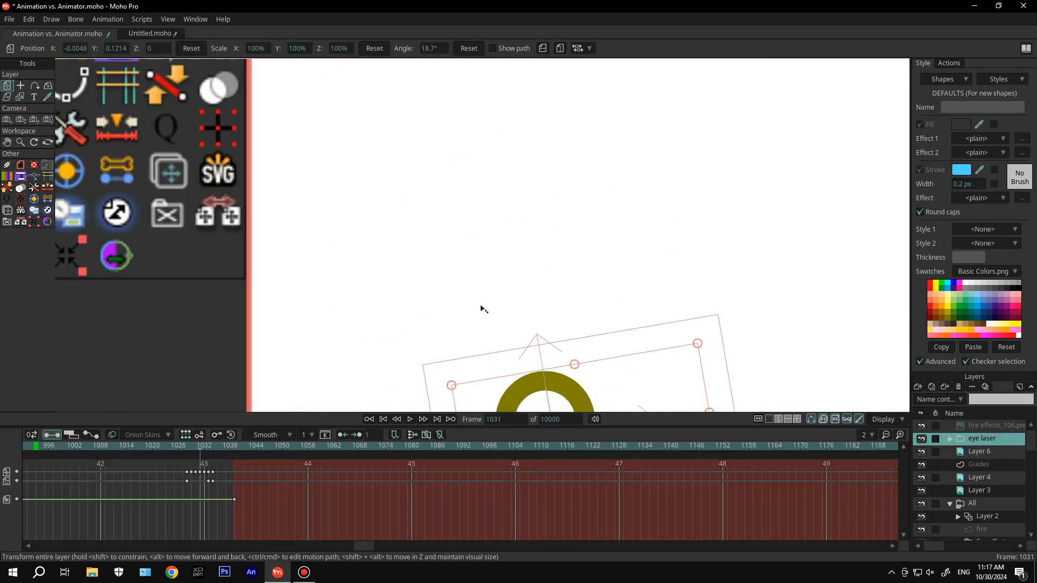
key(Right)
key(Right)
click(623, 165)
key(Right)
key(Right)
drag(578, 203, 605, 208)
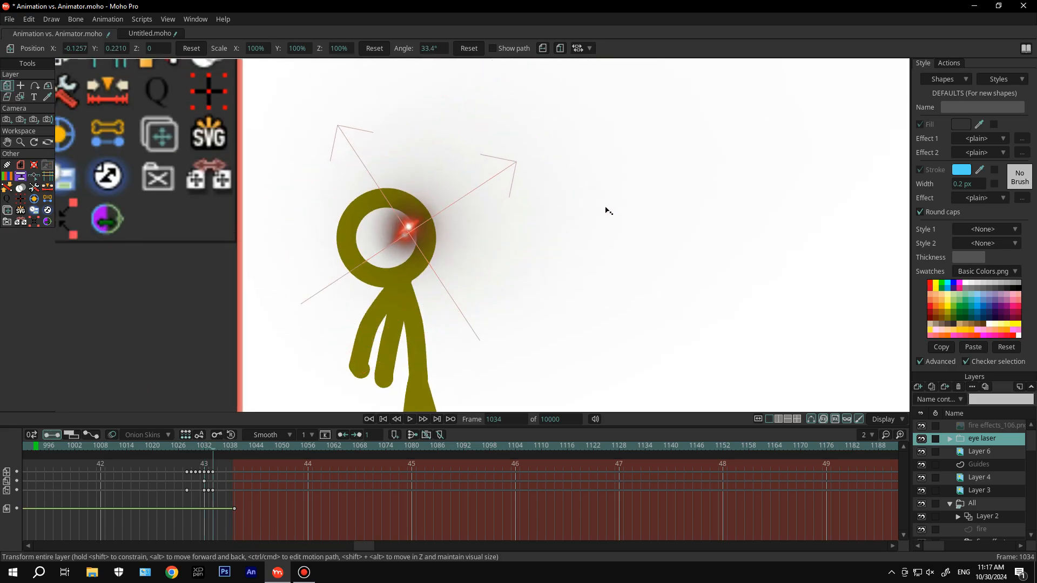
At frame 1035, rotate the fire effects_106.png glow to 31.5° to match the eye laser group
key(Left)
key(Right)
key(Right)
click(987, 425)
drag(652, 162, 535, 194)
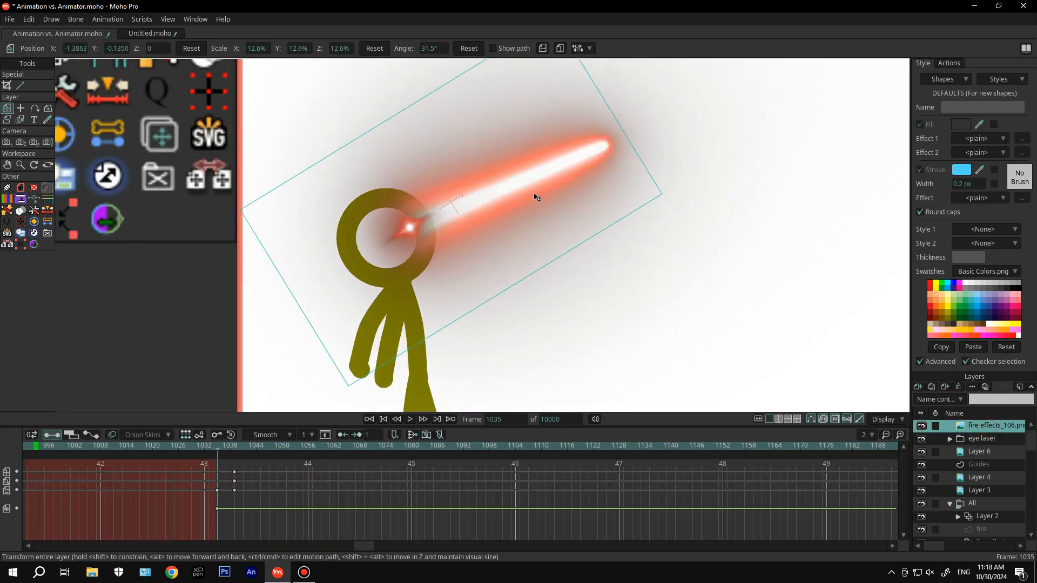
Duplicate the fire effects_106.png layer and offset one copy slightly as the second eye's glow
right_click(970, 426)
click(970, 515)
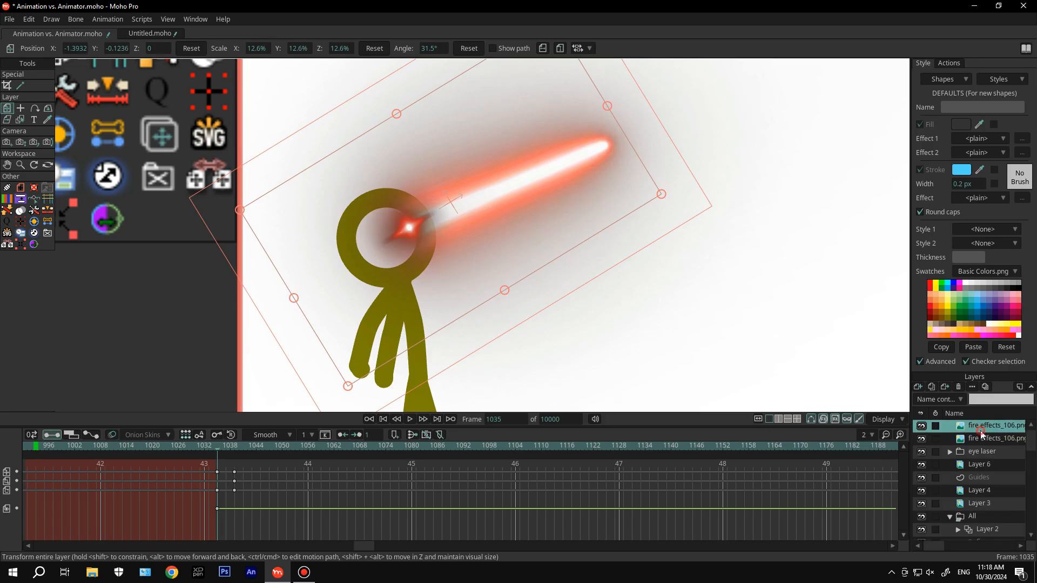
drag(484, 227, 468, 246)
key(Down)
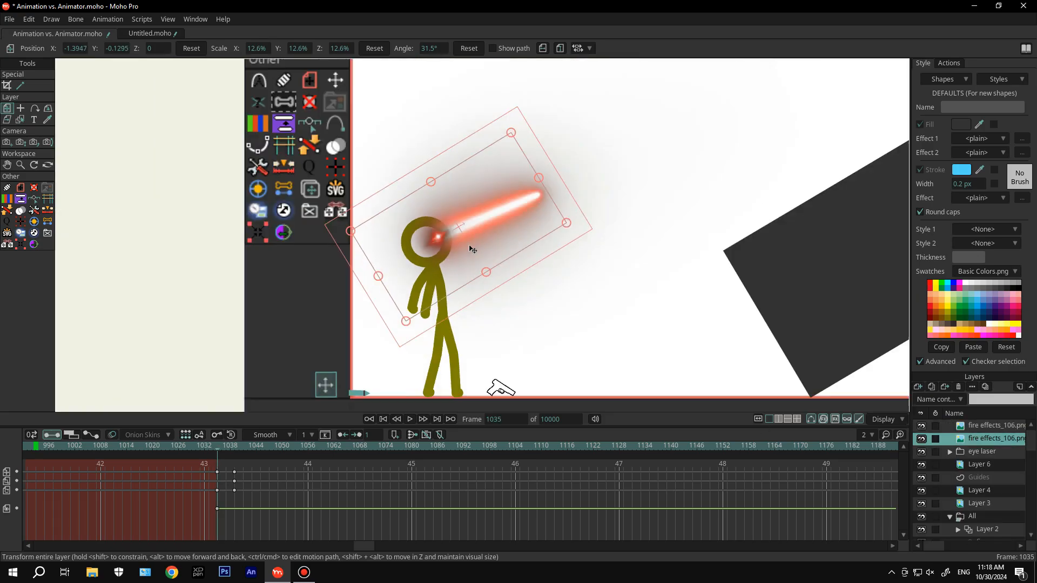
Move the frame 1039 keyframes of the fire effects_106.png glow layers back to frame 1035
key(Right)
key(Right)
key(Right)
drag(239, 494, 233, 494)
click(975, 425)
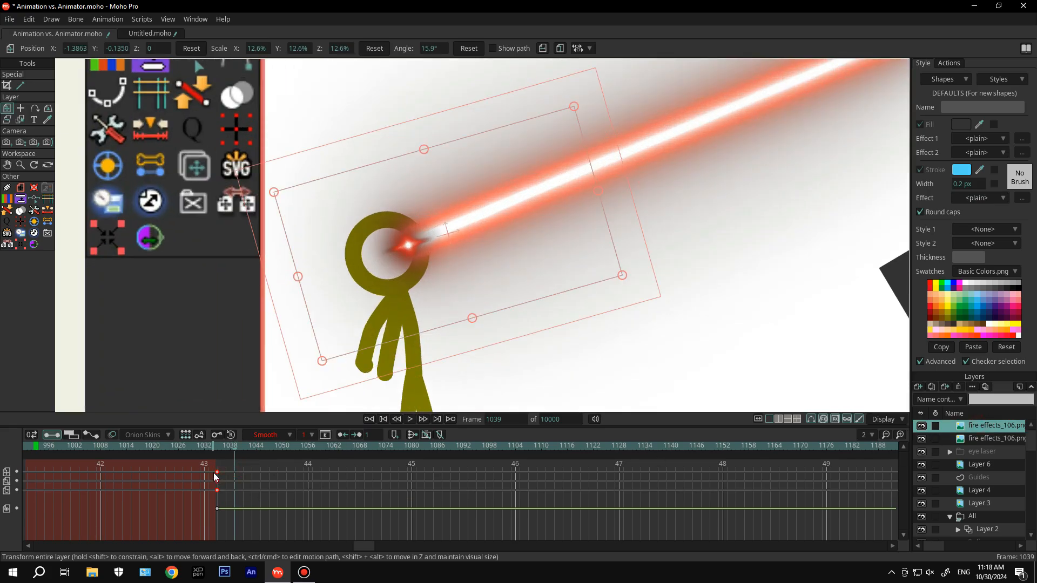
click(215, 475)
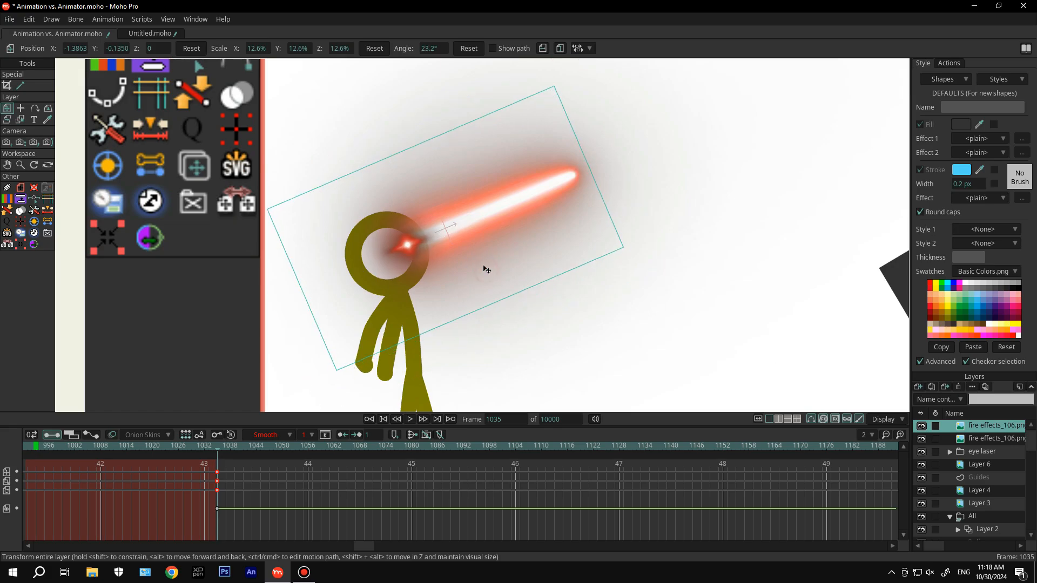
At frame 1035, rotate the upper glow copy to 25.4° and reposition it, comparing with frame 1034
drag(483, 265, 482, 263)
key(Left)
key(Right)
scroll(484, 264, up, 4)
drag(853, 198, 853, 182)
key(Left)
key(Right)
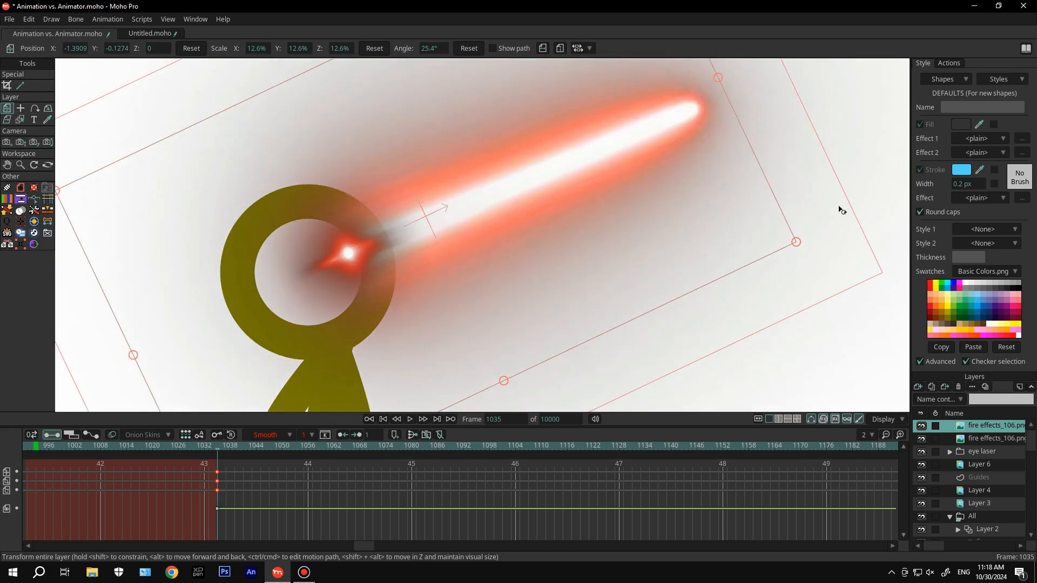
key(Left)
key(Right)
Rotate the upper glow copy to 32.5° and fine-tune its position over the eye at frame 1035
drag(816, 215, 796, 173)
key(Left)
key(Right)
key(Left)
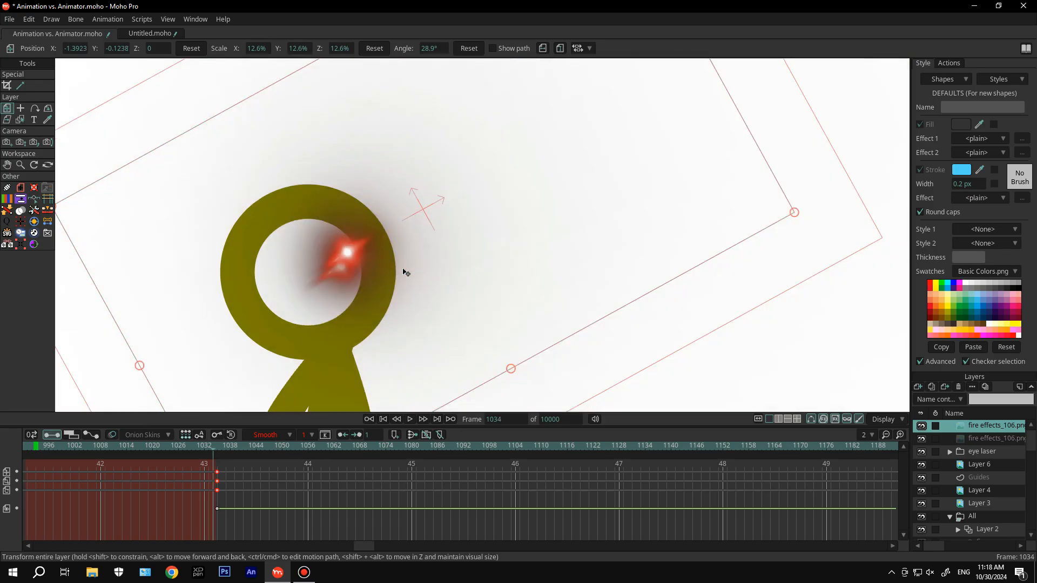
key(Right)
drag(404, 273, 399, 271)
drag(815, 210, 815, 184)
key(Left)
key(Right)
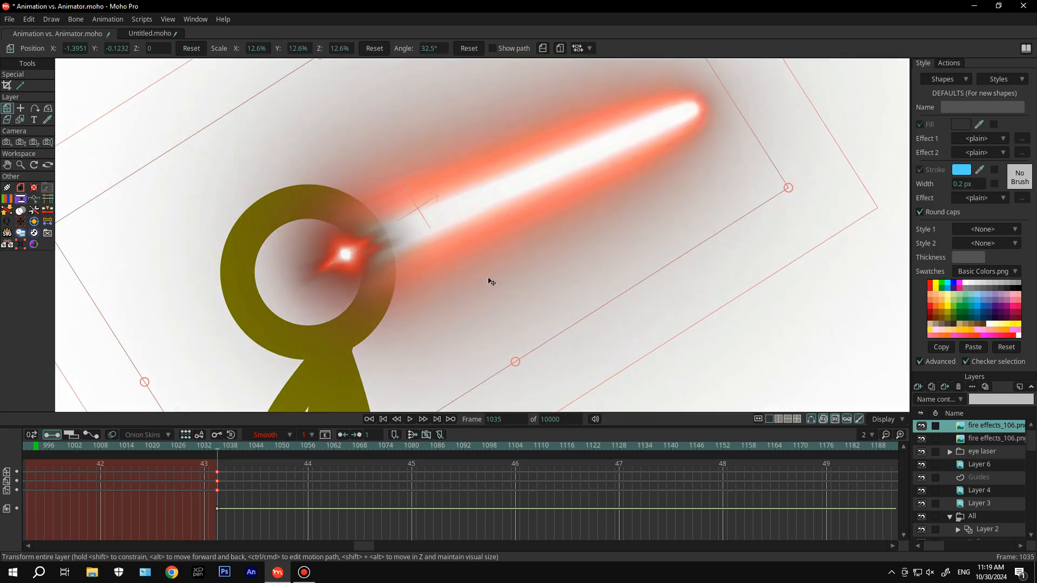
Rotate and reposition the lower fire effects_106.png copy at frame 1035 to match the other eye
click(987, 441)
drag(780, 250, 774, 197)
drag(656, 246, 659, 255)
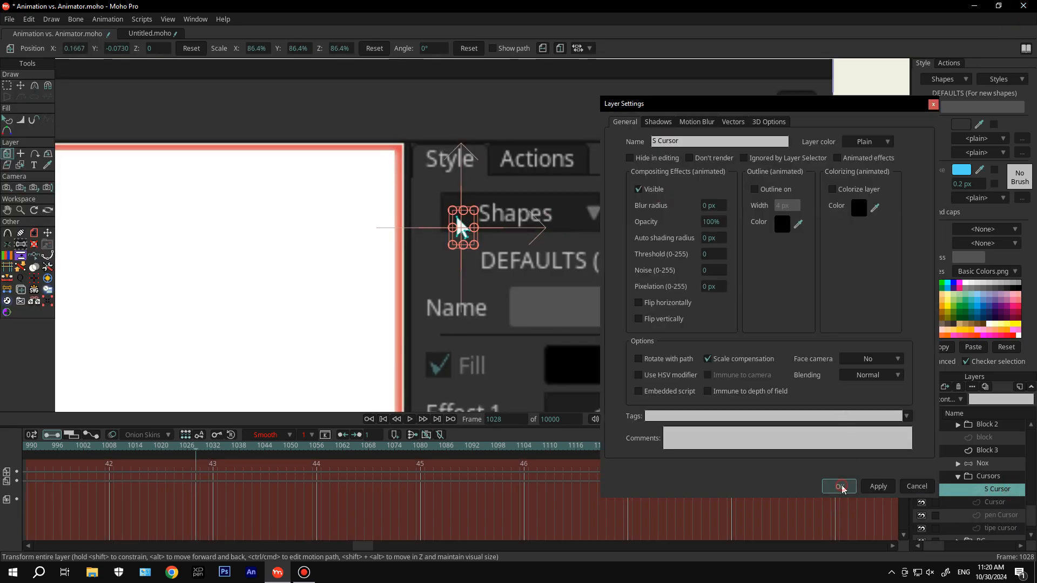
Make the S Cursor layer visible from frame 1028
click(838, 485)
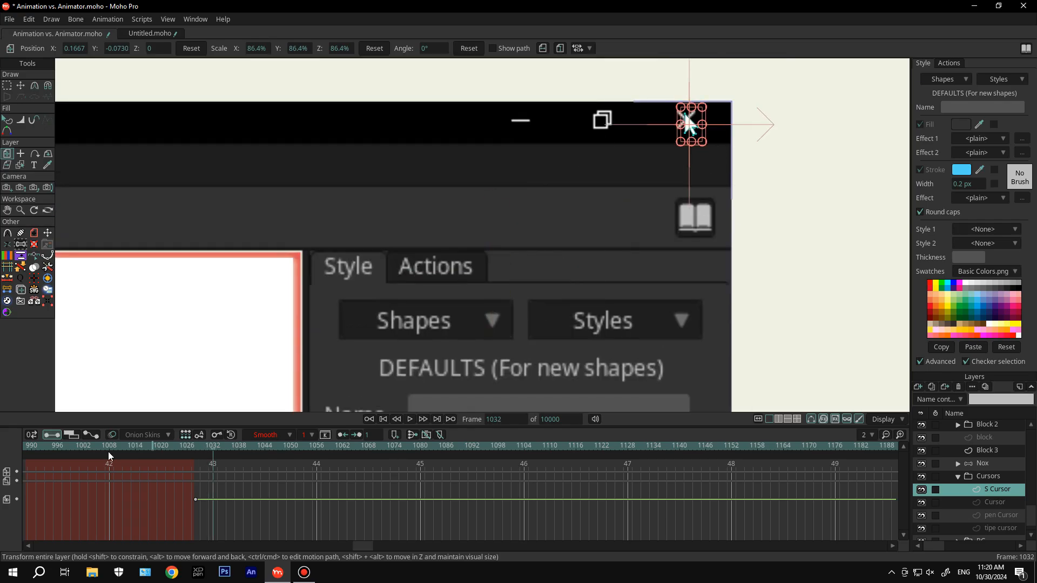
Move the Cursors group's keyframe from frame 1035 to 1034 and check the cursor's motion over the neighbouring frames
click(988, 476)
drag(225, 472, 222, 472)
click(230, 462)
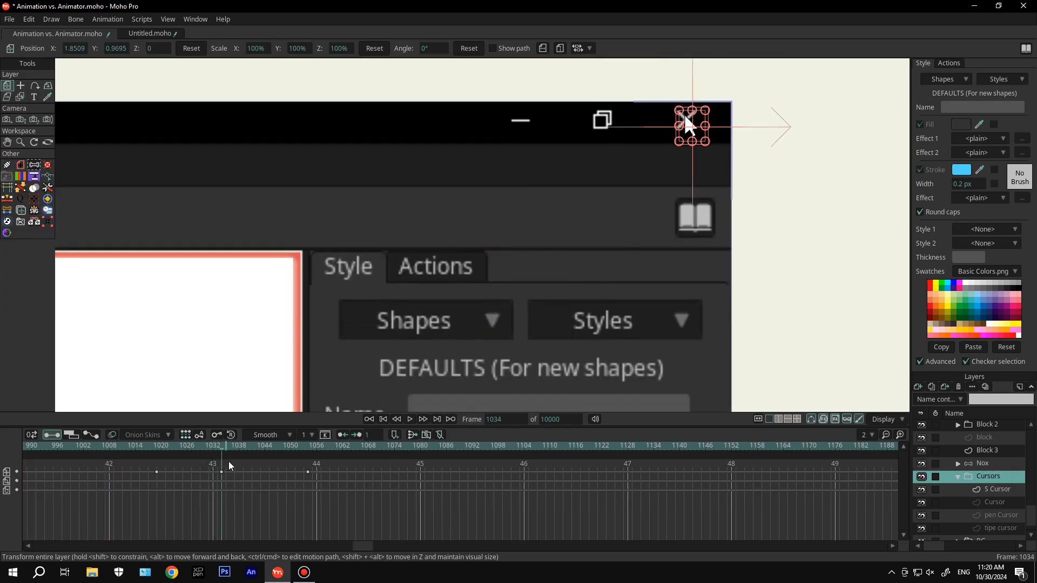
key(Left)
key(Right)
key(Right)
key(Right)
key(Right)
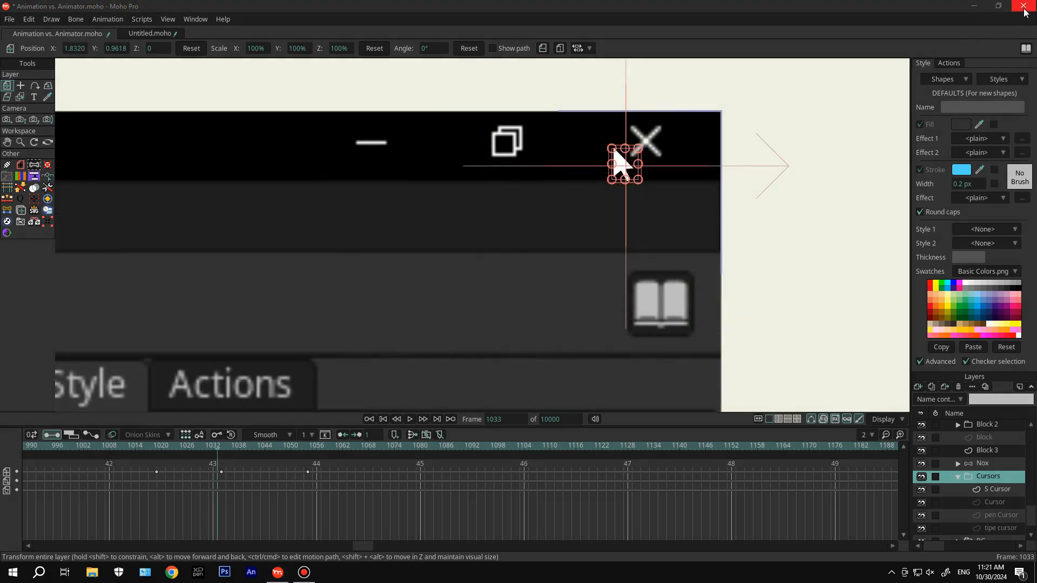
Capture a screenshot of the application window's highlighted red close button and save it as Screenshot_11.png in the Assets folder
key(Print)
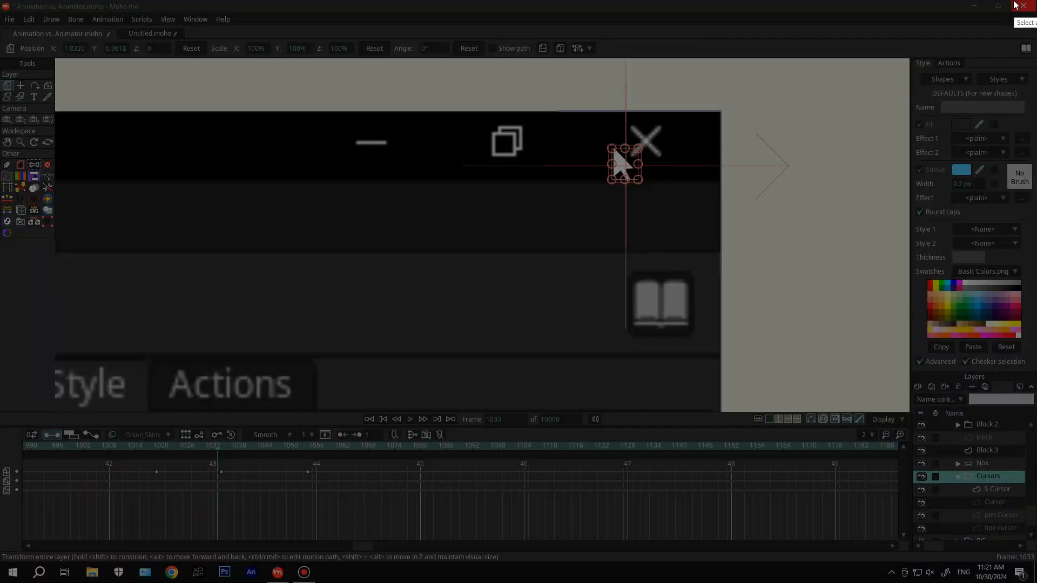
drag(1034, 9, 1034, 13)
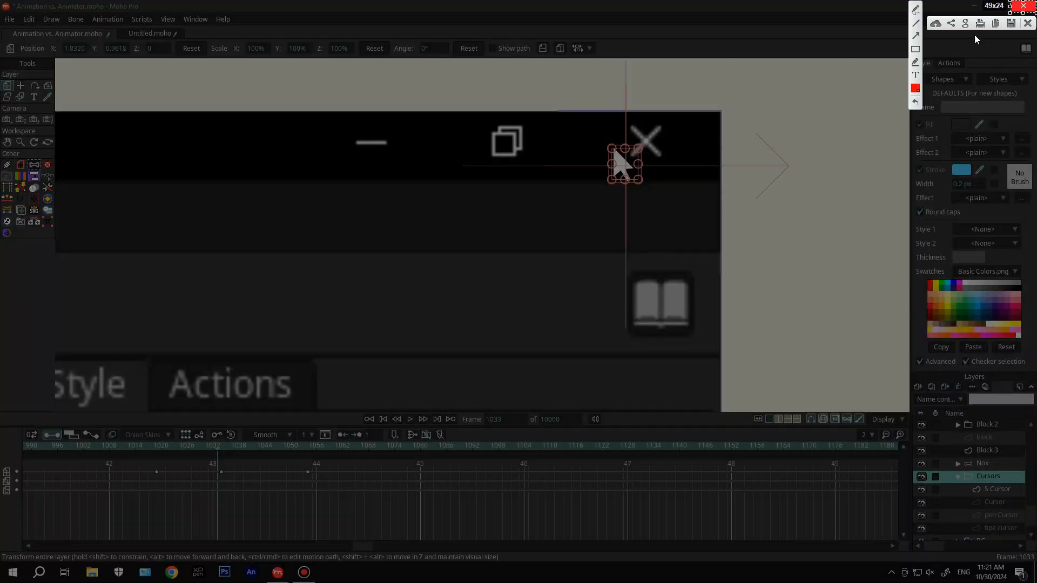
click(1010, 23)
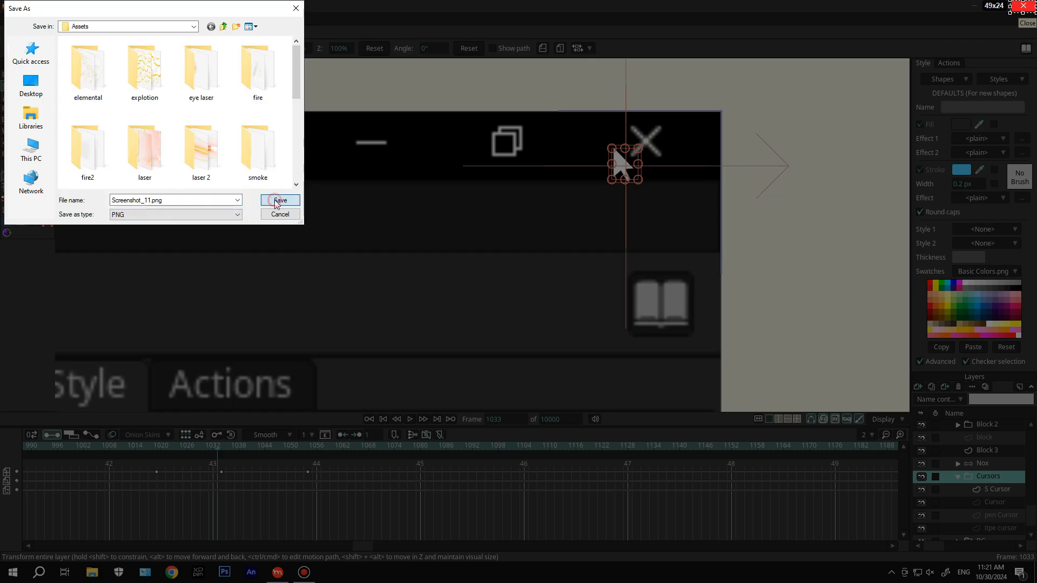
click(274, 201)
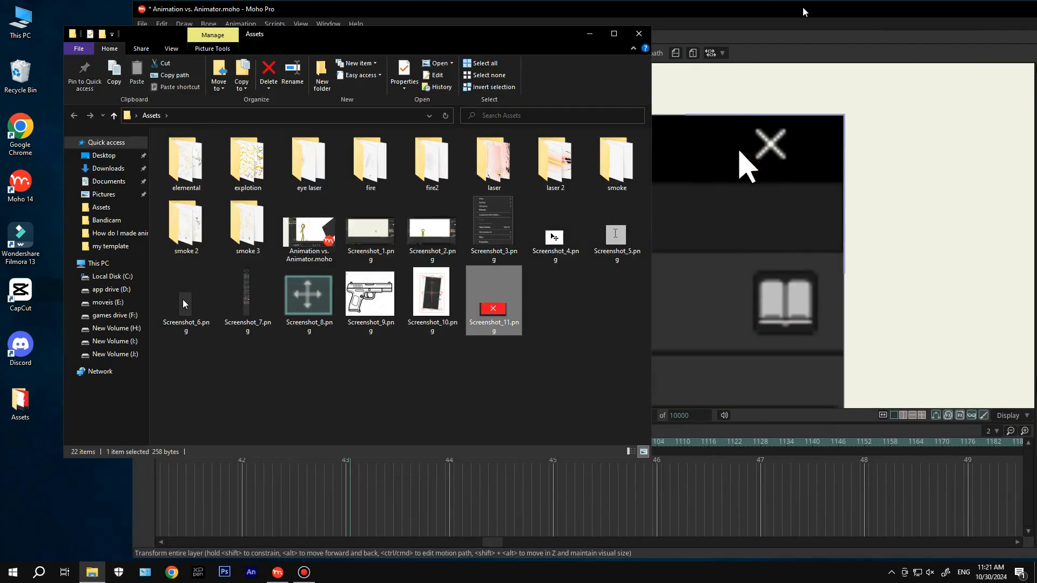
Import Screenshot_11.png from the Assets folder and place it over the drawn window's close button, at about X 1.73, Y 0.98
drag(431, 303, 467, 329)
scroll(548, 111, down, 6)
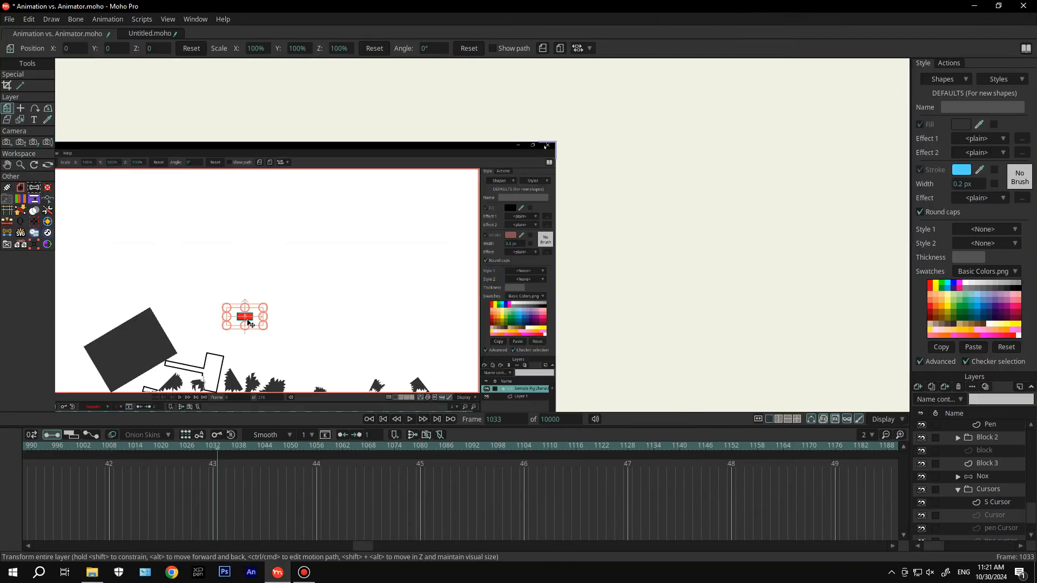
drag(249, 322, 397, 196)
scroll(549, 148, up, 8)
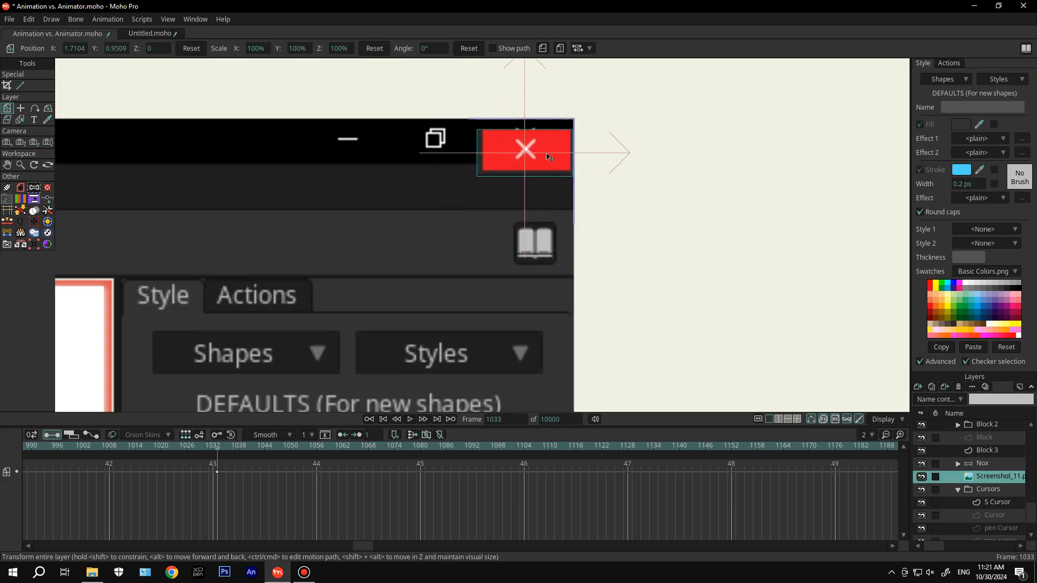
drag(545, 156, 548, 146)
key(ctrl+Left)
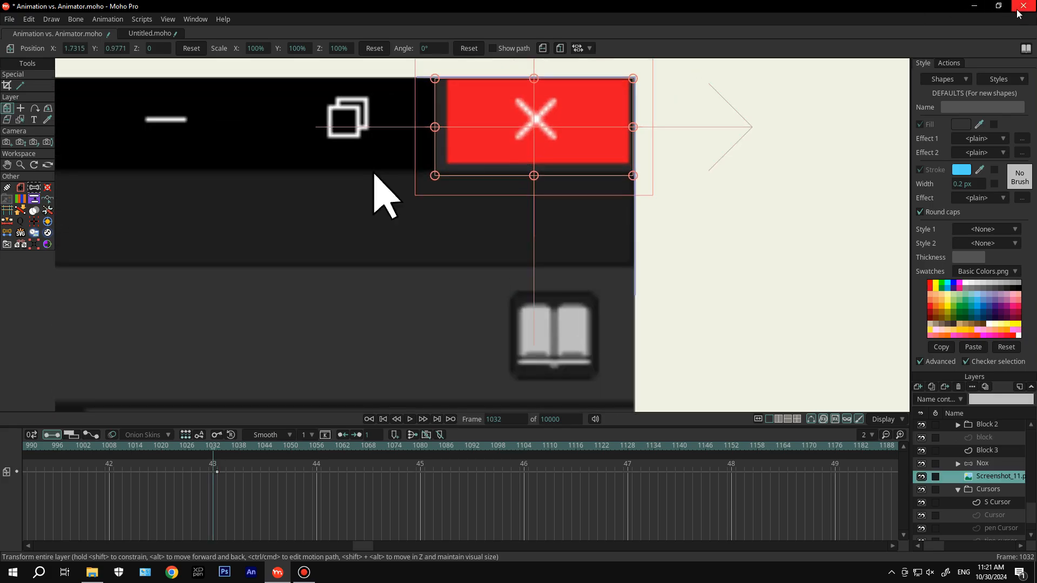
Crop the Screenshot_11.png image to the edges of the red close button, removing its dark border
click(6, 86)
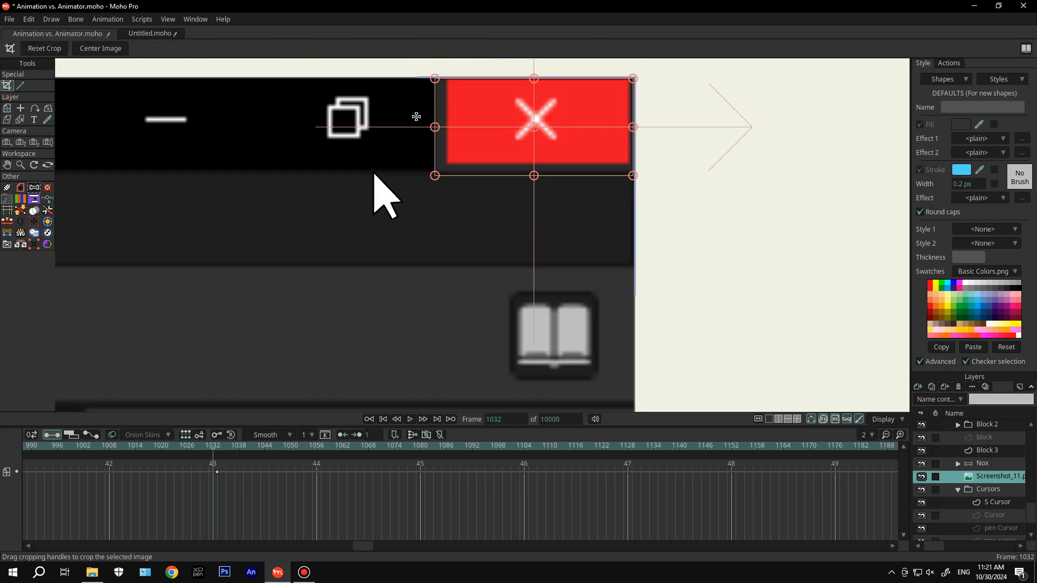
scroll(414, 188, up, 2)
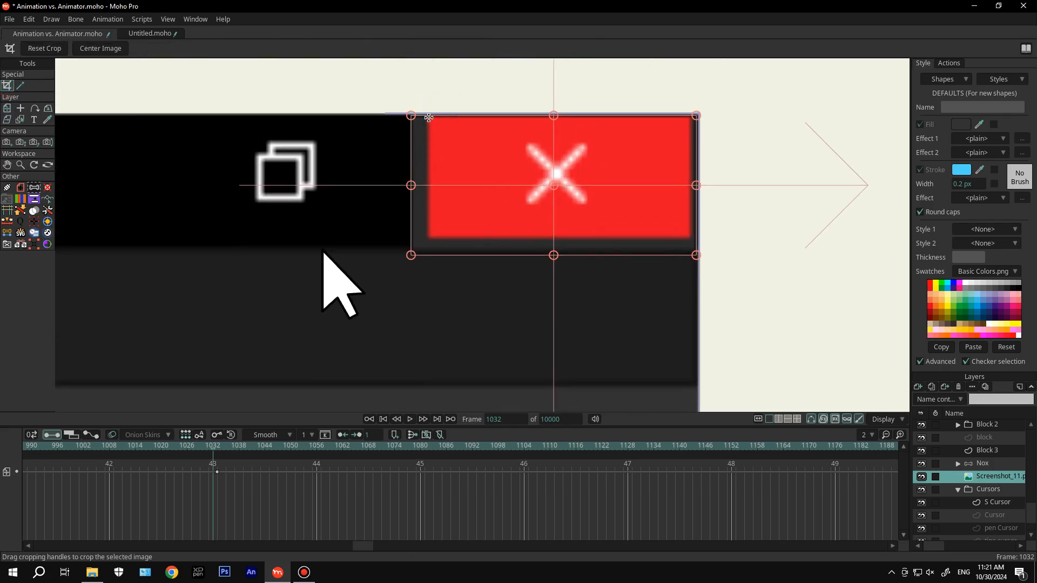
drag(428, 117, 690, 238)
drag(427, 178, 429, 179)
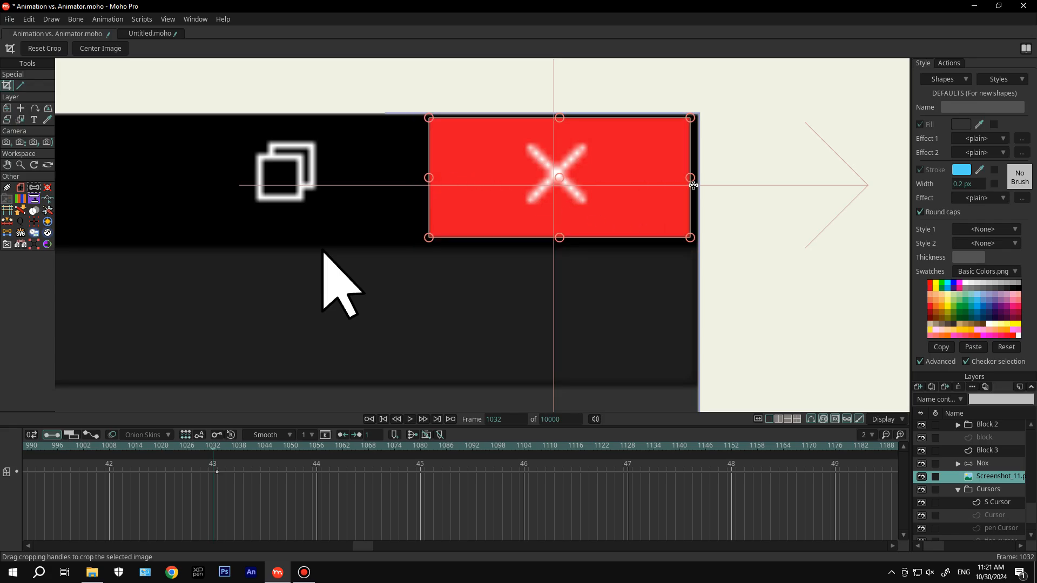
drag(690, 180, 688, 179)
scroll(542, 195, down, 3)
Hide the Screenshot_11.png layer at frame 0
alt+click(155, 447)
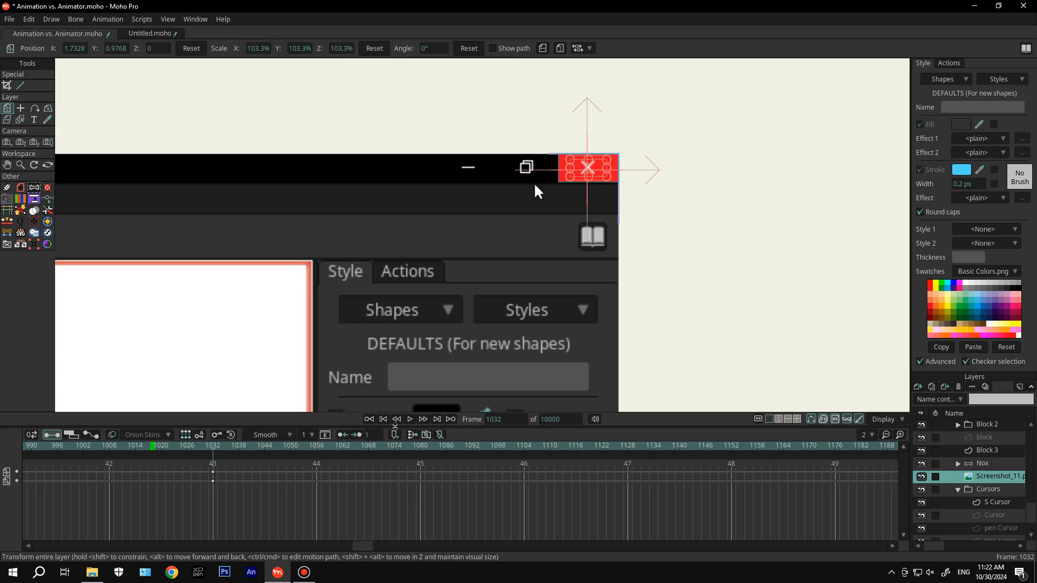
click(383, 420)
scroll(983, 507, up, 1)
scroll(984, 507, down, 7)
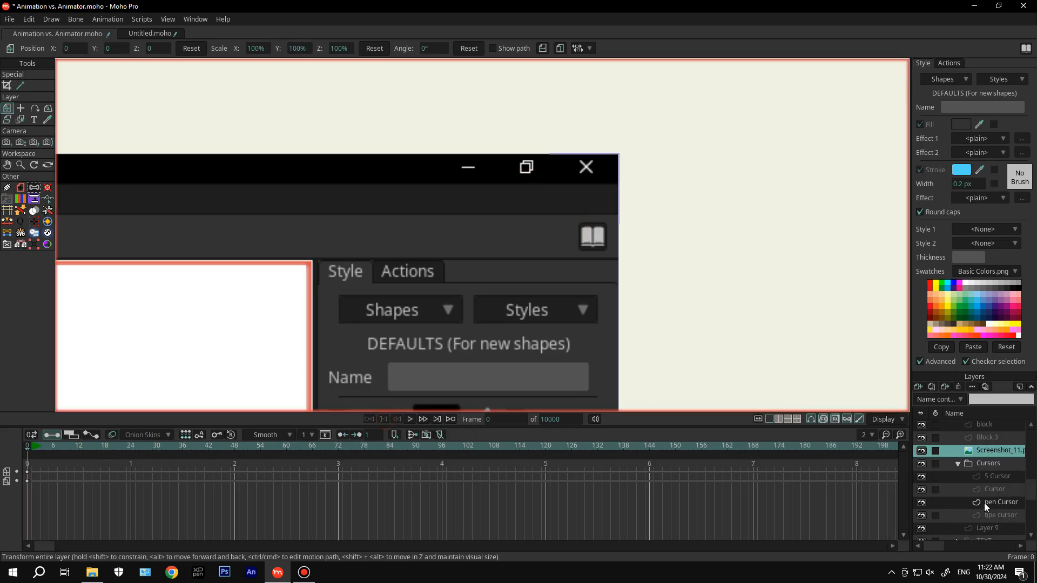
double_click(984, 508)
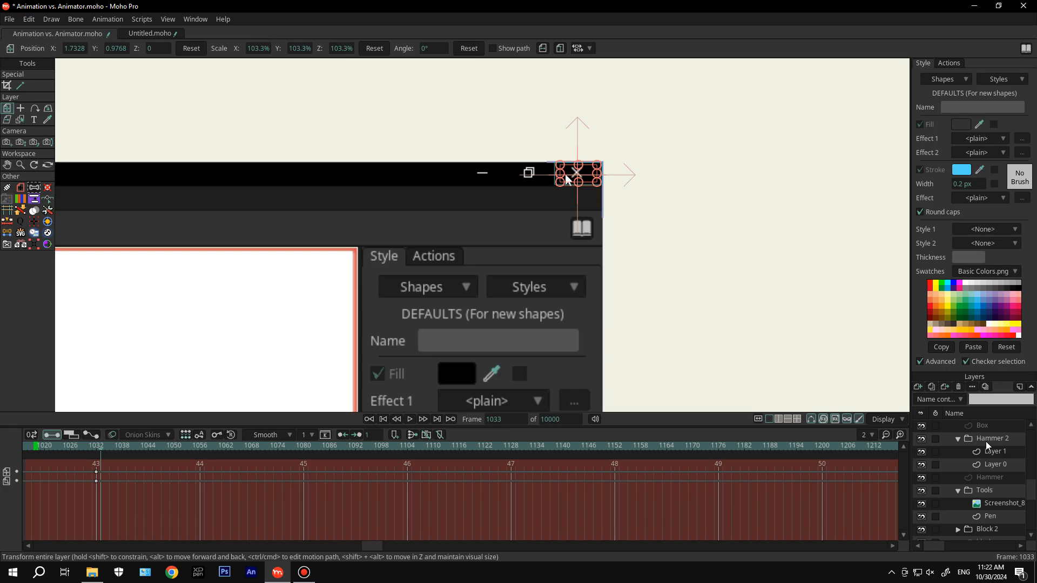
Make the Screenshot_11.png layer visible from frame 1033
scroll(990, 449, down, 2)
scroll(992, 518, down, 1)
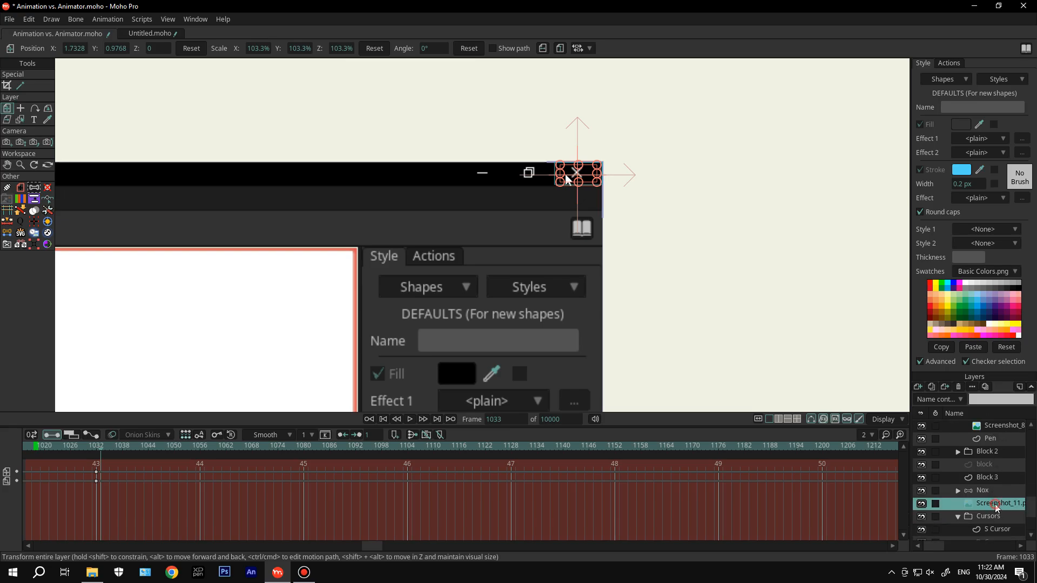
double_click(996, 507)
click(650, 191)
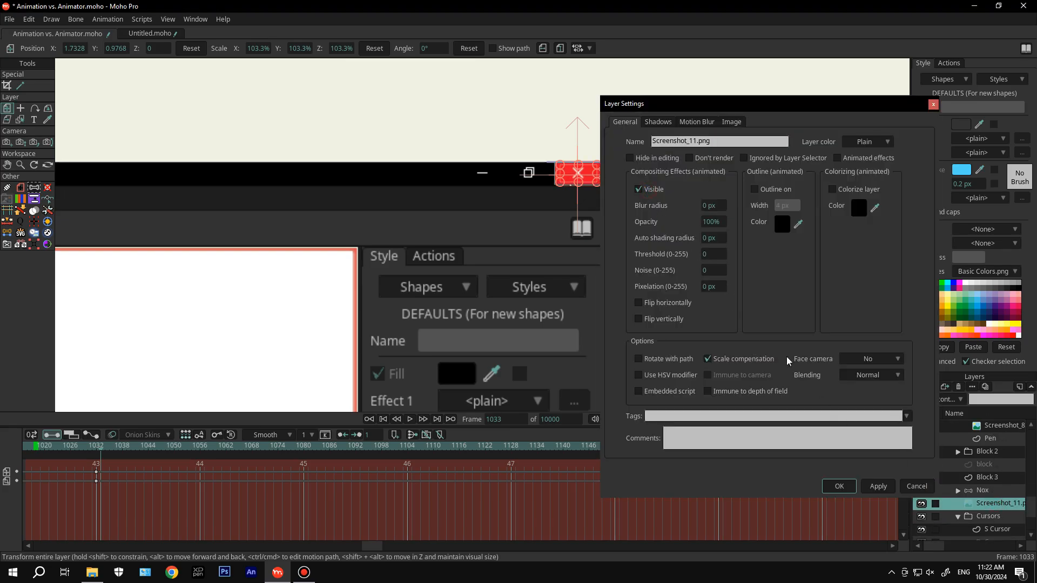
click(839, 487)
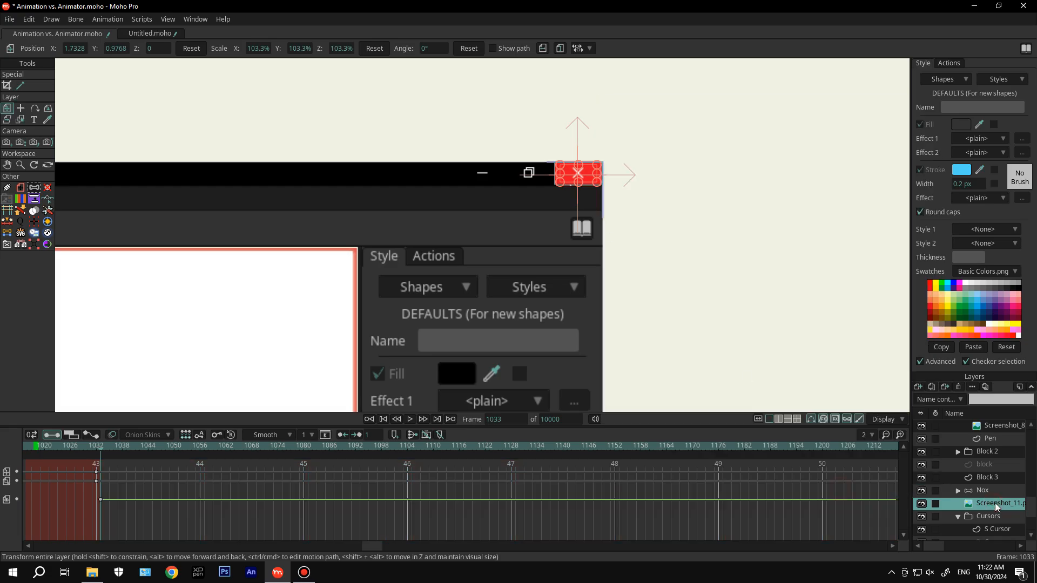
Move the Screenshot_11.png layer below the Cursors group and above BG so the cursor draws over the red button
scroll(984, 531, down, 2)
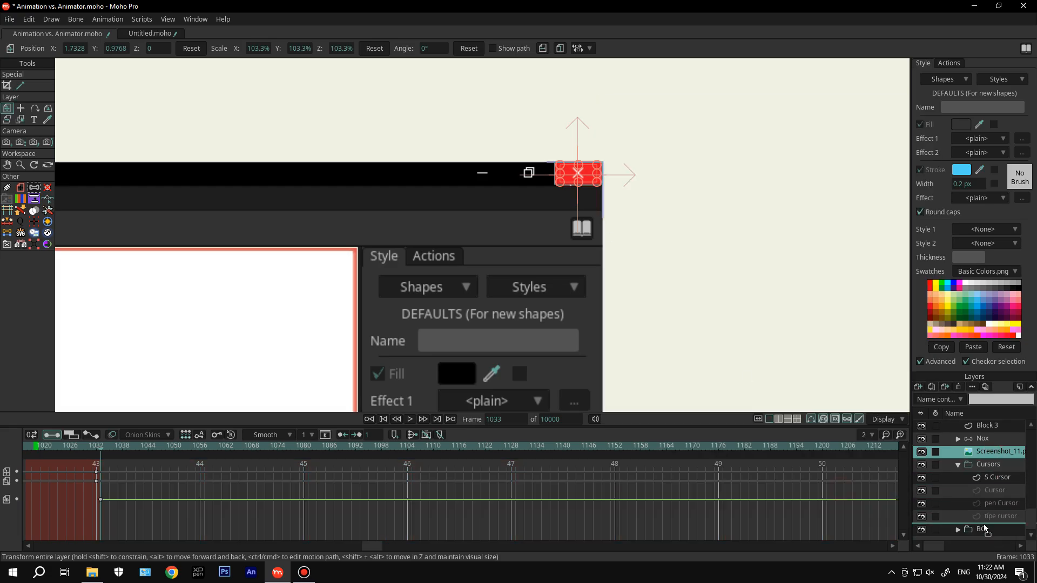
drag(983, 530, 984, 527)
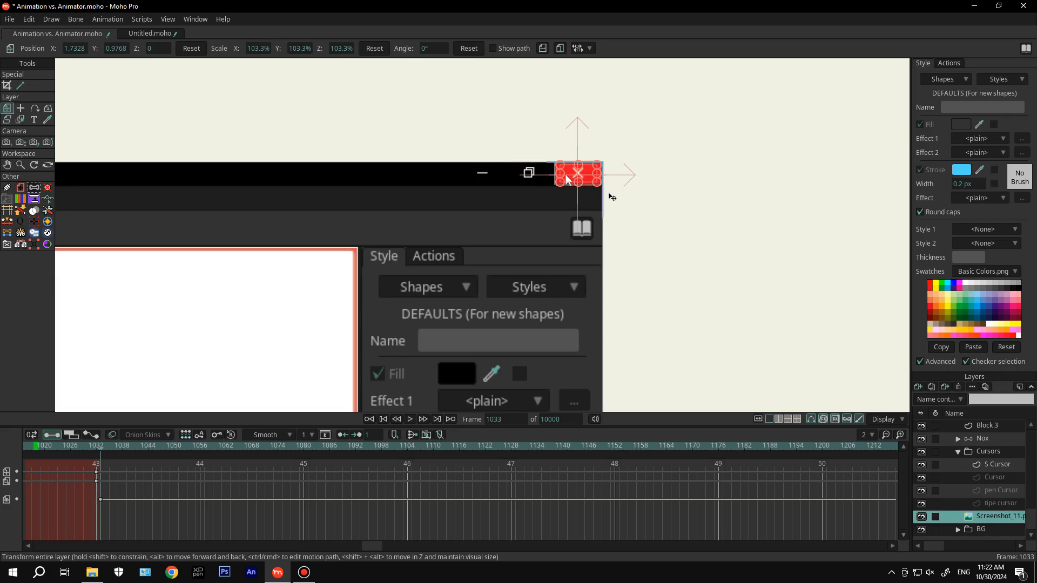
scroll(605, 192, up, 8)
drag(526, 134, 572, 239)
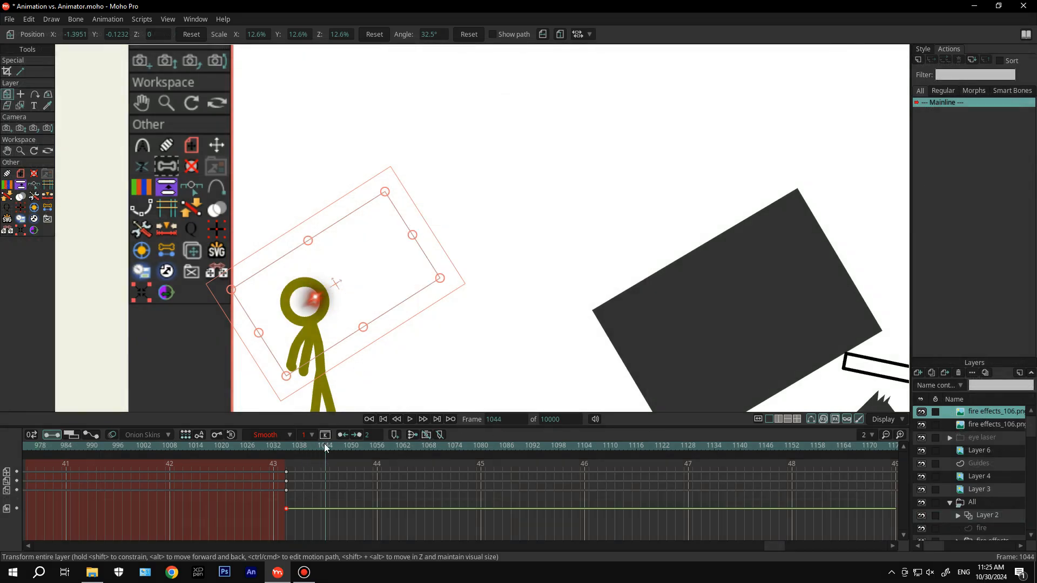
At frame 1042, import fire effects_10.png as a new image layer directly above Layer 6
mouse_move(326, 452)
mouse_down()
mouse_move(305, 451)
mouse_move(319, 446)
mouse_up()
scroll(461, 327, down, 2)
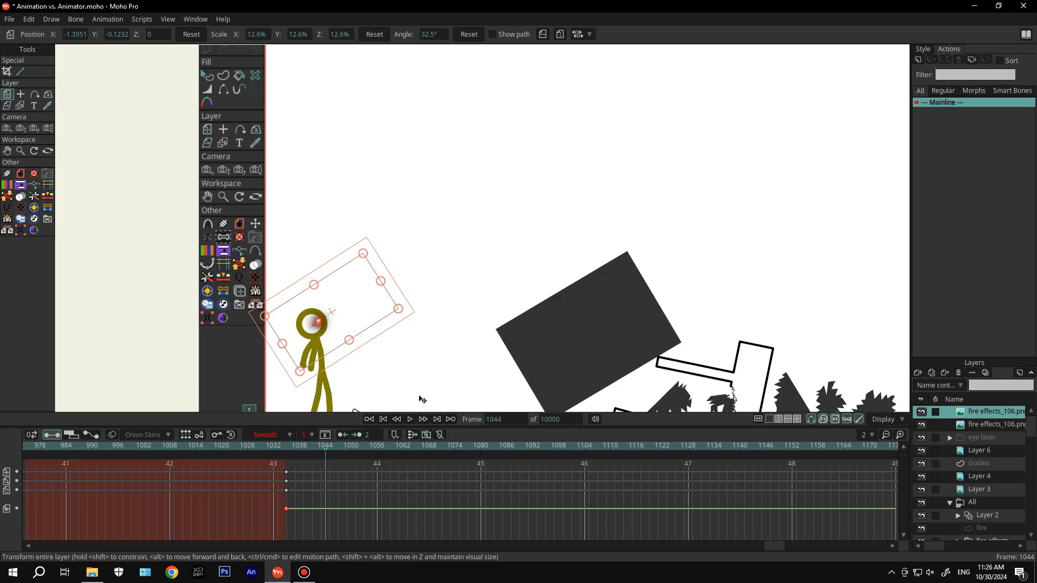
key(Left)
alt+right_click(447, 271)
click(917, 374)
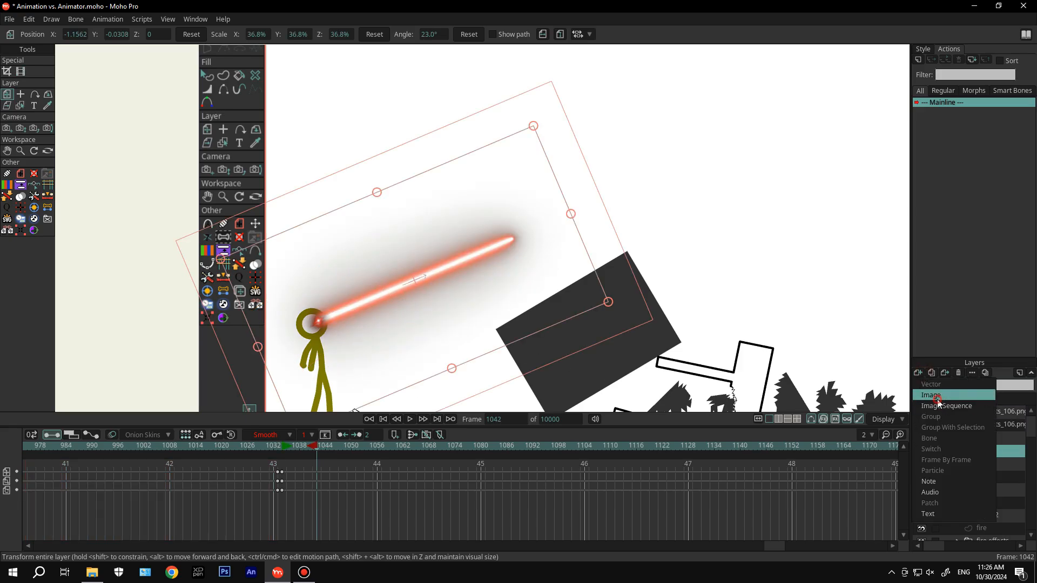
click(936, 396)
click(55, 40)
double_click(174, 199)
double_click(173, 199)
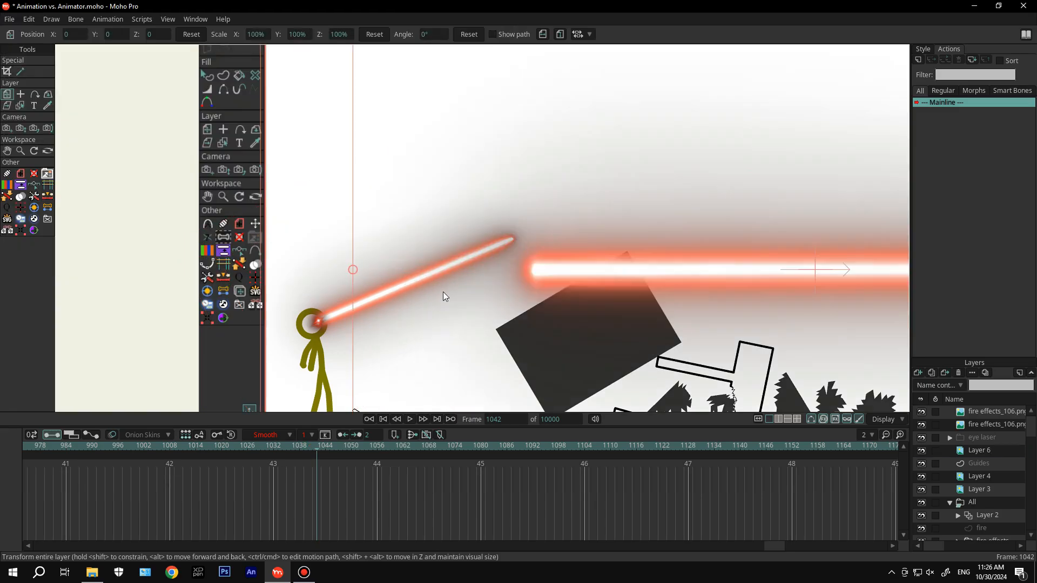
Make the fire effects_10.png laser layer visible from frame 1043 and check the surrounding frames
click(239, 447)
drag(251, 449, 291, 445)
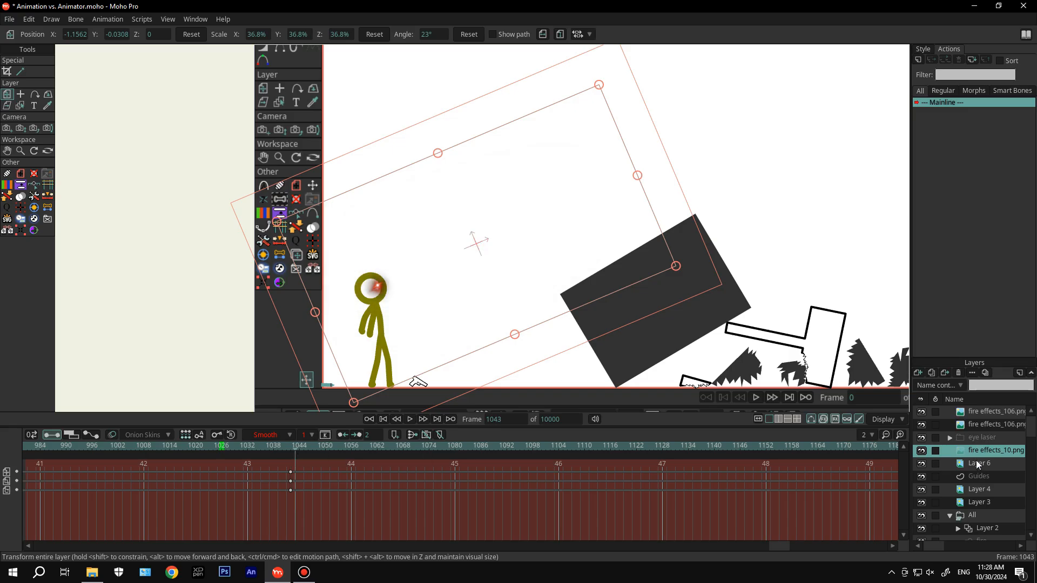
double_click(995, 450)
click(638, 189)
click(839, 485)
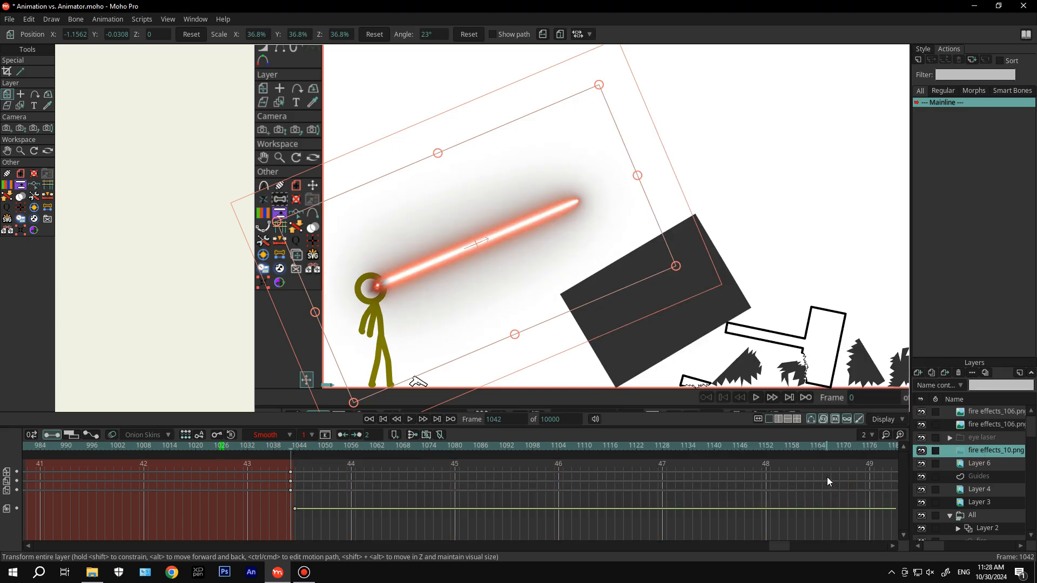
key(ctrl+Right)
key(ctrl+Right)
key(ctrl+Right)
key(ctrl+Right)
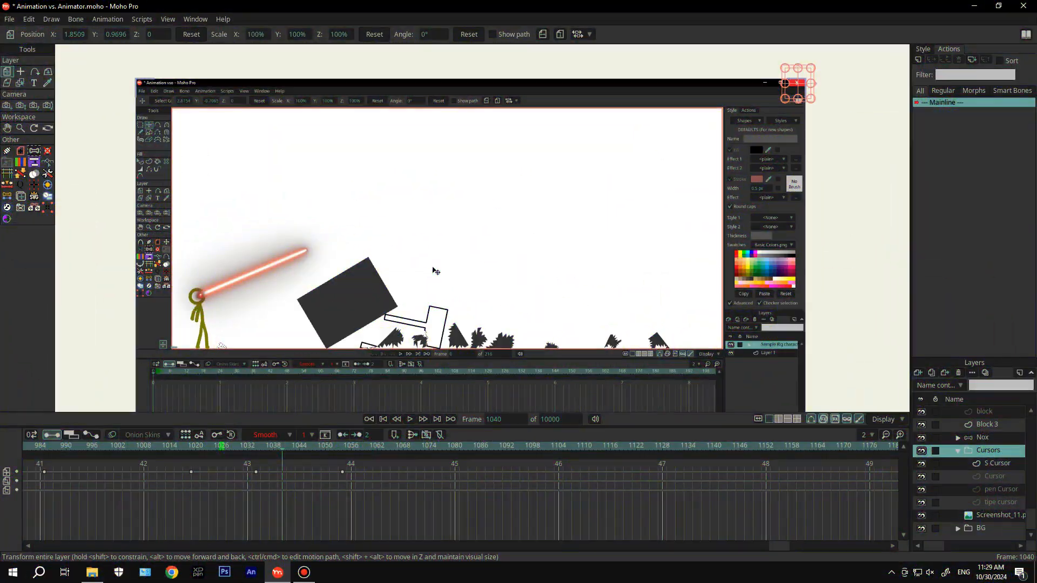
Bring up the save-changes prompt, capture it as Screenshot_12.png in the Assets folder, and cancel closing the application
click(1024, 6)
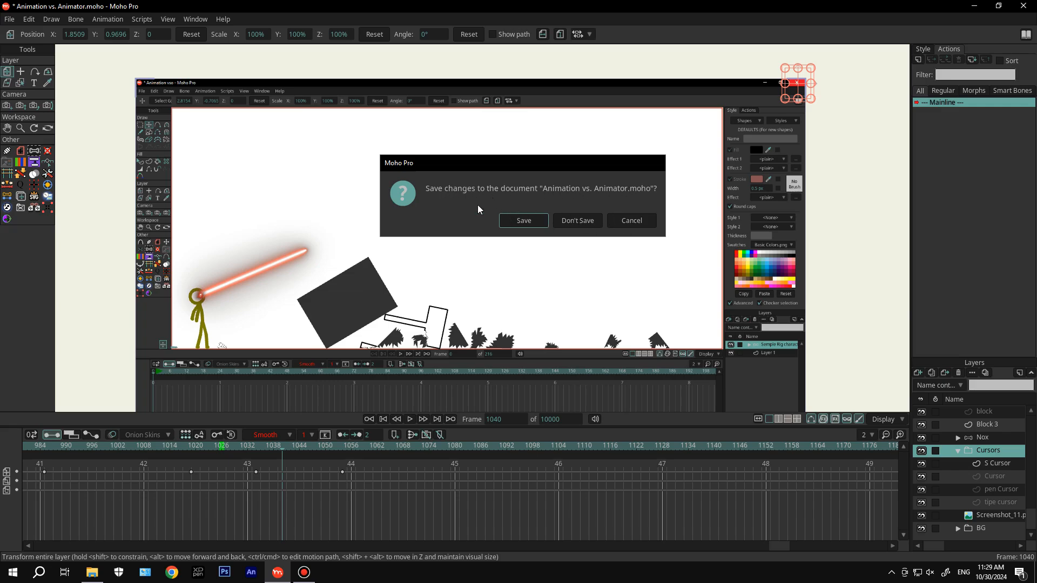
key(Print)
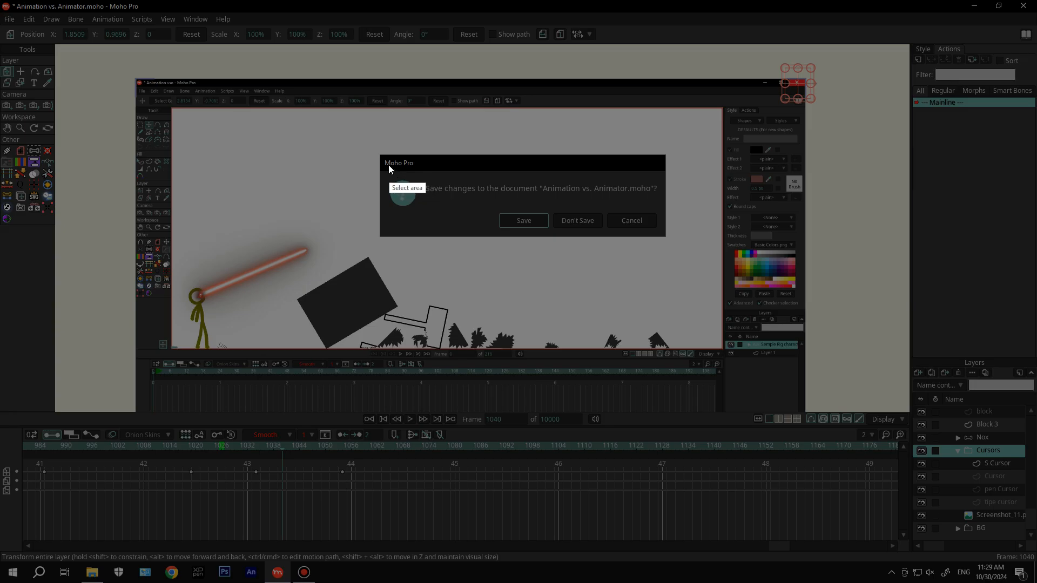
drag(379, 154, 666, 237)
click(640, 247)
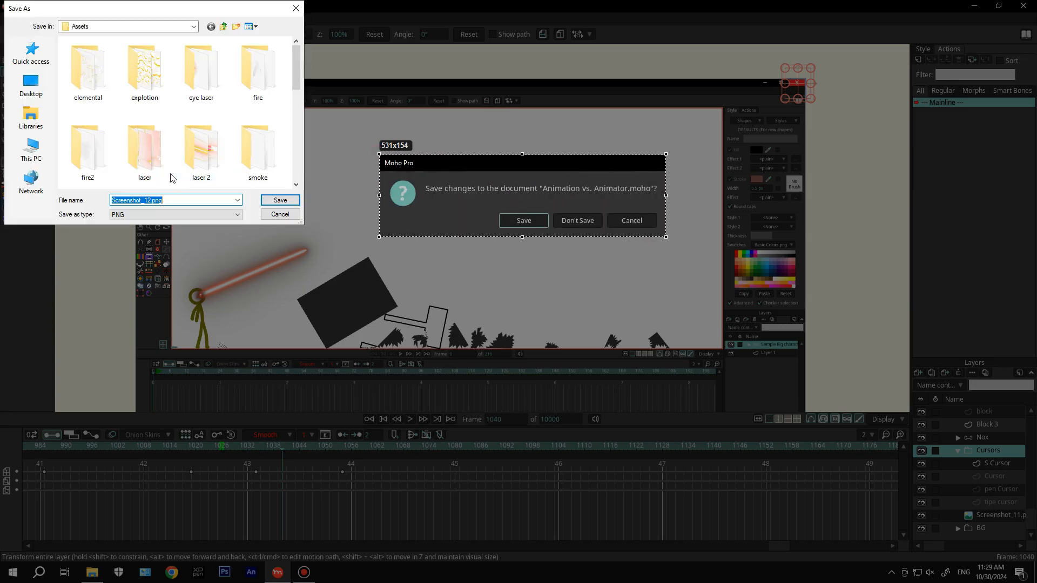
scroll(171, 176, down, 2)
click(280, 201)
click(631, 220)
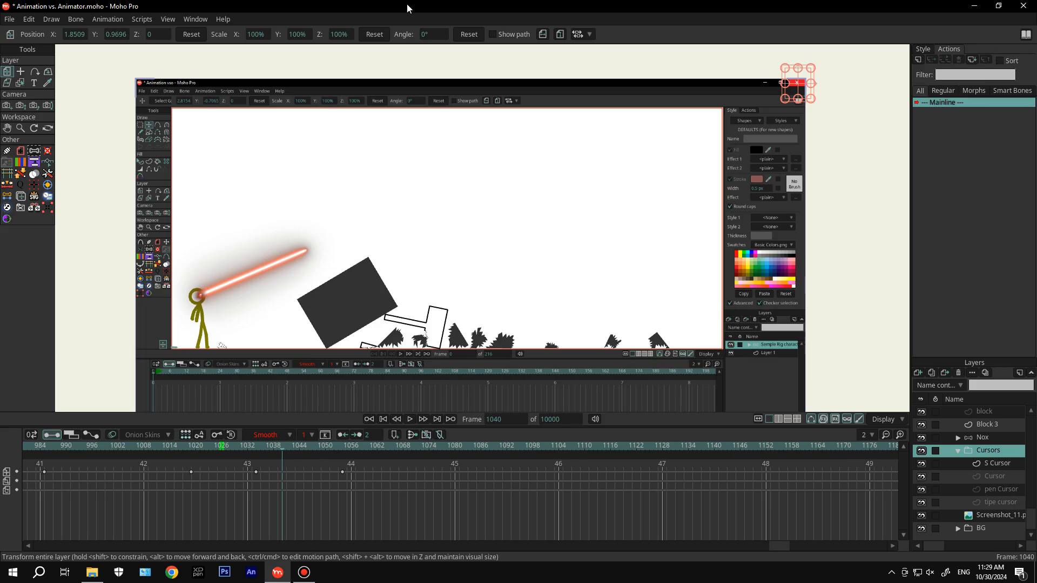
Save the project, import Screenshot_12.png from Assets, and place it on the canvas at about X 0.15, Y 0.26
double_click(410, 7)
key(ctrl+s)
double_click(21, 402)
click(496, 311)
drag(537, 315, 697, 253)
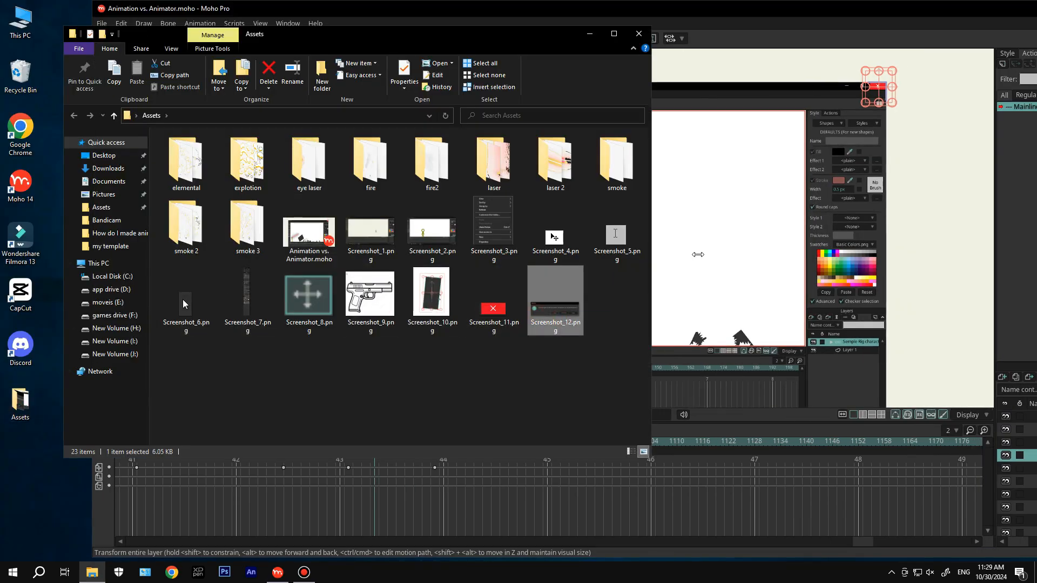
double_click(672, 8)
drag(510, 269, 538, 223)
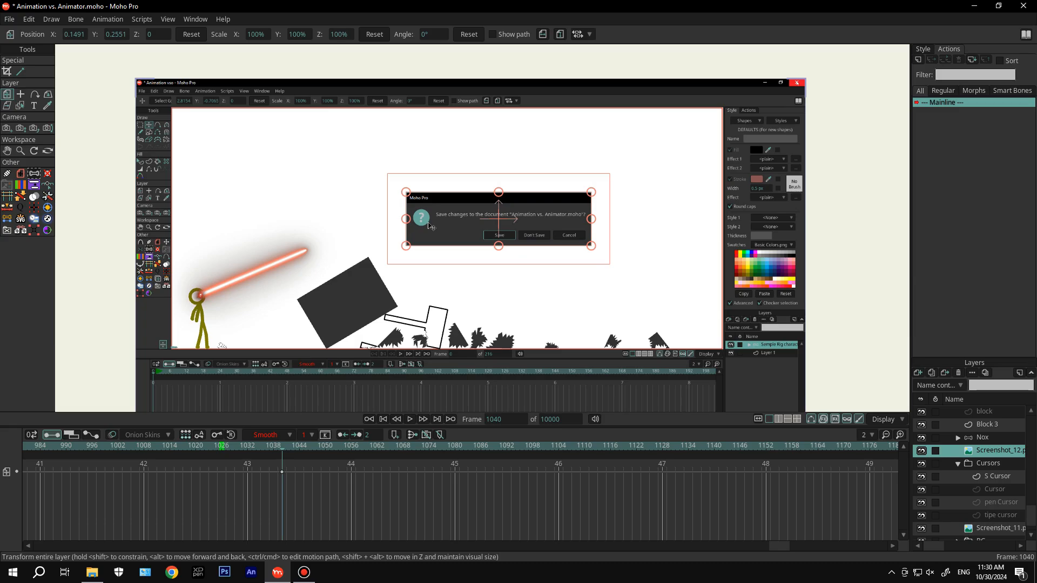
Hide the Screenshot_12.png layer at frame 0
click(277, 449)
click(382, 419)
scroll(985, 501, down, 3)
double_click(987, 502)
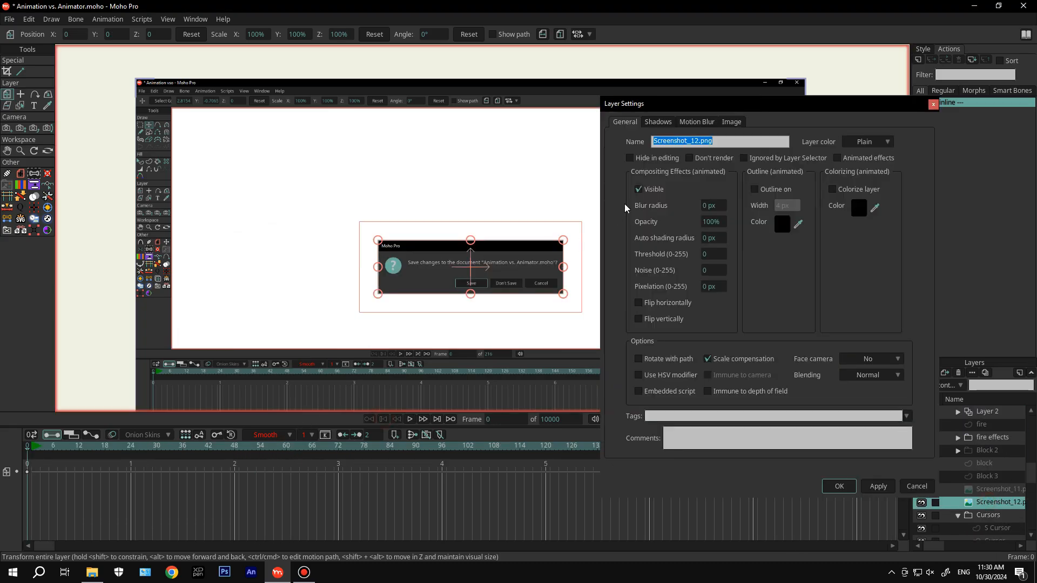
click(638, 189)
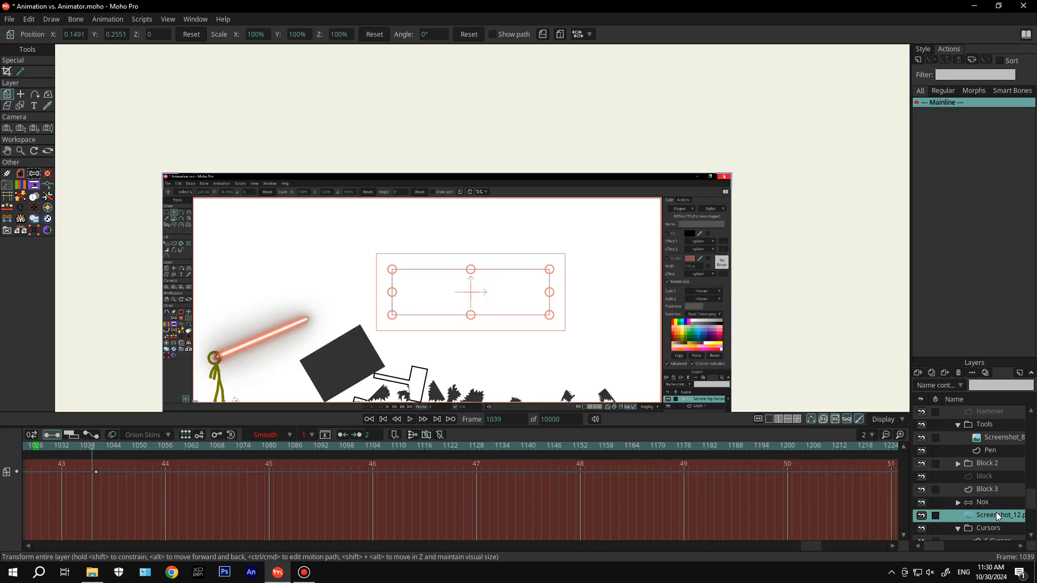
Make the Screenshot_12.png prompt layer visible at frame 1039
double_click(996, 513)
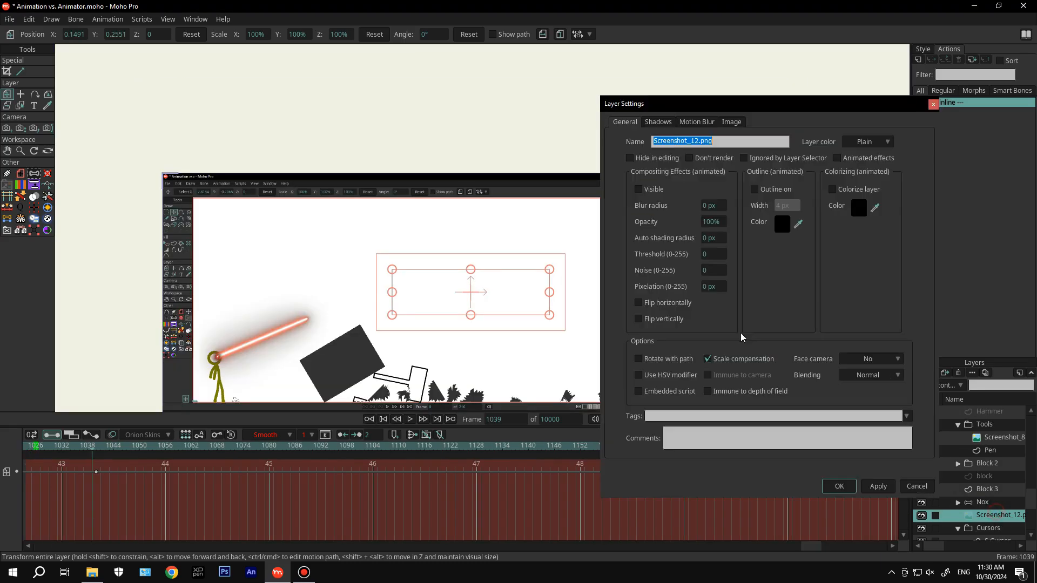
click(639, 189)
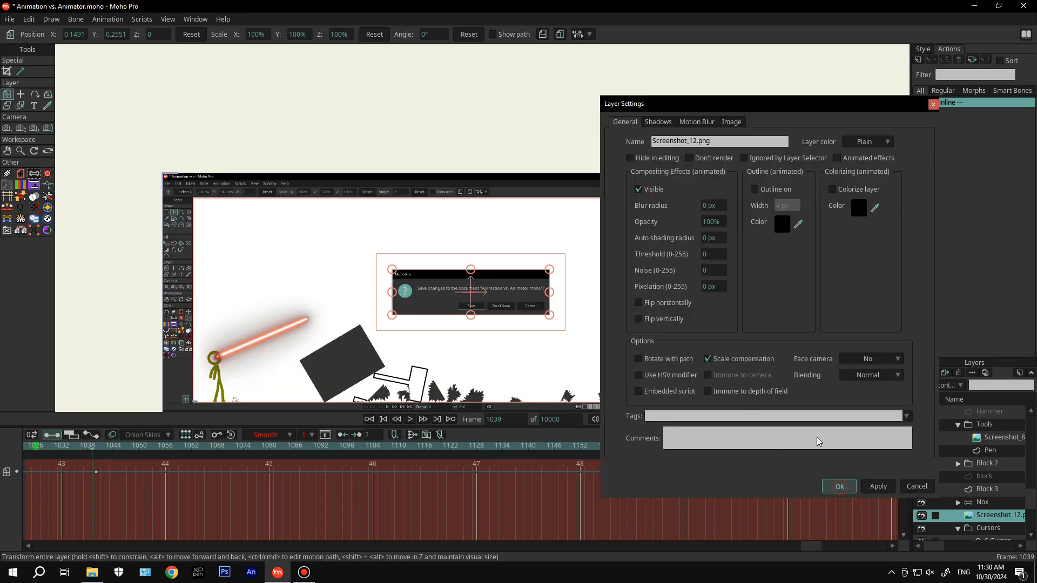
click(839, 486)
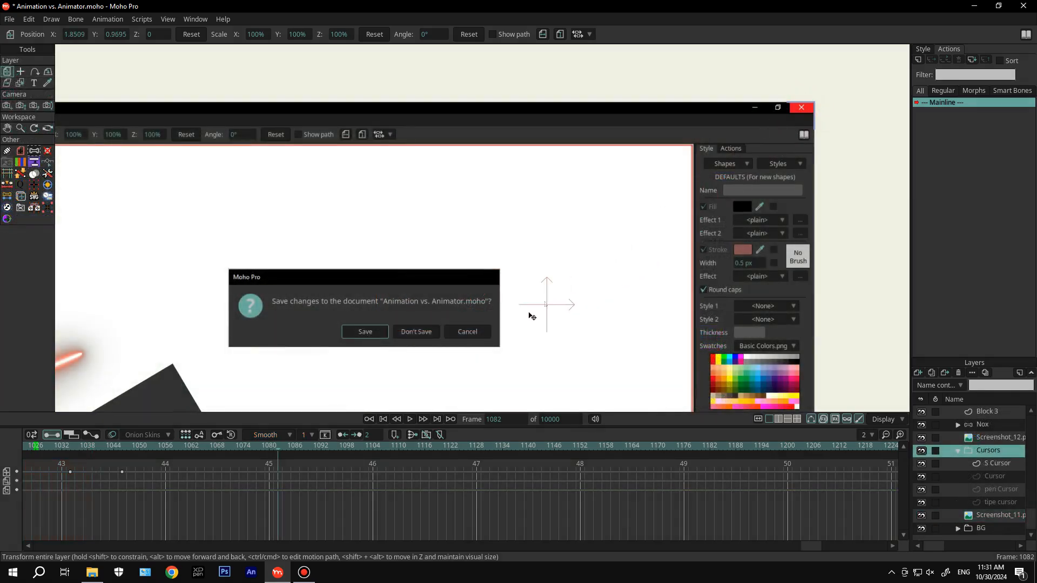
Position the Cursors group on the prompt's Don't Save button at frame 1082 and move its layer above Screenshot_12.png
drag(421, 335, 418, 335)
click(981, 449)
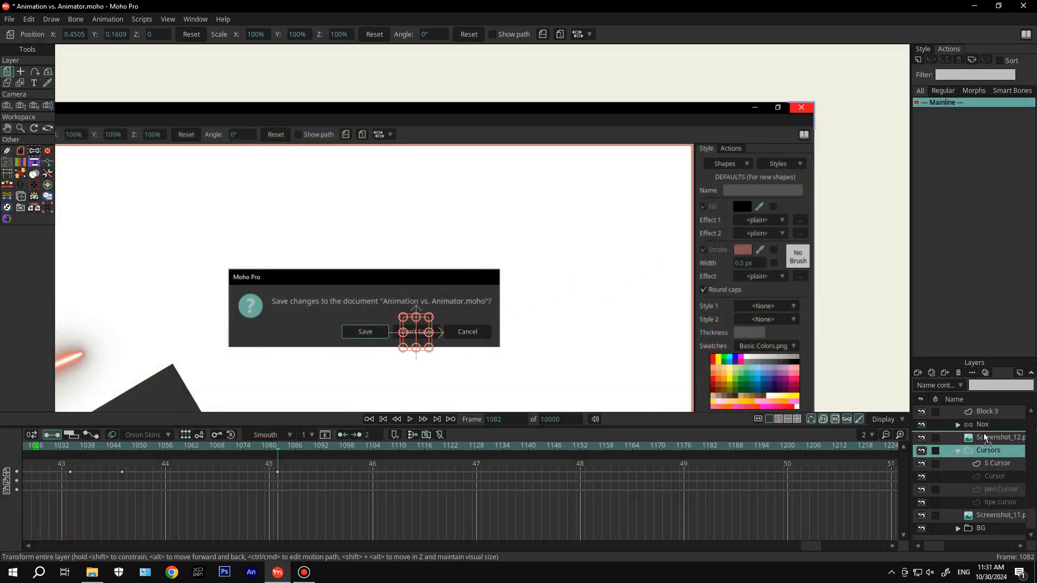
drag(983, 433, 984, 433)
scroll(413, 332, up, 8)
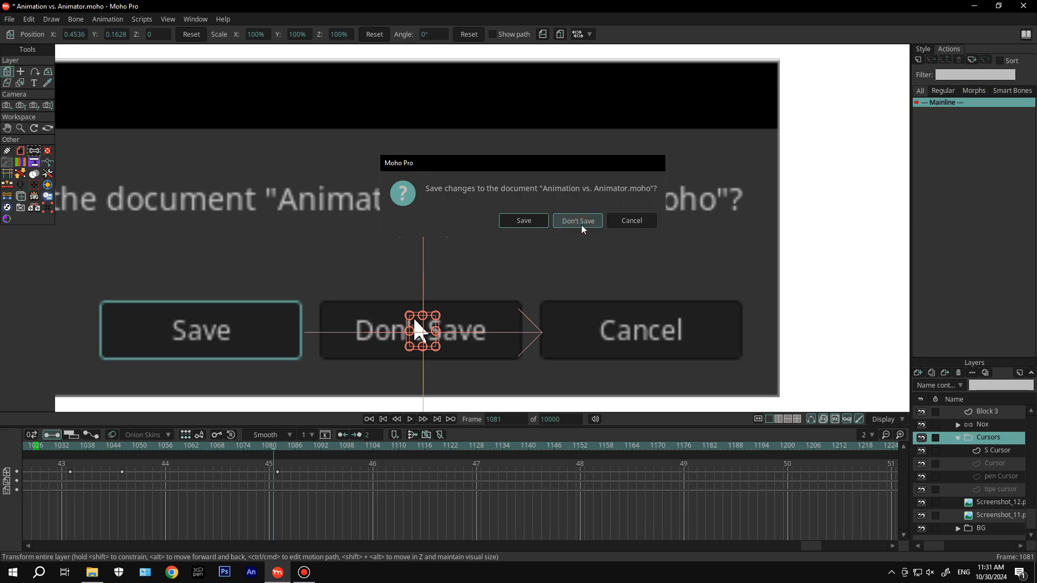
Capture the highlighted Don't Save button as Screenshot_13.png in the Assets folder, and cancel closing the application
key(Print)
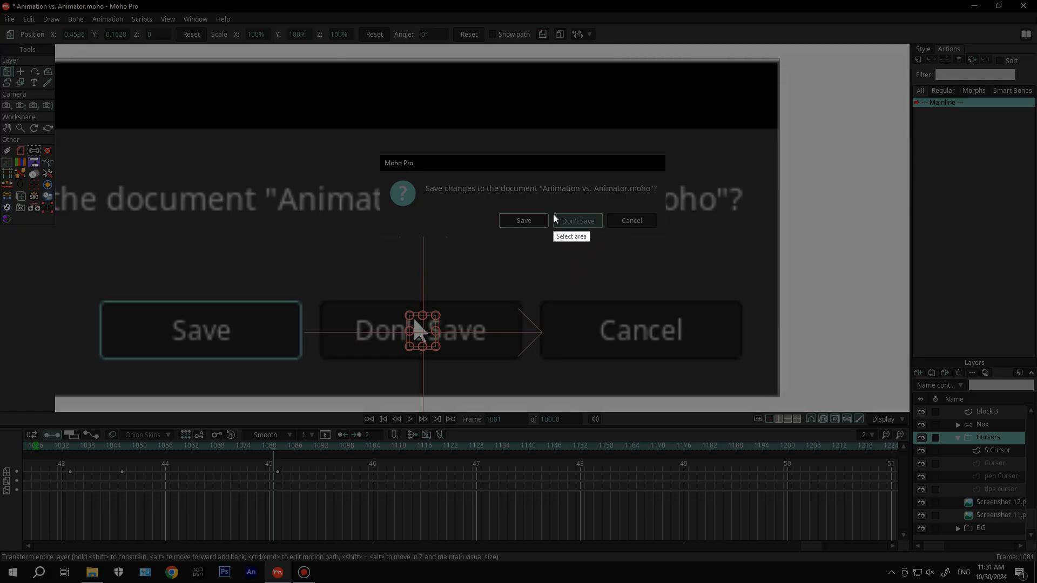
drag(551, 210, 605, 229)
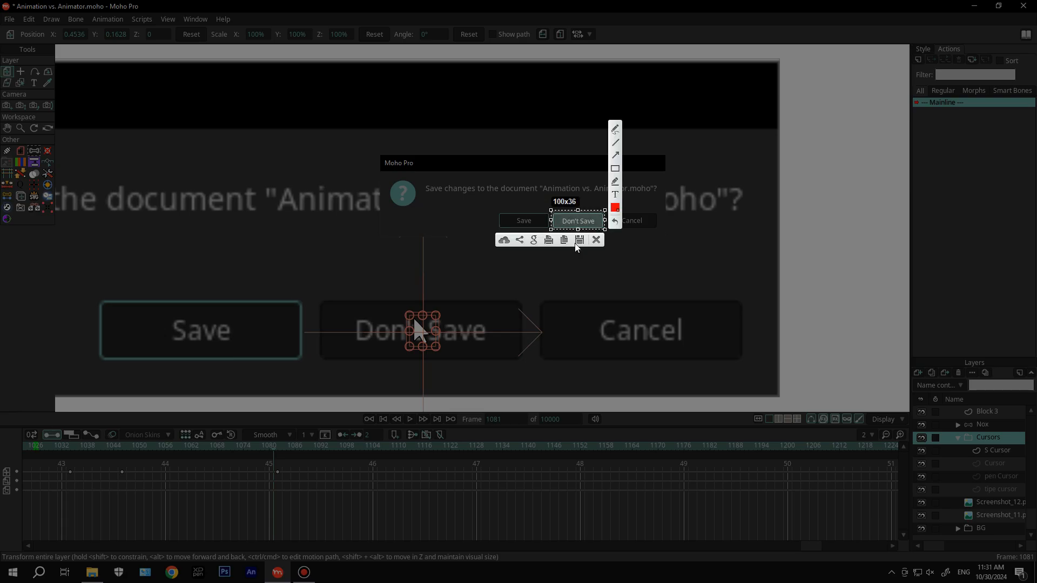
click(579, 243)
click(272, 200)
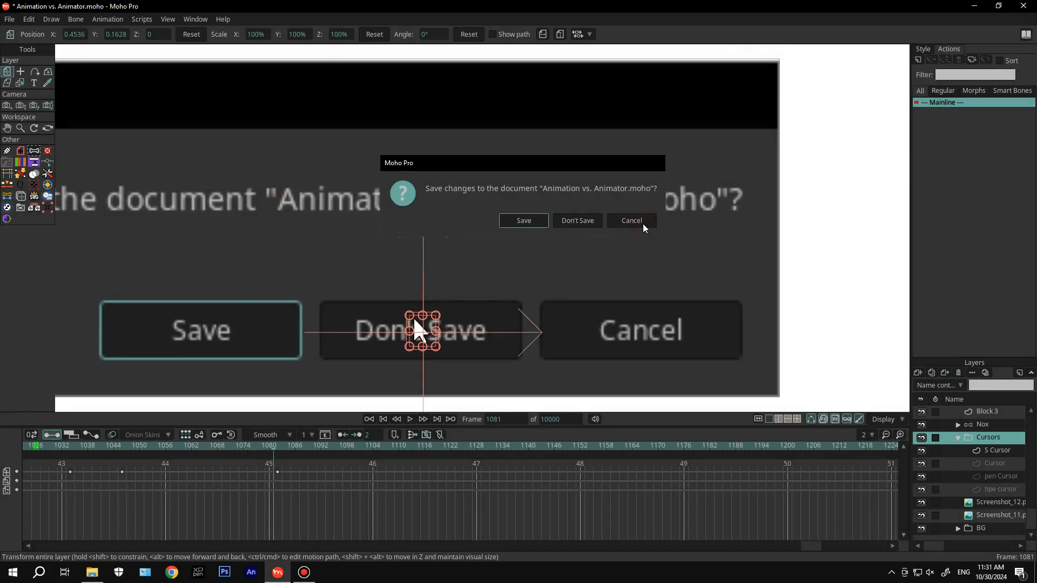
click(637, 220)
Import Screenshot_13.png from the Assets folder and place it over the prompt's Don't Save button at frame 1089
click(918, 374)
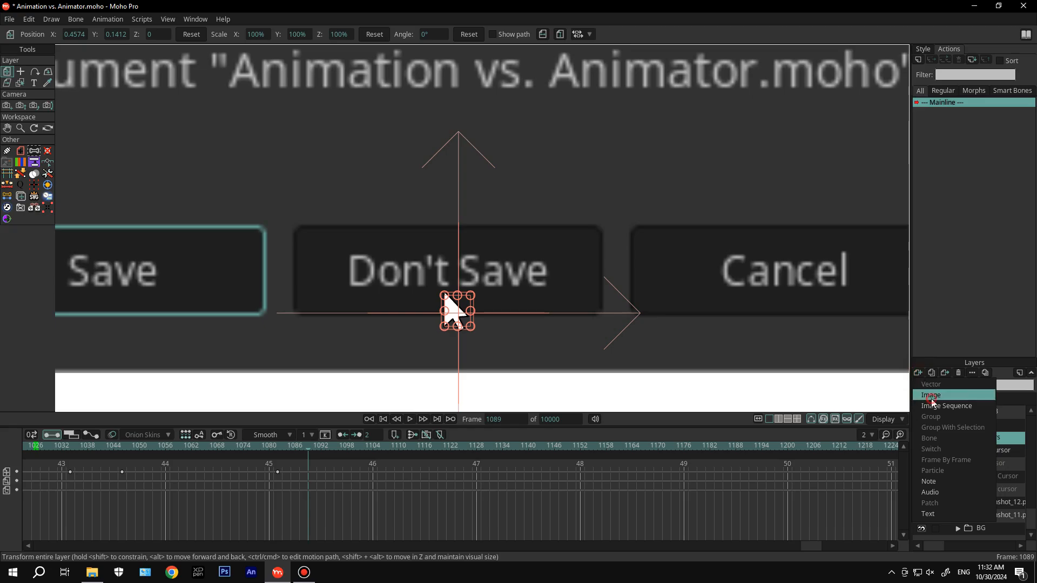
click(930, 396)
scroll(192, 232, down, 3)
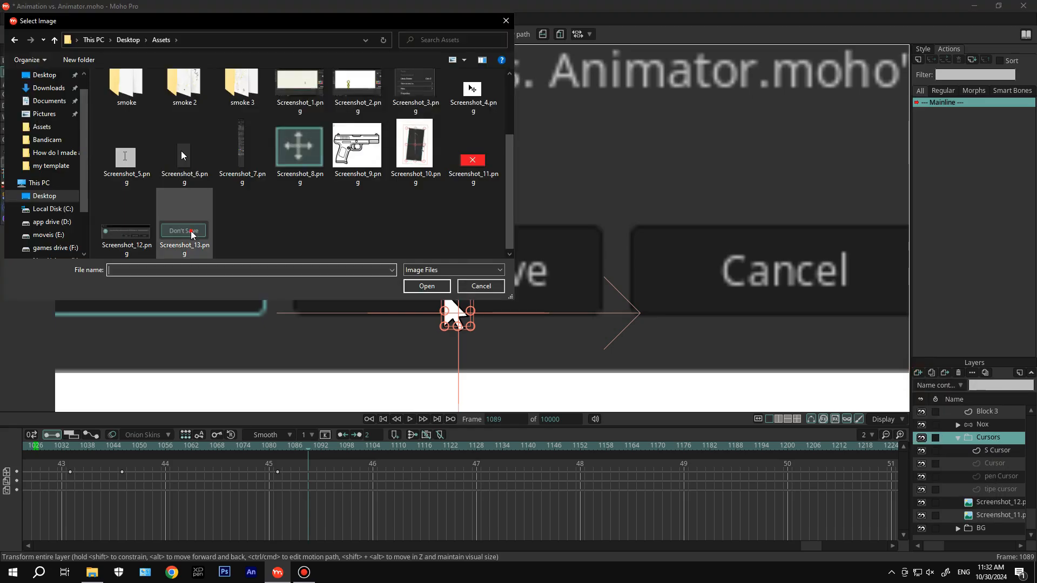
double_click(192, 235)
scroll(462, 269, down, 8)
scroll(378, 320, up, 5)
drag(372, 320, 685, 121)
Move the Screenshot_13.png layer down the layer stack to sit between the Cursors group and Screenshot_12.png
scroll(659, 200, up, 3)
scroll(995, 492, down, 10)
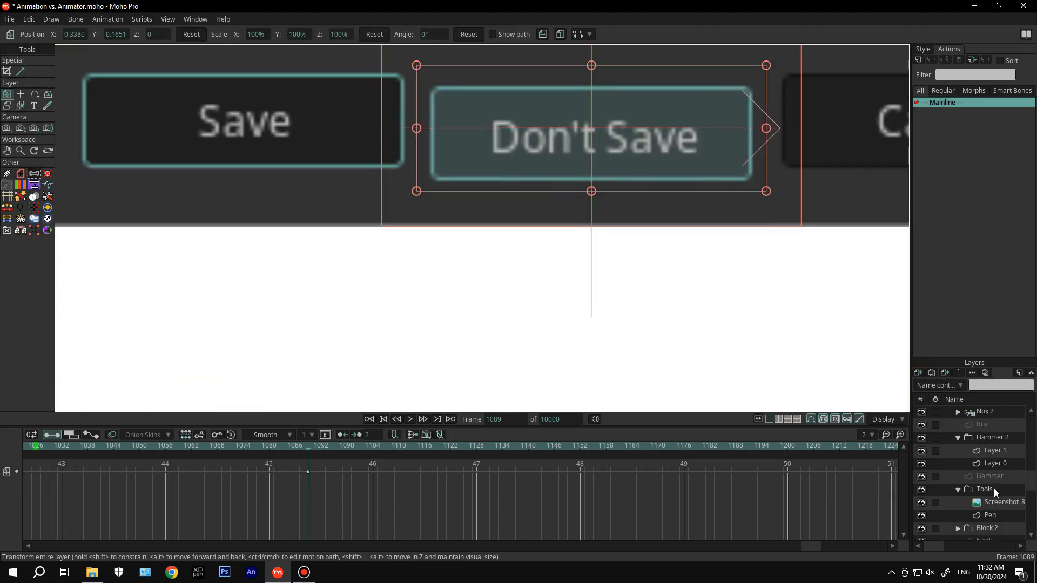
scroll(995, 488, down, 4)
drag(999, 466, 1003, 531)
click(396, 420)
mouse_move(988, 528)
mouse_down()
mouse_move(976, 466)
mouse_move(988, 528)
mouse_up()
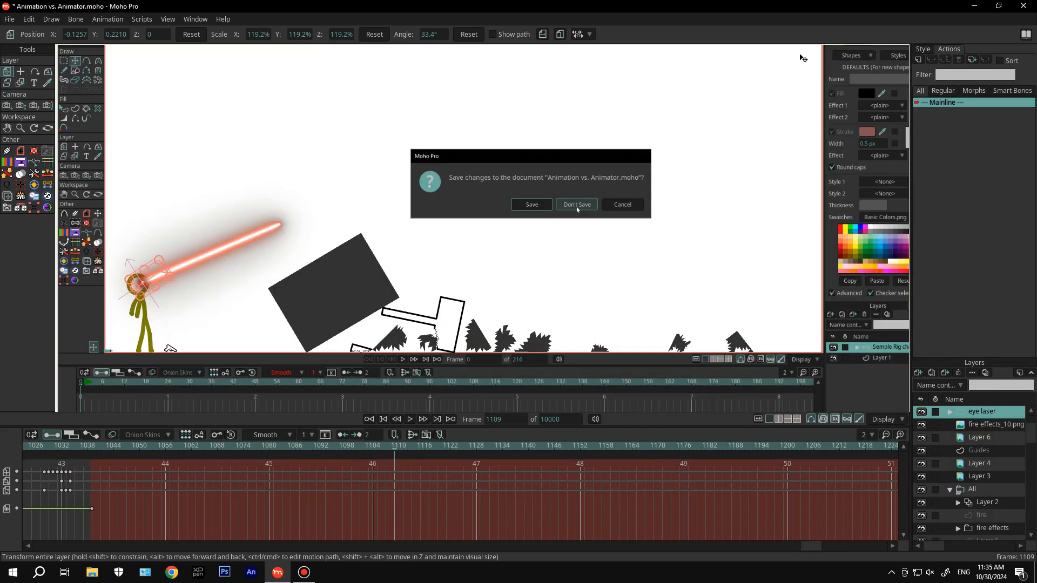
Close the application, saving the changes to the project
click(575, 206)
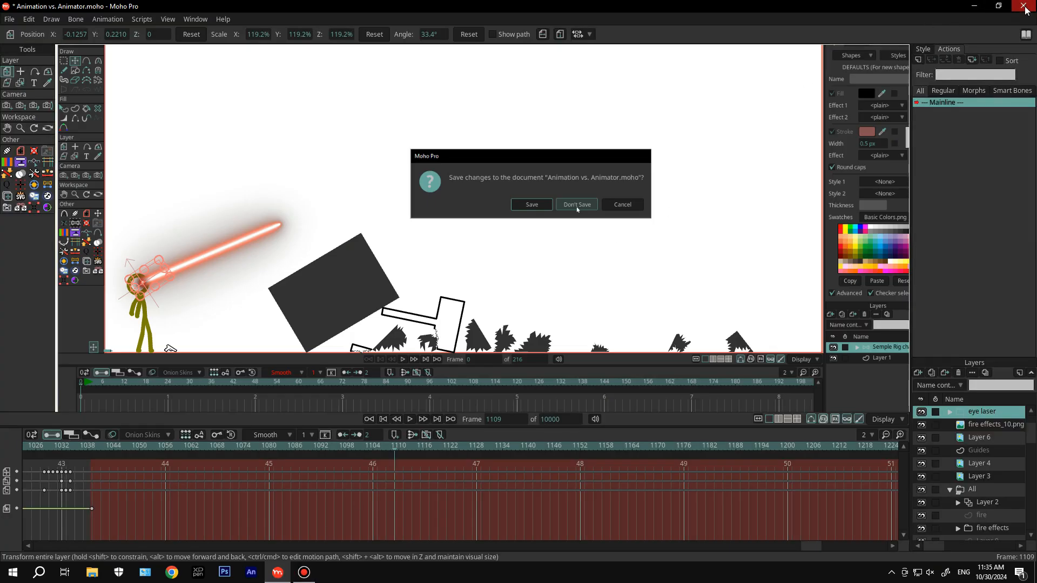
click(1025, 7)
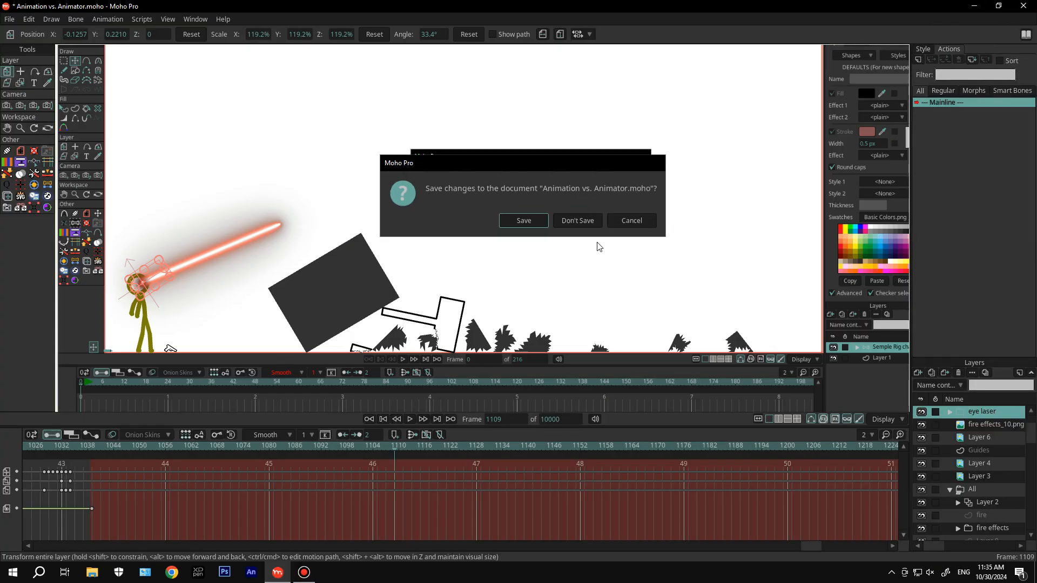
click(533, 221)
click(577, 206)
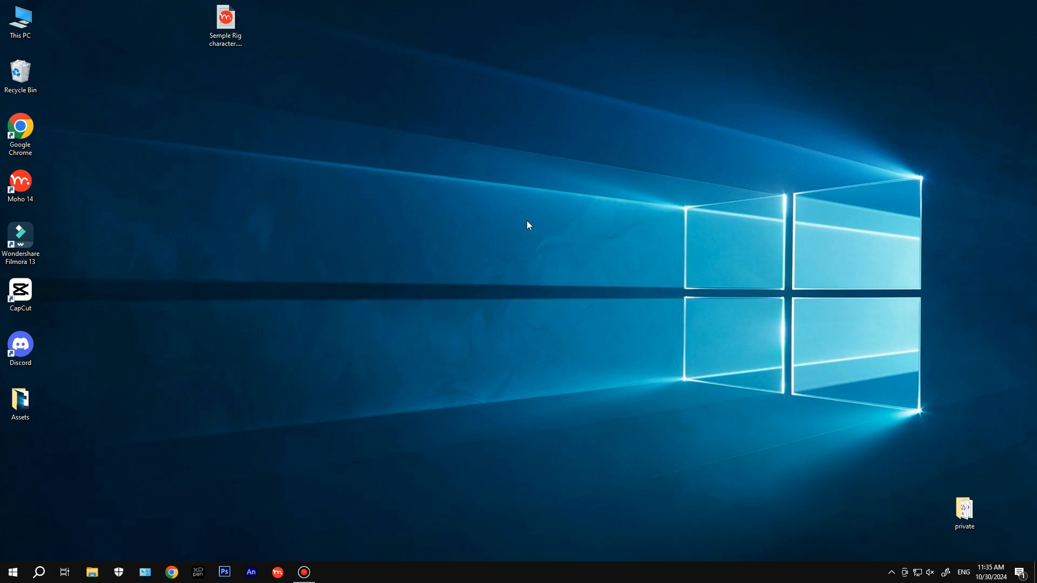
Capture the full Windows desktop and save the screenshot as Home s.png in the Assets folder
key(Print)
right_click(354, 333)
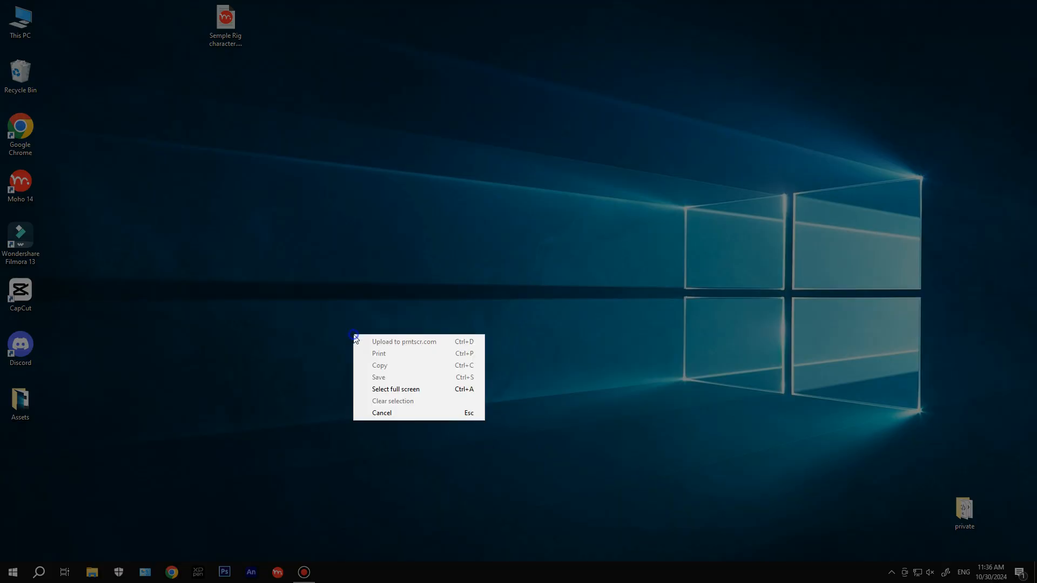
click(417, 385)
key(ctrl+s)
text(Ho)
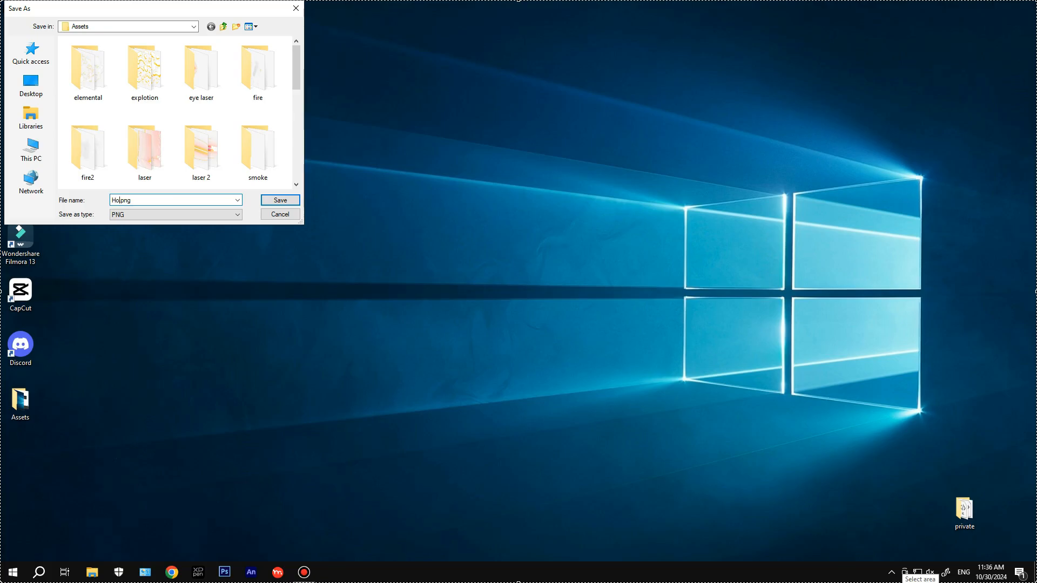
text(me s)
key(Return)
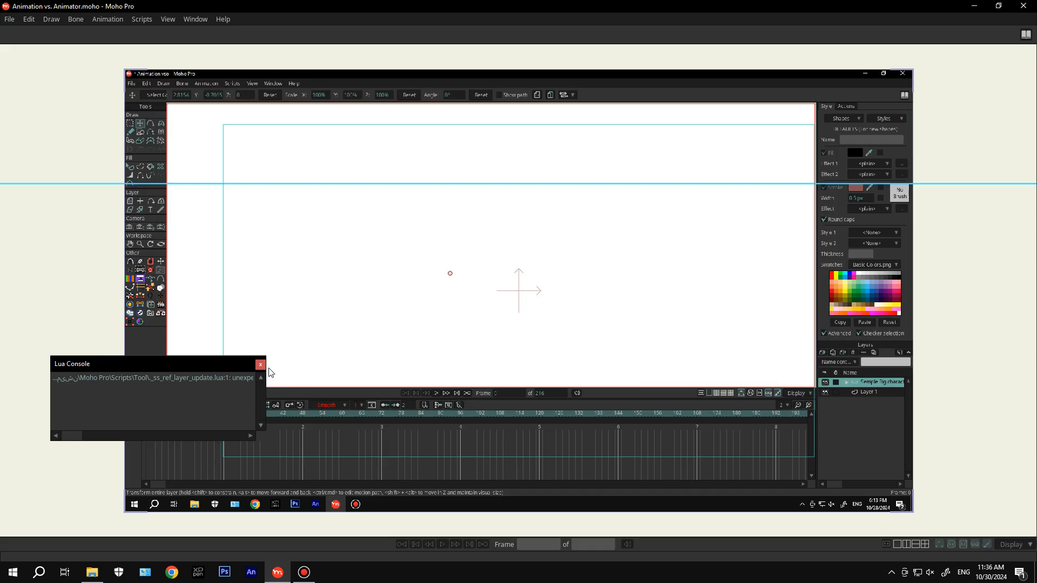
Import Home s.png as an image layer and move it to the end of the layer stack below BG
click(263, 365)
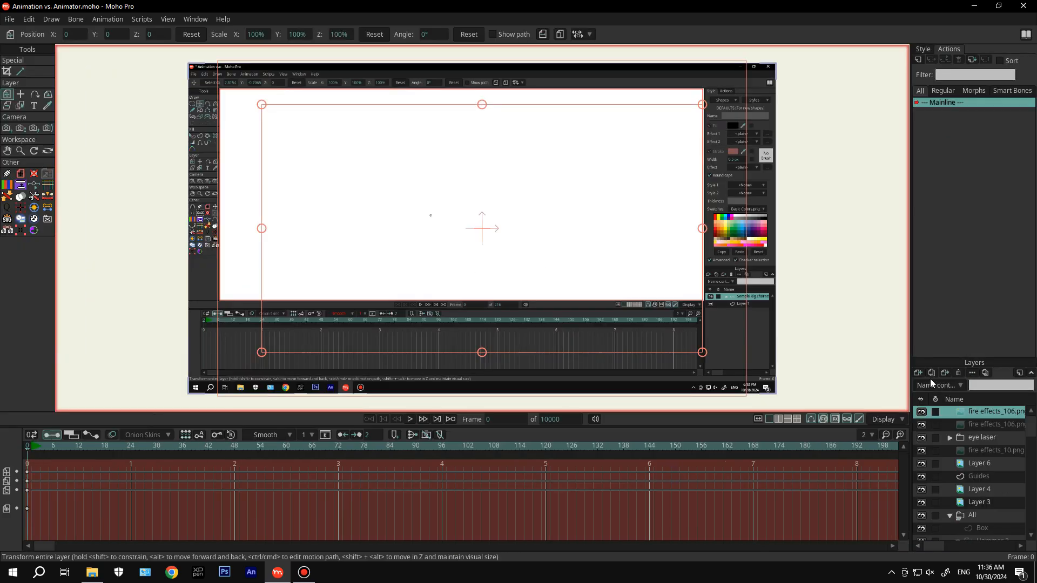
click(919, 373)
click(970, 374)
click(958, 373)
click(918, 373)
click(933, 398)
double_click(301, 184)
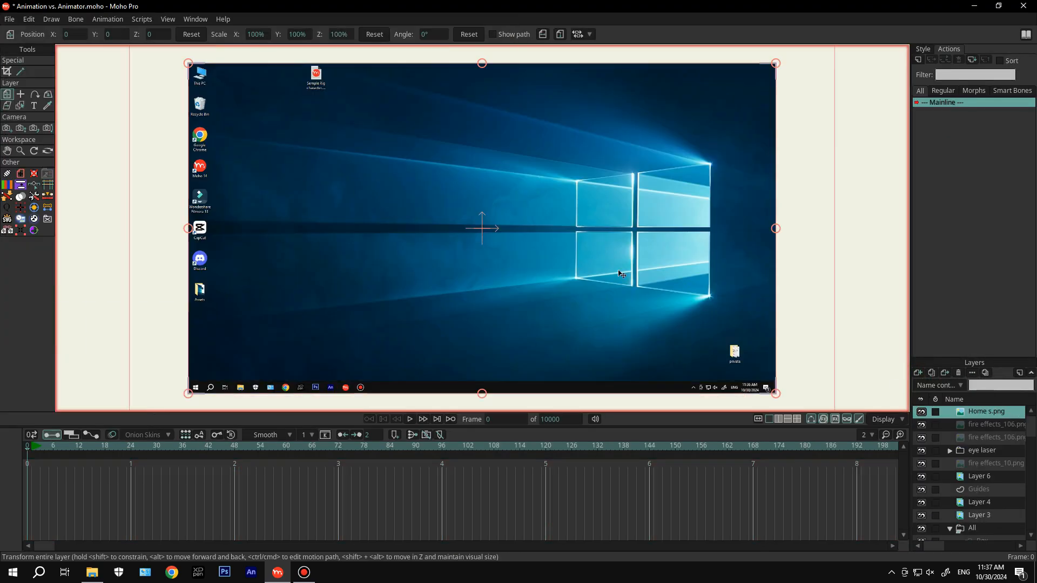
drag(980, 412, 984, 539)
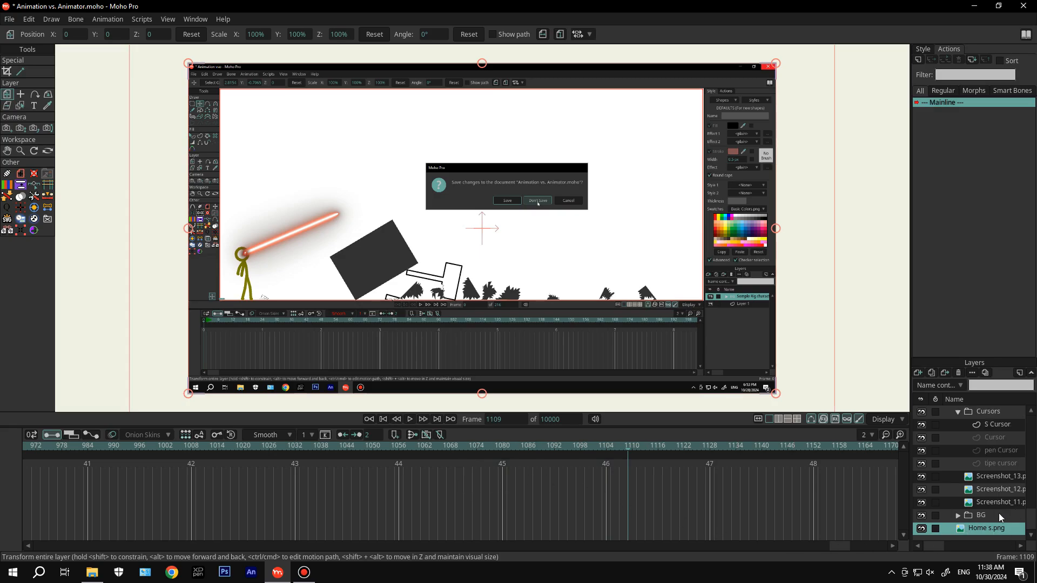
Hide the BG group at frame 1109
double_click(982, 515)
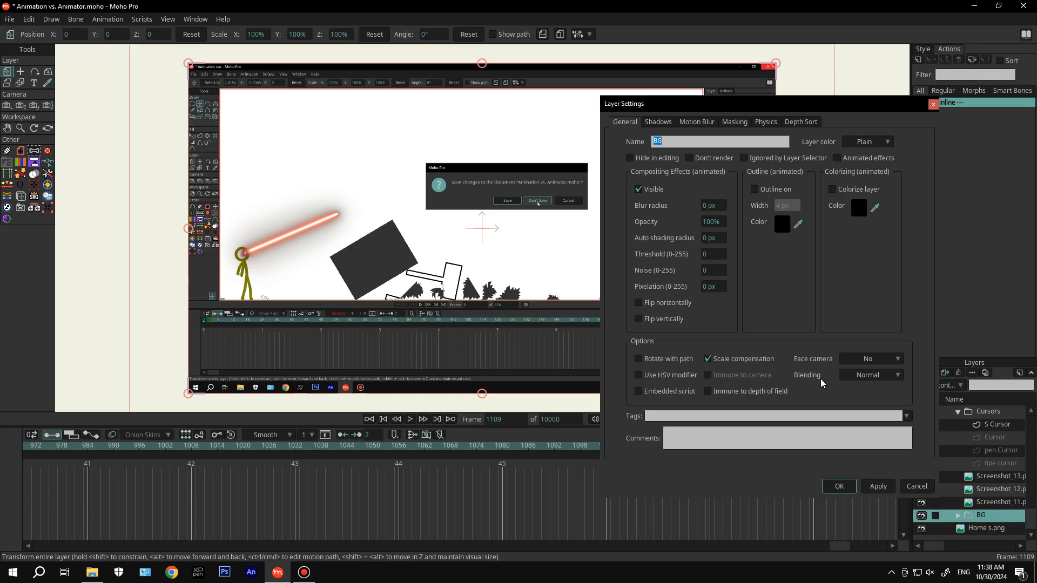
click(639, 192)
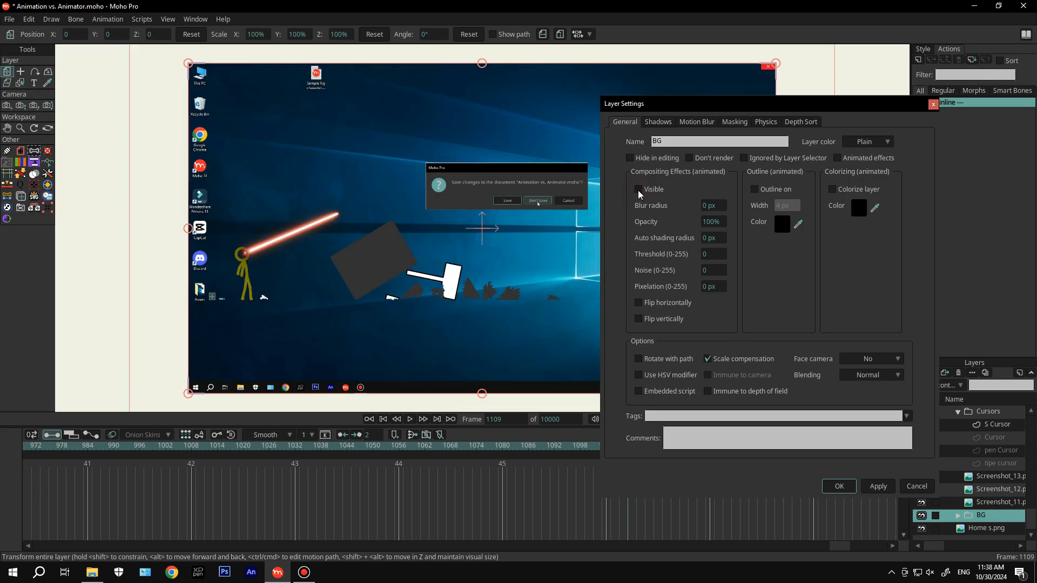
click(837, 485)
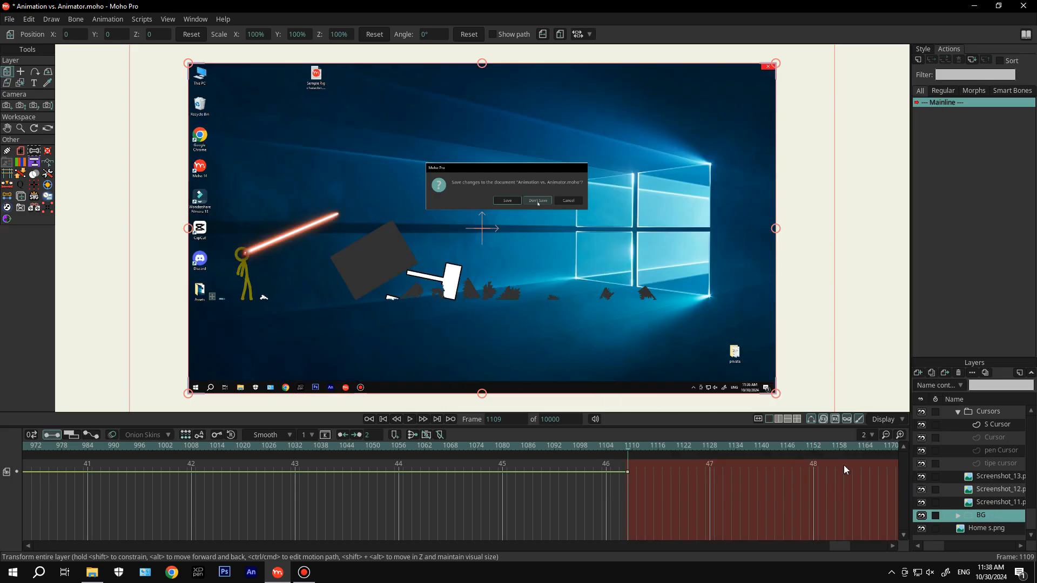
Collapse the Cursors group and hide the Screenshot_11.png, Screenshot_12.png and Screenshot_13.png layers at frame 1109
scroll(973, 500, up, 1)
scroll(990, 497, up, 1)
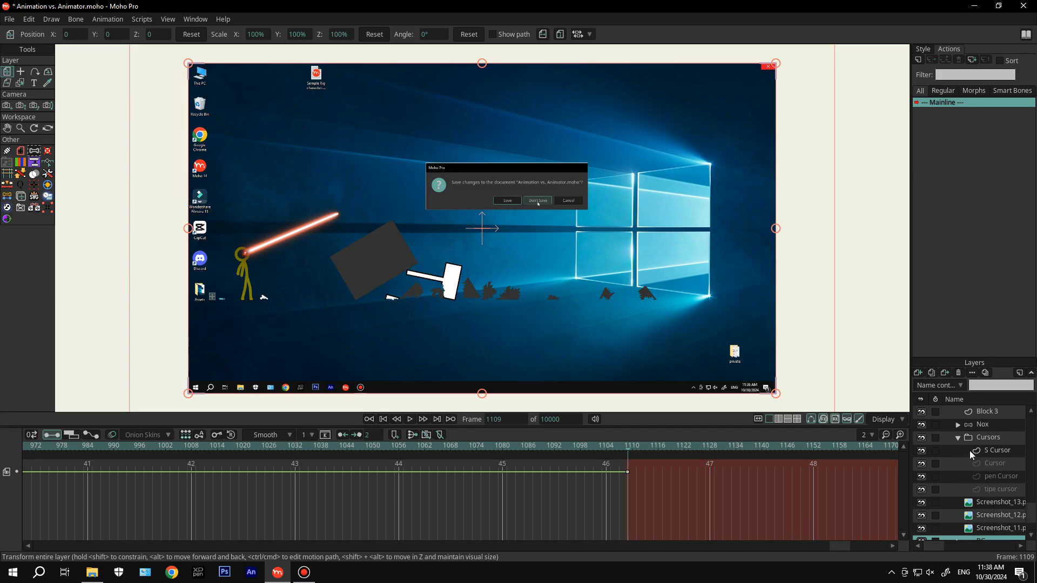
click(959, 438)
click(998, 476)
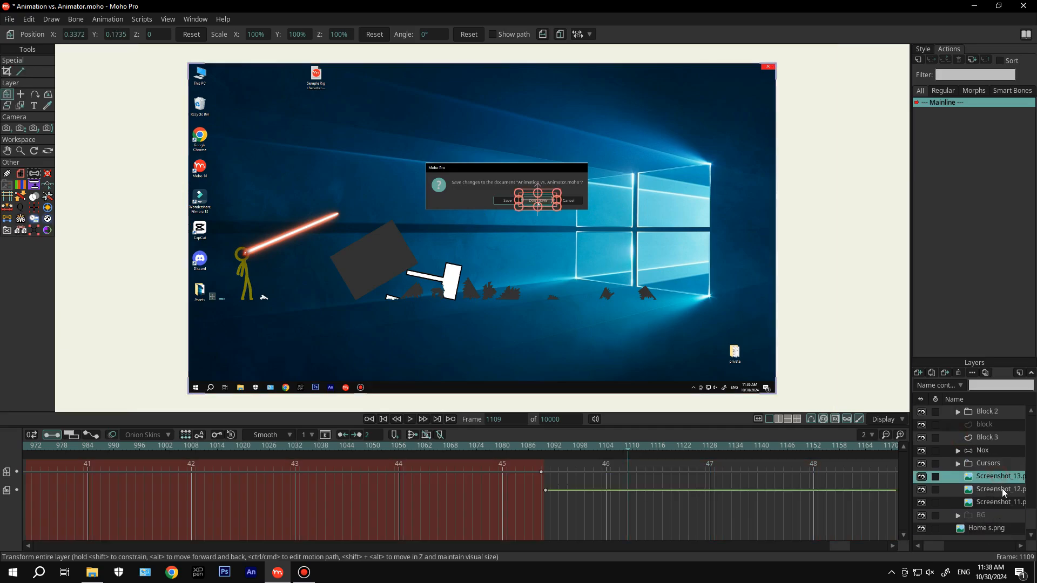
double_click(1005, 501)
click(642, 190)
click(841, 486)
double_click(1005, 476)
click(642, 190)
click(841, 486)
Hide the Nox and Block 3 layers at frame 1109
double_click(984, 460)
double_click(984, 455)
click(642, 190)
click(841, 486)
double_click(985, 438)
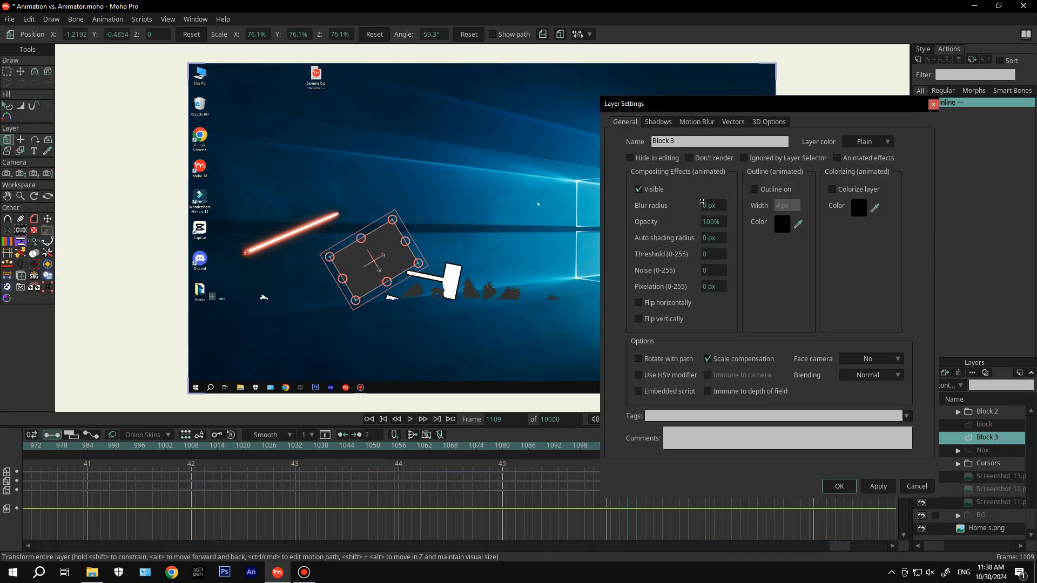
click(642, 190)
click(841, 486)
Hide the Block 2, Hammer 2, Nox 2 and gun layers at frame 1109
double_click(986, 413)
click(642, 190)
double_click(986, 429)
click(642, 189)
click(841, 486)
double_click(983, 437)
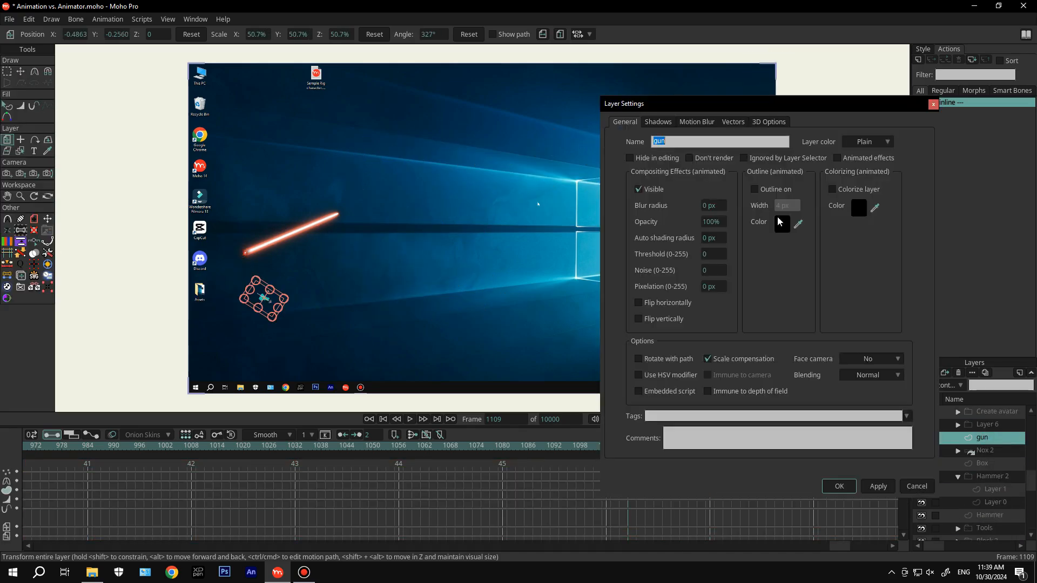
click(642, 189)
click(841, 487)
Hide Layer 3, Layer 4, Layer 6, eye laser, fire effects_10.png and fire effects_106.png at frame 1109
double_click(980, 425)
click(642, 189)
click(839, 486)
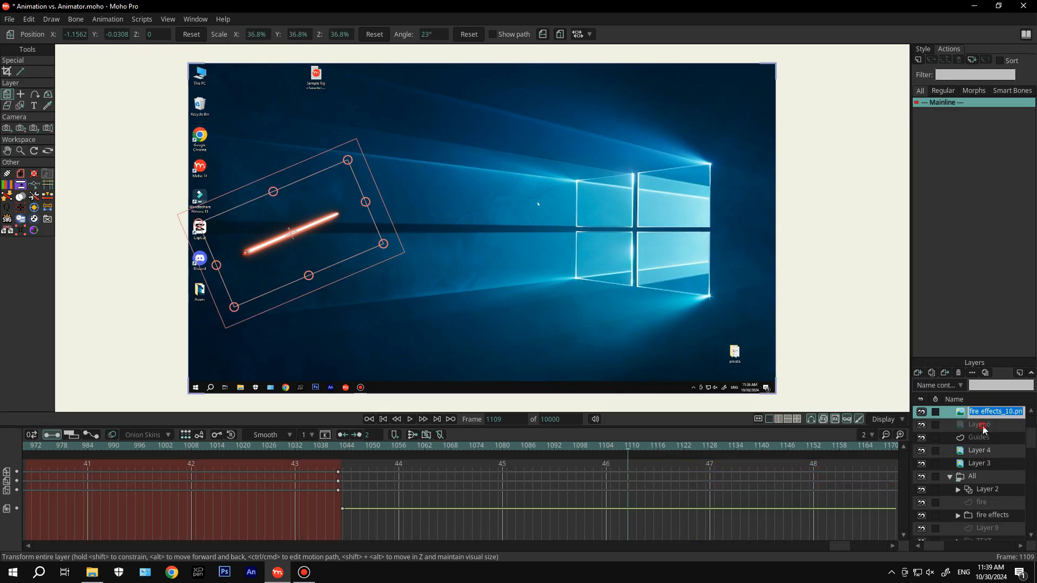
scroll(982, 432, up, 1)
double_click(993, 424)
click(642, 189)
click(642, 189)
click(839, 486)
double_click(985, 411)
click(642, 189)
click(839, 486)
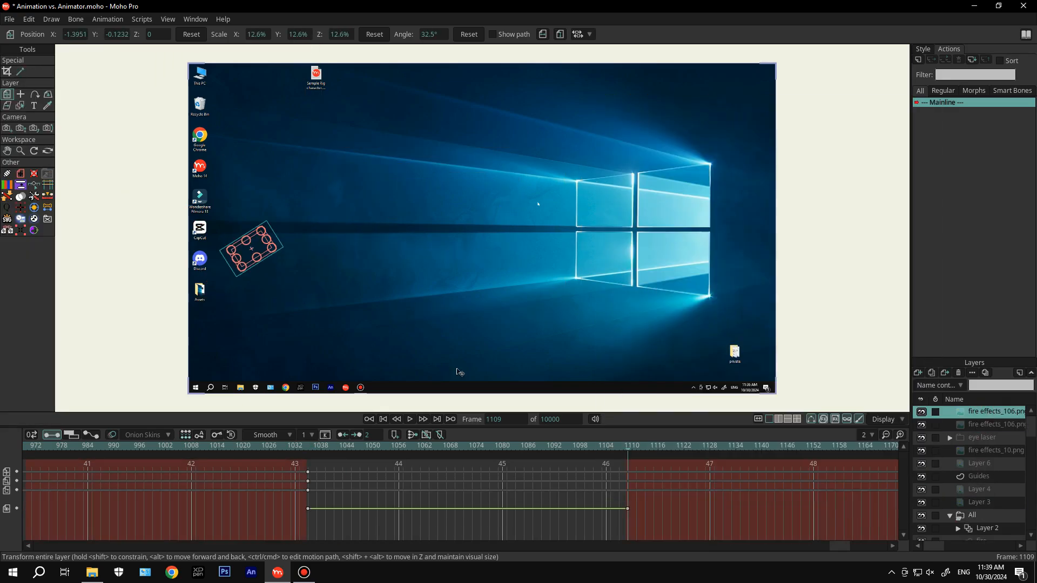
Play back the animation through frame 1109 and inspect the transition from the save-changes prompt to the desktop
drag(356, 461, 221, 465)
key(space)
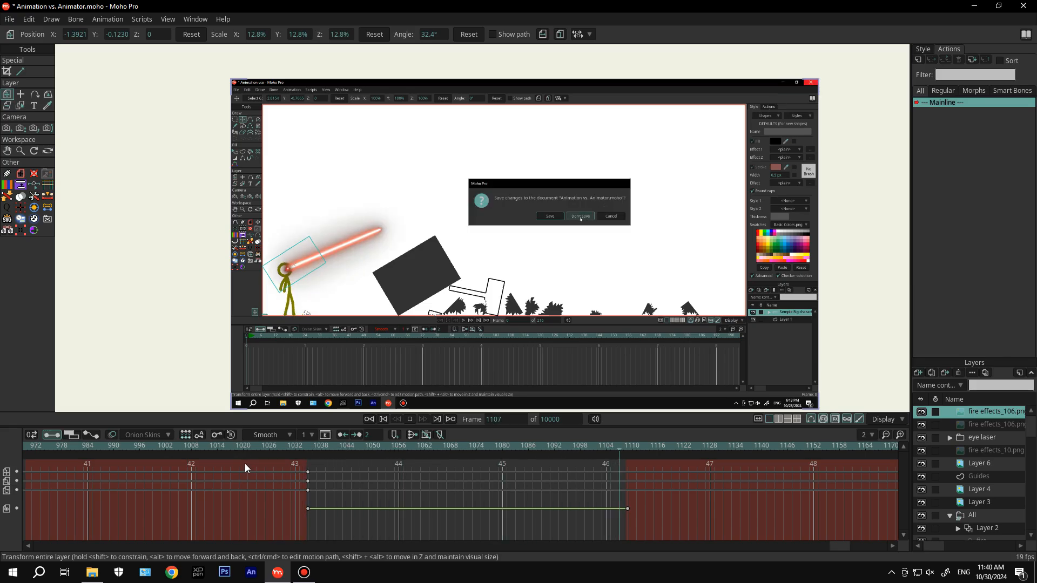
scroll(362, 260, up, 3)
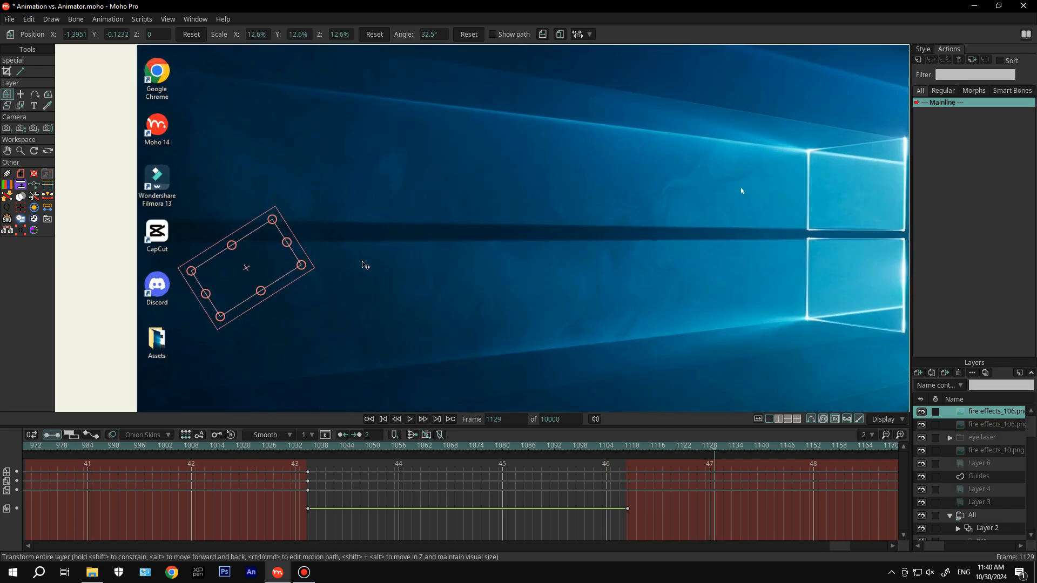
drag(362, 261, 434, 241)
scroll(433, 241, down, 2)
drag(499, 286, 413, 280)
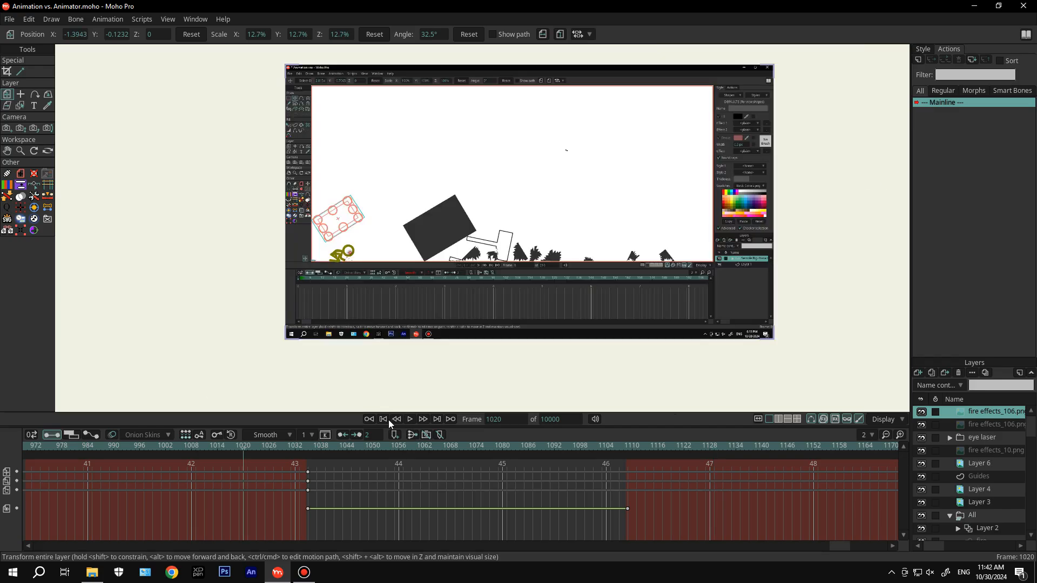
Add a new vector layer named Camera at the head of the layer stack
click(918, 373)
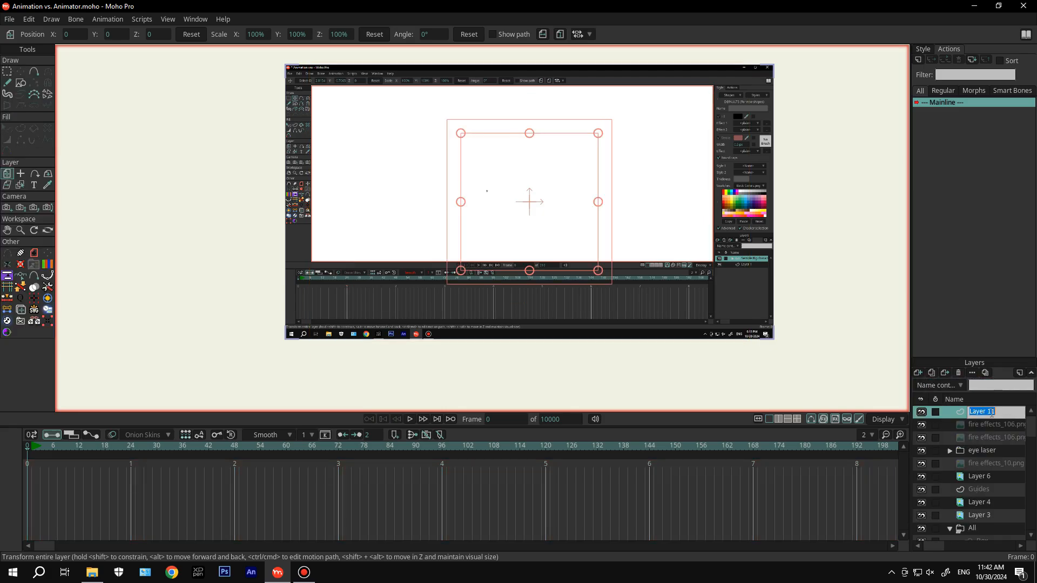
text(Camera)
key(Return)
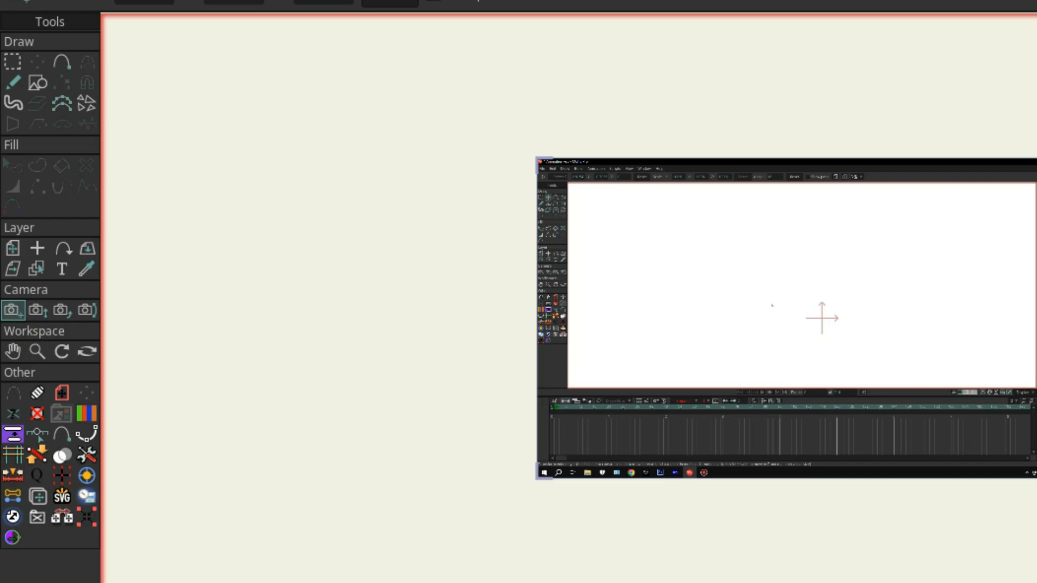
click(81, 582)
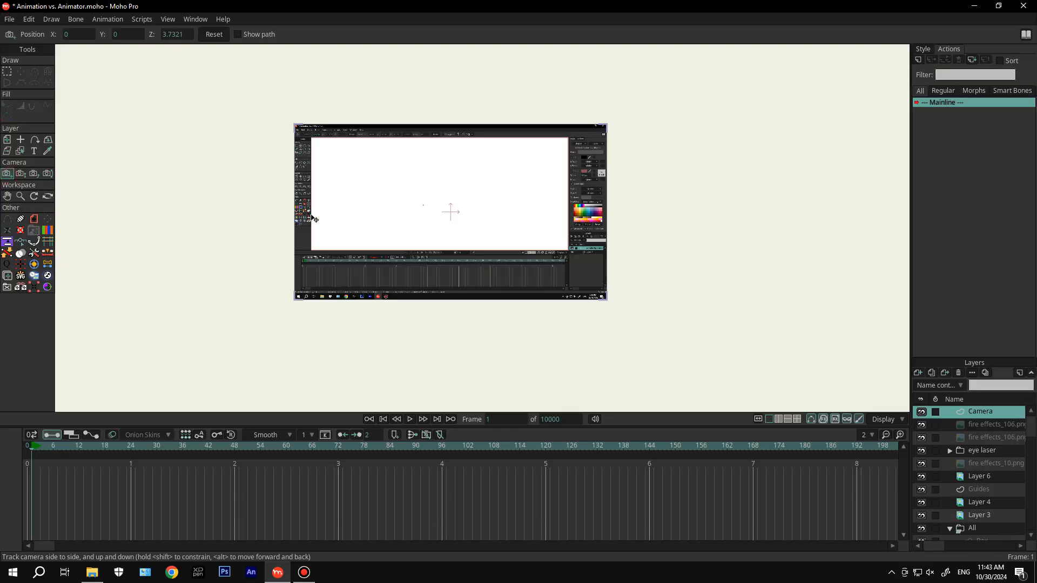
drag(312, 218, 612, 129)
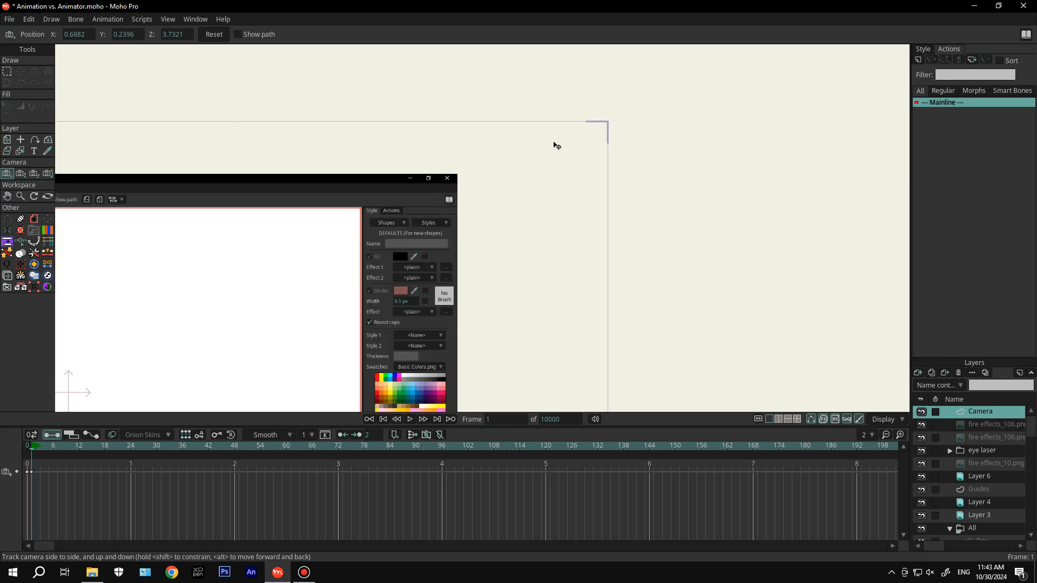
scroll(557, 146, down, 4)
click(21, 172)
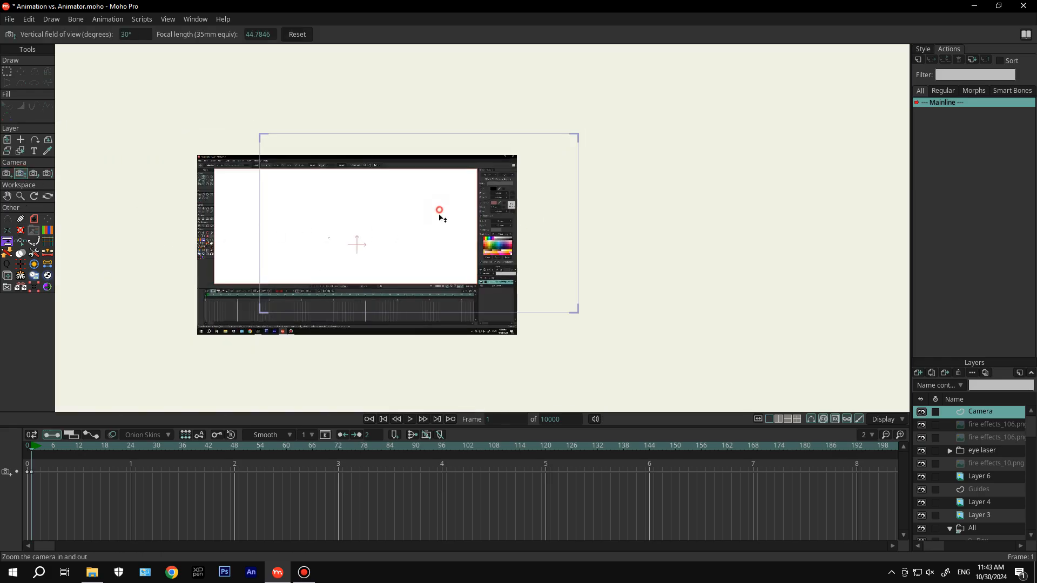
drag(440, 213, 470, 295)
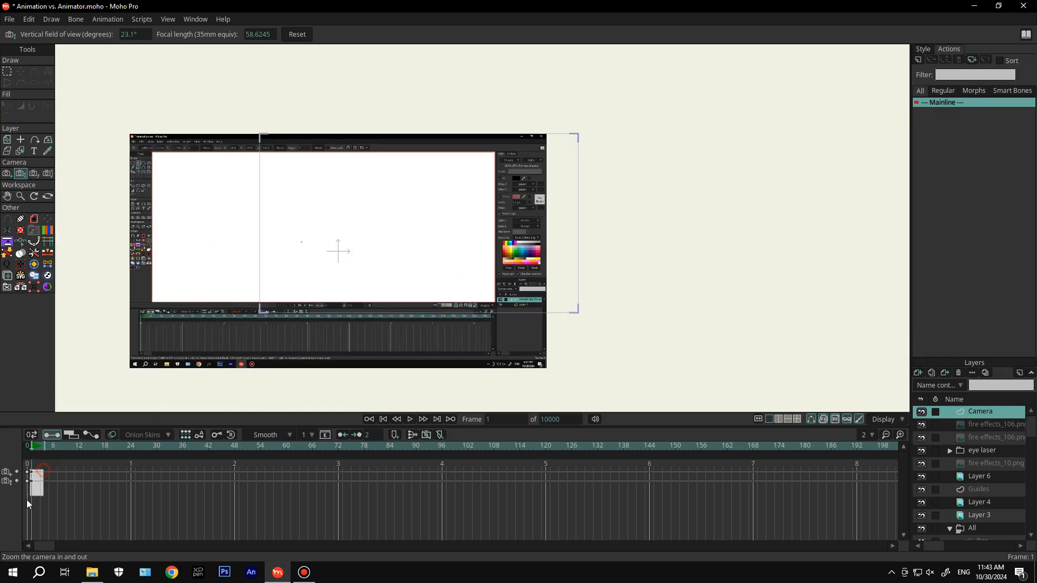
drag(27, 500, 16, 506)
key(Delete)
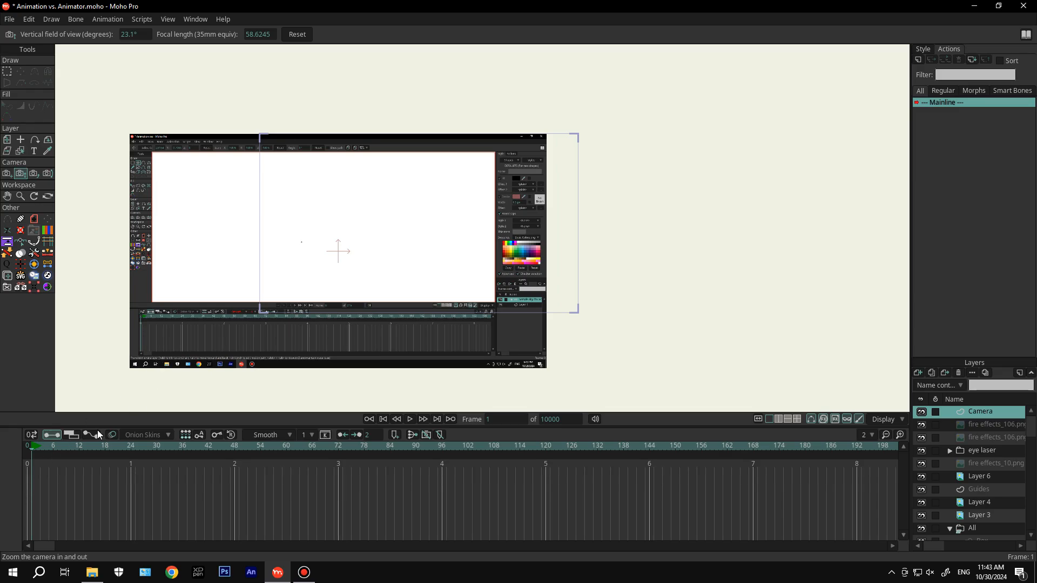
Key the camera's zoom at a 30° field of view and its position at X 0, Y 0 on frame 1
drag(40, 446, 31, 446)
scroll(357, 207, up, 2)
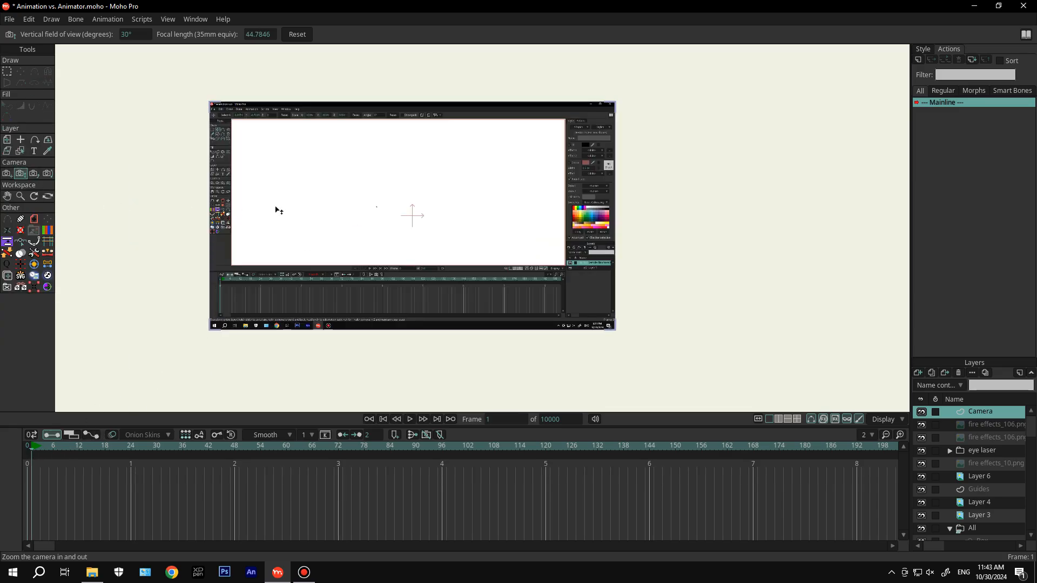
click(360, 208)
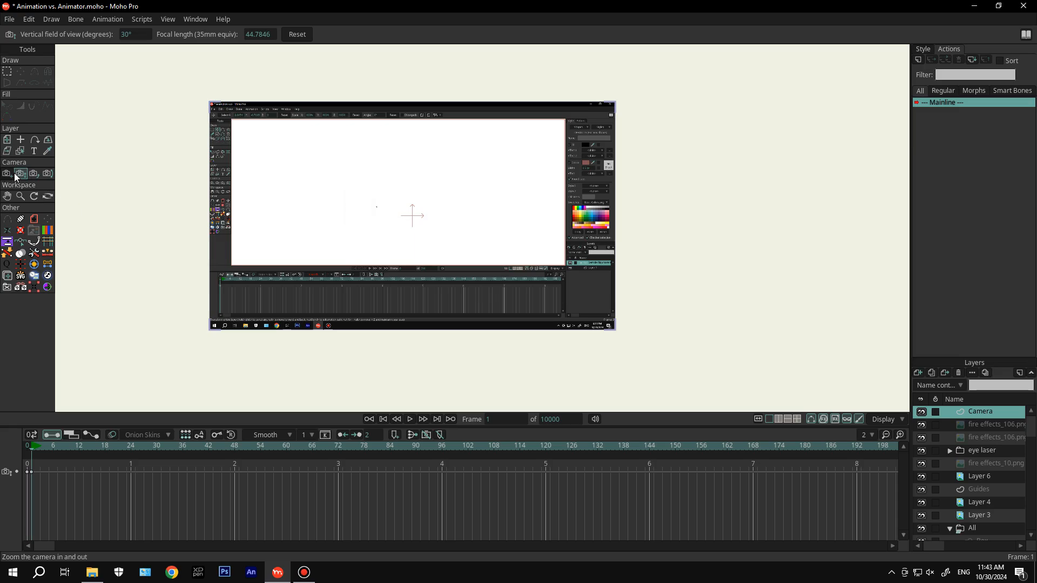
click(8, 175)
click(420, 194)
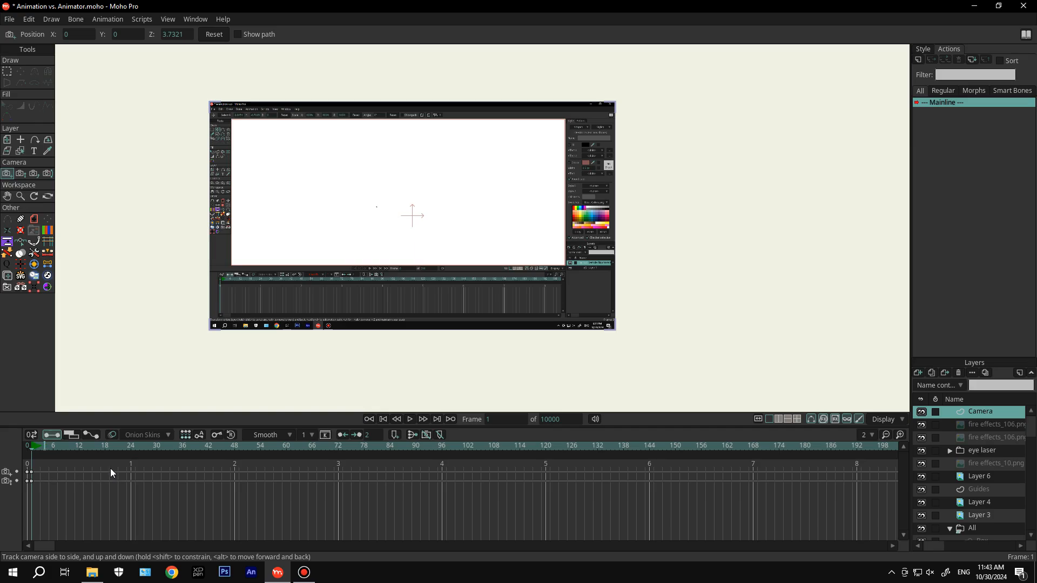
At frame 30, zoom the camera in to about 15.8° and track it to about X -0.48, Y -0.17, toward the appearing stick figure
key(Right)
key(Right)
key(Right)
key(Right)
key(Right)
key(Right)
key(Right)
key(Right)
key(Right)
key(Right)
key(Right)
key(Right)
key(Right)
key(Right)
key(Right)
key(Right)
key(Right)
key(Right)
key(Right)
key(Right)
key(Right)
key(Right)
key(Right)
key(Right)
key(Right)
key(Right)
key(Right)
key(Right)
key(Right)
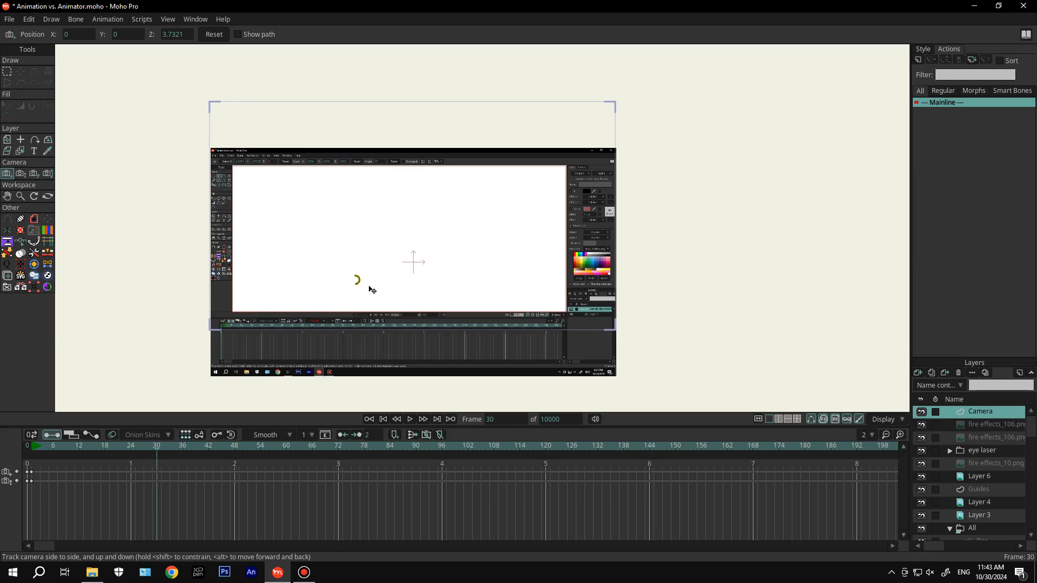
drag(372, 290, 370, 290)
key(ctrl+z)
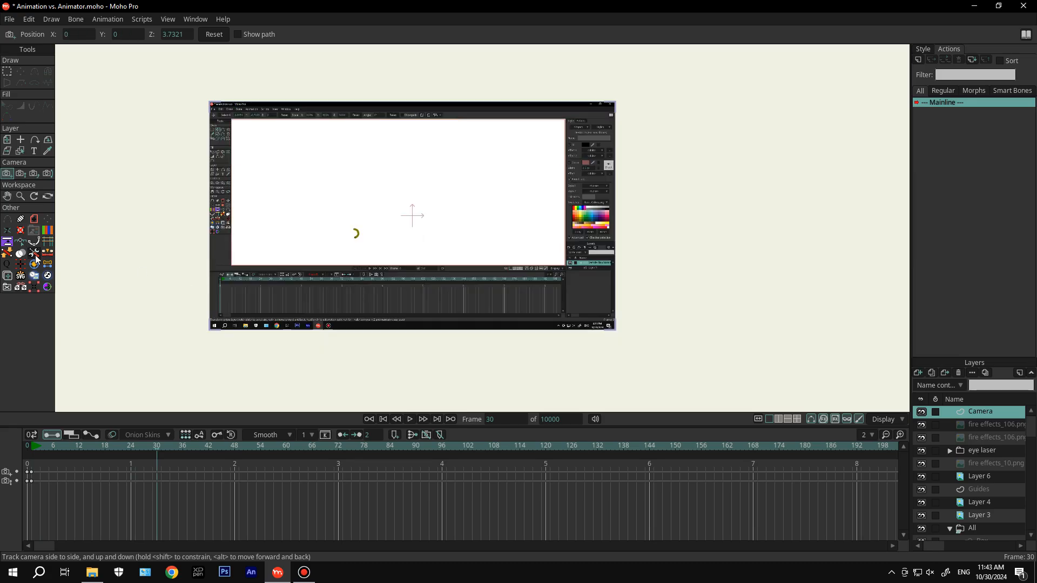
click(21, 173)
drag(313, 220, 224, 367)
click(8, 173)
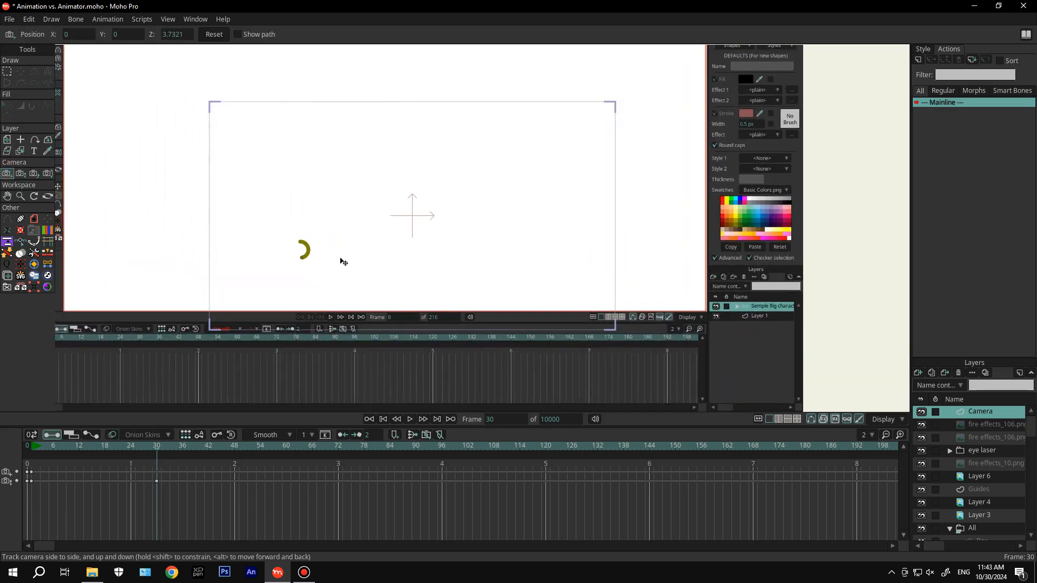
drag(291, 290, 319, 343)
Play back the opening camera move and retime its ending position and zoom keys to frame 24
drag(154, 453, 27, 448)
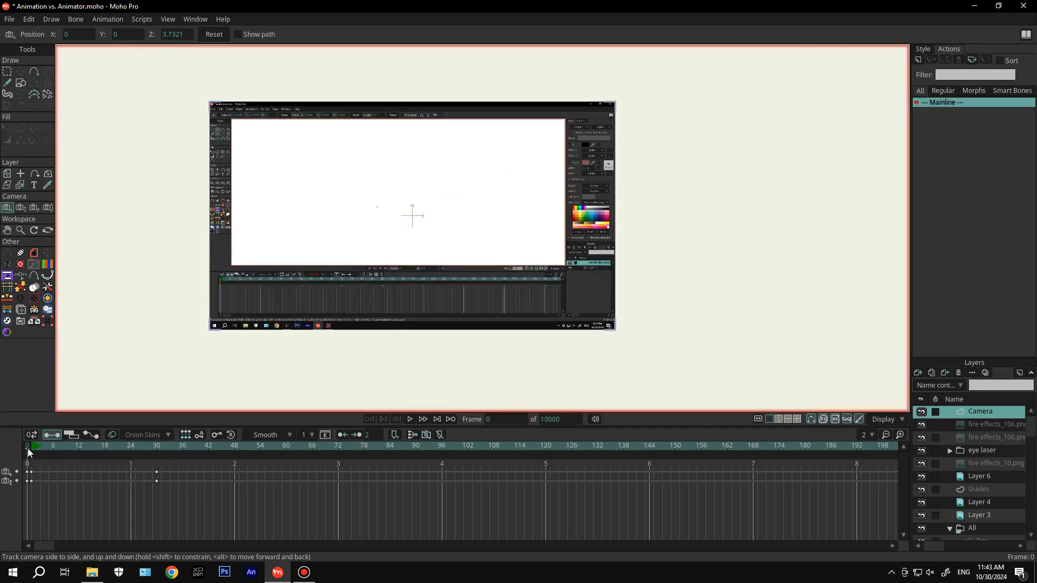
key(space)
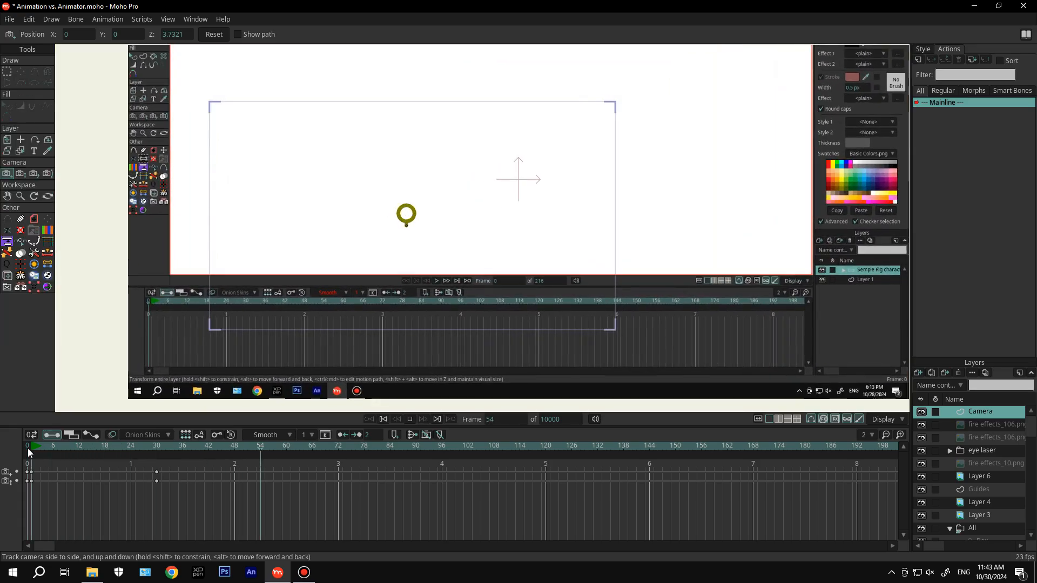
key(space)
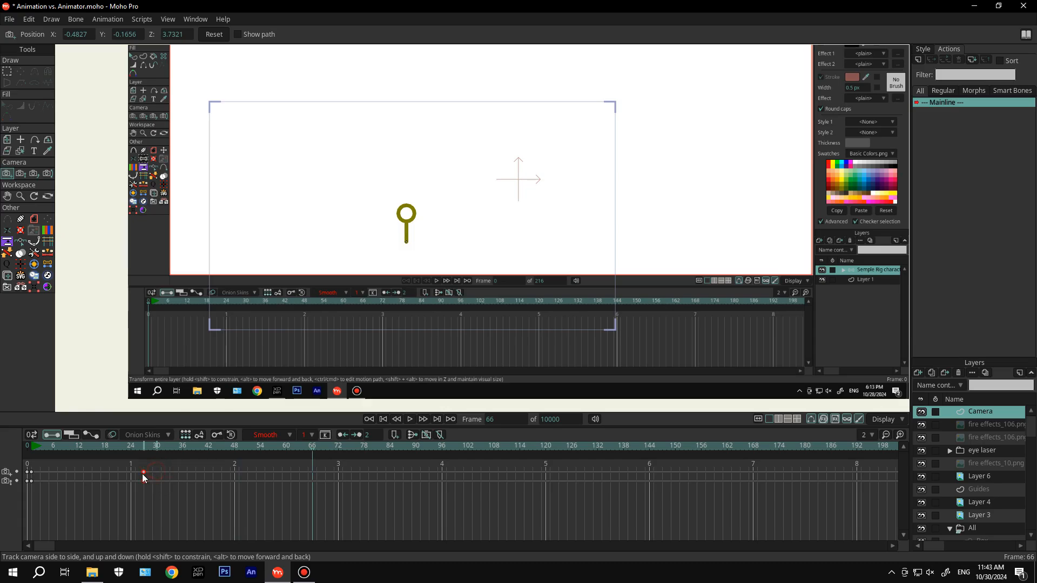
mouse_move(144, 477)
mouse_down()
mouse_move(108, 446)
mouse_move(79, 446)
mouse_move(134, 451)
mouse_move(53, 449)
mouse_up()
key(space)
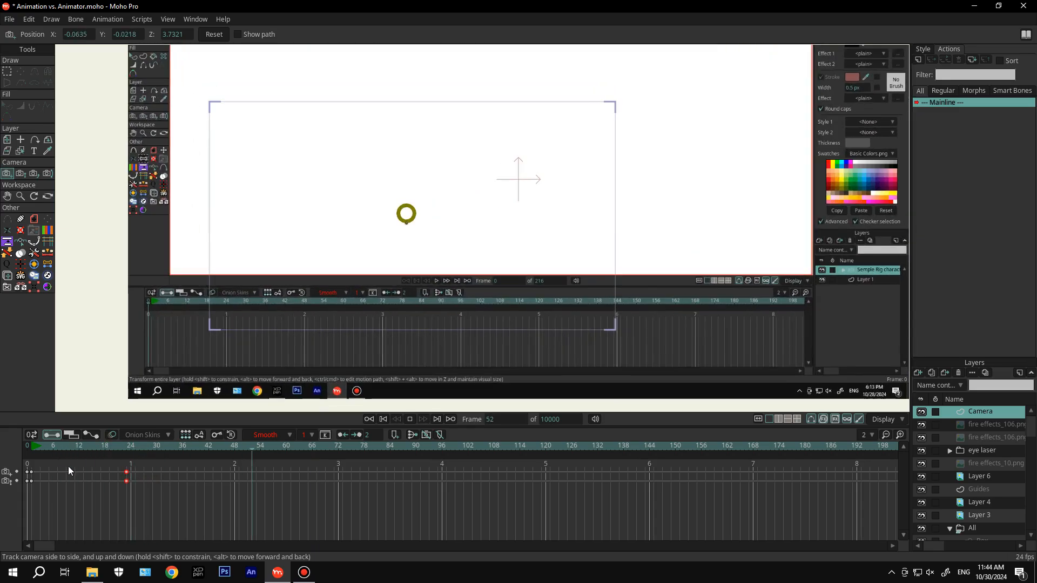
key(space)
drag(126, 472, 130, 472)
Reframe the camera at frame 24 to about X -0.46, Y -0.18 and check the move in playback
click(130, 447)
drag(414, 267, 397, 283)
key(space)
key(space)
click(131, 447)
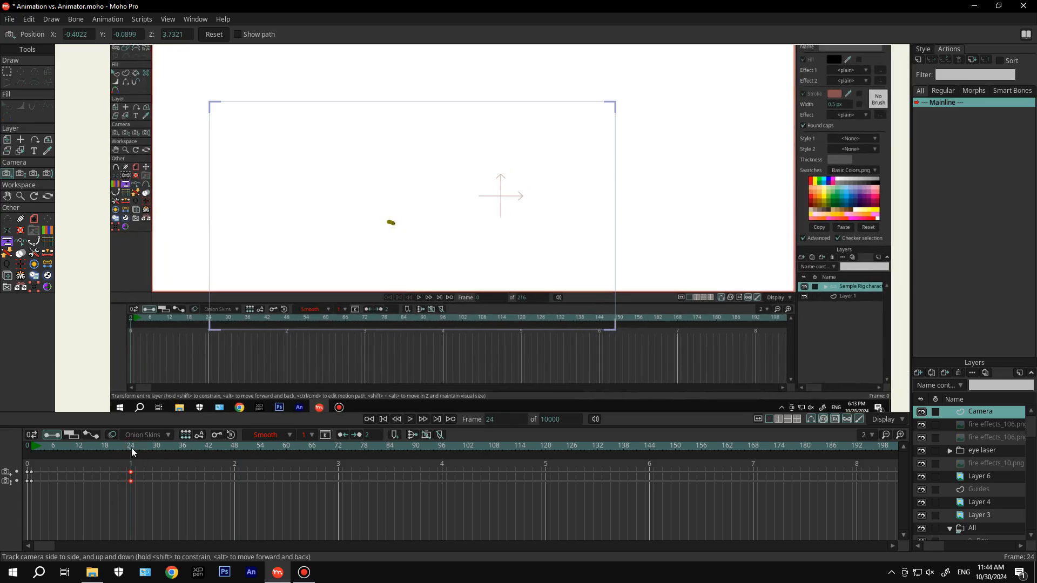
drag(407, 243, 421, 223)
Key the camera's current position and zoom at frame 197, just before the context menu appears over the stick figure
key(space)
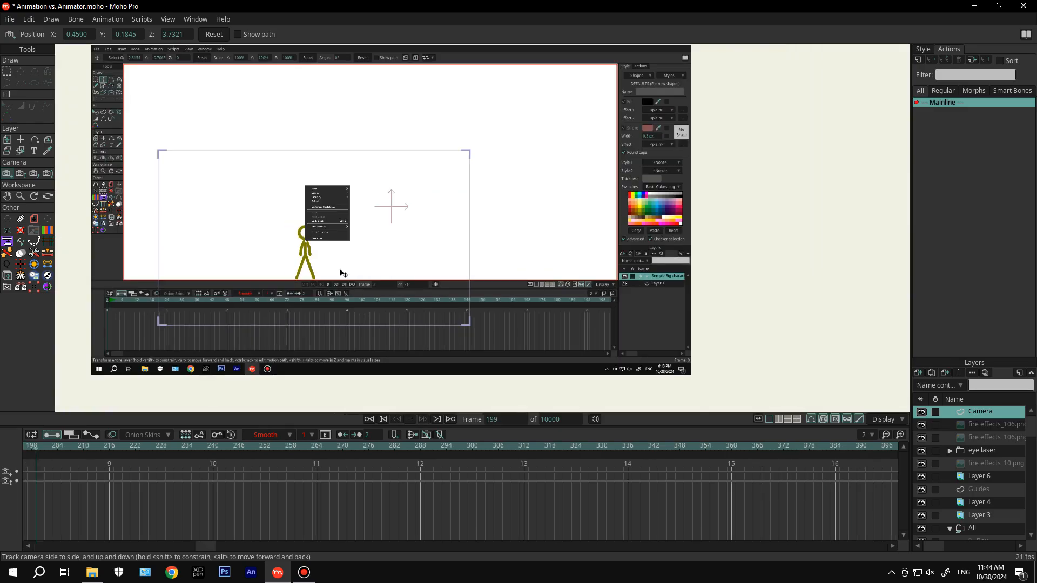
click(161, 460)
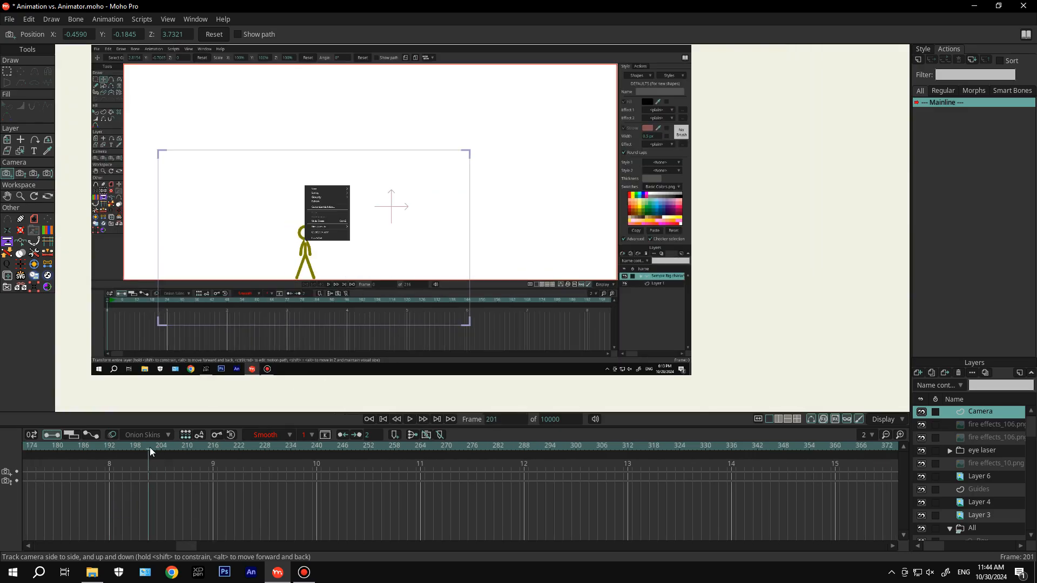
key(Left)
key(Left)
scroll(272, 237, up, 3)
key(Left)
key(Left)
key(Left)
key(Right)
key(Right)
key(Left)
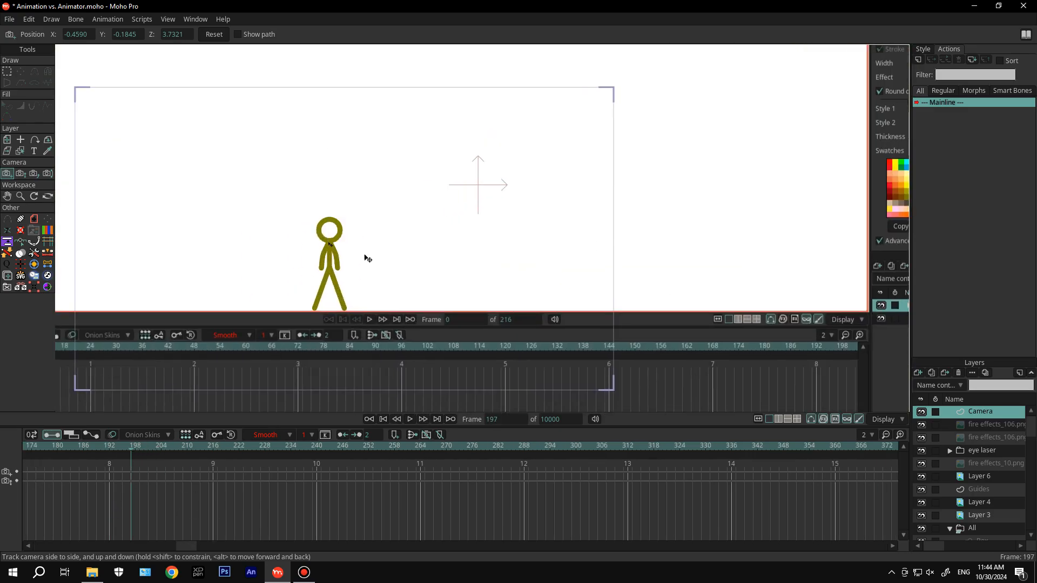
click(19, 174)
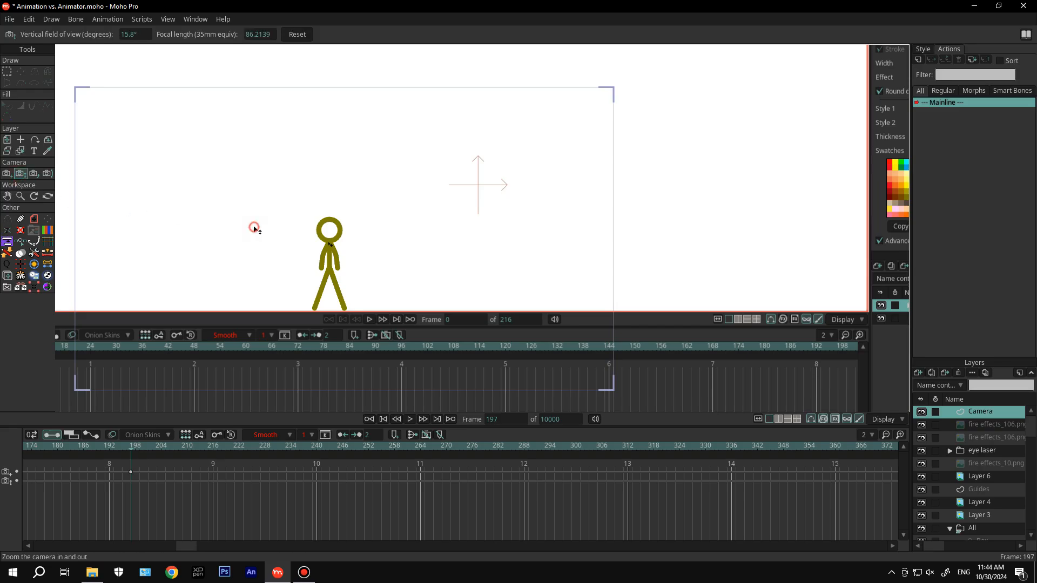
At frame 199, zoom the camera out to about 17.1° and track it to about X -0.41, Y -0.13
key(Right)
key(Right)
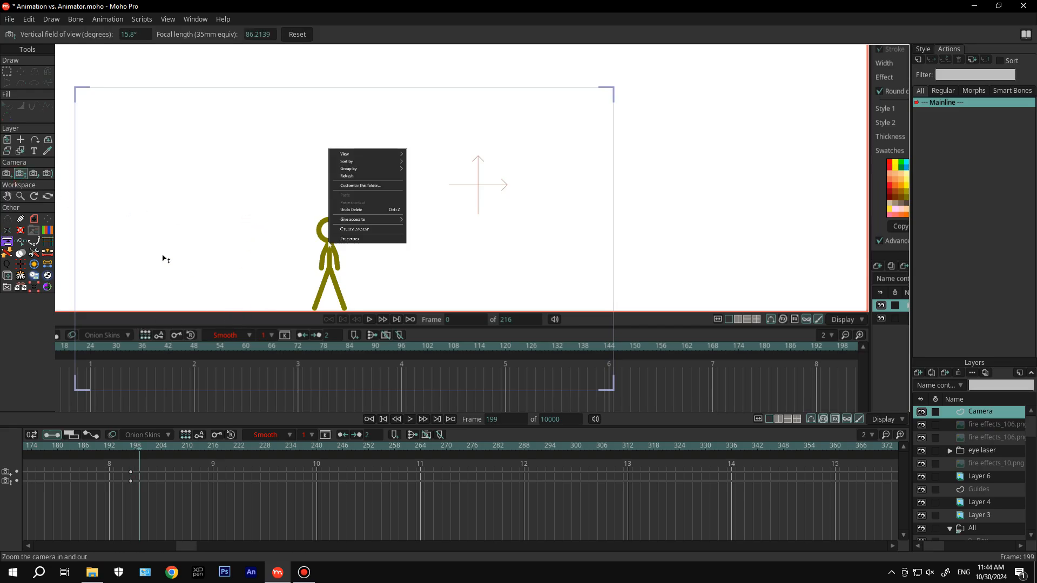
drag(380, 270, 377, 232)
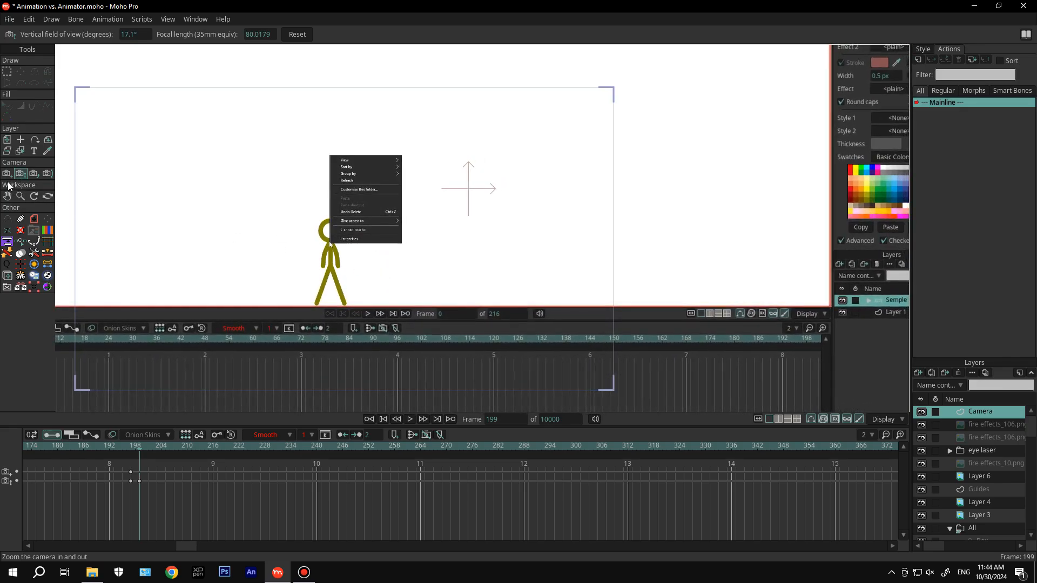
click(7, 174)
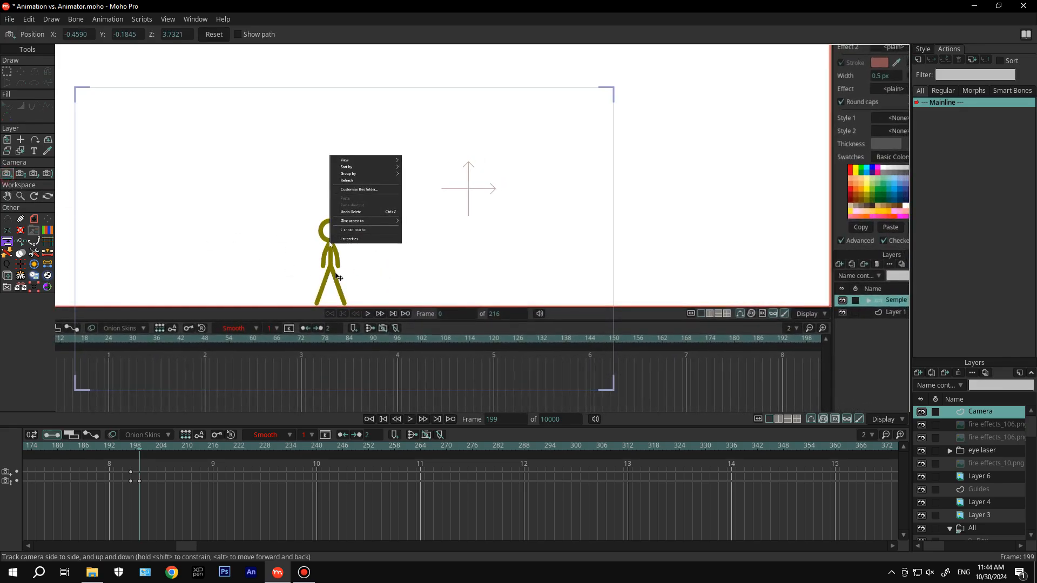
drag(333, 299, 320, 312)
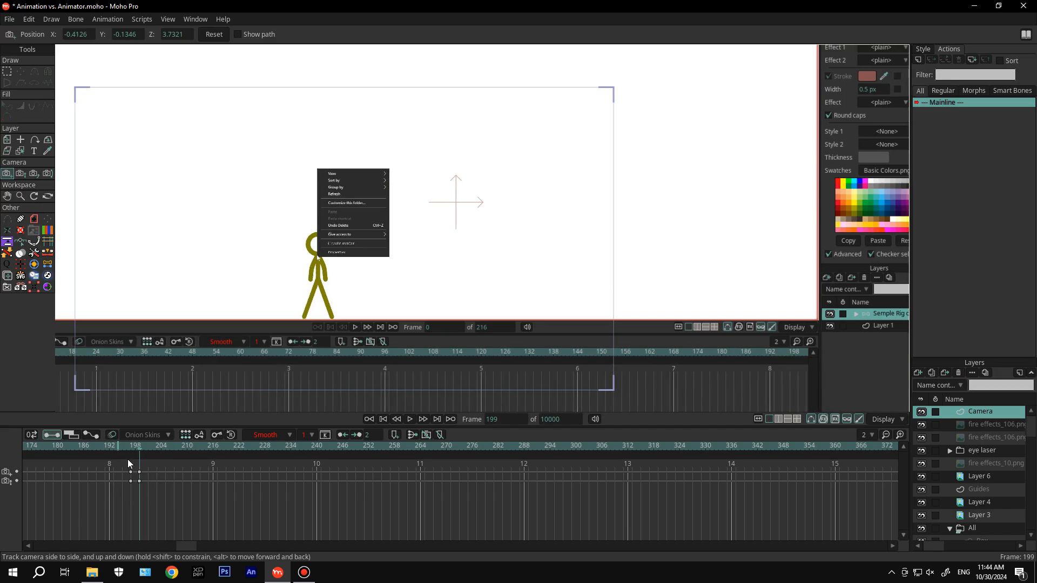
Play through the context menu shot and key the camera's current position and zoom at frame 242, around the Create avatar box's opening
drag(138, 446, 117, 446)
key(space)
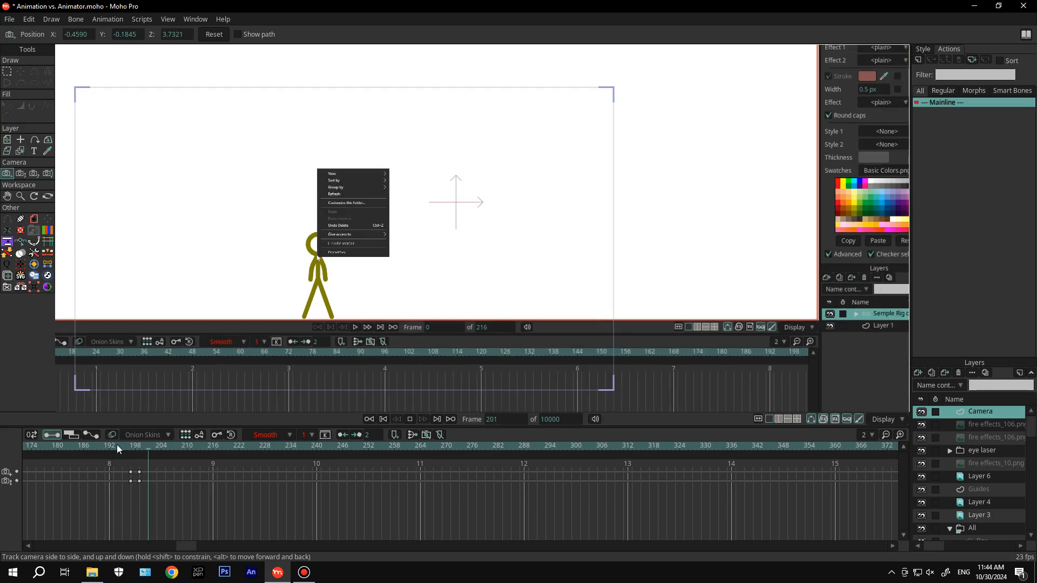
key(space)
key(space)
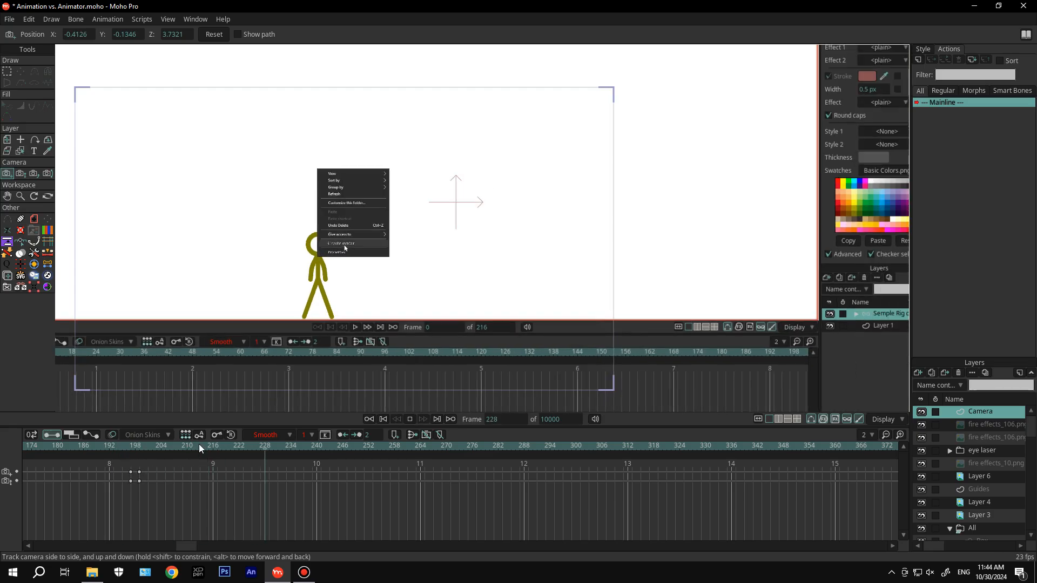
key(space)
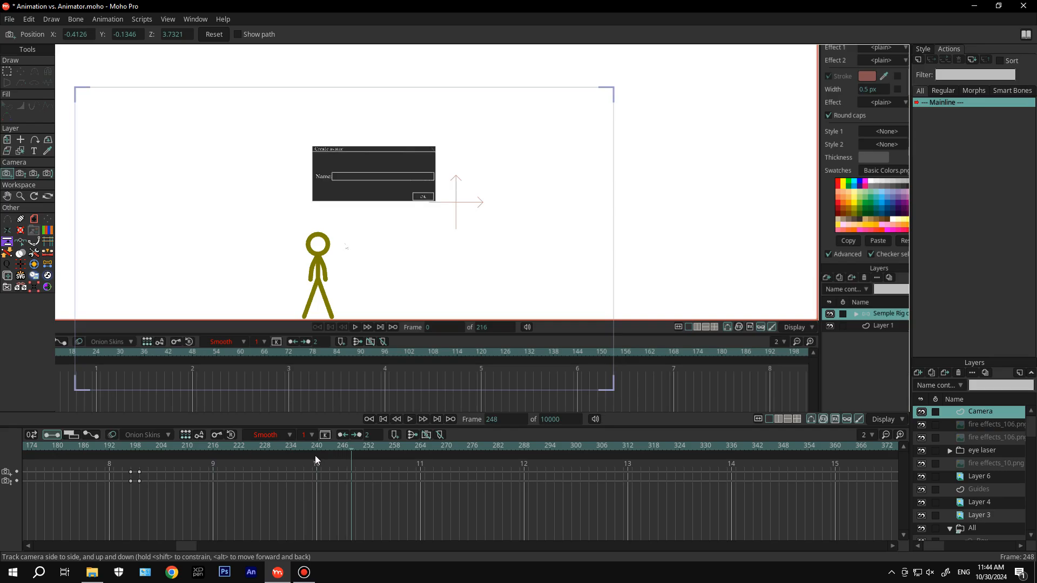
click(338, 449)
mouse_move(342, 451)
mouse_down()
mouse_move(325, 450)
mouse_move(342, 449)
mouse_up()
click(338, 291)
click(22, 174)
click(332, 302)
At frame 246, zoom the camera out and track it to about X -0.36, Y -0.07 to frame the Create avatar box
drag(361, 324, 335, 305)
click(7, 173)
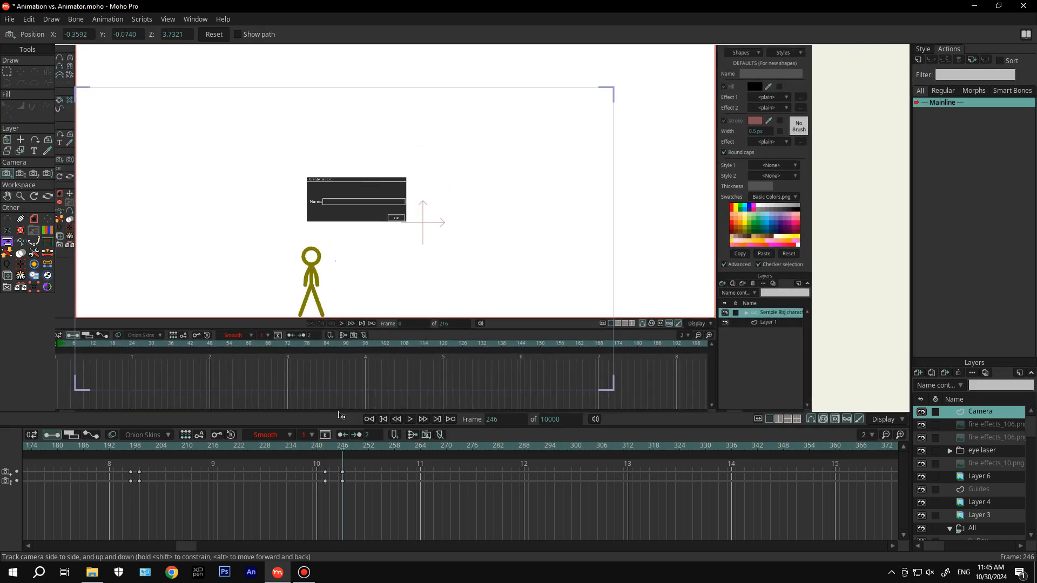
drag(343, 449, 296, 449)
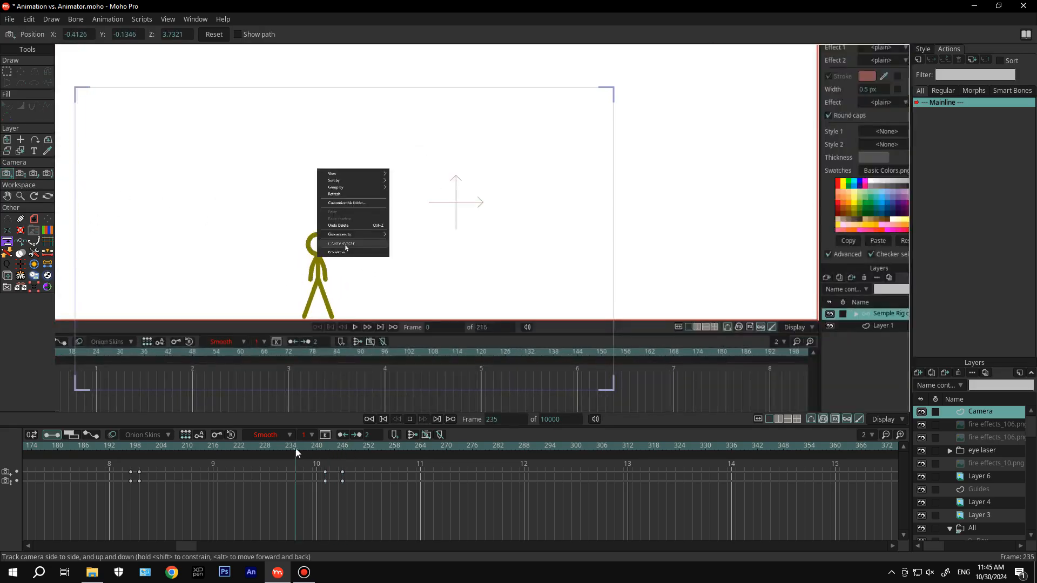
Continue adding camera zoom and position keys after the Create avatar shot, including a move between frames 338 and 344
click(532, 449)
click(21, 174)
drag(532, 450, 558, 449)
click(7, 173)
click(679, 449)
drag(679, 449, 696, 449)
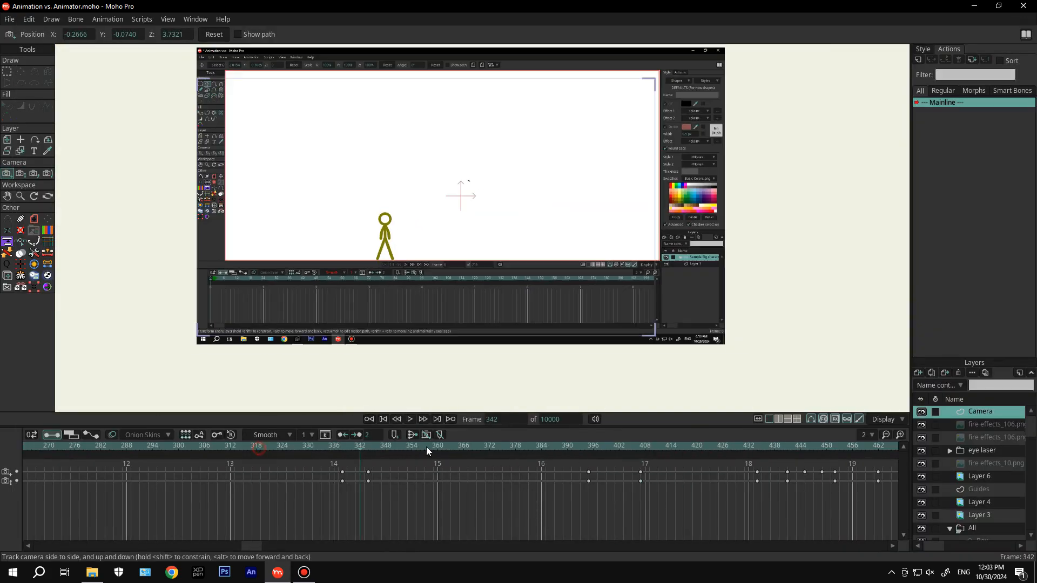
Scrub from frame 342 to 395 and examine the camera framing where the stick figure raises its arm
drag(426, 446, 587, 454)
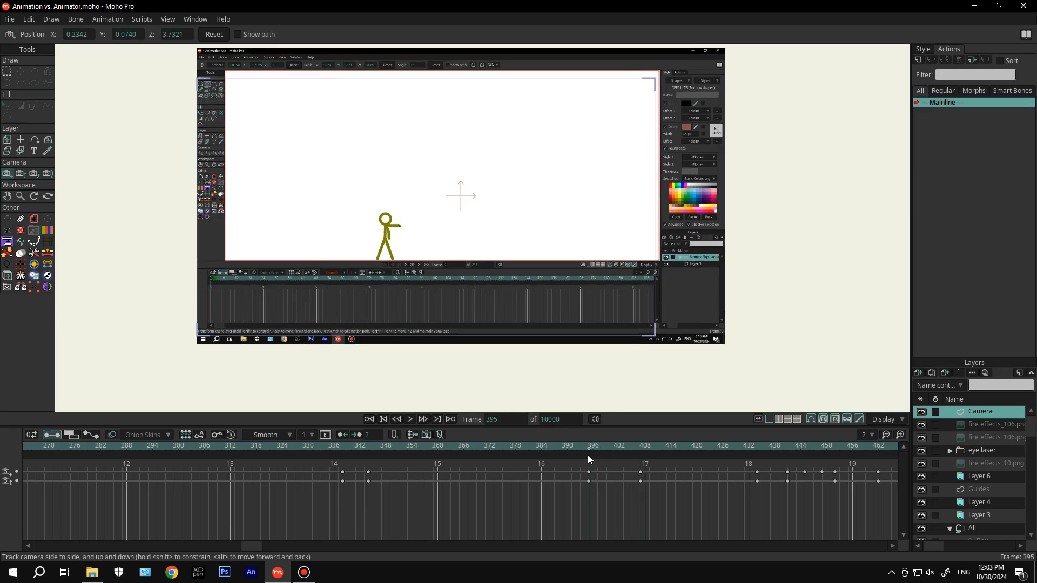
scroll(381, 220, up, 3)
drag(418, 224, 397, 235)
key(Right)
key(Right)
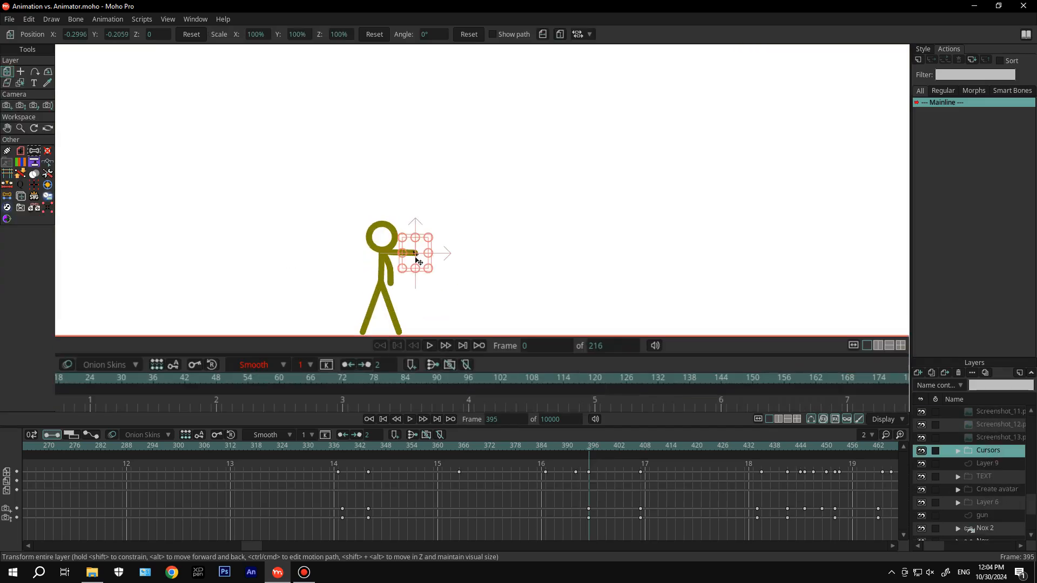
Step through the frames around 395 to 405 to examine how the view follows the cursor and the flung stick figure
scroll(415, 222, up, 3)
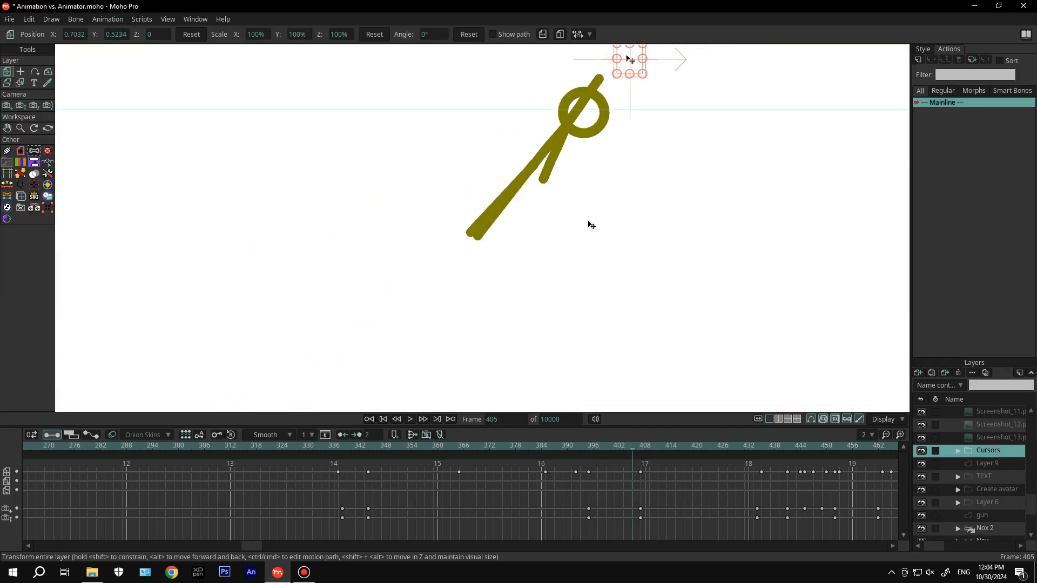
scroll(591, 225, up, 3)
drag(560, 222, 520, 254)
key(Left)
key(Left)
drag(573, 182, 542, 200)
key(Left)
key(Left)
key(Left)
drag(494, 167, 422, 175)
key(Left)
key(Left)
key(Left)
key(Left)
key(Left)
key(Left)
drag(391, 208, 317, 262)
key(Left)
key(Left)
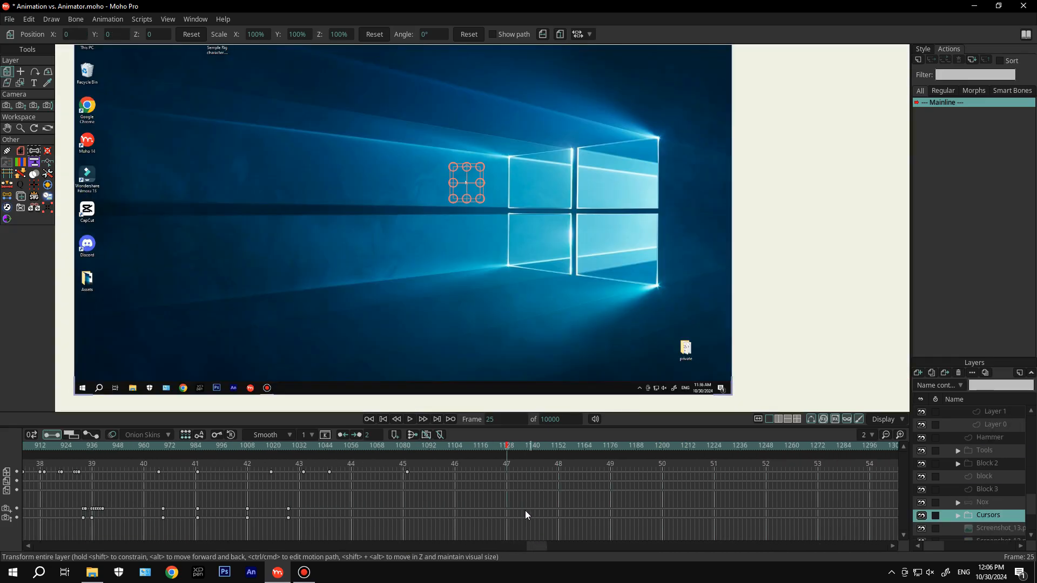
Locate frame 1128 on the timeline and set the animation export to end at frame 1128
click(508, 446)
click(508, 420)
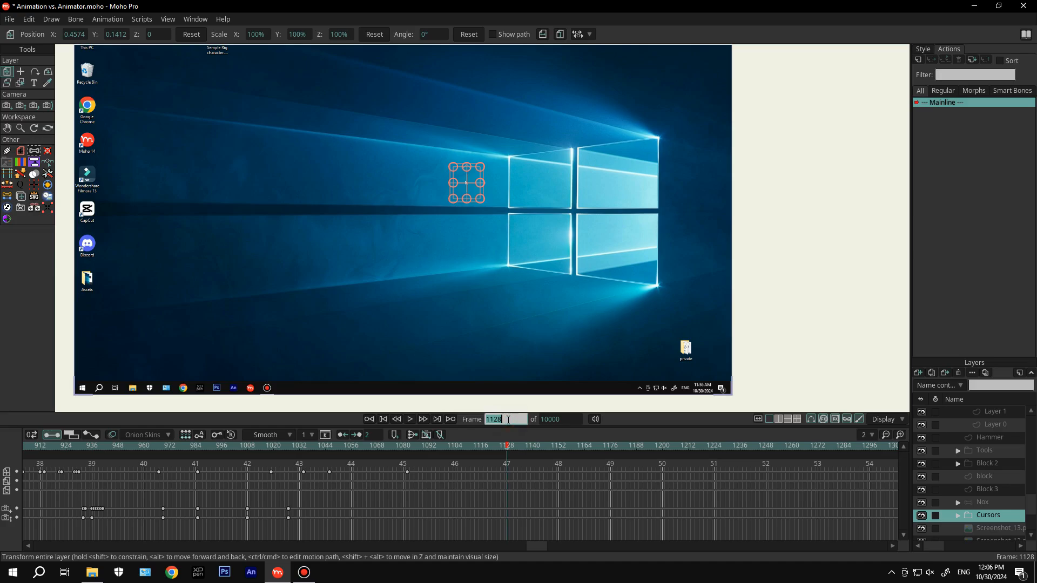
click(10, 19)
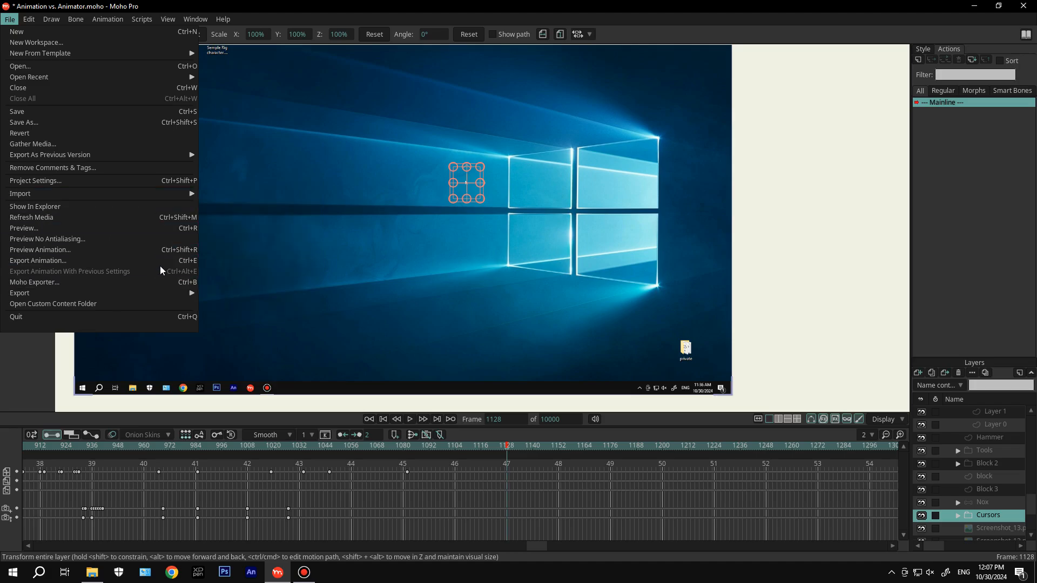
click(37, 262)
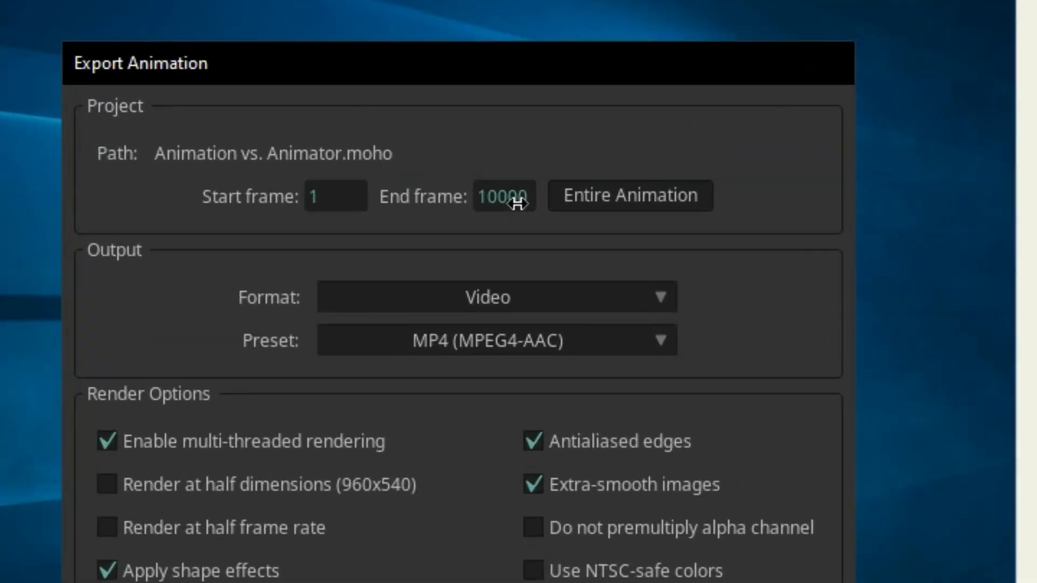
double_click(518, 203)
text(1128)
Export the animation as Video with the ASF (PNG alpha-PCM) preset to the Desktop folder
click(484, 297)
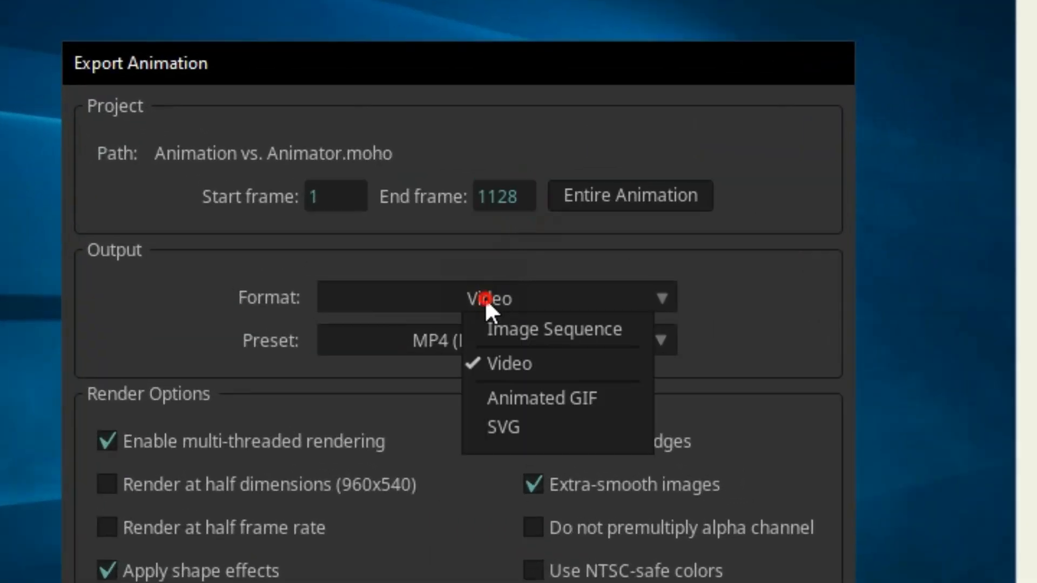
click(513, 356)
click(394, 350)
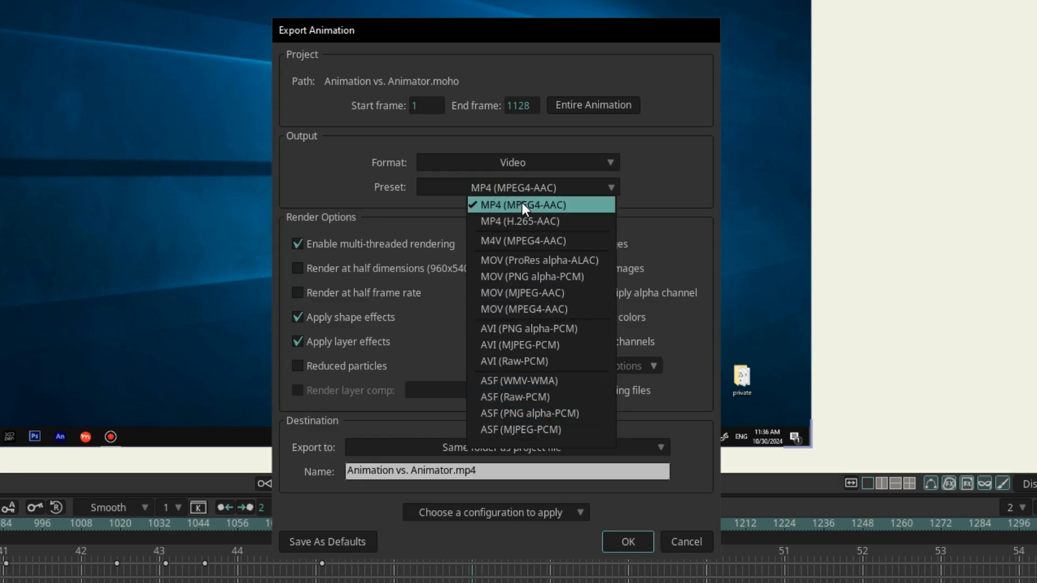
click(532, 413)
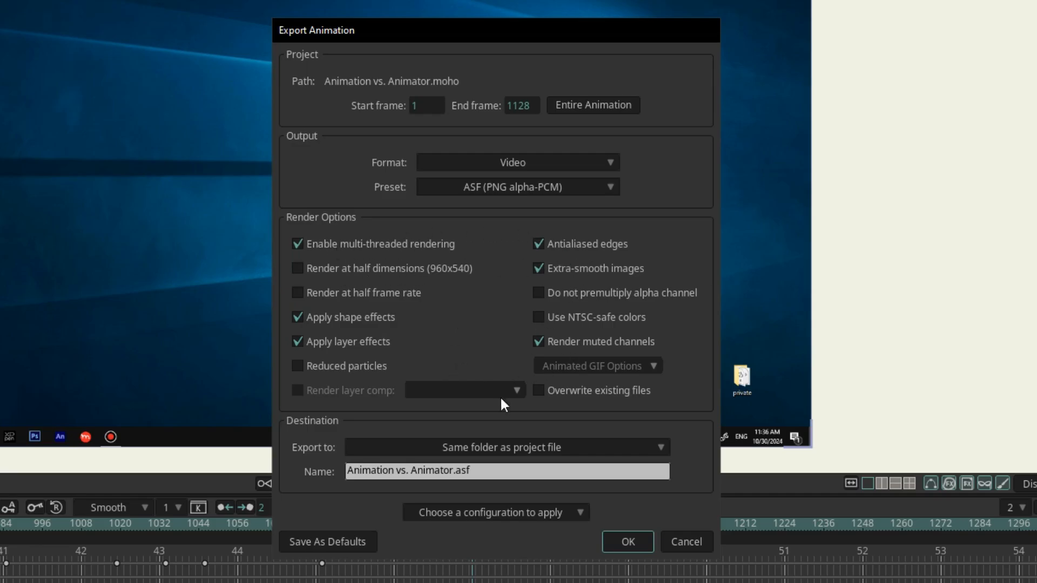
click(493, 449)
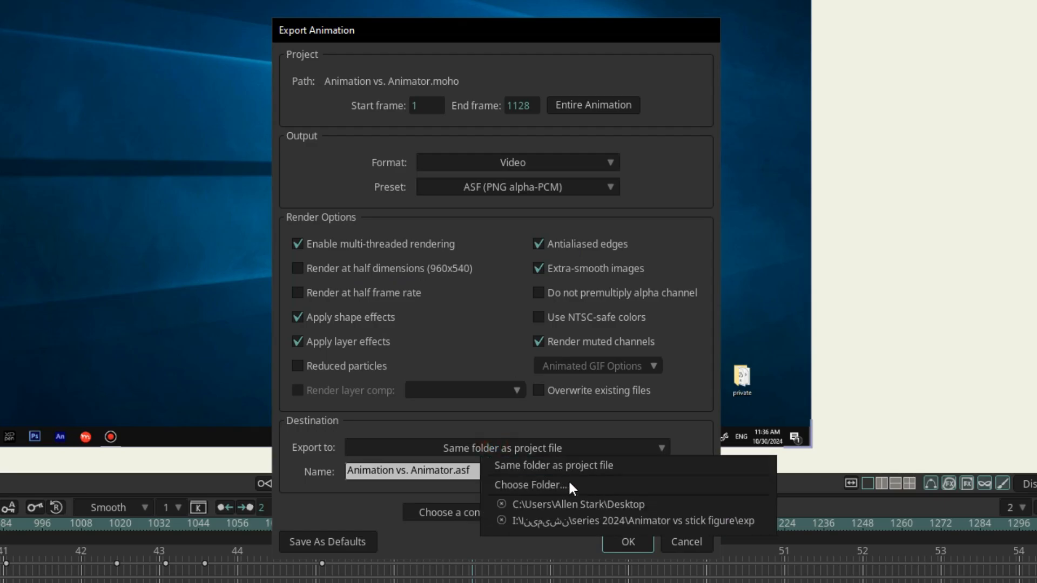
click(601, 504)
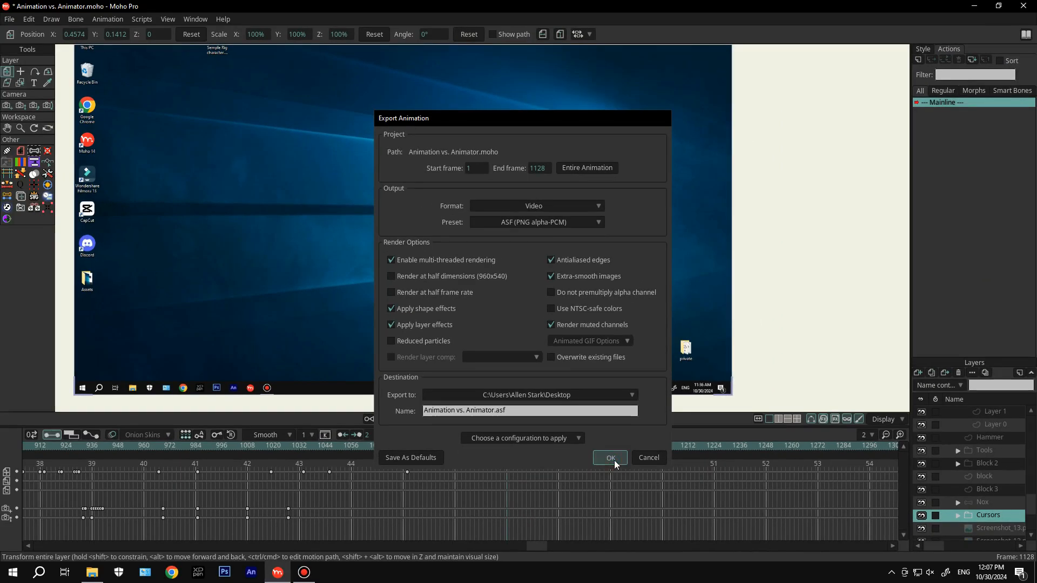
click(614, 460)
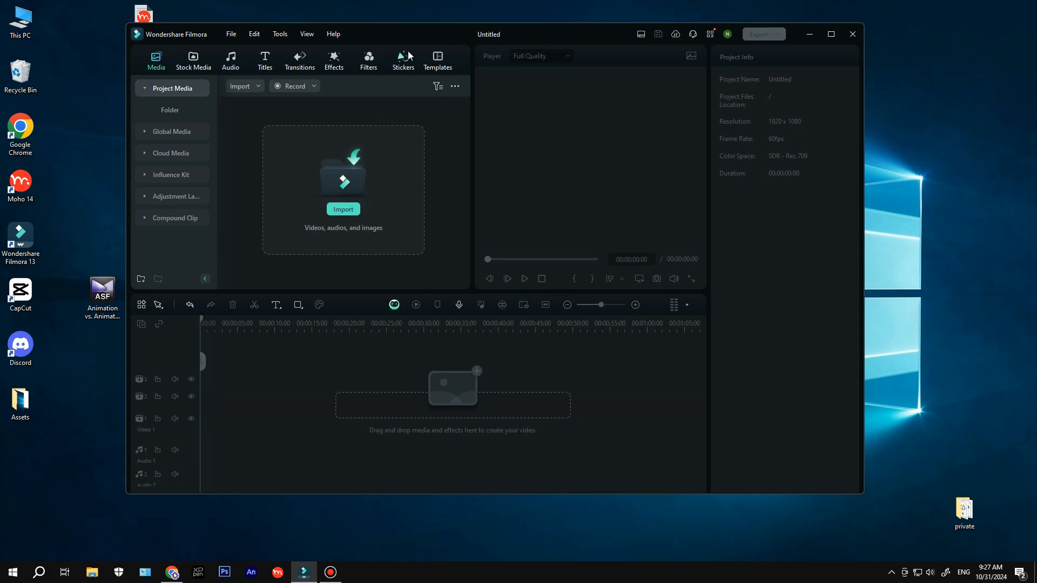
In Wondershare Filmora, import Animation vs. Animator.asf from the desktop into the project media and maximize the window
drag(412, 32, 432, 49)
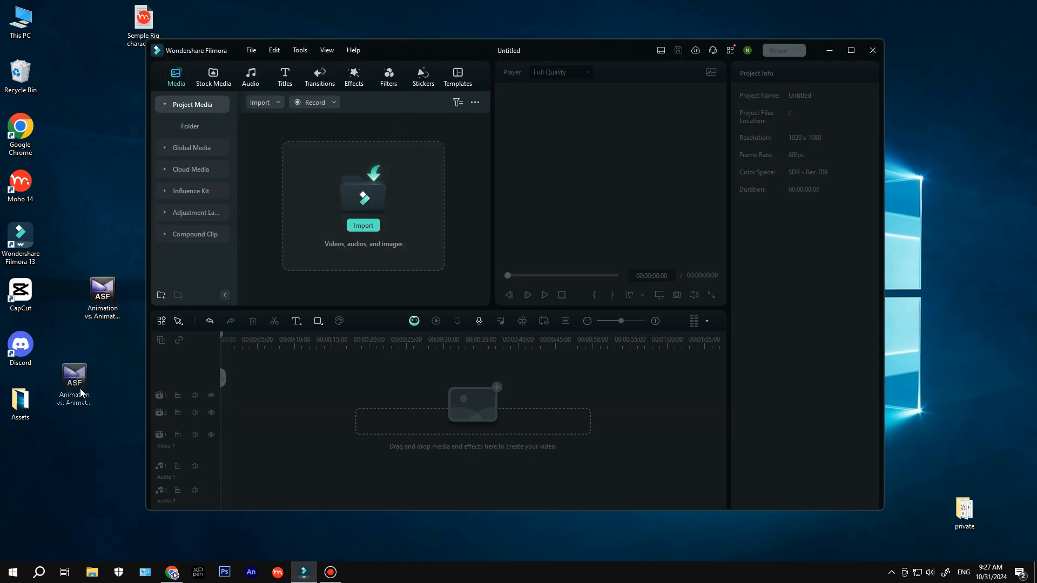
drag(81, 389, 77, 310)
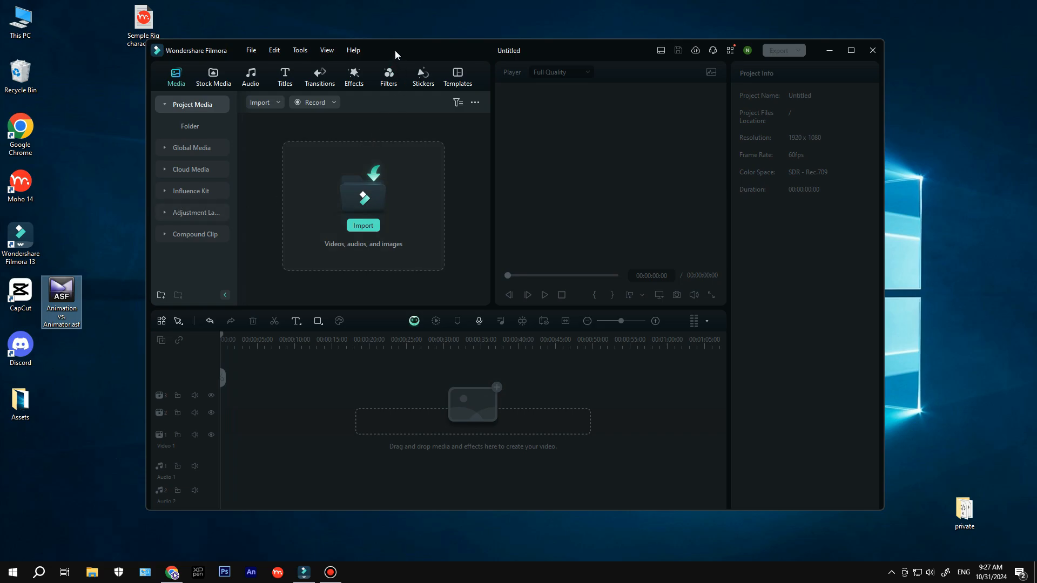
drag(395, 54, 437, 53)
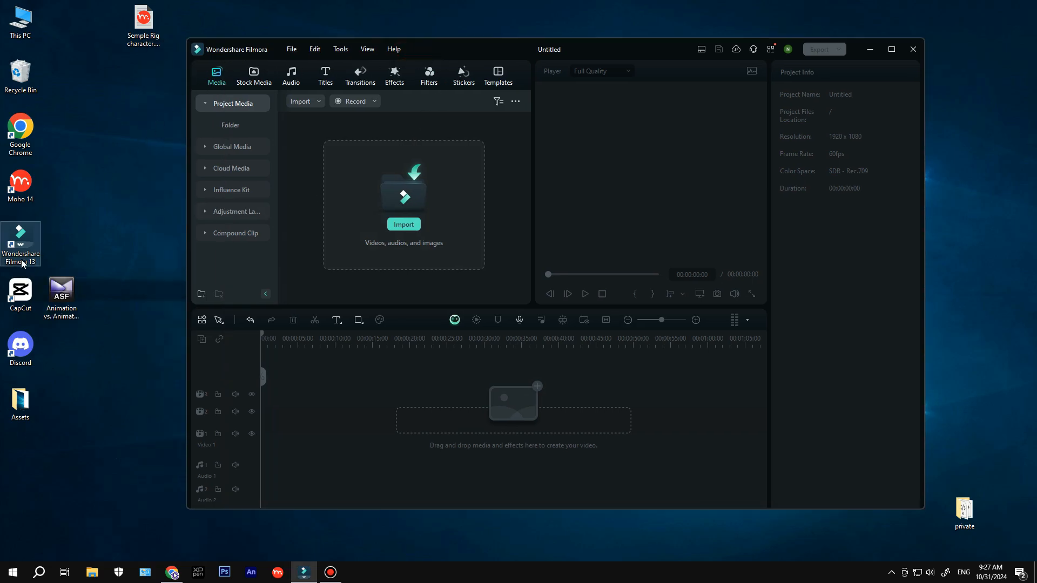
click(20, 294)
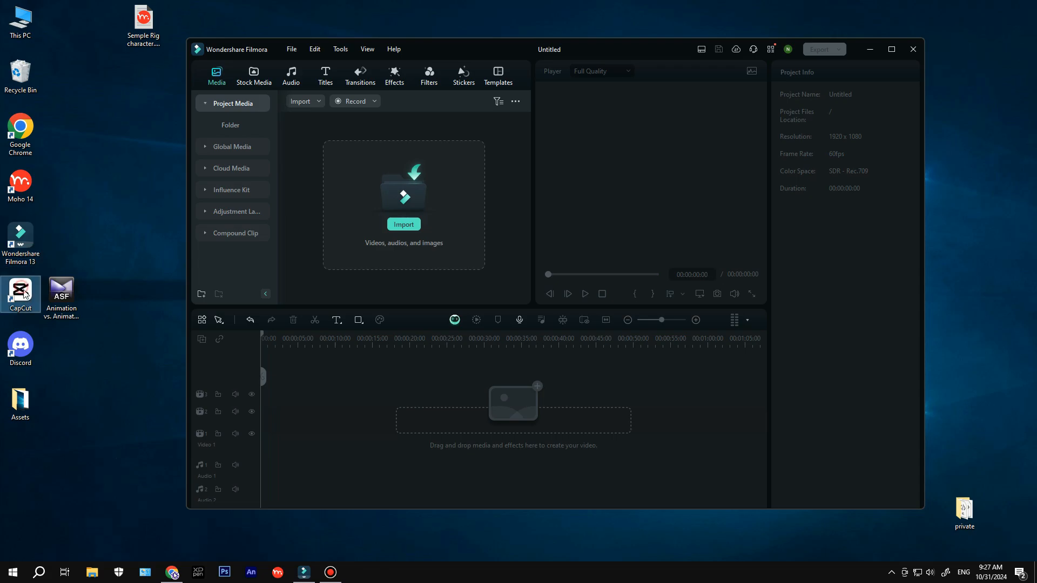
drag(469, 41, 442, 54)
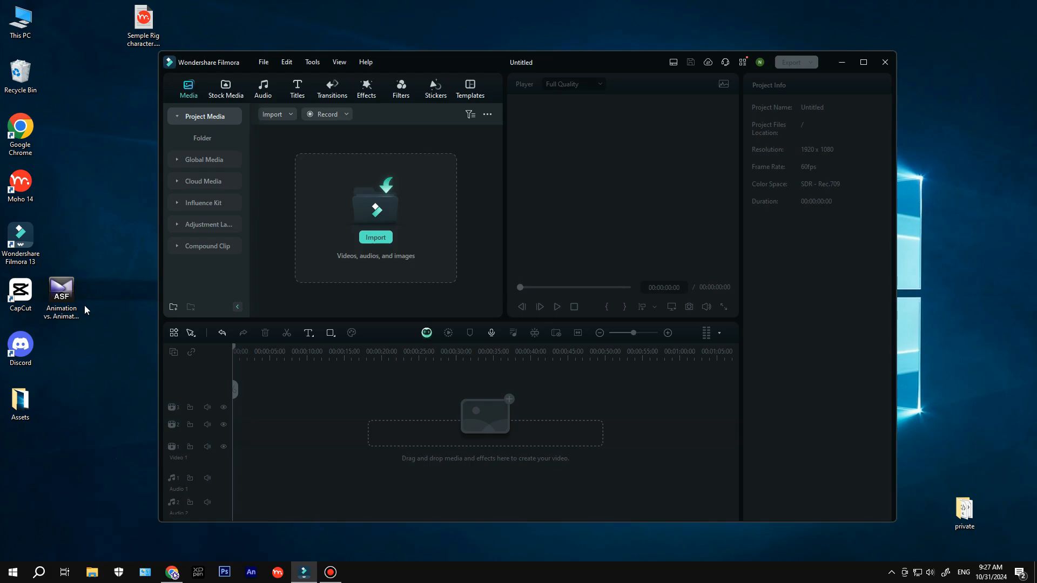
drag(64, 296, 378, 244)
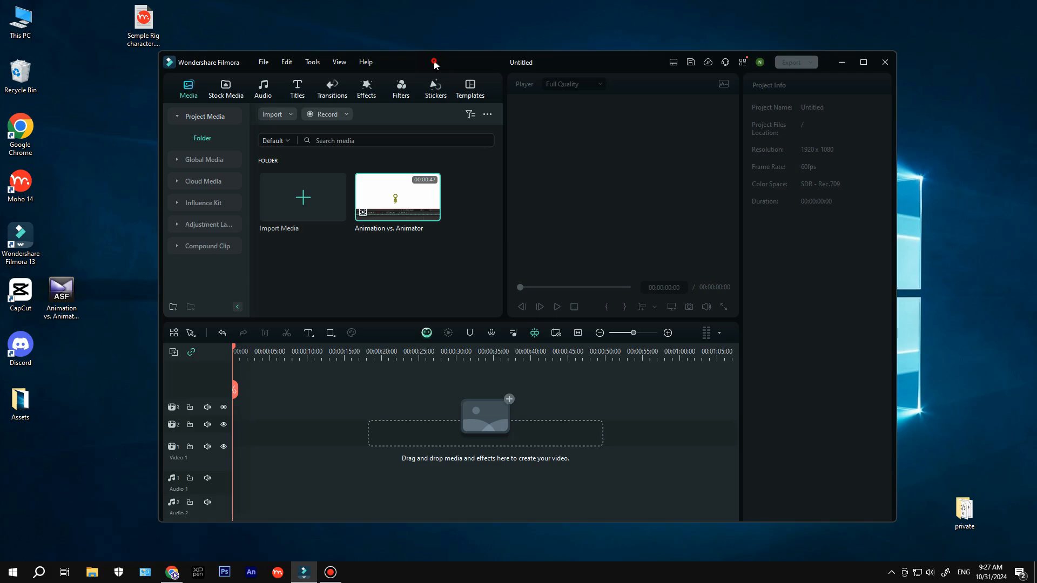
drag(435, 64, 432, 1)
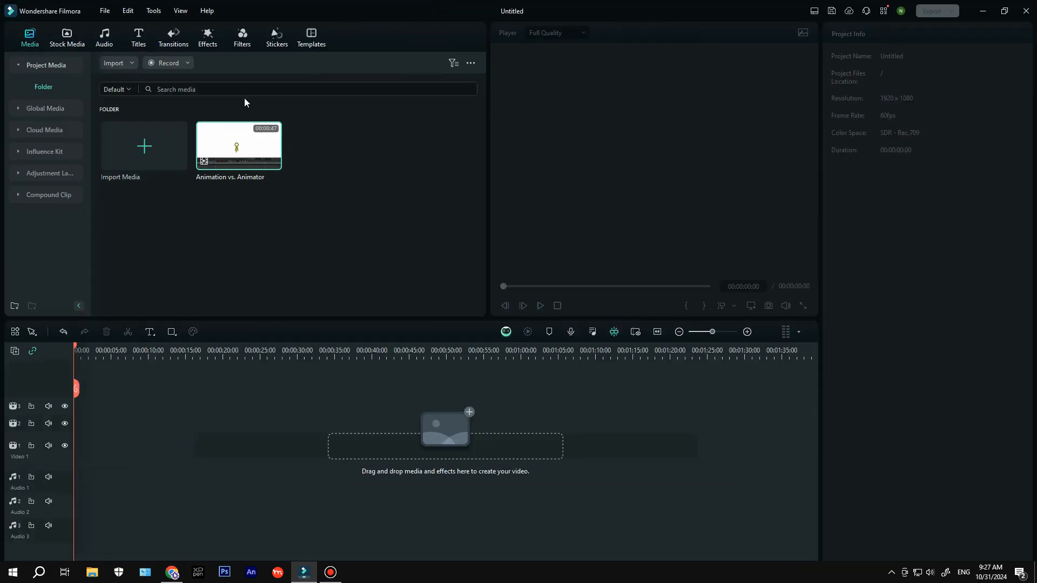
Look through the effects, stickers, titles and audio libraries, and preview a sound in the Whoosh category
click(208, 38)
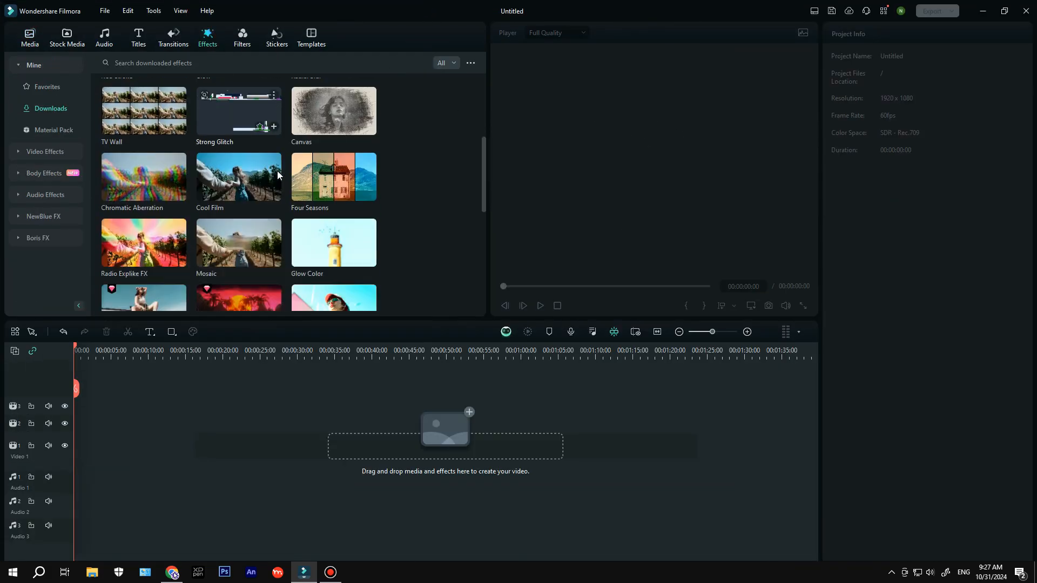
click(276, 37)
click(139, 43)
click(105, 37)
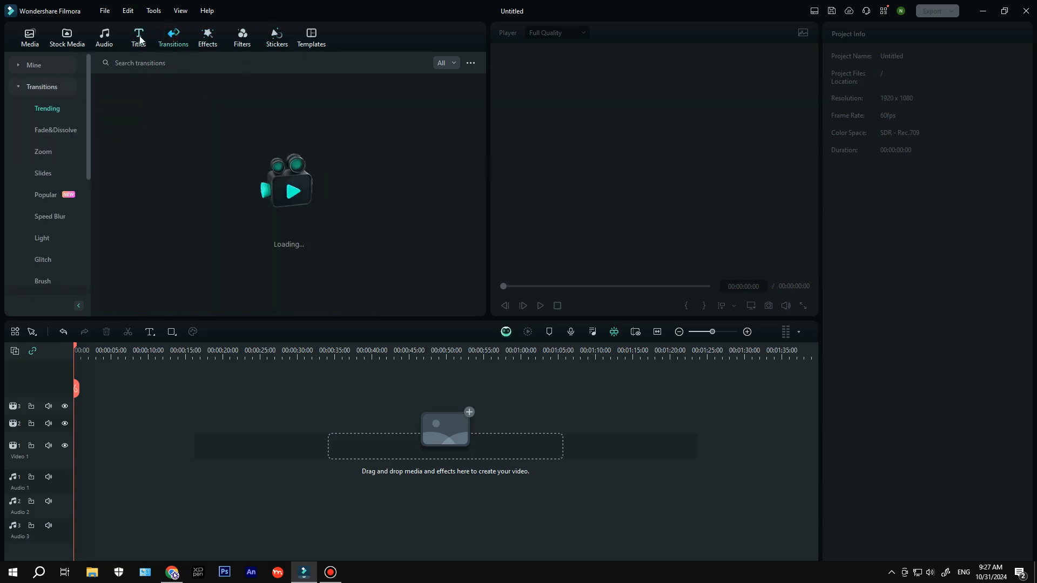
click(120, 96)
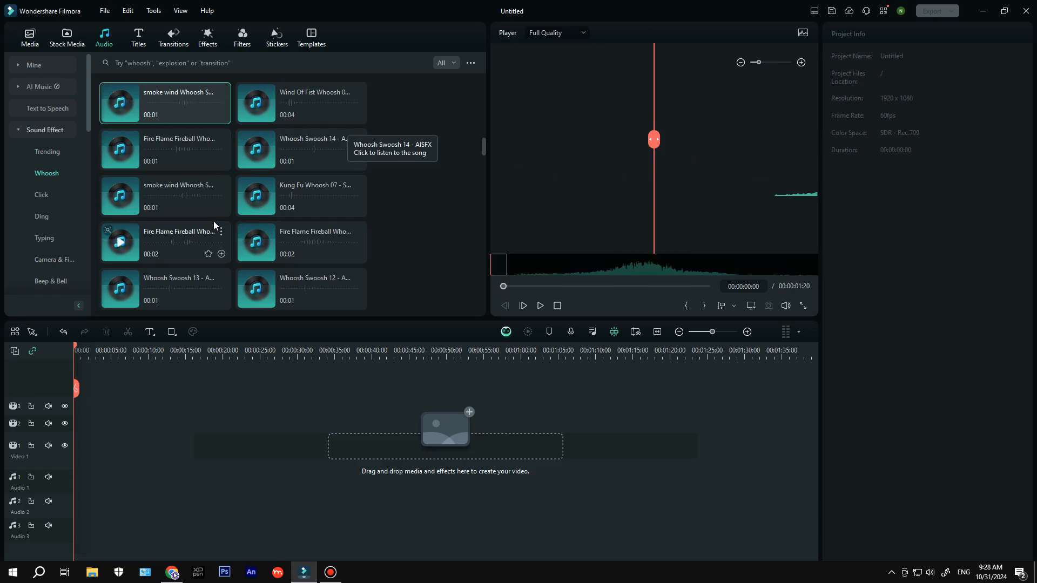
scroll(210, 224, down, 6)
scroll(205, 222, down, 8)
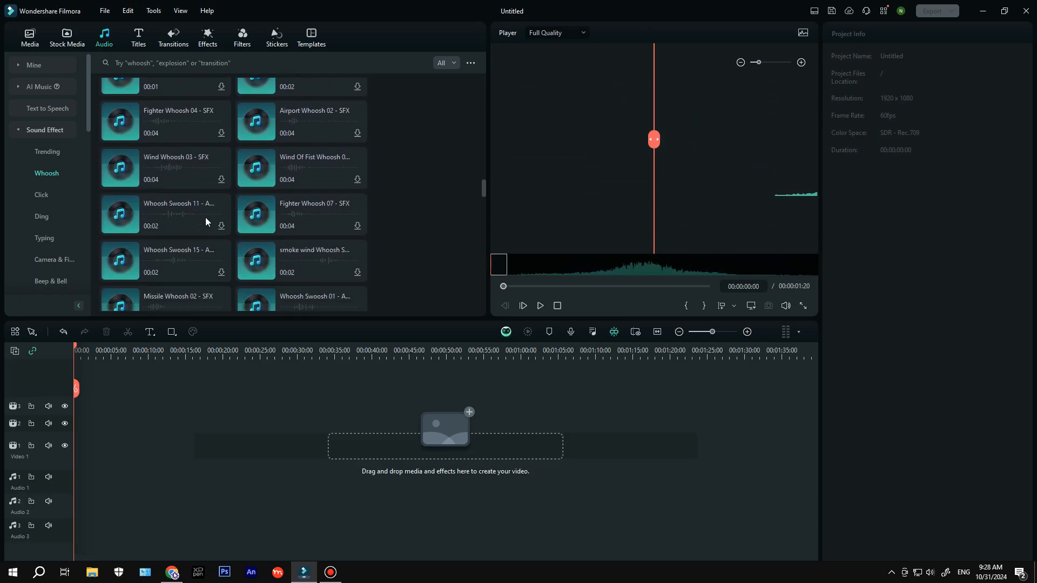
scroll(190, 213, down, 10)
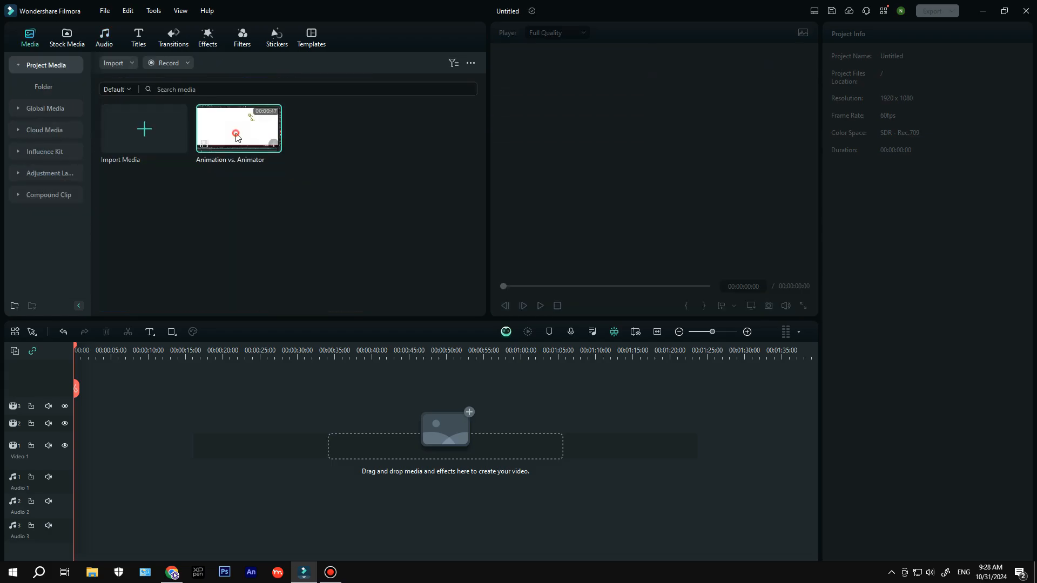
Place the Animation vs. Animator clip at the start of Video 1, choosing to match the media's 1920 x 1080 24fps
drag(233, 131, 76, 440)
click(450, 309)
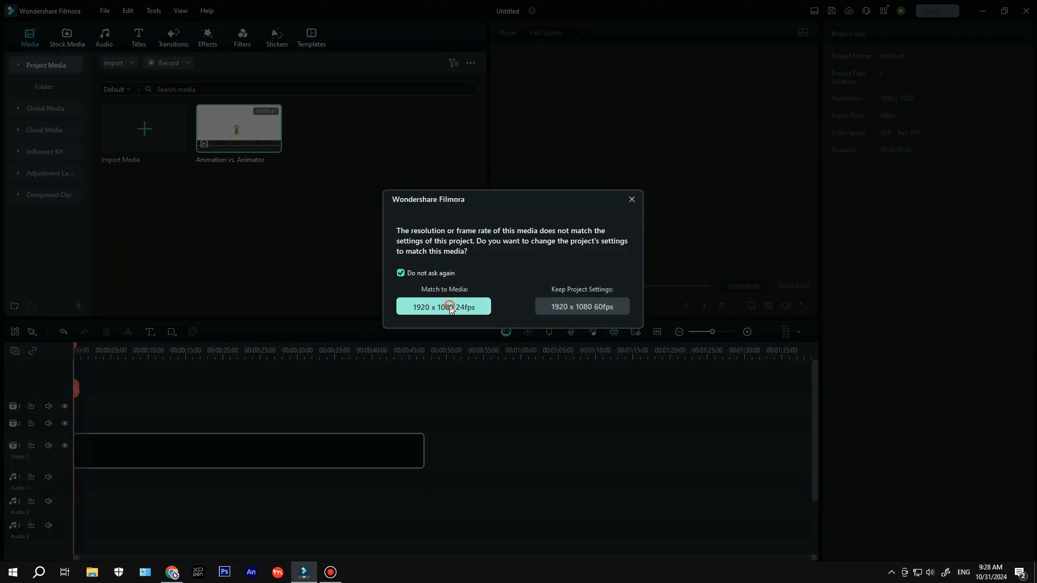
Search the audio library for mouse click, preview sounds, and add Quick Left Mouse Click to Audio 1 at 00:00:00:50
click(113, 42)
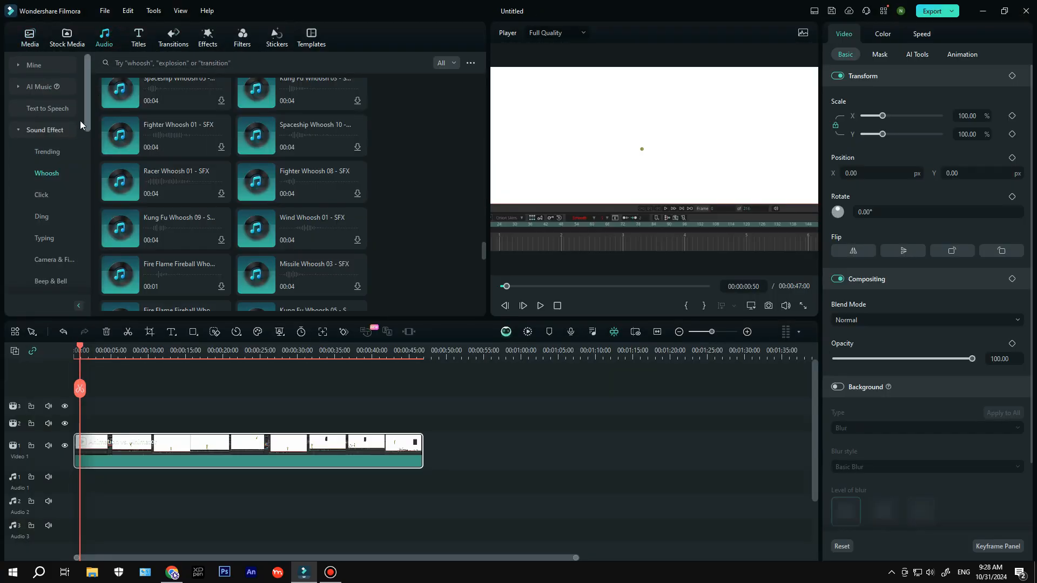
click(148, 65)
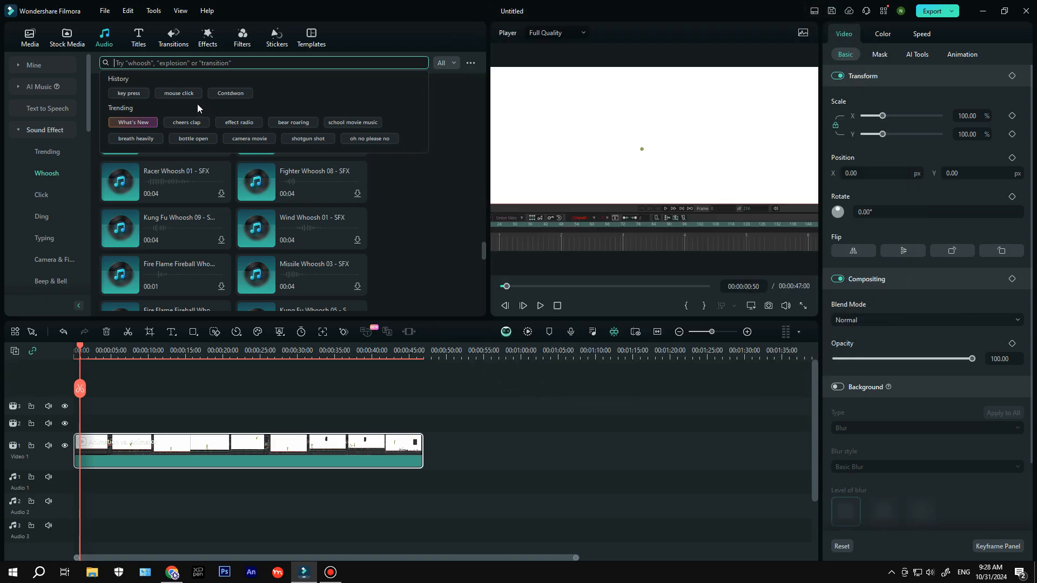
click(174, 93)
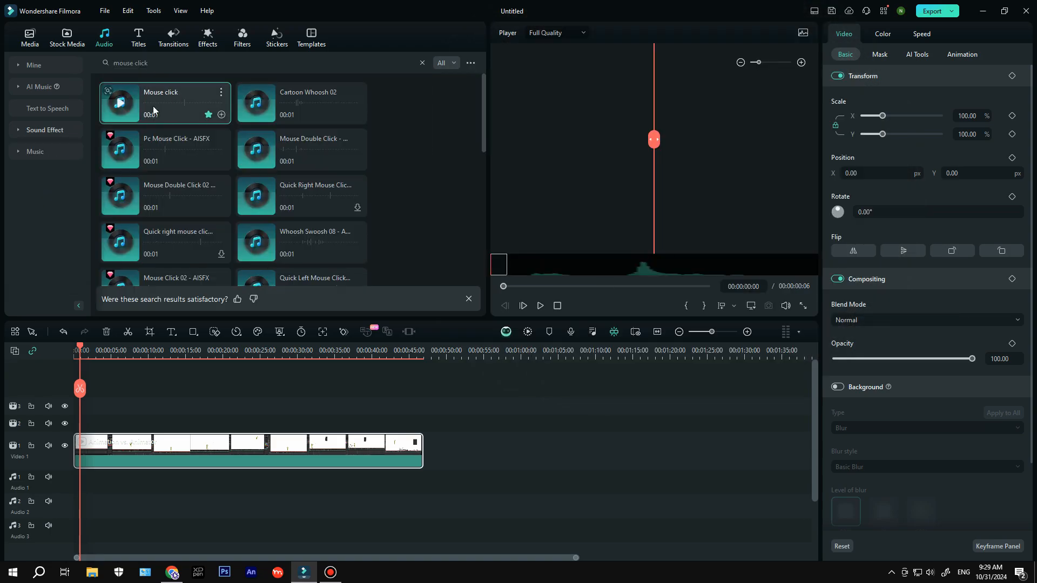
click(262, 197)
scroll(292, 173, down, 2)
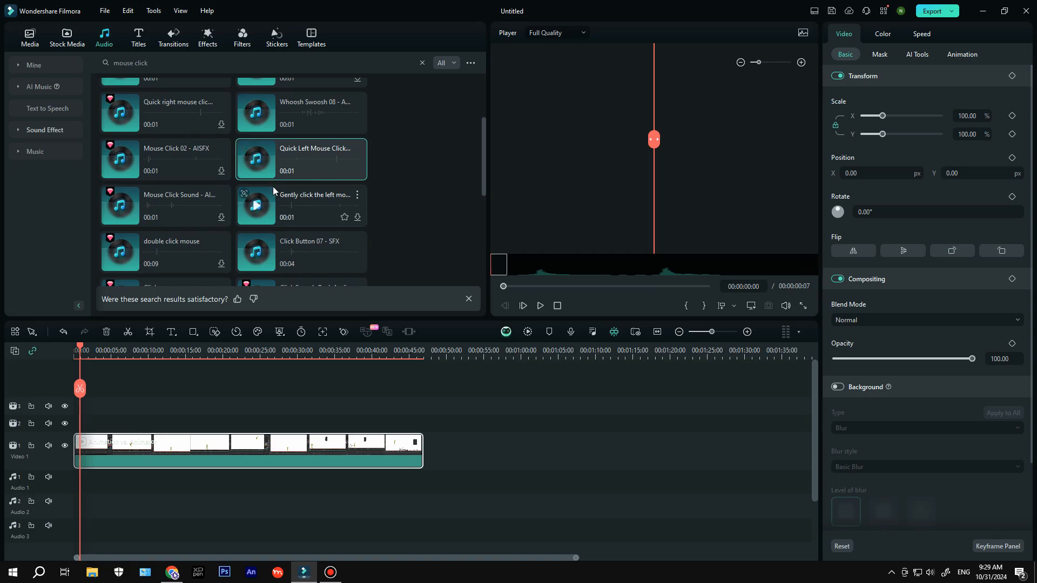
drag(274, 190, 84, 480)
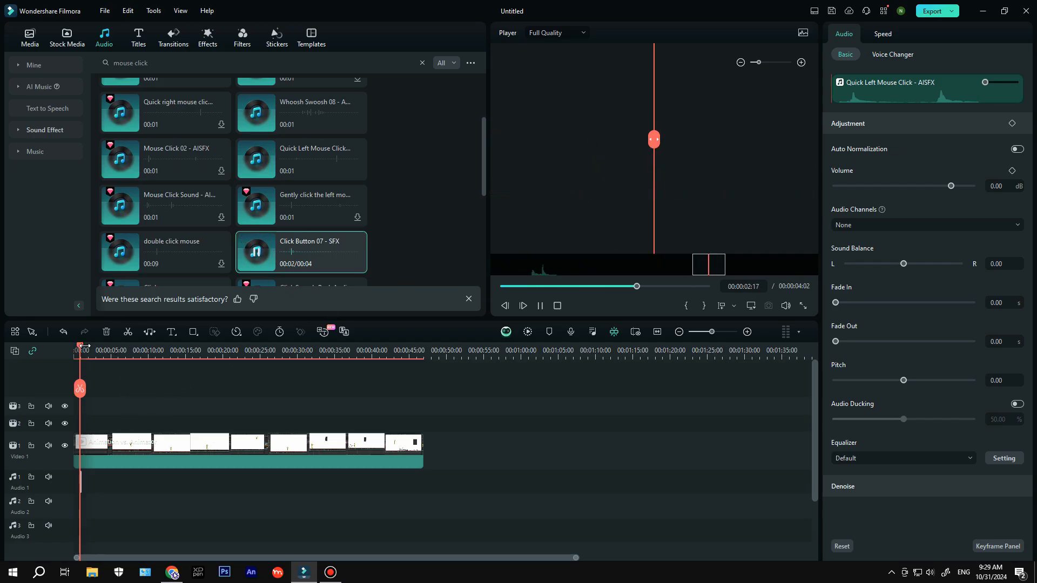
Undo the first split, cut the mouse click sound at 00:00:00:55 instead, and move its second half to about 00:00:01:05
drag(82, 347, 60, 352)
scroll(135, 422, up, 5)
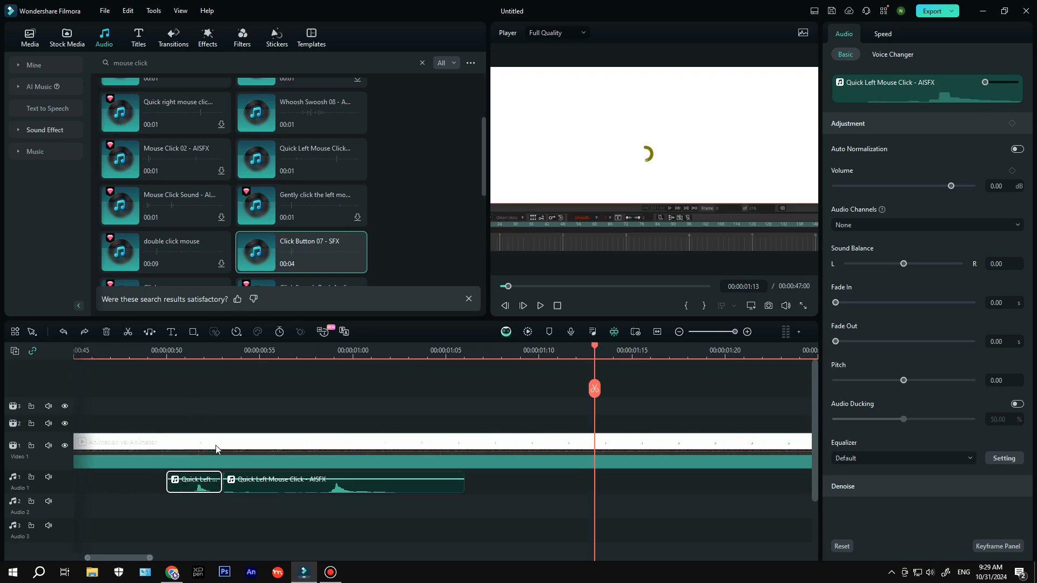
key(ctrl+z)
click(261, 350)
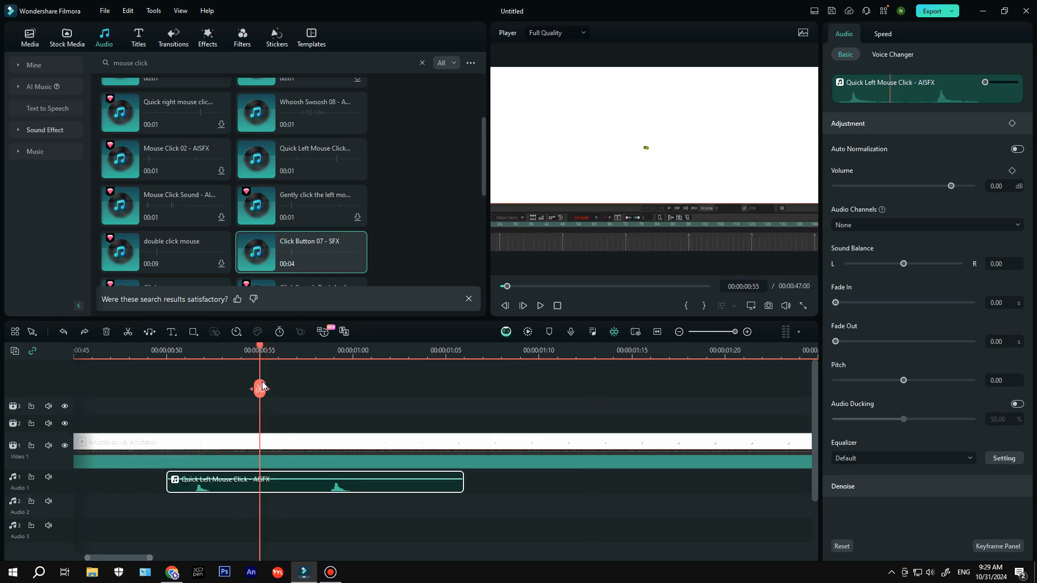
click(260, 393)
drag(354, 487, 540, 488)
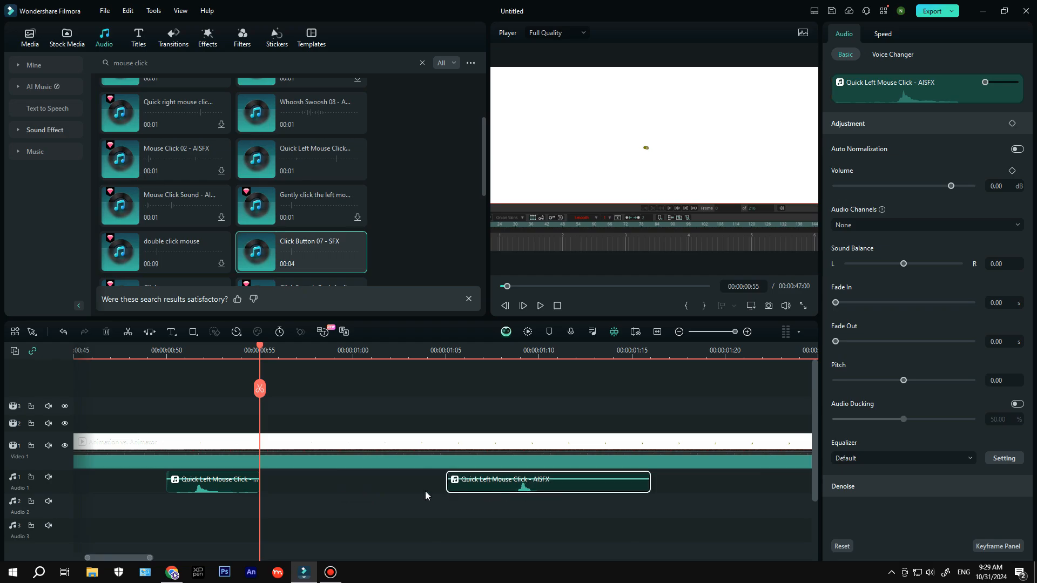
Step through the frames and move the first click sound to about 00:00:00:48, where the head starts being drawn
drag(130, 352, 185, 354)
key(Right)
key(Right)
key(Right)
key(Left)
key(Left)
key(Right)
drag(195, 489, 151, 486)
key(Left)
key(Left)
key(Right)
key(Right)
Find the frame where the head circle is completed and move the second click sound to about 00:00:01:39
drag(393, 348, 219, 350)
click(406, 351)
key(Right)
key(Right)
key(Right)
key(Right)
drag(315, 480, 681, 483)
key(Right)
key(Right)
key(Right)
key(Right)
key(Right)
key(Right)
key(Right)
key(Right)
key(Right)
key(Right)
key(Right)
scroll(560, 511, right, 3)
key(Right)
key(Right)
key(Right)
key(Right)
key(Right)
key(Right)
key(Right)
key(Right)
key(Right)
key(Left)
key(Left)
key(Left)
key(Left)
drag(534, 490, 478, 489)
drag(426, 348, 466, 352)
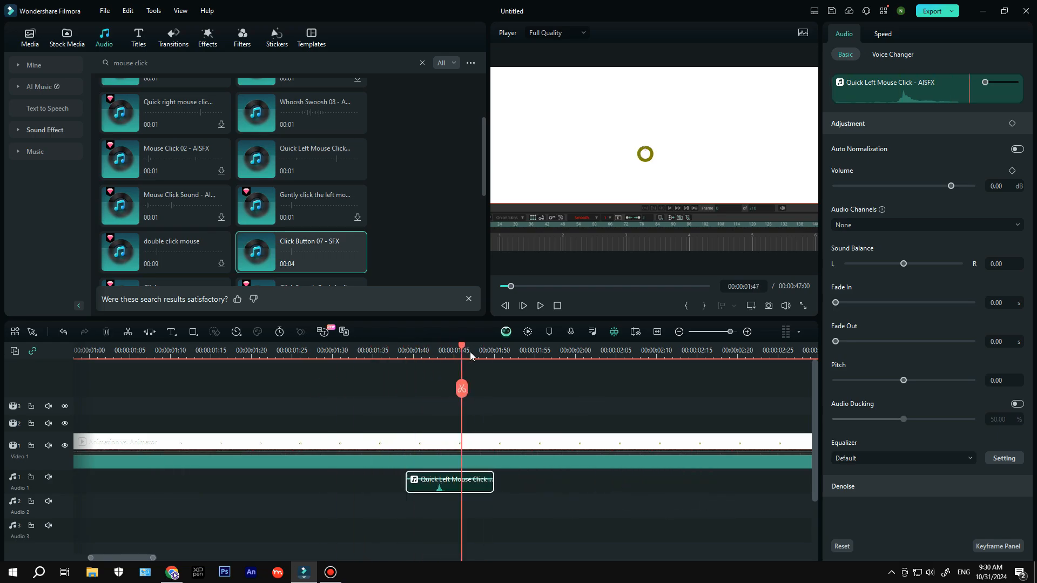
Play the timeline from near the start to check the timing of the two click sounds
scroll(466, 353, down, 3)
click(107, 354)
key(space)
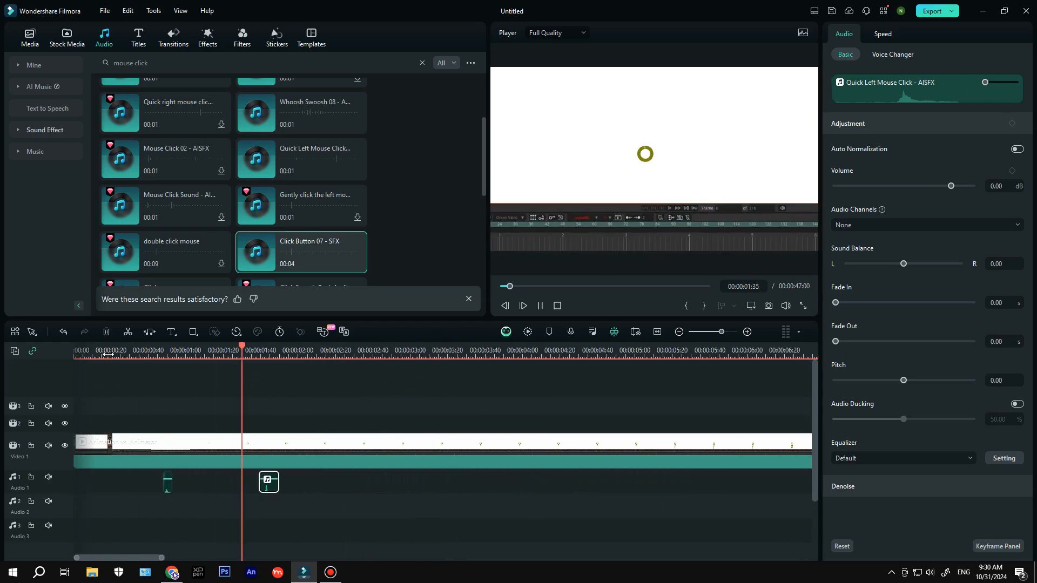
key(space)
Paste copies of the first click sound on Audio 1 from about 00:00:02:02 onward, for the drawing of the body
click(168, 482)
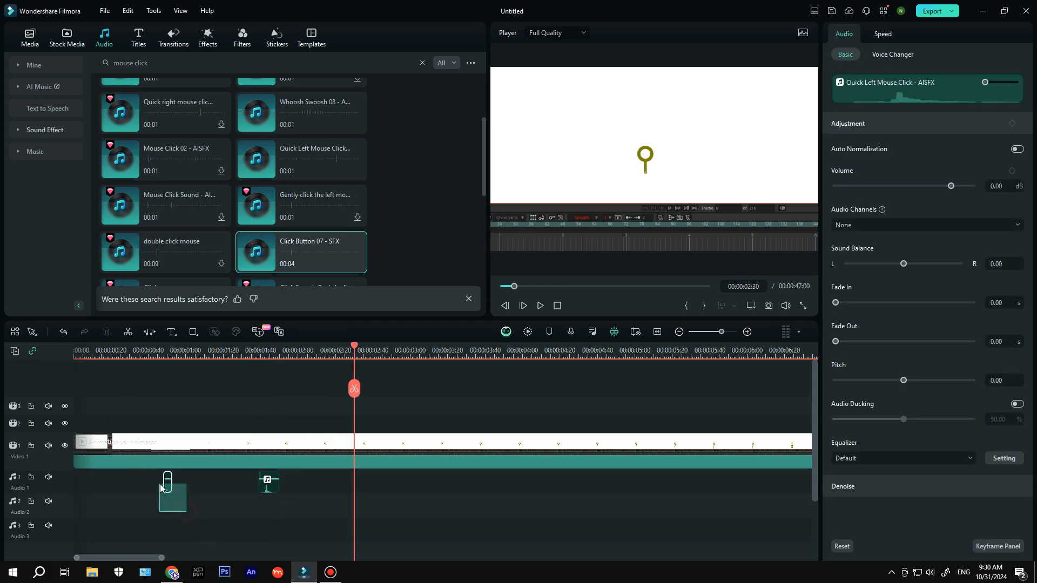
scroll(340, 353, up, 3)
click(274, 354)
key(ctrl+v)
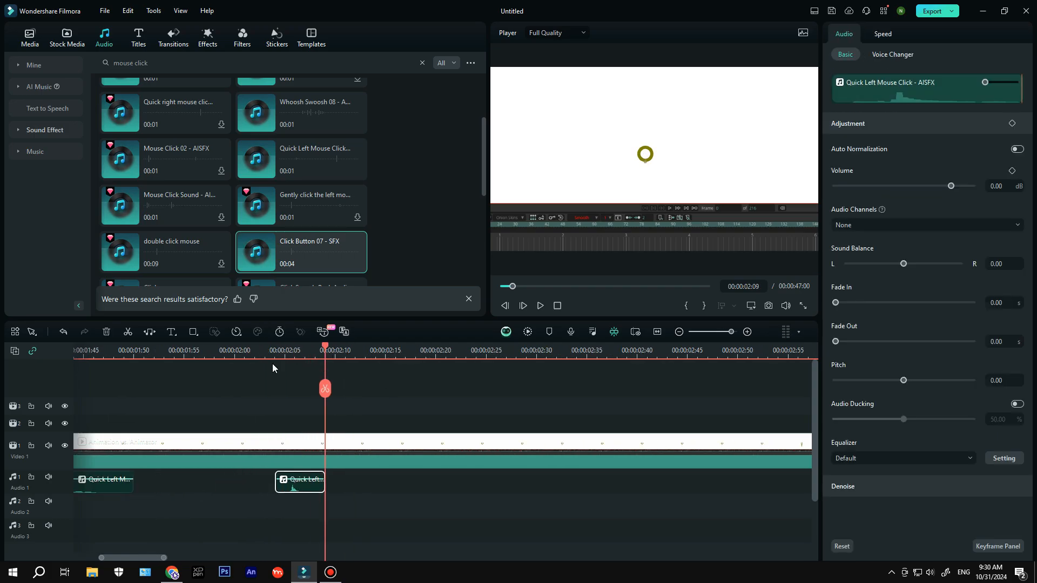
drag(297, 482, 276, 481)
click(264, 354)
click(265, 481)
key(ctrl+v)
click(330, 482)
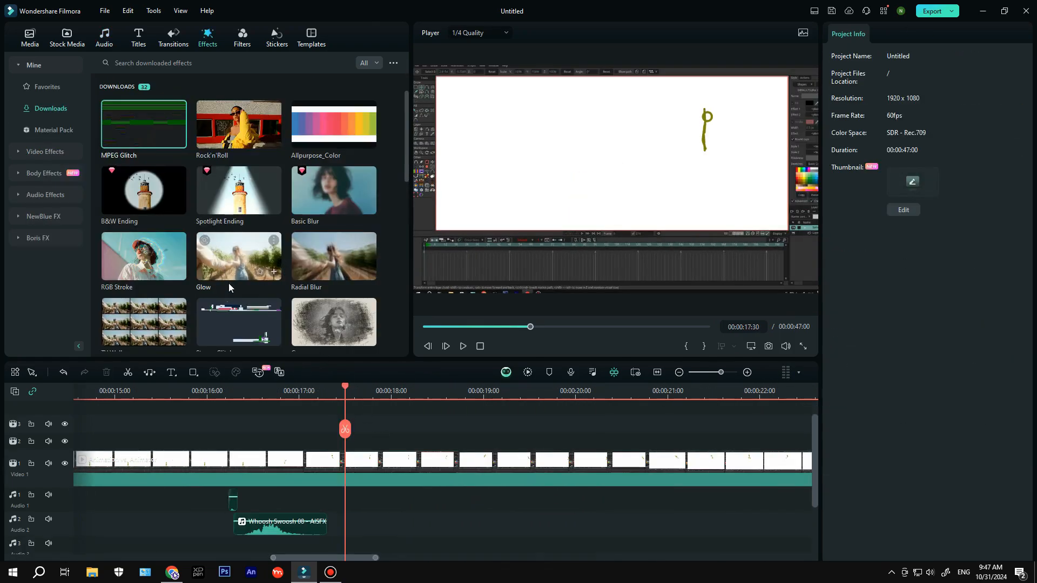
Add the Chromatic Aberration effect on the third video track above the frames around 00:00:17:30 and trim it to end just before 00:00:18
scroll(229, 285, down, 3)
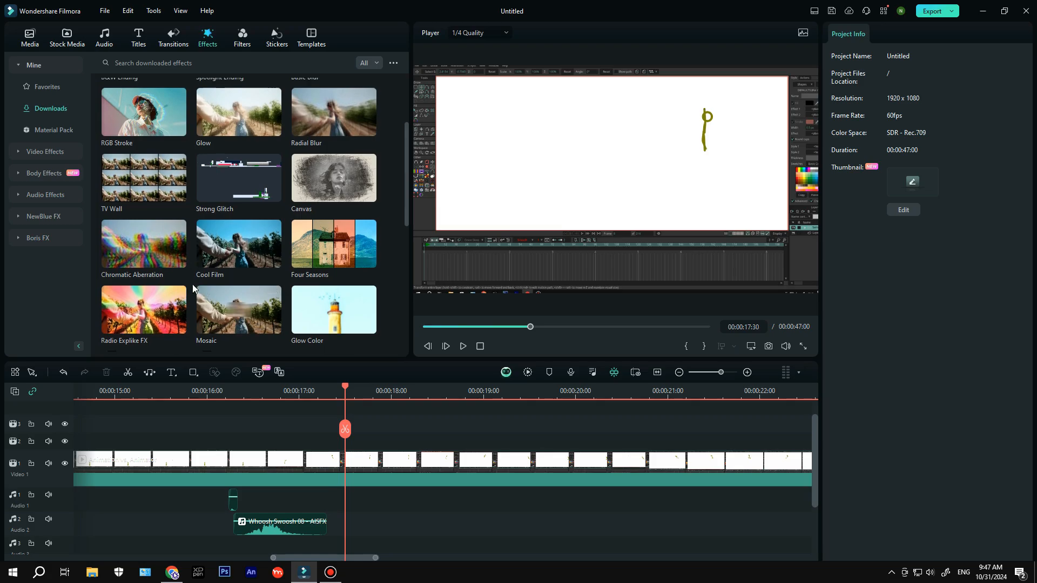
drag(135, 245, 329, 430)
click(779, 432)
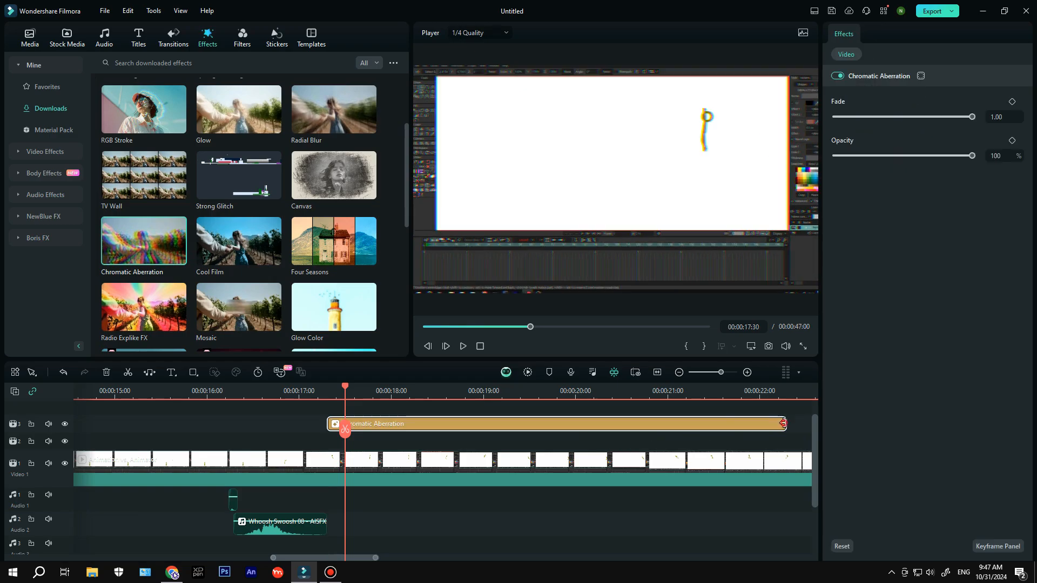
drag(779, 432, 383, 432)
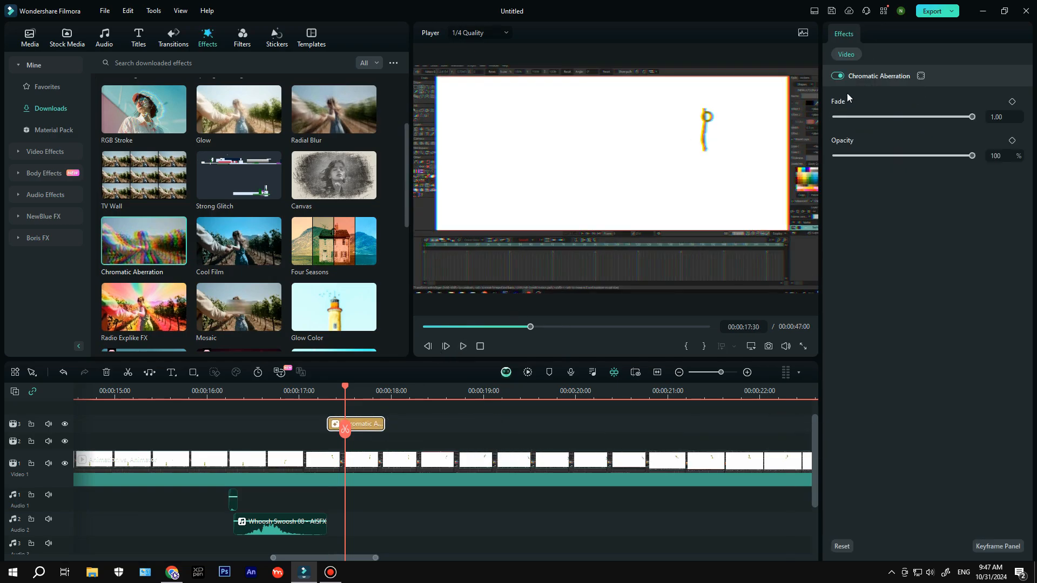
Draw a freeform mask around the stick figure in the preview to confine the Chromatic Aberration effect to it
click(923, 77)
click(939, 123)
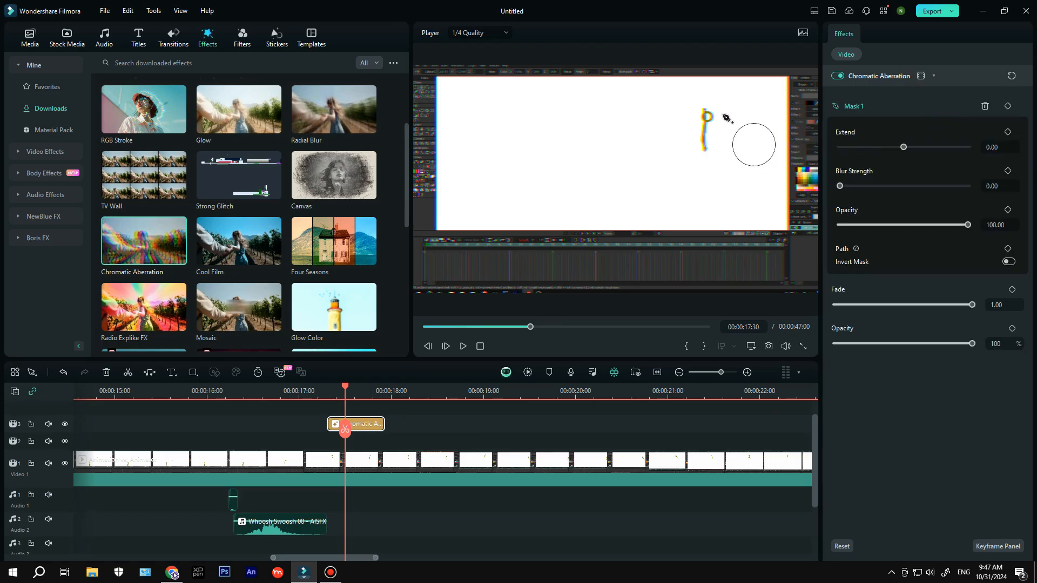
drag(714, 106, 699, 124)
click(696, 98)
click(710, 103)
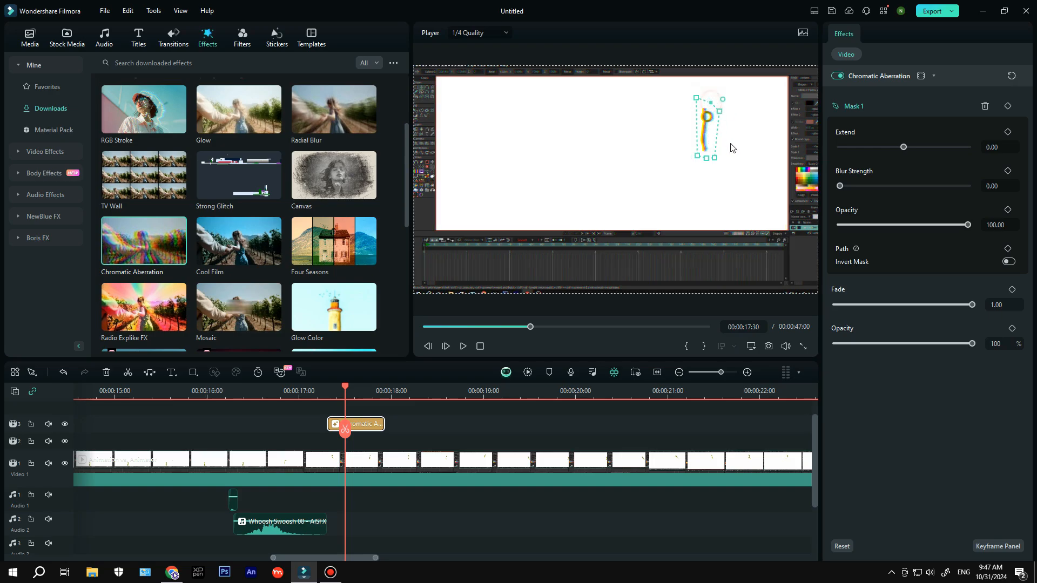
Step back through the frames to about 00:00:17:24 to check how the mask fits the moving stick figure
drag(345, 387, 376, 371)
click(348, 389)
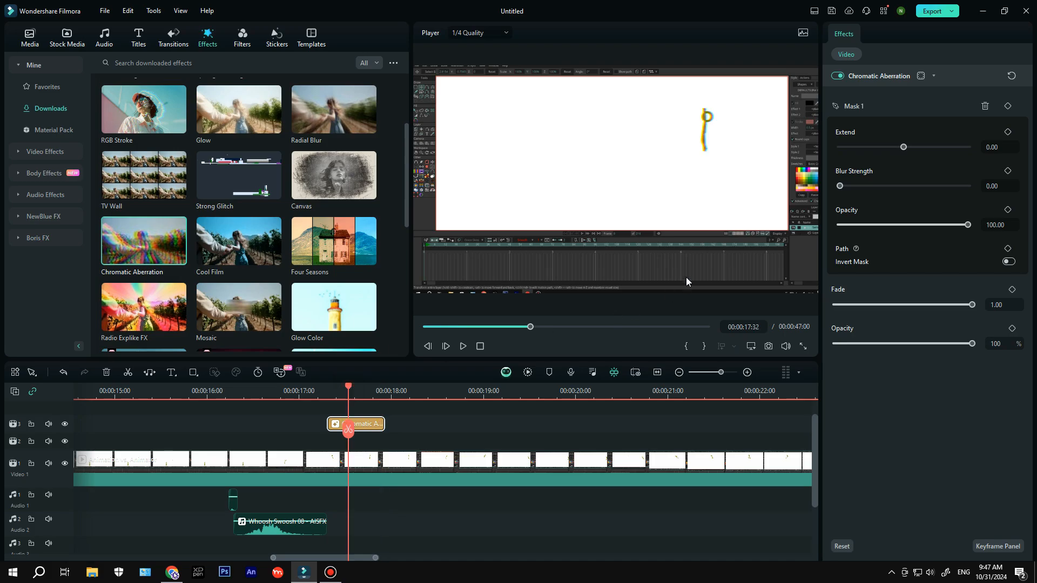
key(Left)
key(Left)
key(Left)
key(Left)
key(Left)
key(Left)
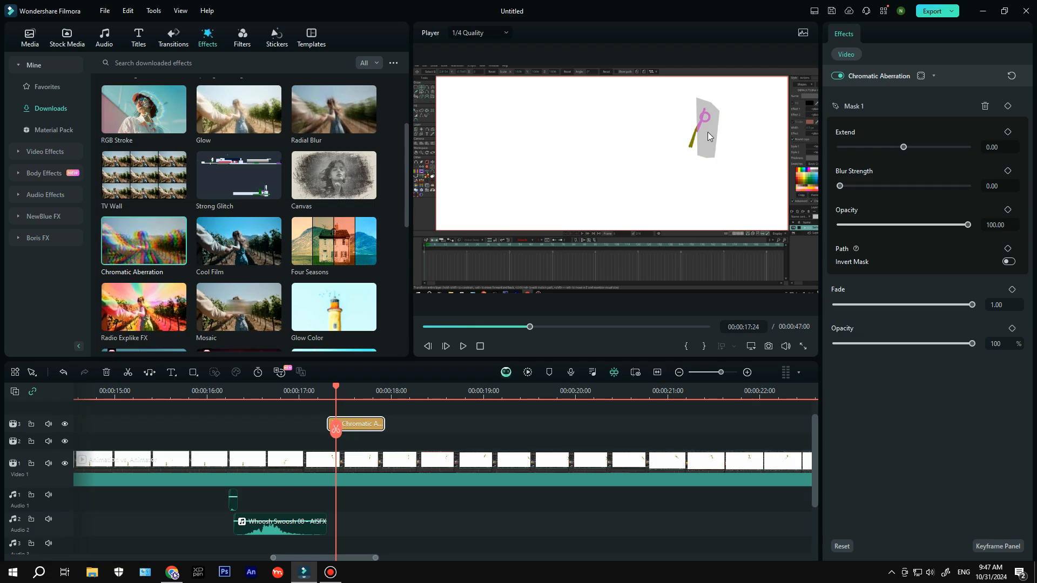
Set the mask's opacity to 59.92, blur strength to 44.73 and extend to -4.22, and the effect's fade to 0.62
mouse_move(916, 226)
mouse_down()
mouse_move(883, 227)
mouse_move(916, 225)
mouse_up()
drag(839, 186, 896, 186)
drag(902, 147, 901, 147)
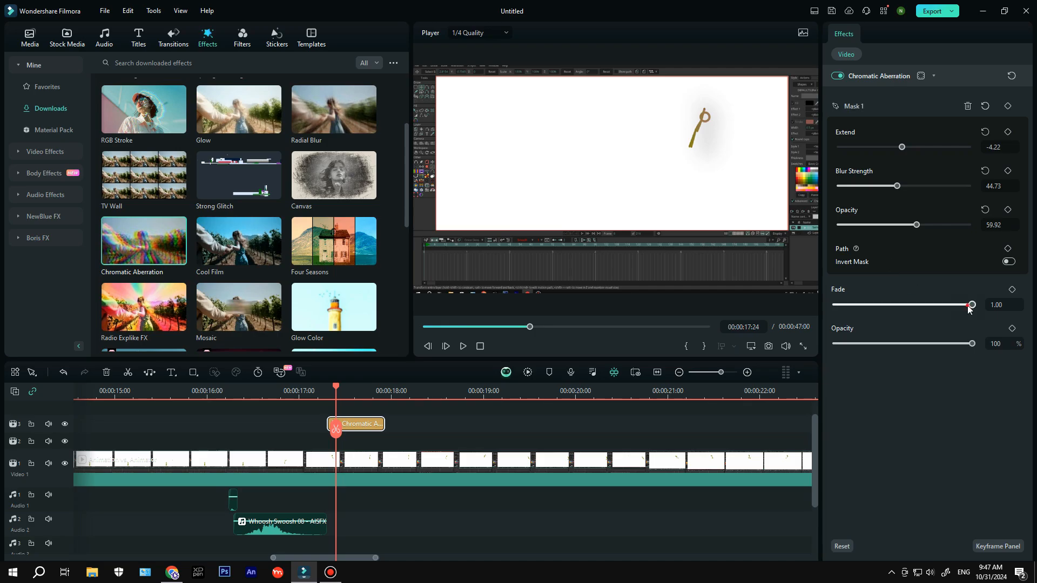
drag(972, 304, 920, 304)
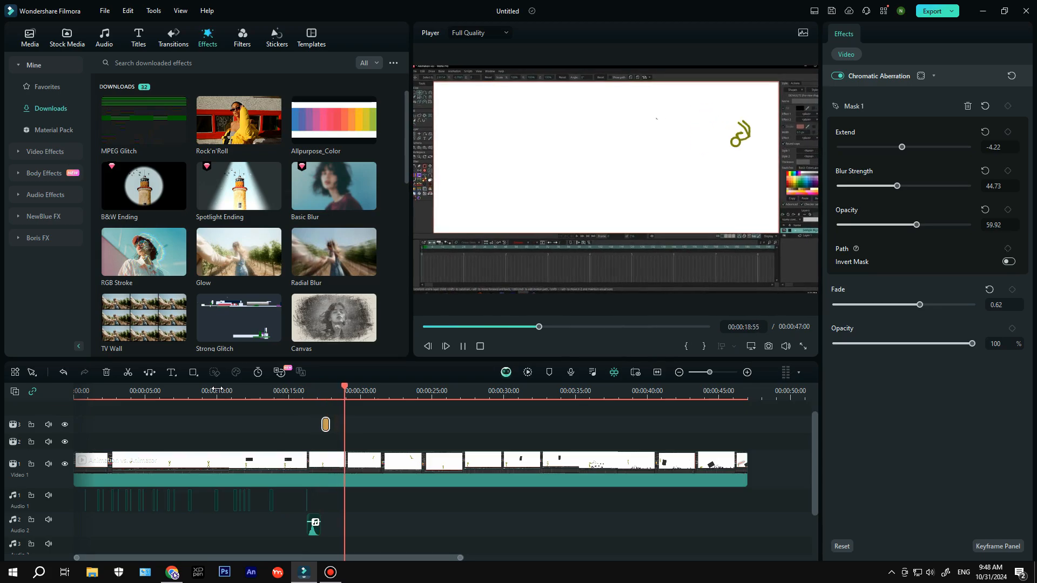
Stop playback, position the playhead at 00:00:17:16 just before the Chromatic Aberration clip, and start a search in the audio library
key(space)
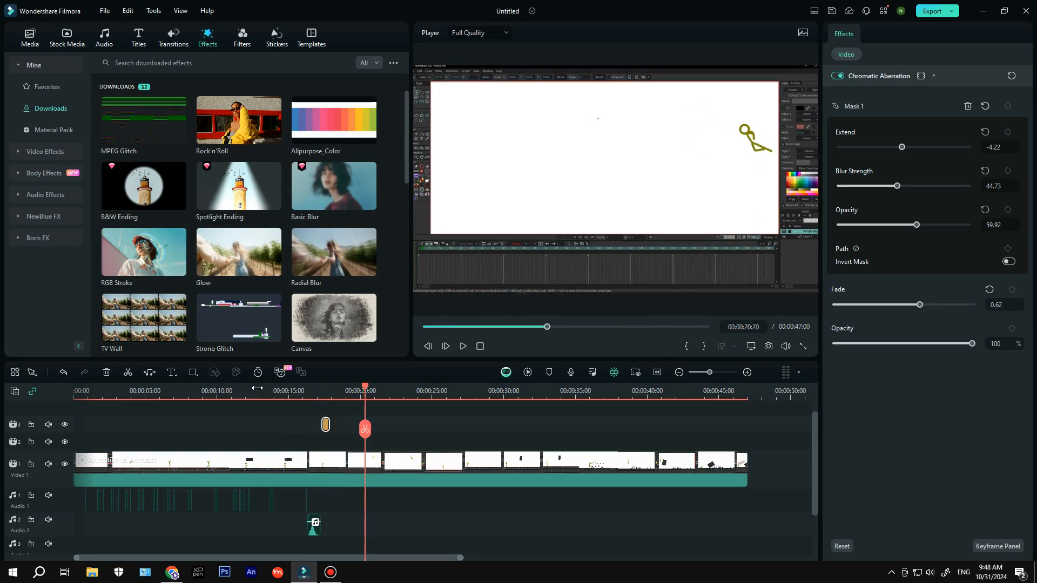
click(305, 387)
scroll(459, 424, up, 4)
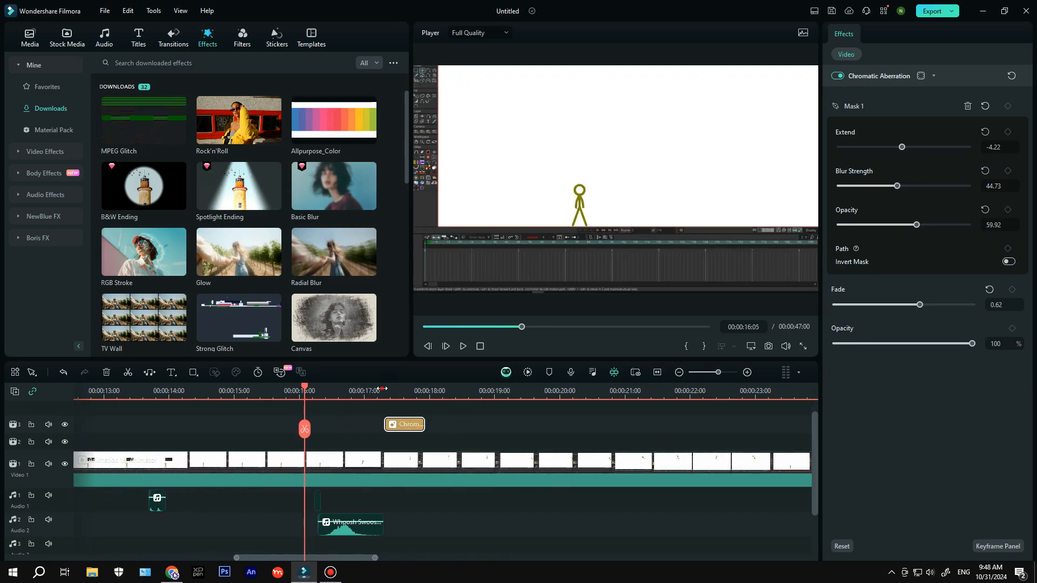
click(382, 389)
click(104, 37)
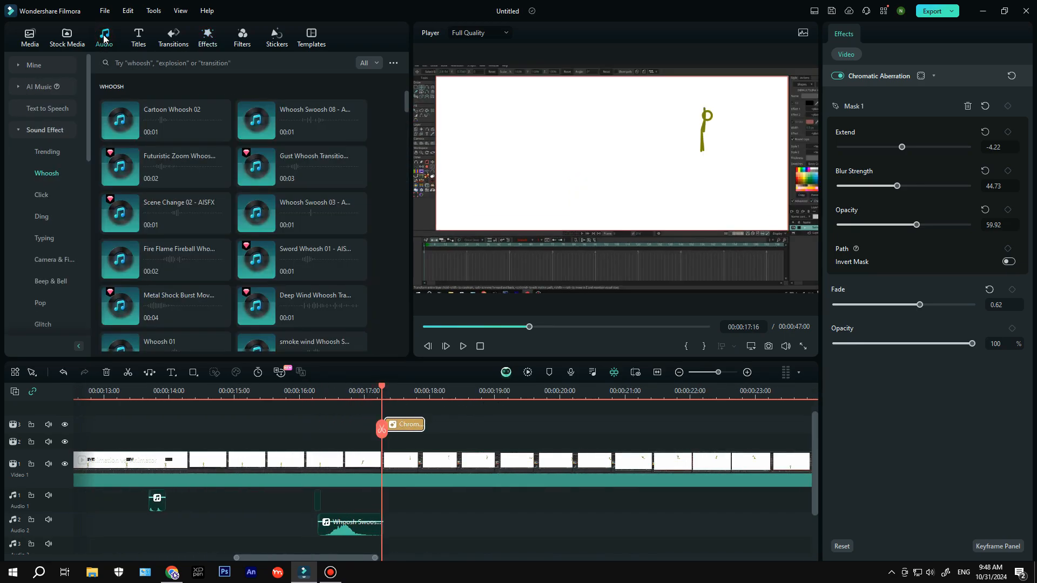
click(146, 63)
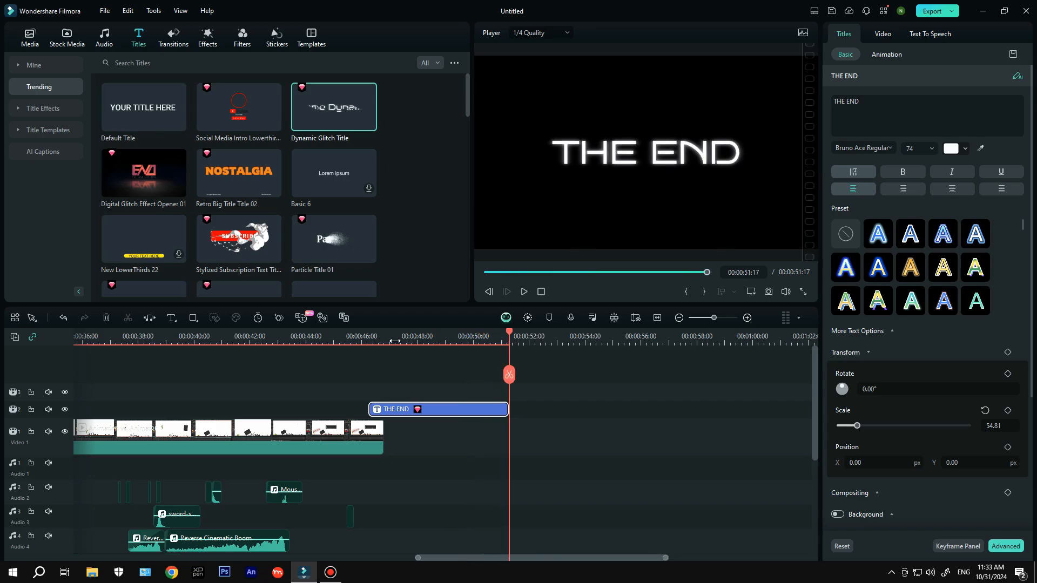
Set the export format to MP4 and choose a frame rate of 60 fps in the export settings
scroll(635, 342, down, 2)
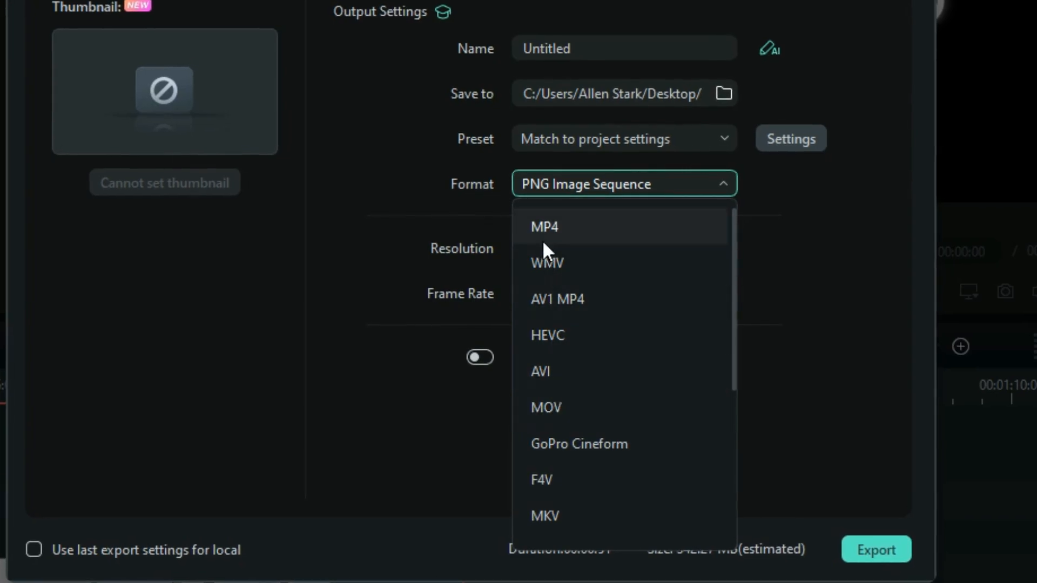
click(592, 229)
click(790, 139)
click(511, 75)
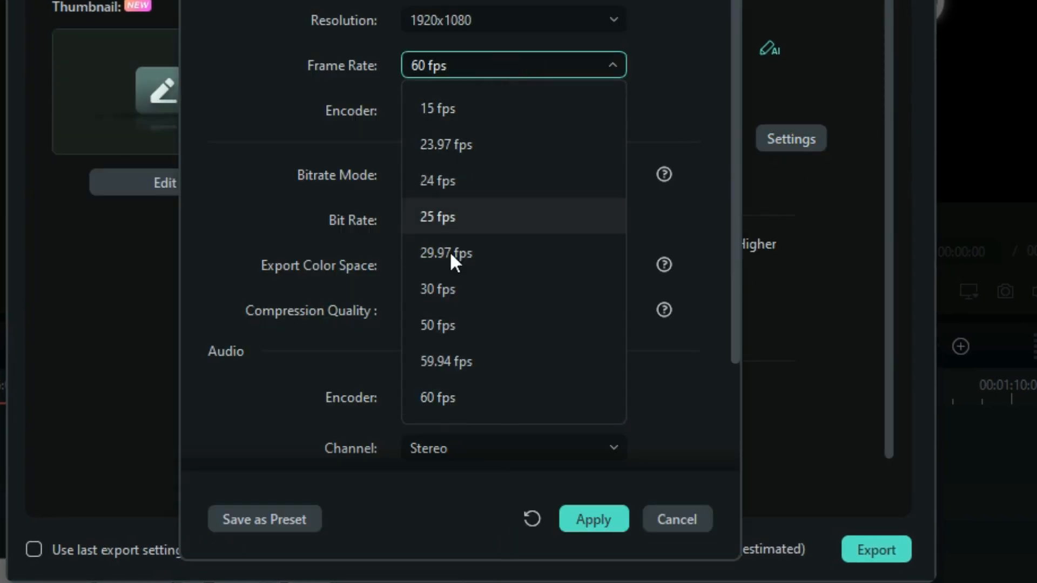
click(446, 395)
Set the video bit rate to 10000 kbps and the compression quality to High
click(486, 219)
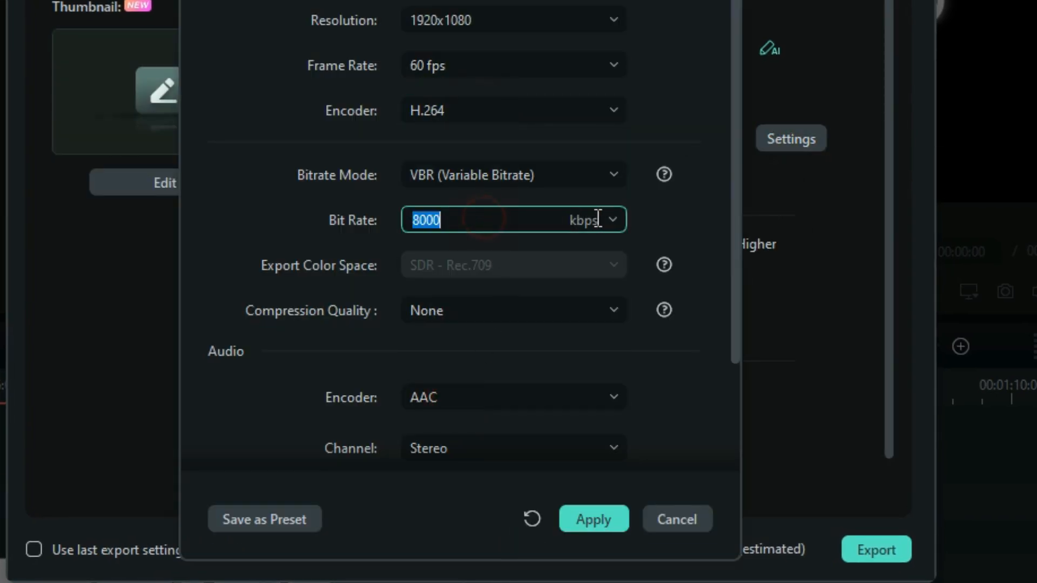
click(613, 220)
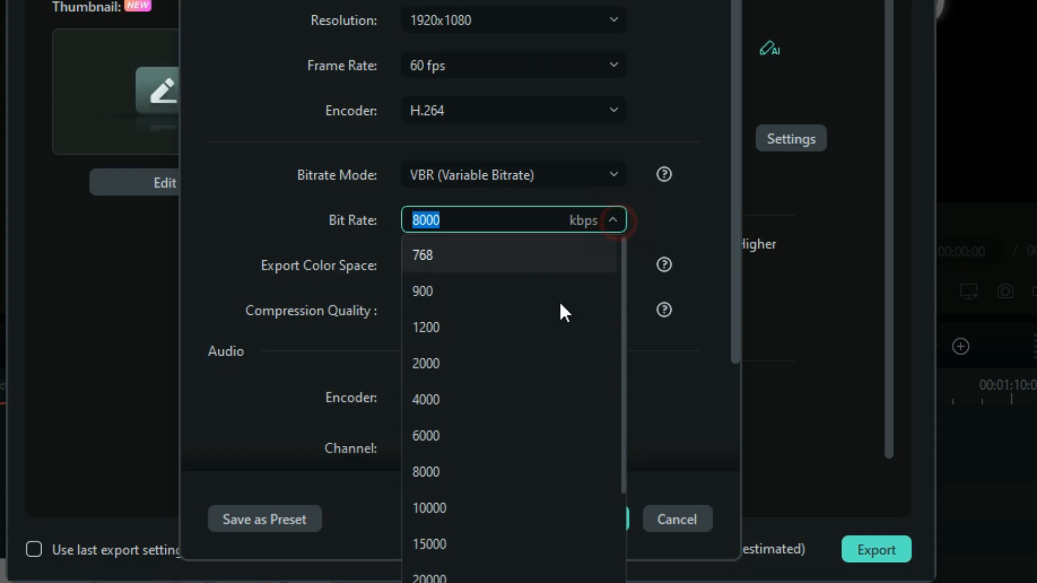
click(451, 506)
click(614, 225)
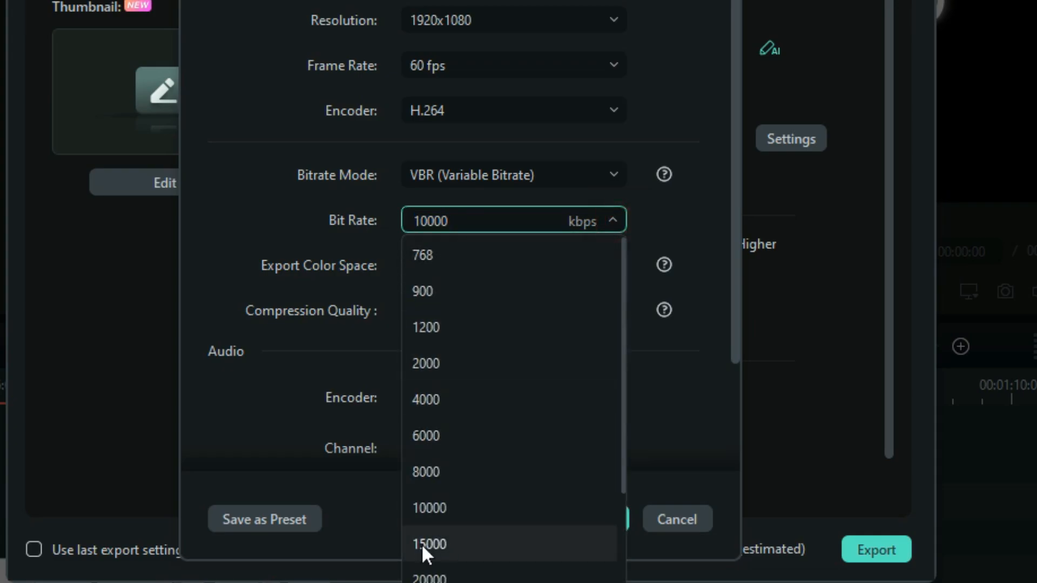
click(432, 506)
click(486, 308)
click(446, 462)
Choose the Stereo channel and 48000 Hz sample rate for the audio, check its bit rate, and apply the export settings
scroll(472, 313, down, 2)
click(478, 375)
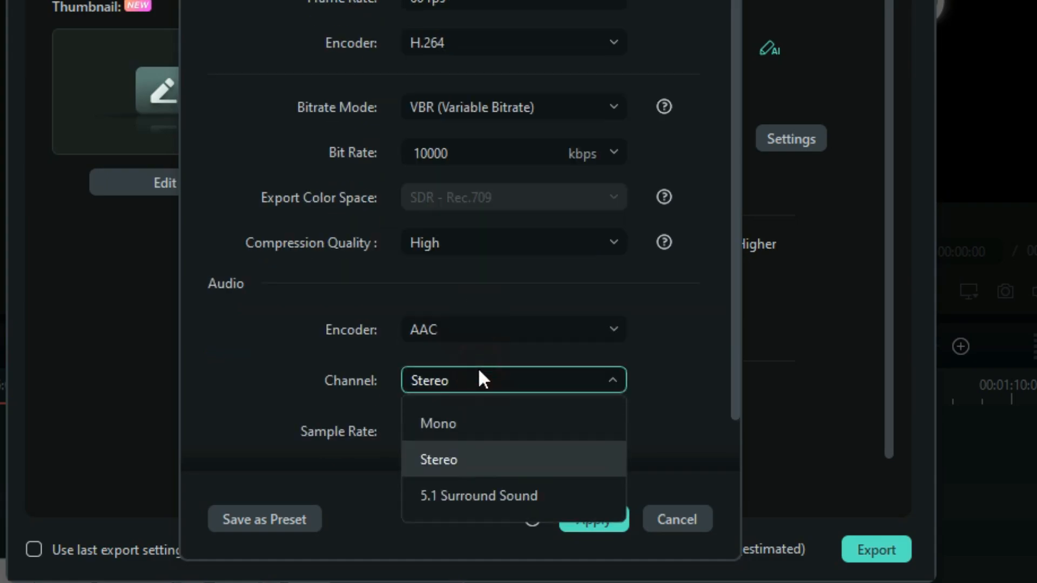
click(470, 461)
click(488, 430)
click(444, 508)
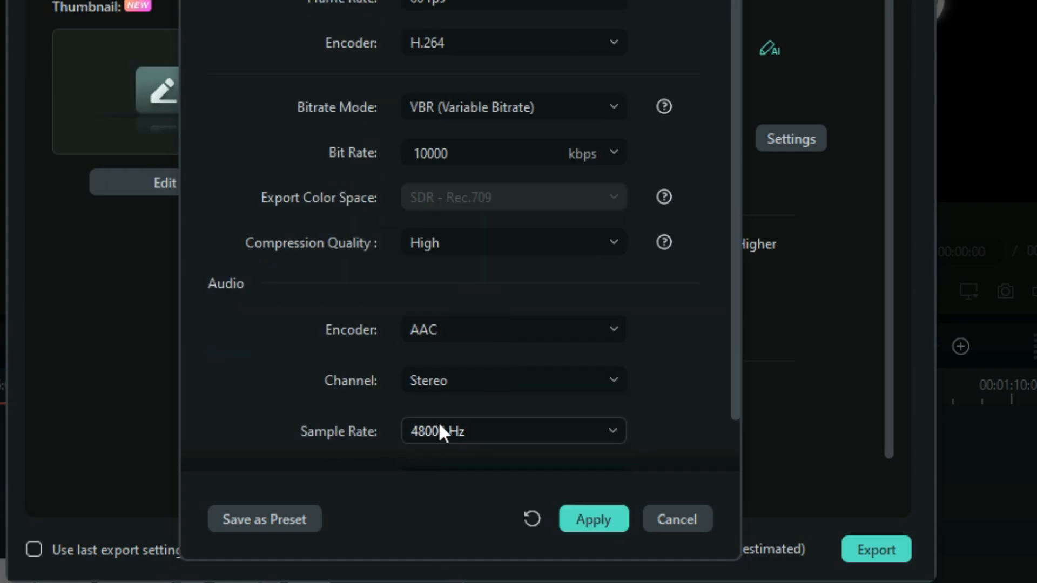
scroll(438, 421, down, 2)
double_click(458, 422)
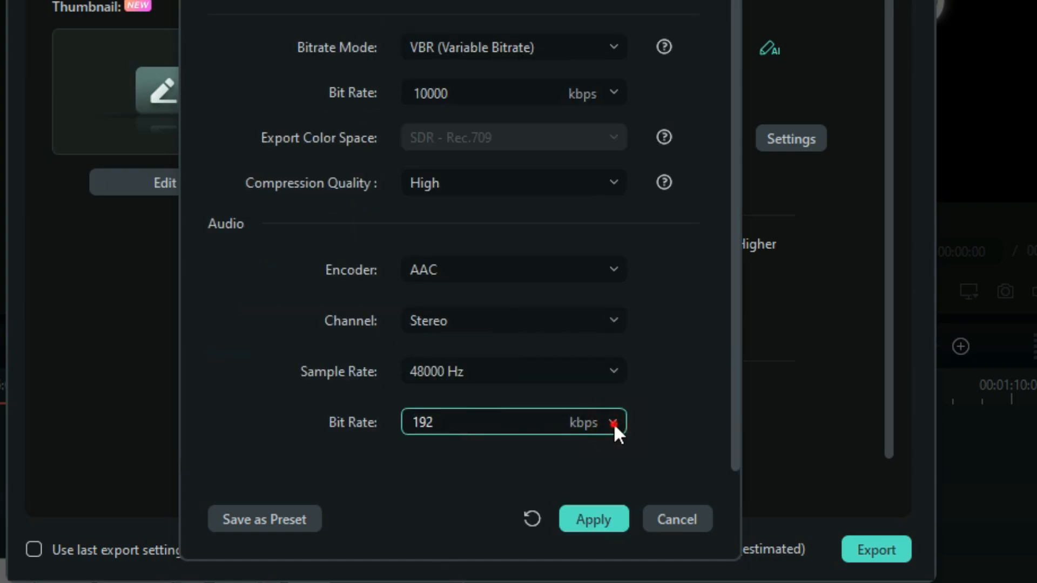
scroll(354, 292, up, 2)
click(596, 522)
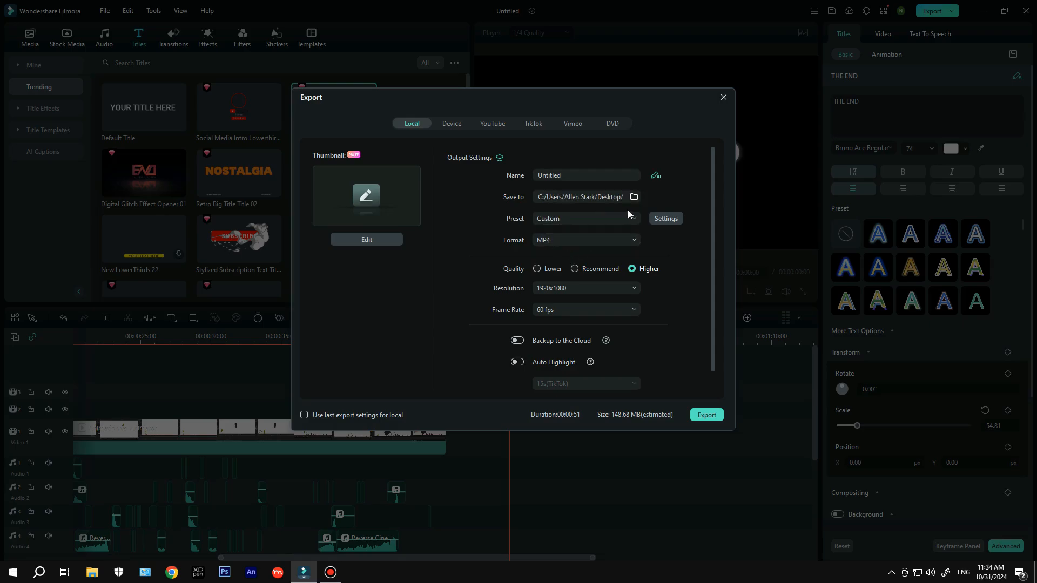
Choose the Desktop as the save folder, name the file "Animation vs. Animator", and export the video
click(634, 197)
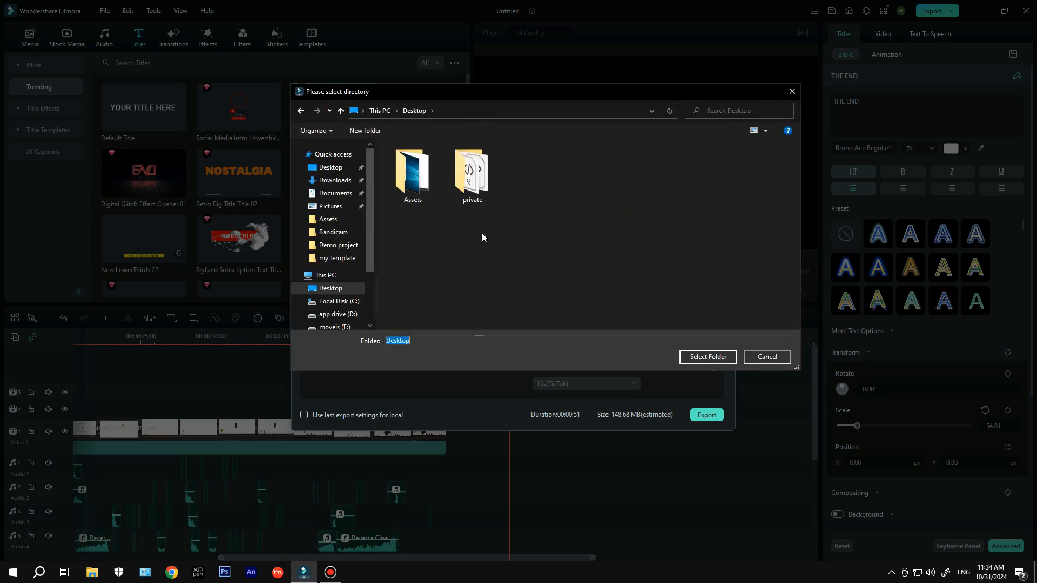
click(707, 357)
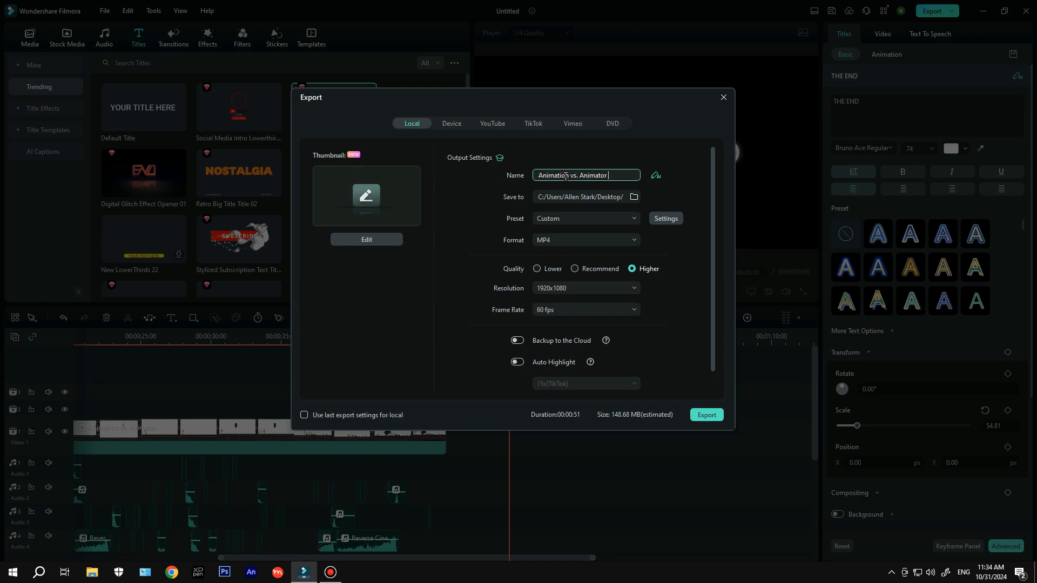
click(707, 415)
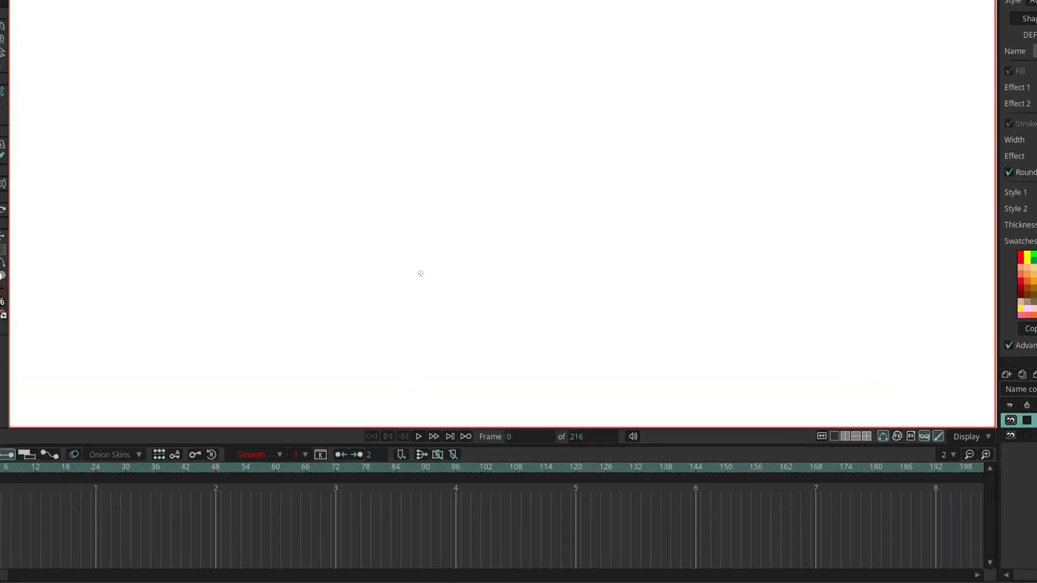
drag(372, 320, 369, 345)
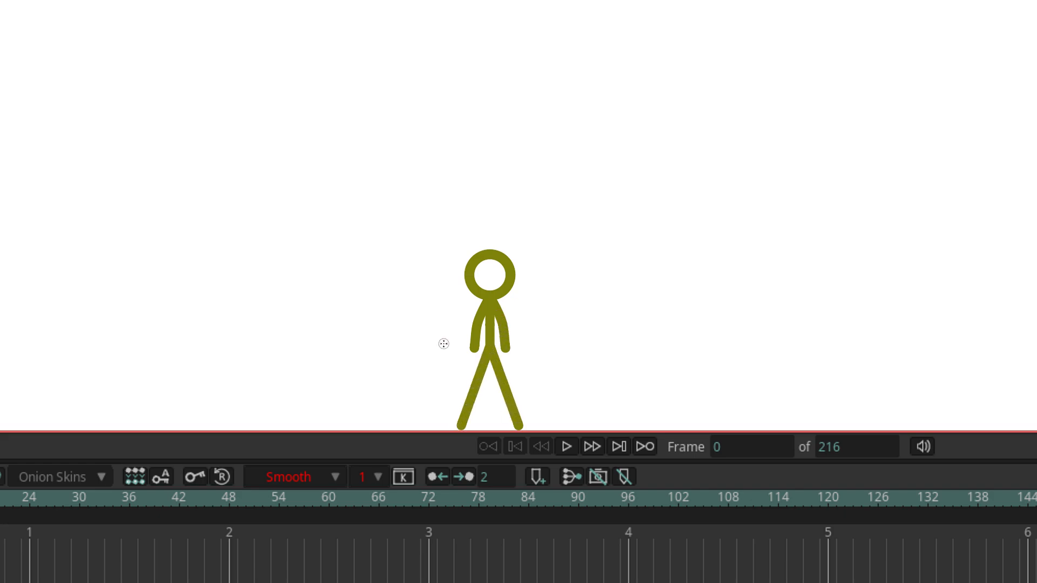
right_click(487, 299)
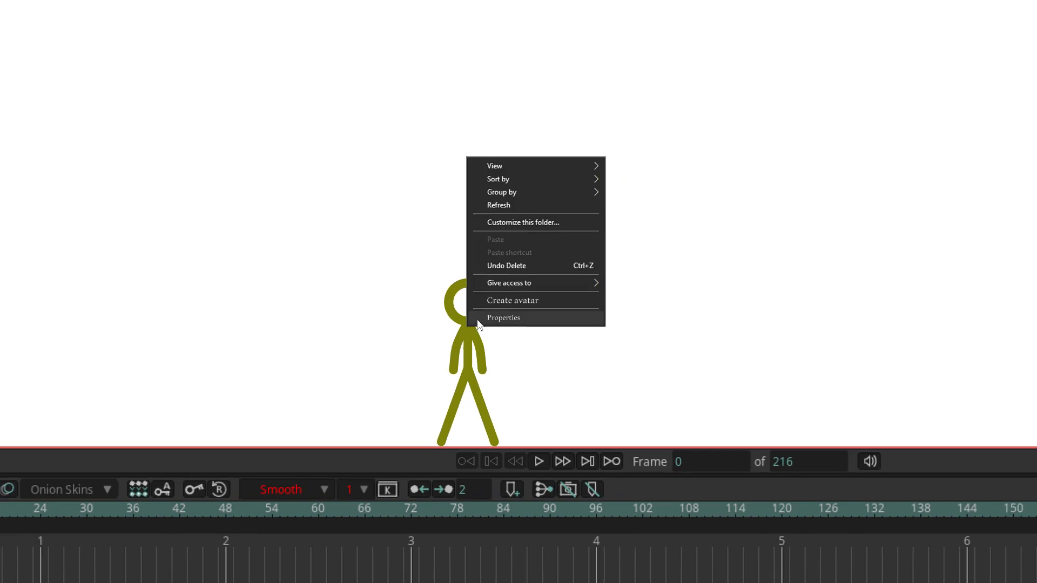
click(520, 301)
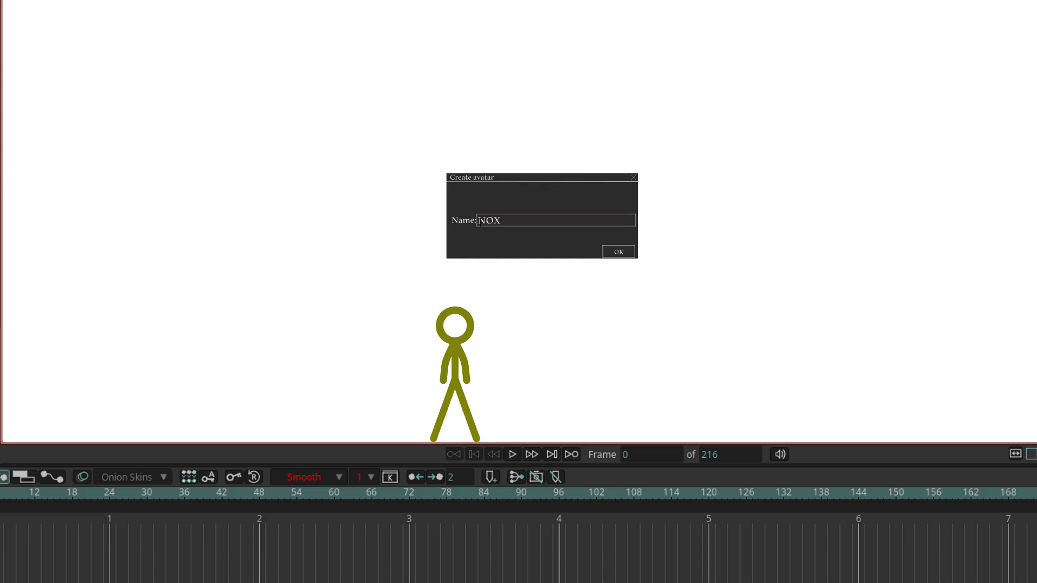
click(619, 252)
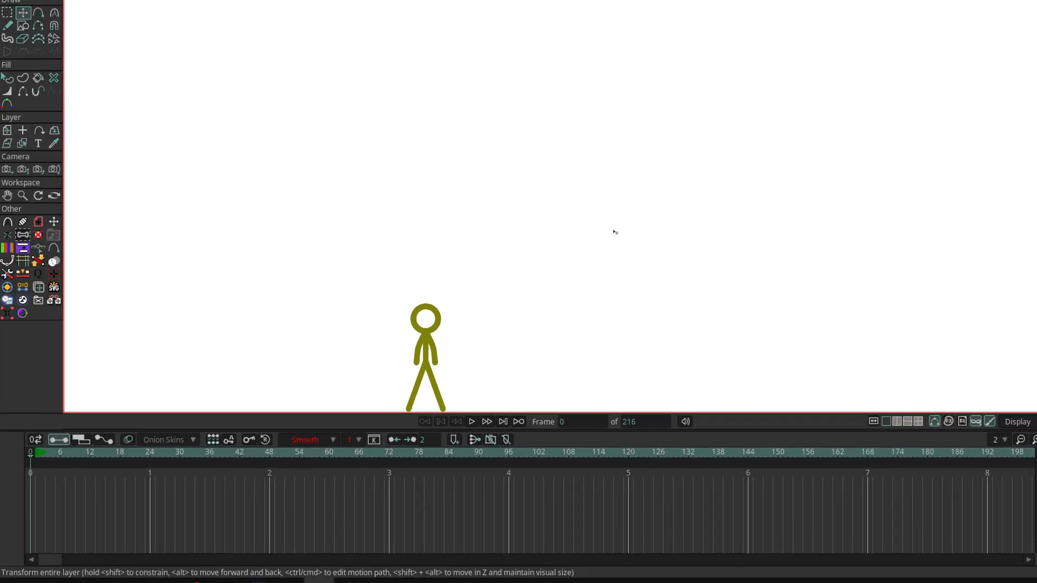
drag(417, 365, 813, 74)
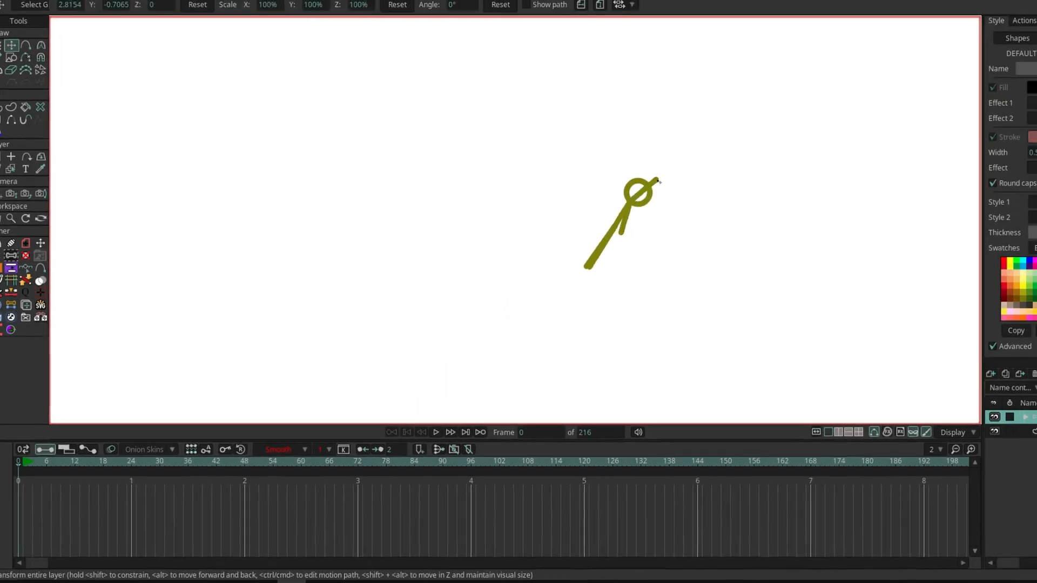
drag(741, 114, 729, 119)
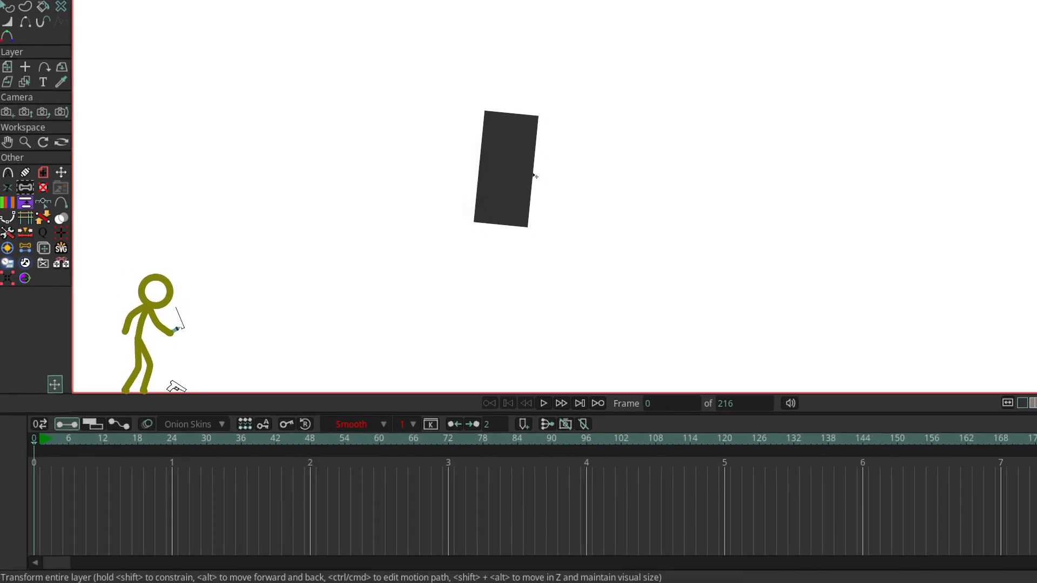
drag(535, 176, 546, 176)
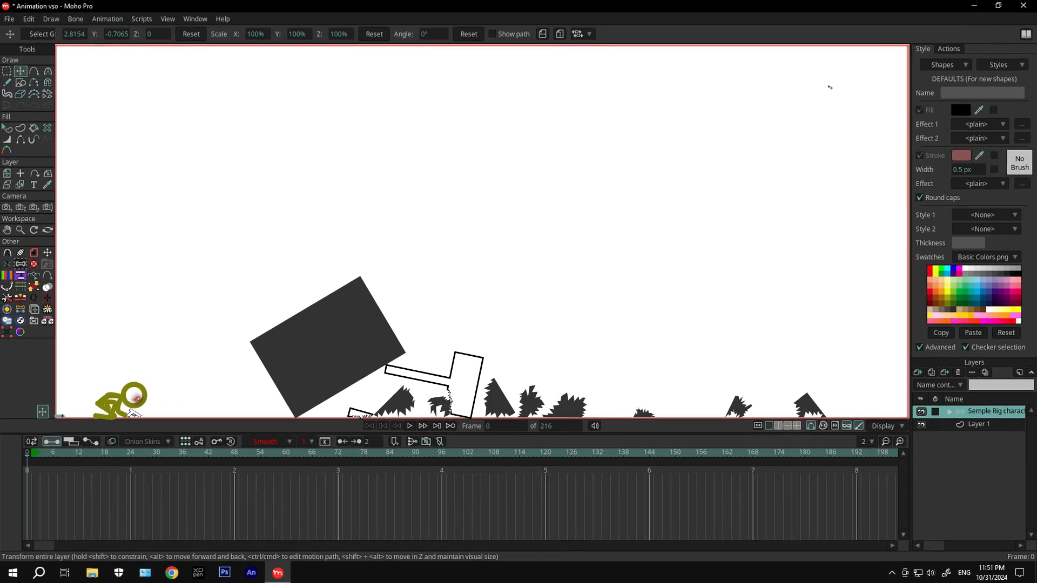
click(1023, 5)
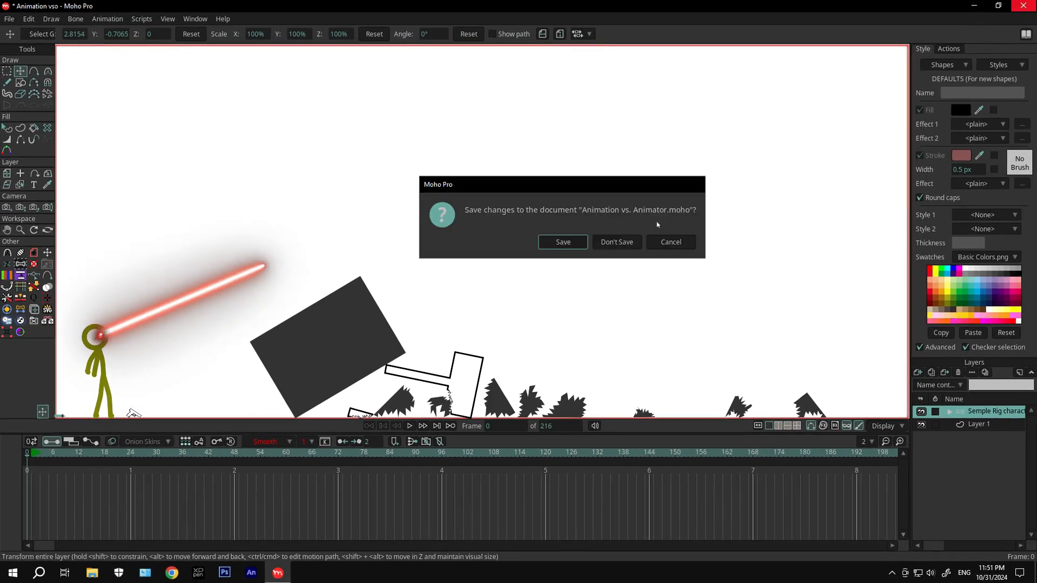